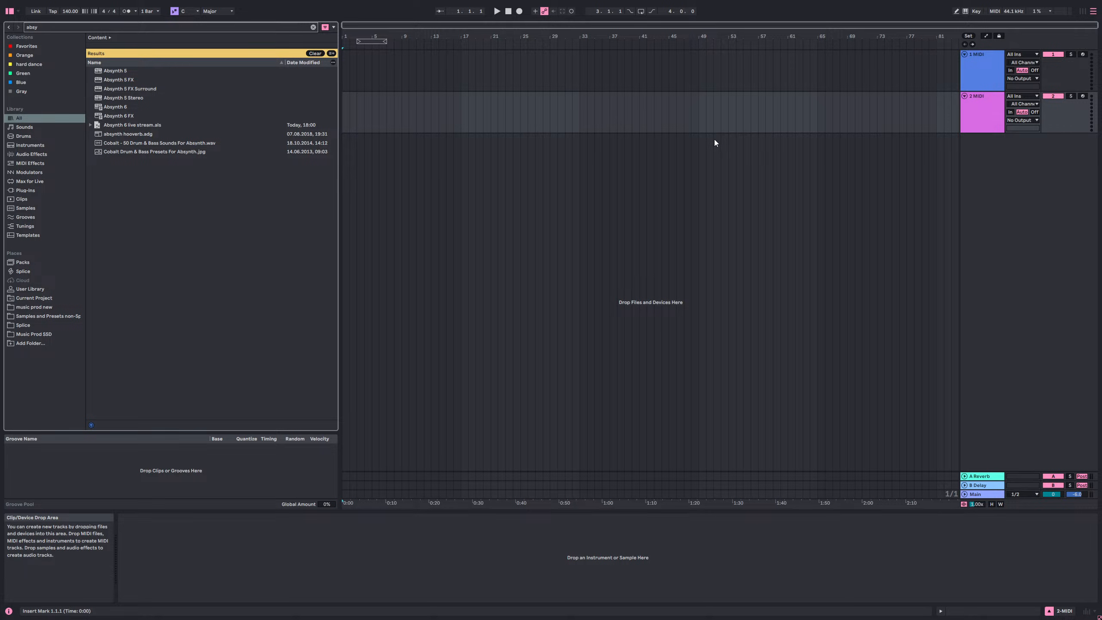
- Load the Absynth 6 instrument onto the first MIDI track and move its window clear of the device browser results
left_click(126, 107)
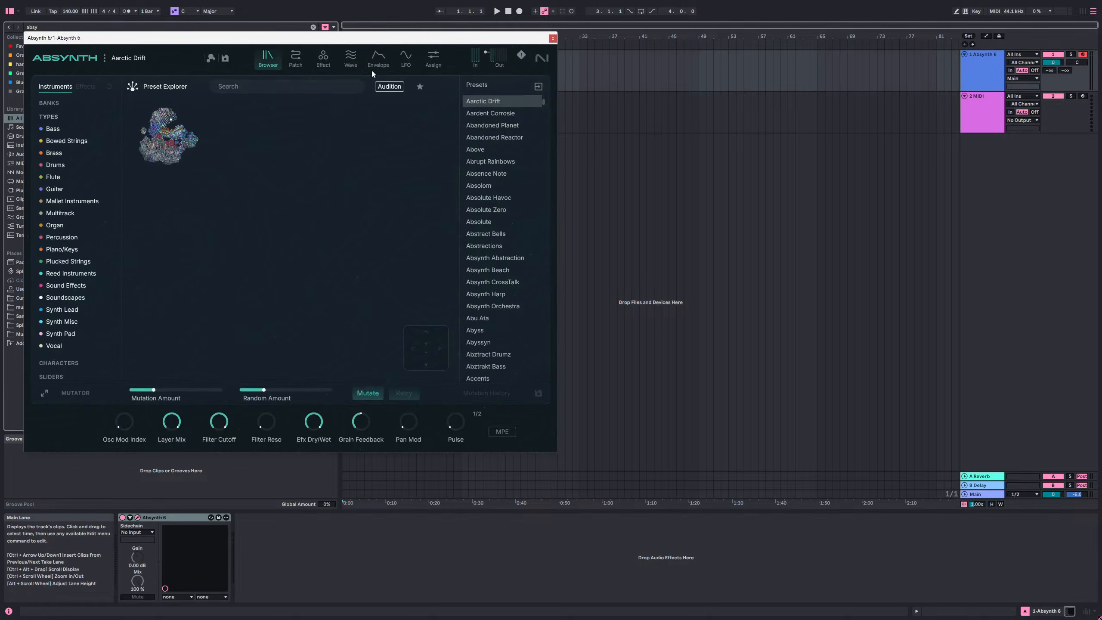
left_click_drag(381, 51, 572, 81)
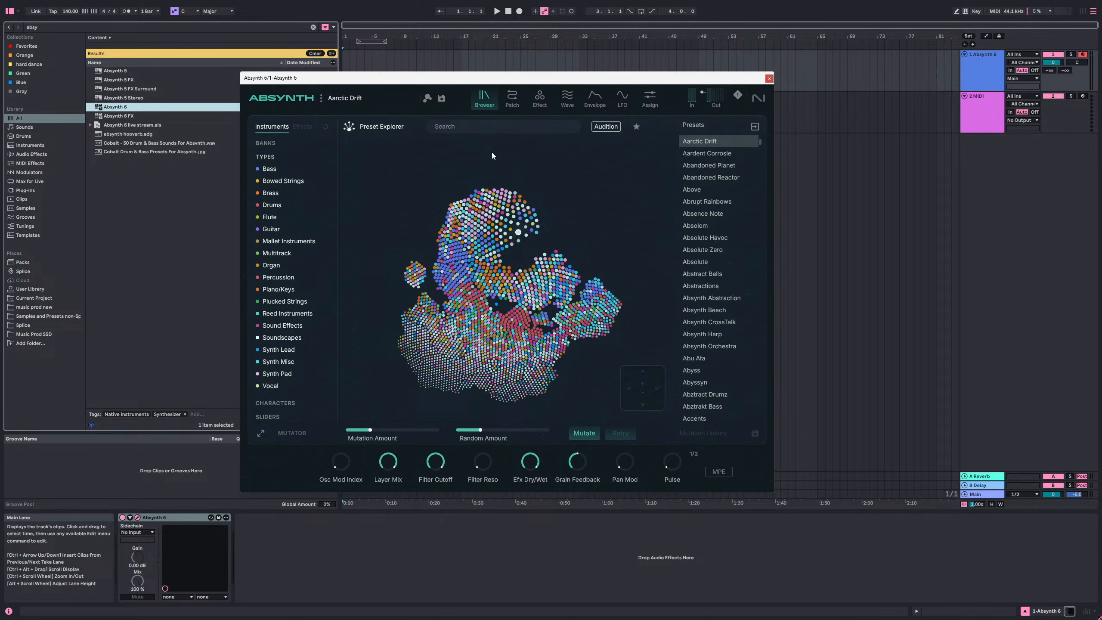
- Explore the preset map and audition the Dream On and PWM Lead presets
scroll(479, 314, "up", 3)
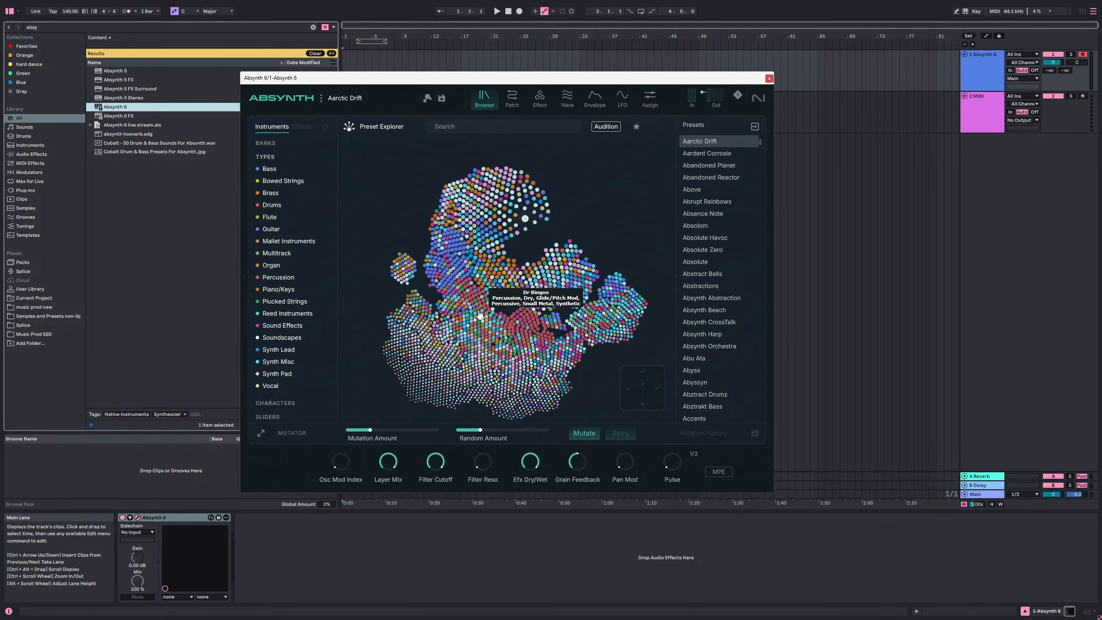
left_click_drag(555, 219, 545, 131)
scroll(543, 313, "up", 1)
scroll(496, 218, "down", 3)
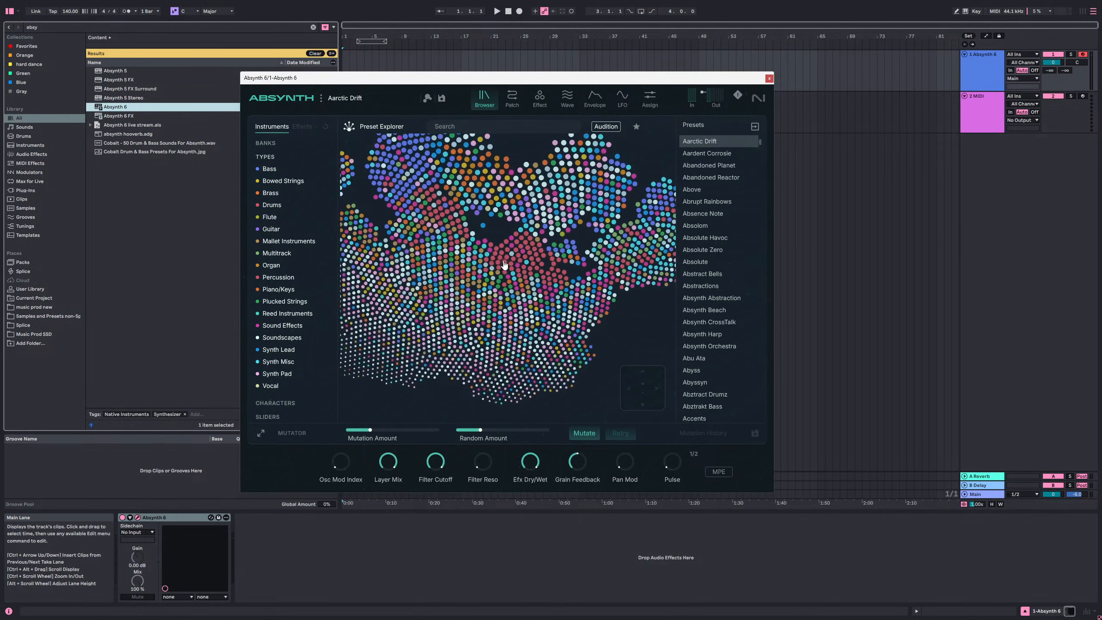
left_click_drag(512, 154, 522, 252)
left_click(462, 209)
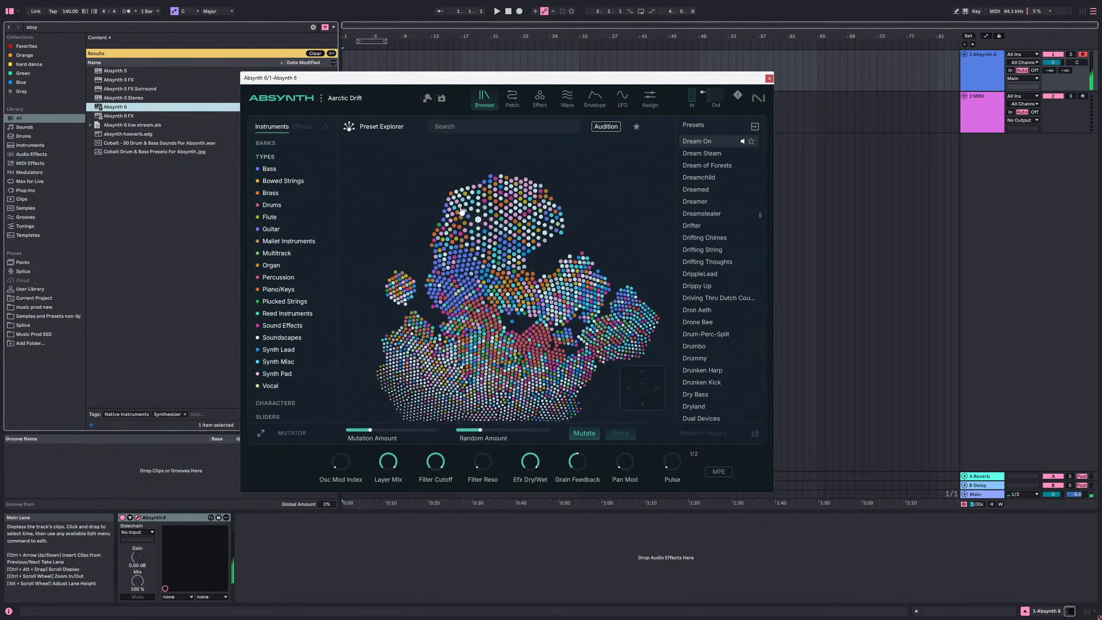
left_click(494, 289)
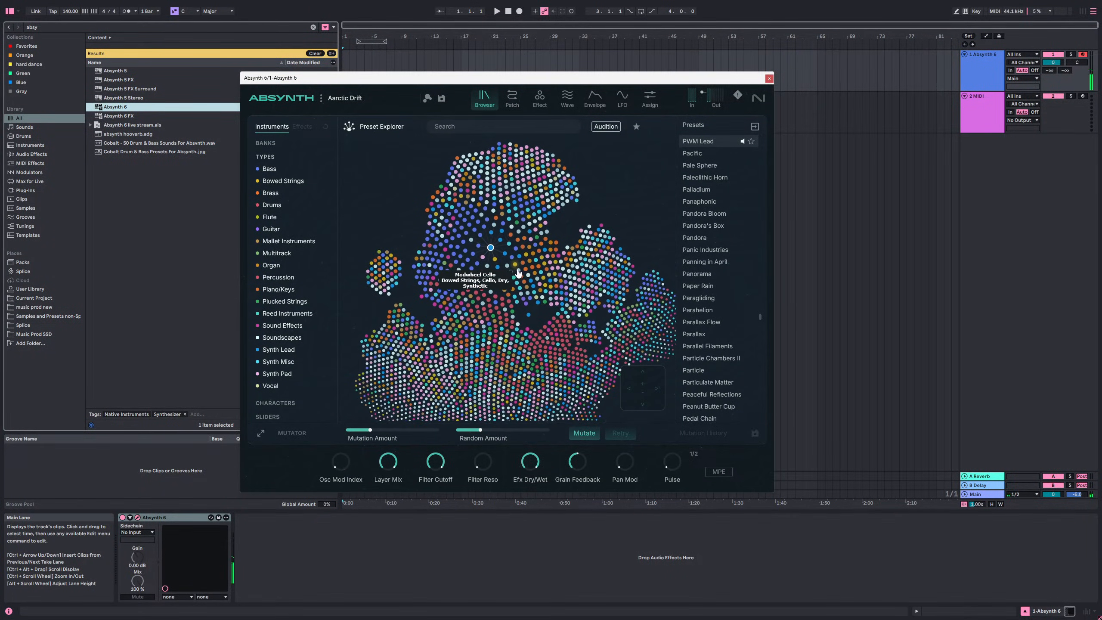
- Audition more presets in the upper part of the map, including Bass Piano, Lithophonic, Gregs and Crunch
left_click(517, 272)
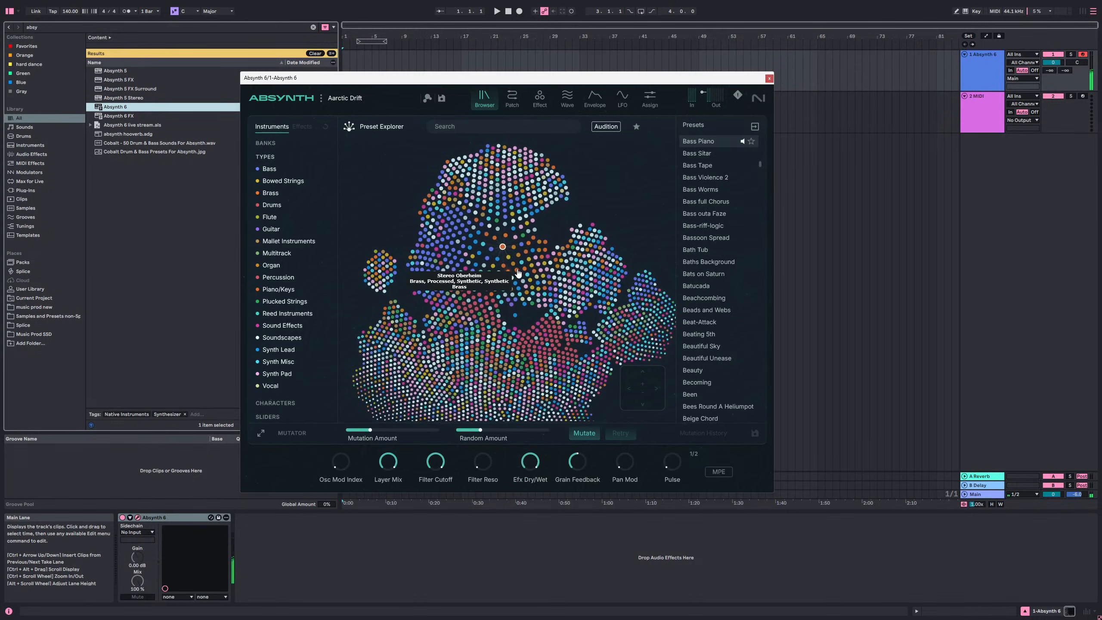
left_click(517, 272)
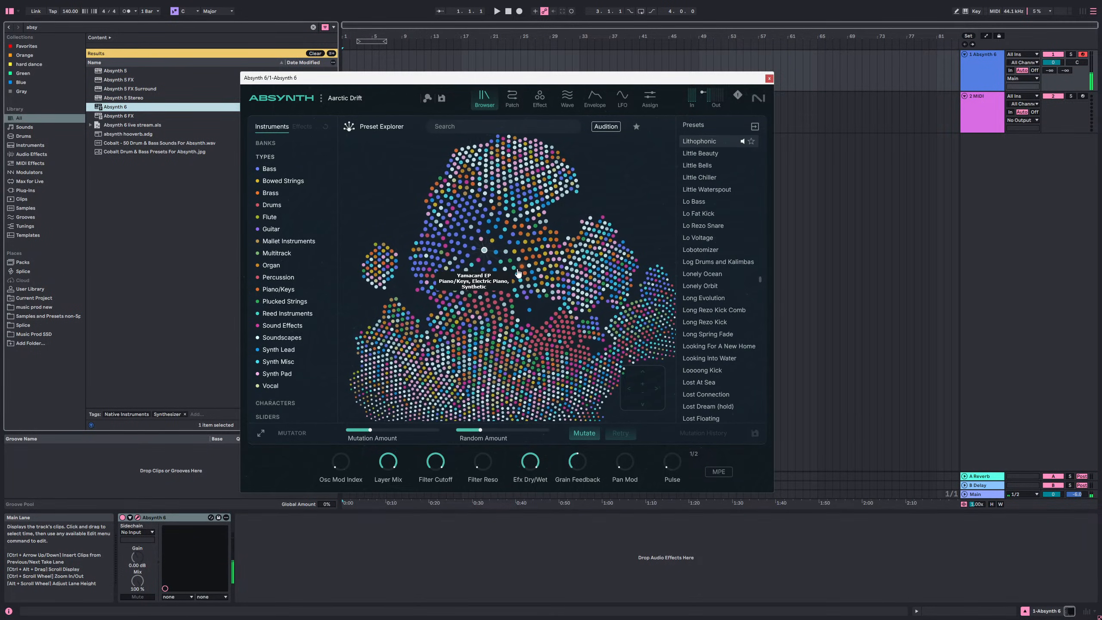
left_click(518, 272)
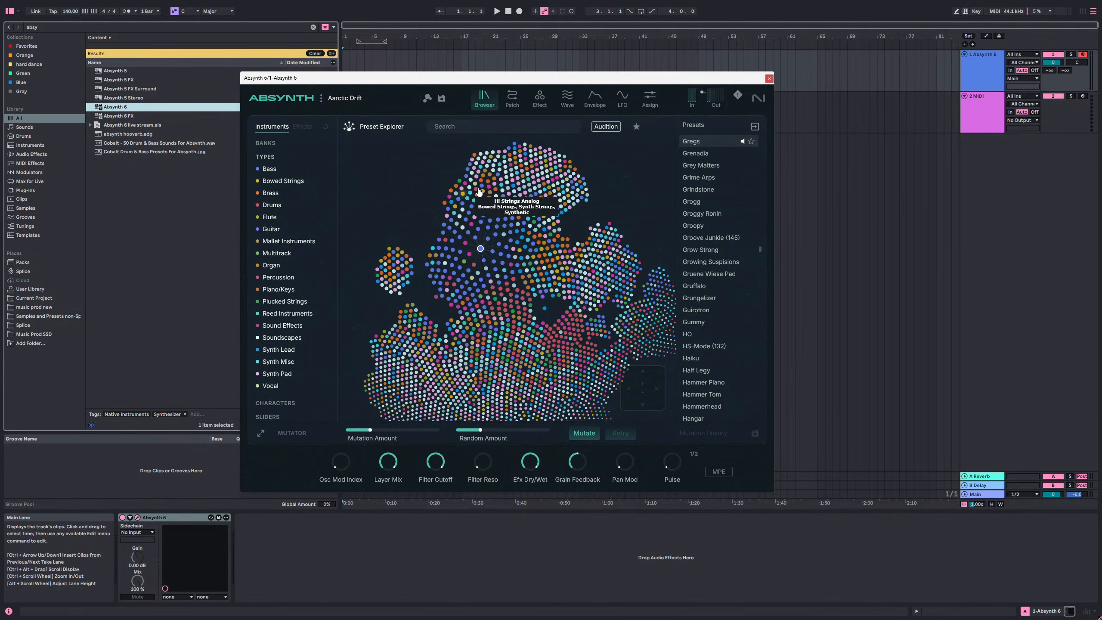
left_click(535, 217)
left_click(500, 212)
left_click(503, 212)
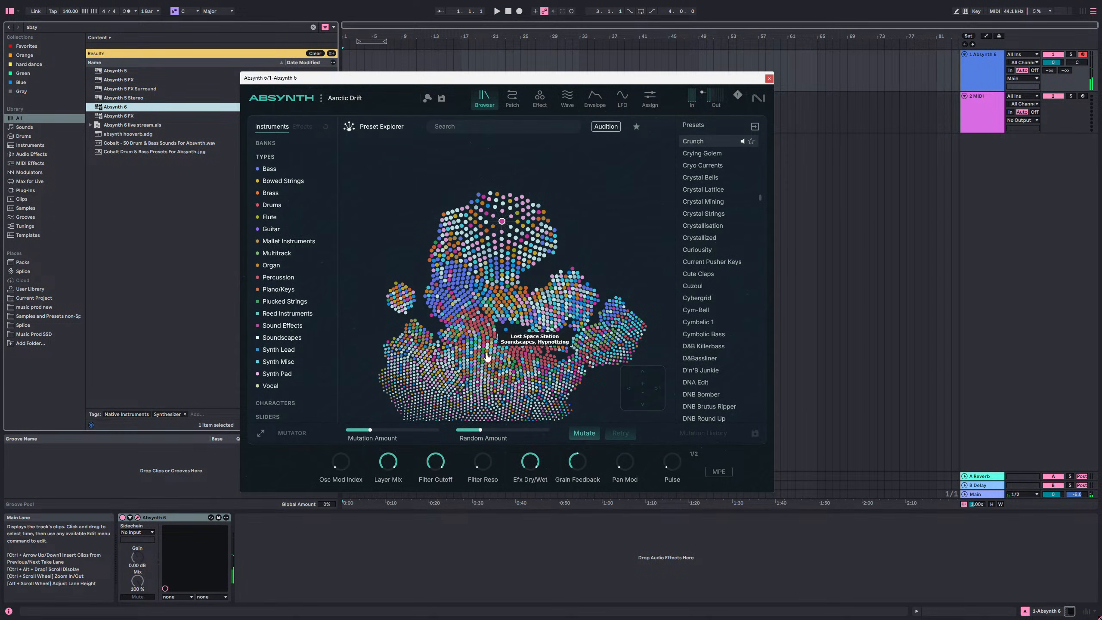
- Audition presets in the lower cluster of the map, including Coral Triangle, No Clave, Darker Breakdown, Analog Clav 2, Blochord and Thaiko3
left_click(495, 364)
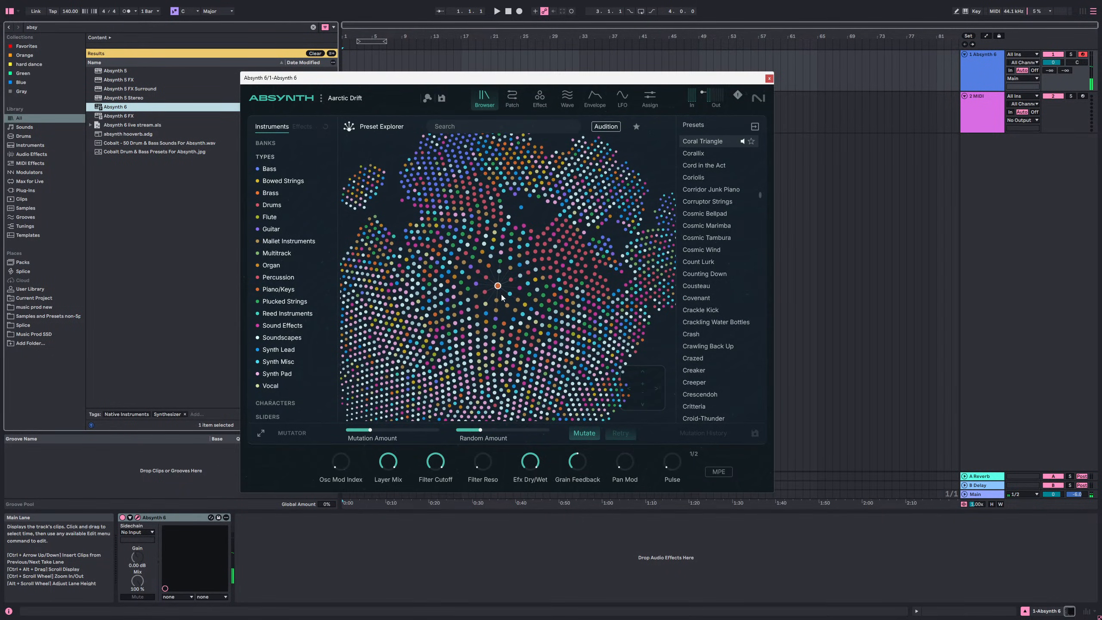
left_click(480, 314)
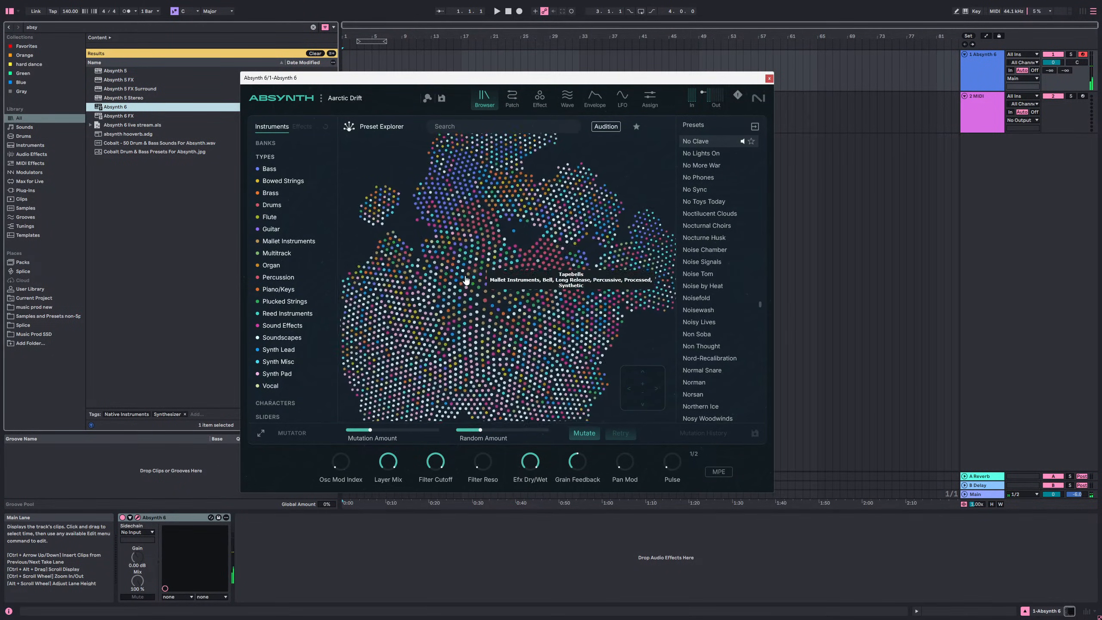
left_click(456, 285)
left_click(495, 282)
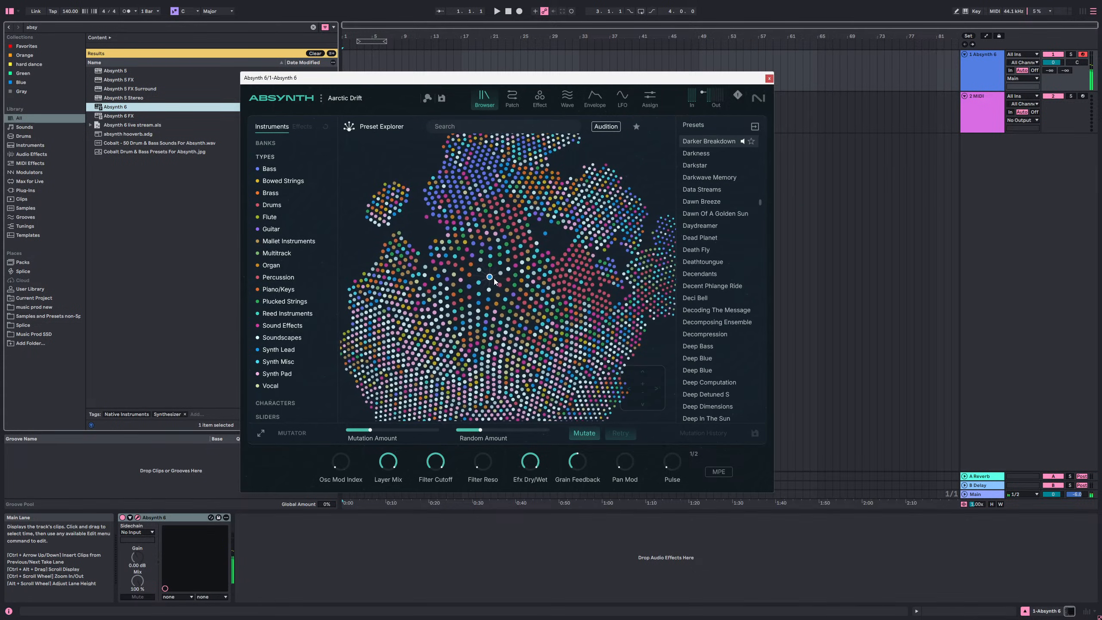
left_click(494, 282)
left_click(495, 282)
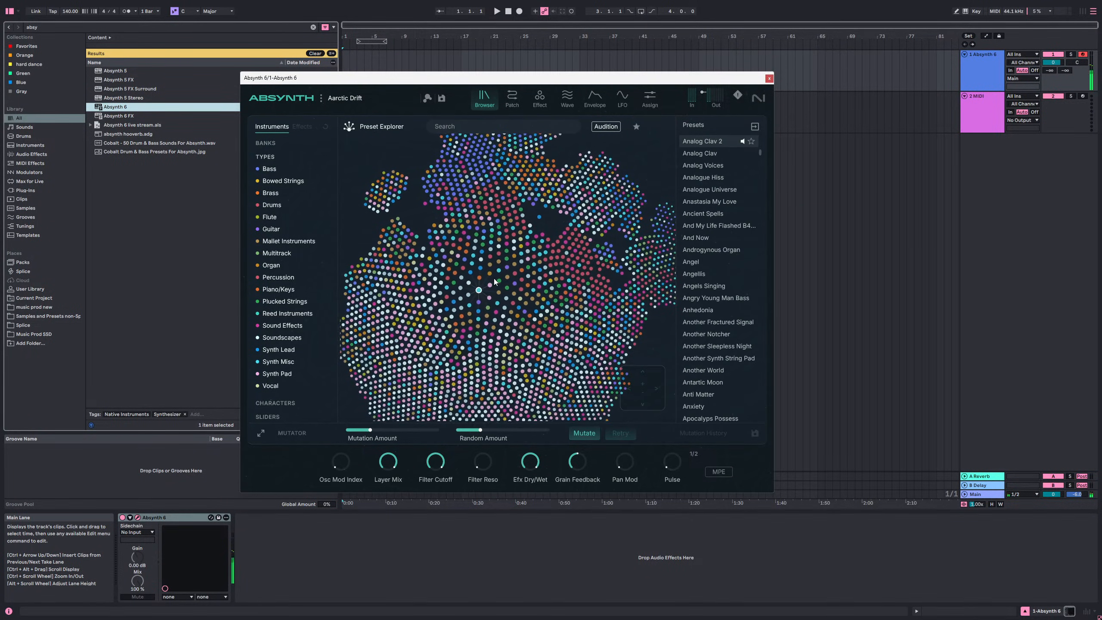
left_click(495, 282)
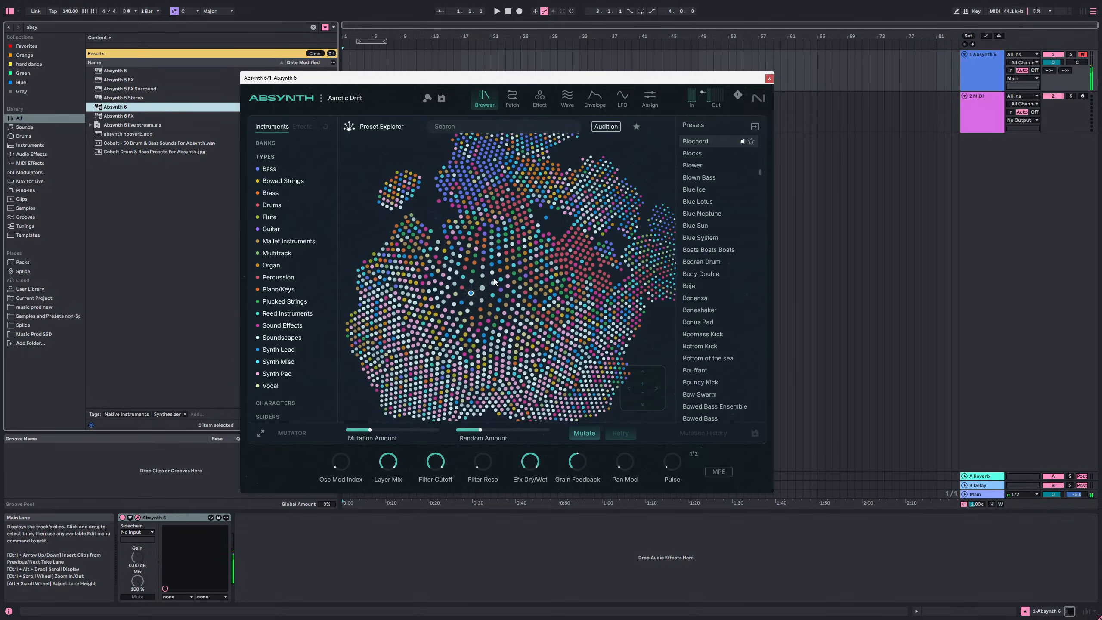
left_click(495, 282)
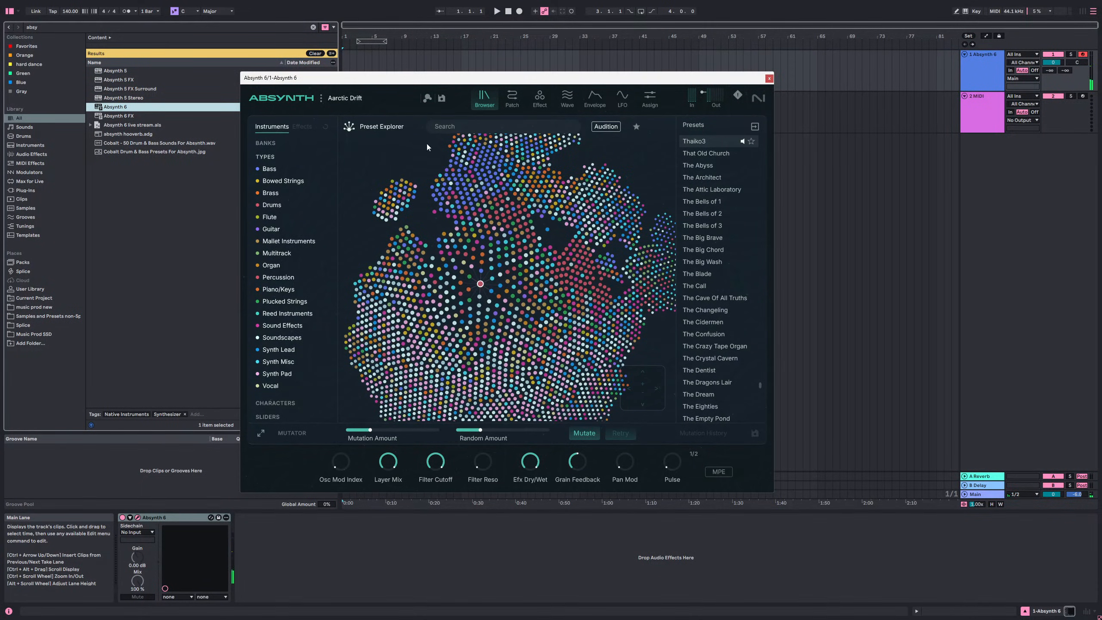
- Switch the preset map to the list view and filter the presets by the Absynth 6 bank
left_click(383, 127)
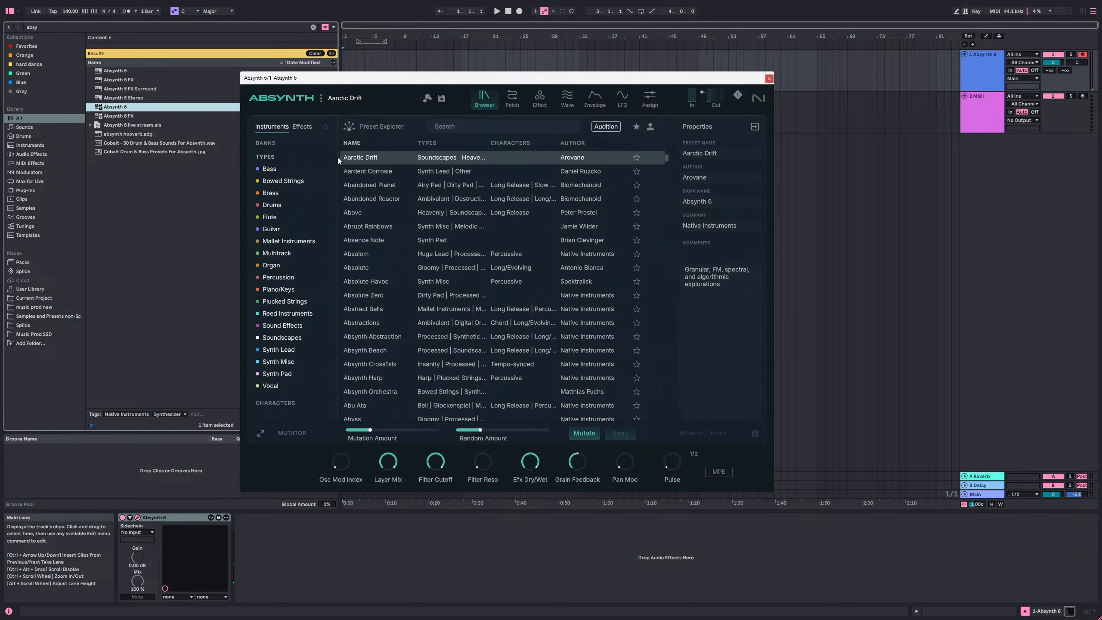
left_click(298, 141)
left_click(288, 174)
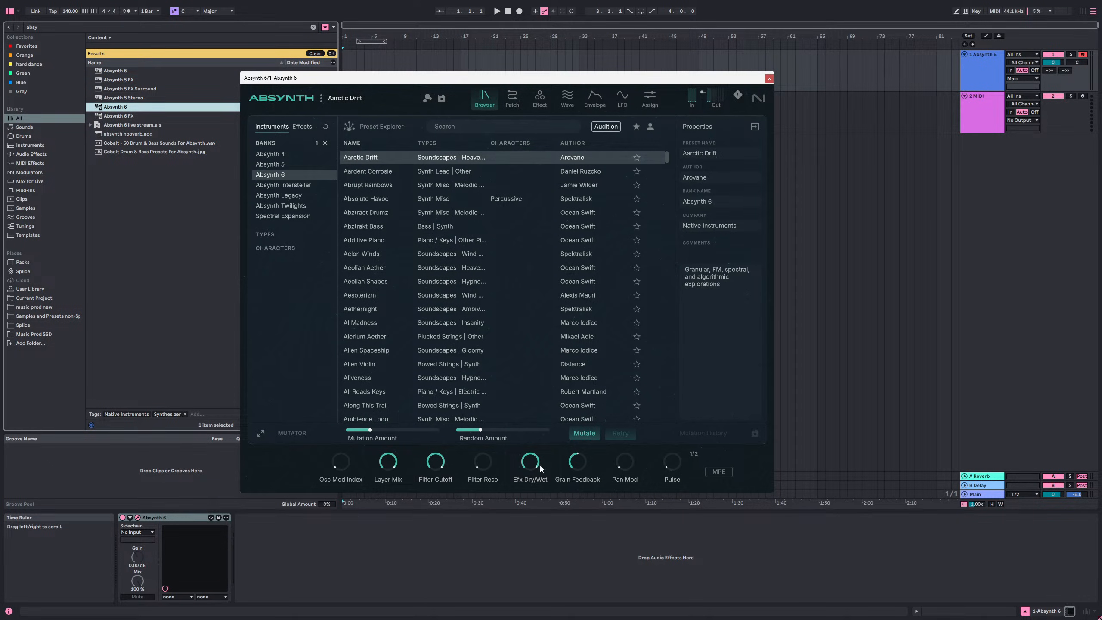
- Examine the patch layout of Aarctic Drift and the module types offered for channel A's first filter slot, and return to the preset browser
left_click(512, 99)
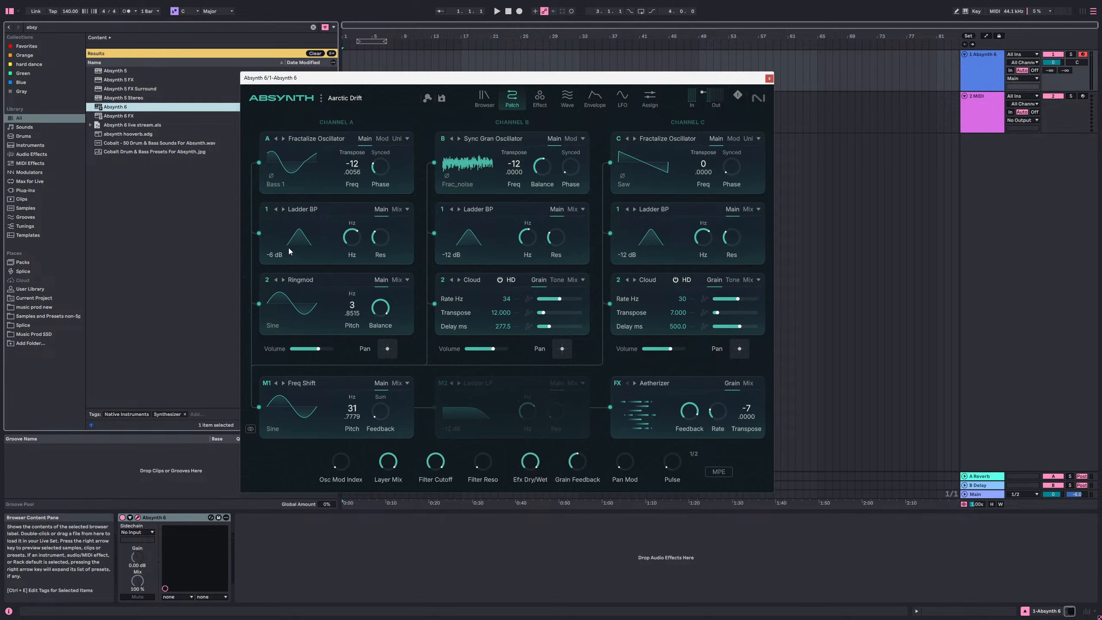
left_click(302, 209)
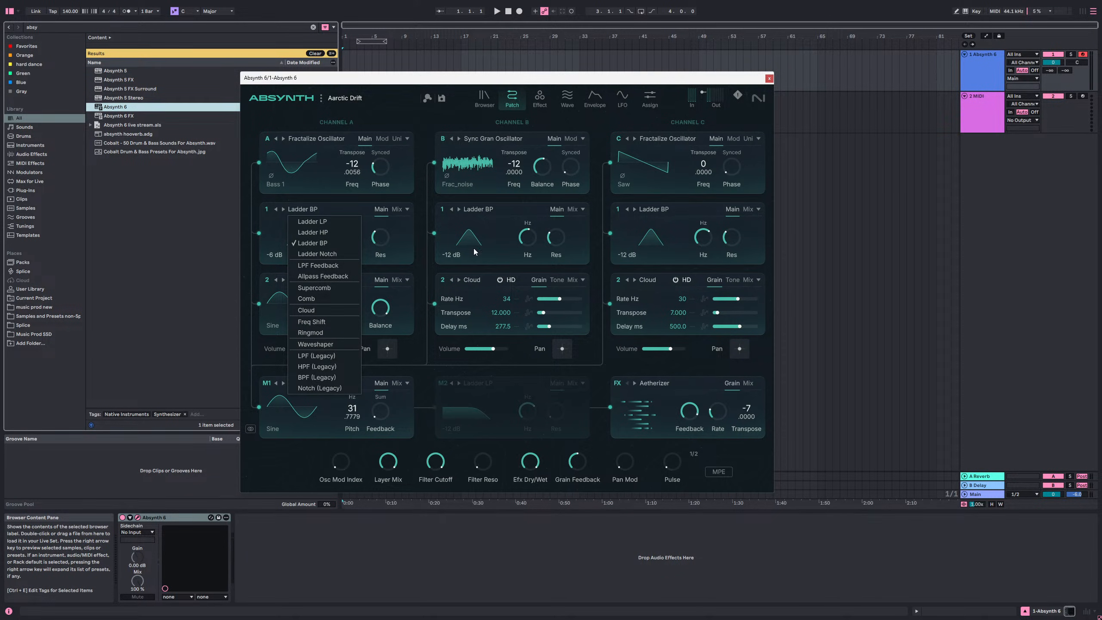
left_click(484, 98)
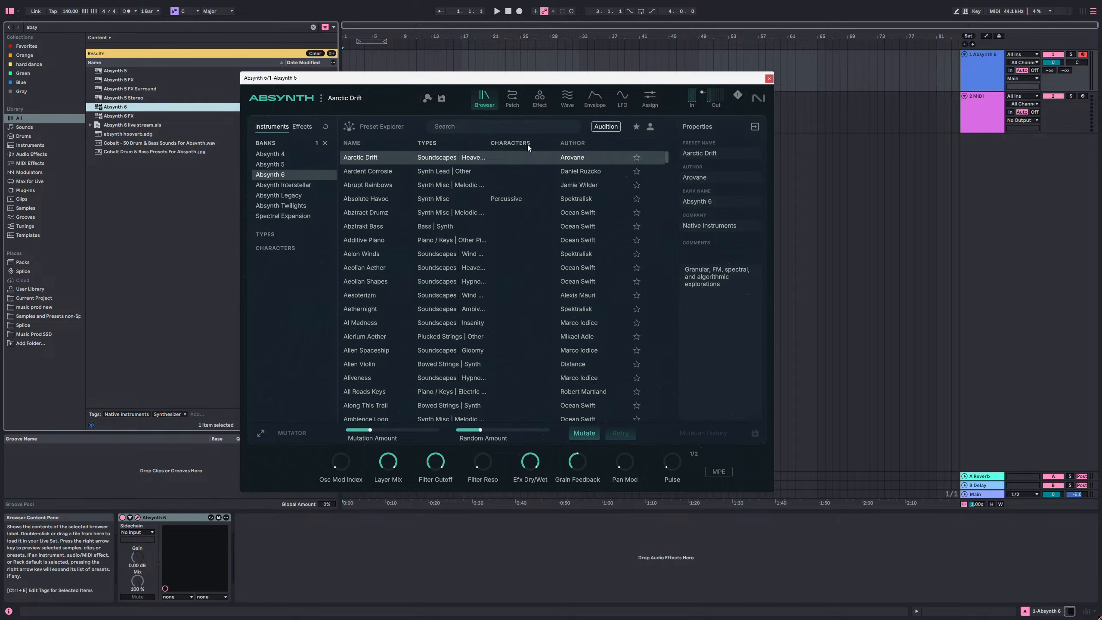
- Show the Absynth 6 bank in the Preset Explorer map, filter it by the Drums type and audition Whiplash Snare
scroll(446, 223, "up", 10)
left_click(391, 125)
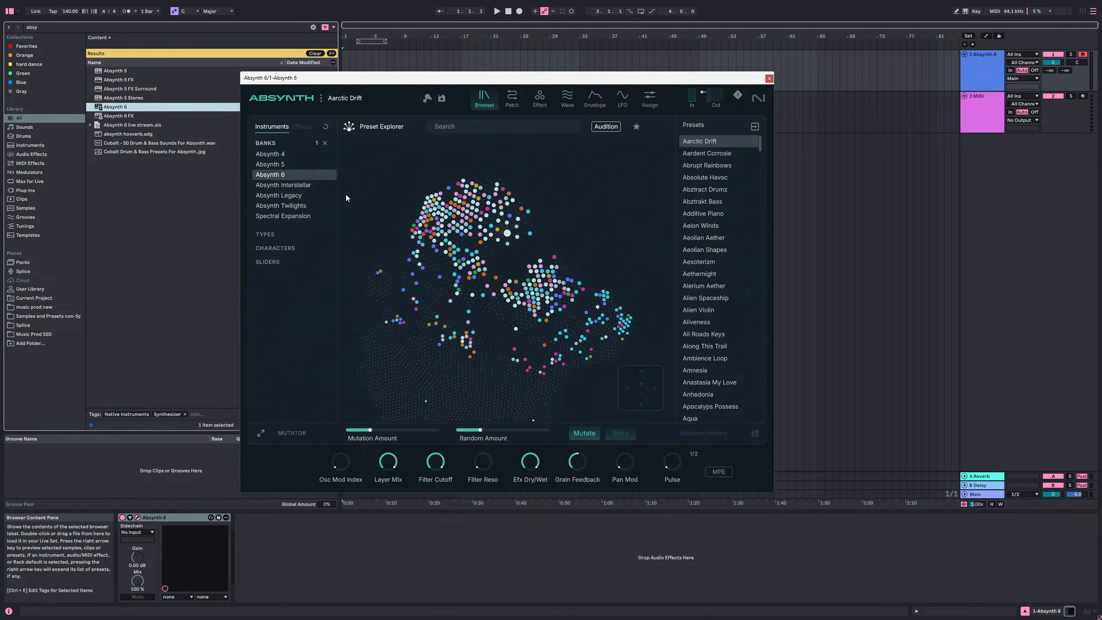
left_click(275, 237)
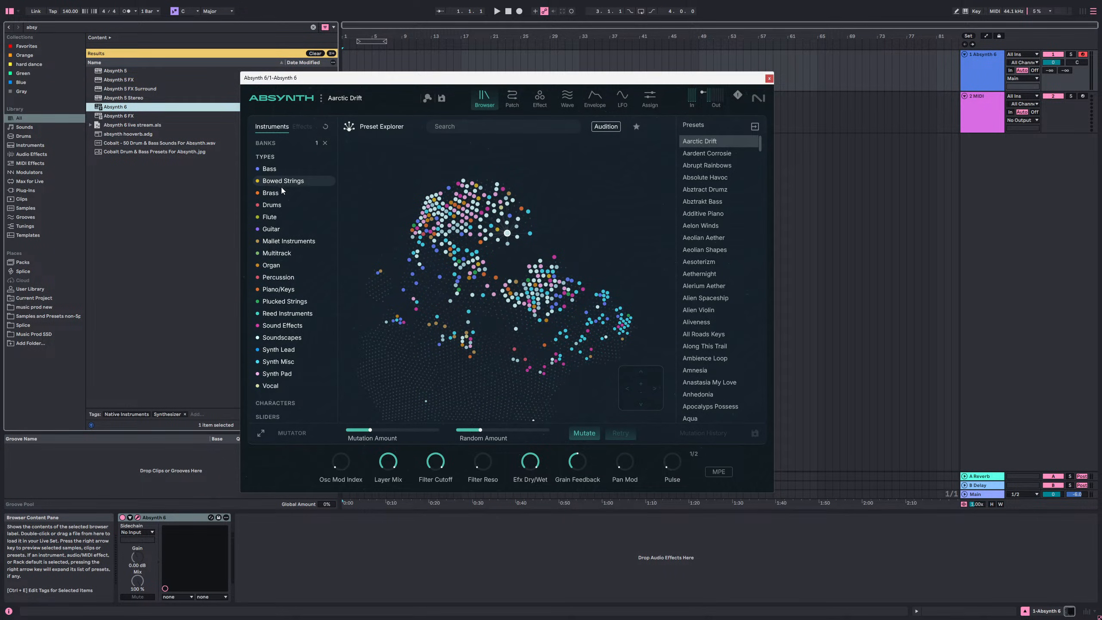
left_click(280, 205)
mouse_move(462, 217)
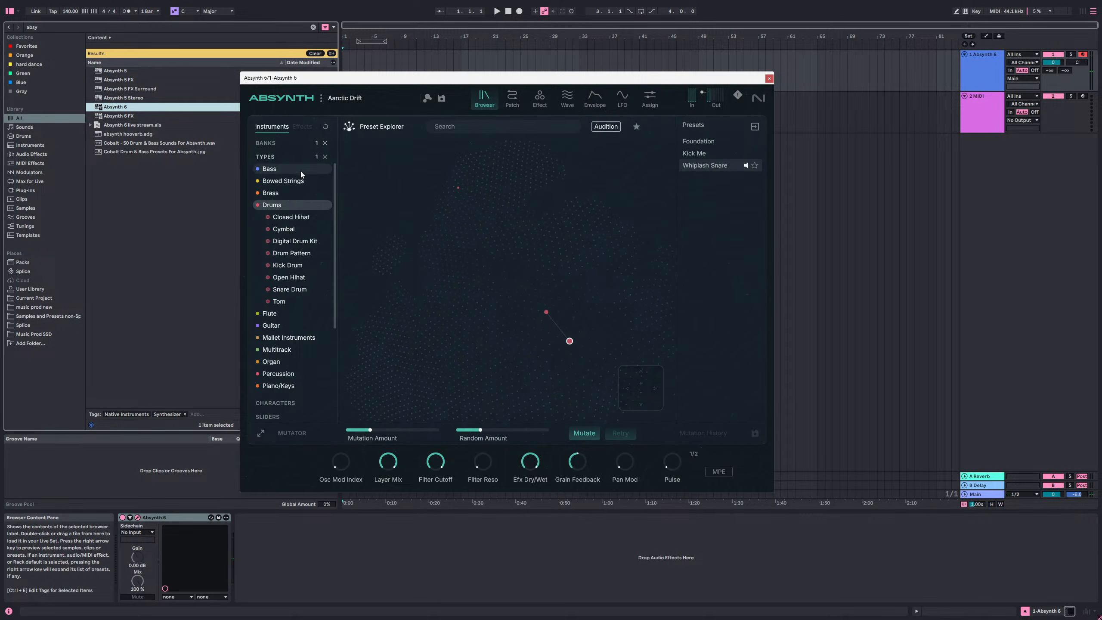
- Remove the Absynth 6 bank filter, try the Absynth 4 bank, and clear the bank selection while keeping the Drums filter
left_click(289, 144)
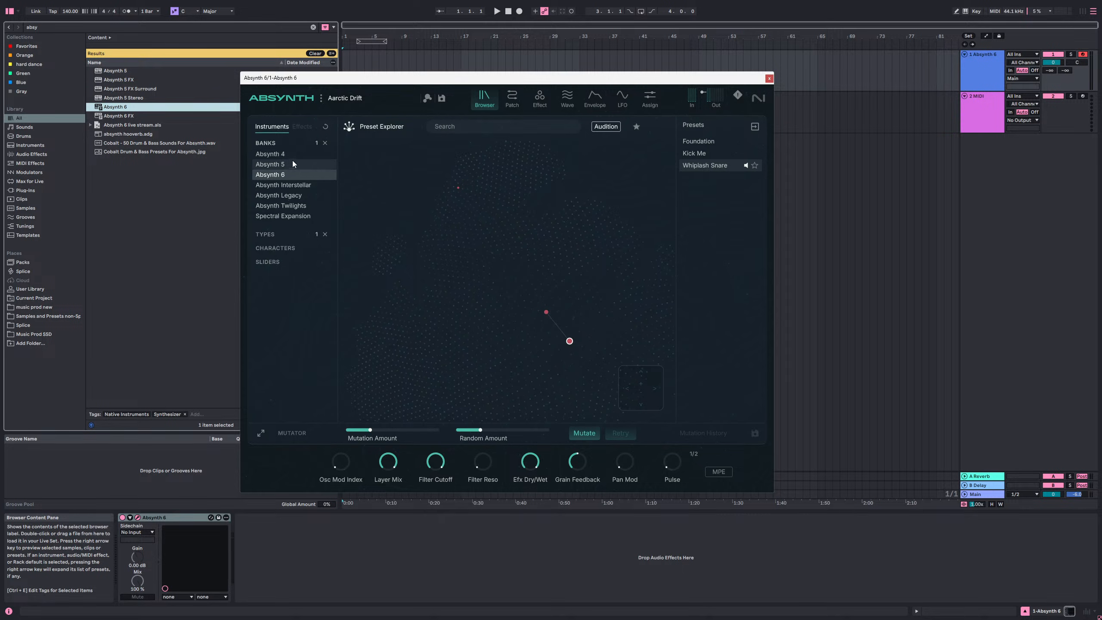
left_click(286, 174)
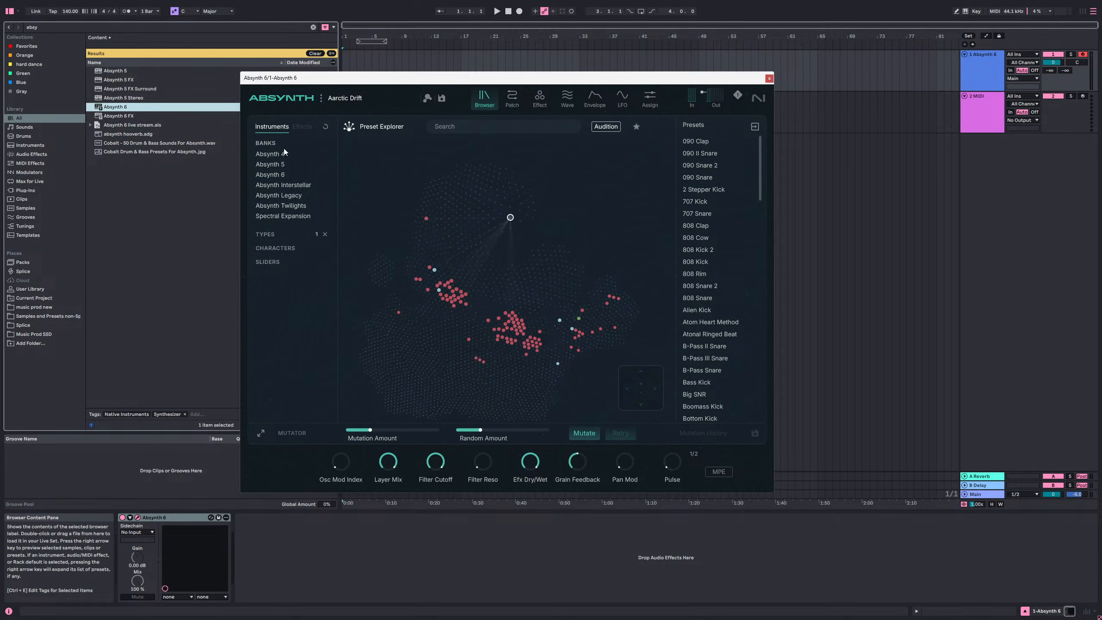
left_click(283, 152)
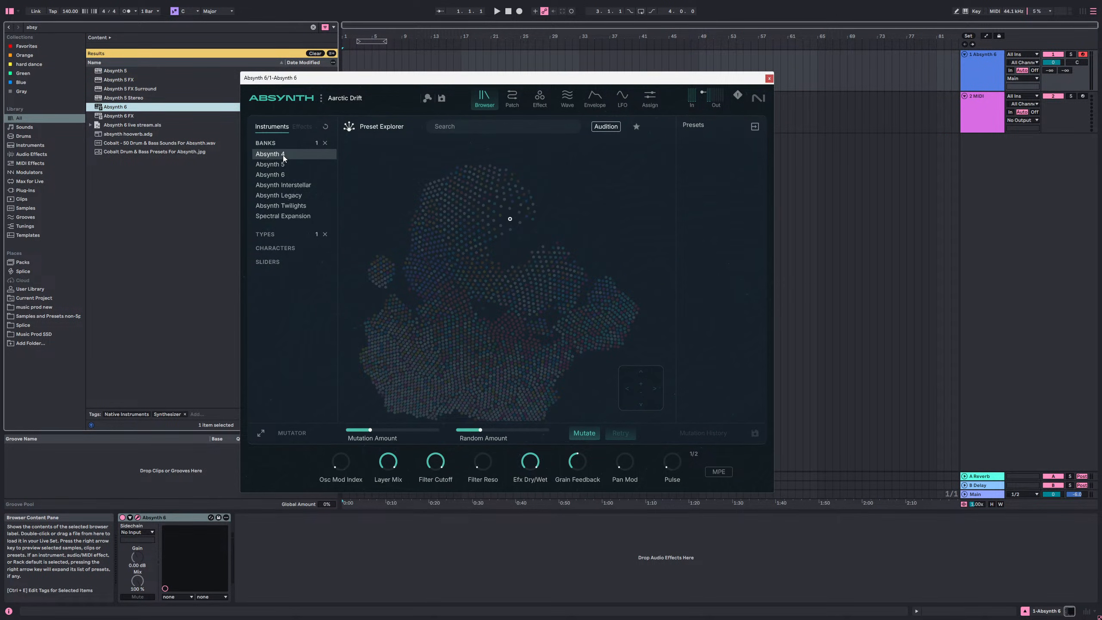
left_click(324, 143)
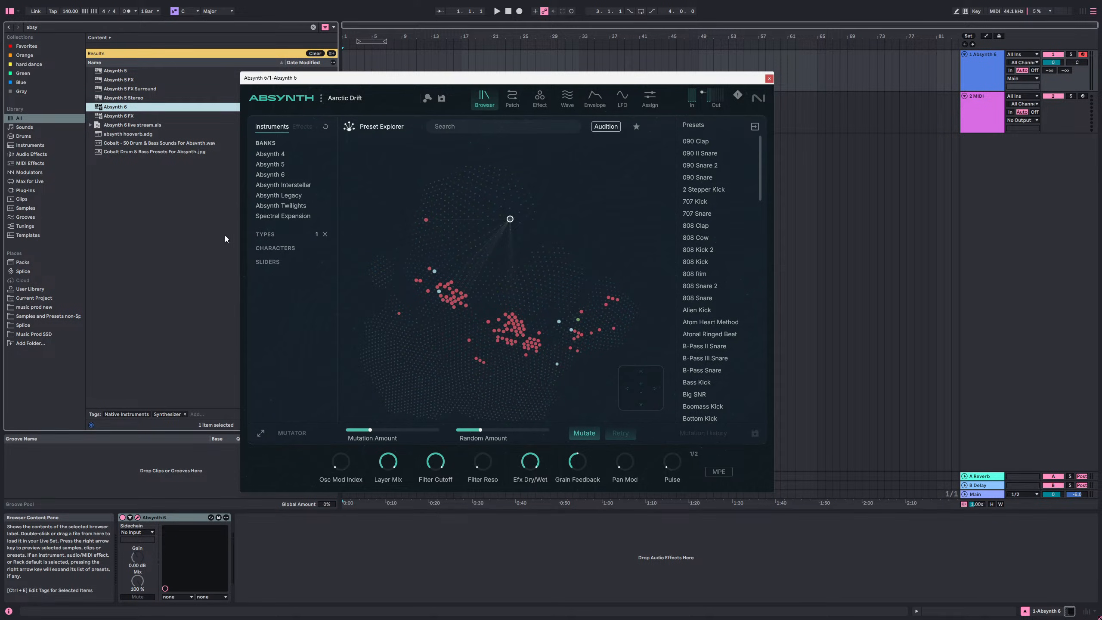
- Audition Bass Kick among the drum presets, narrow the type filter to Kick Drum and audition Boomass Kick
left_click(259, 235)
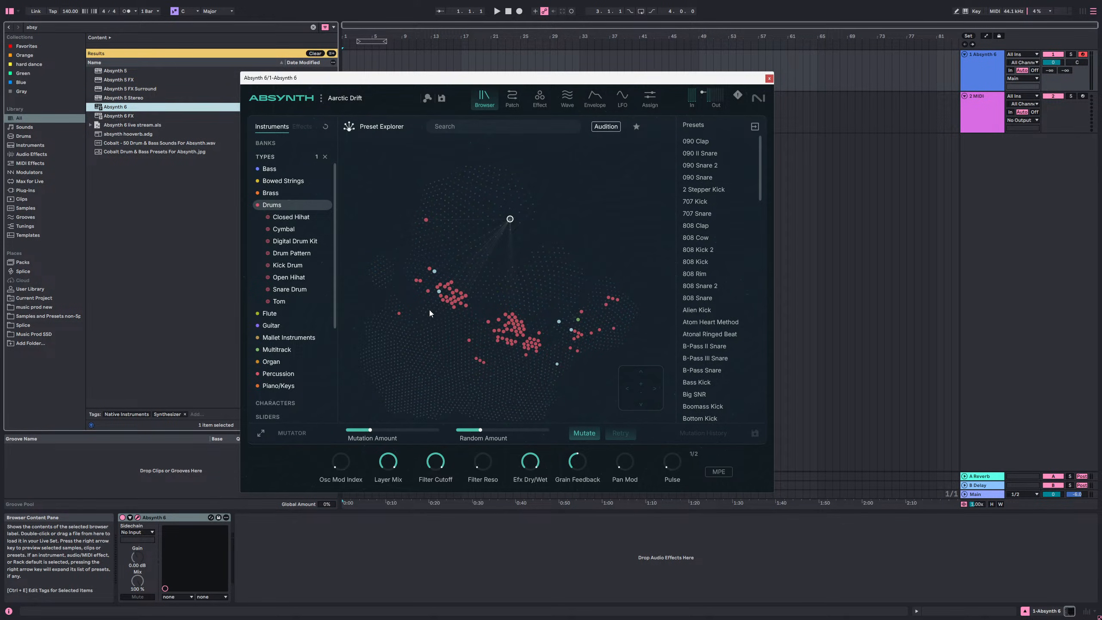
left_click(445, 294)
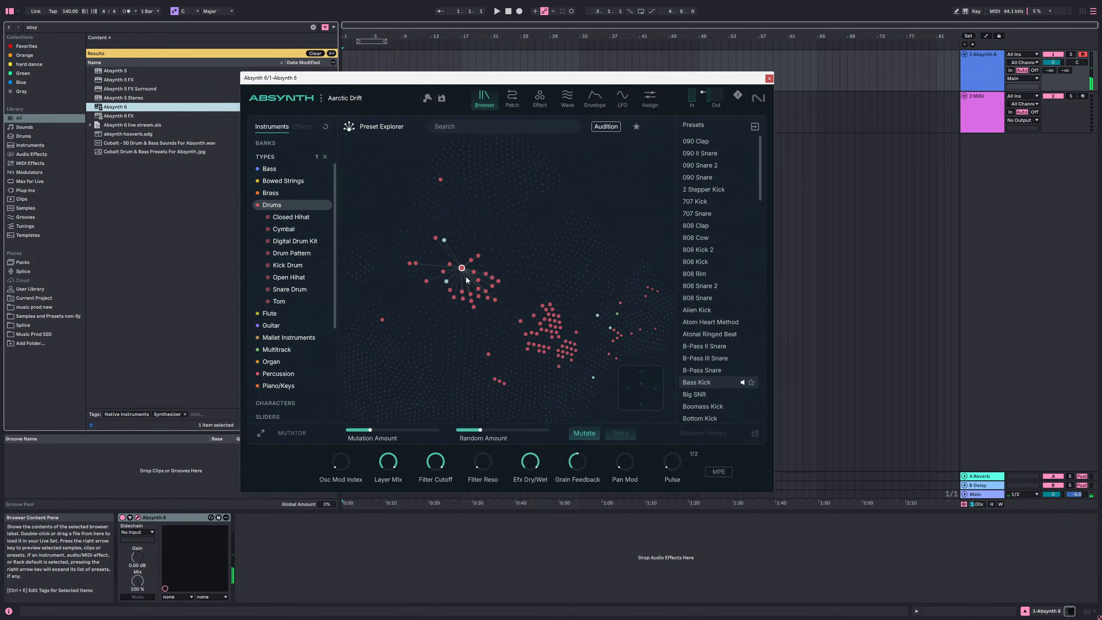
left_click(286, 265)
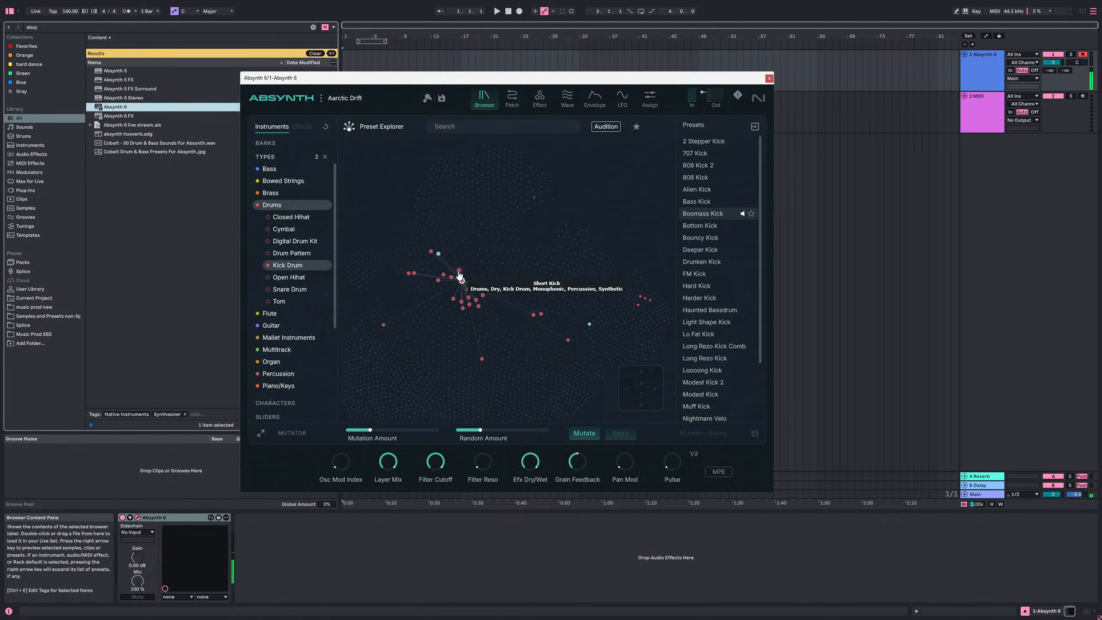
- Audition kick drum presets on the map, including Modest Kick 2, Xylophobe, 707 Kick and FM Kick
left_click(393, 300)
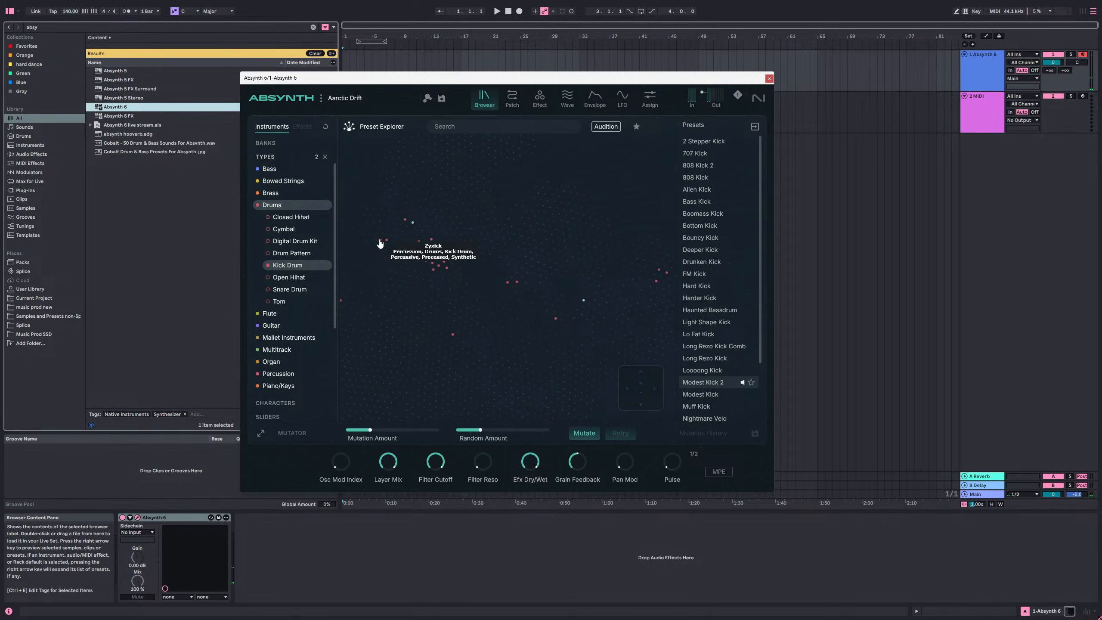
left_click(379, 242)
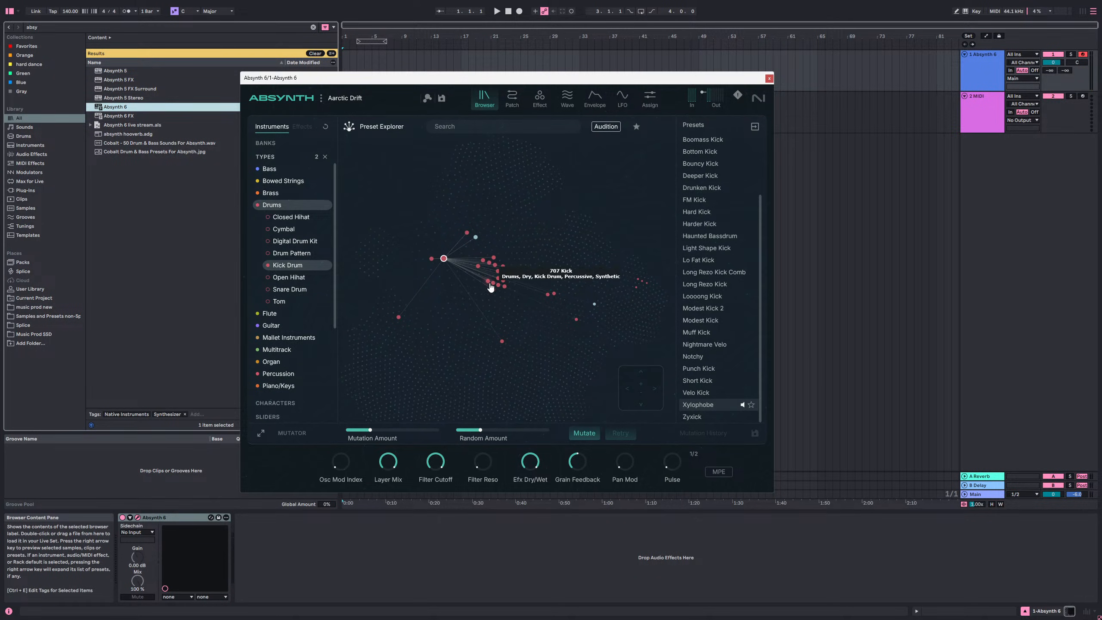
left_click(495, 265)
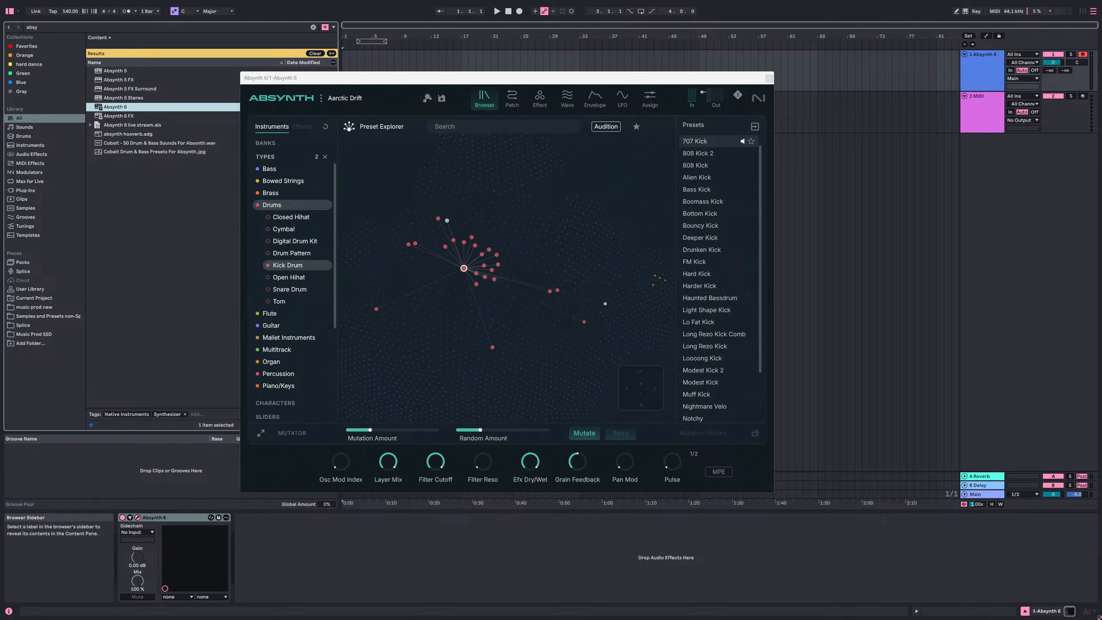
left_click(476, 285)
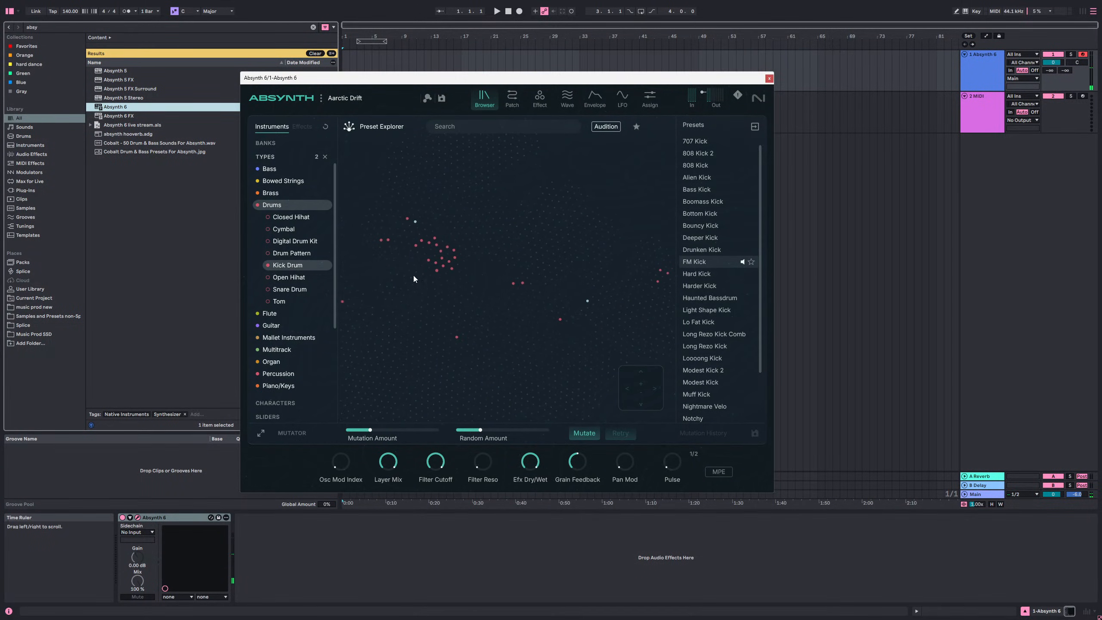
- Audition neighbouring kick drum presets across the map, from FM Kick to Deeper Kick
key("Right")
key("Right")
key("Up")
key("Right")
key("Right")
key("Right")
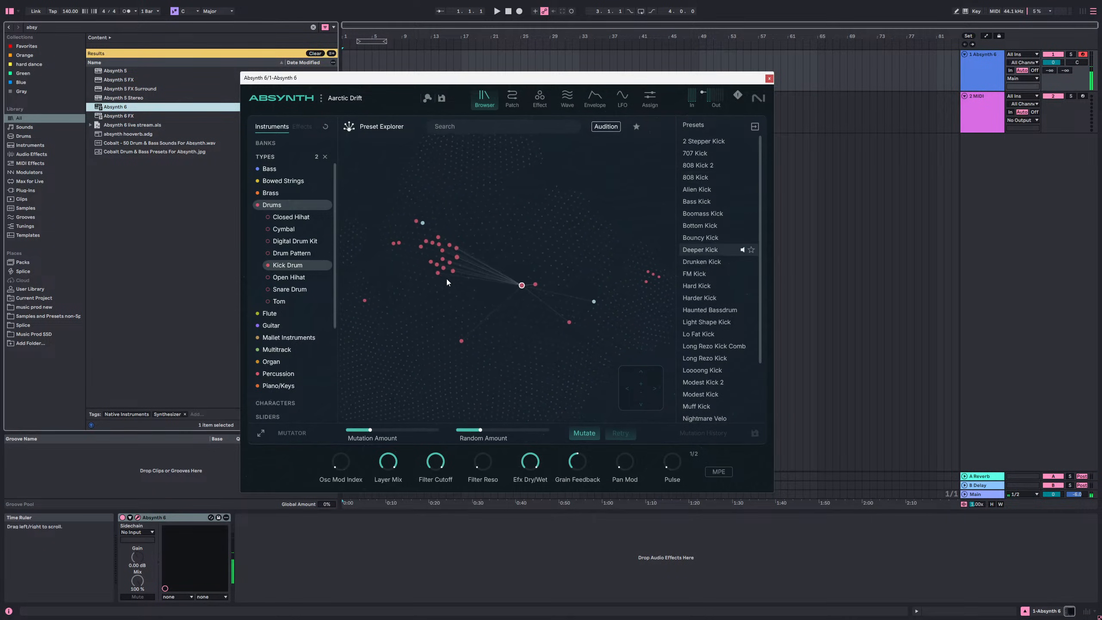
- Compare more neighbouring kick drum presets back and forth on the map and settle on Muff Kick
key("Left")
key("Left")
key("Left")
key("Right")
key("Right")
key("Right")
key("Left")
key("Right")
key("Left")
key("Right")
key("Left")
key("Left")
key("Left")
key("Right")
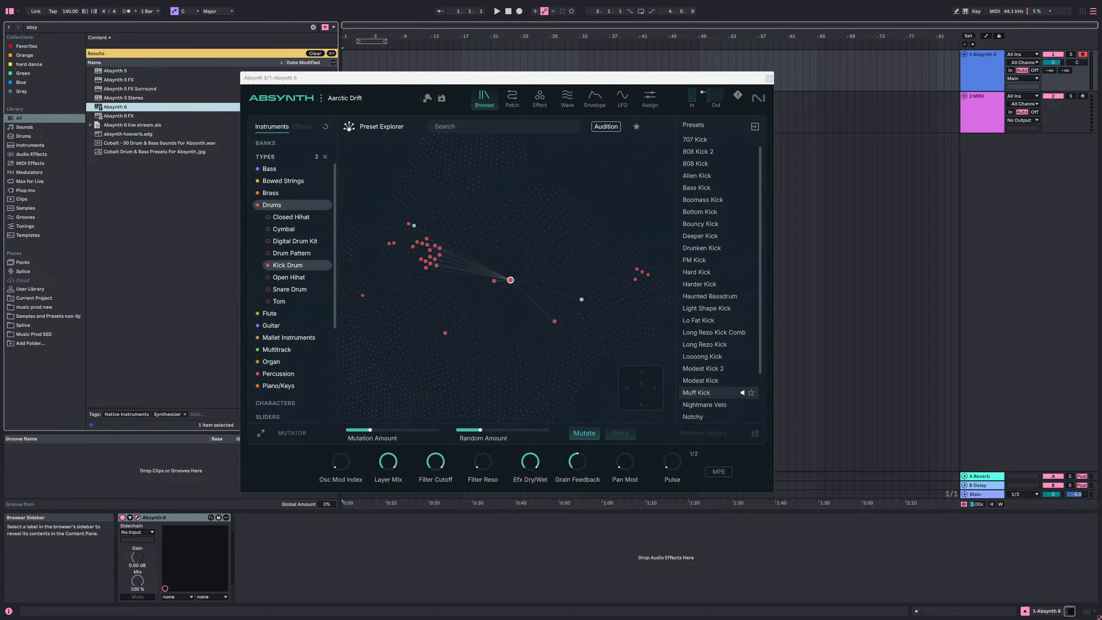
left_click(512, 281)
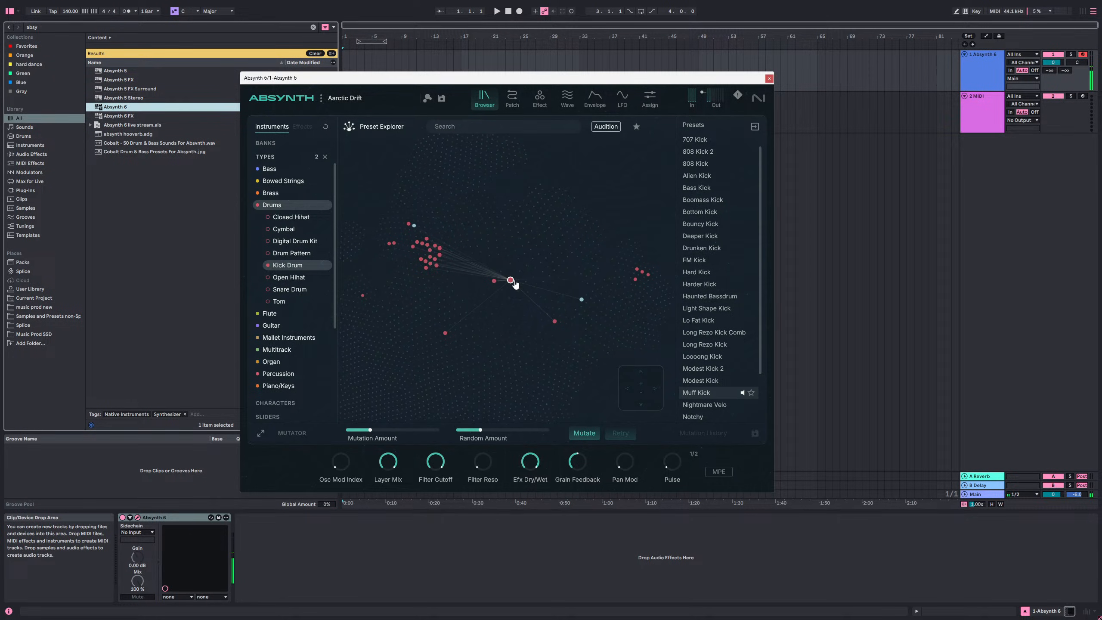
- Colour the Absynth 6 track light orange and duplicate it
right_click(998, 68)
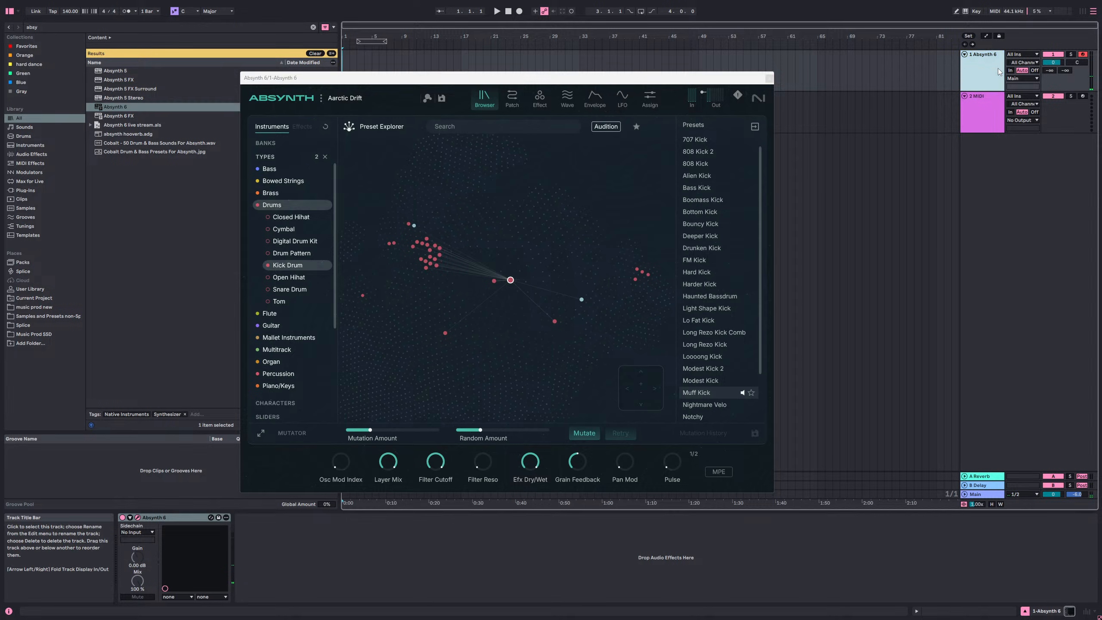
left_click(894, 241)
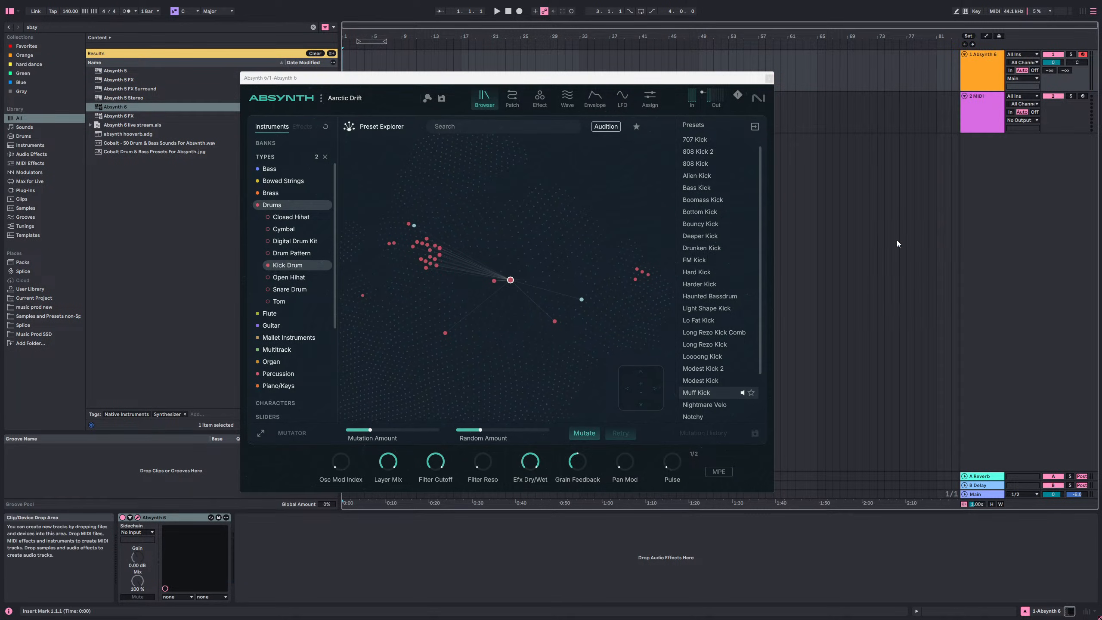
left_click(987, 70)
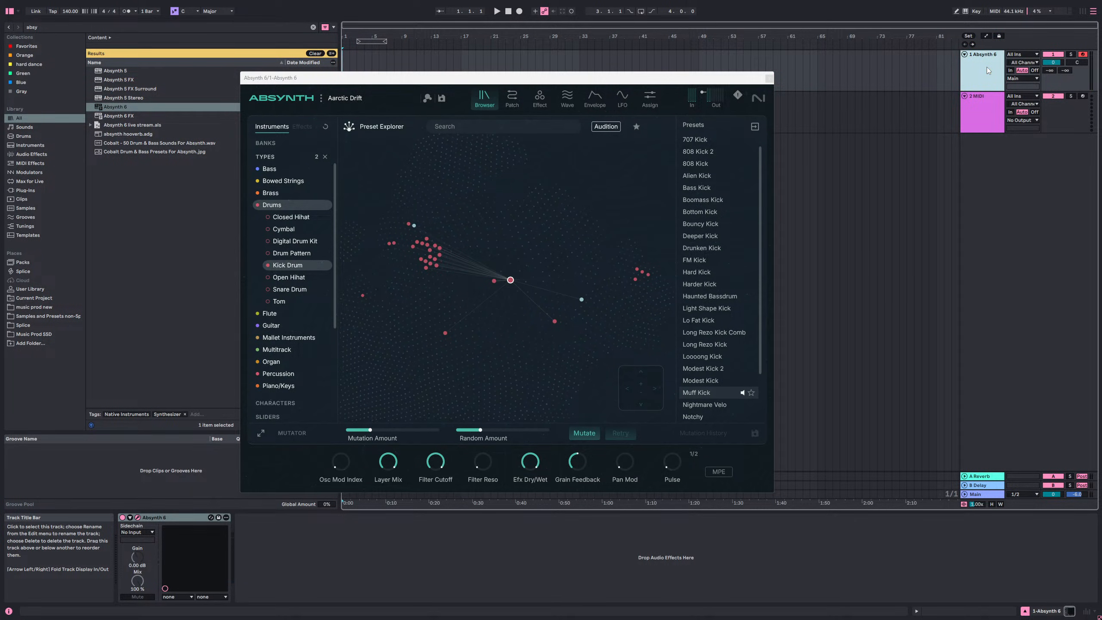
key("ctrl+d")
- Colour the duplicated Absynth 6 track dark orange to tell it apart from the original
right_click(984, 101)
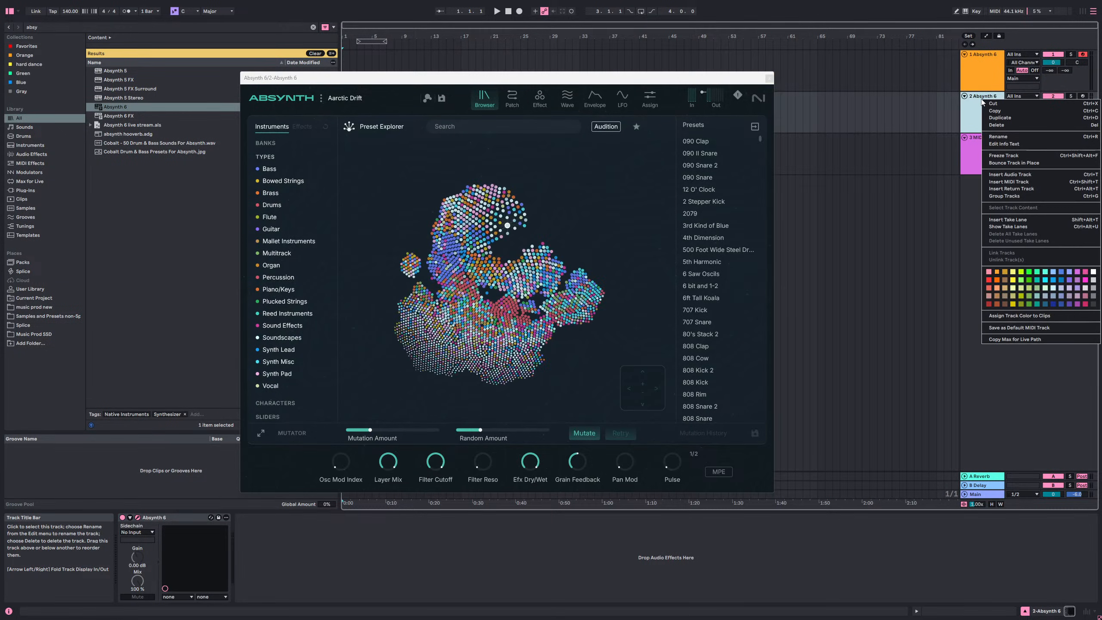
left_click(1002, 279)
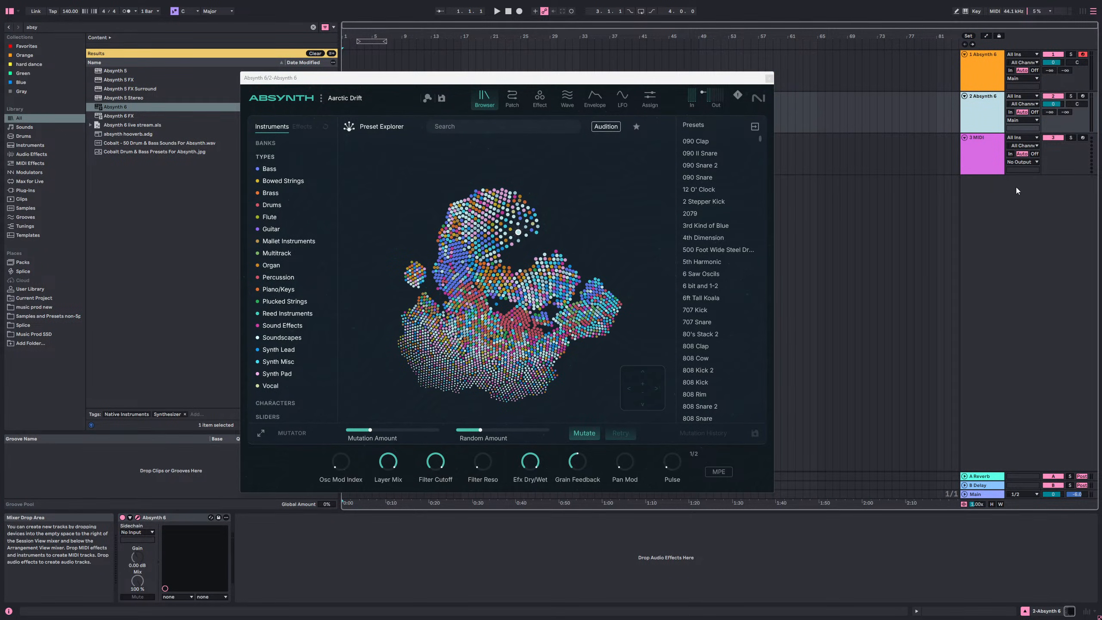
right_click(973, 121)
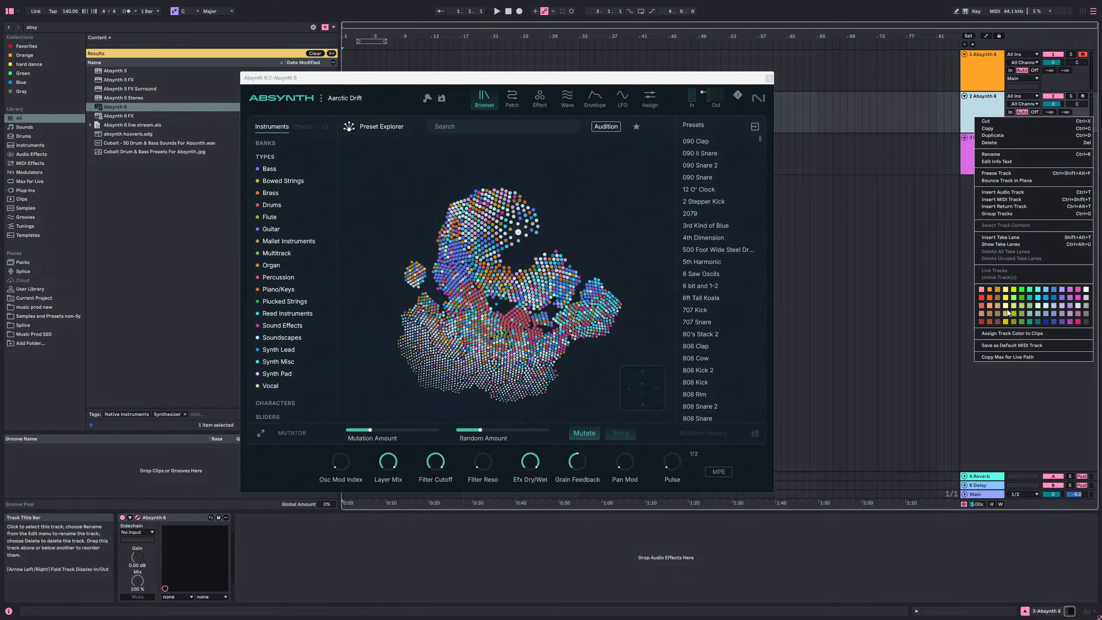
left_click(989, 298)
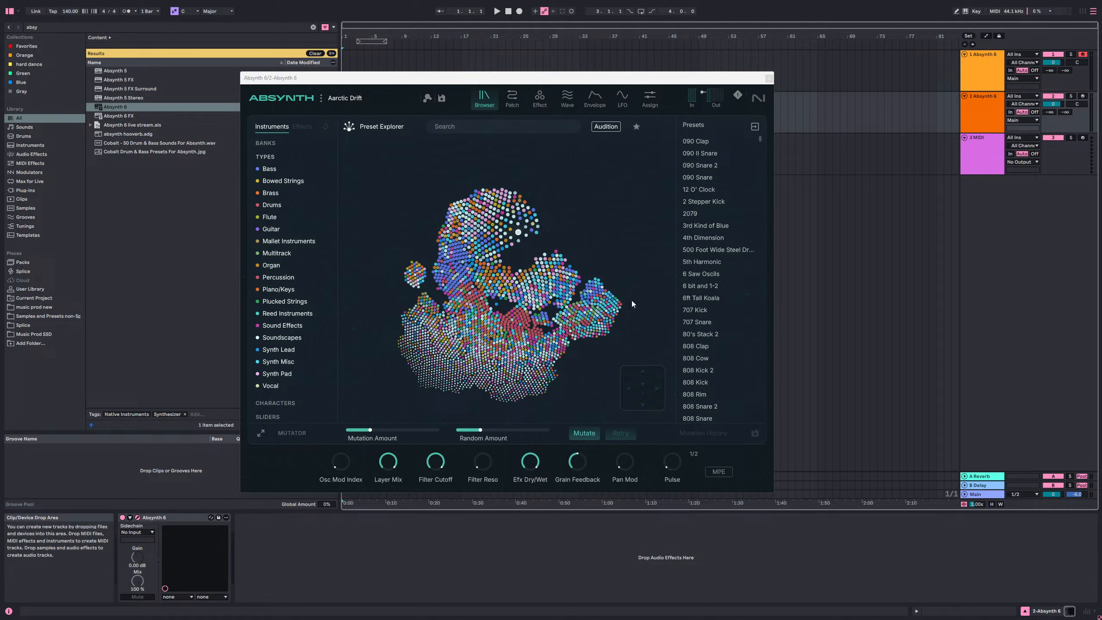
- In the duplicate's Preset Explorer, filter by Drums and the Drum Pattern subtype, and audition Rhythm 2
left_click(282, 205)
scroll(512, 321, "up", 5)
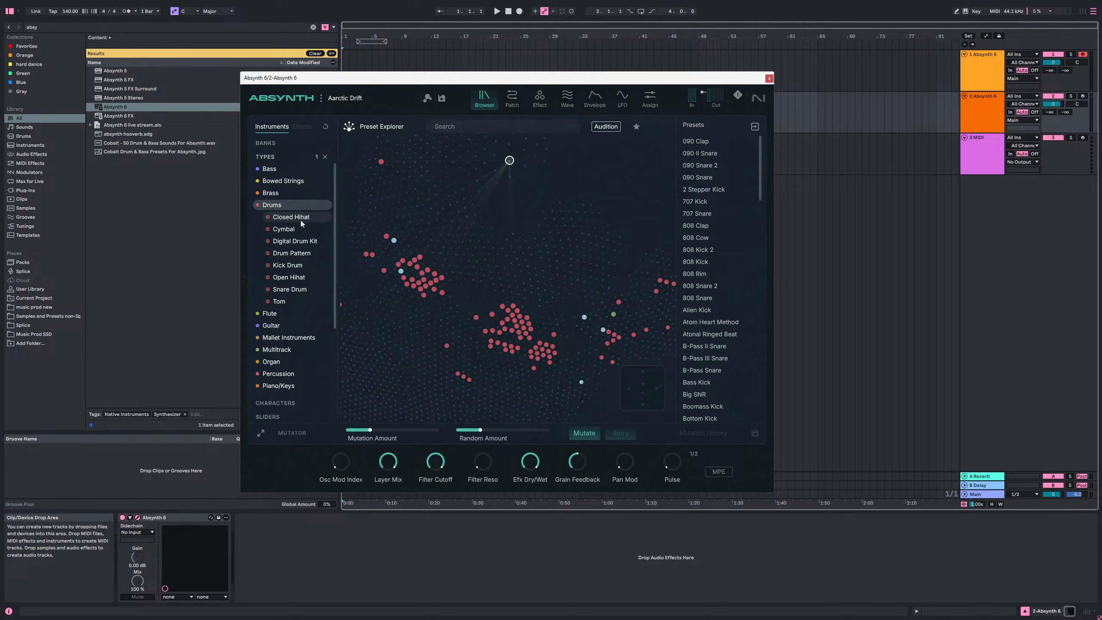
left_click(298, 254)
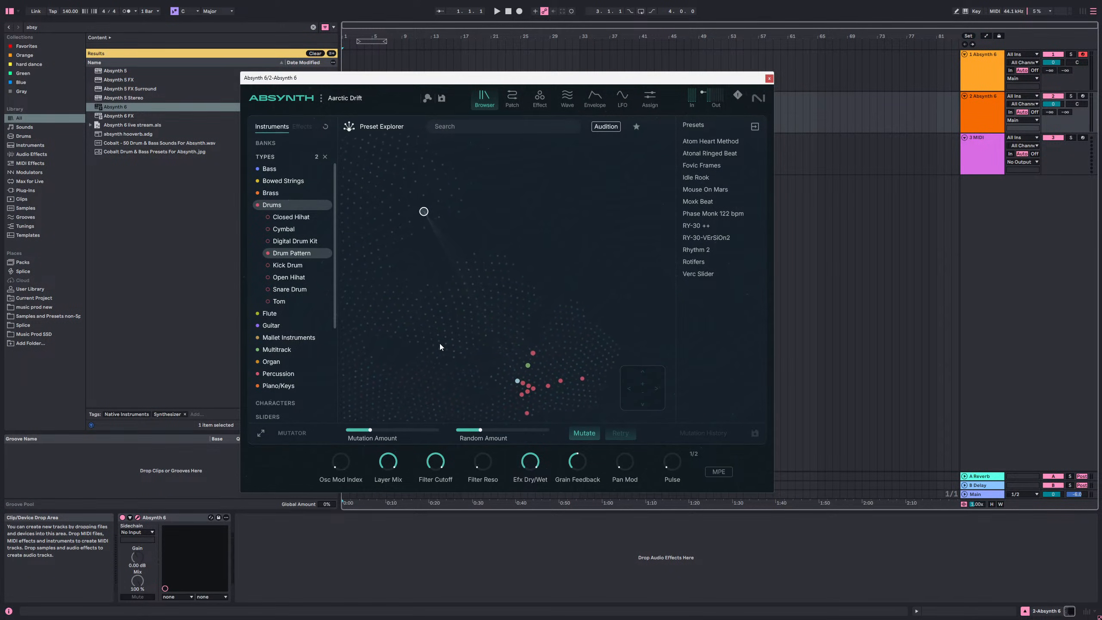
scroll(490, 311, "down", 2)
left_click(523, 367)
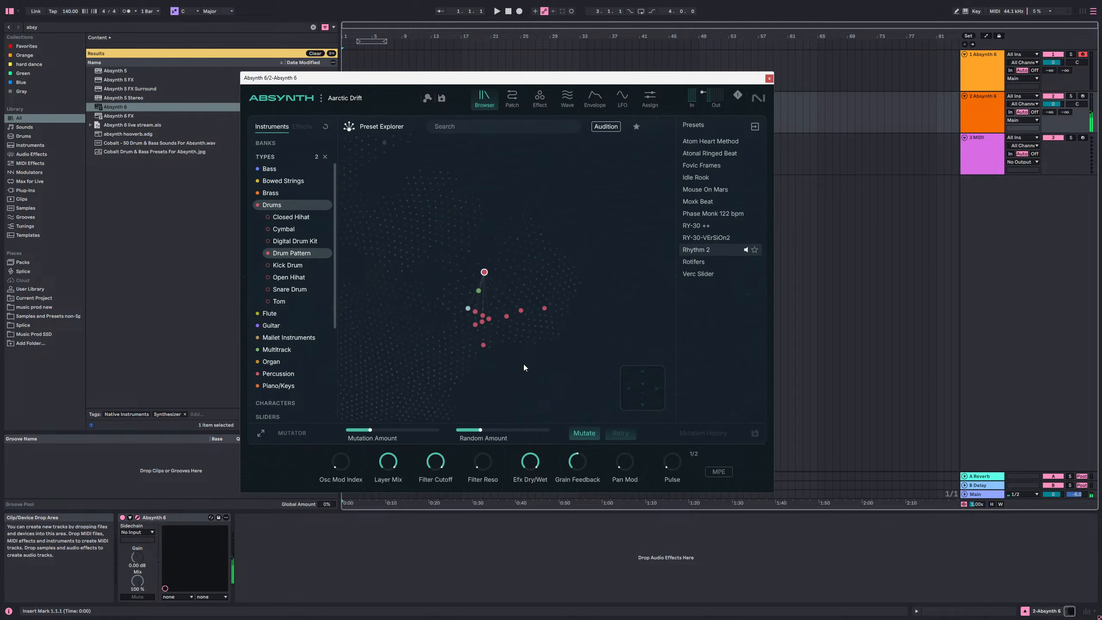
- Audition the drum pattern presets Fovic Frames, RY-30 ++ and Mouse On Mars on the map
left_click(436, 273)
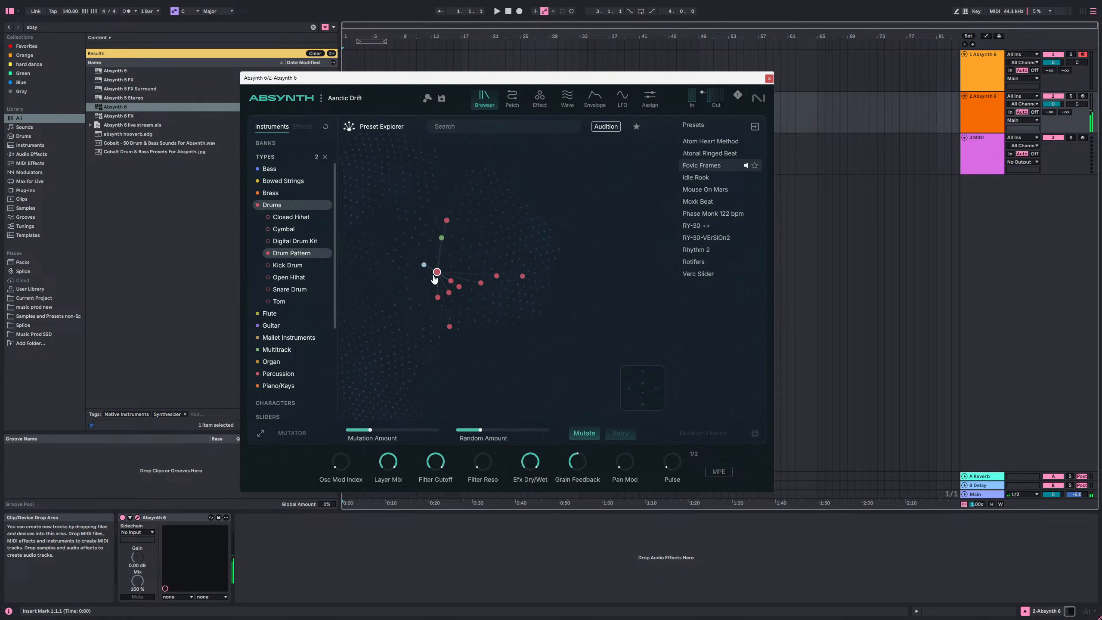
left_click(422, 265)
left_click(440, 239)
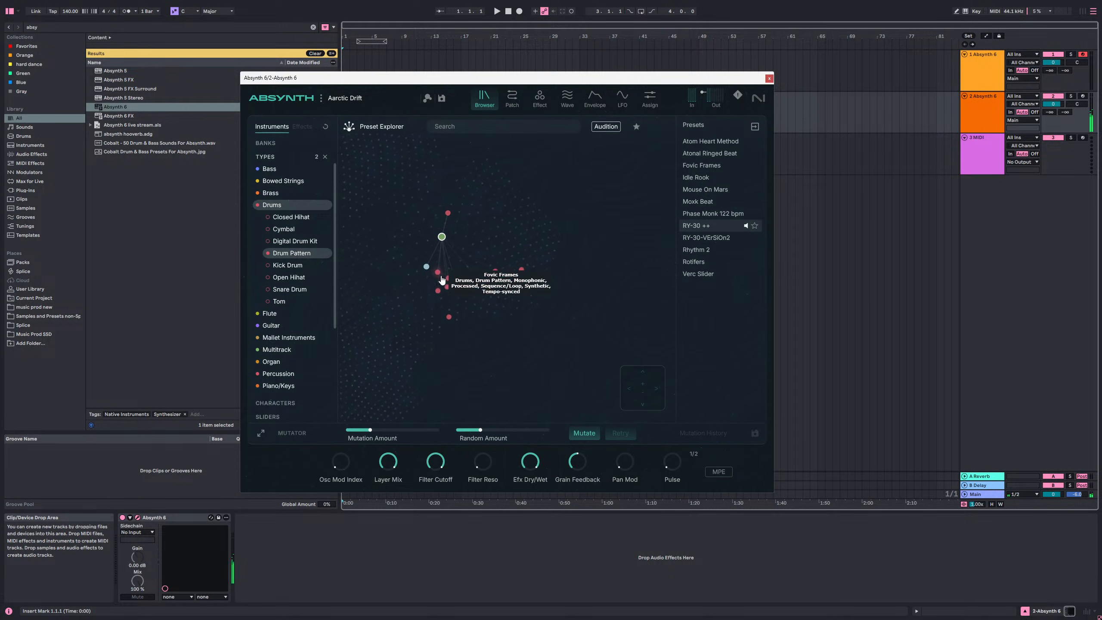
left_click(439, 294)
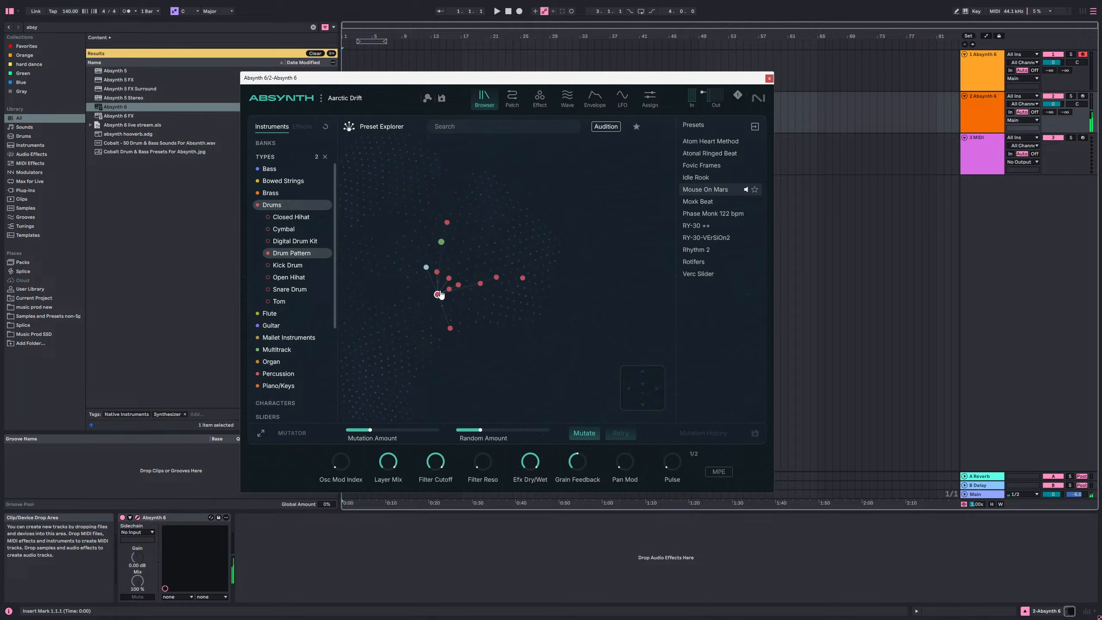
- Audition more drum patterns, including Idle Rook, Verc Slider, Moxk Beat, Atom Heart Method and Phase Monk 122 bpm
left_click(459, 291)
left_click(459, 289)
left_click(461, 289)
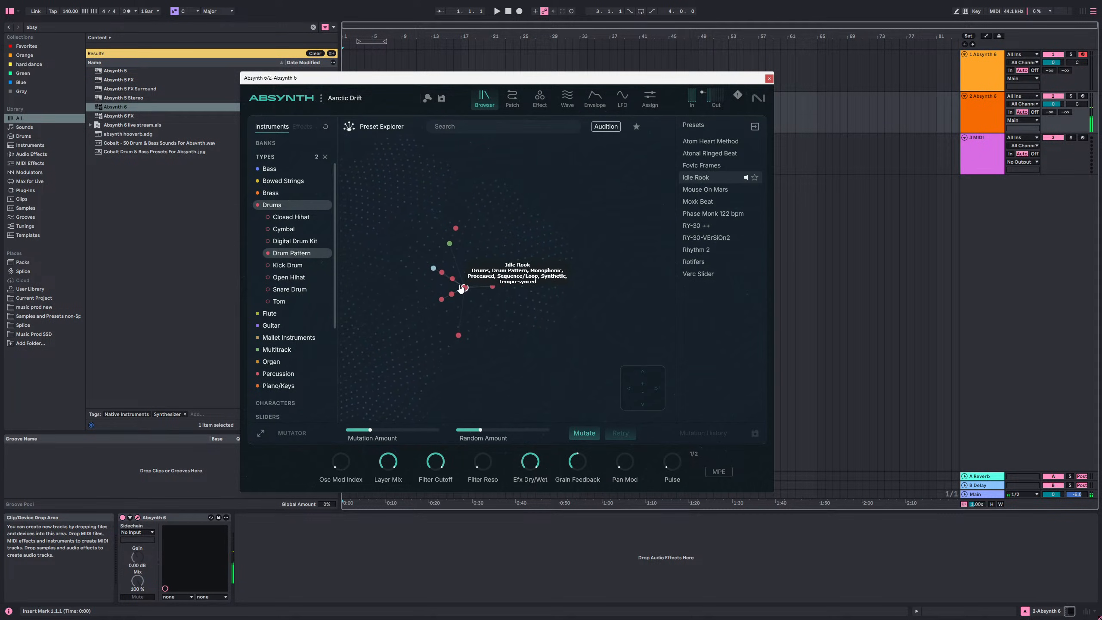
left_click(462, 289)
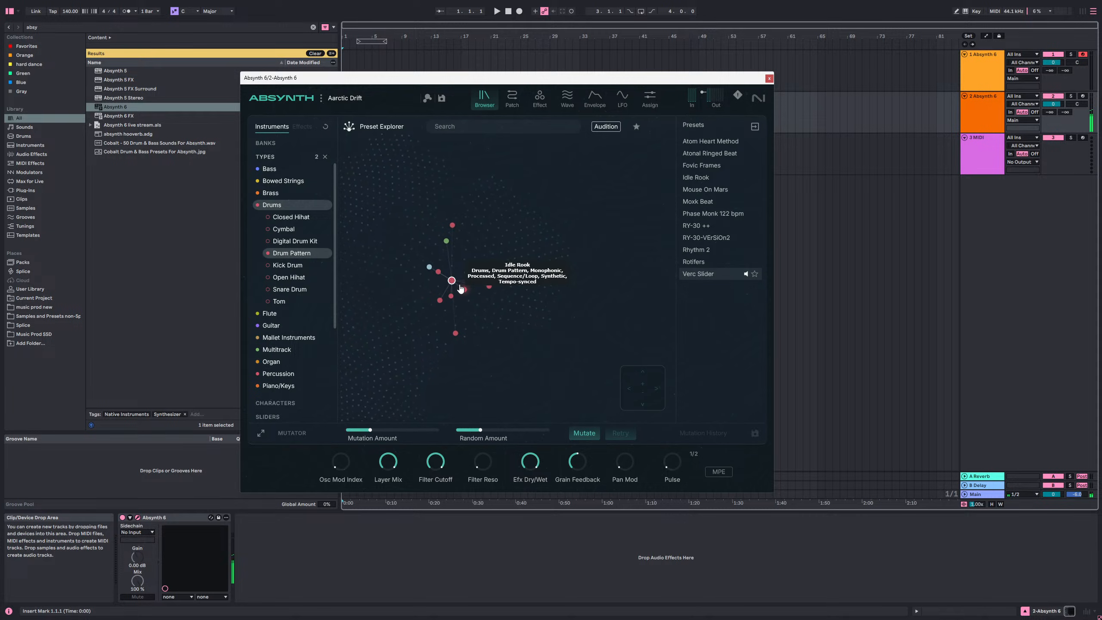
left_click(461, 288)
left_click(460, 288)
left_click(460, 288)
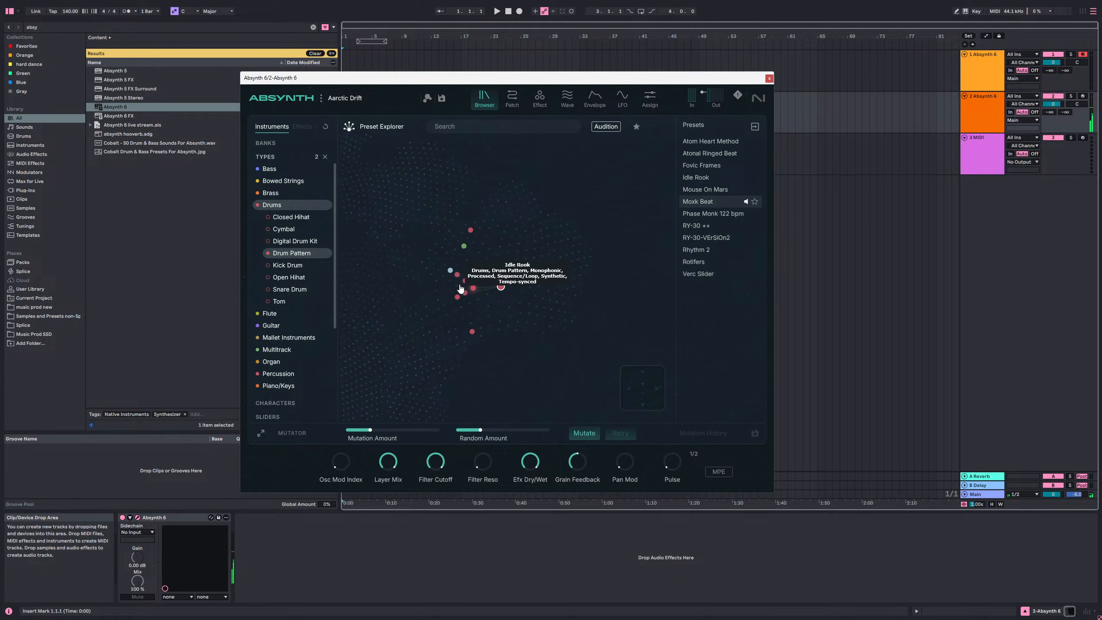
key("Right")
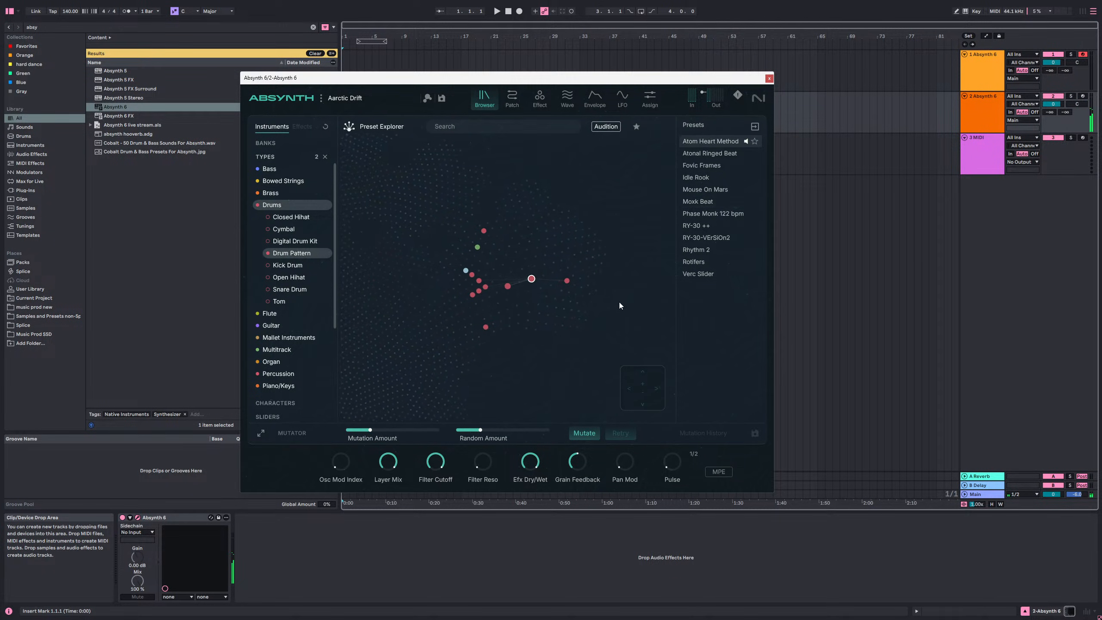
key("Right")
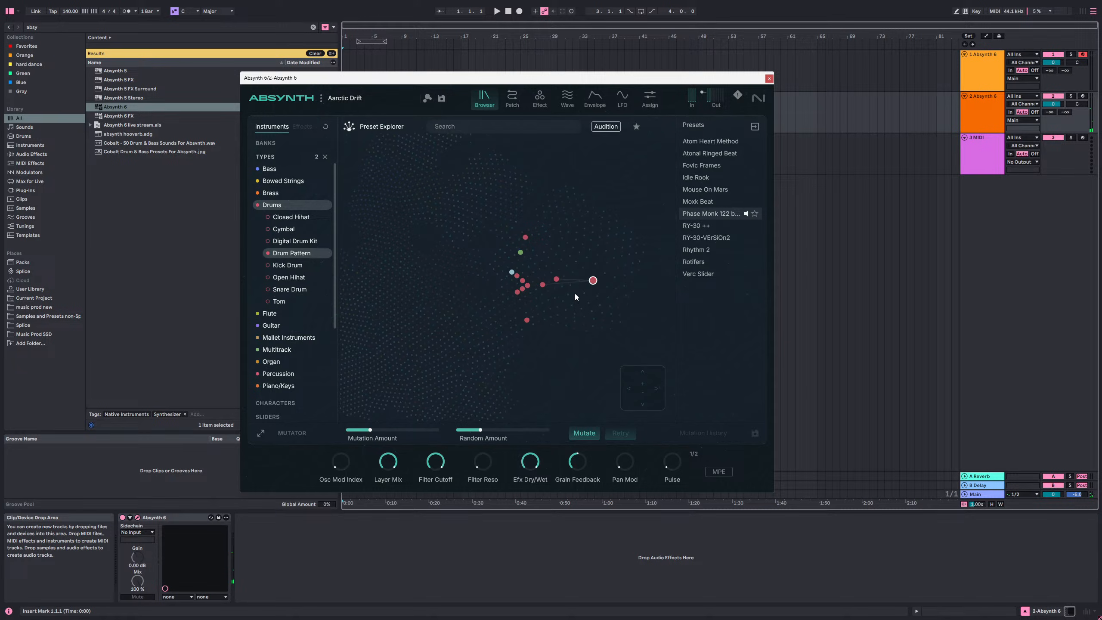
- Step back through the drum patterns on the map from Moxk Beat to Rhythm 2
key("Left")
key("Left")
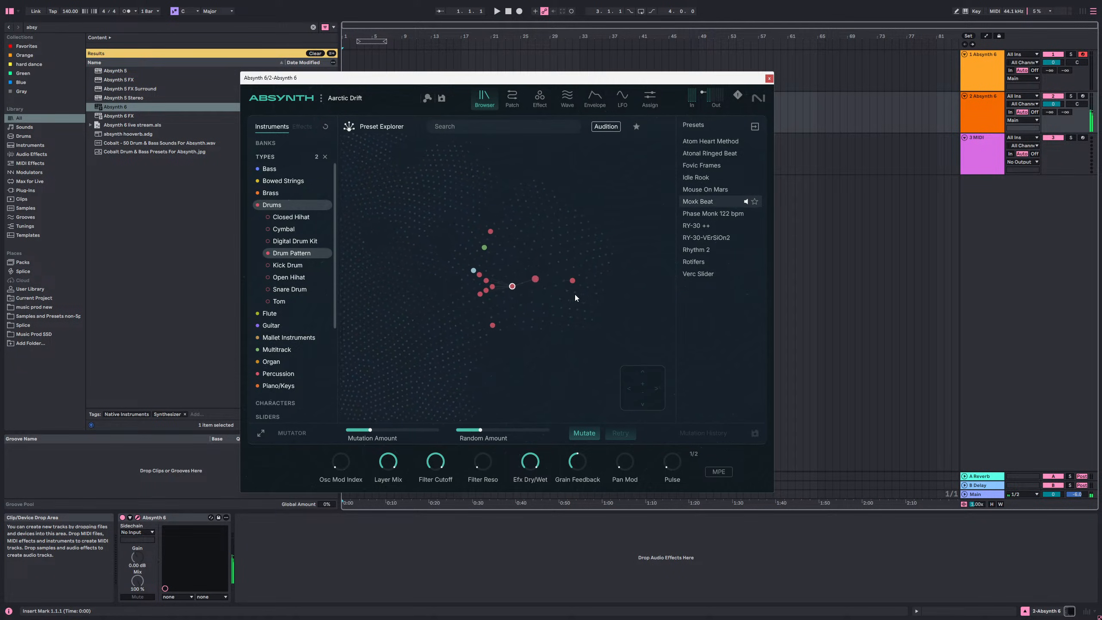
key("Left")
key("Left")
key("Left")
key("Right")
key("Up")
key("Left")
key("Left")
key("Up")
key("Up")
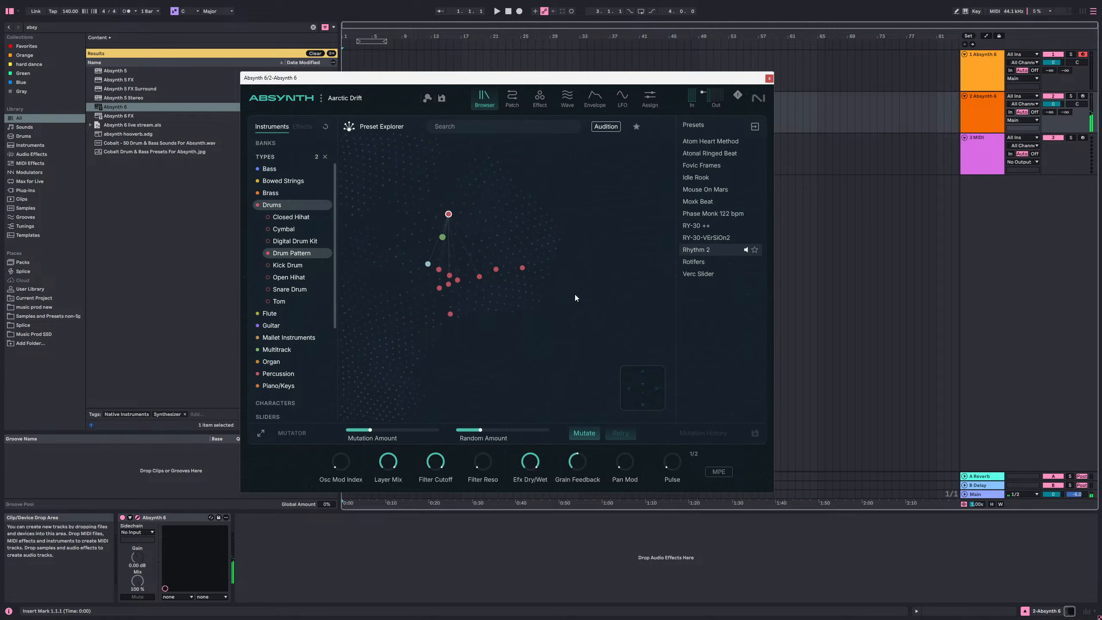
- Audition RY-30 ++ and Idle Rook again, and settle on the Phase Monk 122 bpm drum pattern
key("Down")
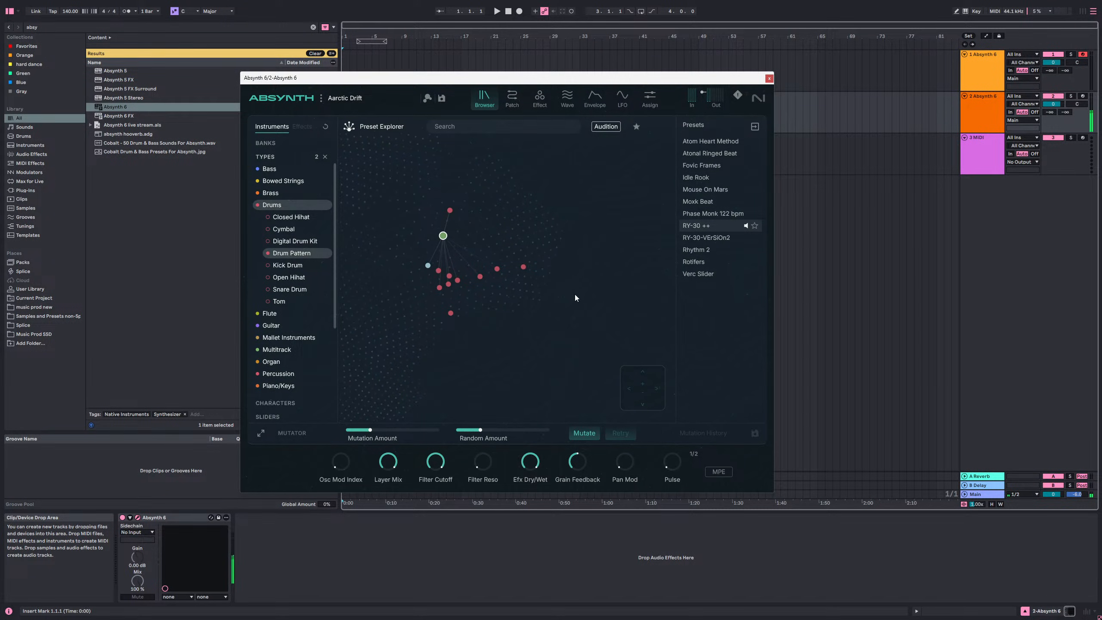
key("Down")
key("Right")
key("Right")
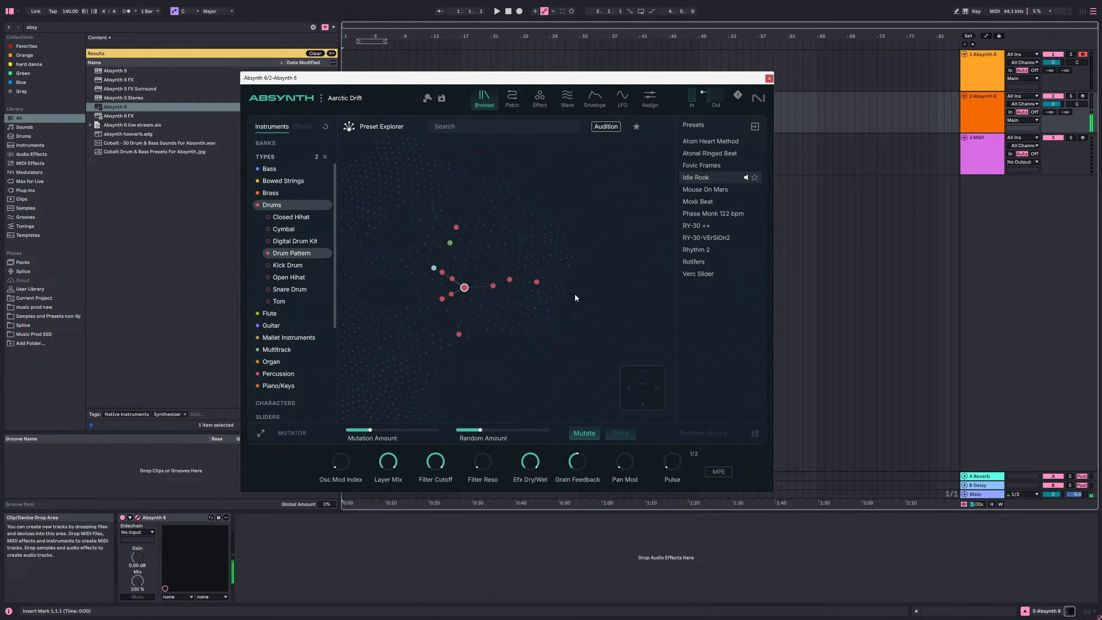
key("Right")
key("Right")
key("Right")
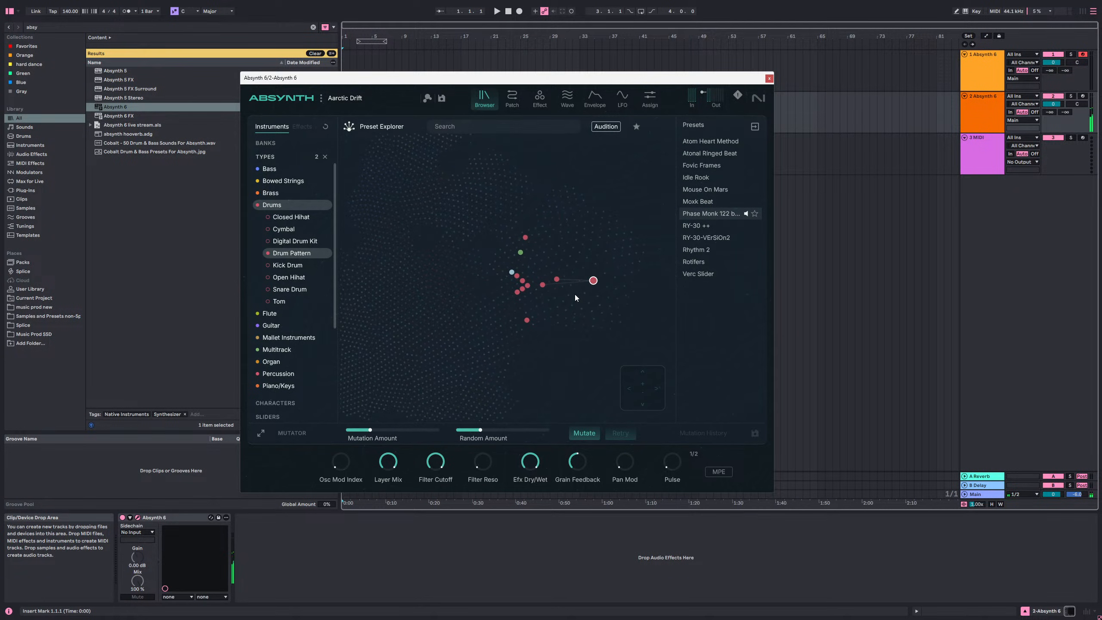
- Look over the Patch page's oscillators, filters and effects, return to the preset browser and close the Absynth window
left_click(506, 101)
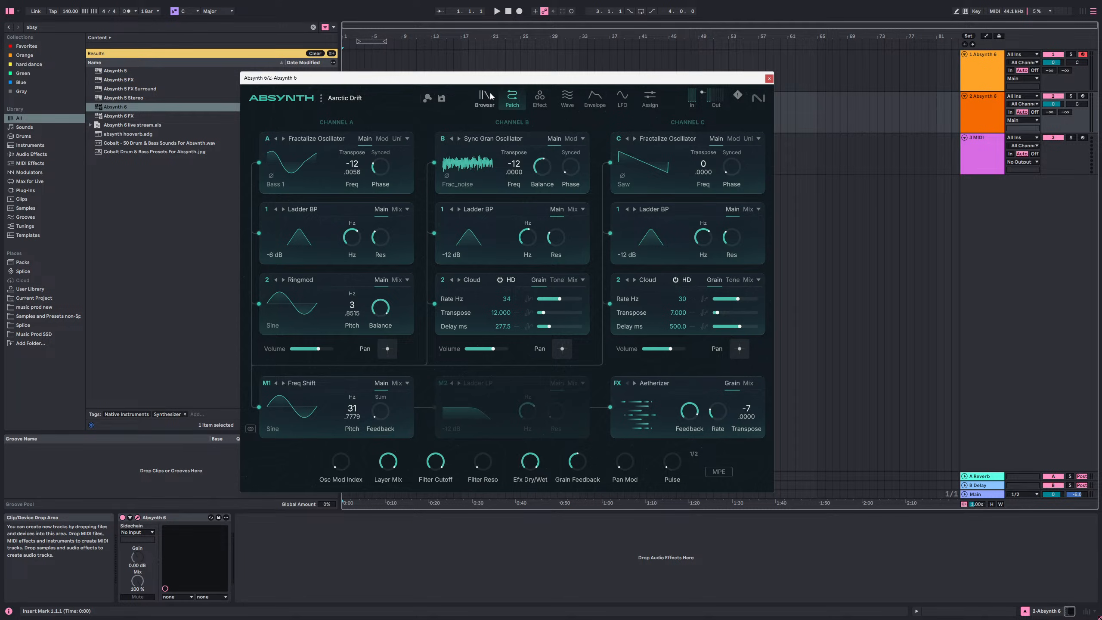
left_click(485, 97)
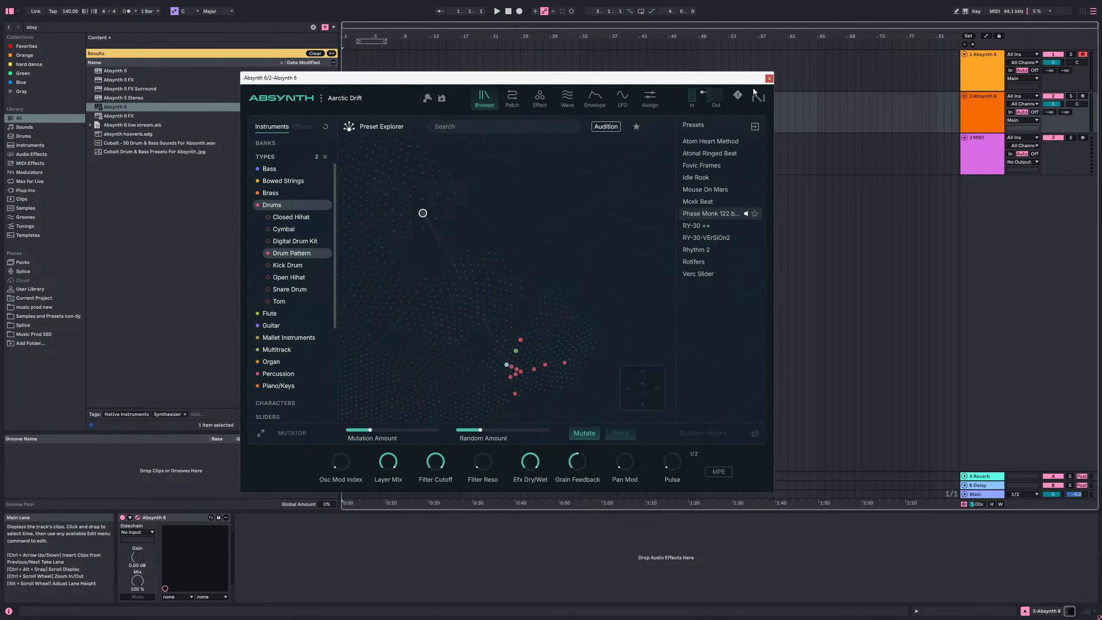
left_click(769, 78)
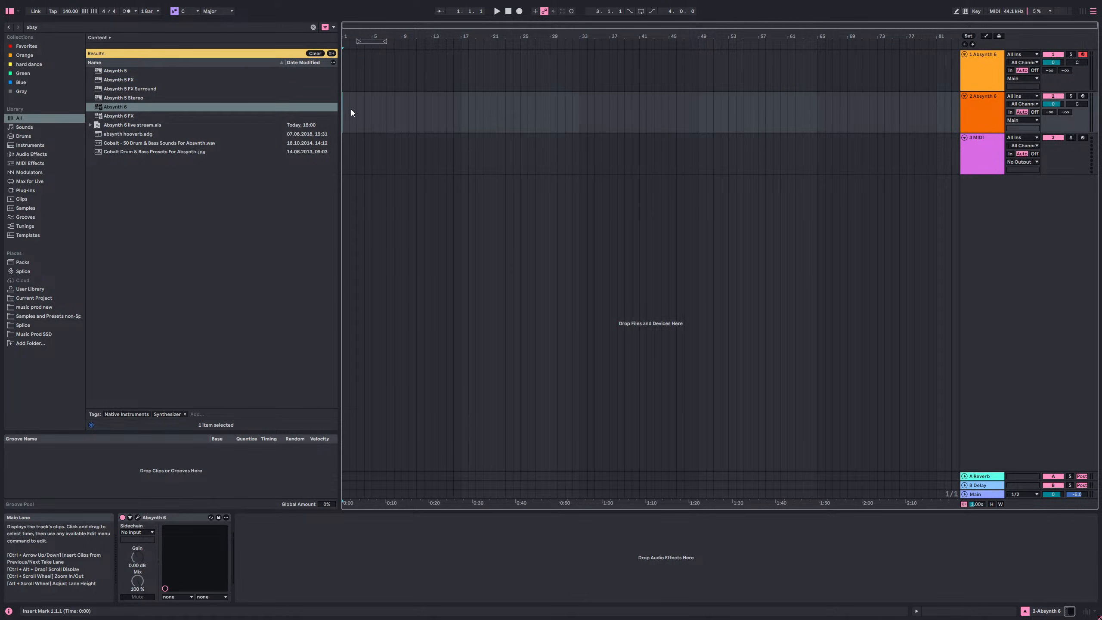
- Create a four-bar MIDI clip on the second Absynth 6 track with one C3 note spanning it, and start playback
mouse_move(345, 105)
left_mouse_down()
mouse_move(401, 111)
mouse_move(341, 100)
left_mouse_up()
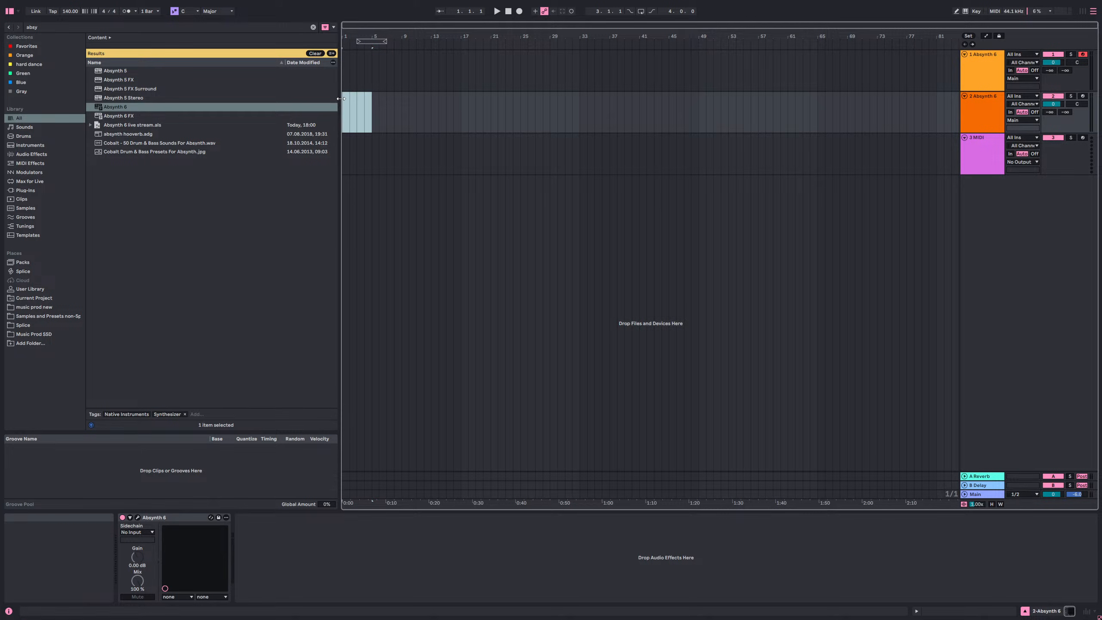
key("ctrl+shift+m")
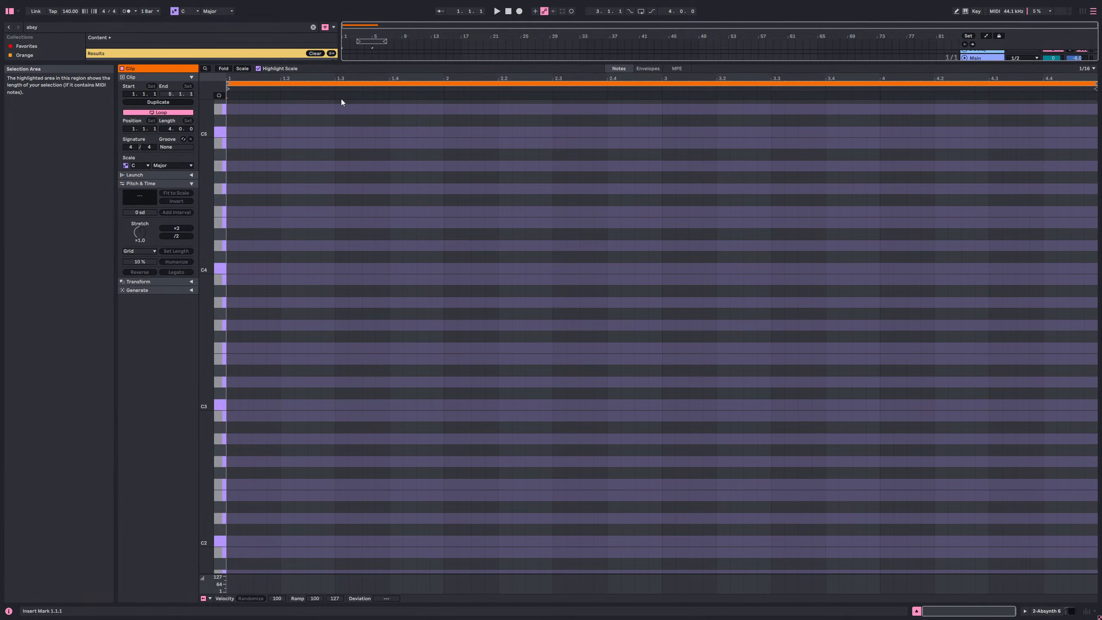
double_click(237, 404)
left_click_drag(239, 405, 1096, 405)
key("space")
key("shift+Tab")
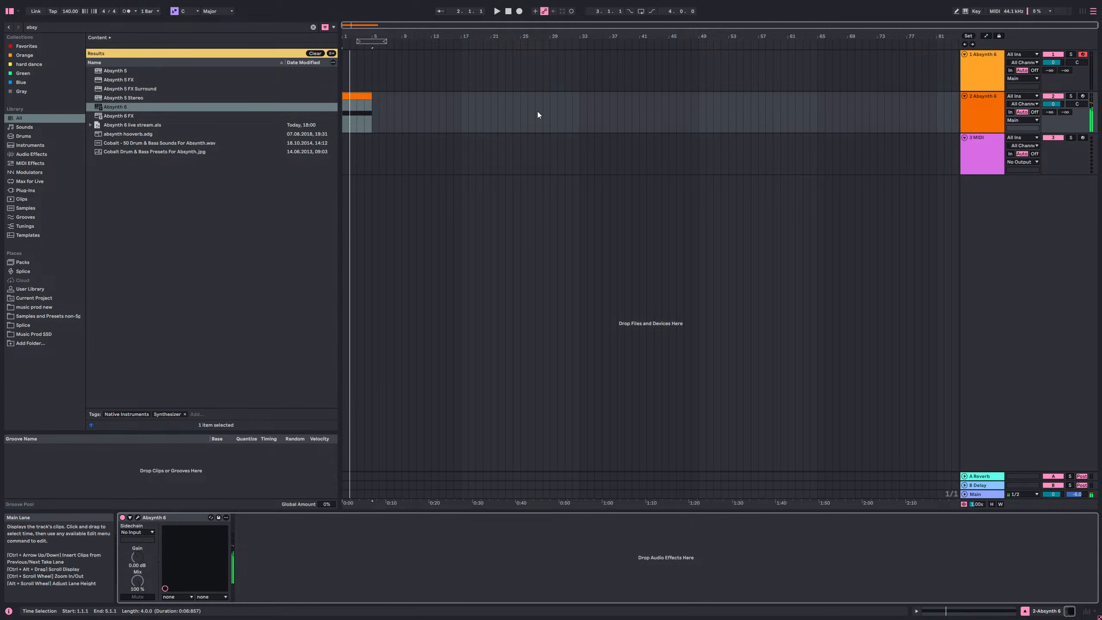
- Select both Absynth 6 tracks, lower their volume together and bring up the first track's Absynth window
left_click(998, 117)
left_click(997, 78, "shift")
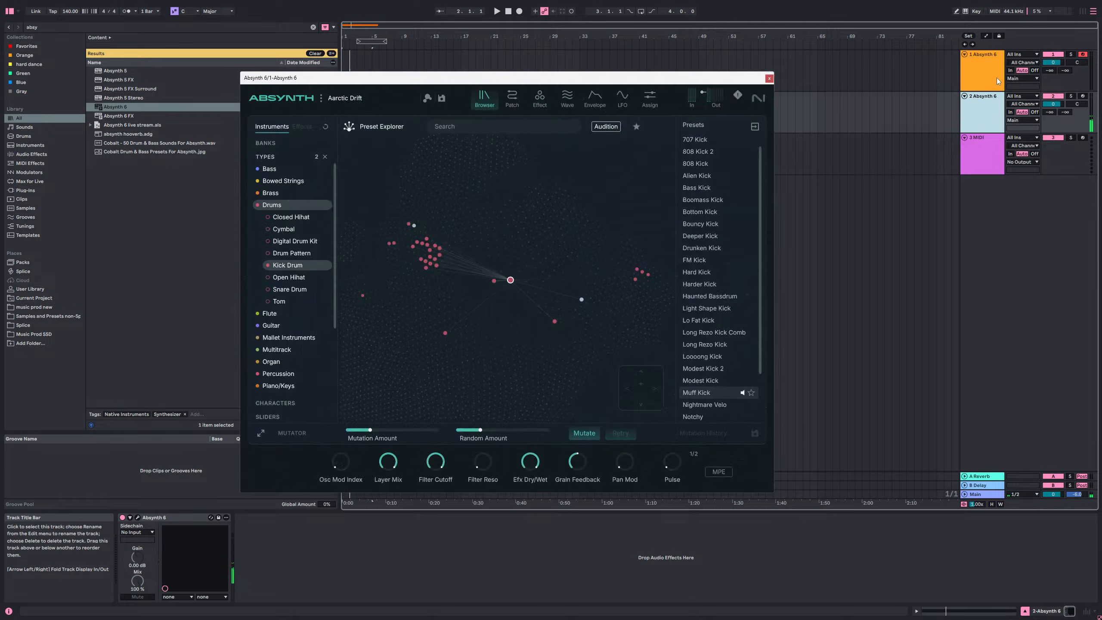
left_click(1043, 109)
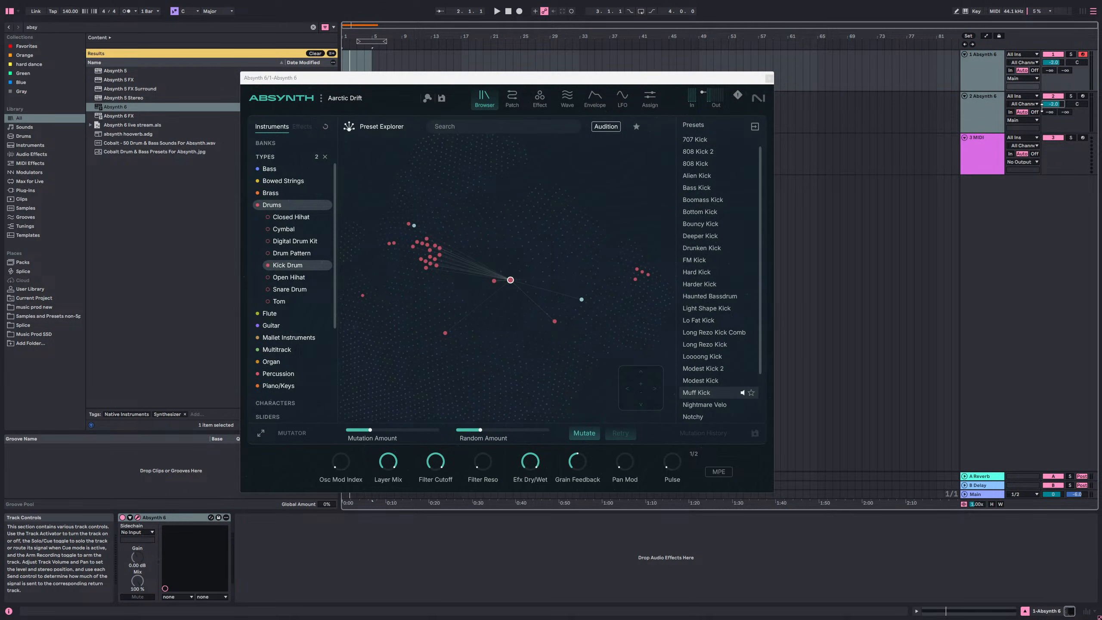
double_click(996, 71)
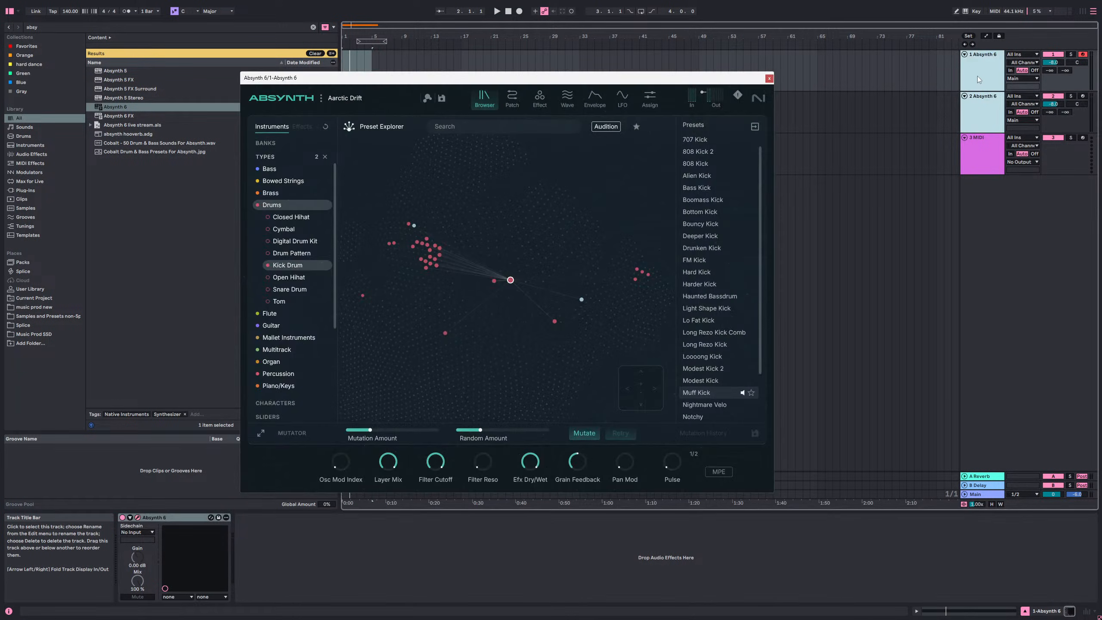
left_click(907, 152)
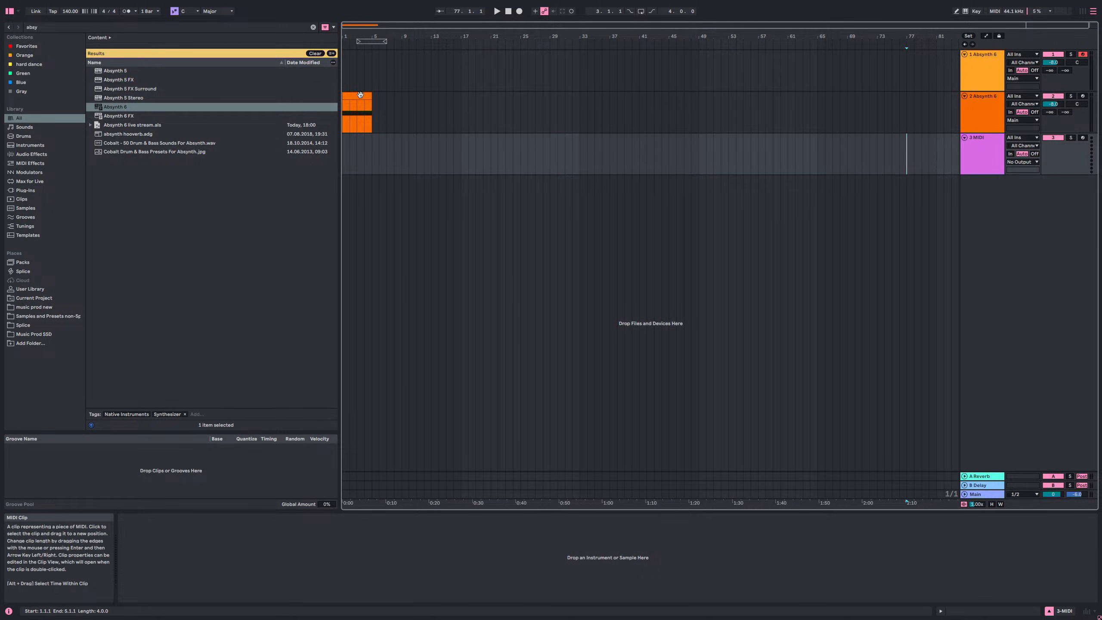
left_click_drag(362, 96, 362, 55)
key("space")
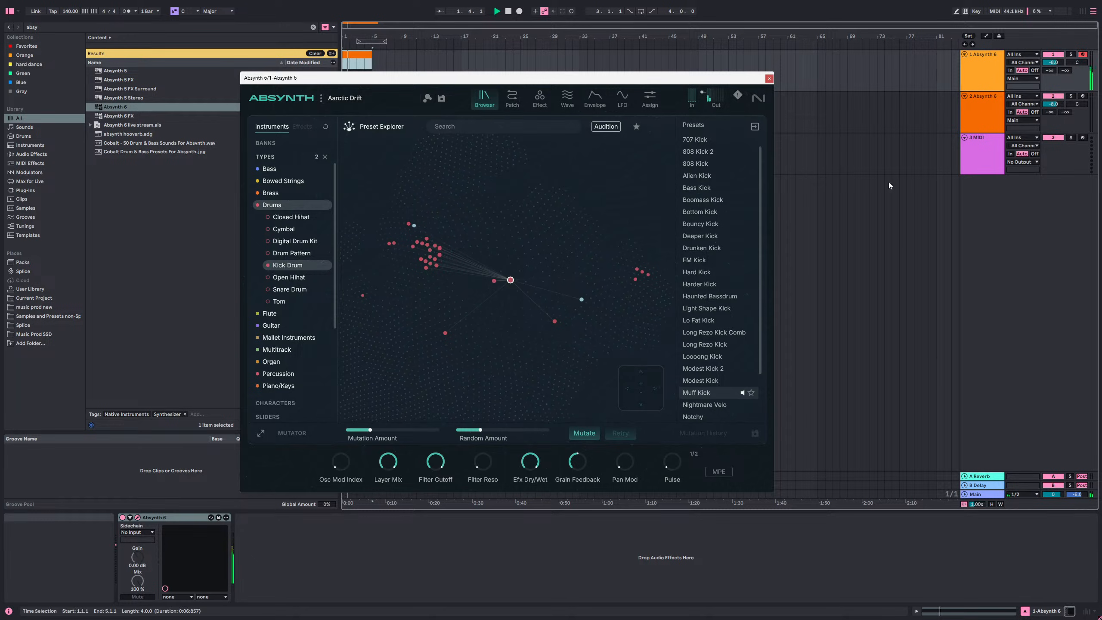
left_click_drag(466, 79, 541, 87)
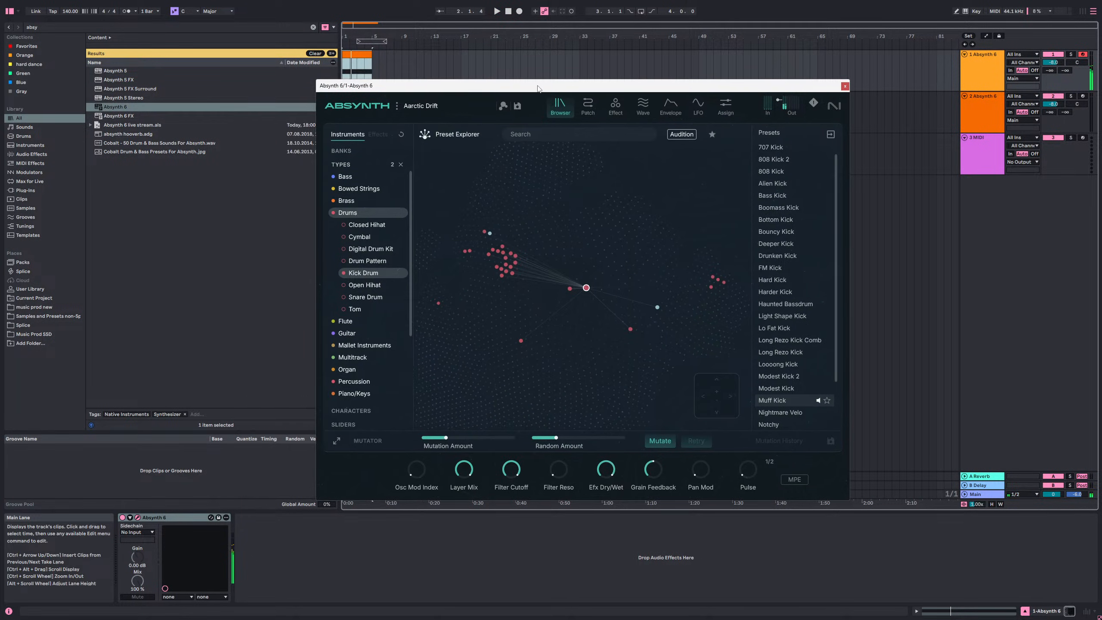
left_click_drag(391, 82, 469, 84)
left_click_drag(357, 65, 357, 115)
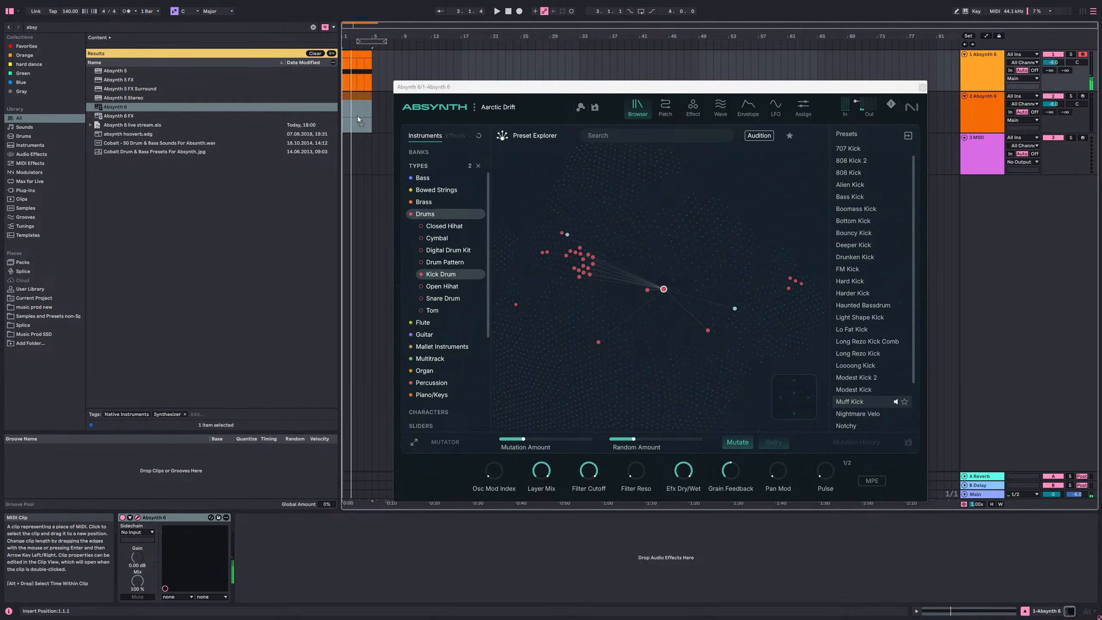
- Set the arrangement loop around the four-bar clip on the second Absynth 6 track
left_click(960, 117)
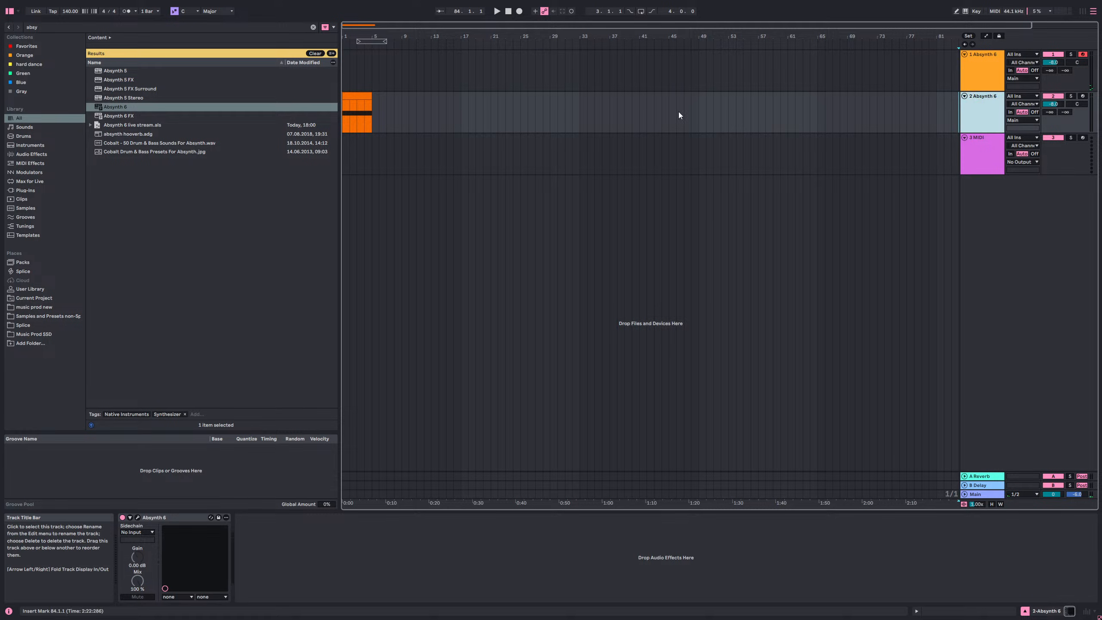
left_click(366, 96)
key("ctrl+l")
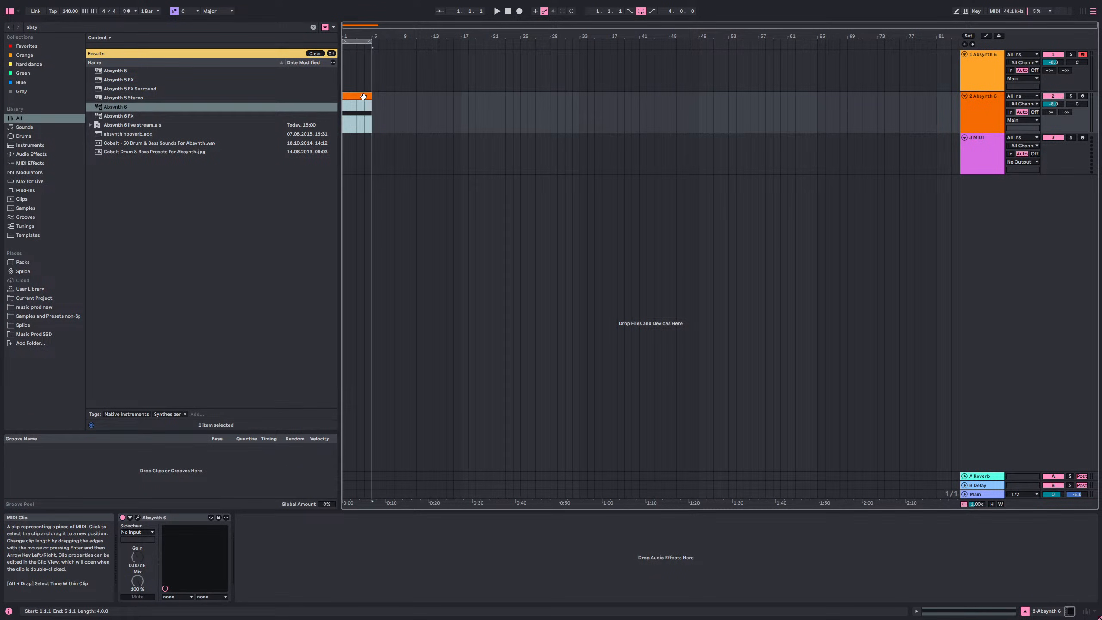
- Audition and load the Phase Monk 122 bpm drum pattern in the second track's Absynth 6, then close the plug-in window
left_click(138, 517)
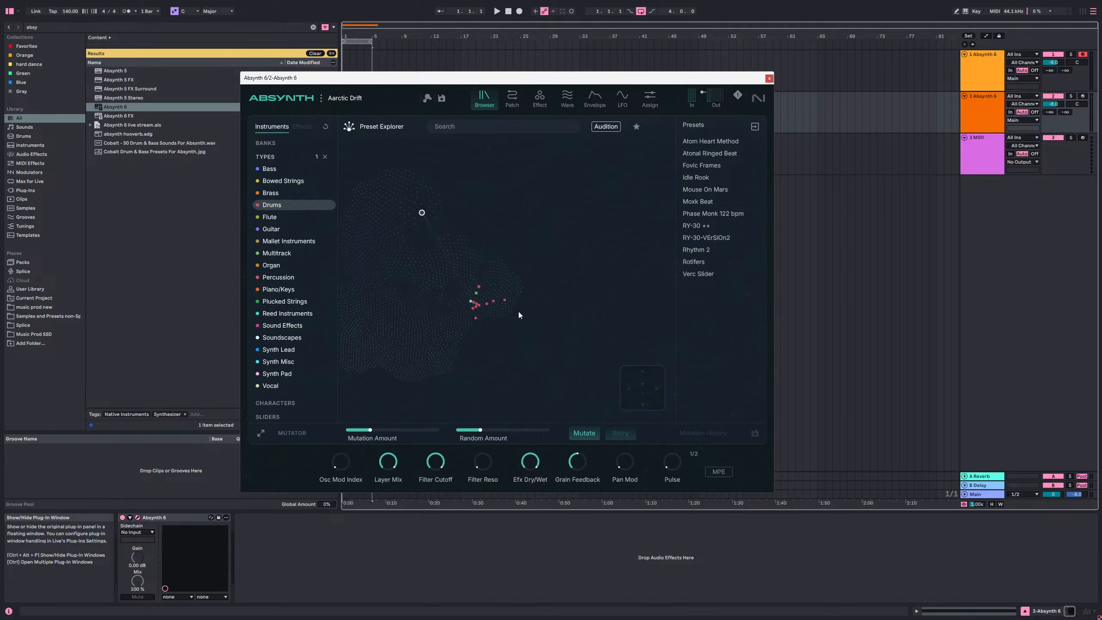
scroll(519, 312, "up", 6)
left_click(525, 324)
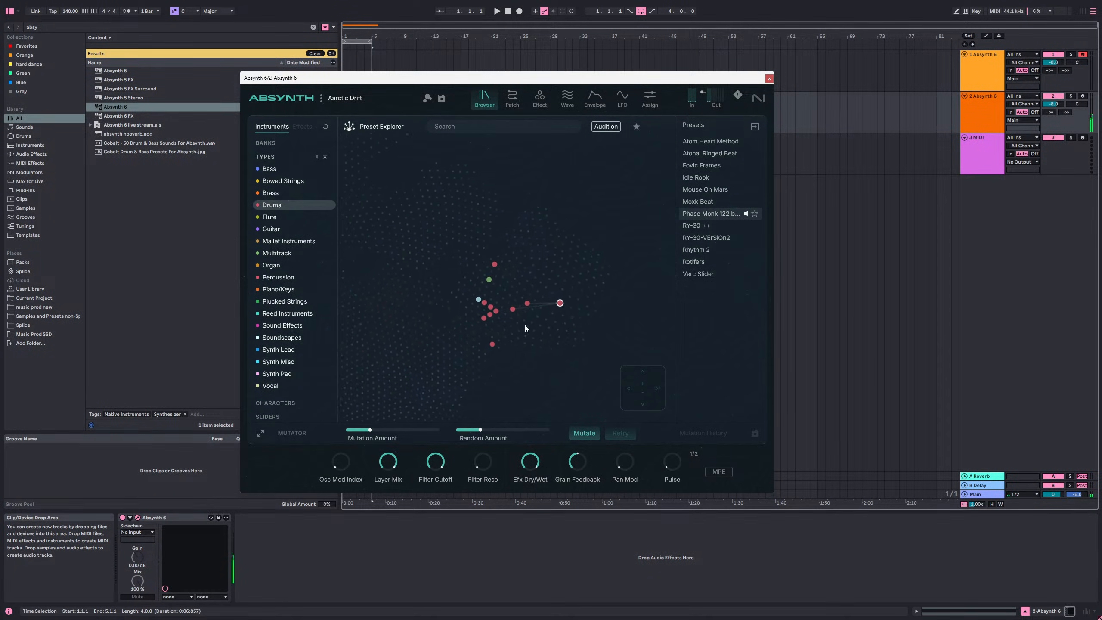
double_click(696, 210)
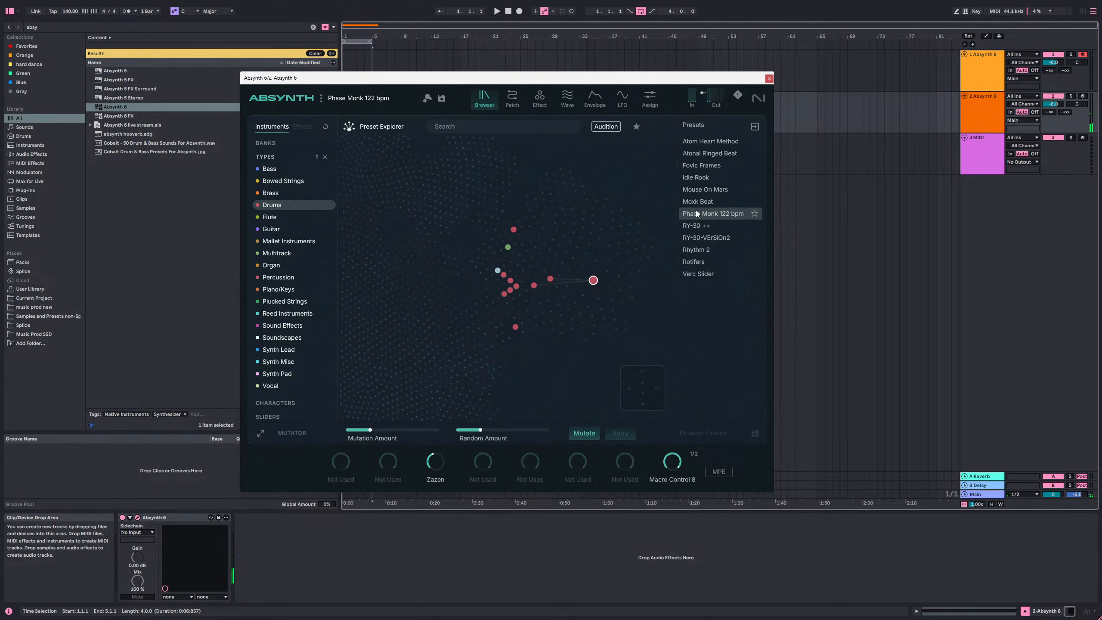
left_click(768, 78)
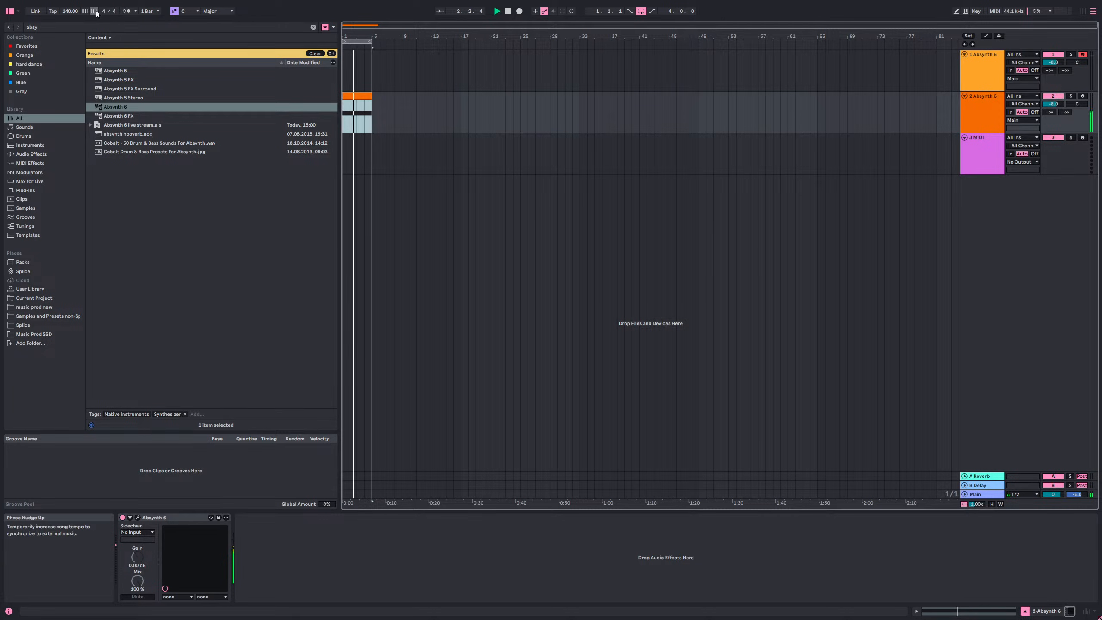
- Freeze the second Absynth 6 track, switching the metronome on to check its timing and off again
left_click(125, 12)
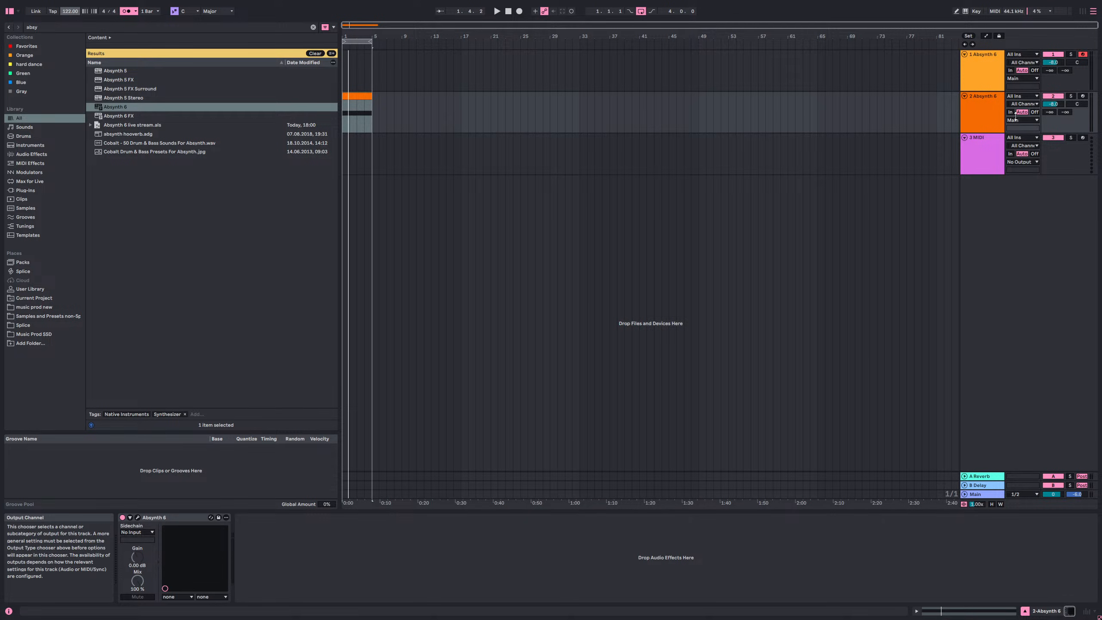
right_click(998, 118)
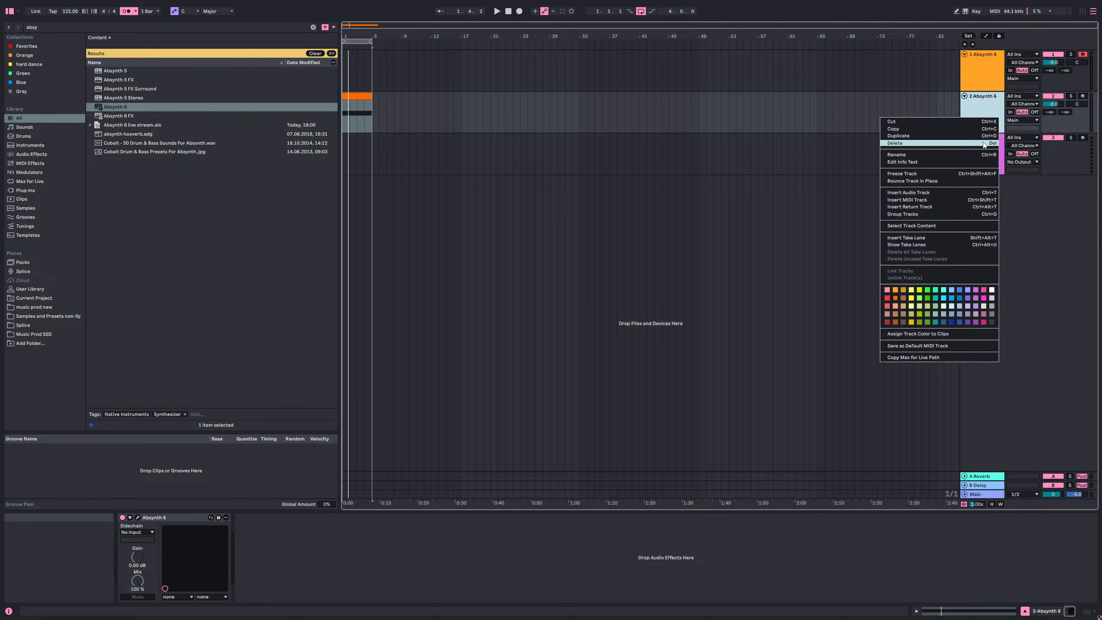
left_click(940, 177)
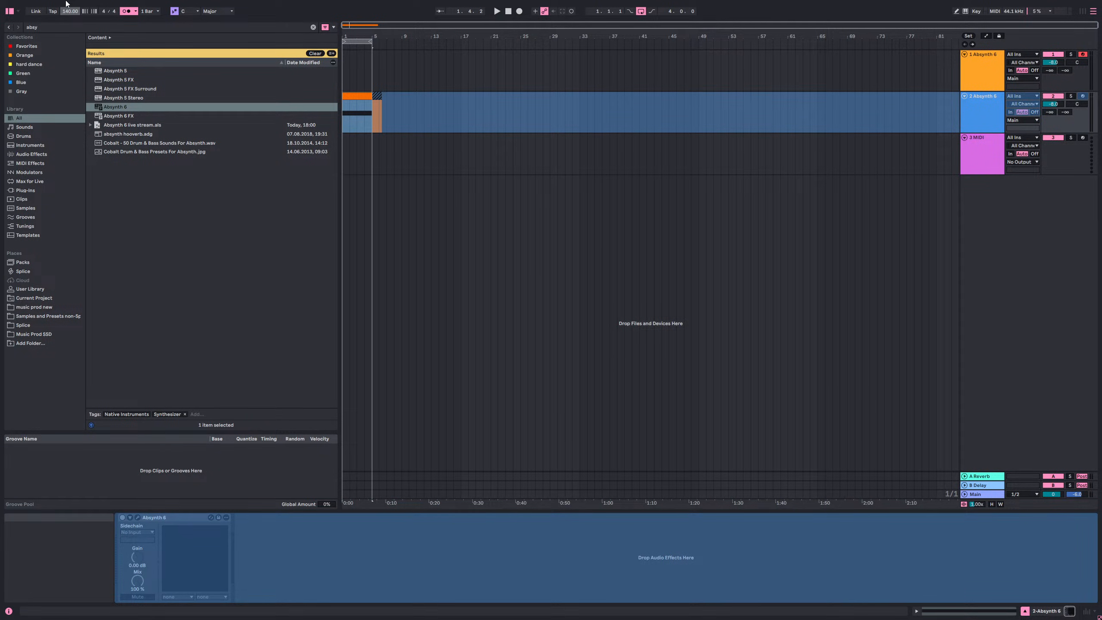
left_click(350, 94)
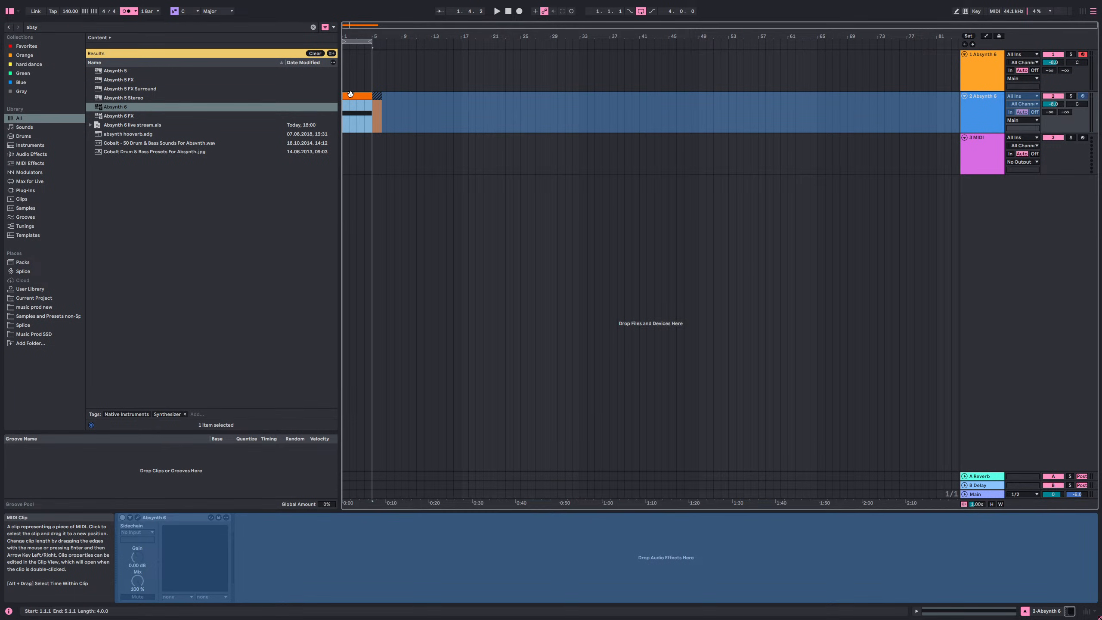
left_click(128, 13)
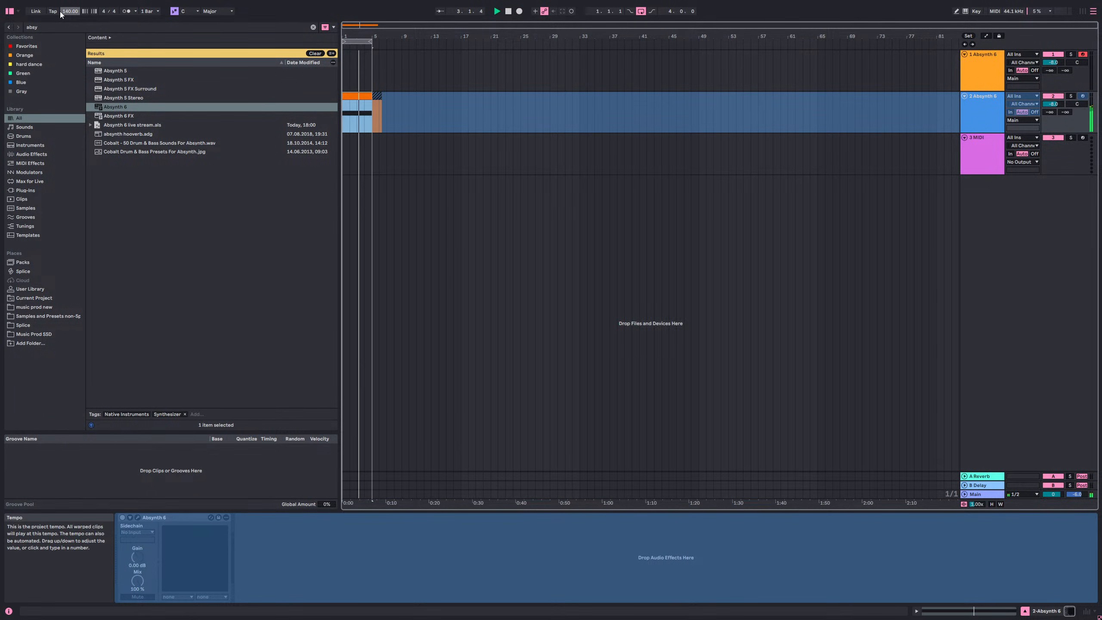
- Set the project tempo to 130 BPM, listen to the frozen drum pattern and stop playback
left_click_drag(62, 12, 62, 17)
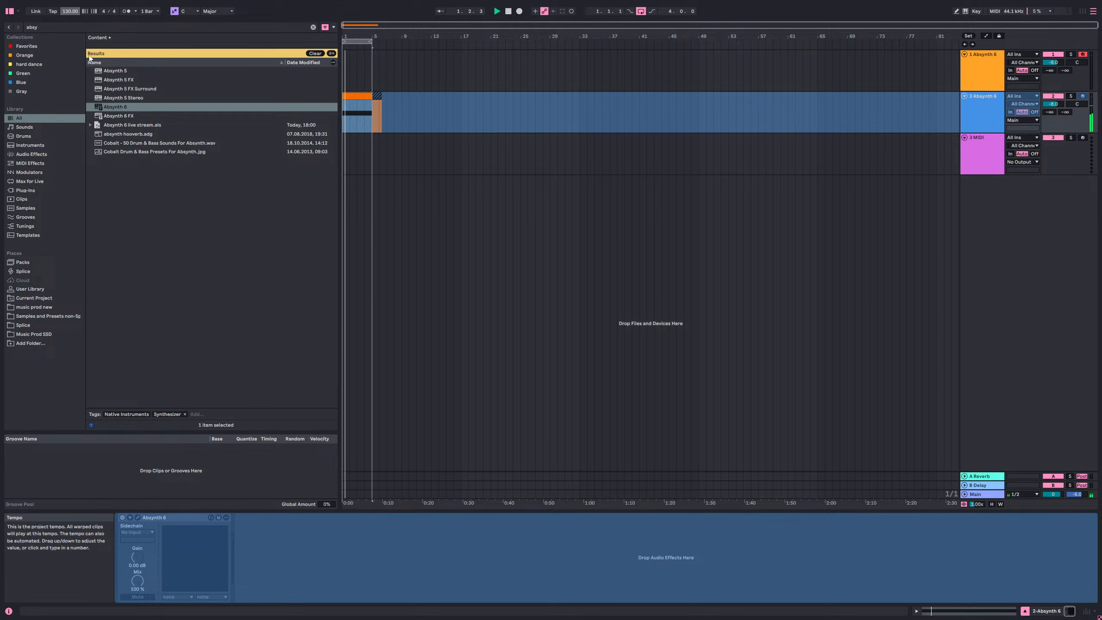
left_click_drag(360, 36, 382, 50)
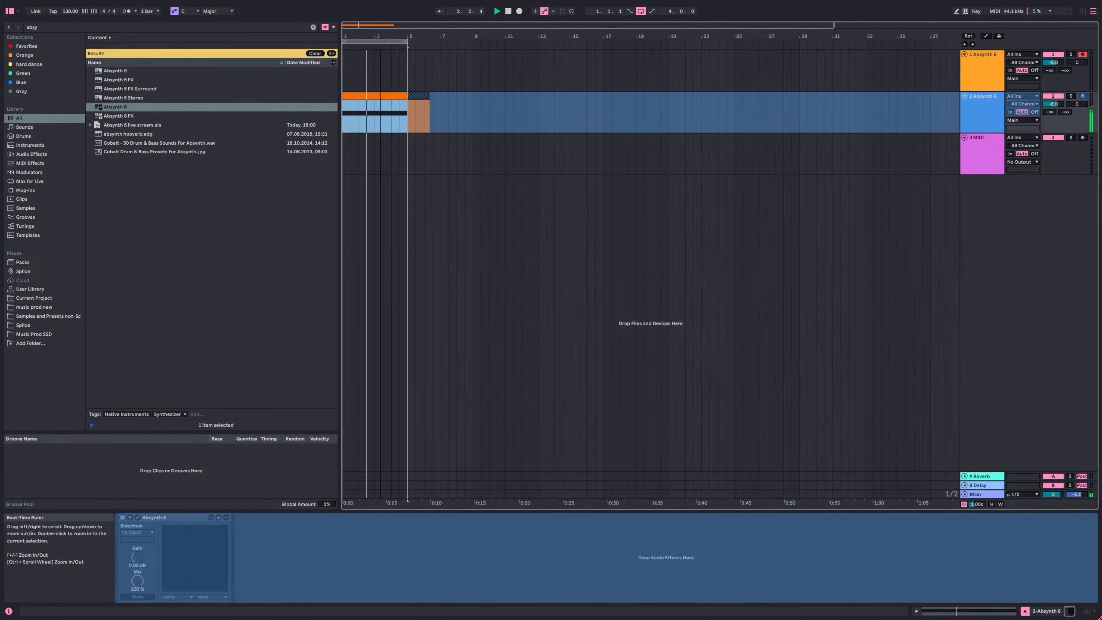
key("space")
- Audition and load the Muff Kick preset in the first track's Absynth 6, then close the plug-in window
left_click(348, 74)
left_click(346, 71)
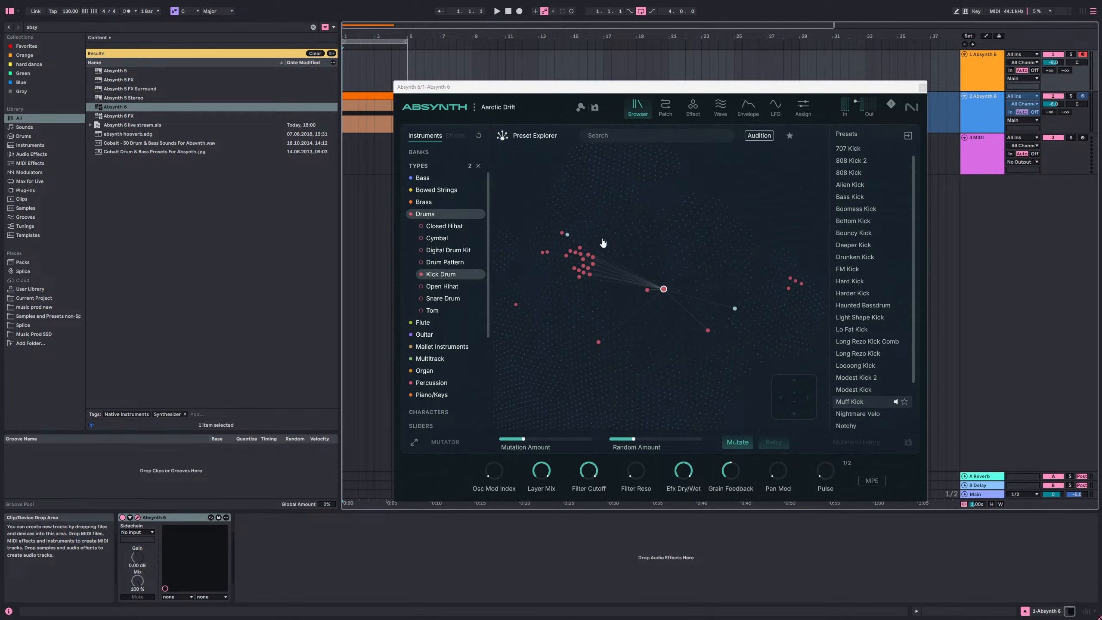
left_click(973, 68)
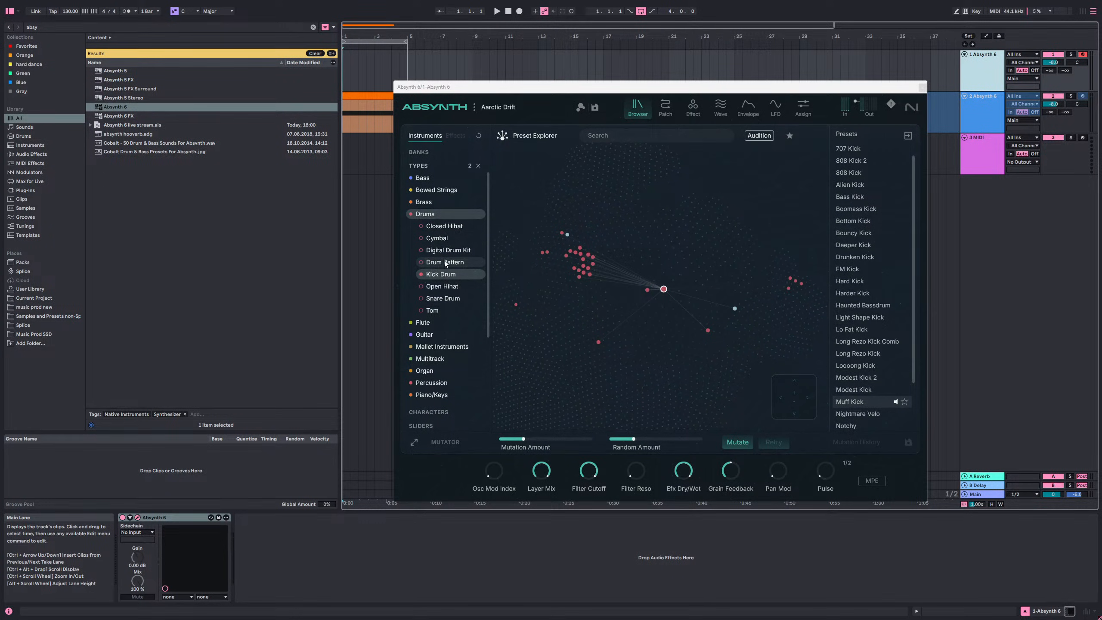
left_click(665, 290)
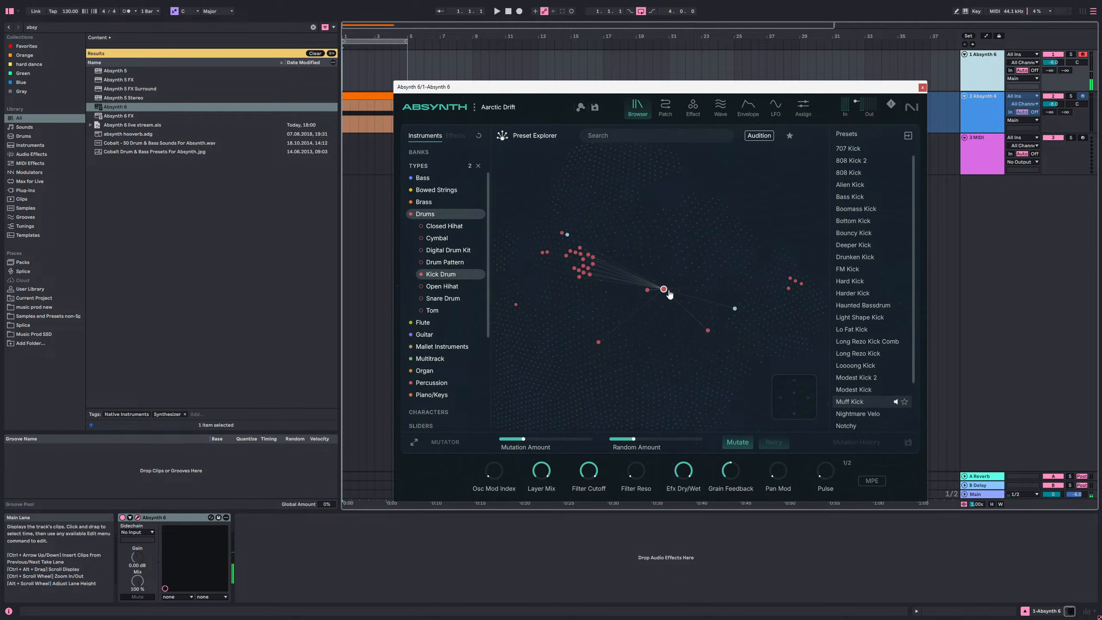
left_click(856, 401)
left_click(922, 88)
- Create a four-bar MIDI clip on the first Absynth 6 track, add a C3 note at 1.1.1 and play it
key("space")
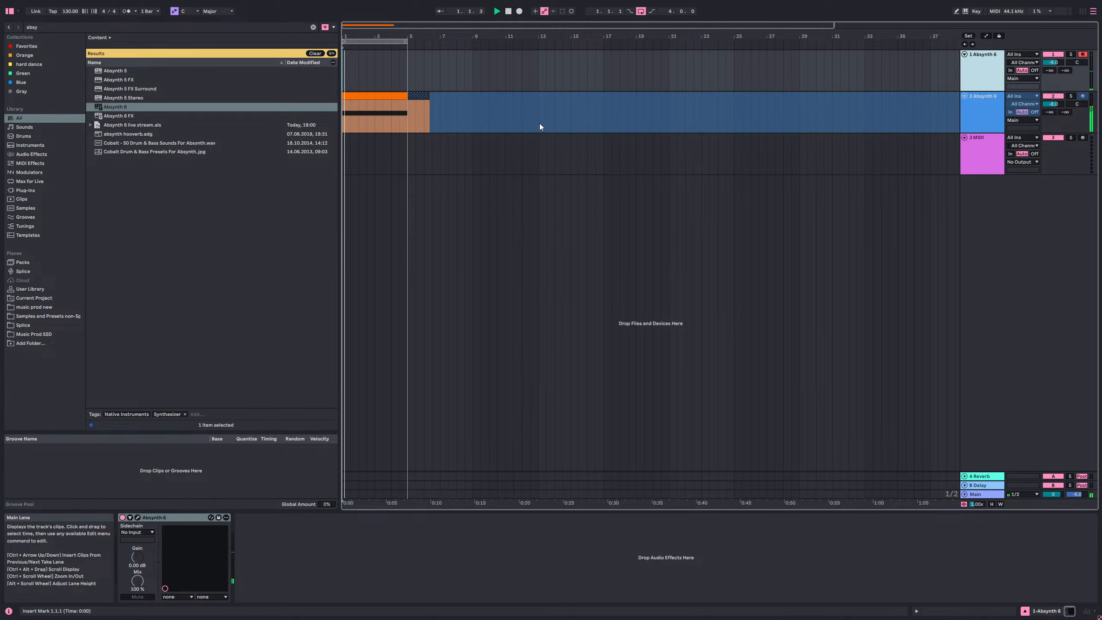
left_click_drag(344, 62, 406, 66)
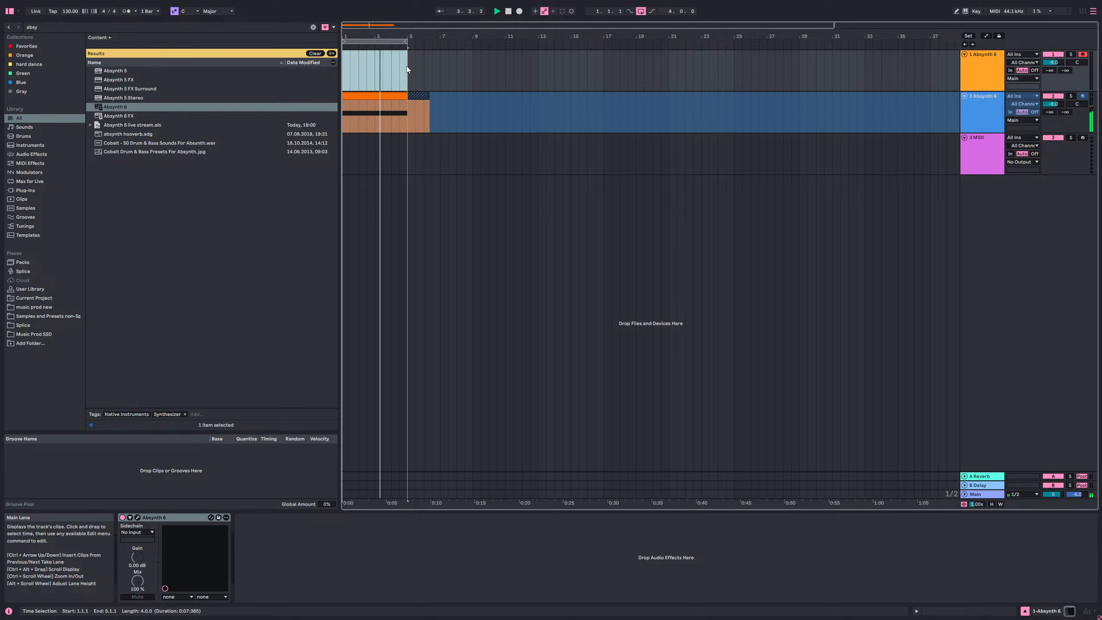
key("ctrl+shift+m")
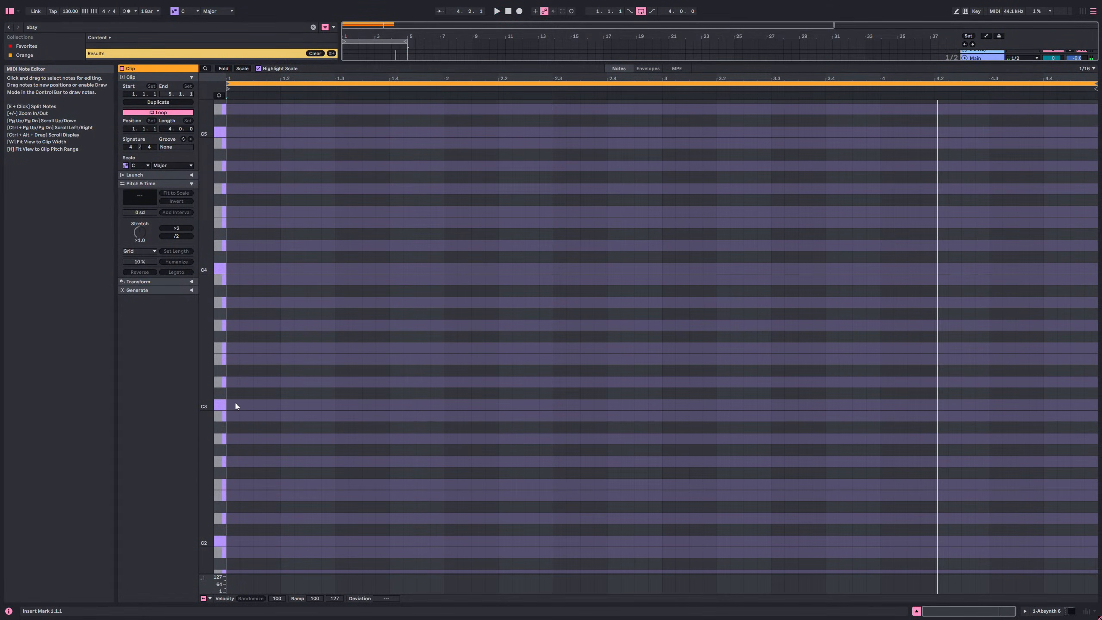
double_click(234, 405)
key("space")
key("space")
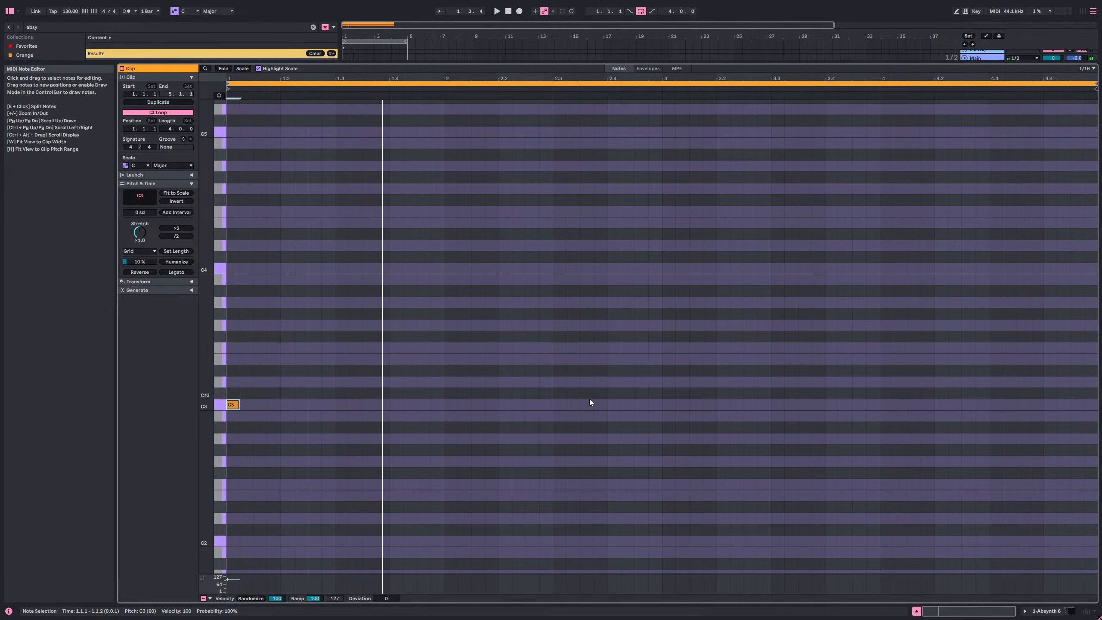
- Lengthen the C3 note to an eighth note, duplicate it, move the copy to 2.1.1 and listen to the result
key("space")
key("space")
key("ctrl+d")
key("Right")
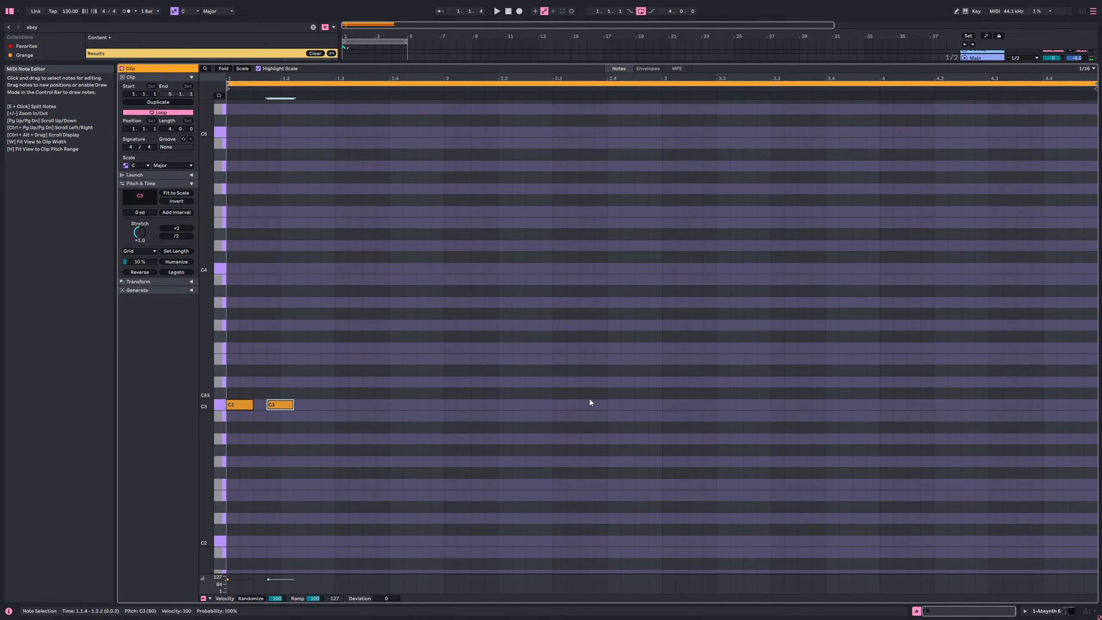
key("Right")
key("Right")
key("Right")
key("Right")
key("Right")
key("Right")
key("Right")
key("Right")
key("Right")
key("Right")
key("Right")
key("Right")
key("Left")
key("space")
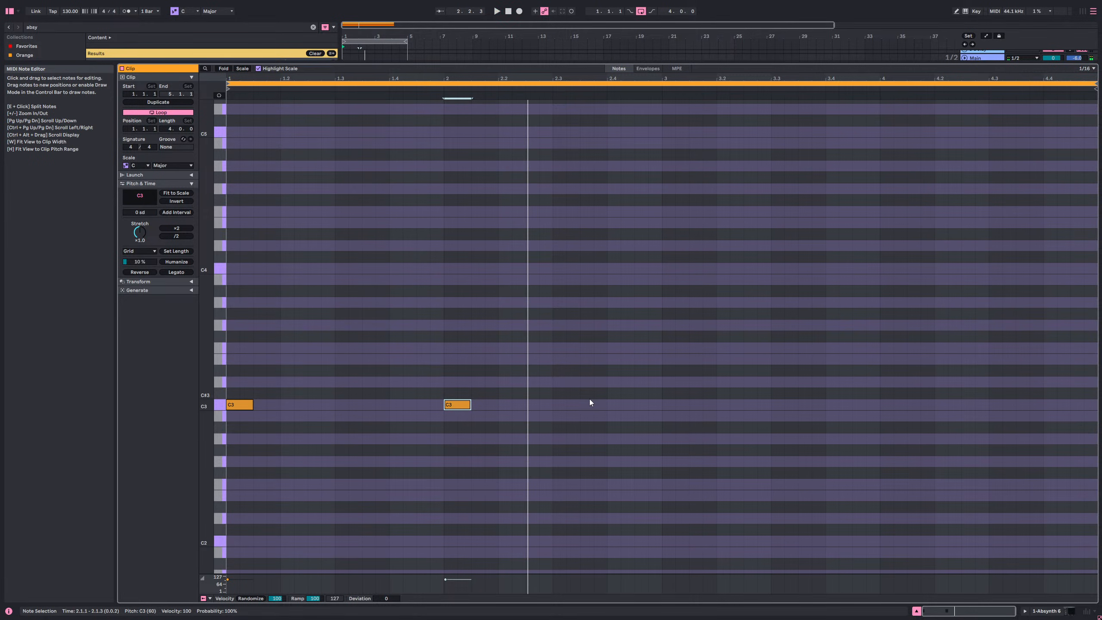
key("space")
- Duplicate the first C3 note in bar 1 and move the copy to 1.2.4 during playback
left_click_drag(293, 401, 241, 415)
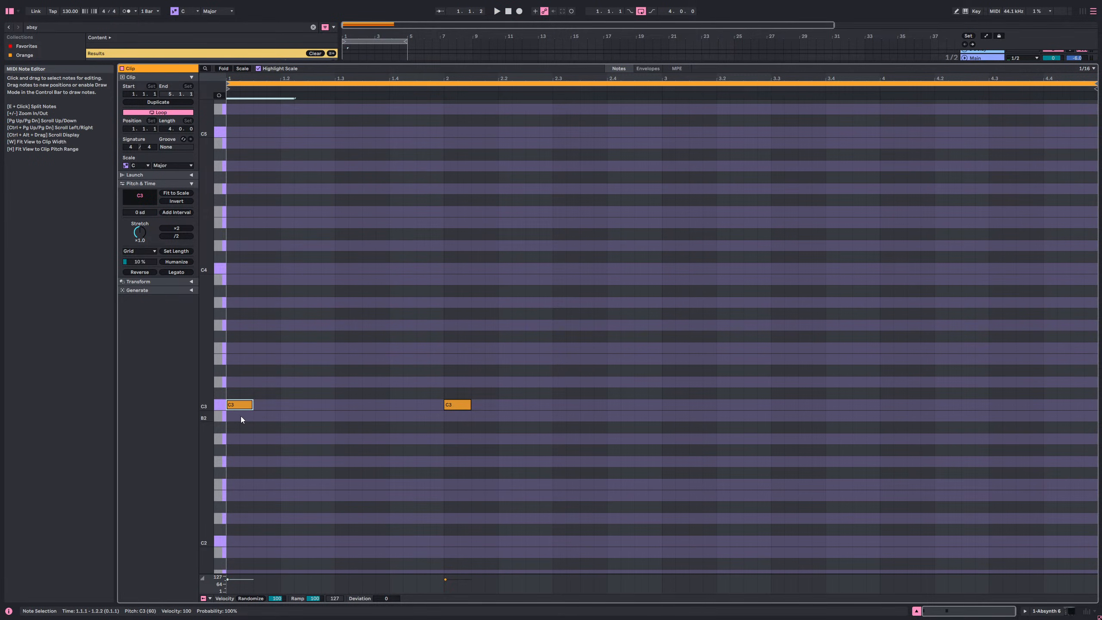
key("ctrl+e")
key("ctrl+j")
key("space")
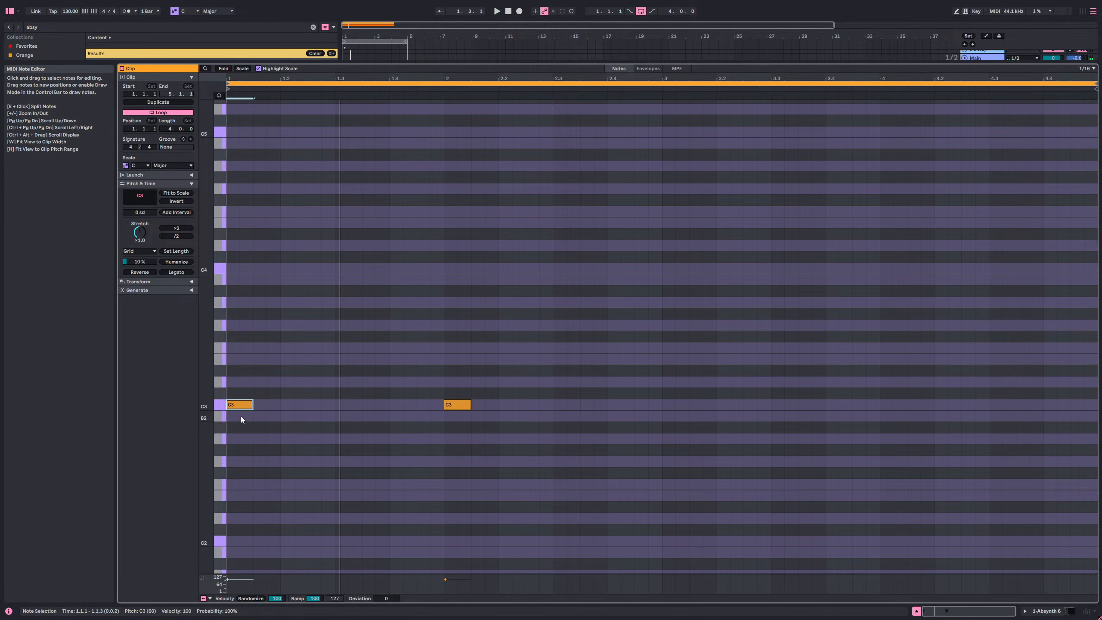
key("ctrl+d")
key("Right")
key("Right")
key("Right")
key("Right")
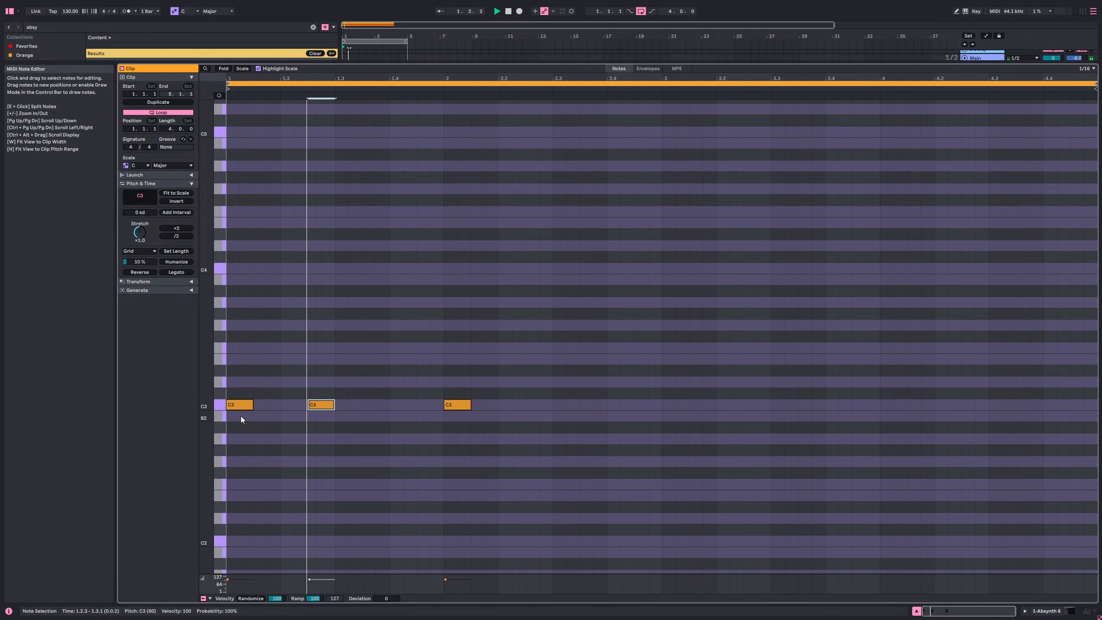
key("Right")
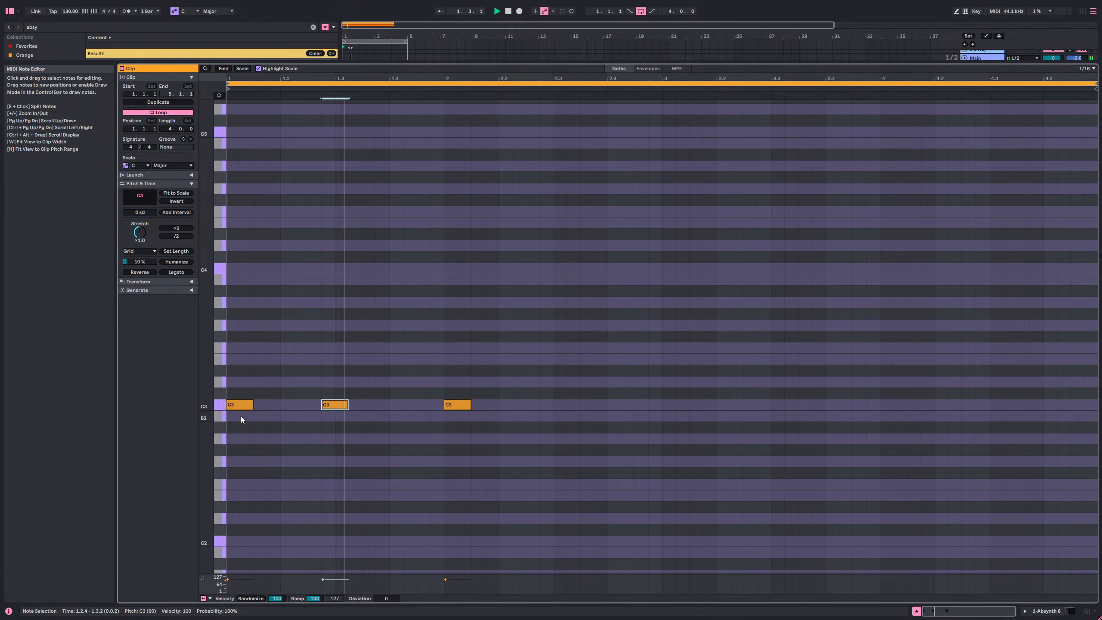
- Repeat bar 1's two-note C3 kick pattern across bars 2 to 4 and return to the arrangement
left_click_drag(441, 407, 229, 406)
key("ctrl+d")
key("ctrl+d")
key("ctrl+d")
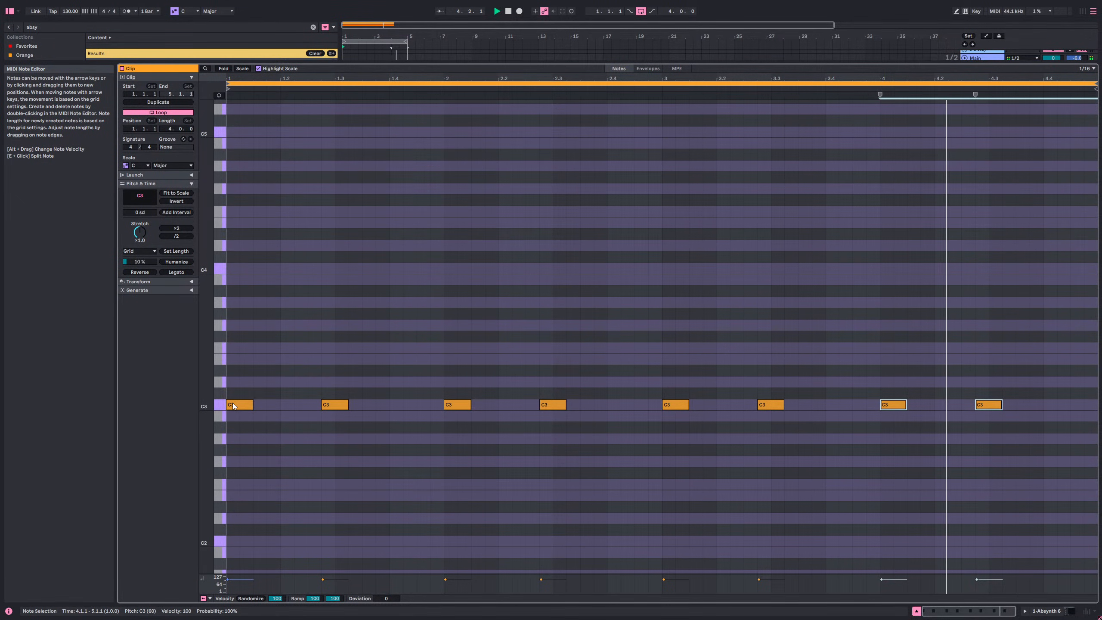
key("shift+Tab")
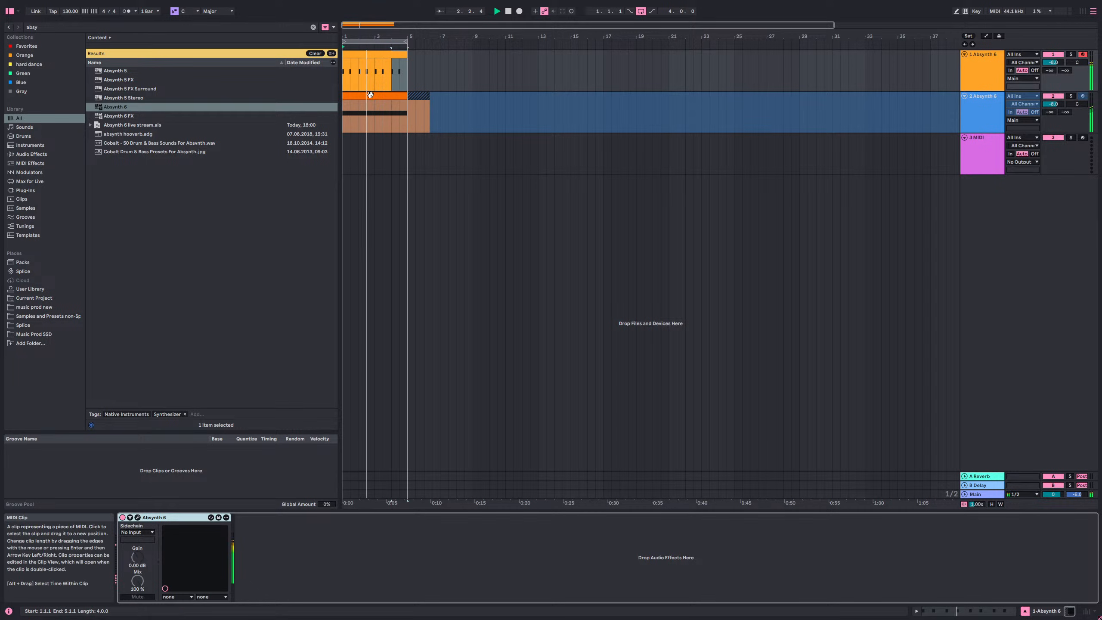
- Bounce the second Absynth 6 track, which holds the Phase Monk drum pattern, in place to audio
left_click(370, 95)
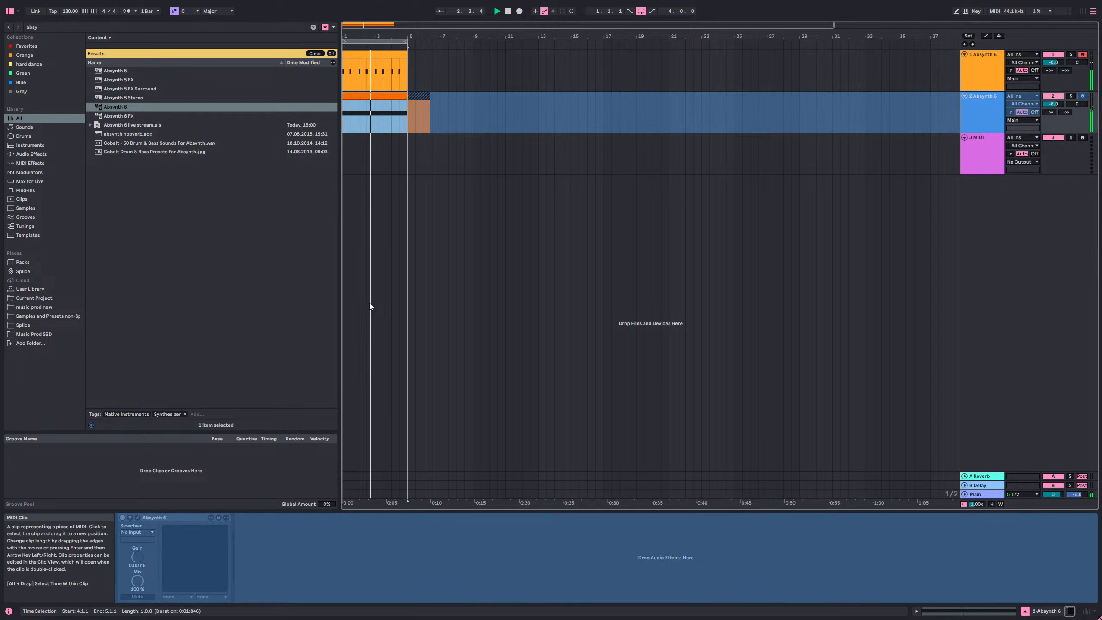
left_click(973, 109)
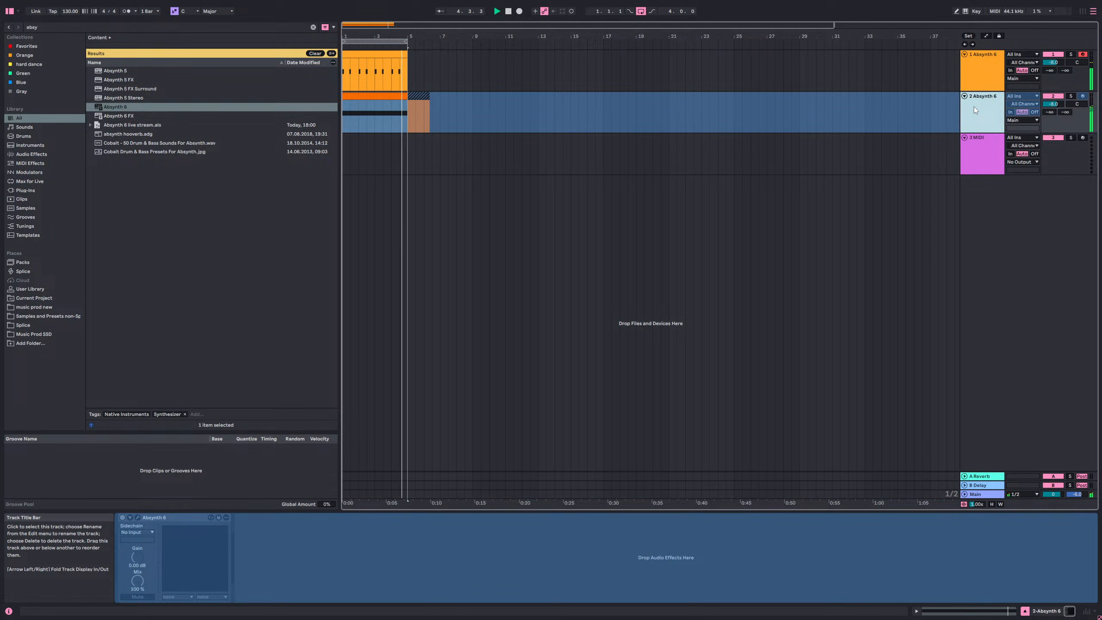
right_click(966, 109)
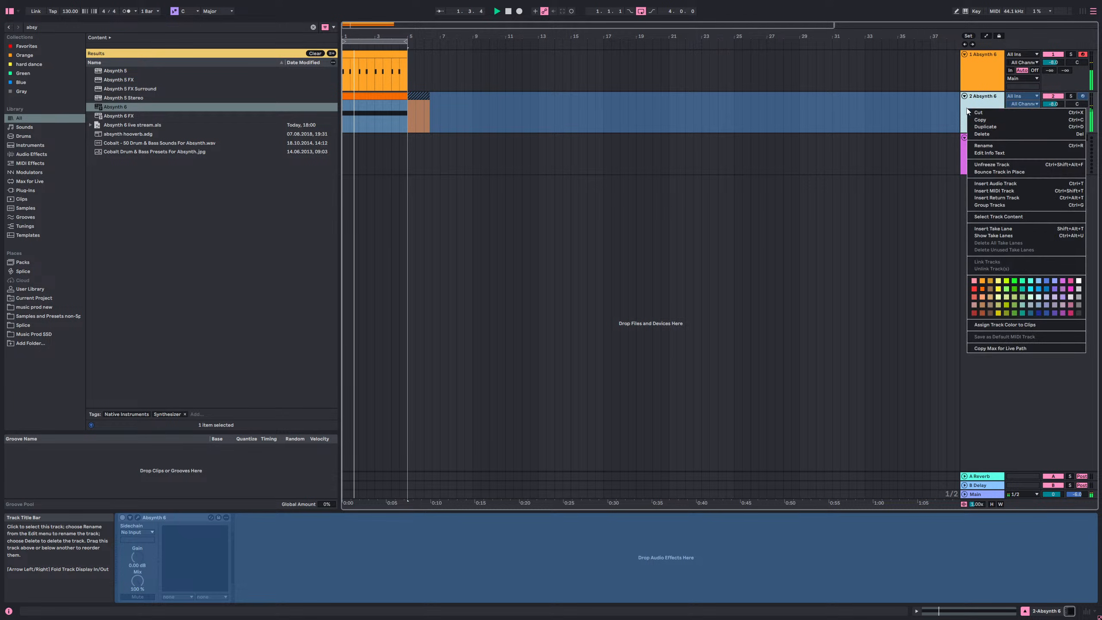
left_click(990, 170)
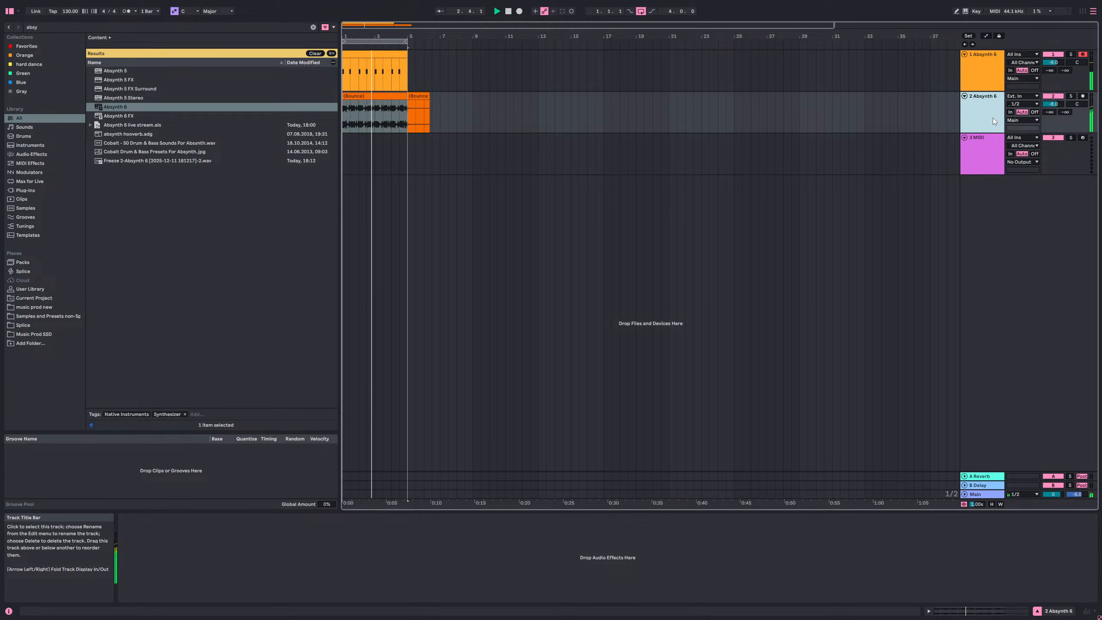
- Solo the bounced Absynth 6 track, search the browser for "auto" and add Auto Filter to the track
left_click(1072, 96)
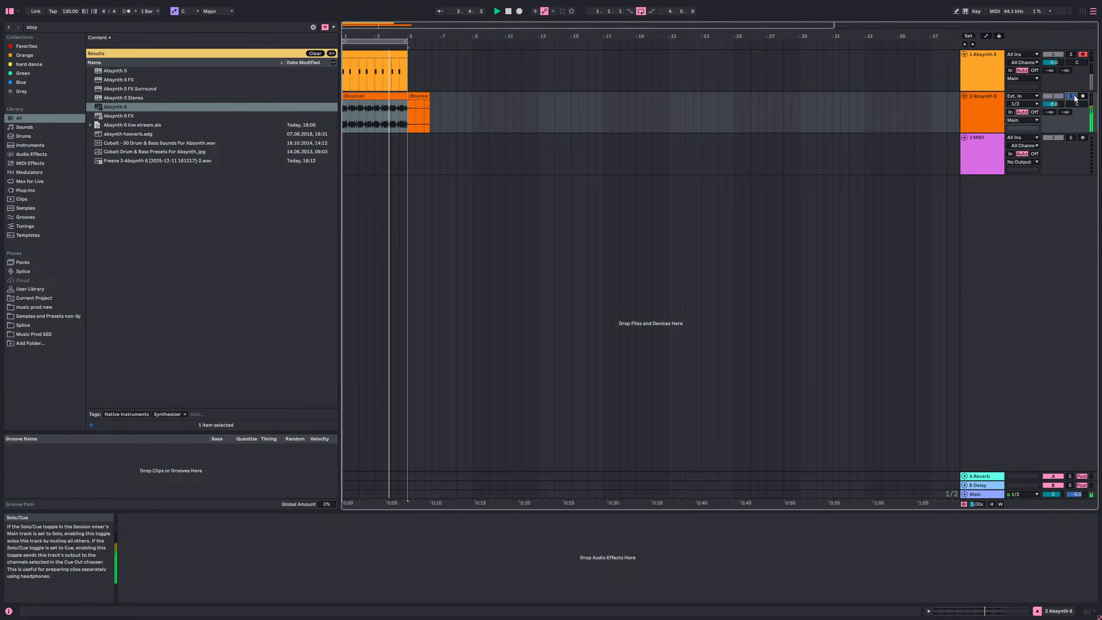
left_click(992, 112)
key("ctrl+f")
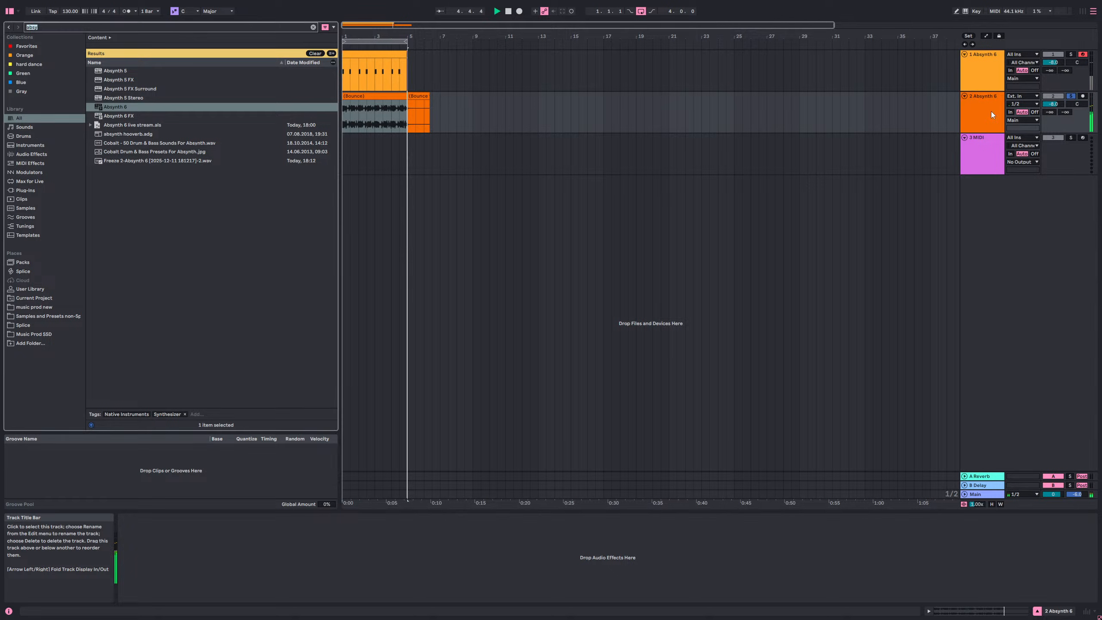
type("auto")
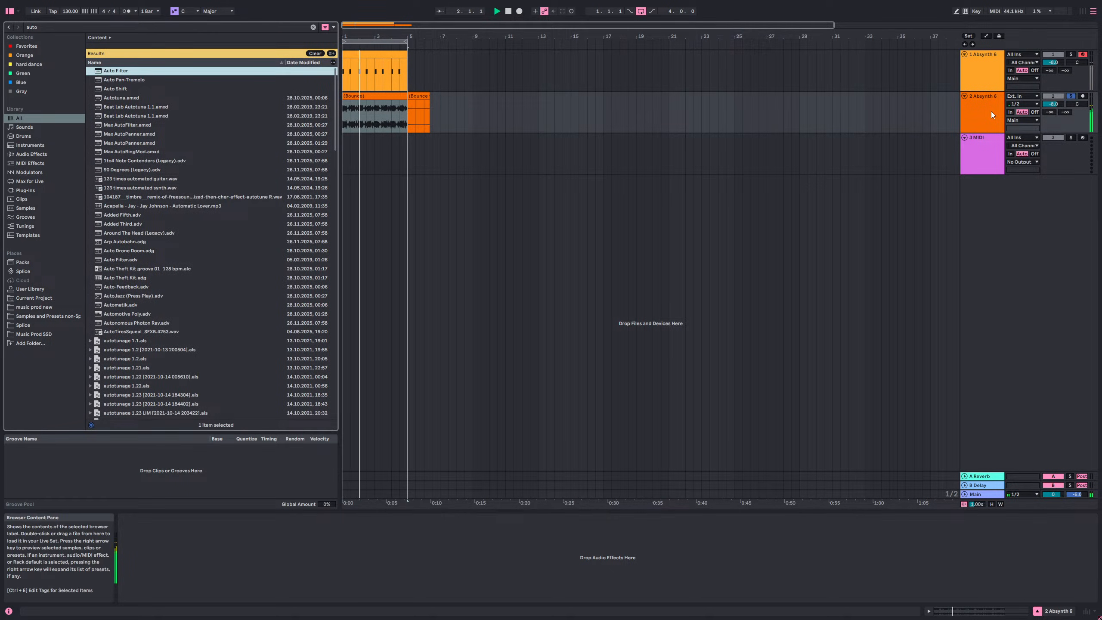
key("Return")
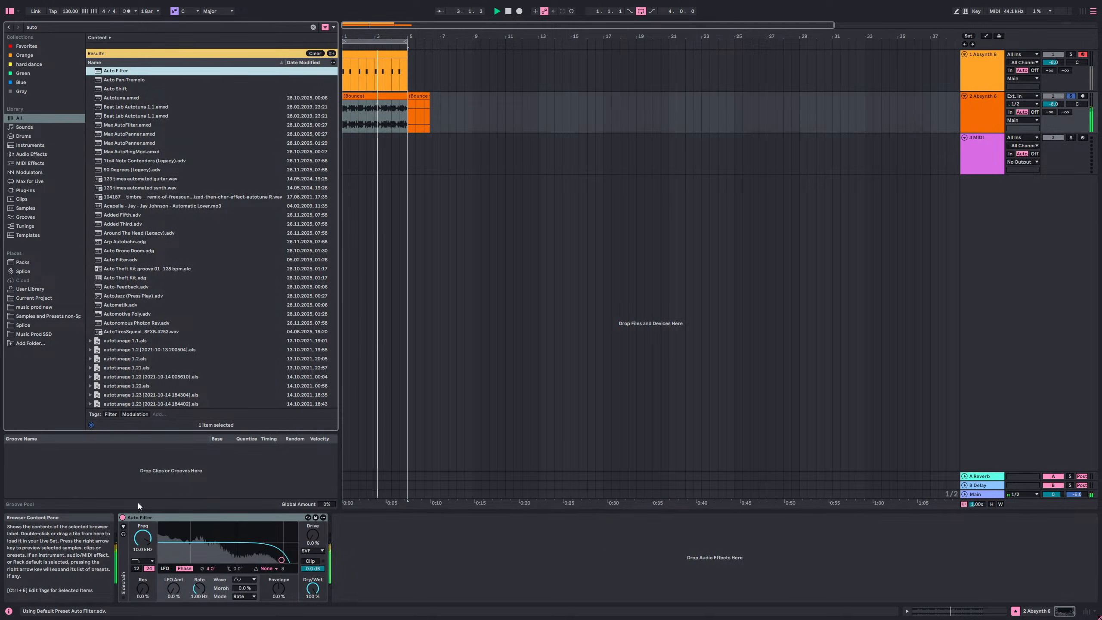
- Set the Auto Filter's low-pass frequency to about 3.86 kHz and resonance to about 8.7%, and unsolo the track
left_click_drag(143, 538, 143, 552)
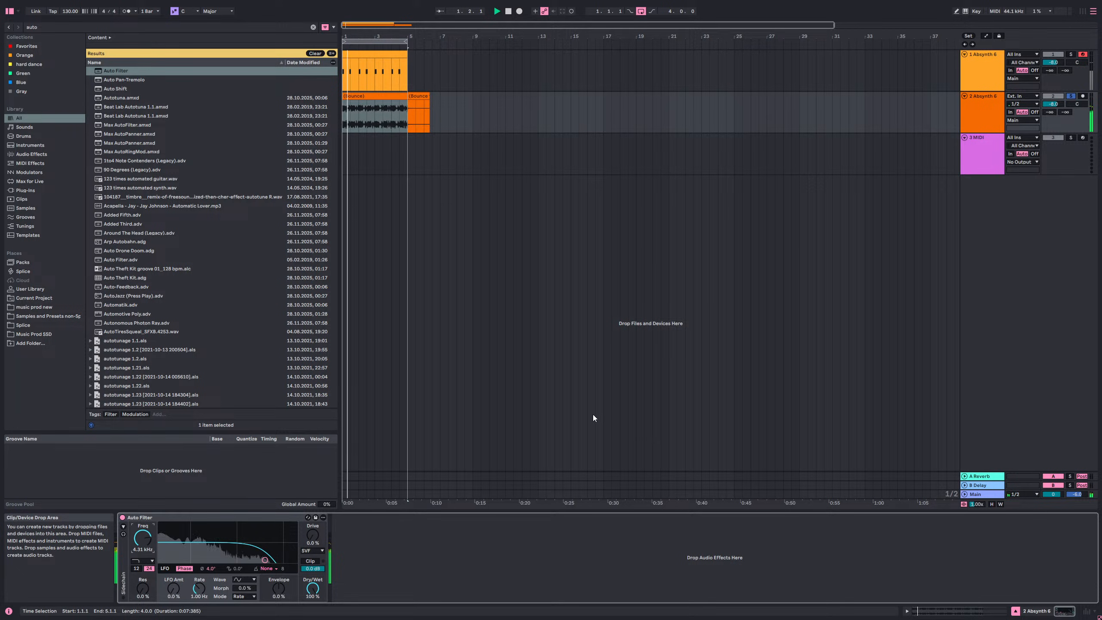
left_click(1071, 96)
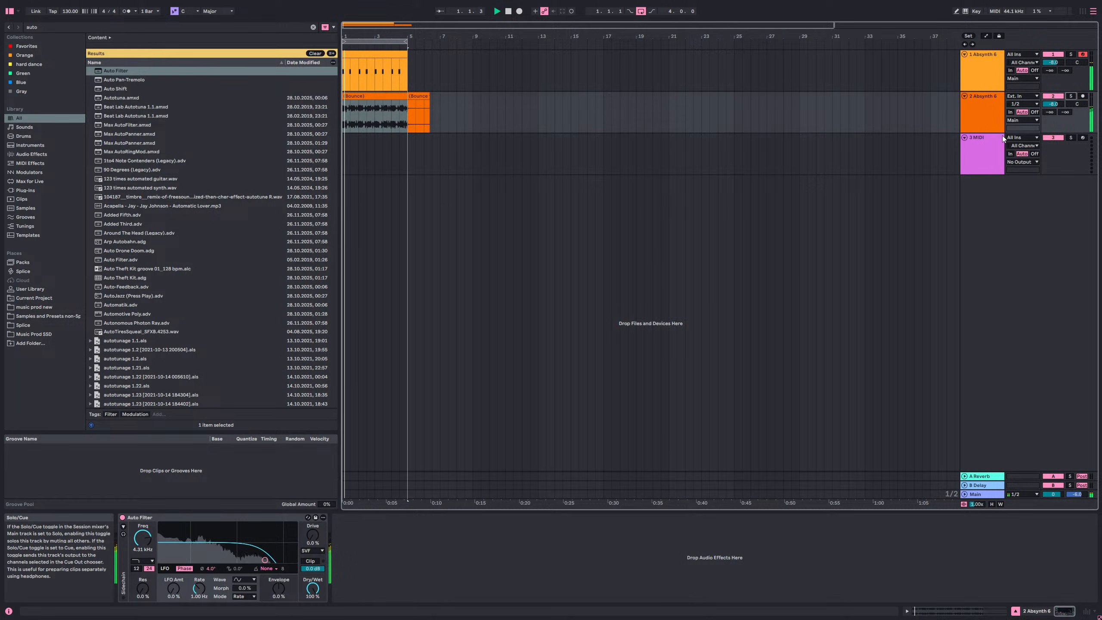
left_click_drag(143, 538, 144, 536)
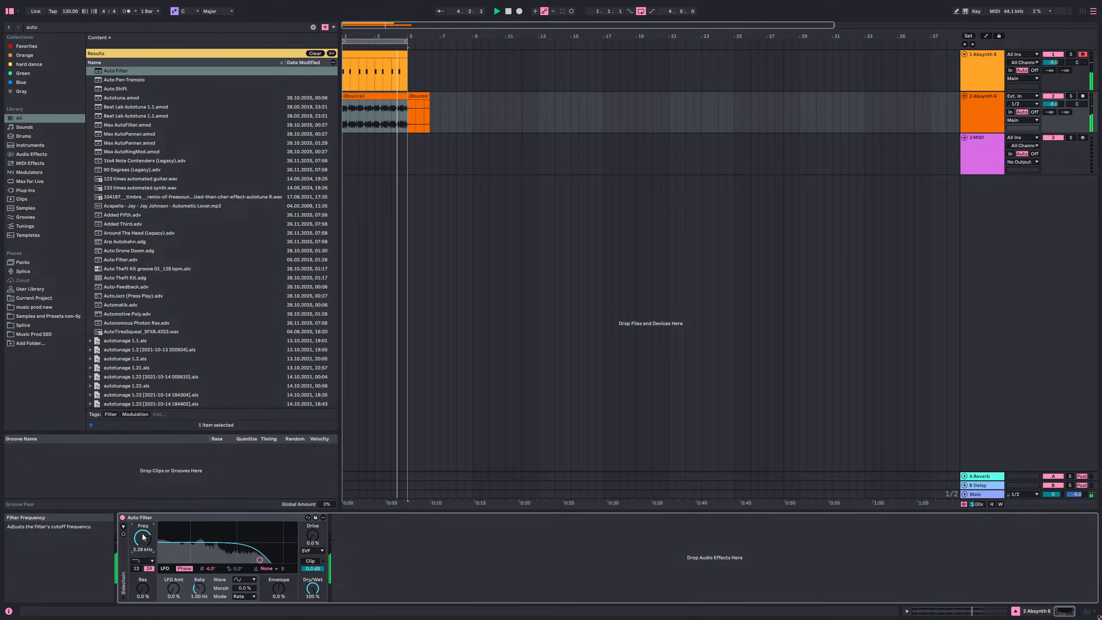
left_click_drag(148, 582, 148, 581)
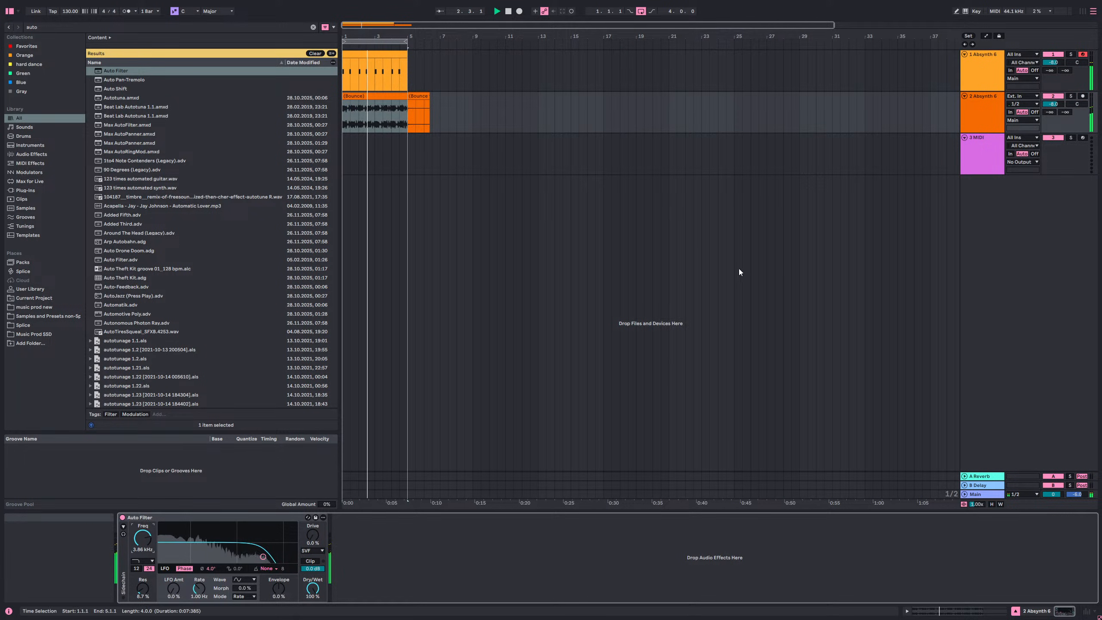
- Delete the leftover bounced clip after bar 4 and duplicate the first Absynth 6 track
left_click(419, 111)
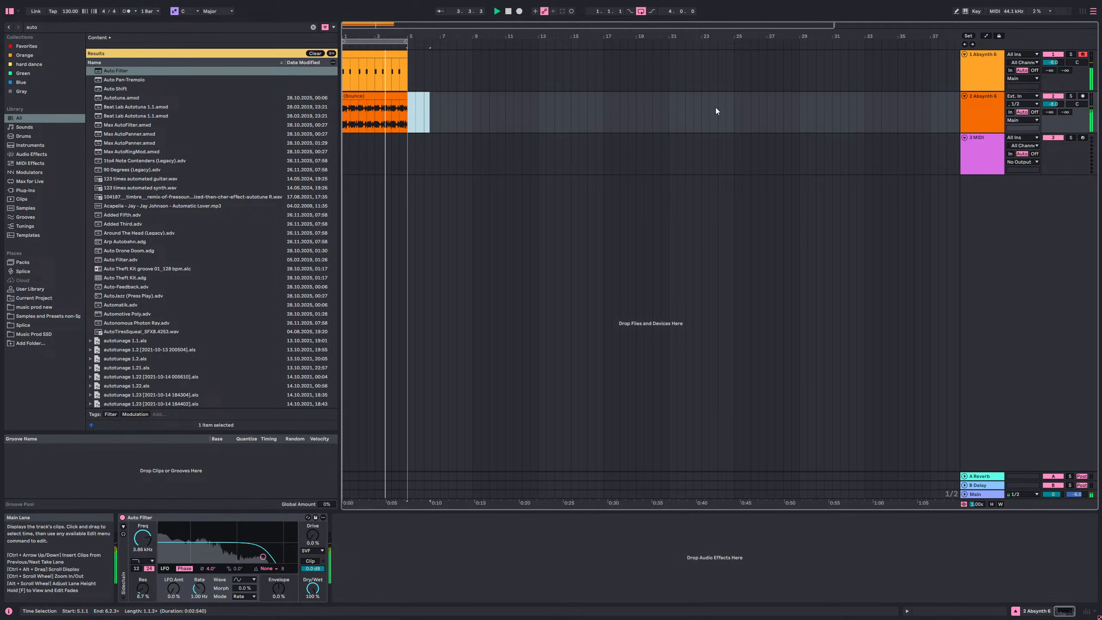
left_click(988, 75)
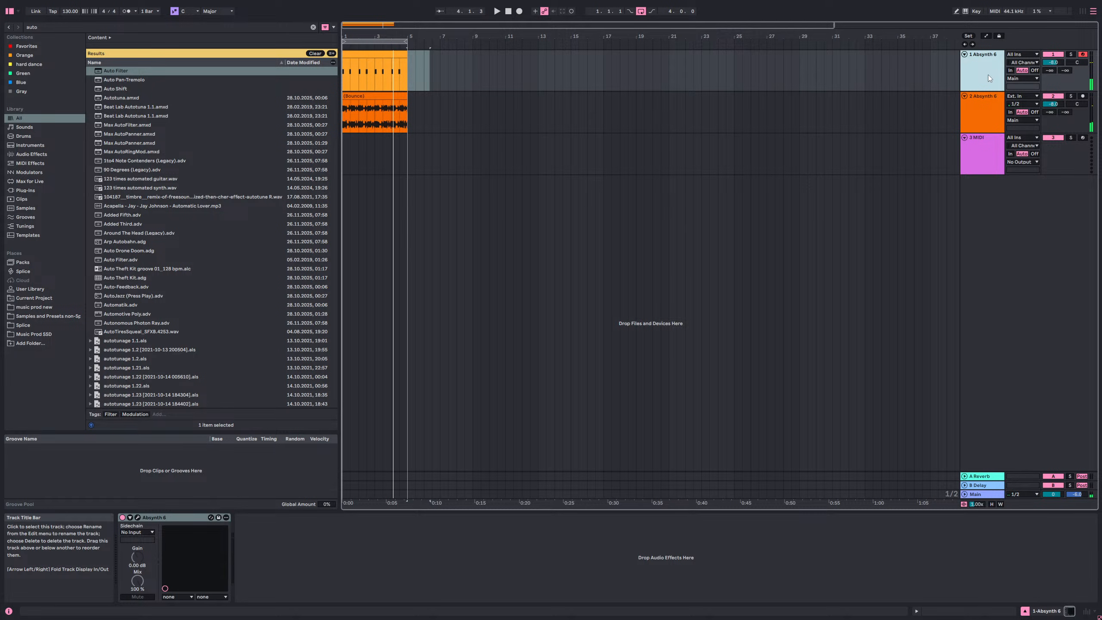
key("ctrl+d")
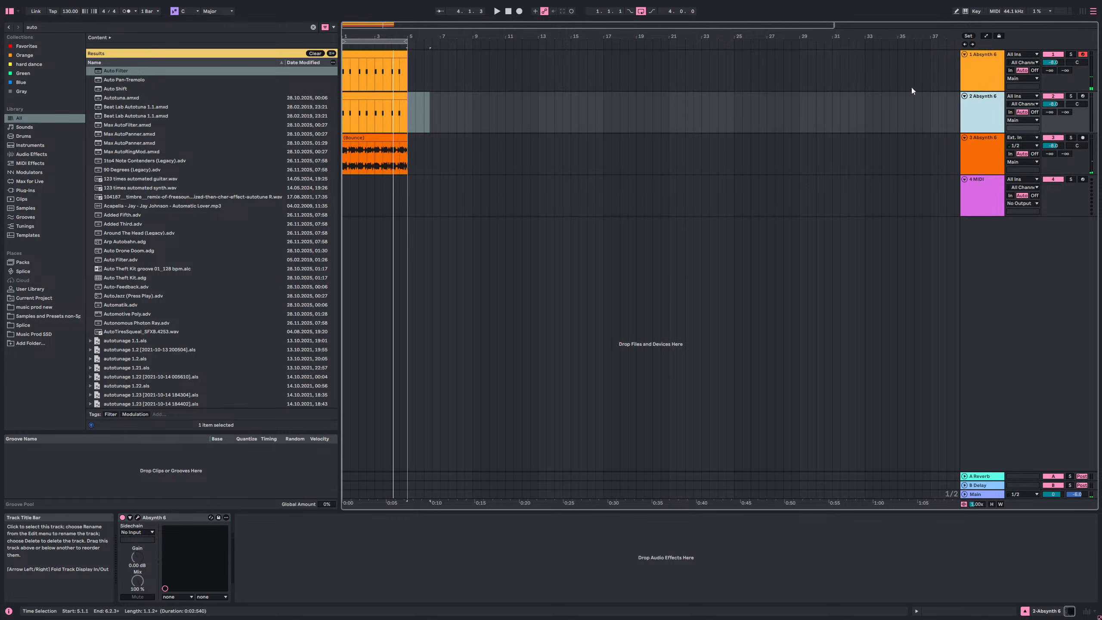
- Open the duplicated track's Absynth 6, filter presets to Drums > Digital Drum Kit and audition the Compu Hat Mod presets
left_click(407, 97)
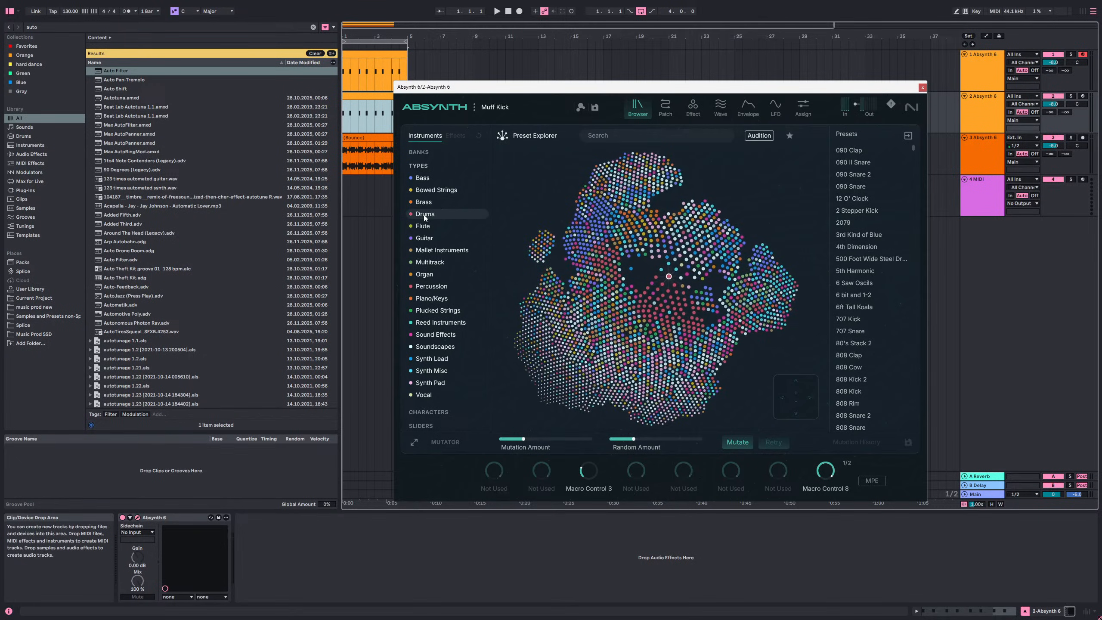
left_click(423, 214)
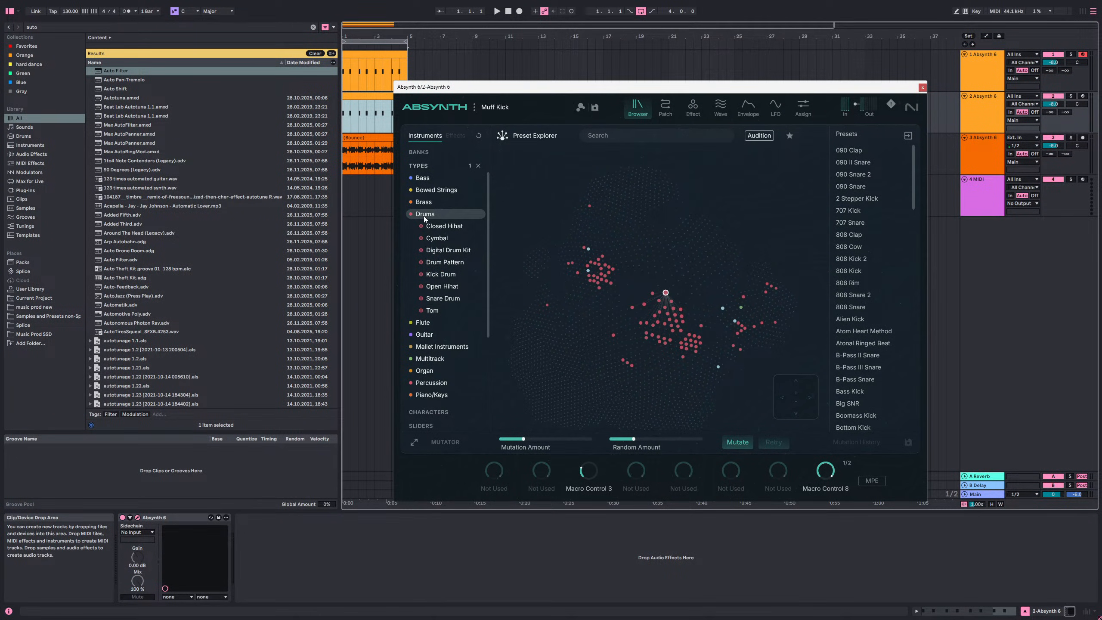
left_click(435, 252)
left_click(721, 254)
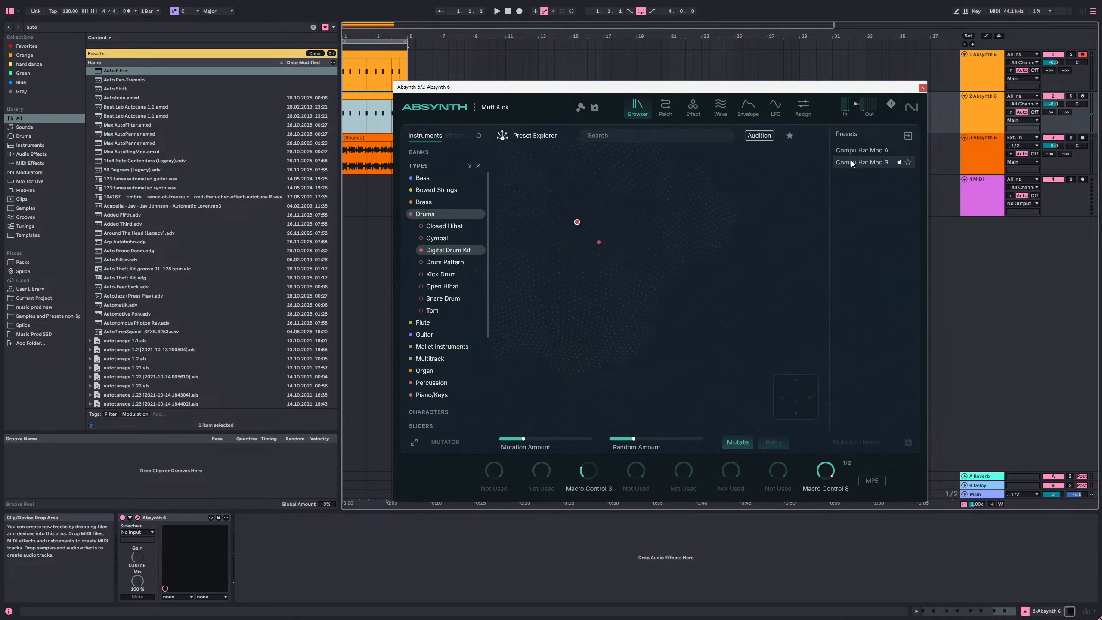
left_click(601, 244)
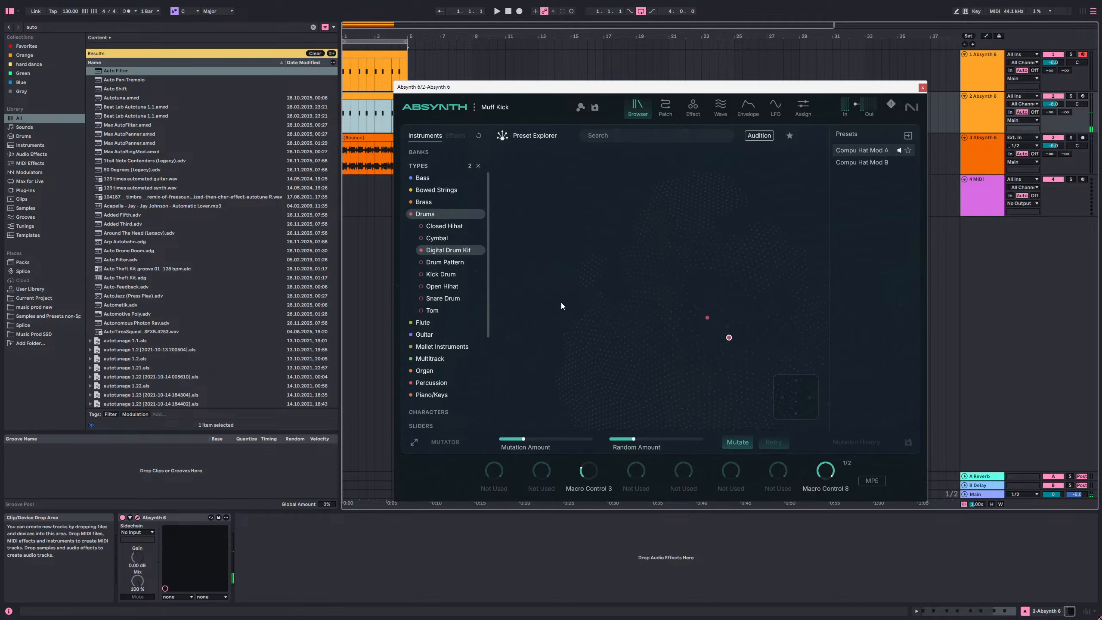
- Switch the drum preset filter from Digital Drum Kit to Cymbal and audition the cymbal presets
left_click(453, 236)
left_click(471, 254)
left_click(721, 326)
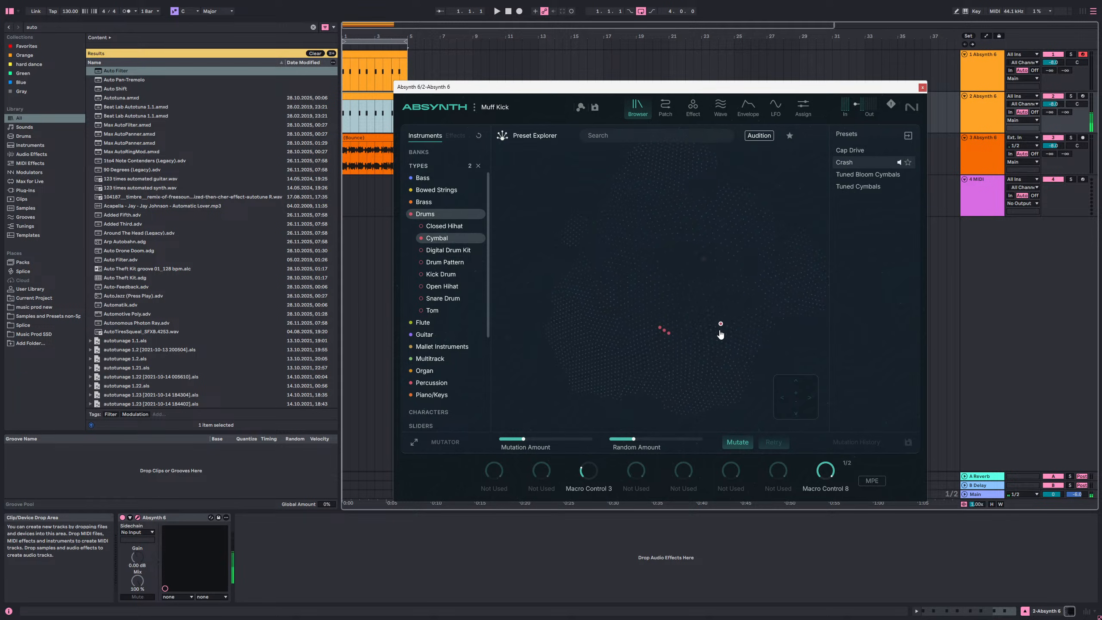
key("Left")
key("Left")
key("Right")
key("Right")
key("Right")
- Add Closed Hihat to the preset filter and audition the closed hi-hat and cymbal presets one after another
left_click(469, 227)
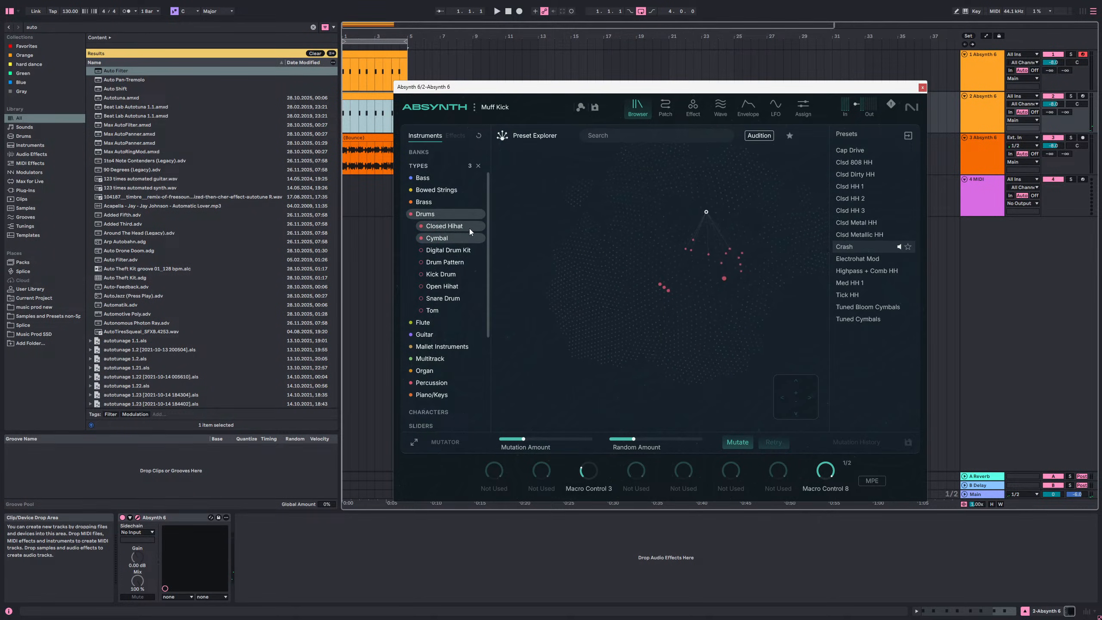
left_click(666, 261)
key("Left")
key("Right")
key("Right")
key("Left")
key("Right")
key("Right")
key("Up")
key("Right")
key("Down")
key("Left")
key("Right")
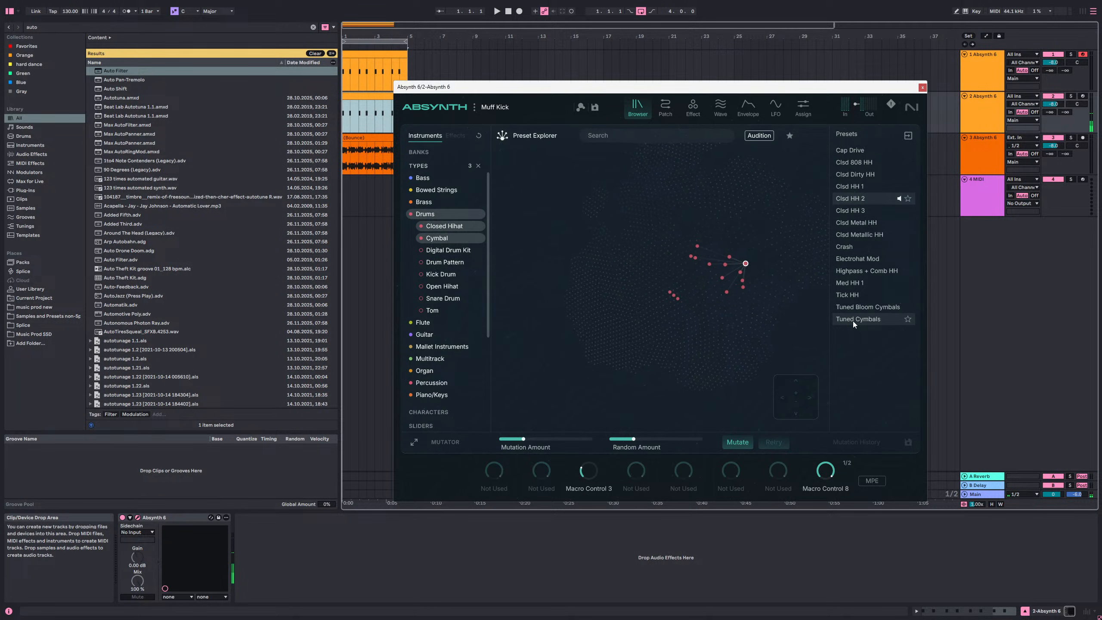
key("Down")
key("Down")
key("Down")
key("Up")
key("Up")
key("Up")
key("Left")
key("Left")
key("Left")
key("Left")
key("Up")
key("Down")
key("Right")
key("Right")
key("Up")
key("Right")
key("Down")
key("Up")
key("Down")
key("Up")
key("Down")
key("Up")
key("Down")
key("Left")
key("Down")
key("Down")
key("Down")
key("Up")
key("Up")
key("Up")
key("Up")
key("Up")
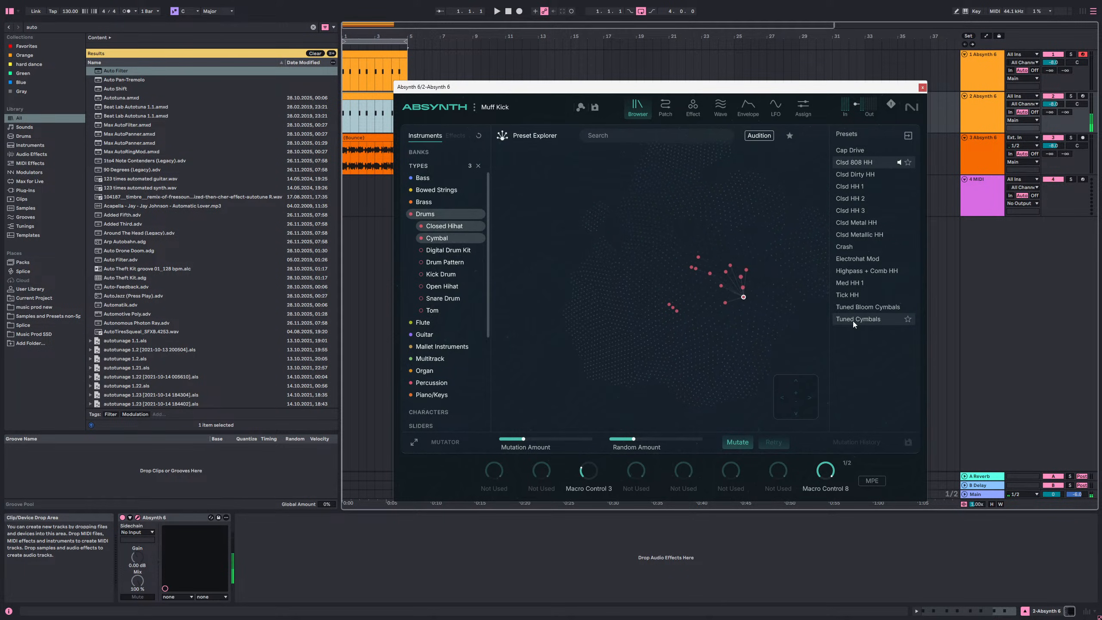
- Load the Clsd HH 3 preset on the duplicated track and close the Absynth 6 window
key("Down")
key("Down")
key("Down")
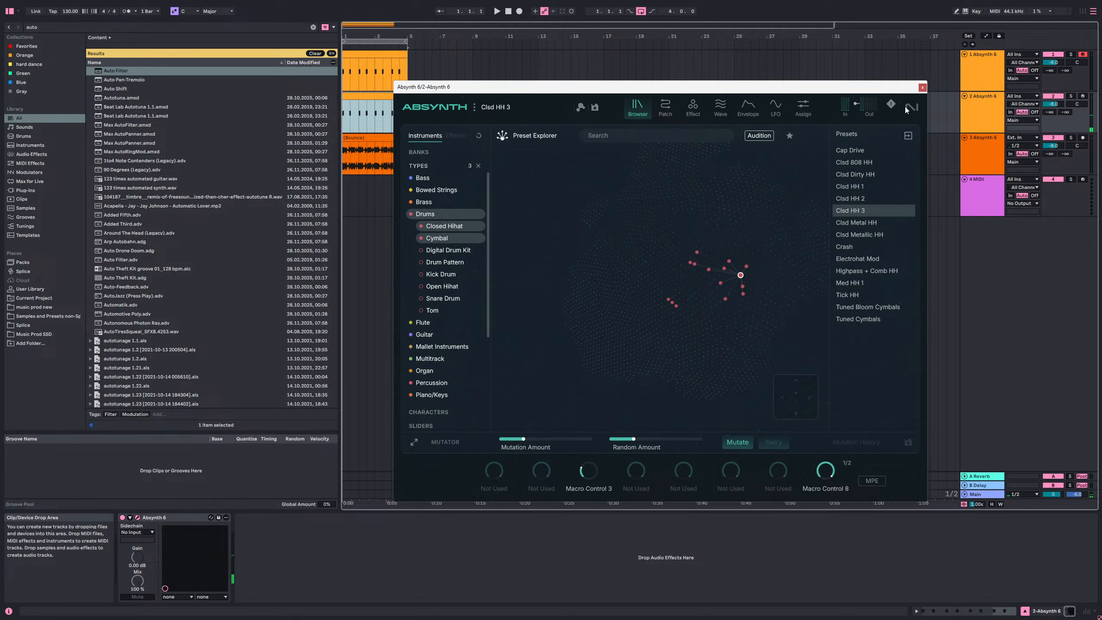
left_click(923, 88)
- Open the duplicated track's MIDI clip, duplicate the first C3 note and place the copy at 1.2.1 while listening
double_click(377, 96)
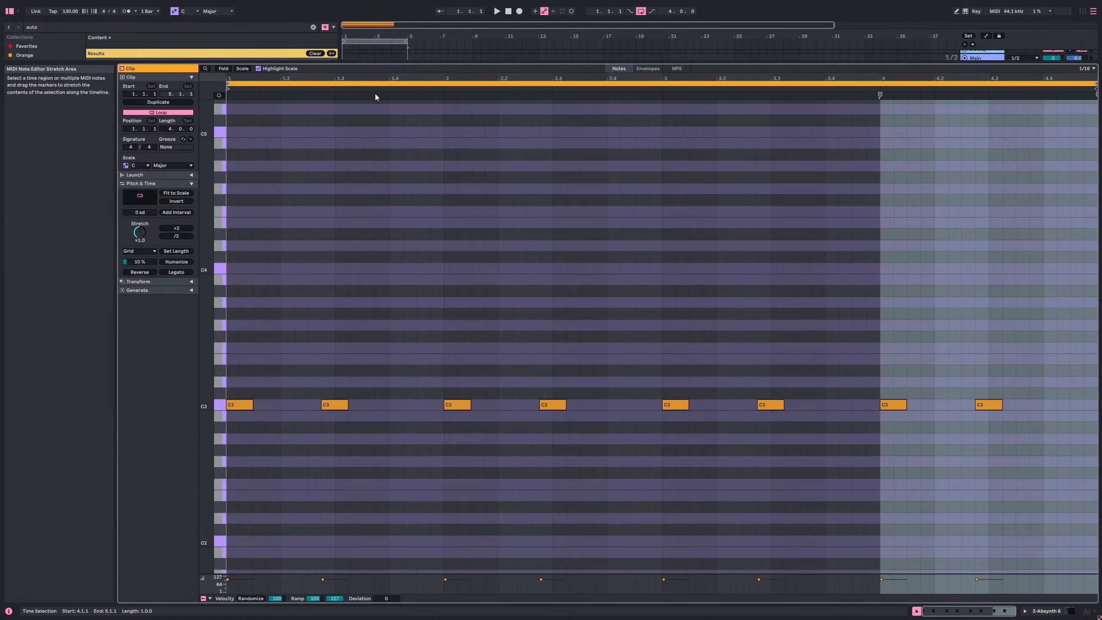
left_click(250, 405)
key("space")
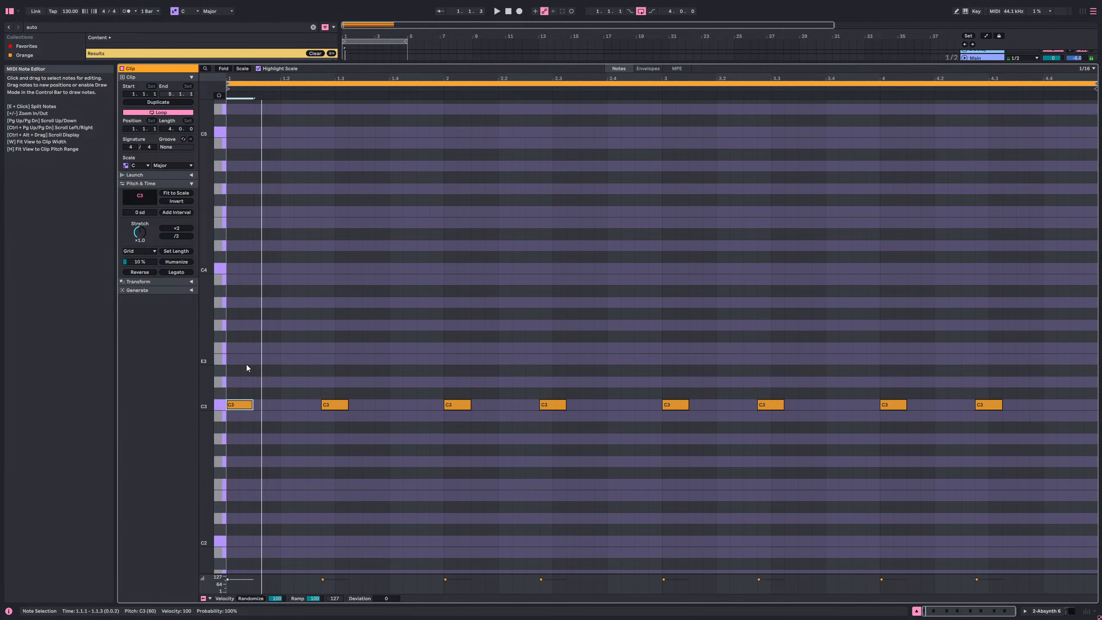
key("ctrl+d")
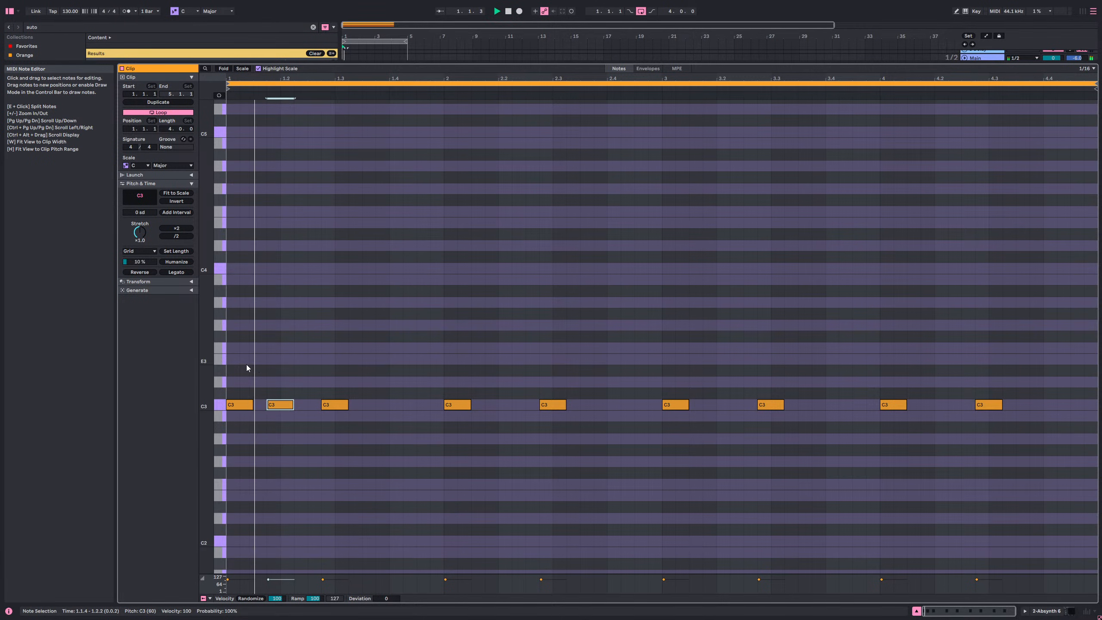
key("Right")
key("Right")
key("shift+Left")
key("Right")
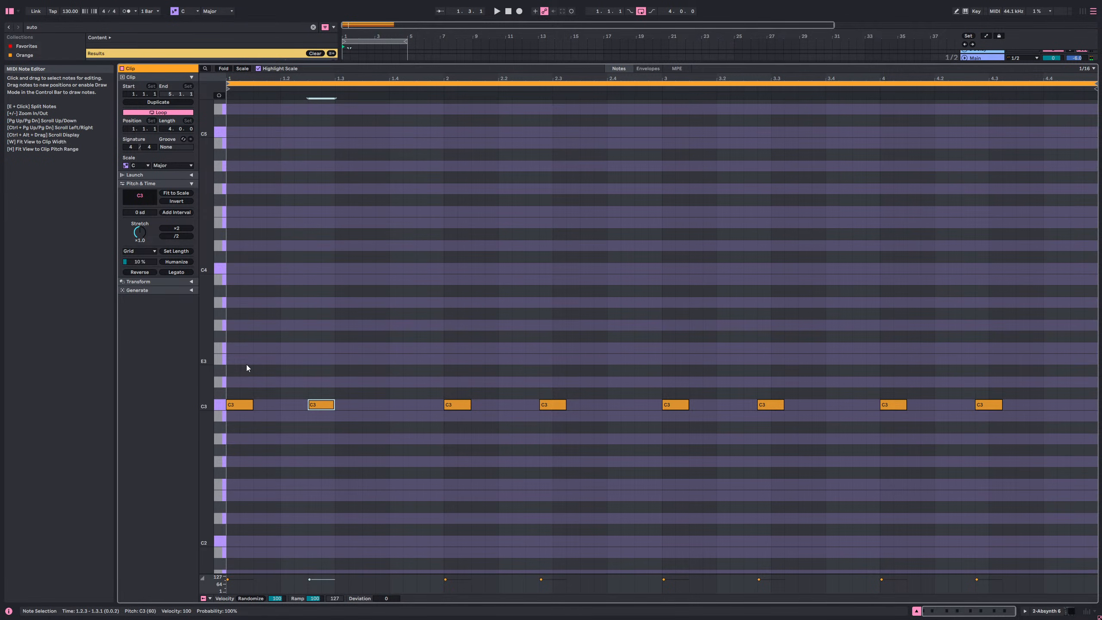
key("Left")
key("Left")
key("shift+Right")
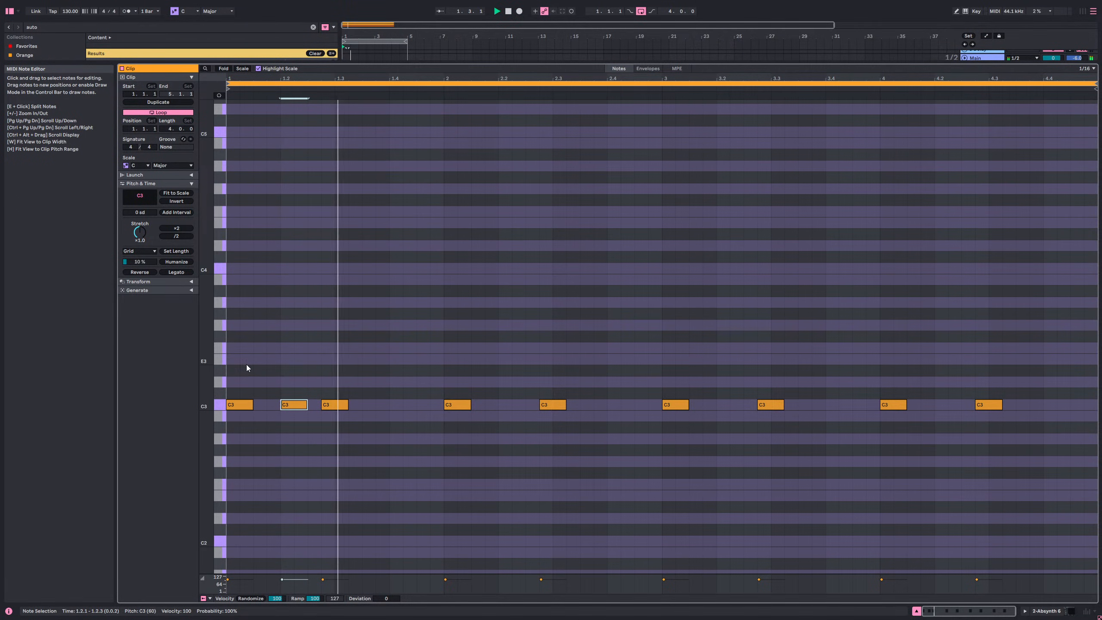
- Move the C3 note at 1.2.4 to 1.3.1 and duplicate it to 1.4.1, checking by playback
left_click_drag(328, 396, 326, 447)
key("Right")
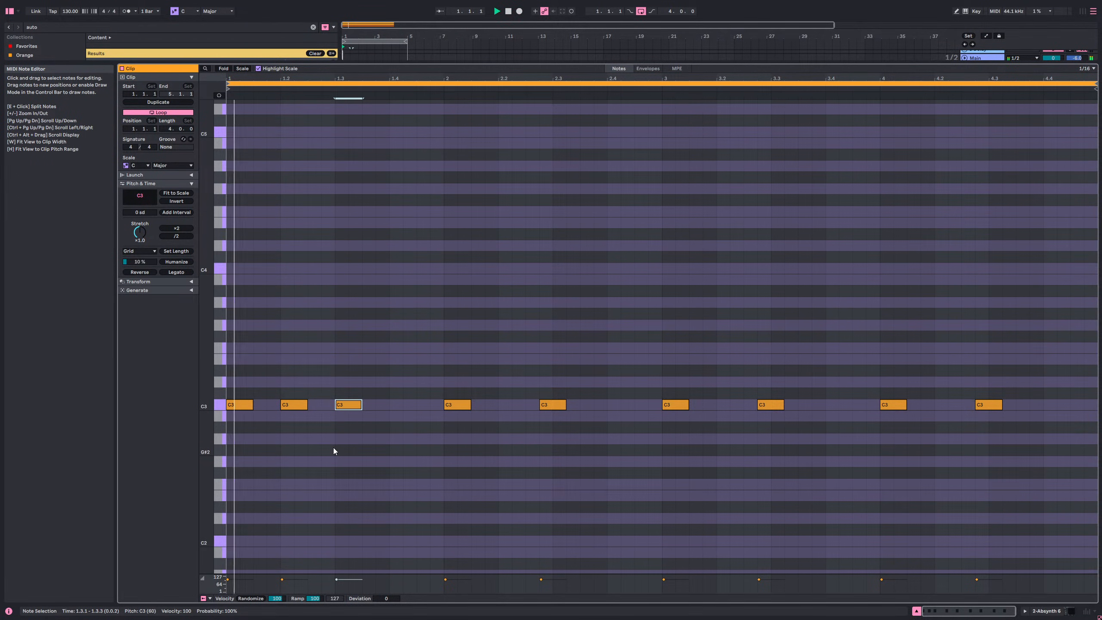
key("space")
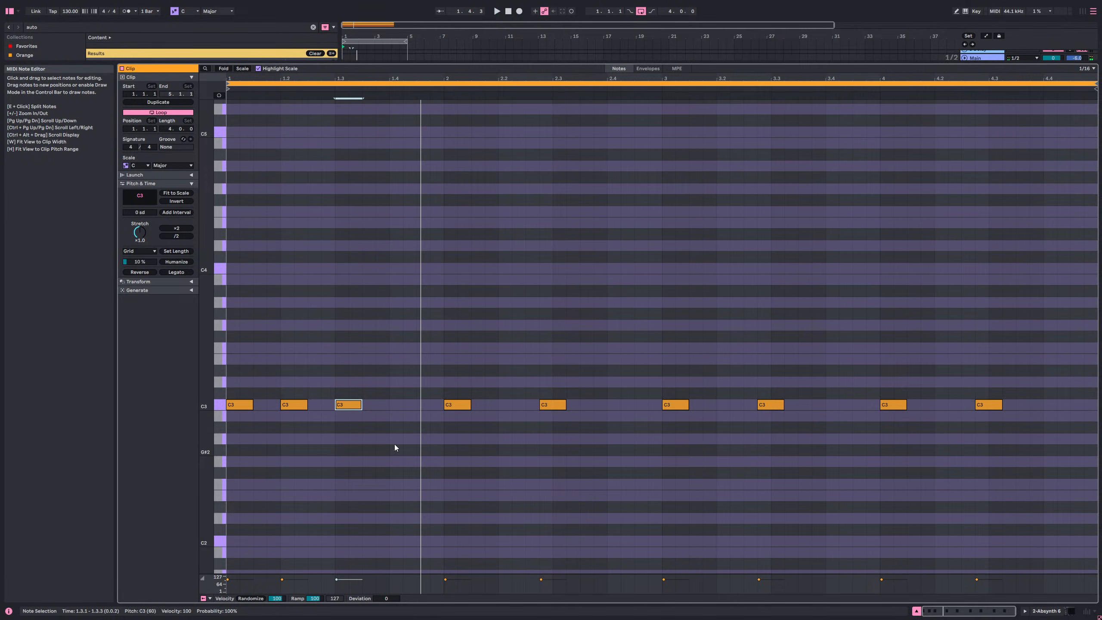
key("ctrl+d")
key("Right")
key("Right")
key("space")
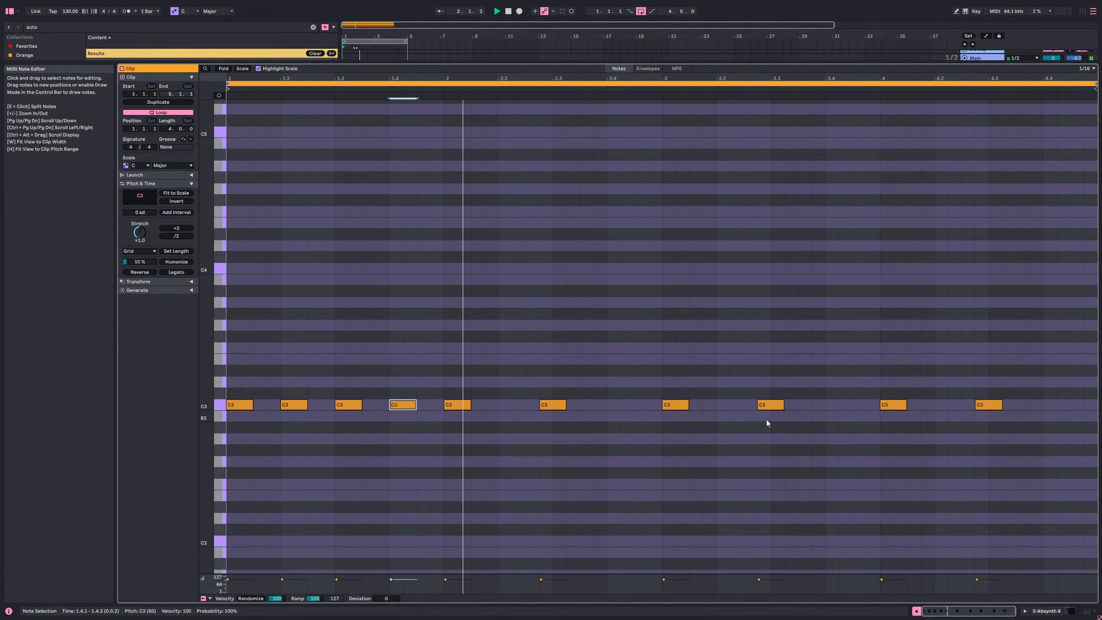
- Delete all C3 notes in bars 2 to 4 and play back the remaining quarter-note pattern in bar 1
key("space")
left_click_drag(1046, 433, 455, 345)
key("Delete")
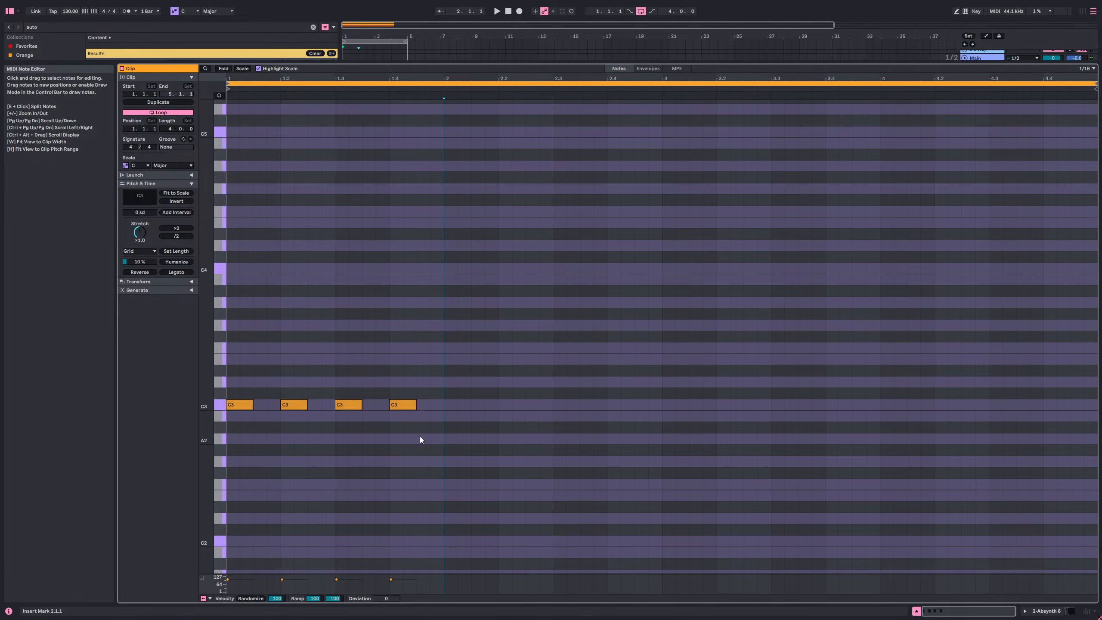
left_click_drag(428, 434, 216, 347)
key("space")
key("space")
left_click(332, 435)
key("space")
key("space")
- Deactivate the C3 note at 1.2.1, move the note at 1.3.1 to 1.2.3 and listen to the result
left_click(292, 405)
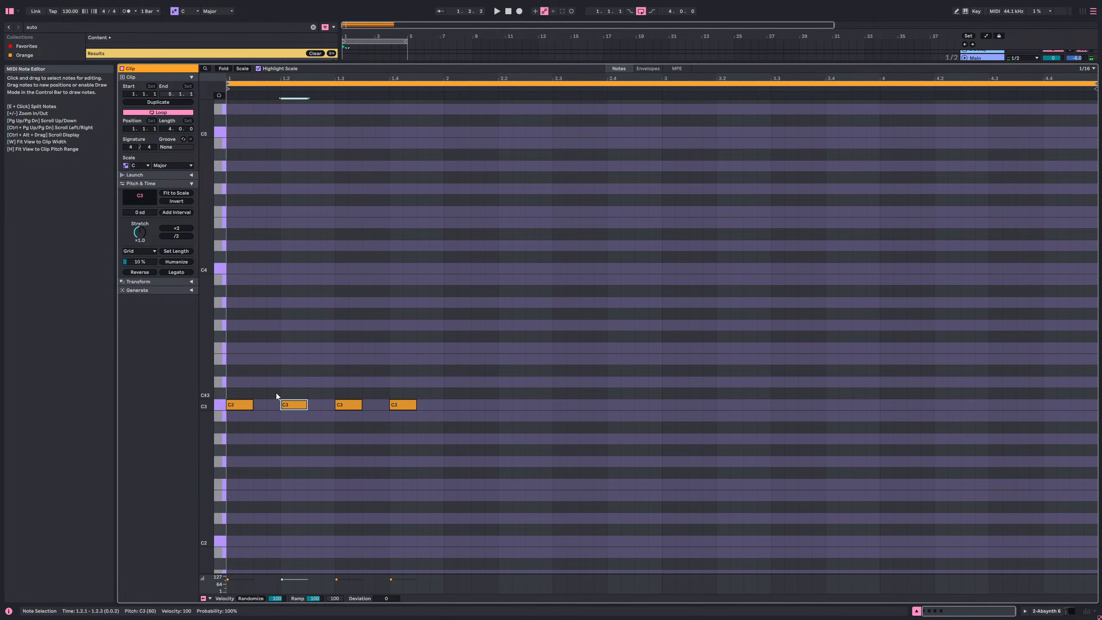
key("space")
key("space")
left_click(349, 429)
left_click(339, 404)
key("Left")
key("space")
key("Left")
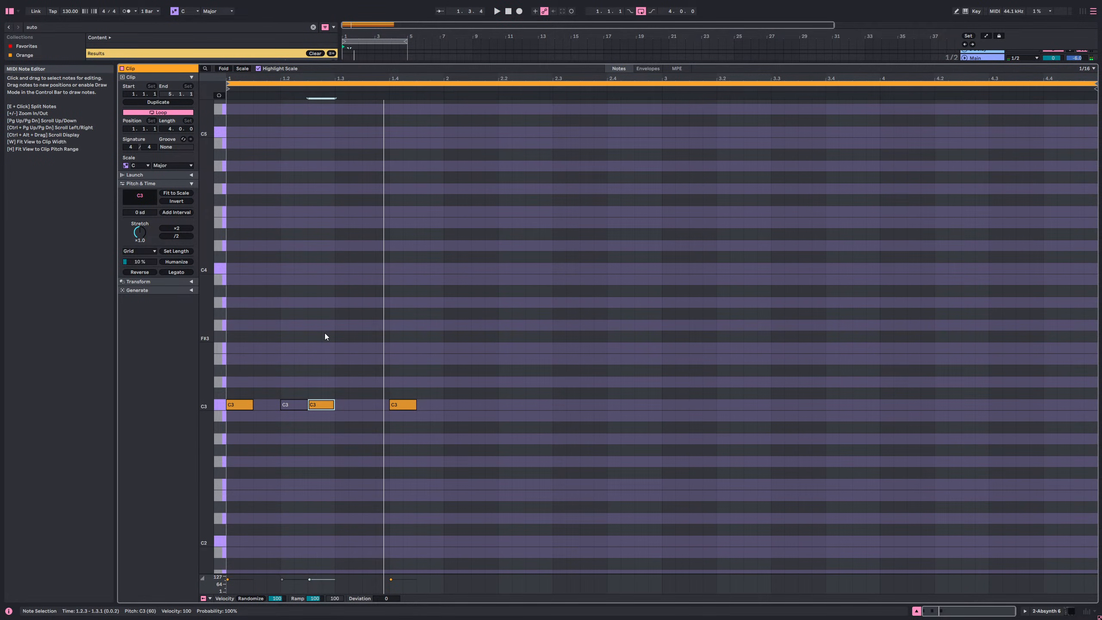
- Delete the C3 note at 1.4.1 and repeat the opening three-note group starting at 1.4.1, 2.3.1 and 3.1.1
key("Delete")
left_click_drag(383, 413, 229, 364)
key("ctrl+d")
key("ctrl+d")
key("space")
key("Right")
key("Right")
key("Right")
key("Right")
key("ctrl+d")
key("Right")
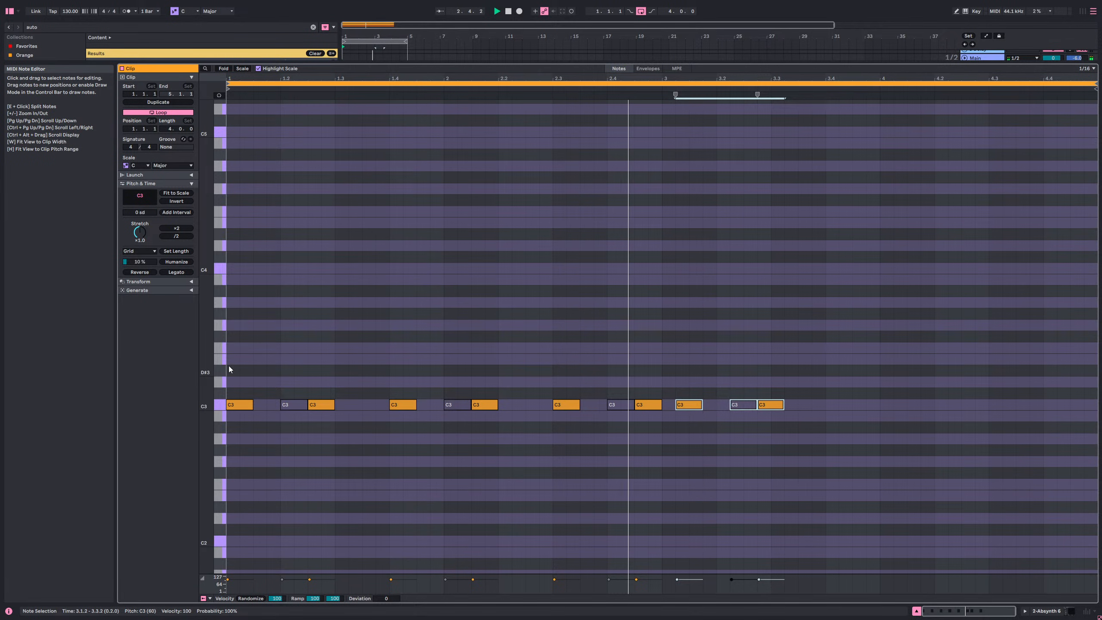
key("Left")
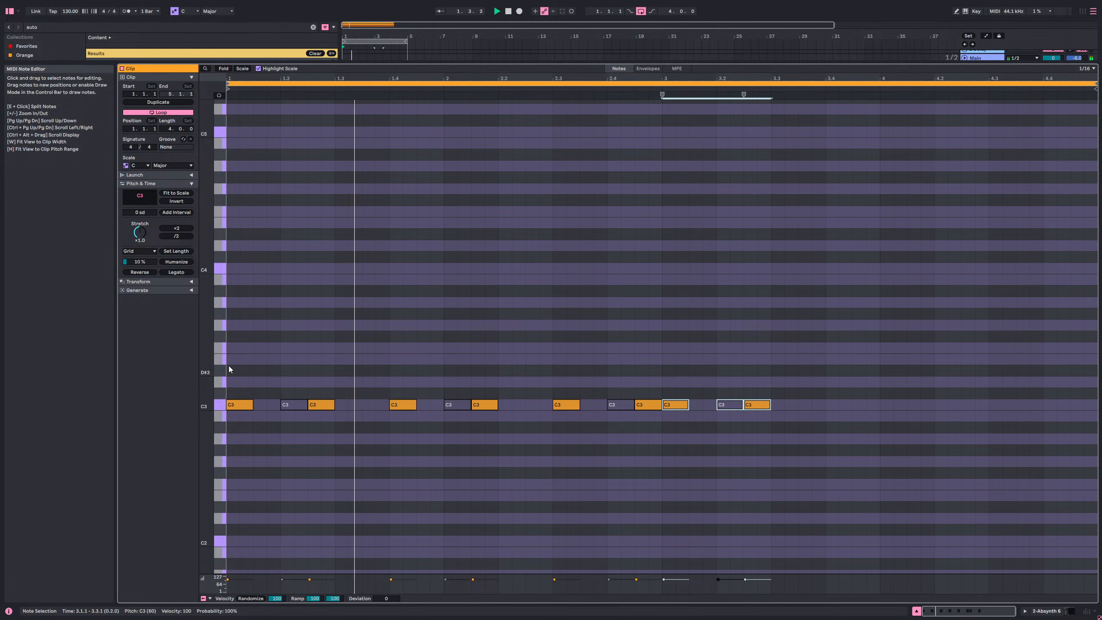
- Loop only the first two bars of the clip and delete the C3 notes from bar 3 onward during playback
left_click_drag(811, 434, 636, 336)
left_click(950, 224)
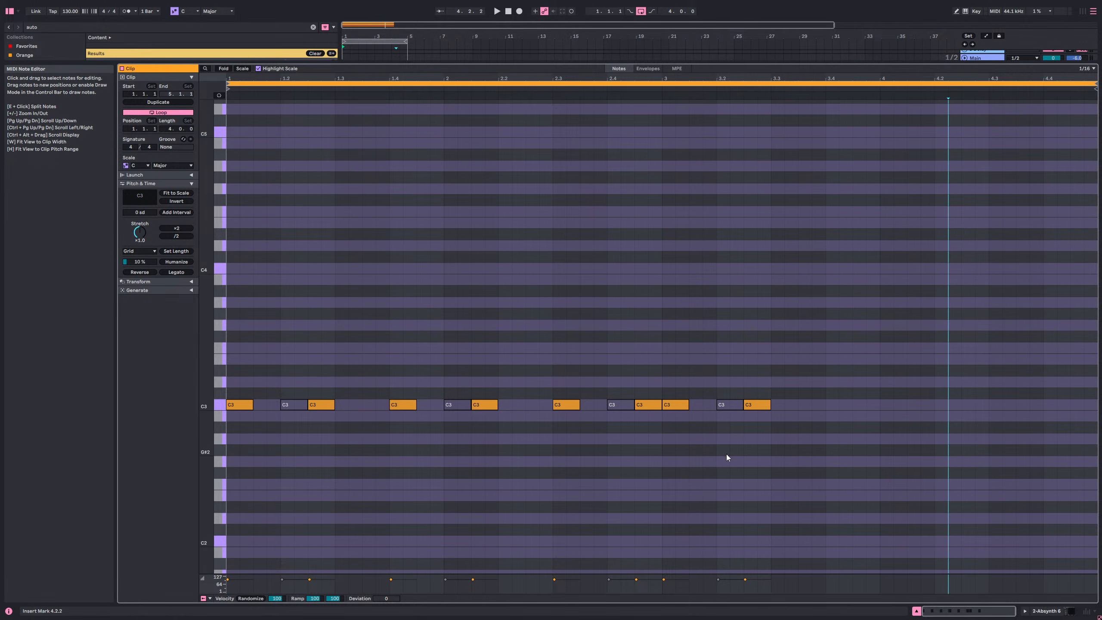
left_click_drag(609, 429, 234, 327)
key("ctrl+l")
key("space")
left_click_drag(1059, 420, 678, 405)
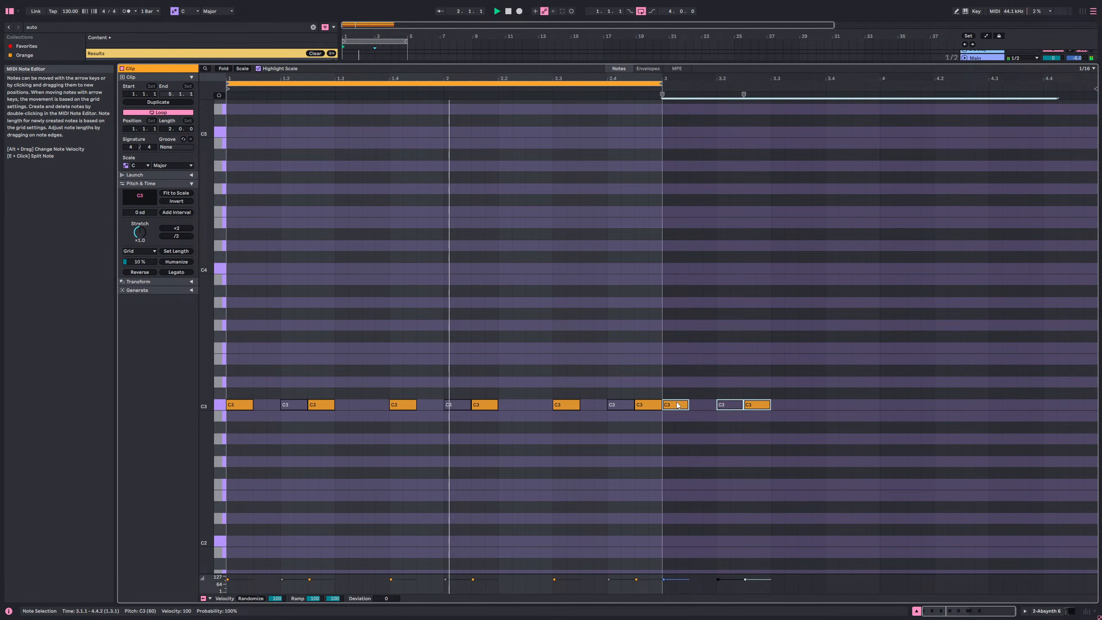
key("Delete")
left_click(586, 382)
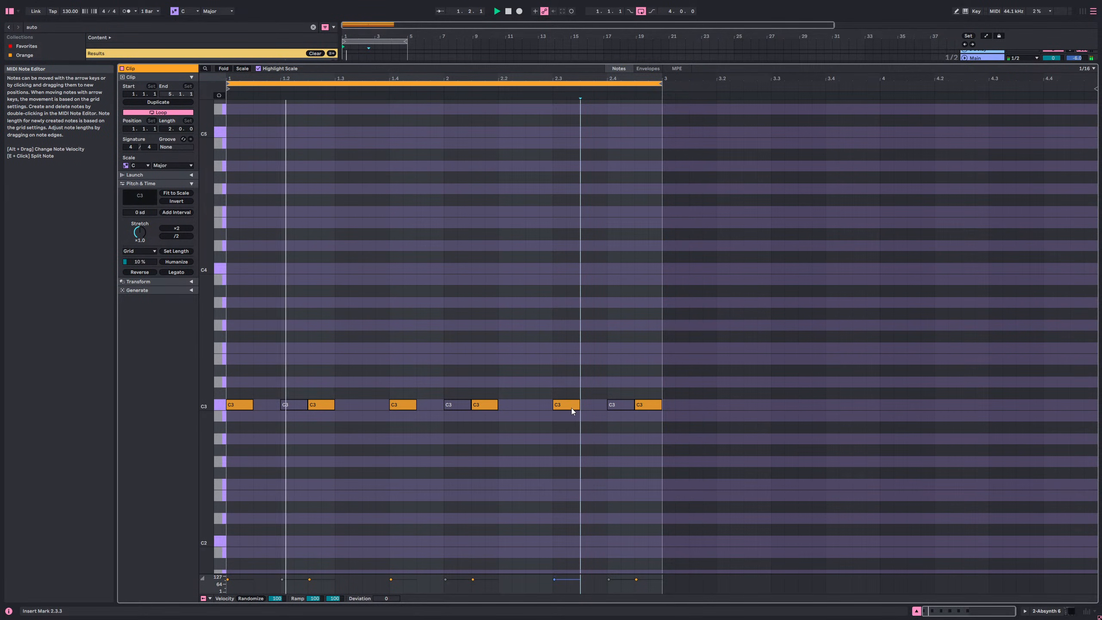
- Move the C3 note at 2.3.1 to 2.2.3 and the one at 2.4.3 to 2.4.1, then return to the arrangement
left_click_drag(575, 408, 549, 407)
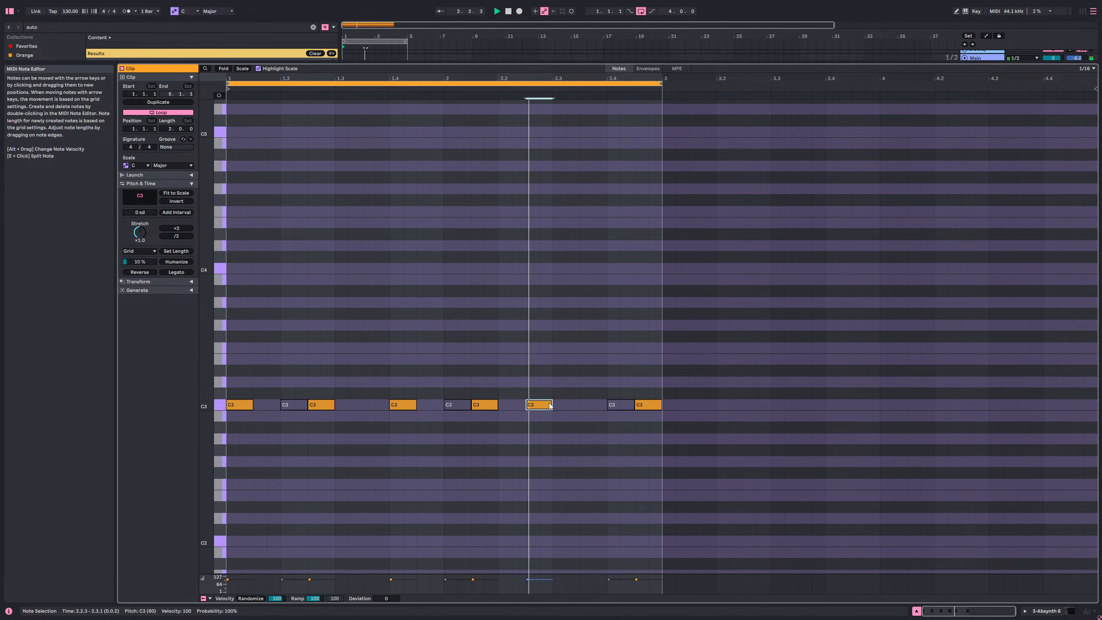
left_click(651, 405)
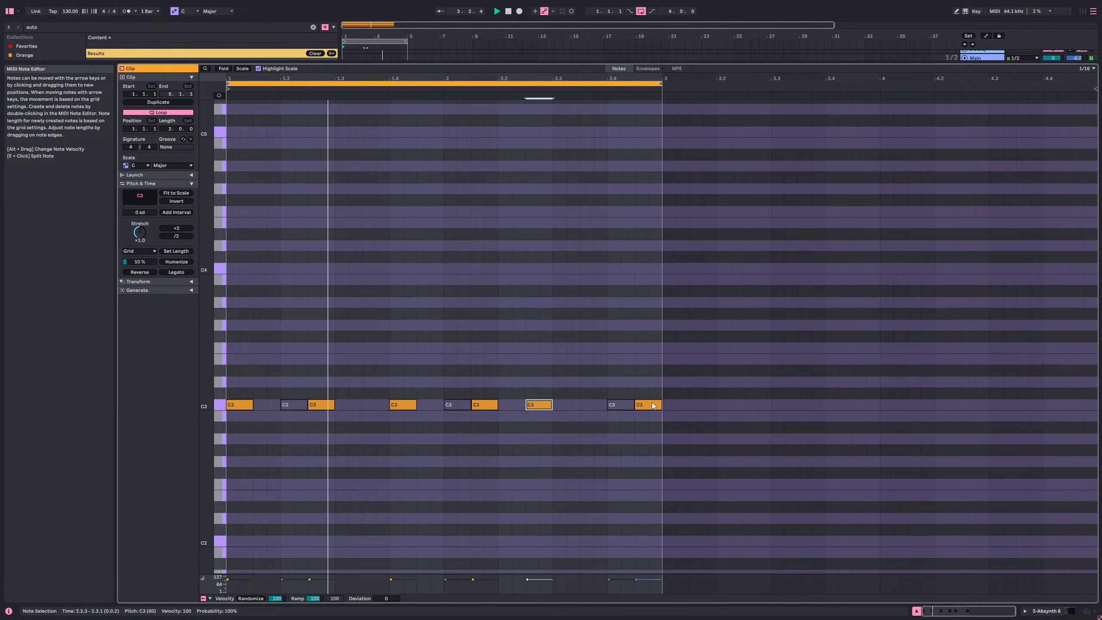
left_click_drag(653, 406, 623, 405)
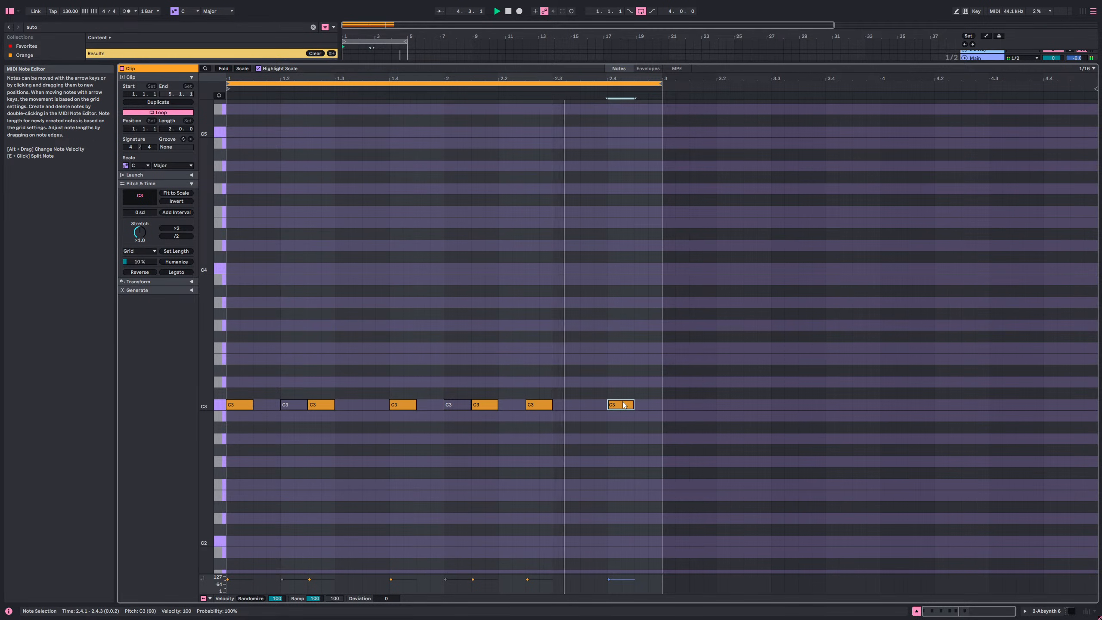
key("shift+Tab")
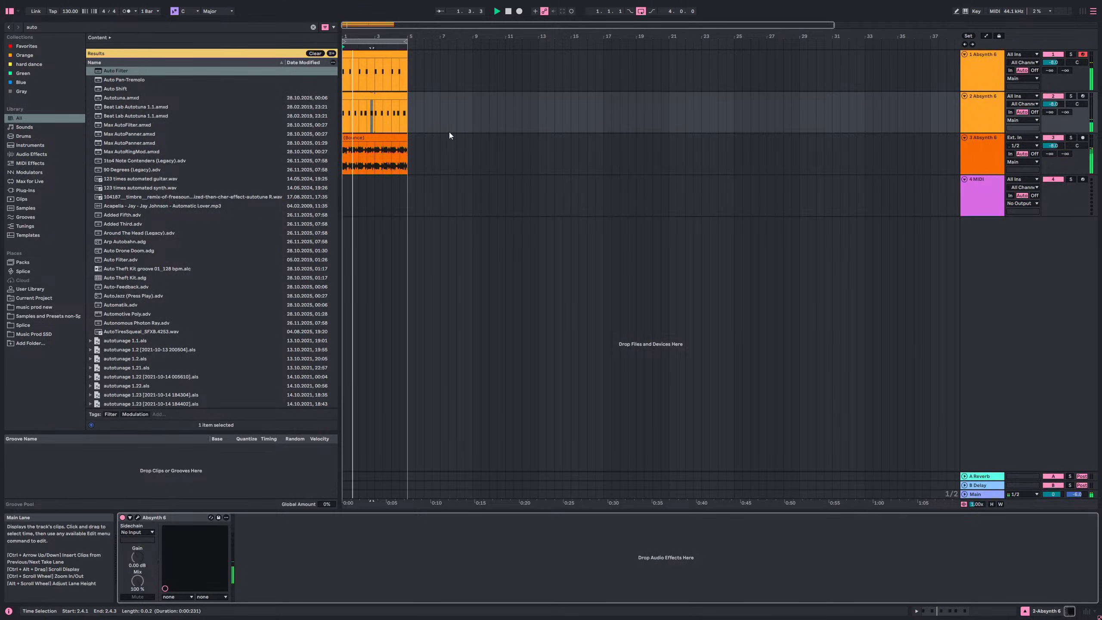
- Colour the second Absynth 6 track orange and assign the track colour to its clips
right_click(968, 104)
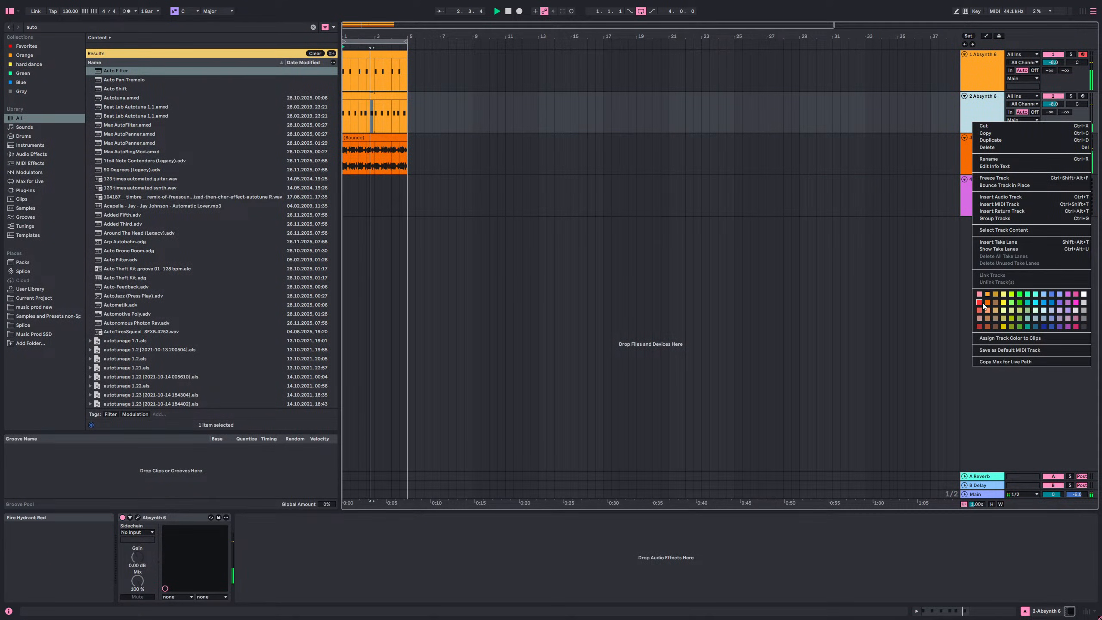
left_click(984, 305)
right_click(973, 132)
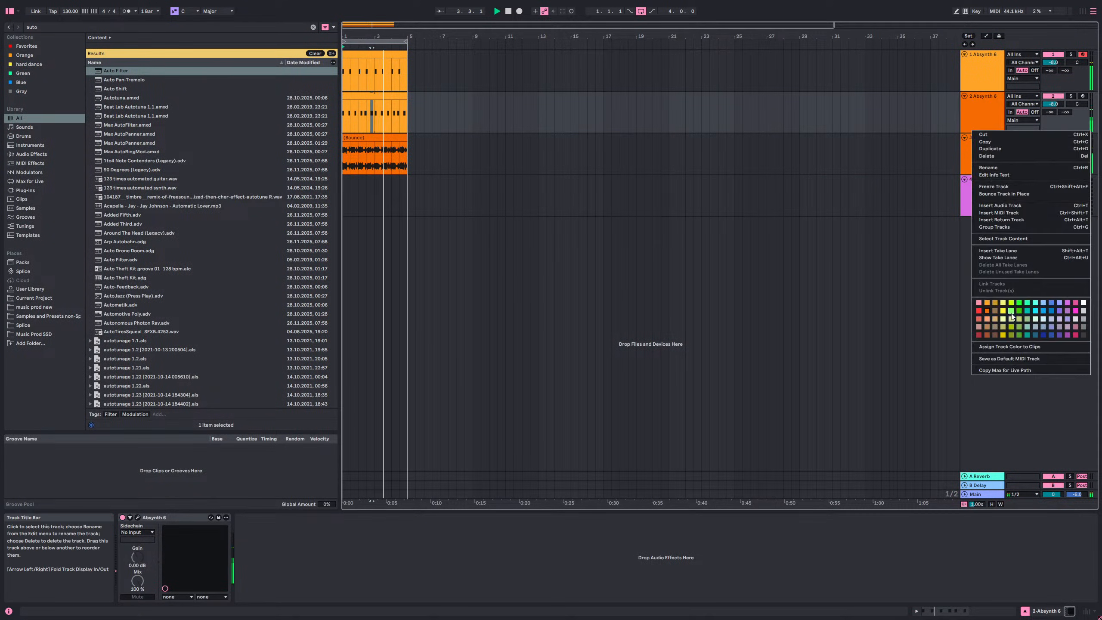
left_click(1009, 347)
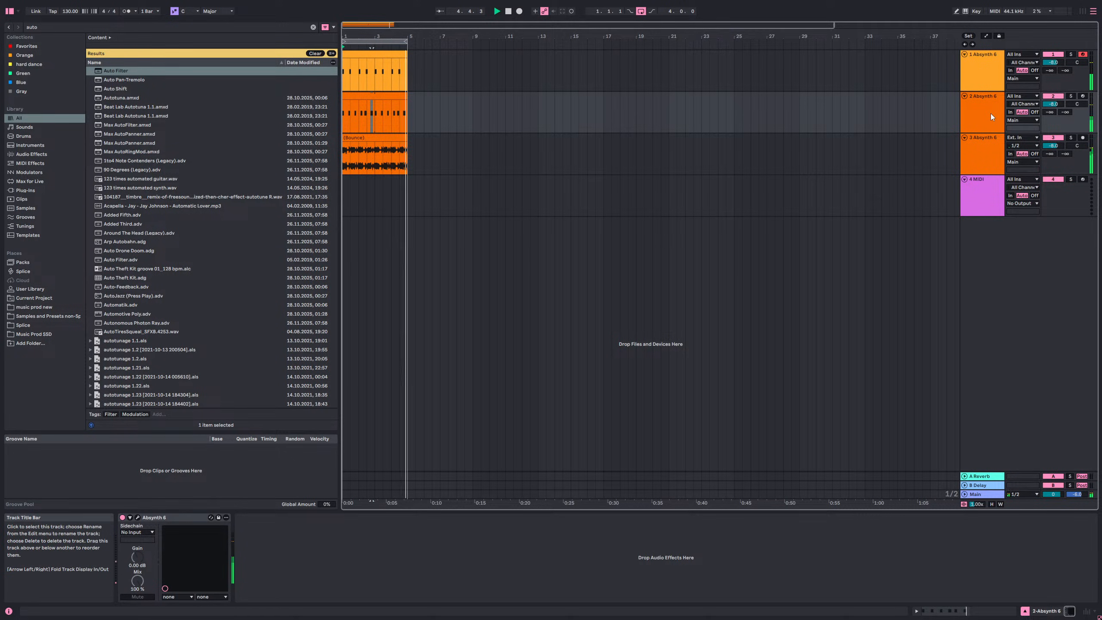
left_click(384, 102)
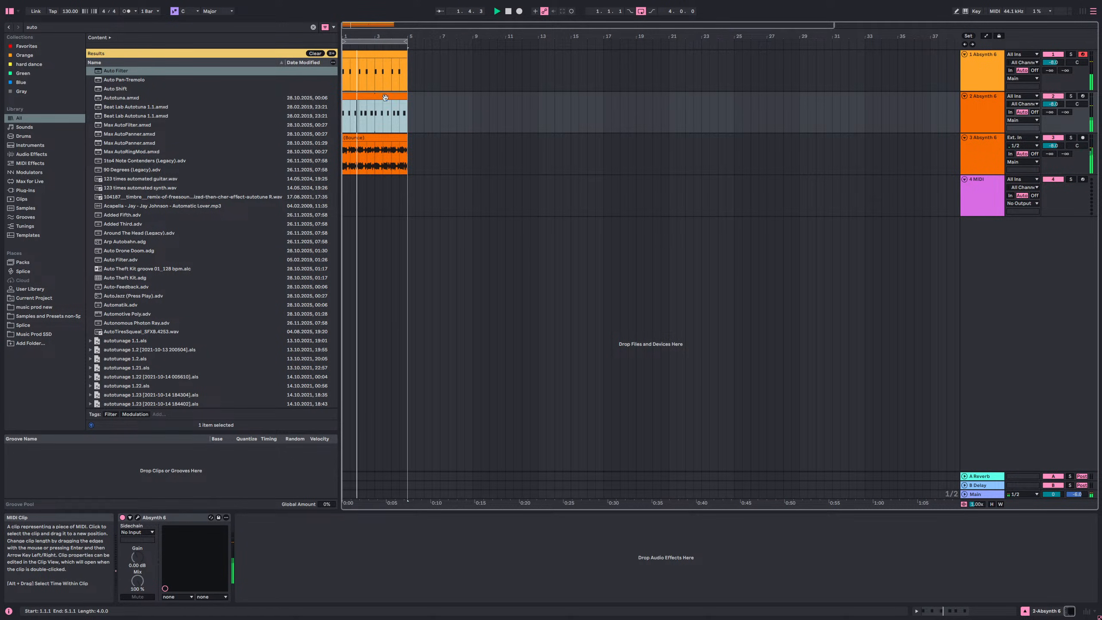
- Duplicate the second Absynth 6 track and delete all C3 notes from the copy's MIDI clip
left_click(996, 109)
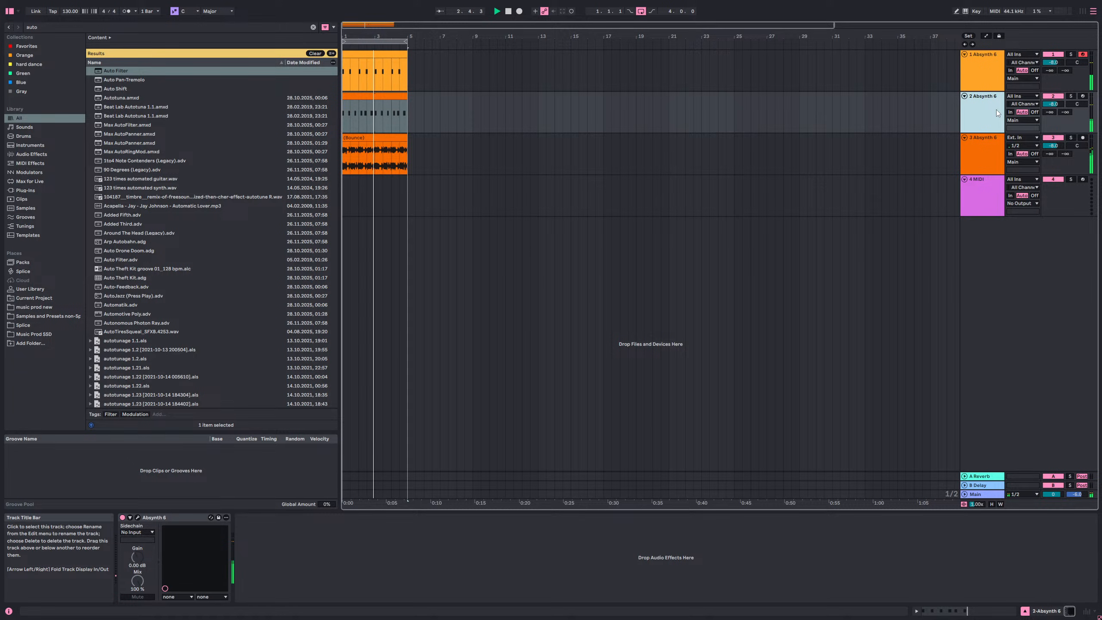
double_click(375, 152)
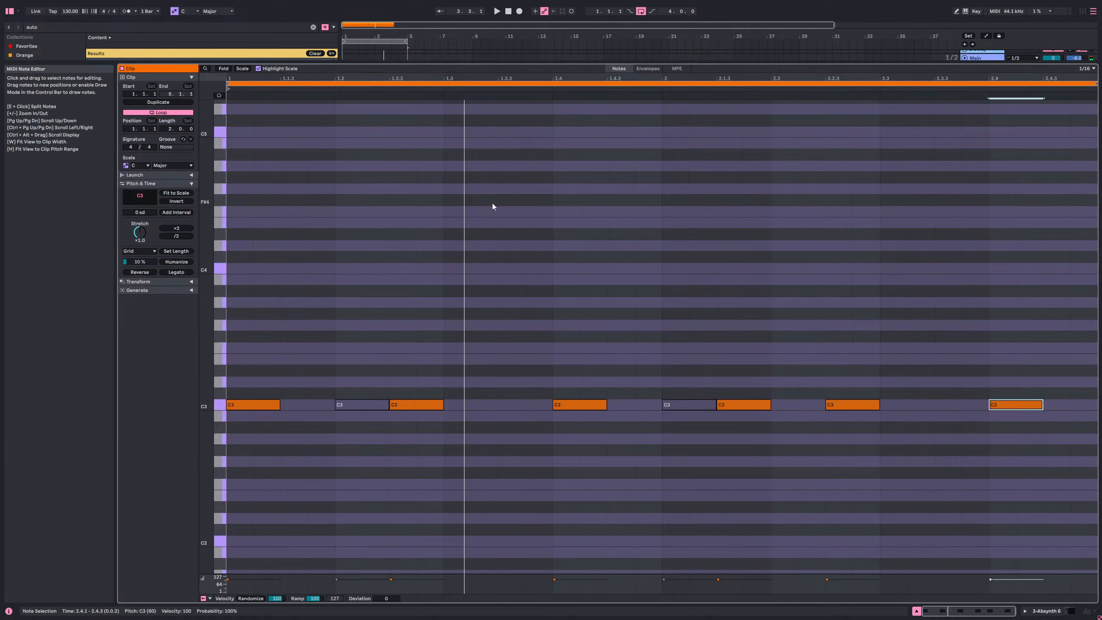
left_click_drag(666, 441, 233, 479)
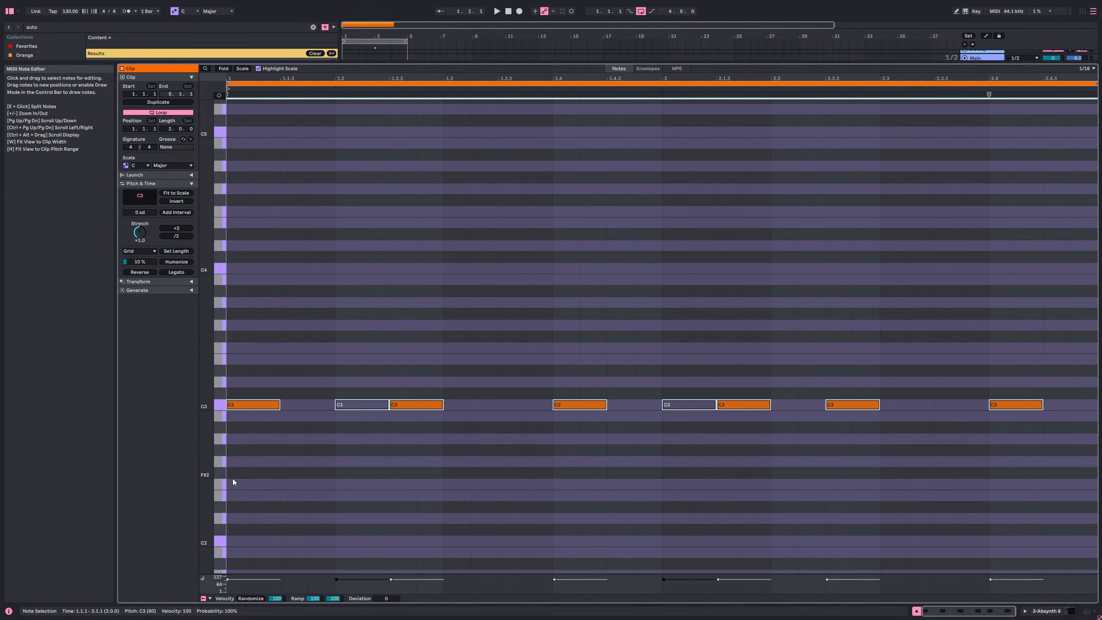
key("Delete")
key("shift+Tab")
- Open Absynth 6 on the duplicated track and filter its instrument presets to Drums, Closed Hihat
left_click(347, 138)
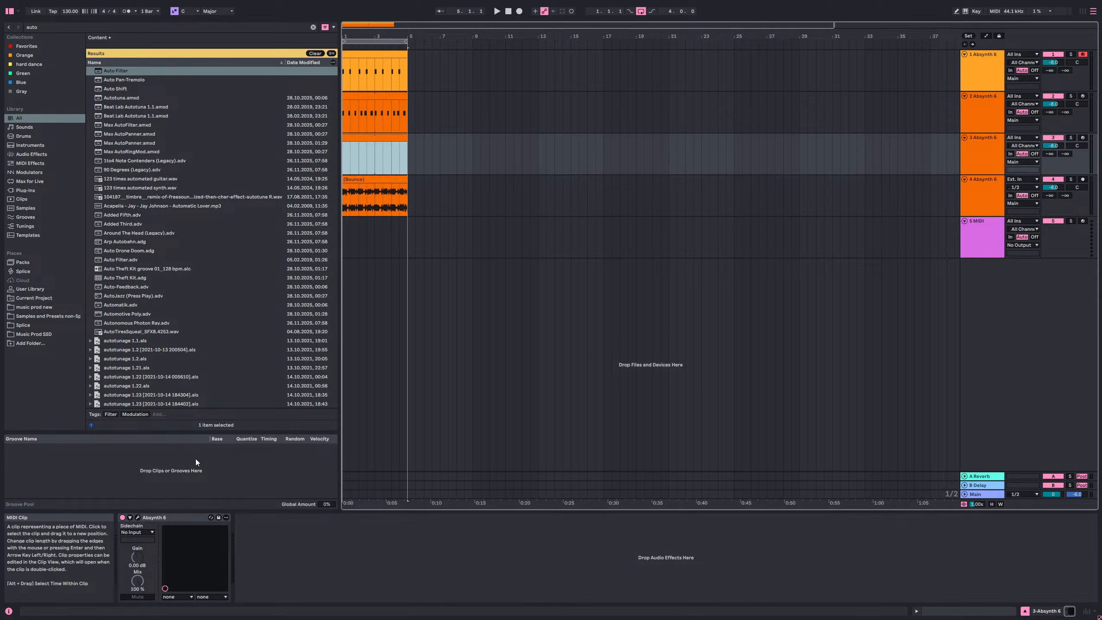
left_click(138, 518)
key("space")
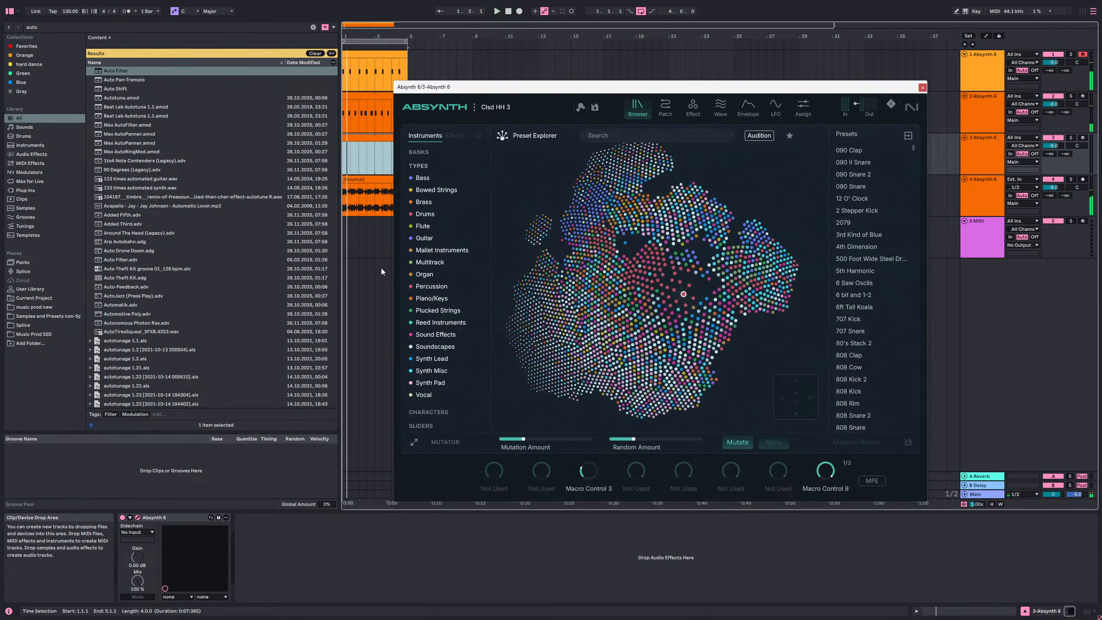
left_click(428, 215)
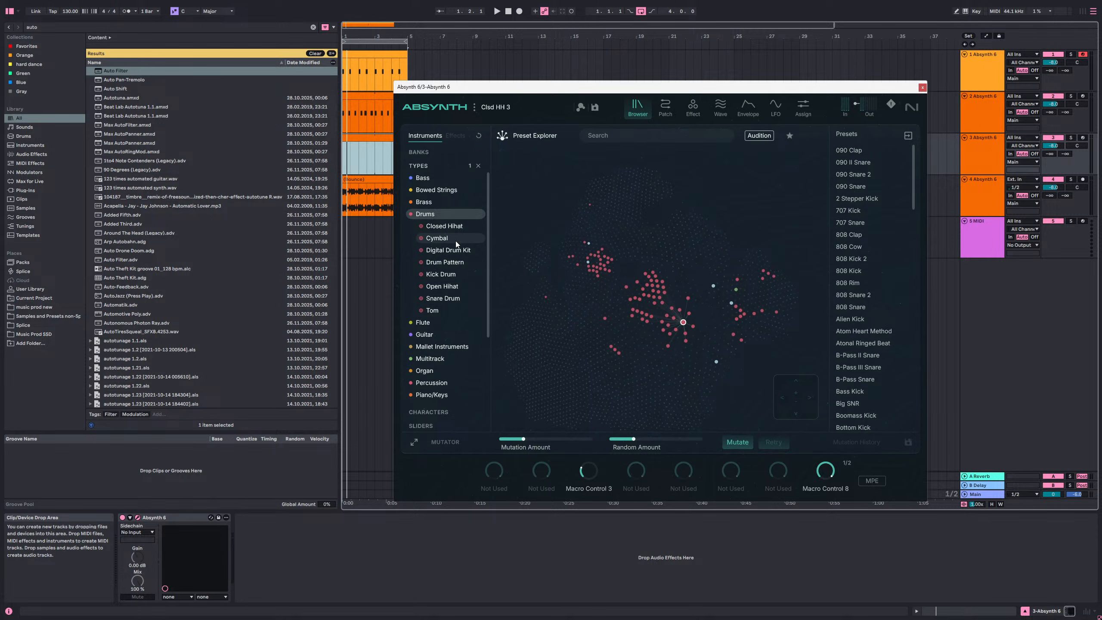
left_click(447, 226)
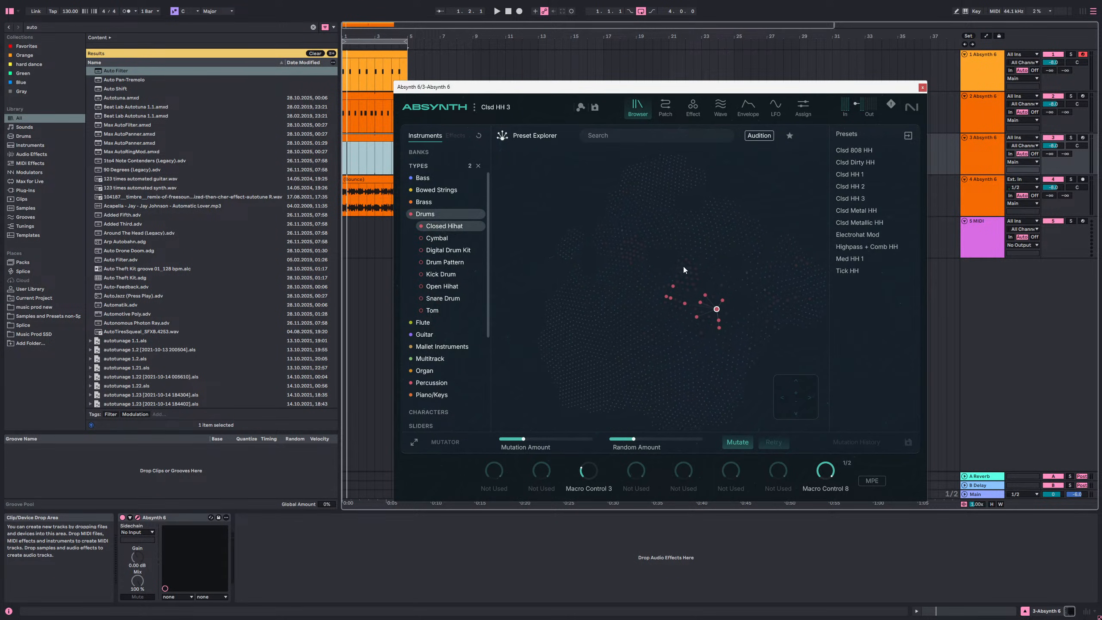
- Audition several closed hi-hat presets in the Preset Explorer, load Clsd Metallic HH and close the plug-in window
left_click(736, 315)
left_click(738, 309)
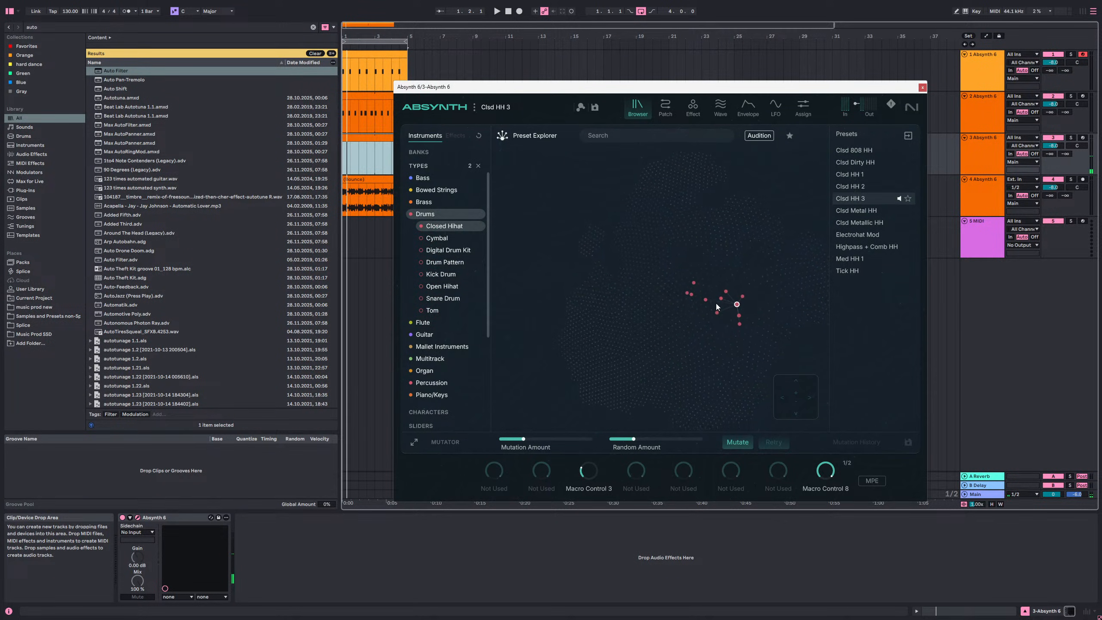
left_click(724, 289)
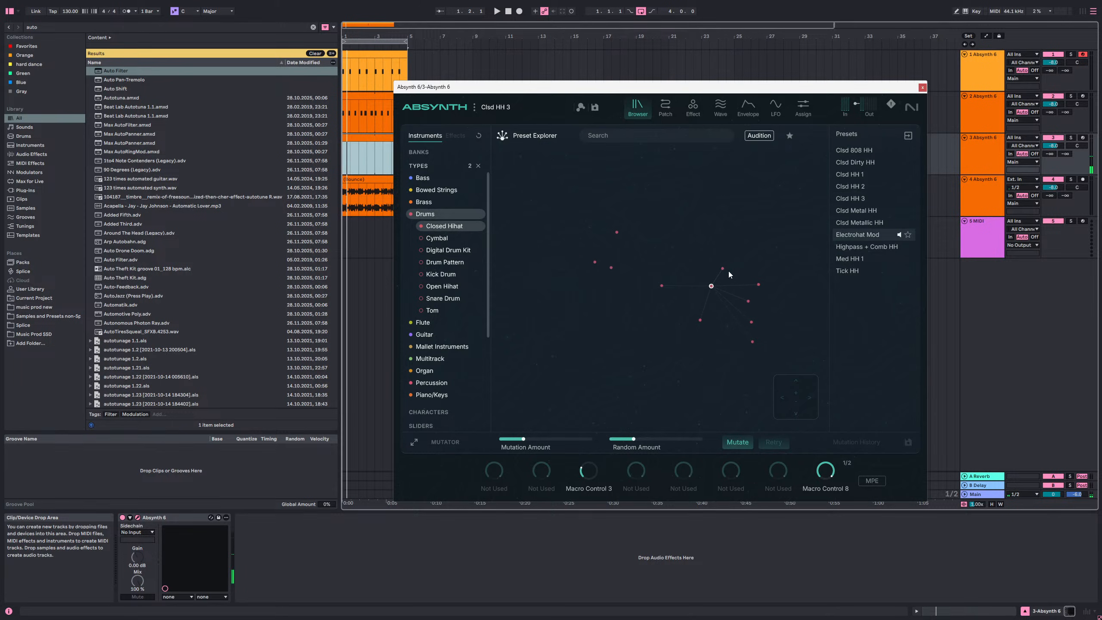
left_click(709, 280)
left_click(700, 293)
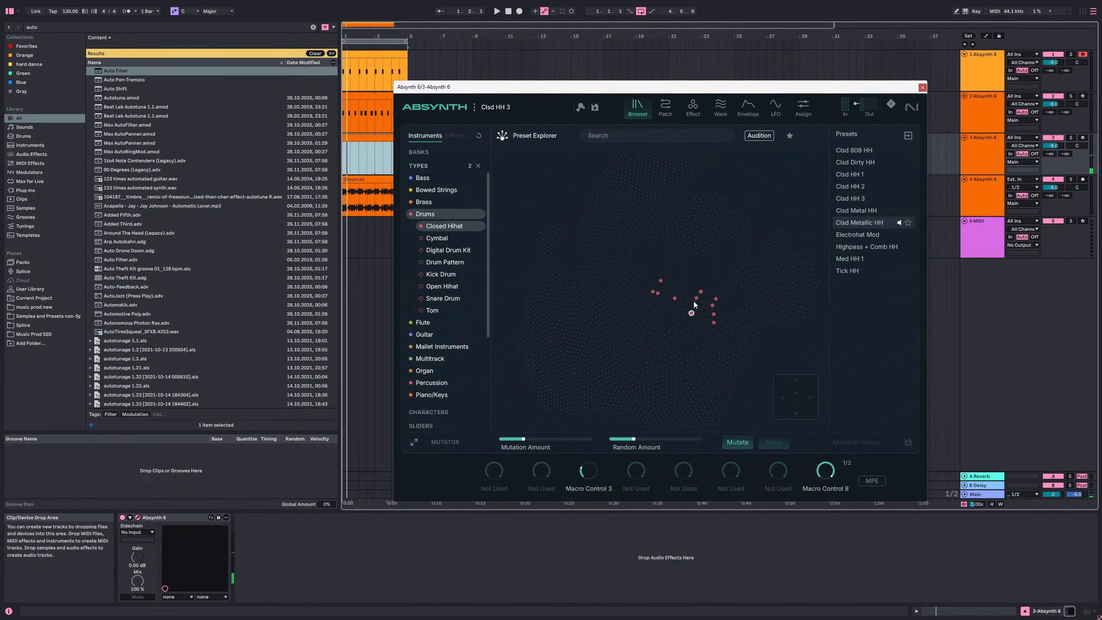
left_click(849, 219)
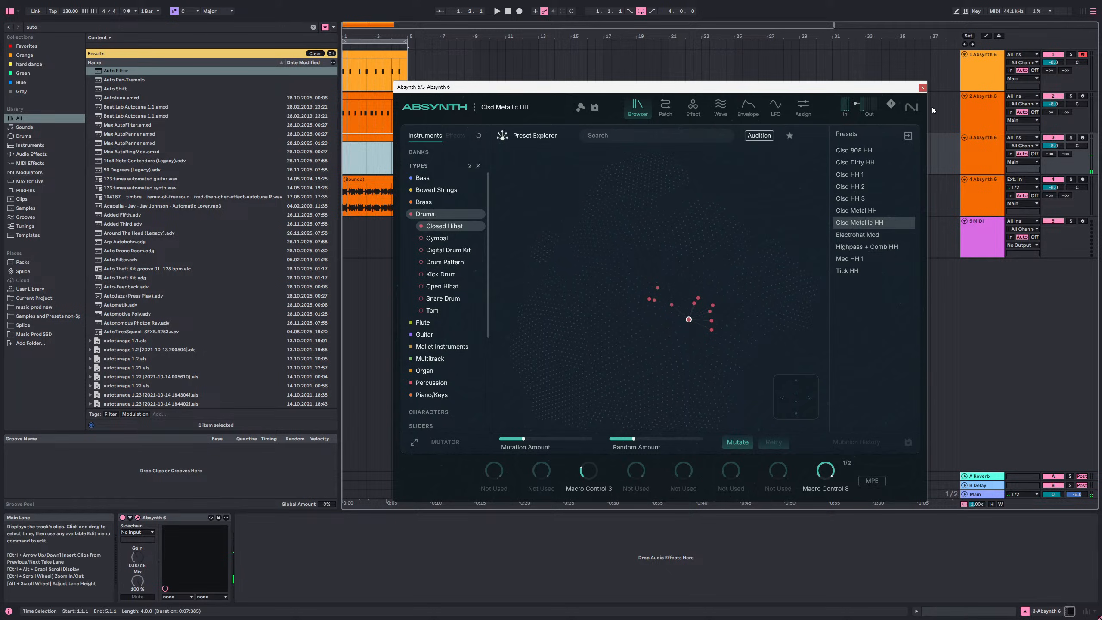
left_click(923, 87)
- Open the emptied hi-hat clip, set the grid to 1/8 and add a C3 note at 1.1.3 during playback
double_click(368, 138)
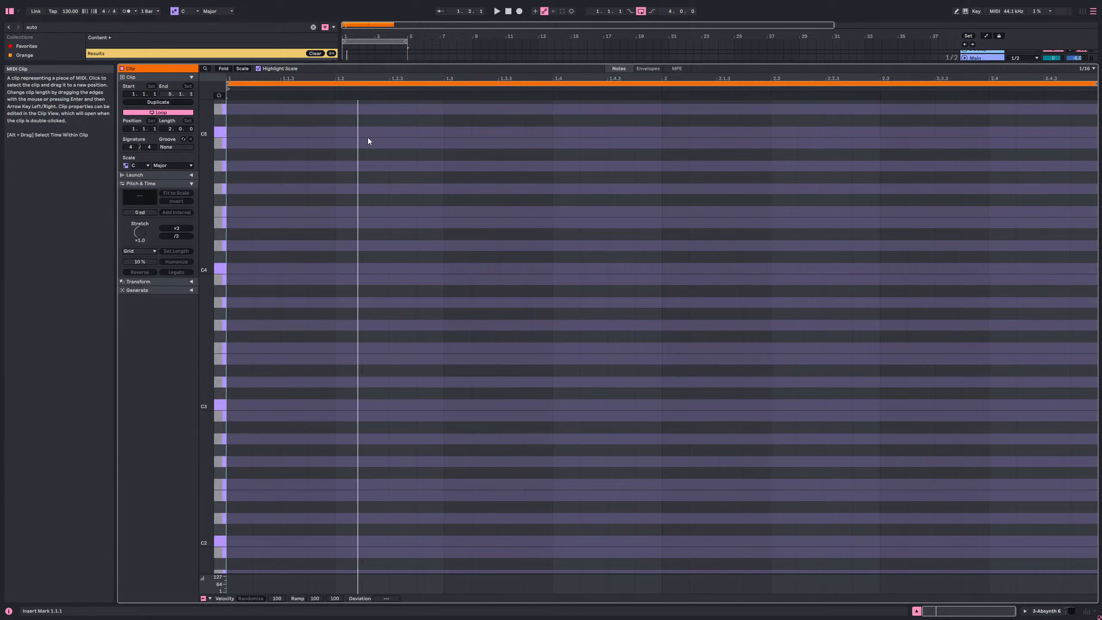
right_click(389, 337)
left_click(426, 287)
key("space")
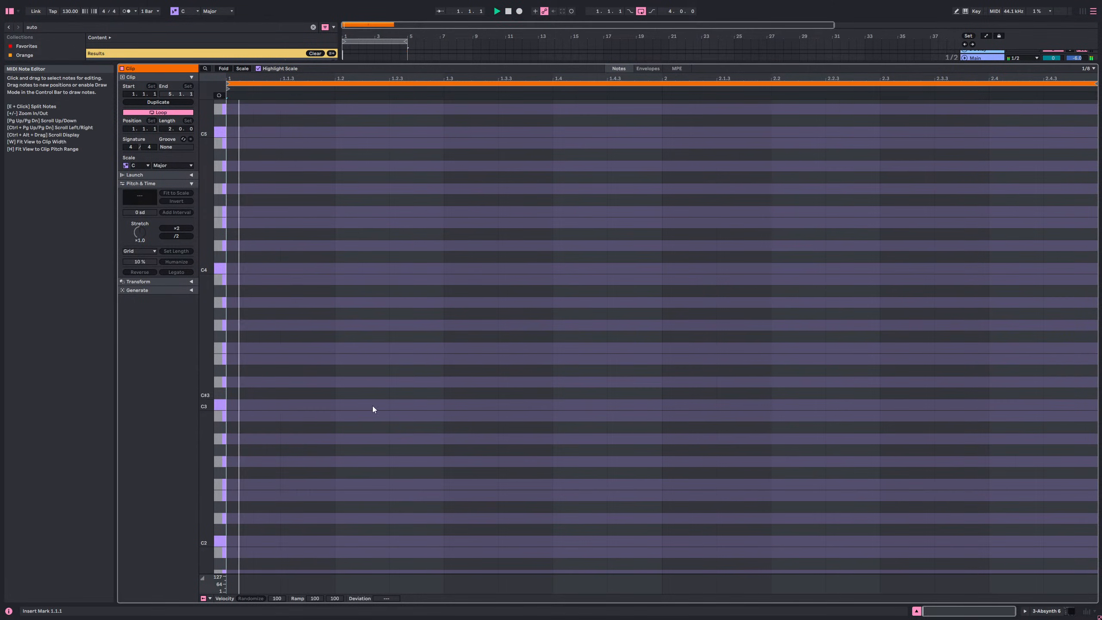
double_click(304, 404)
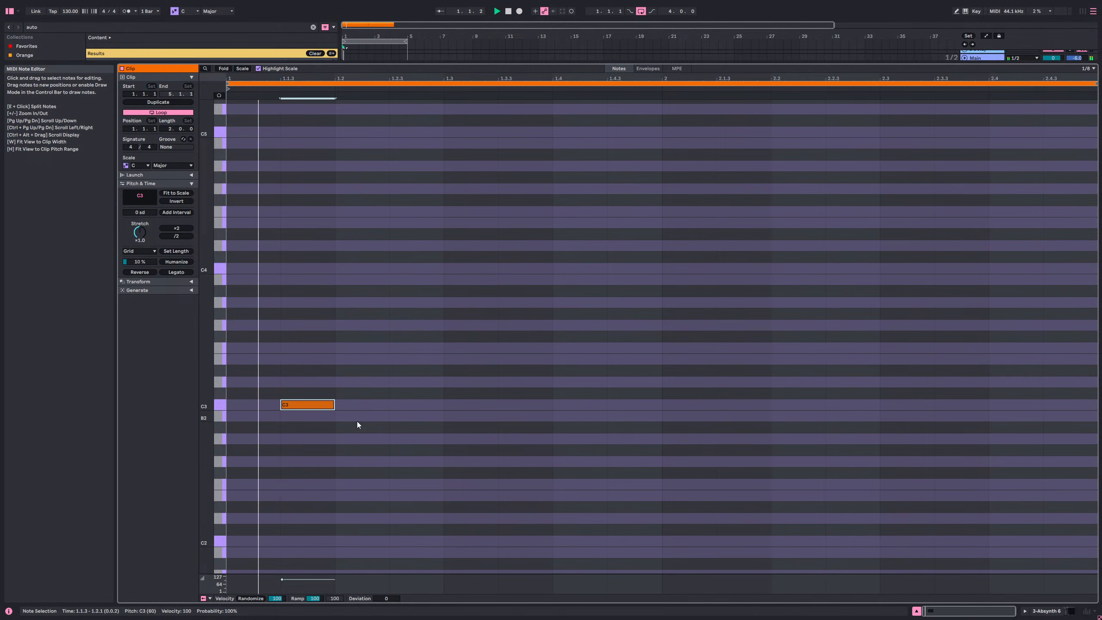
key("Left")
key("Right")
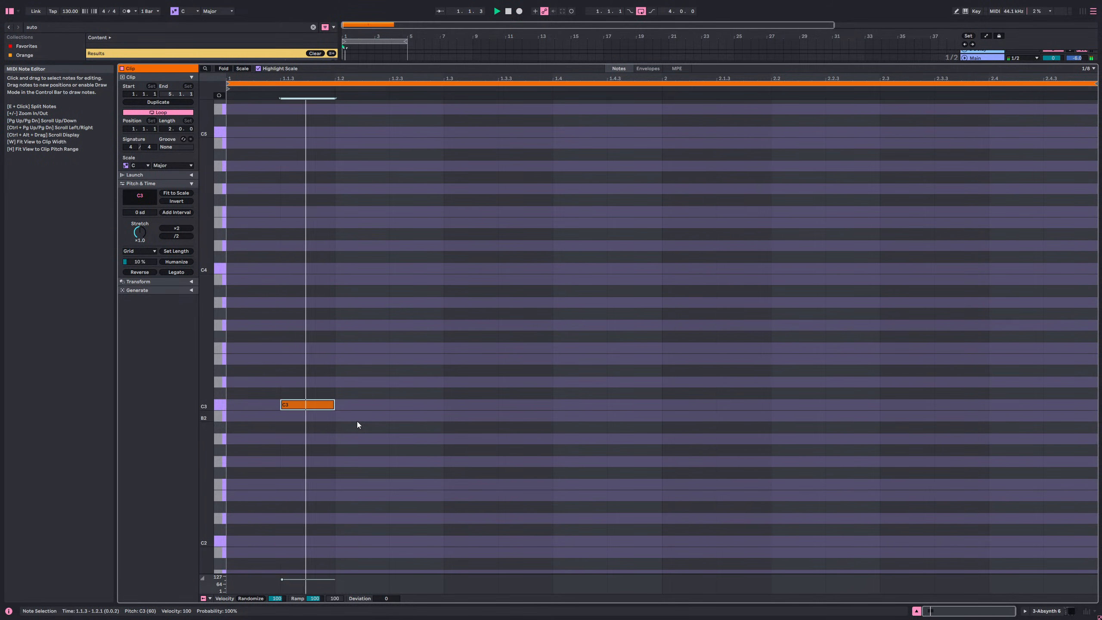
- Duplicate the C3 note onto the remaining offbeats of bar 1 at 1.2.3, 1.3.3 and 1.4.3, and play the result
key("ctrl+d")
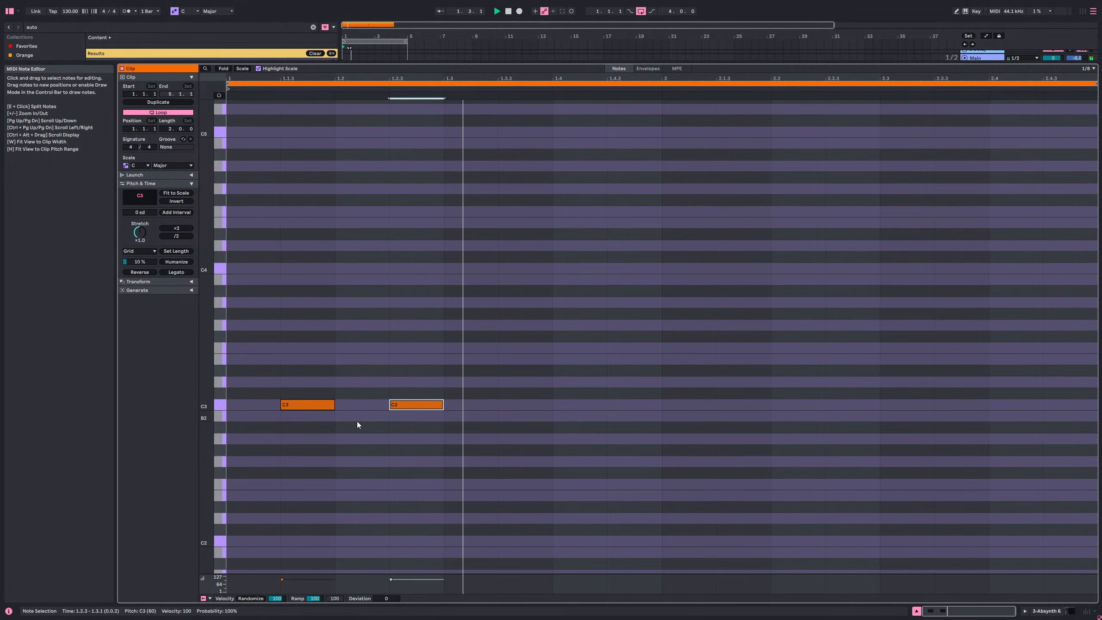
key("ctrl+d")
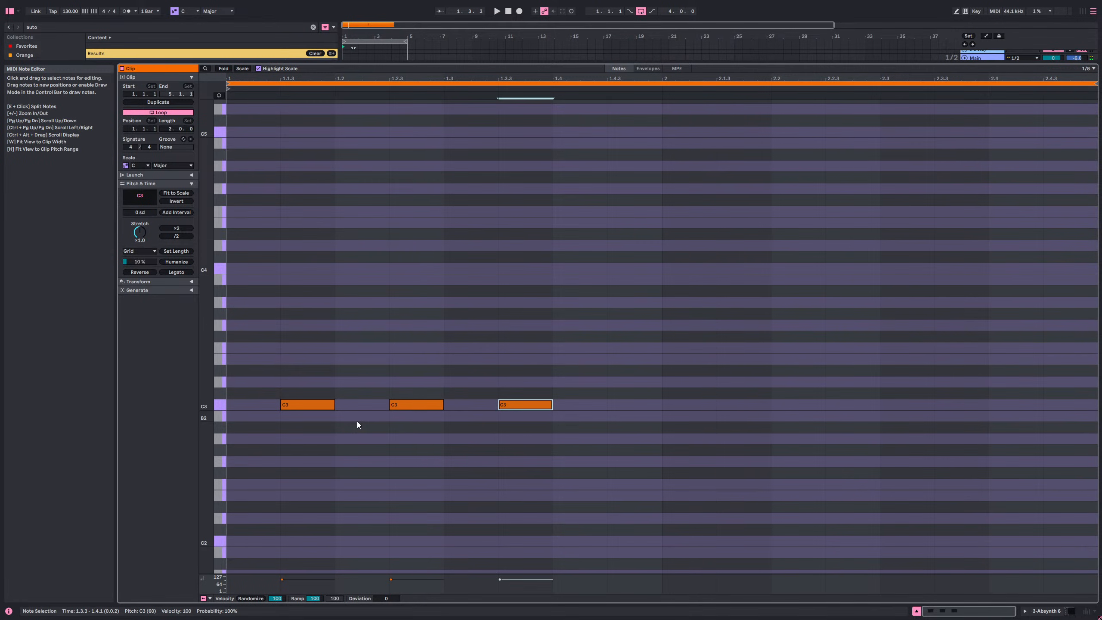
key("space")
key("ctrl+d")
key("Right")
key("space")
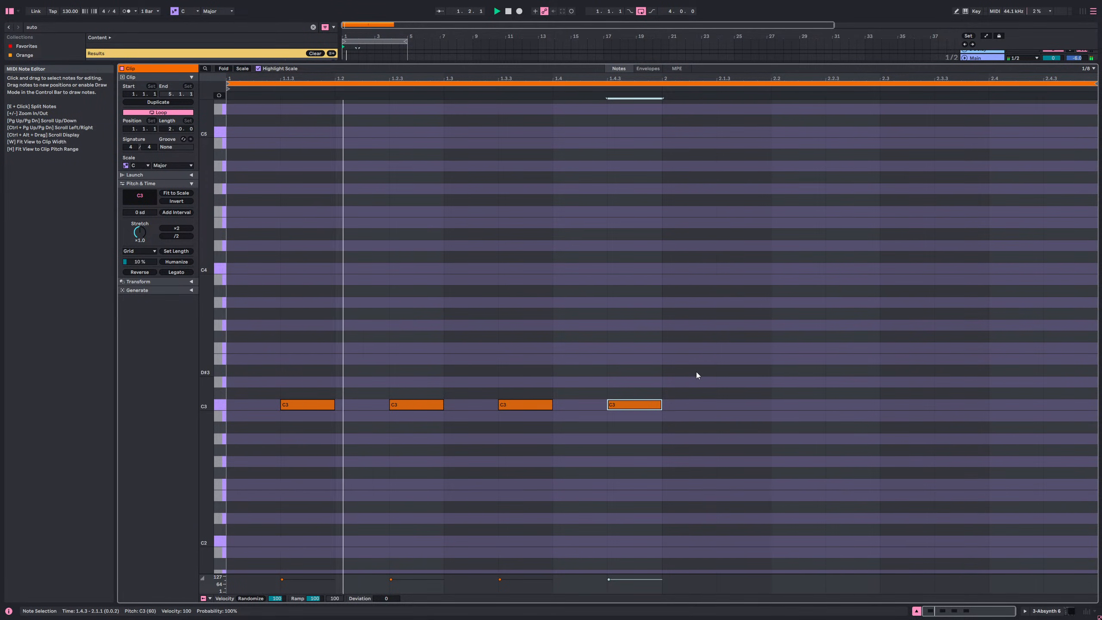
- Continue the offbeat C3 notes through bar 2 at 2.1.3, 2.2.3, 2.3.3 and 2.4.3, then return to the arrangement
key("ctrl+d")
key("Right")
key("ctrl+d")
key("Right")
key("ctrl+d")
key("Right")
key("ctrl+d")
key("Right")
key("shift+Tab")
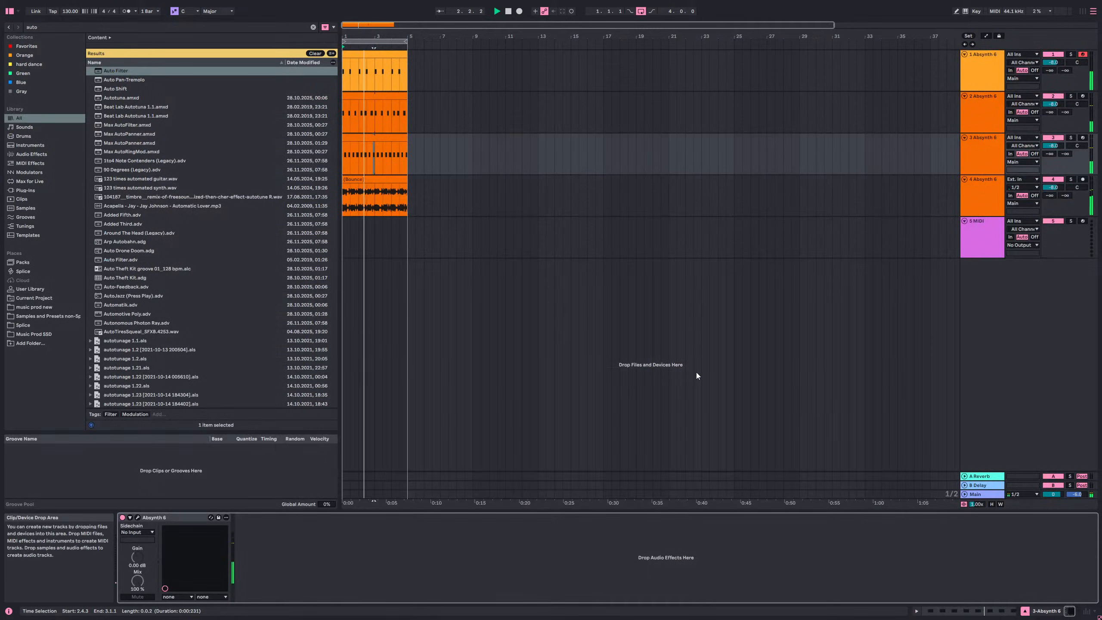
- Deactivate the C3 note at 1.2.3 in the hi-hat clip and listen to the pattern in the arrangement
double_click(364, 138)
key("space")
left_click(455, 343)
key("0")
key("space")
key("shift+Tab")
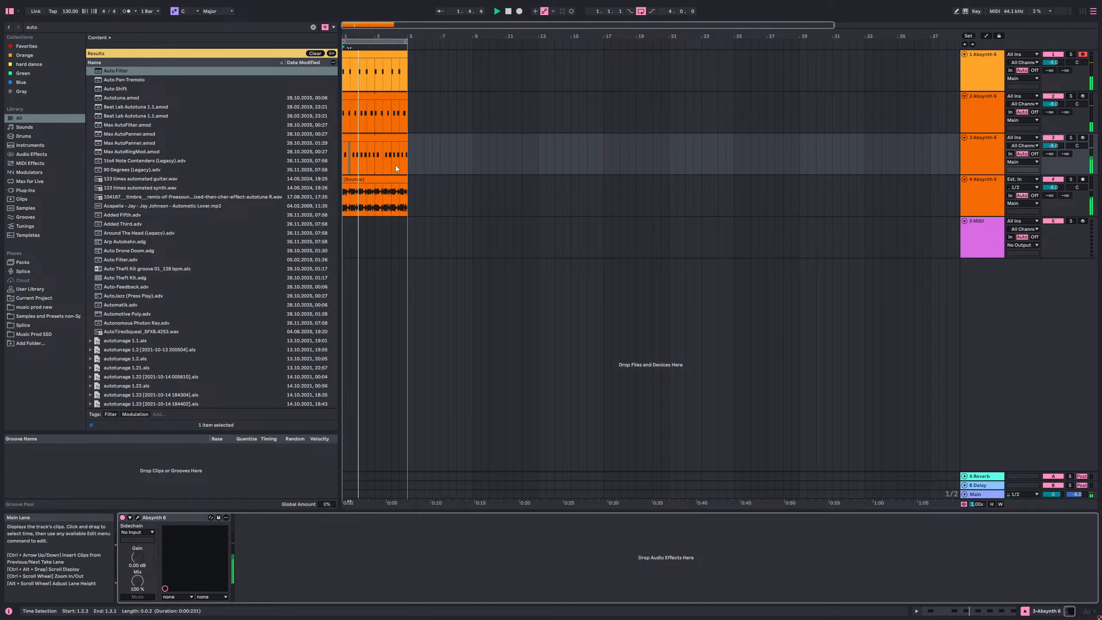
- Deactivate the C3 note at 2.2.3 in the hi-hat clip on track 3 and return to the arrangement
double_click(396, 169)
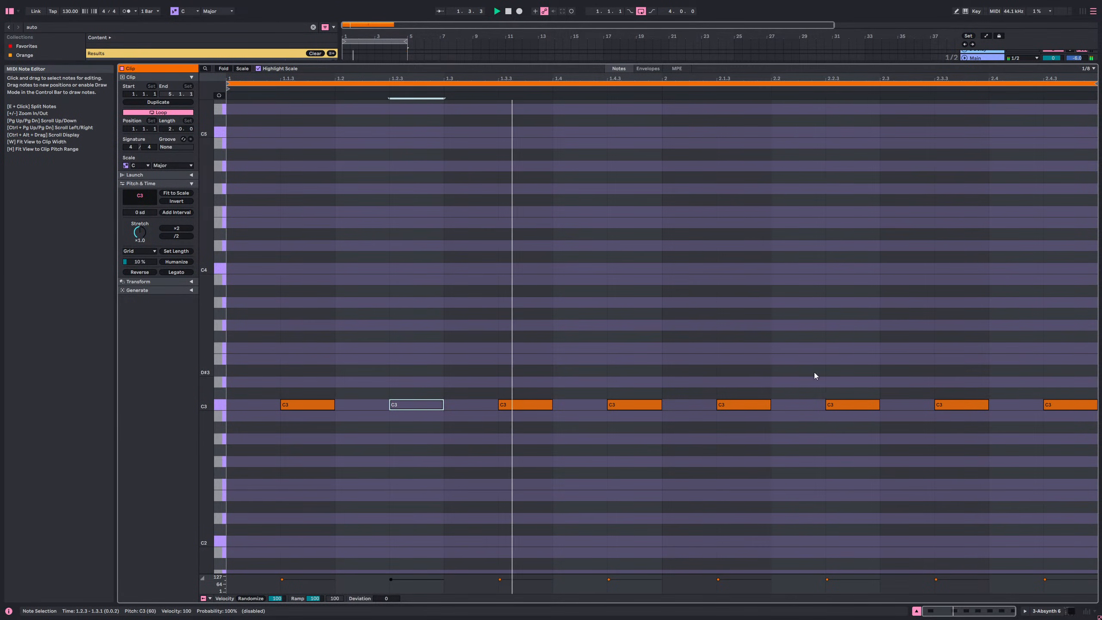
left_click(841, 405)
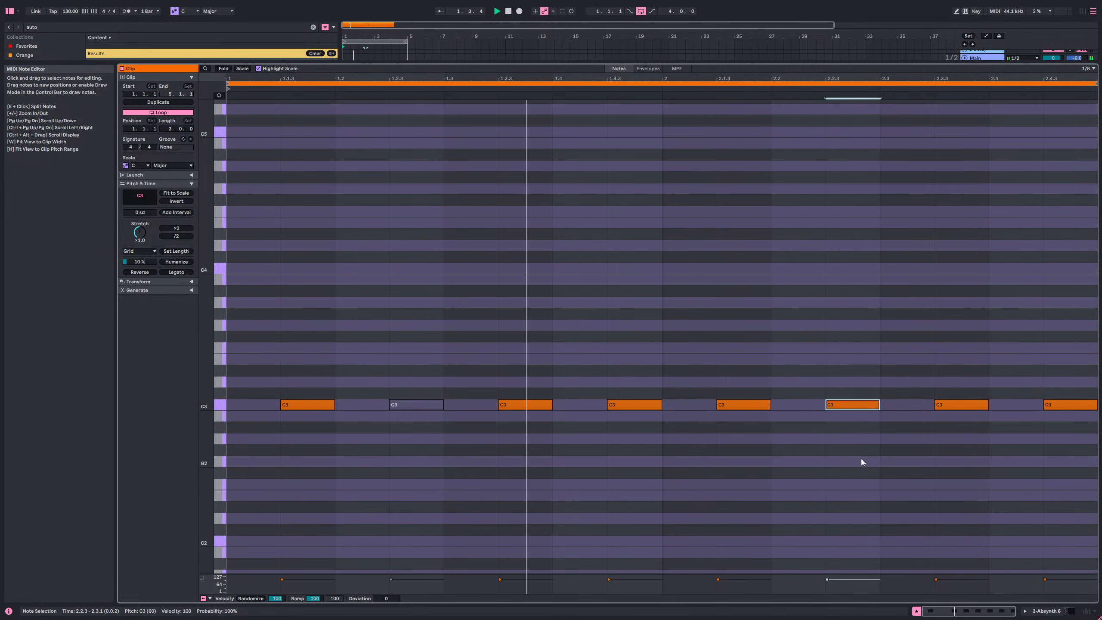
key("0")
key("shift+Tab")
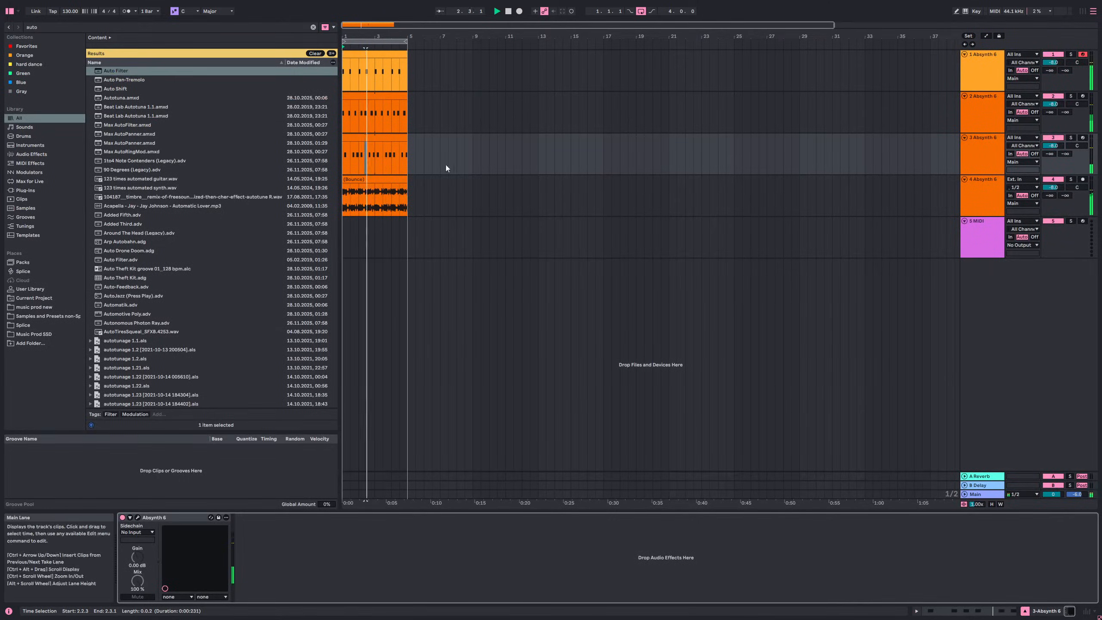
- Add a 1/16 C3 note to the clip on track 2 and place it at 1.3.2 during playback
double_click(396, 98)
double_click(317, 408)
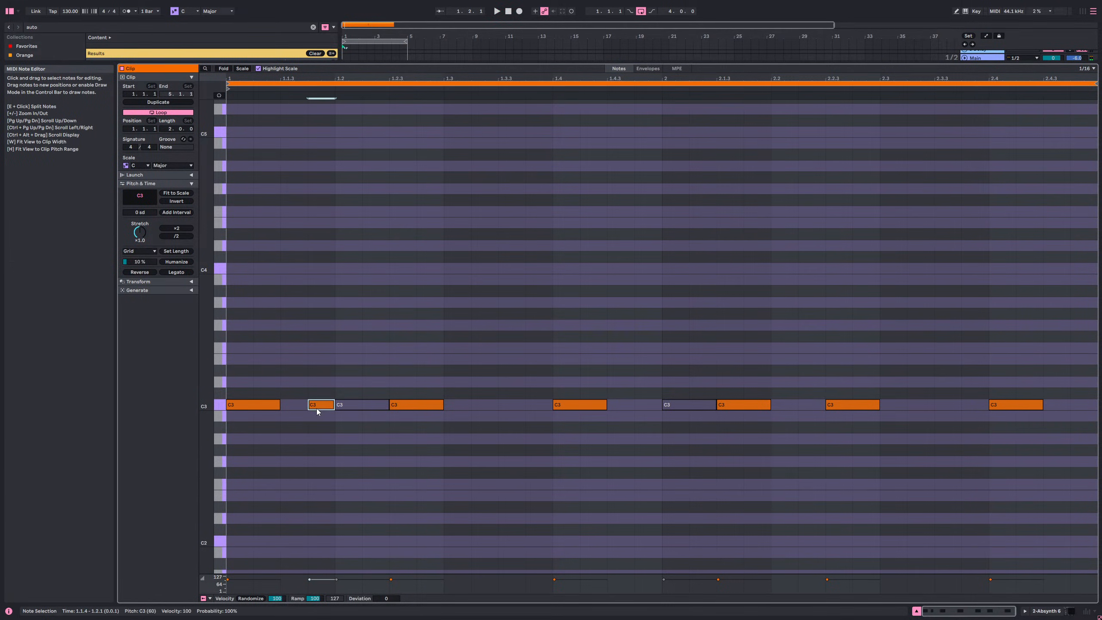
key("Right")
key("Right")
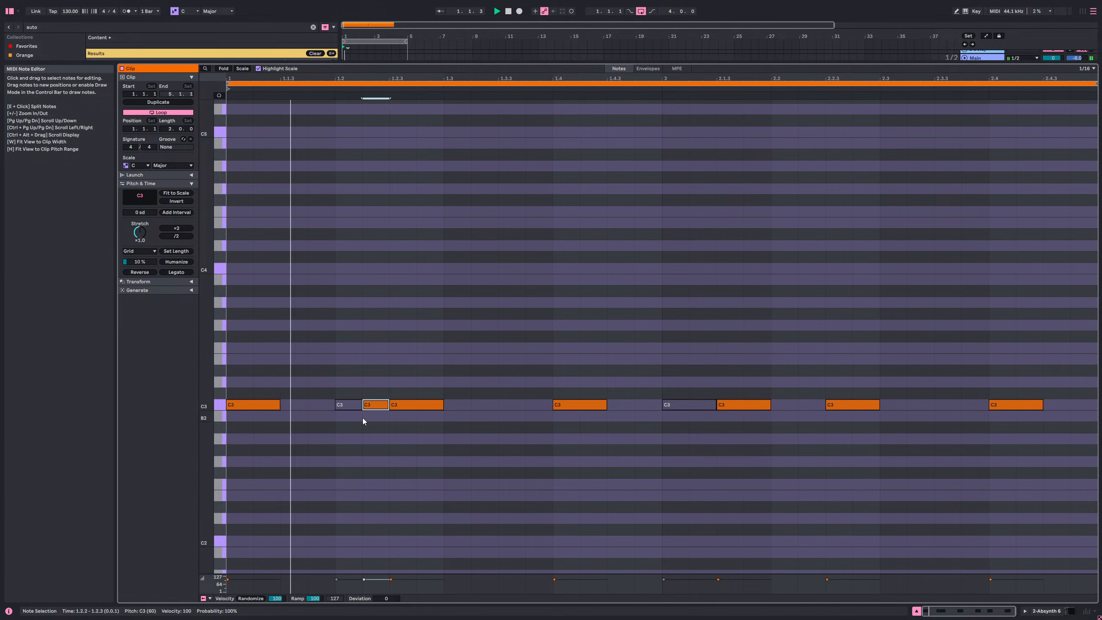
key("Right")
key("Right")
key("Right")
key("Right")
key("space")
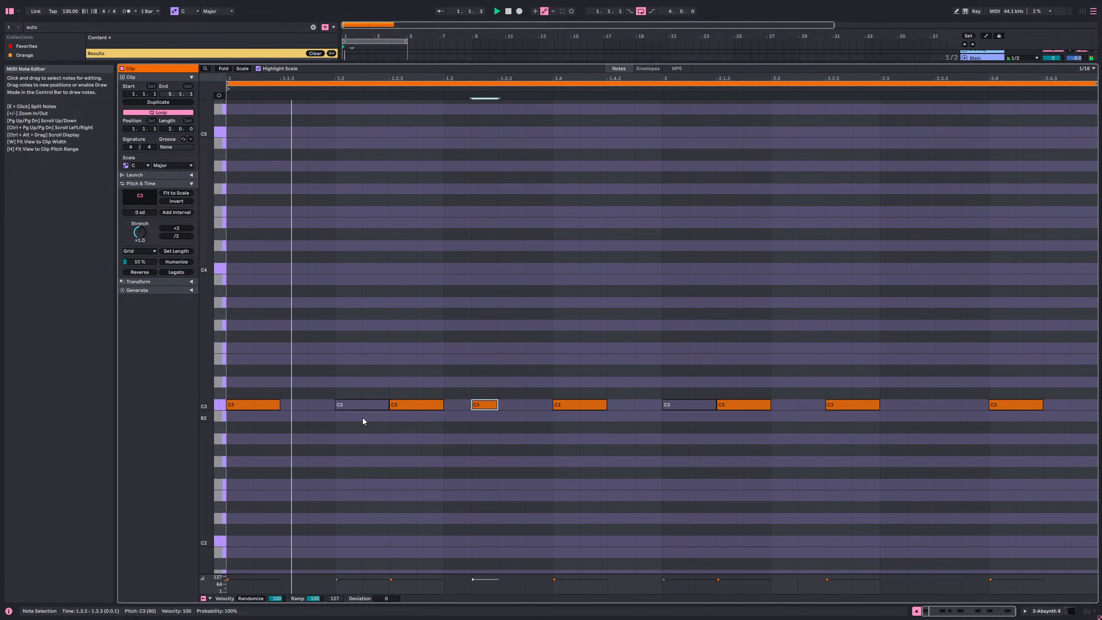
- Duplicate the short C3 note at 1.3.2 to 2.1.2 while listening to the pattern
key("Right")
key("Right")
key("Right")
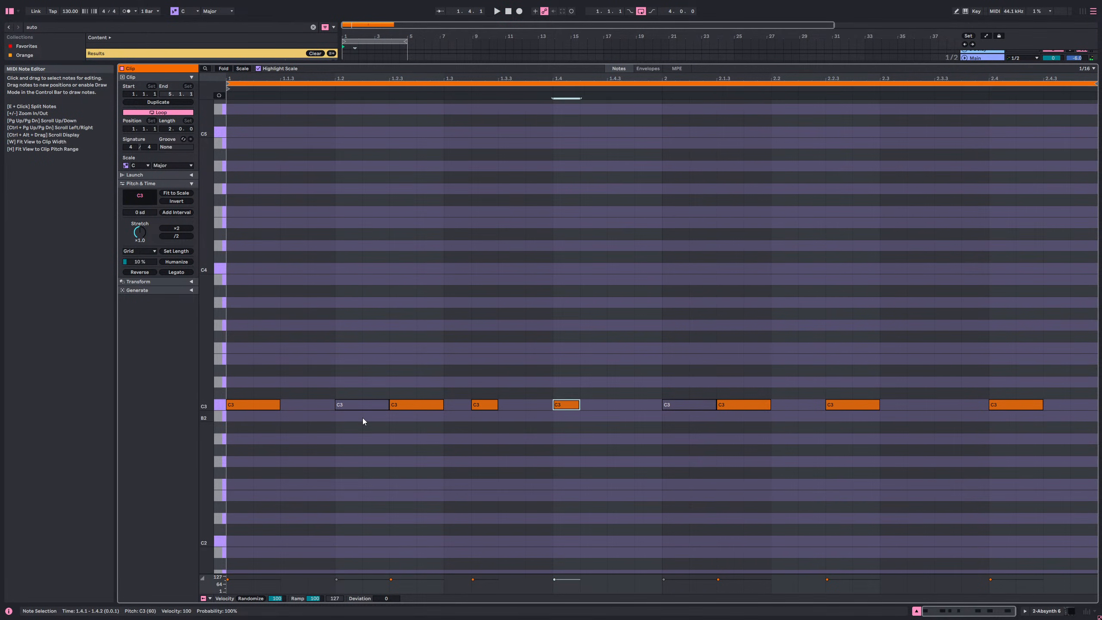
key("Right")
key("Right")
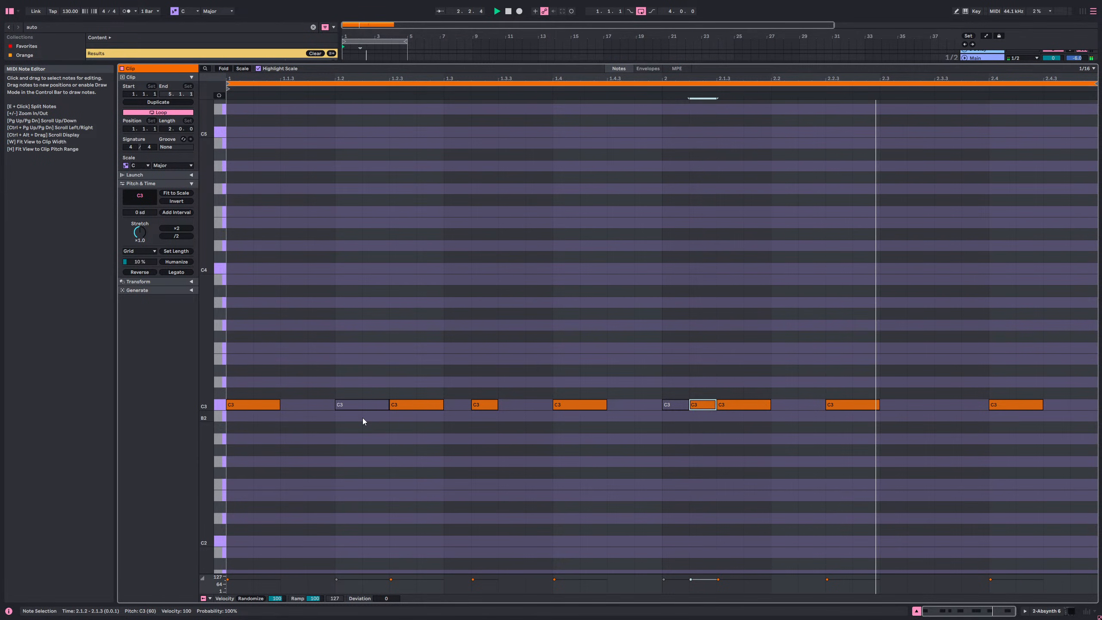
- Duplicate the short C3 note once more to 2.3.2 and return to the arrangement
key("Right")
key("Right")
key("Right")
key("Right")
key("Right")
key("Right")
key("Right")
key("Right")
key("Right")
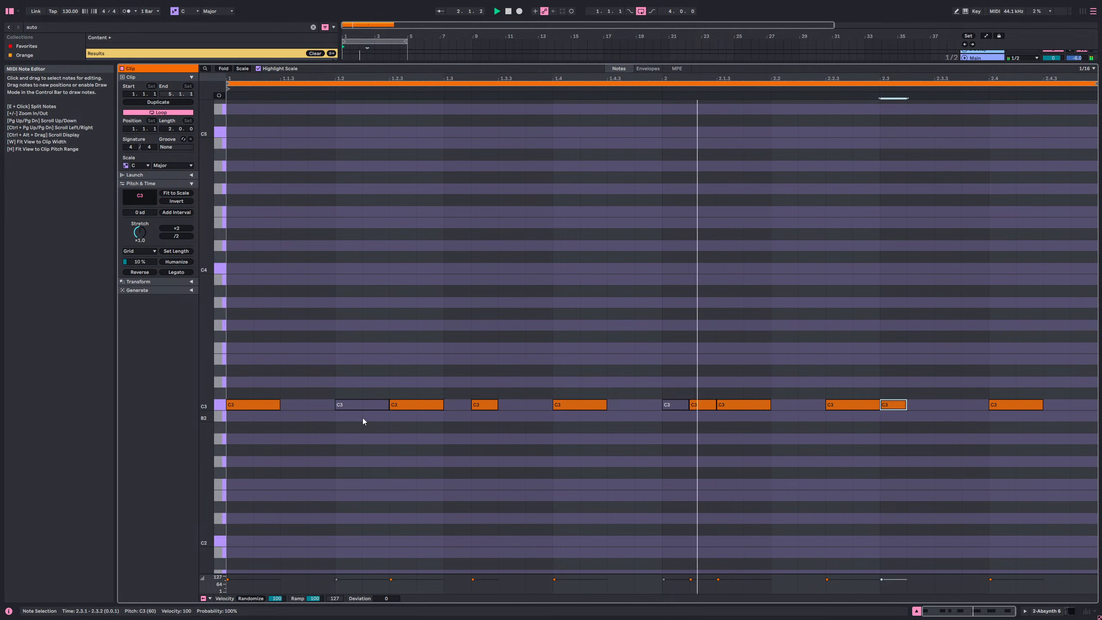
key("Left")
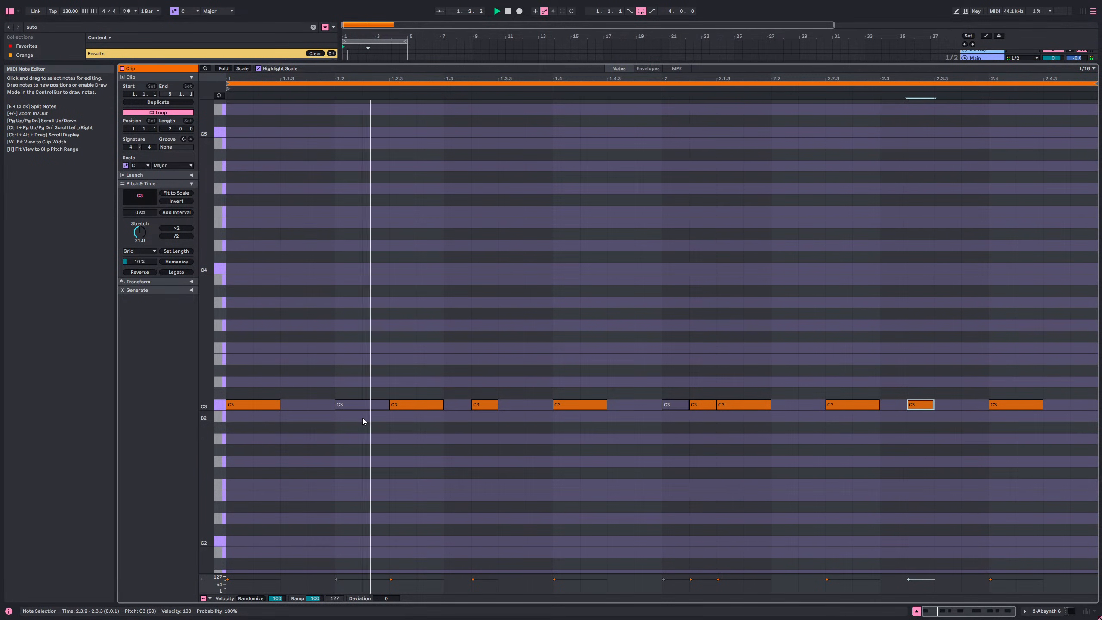
key("shift+Tab")
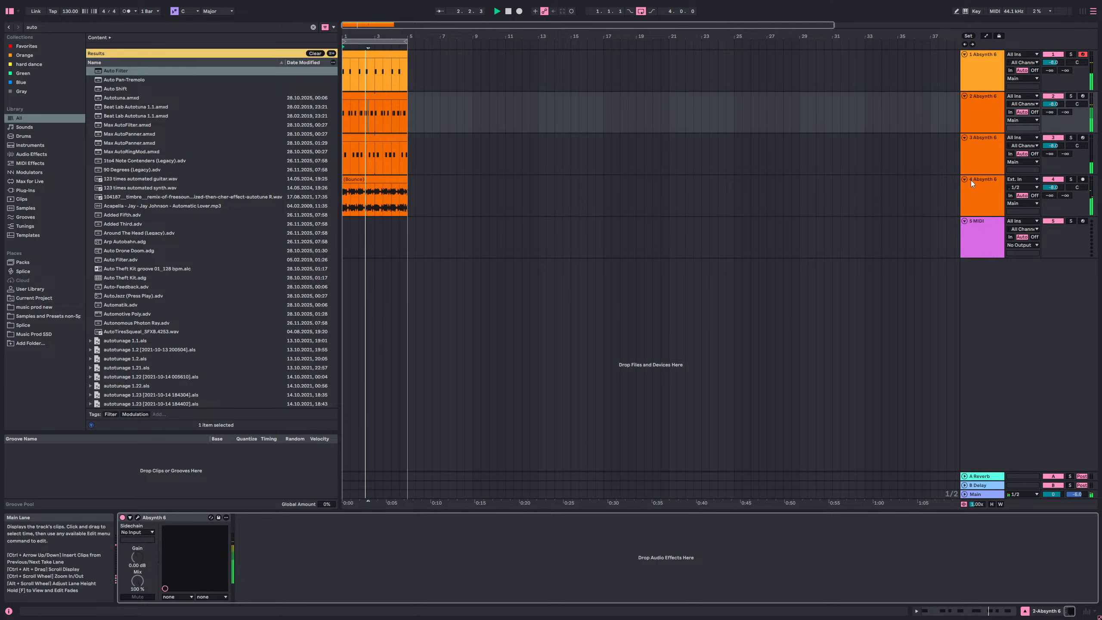
- Open the Absynth 6 instrument on track 3 and view its closed hi-hat presets as a table and in the explorer map
left_click(970, 164)
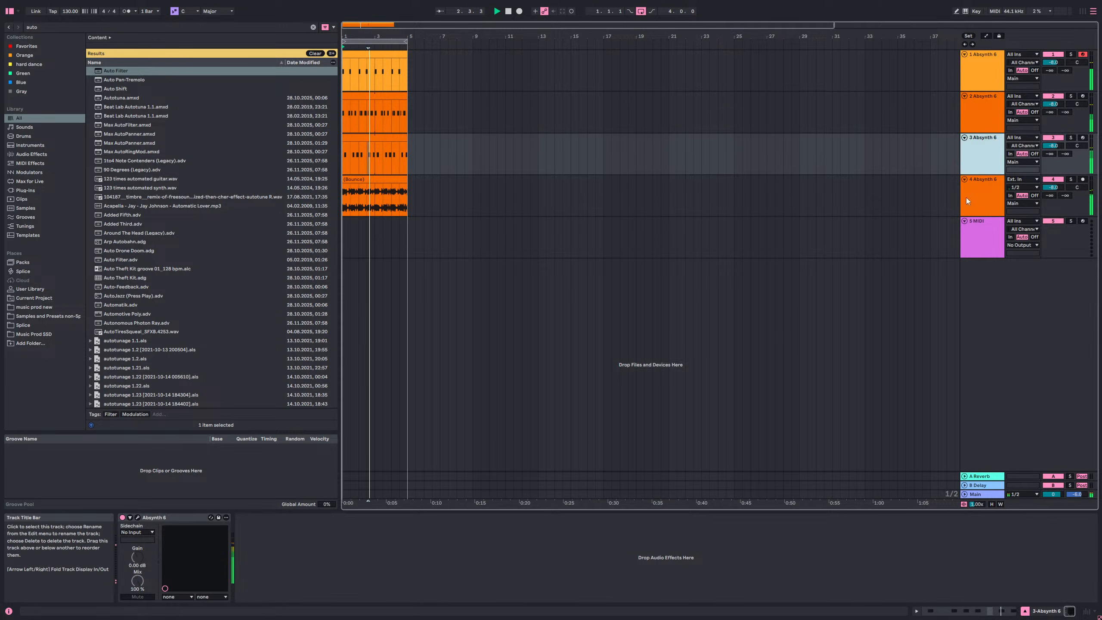
left_click(142, 517)
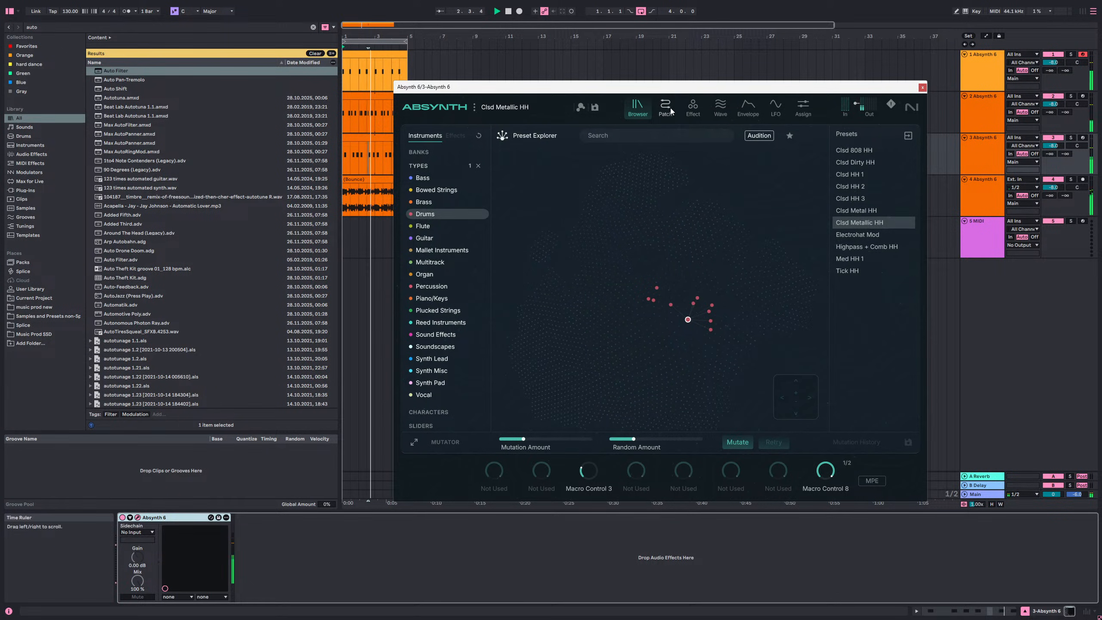
left_click(543, 138)
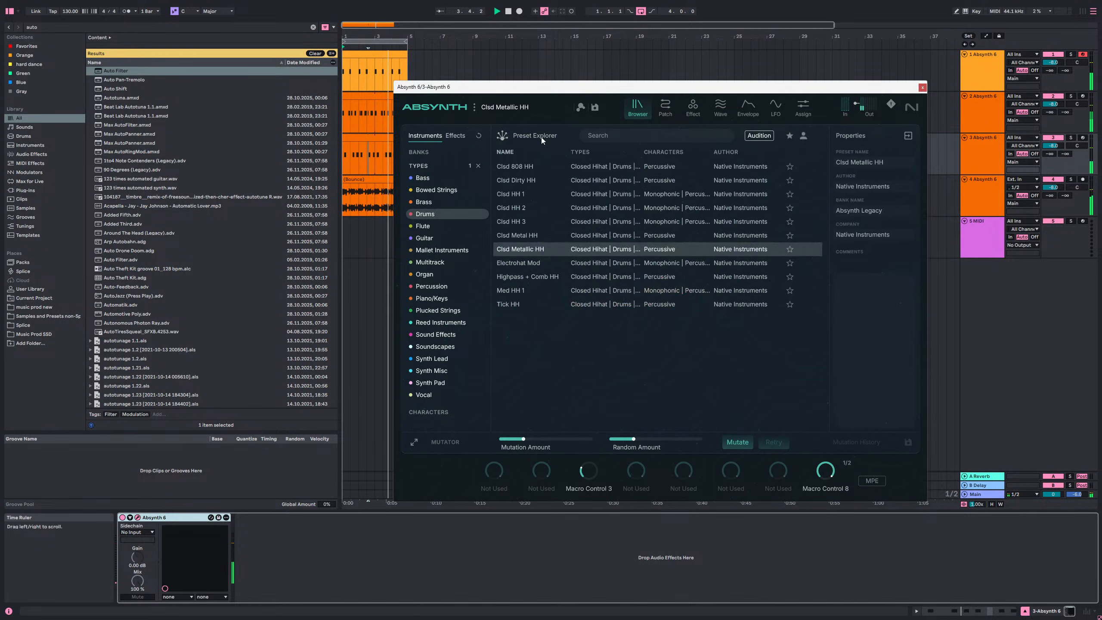
left_click(541, 137)
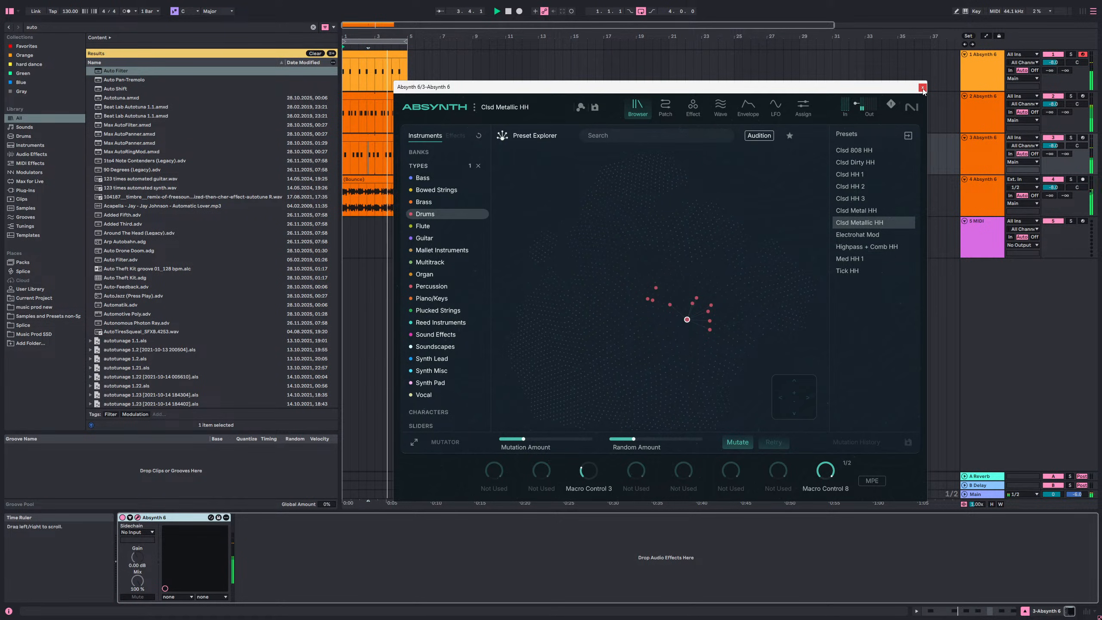
- Open the bounced drum clip on track 4, change its transient loop mode, try its pitch control and return to the arrangement
double_click(361, 183)
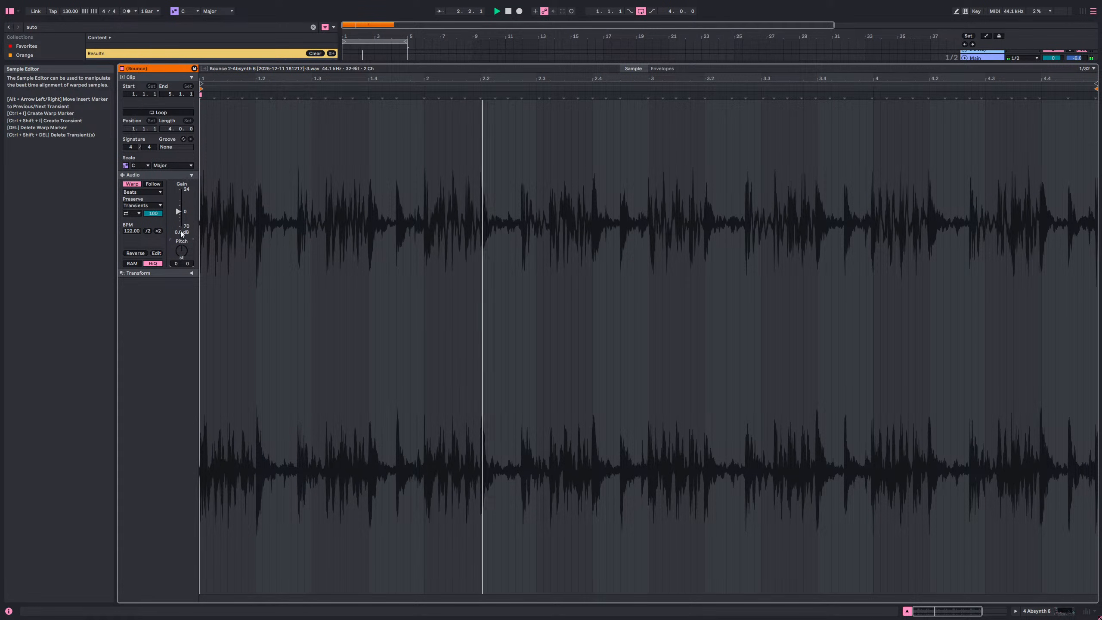
left_click_drag(185, 248, 185, 251)
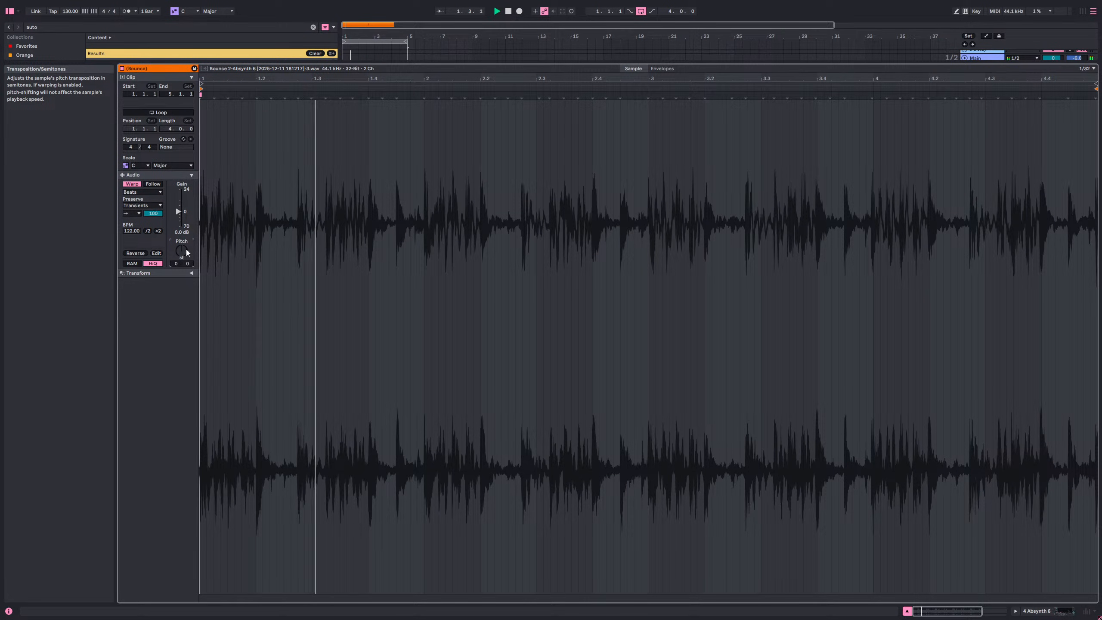
key("shift+Tab")
left_click(385, 180)
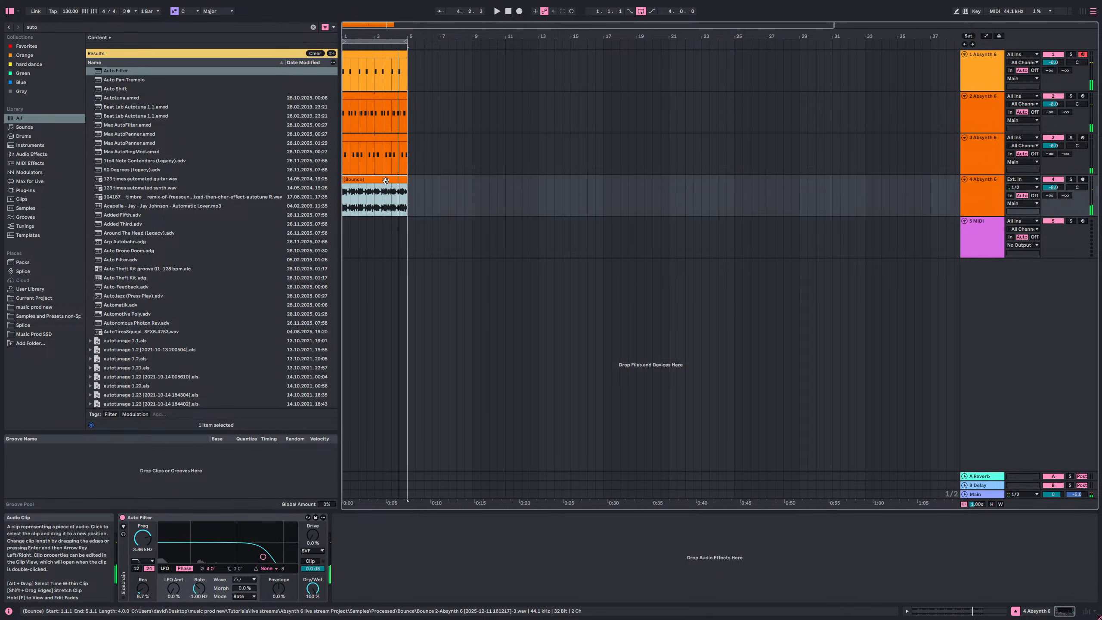
- Mute and unmute the bounced track 4 for comparison, and delete the empty MIDI track below it
left_click(1054, 180)
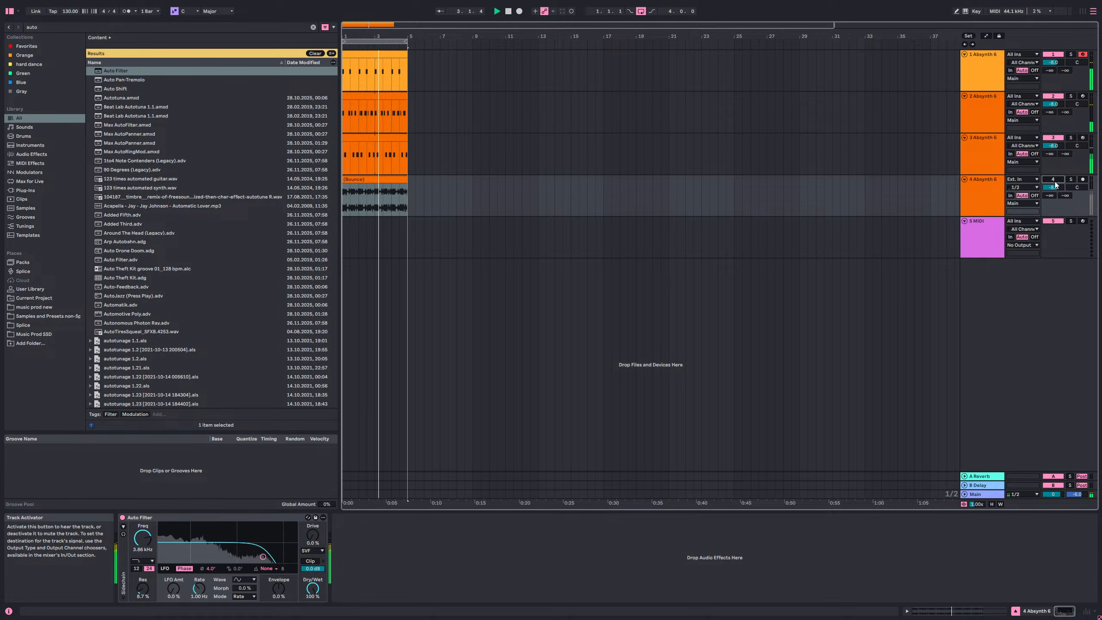
left_click(1054, 180)
left_click(971, 237)
key("Delete")
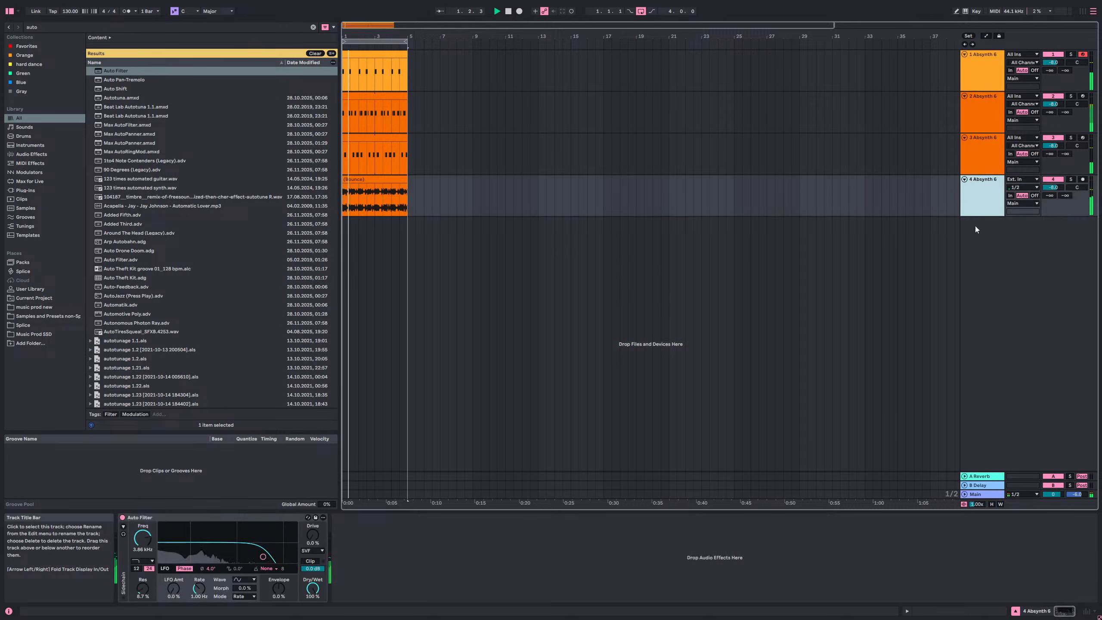
- Add EQ Eight after the Auto Filter on track 4 and set its first band as a low cut at 290 Hz
key("ctrl+f")
type("eq")
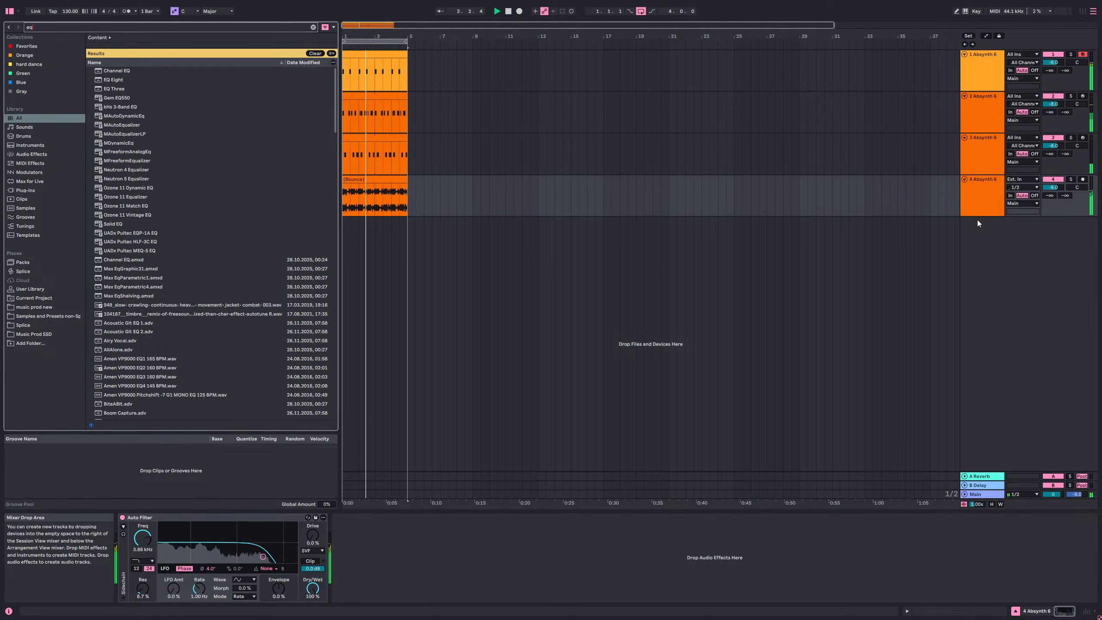
key("Down")
key("Down")
key("Return")
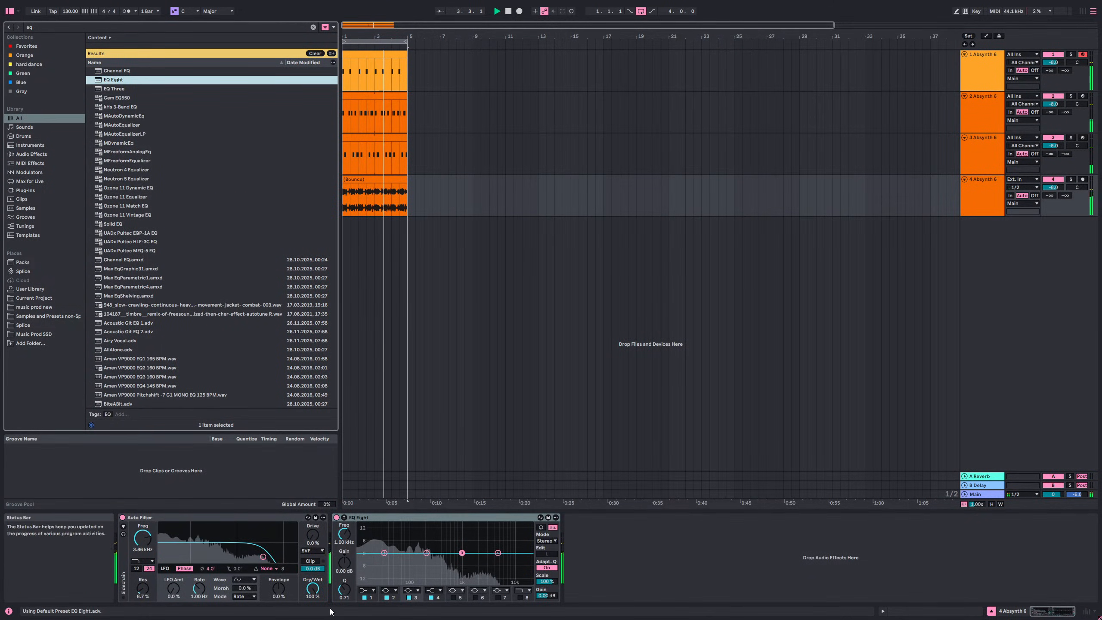
left_click(368, 591)
left_click(369, 540)
left_click_drag(347, 543, 347, 517)
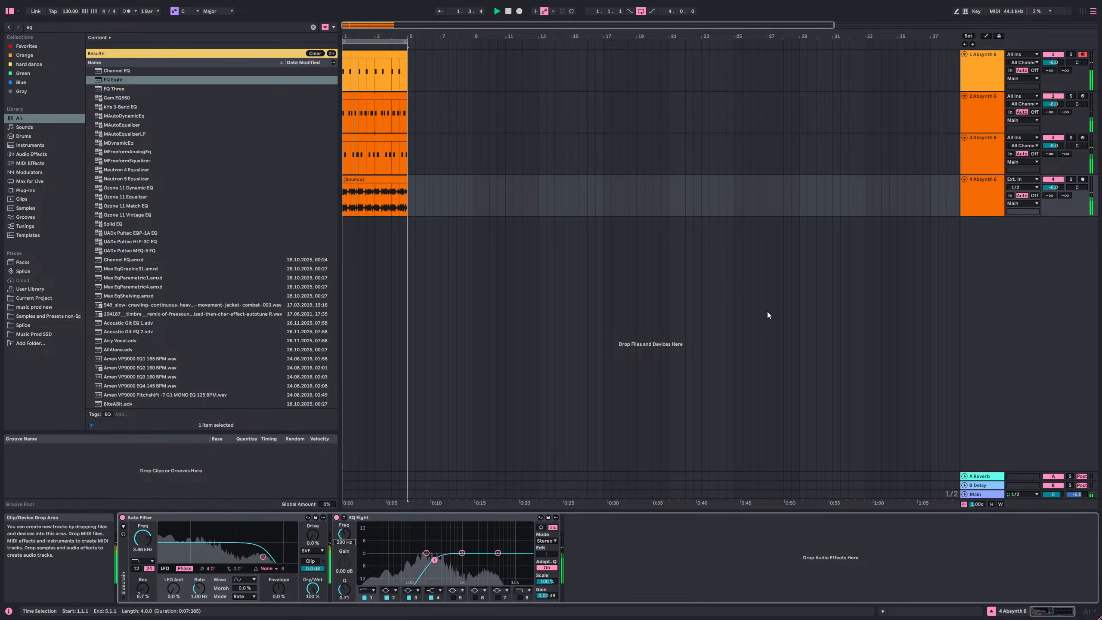
- Insert a new MIDI track below the bounced track and color it yellow
left_click(975, 204)
key("ctrl+shift+t")
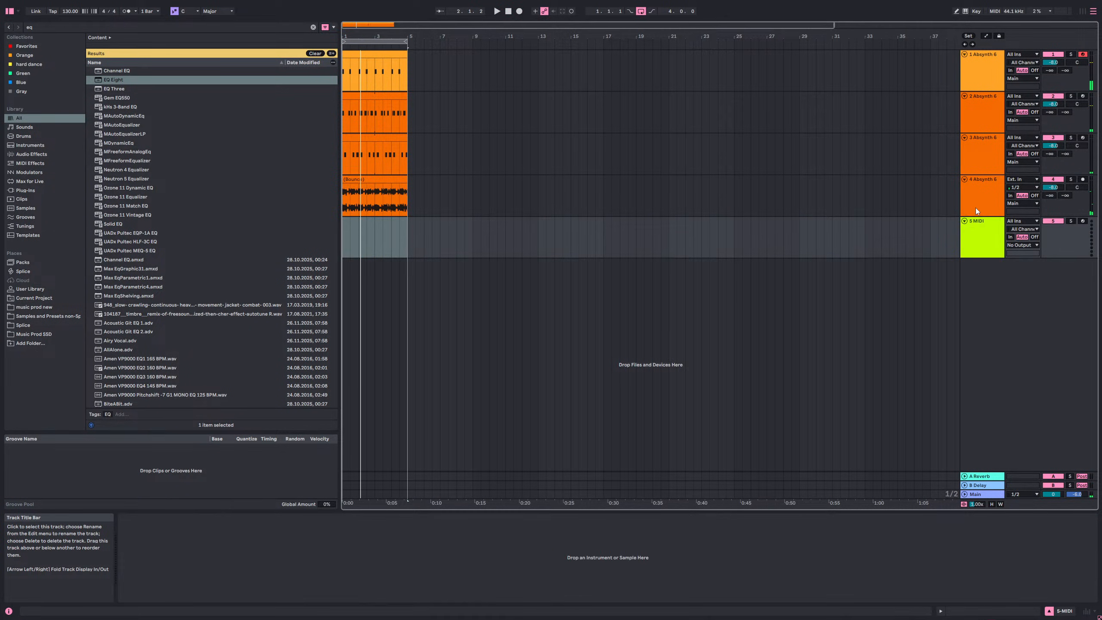
right_click(979, 229)
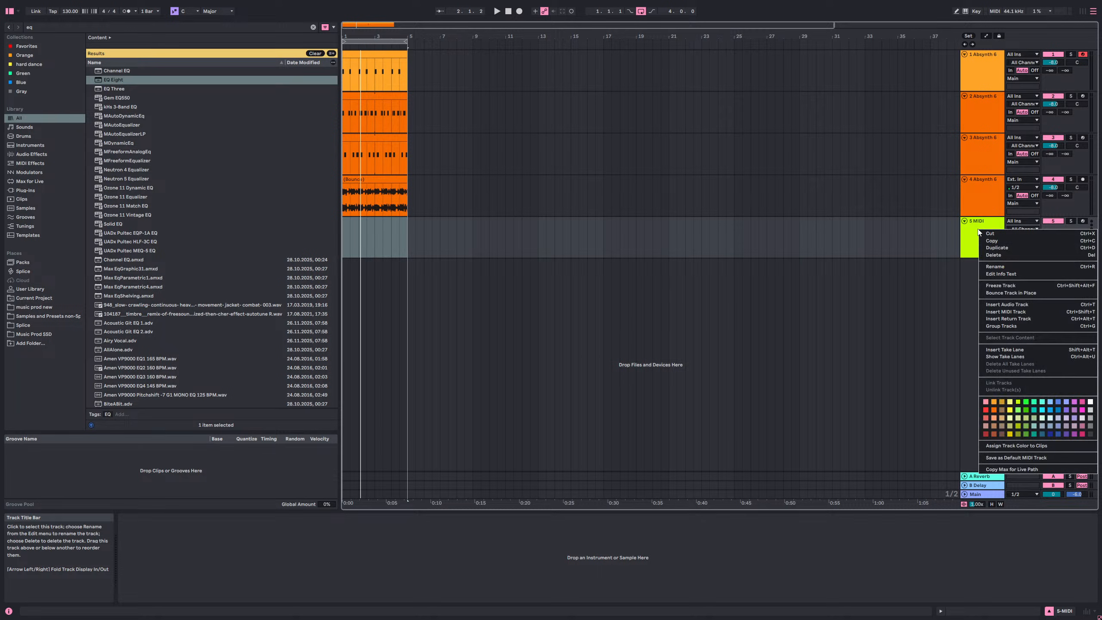
left_click(1013, 410)
- Find Absynth 6 in the browser and load it on the yellow MIDI track
key("ctrl+f")
type("absyn")
key("Down")
key("Down")
key("Down")
key("Down")
key("Down")
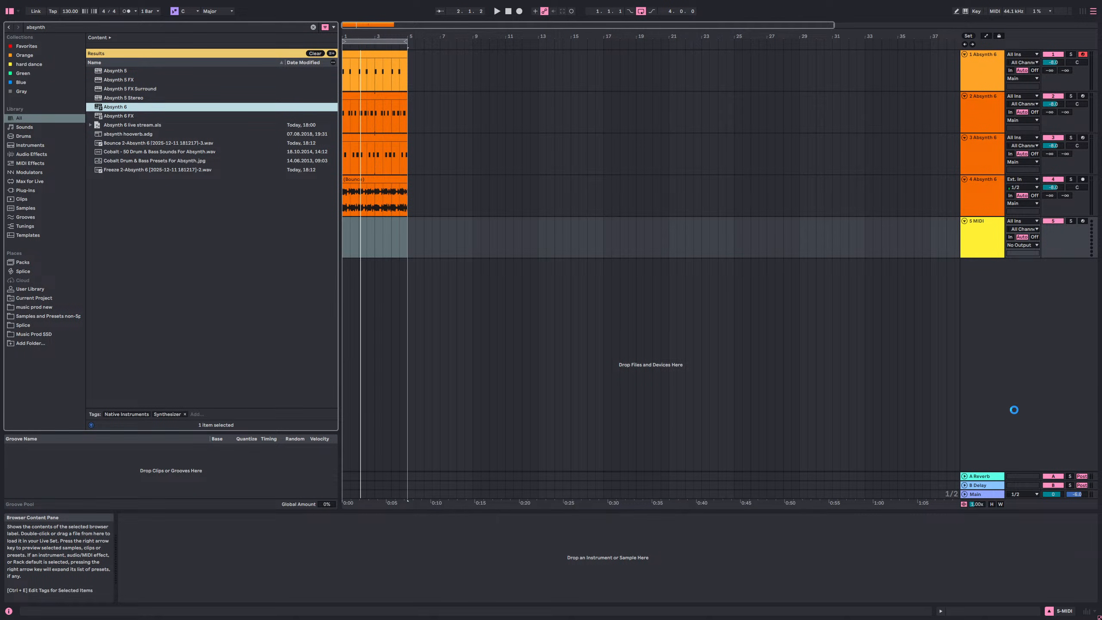
key("Return")
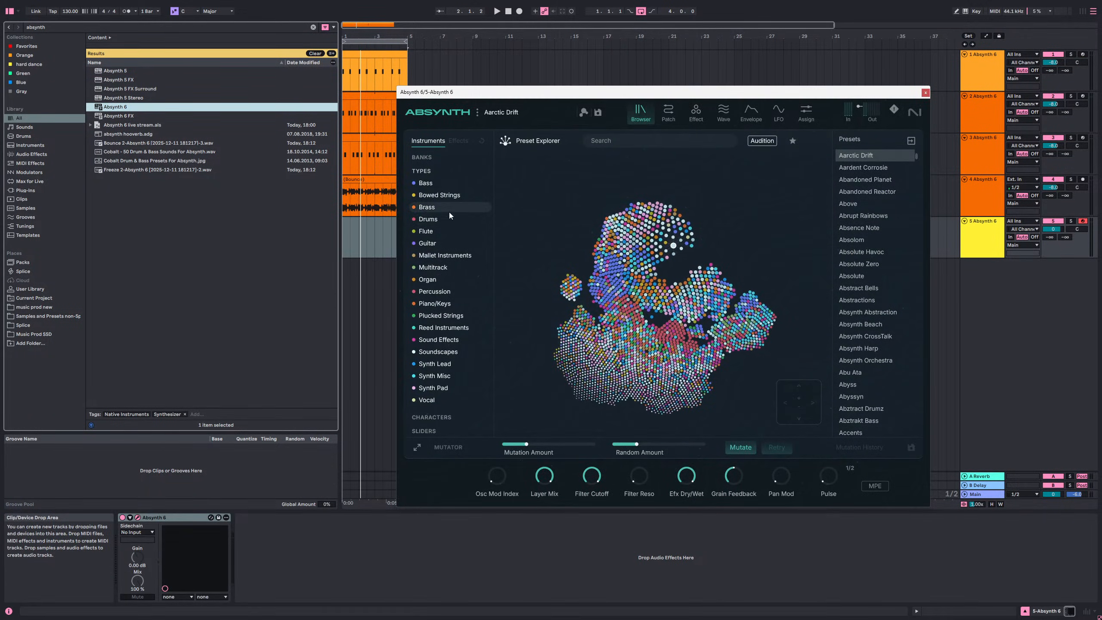
- Filter the Absynth presets by the Bass type and its Bass Line subtype
left_click(444, 206)
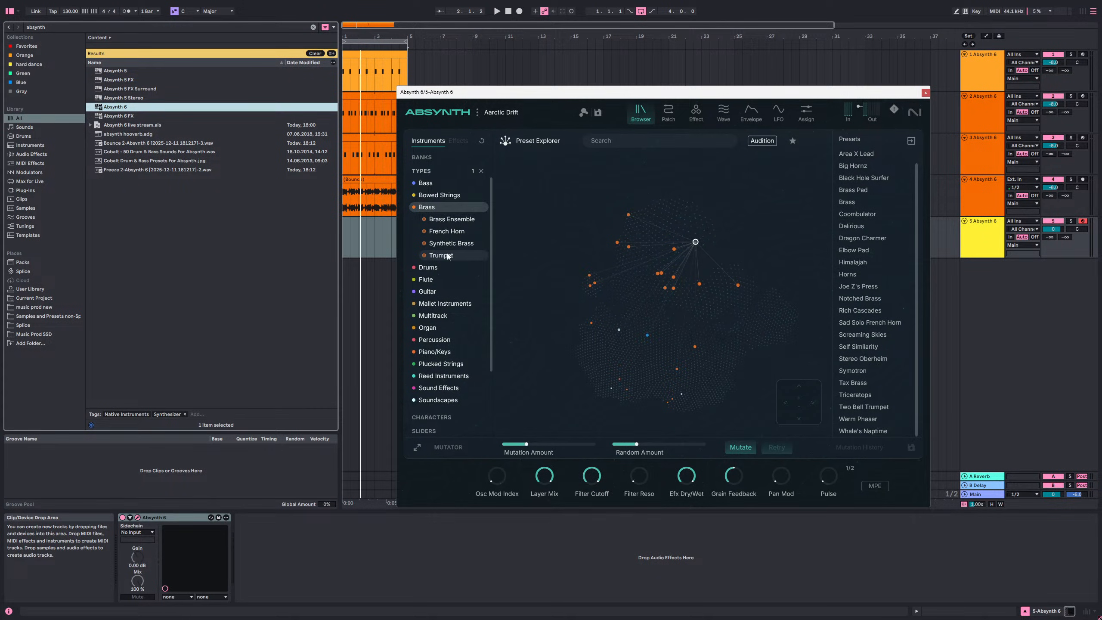
left_click(447, 182)
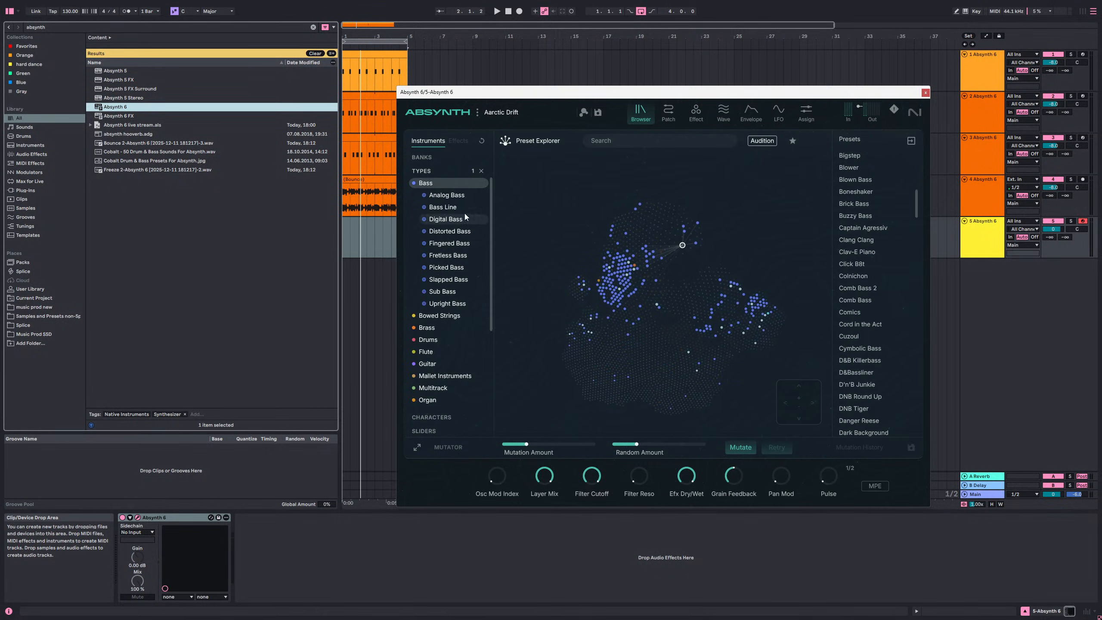
left_click(451, 207)
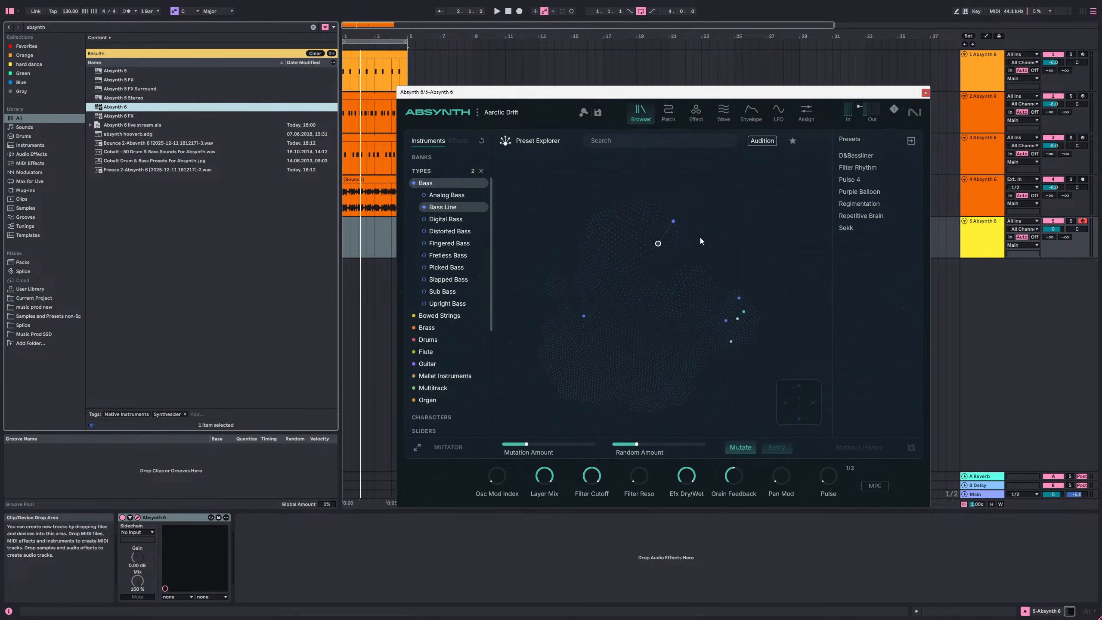
- Audition the Bass Line presets in the explorer map, including D&Bassliner and Purple Balloon
left_click(672, 221)
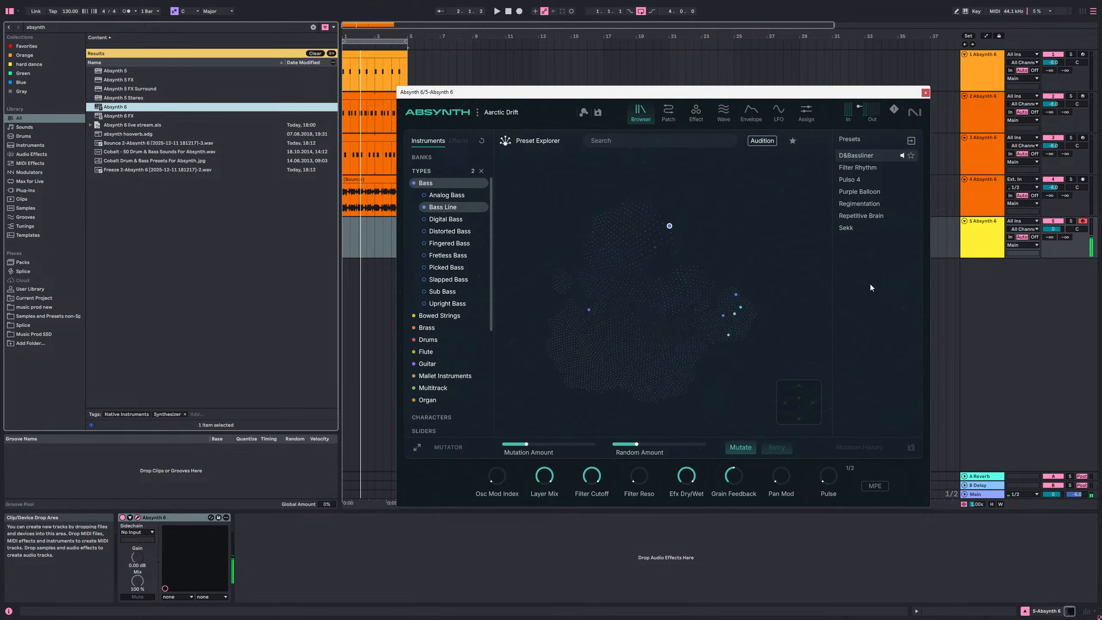
key("Down")
key("Left")
key("Right")
key("Right")
key("Up")
key("Up")
key("Down")
key("Down")
key("Up")
key("Up")
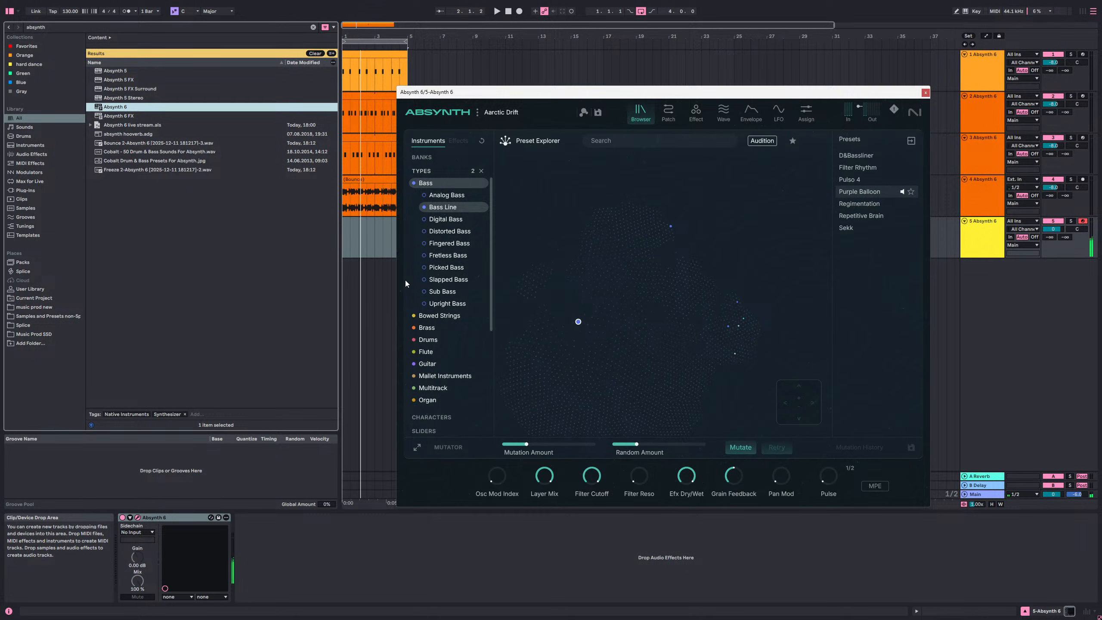
- Replace the Bass Line filter with Digital Bass, and then with Sub Bass
left_click(467, 221)
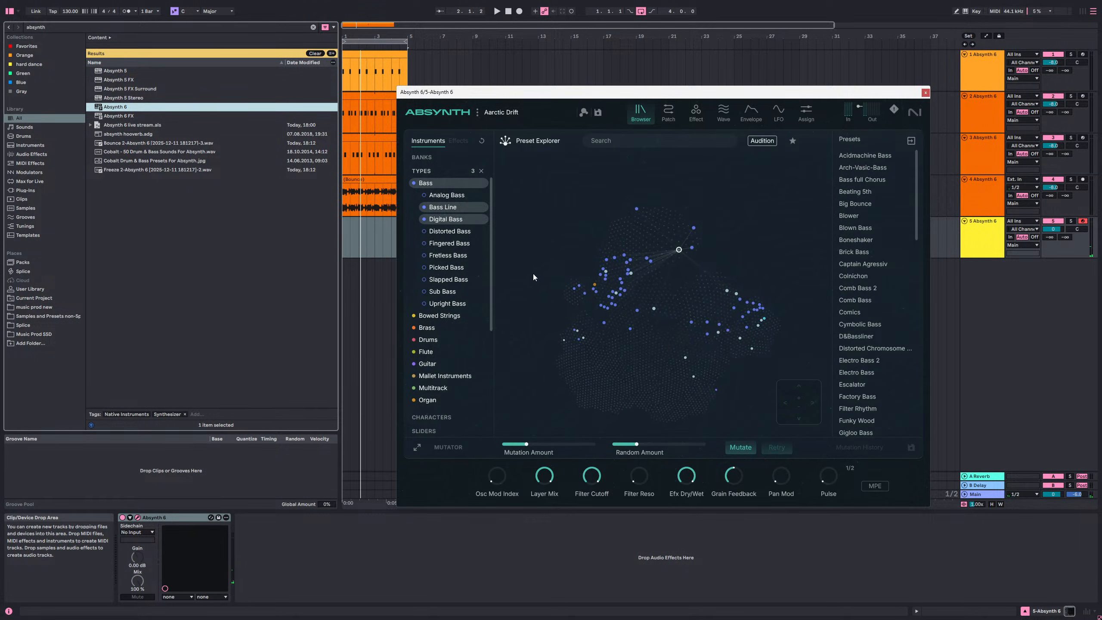
left_click(465, 209)
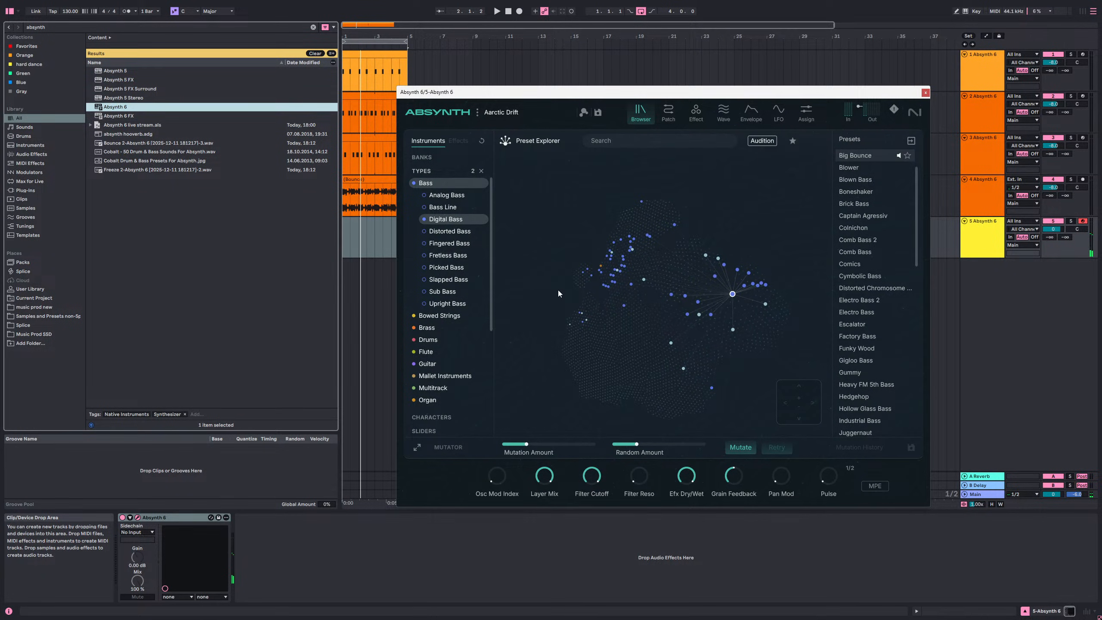
left_click(446, 219)
left_click(442, 291)
- Audition the Sub Bass presets across the explorer map, including Bass outa Faze and D'n'B Junkie
left_click(618, 256)
key("Left")
key("Left")
key("Right")
key("Down")
key("Up")
key("Left")
key("Right")
key("Left")
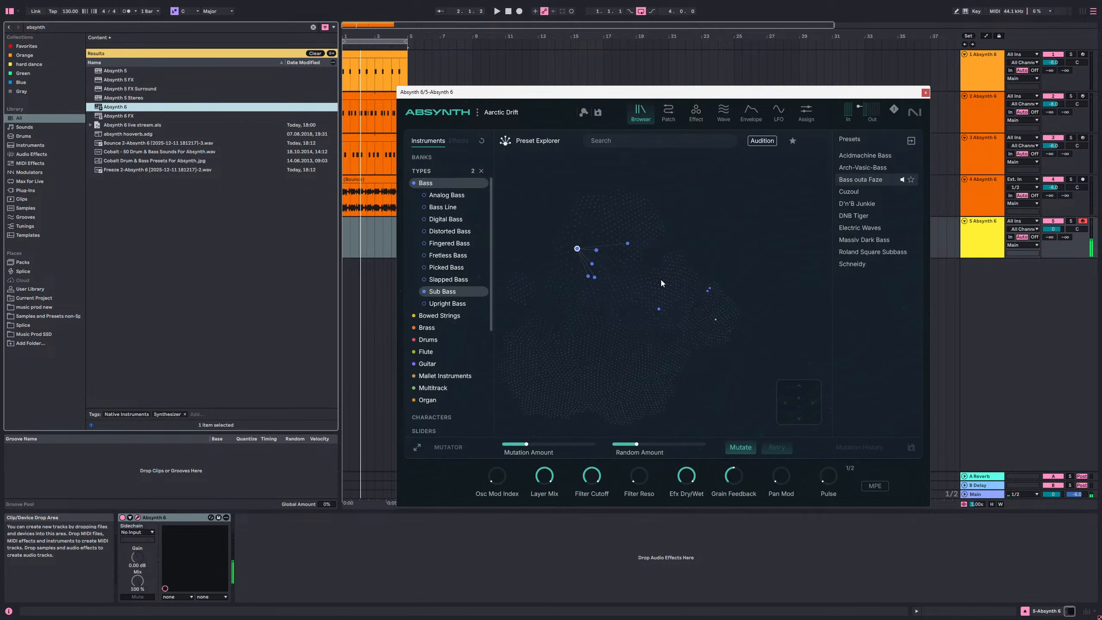
key("Down")
key("Down")
key("Right")
key("Left")
key("Right")
key("Down")
key("Right")
key("Right")
key("Down")
key("Up")
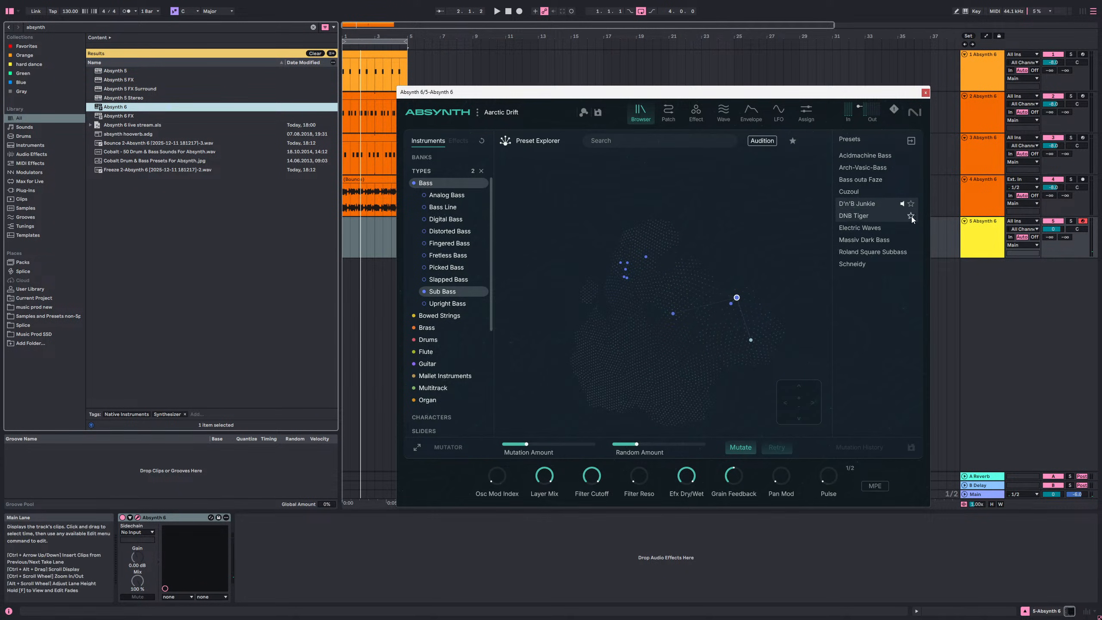
- Load the D'n'B Junkie preset, close the Absynth window and briefly play back the loop
left_click(893, 205)
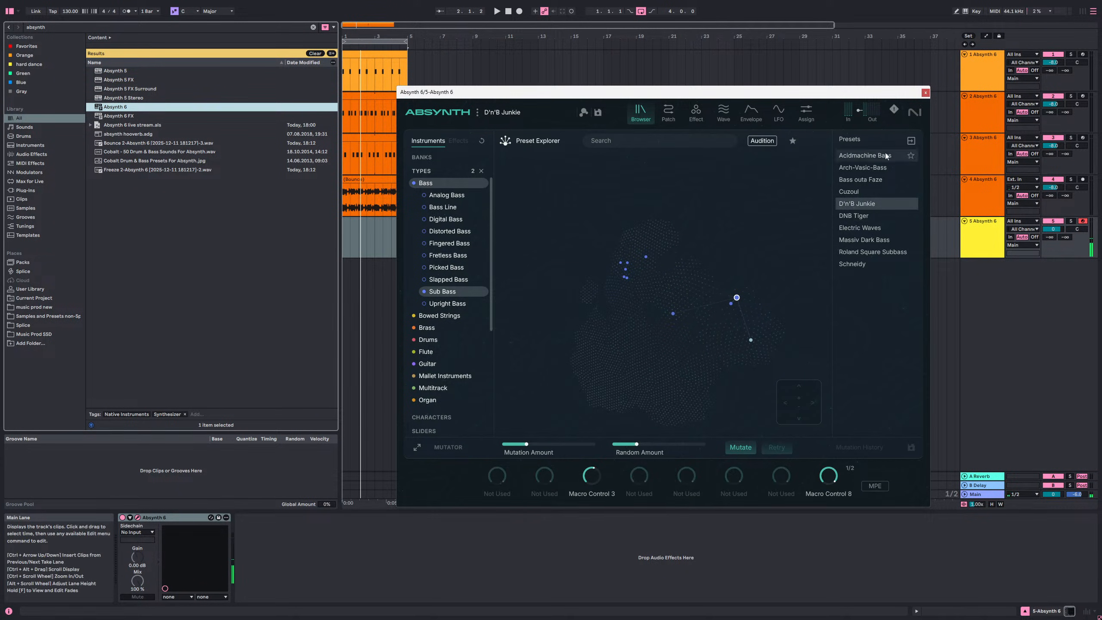
left_click(925, 93)
key("space")
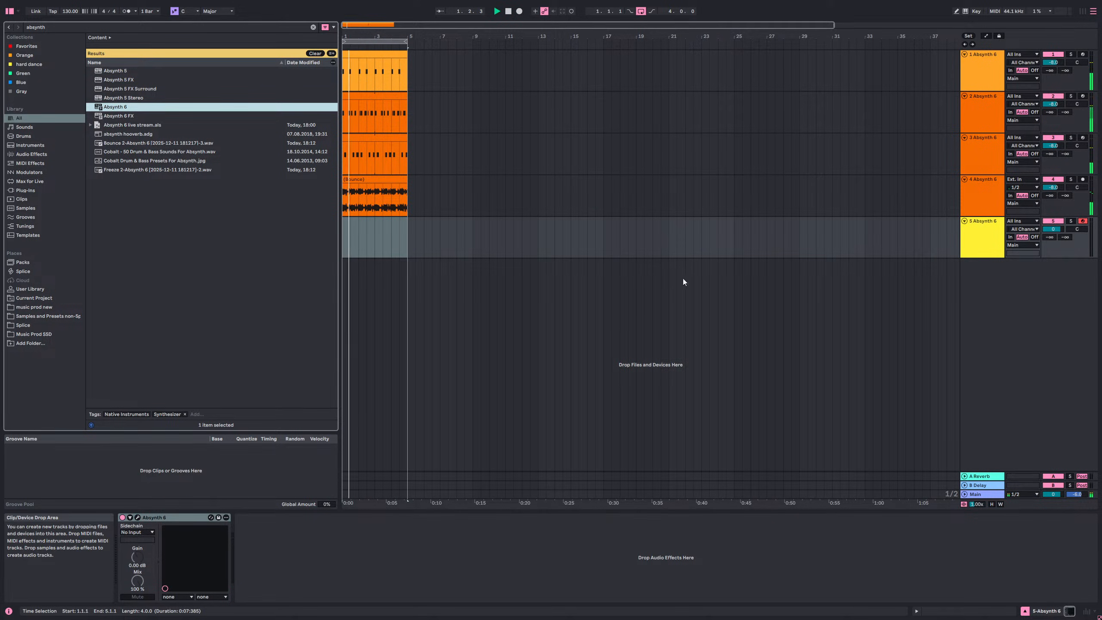
key("space")
- Search the browser for "amen" and preview several of the 170_AmenEdit samples
key("ctrl+f")
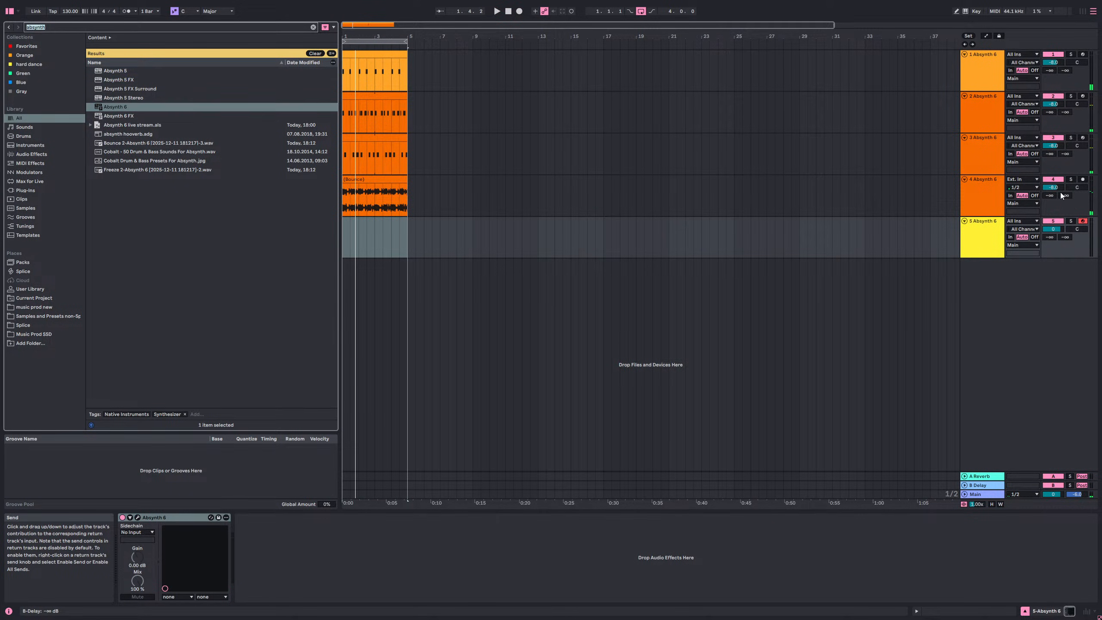
type("amen")
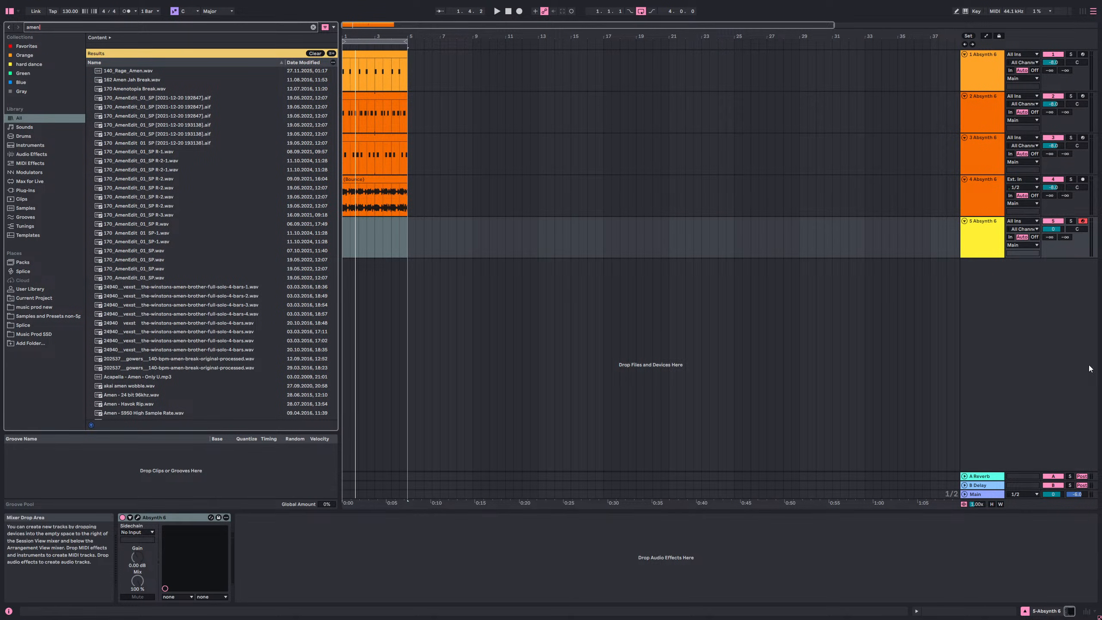
left_click(179, 169)
left_click(172, 206)
left_click(159, 250)
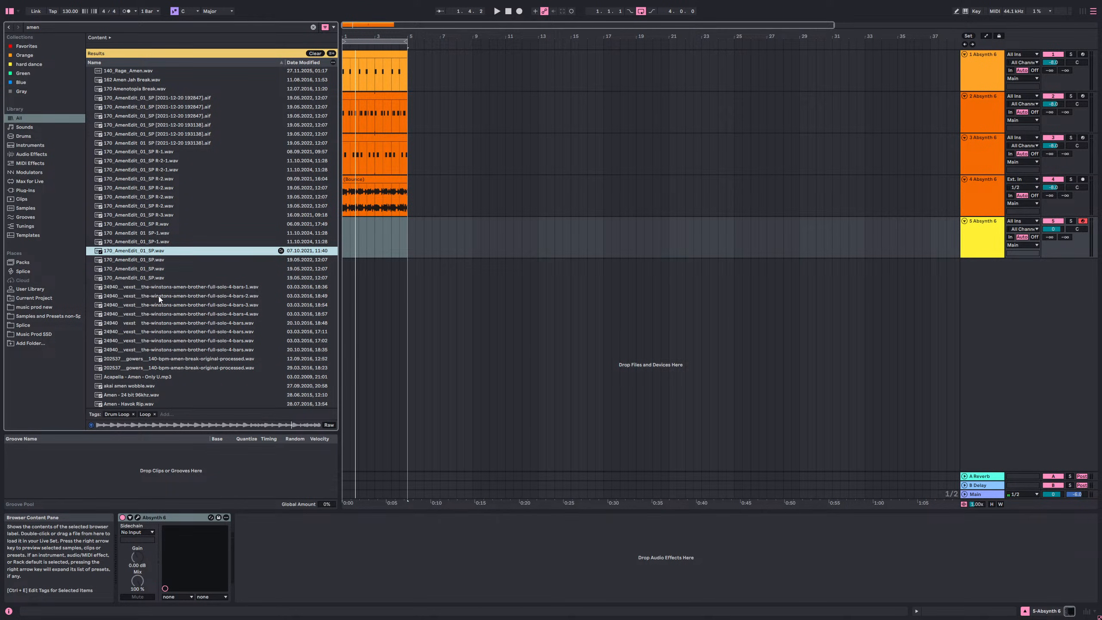
scroll(160, 272, "down", 9)
scroll(160, 271, "down", 15)
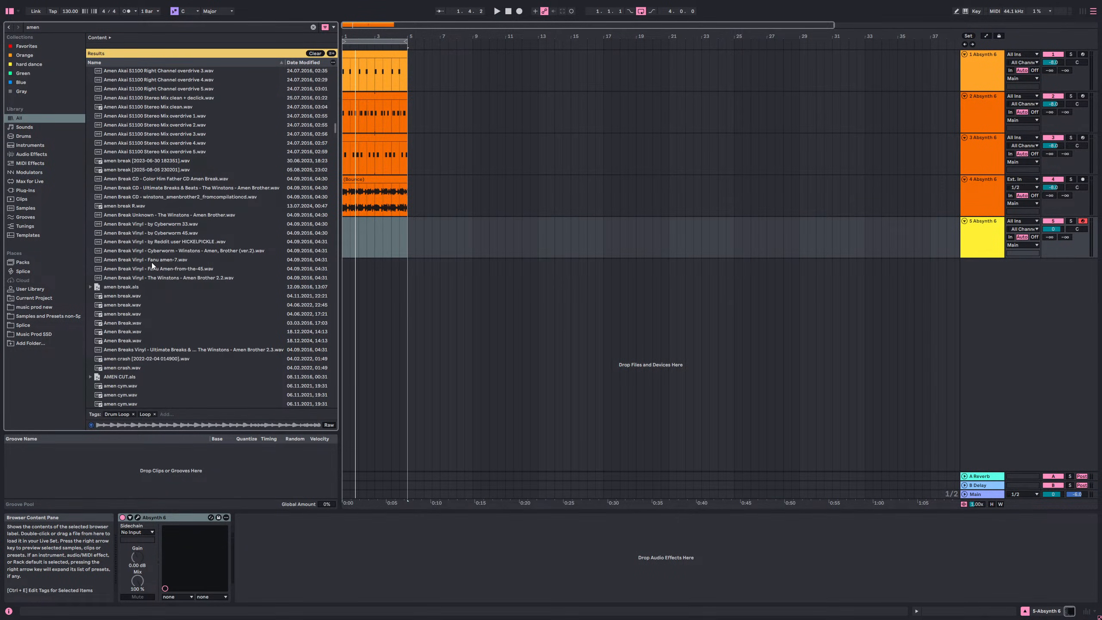
- Narrow the sample search to "amen 160" and preview the Amen VP9000 loops through Remixed 13 160 BPM
left_click(89, 26)
type("160")
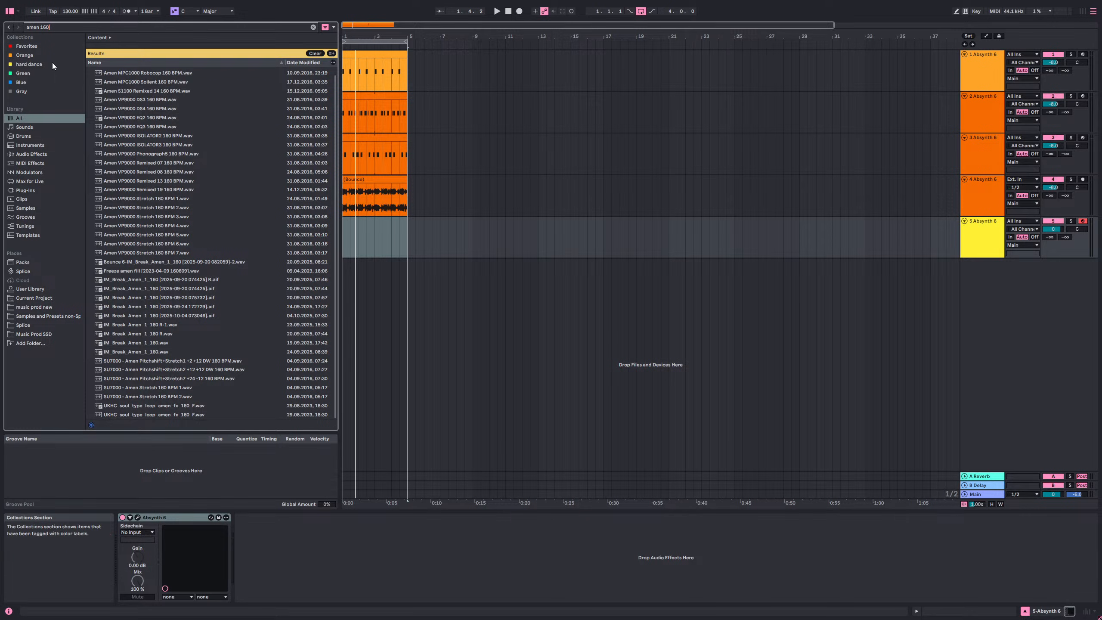
left_click(147, 100)
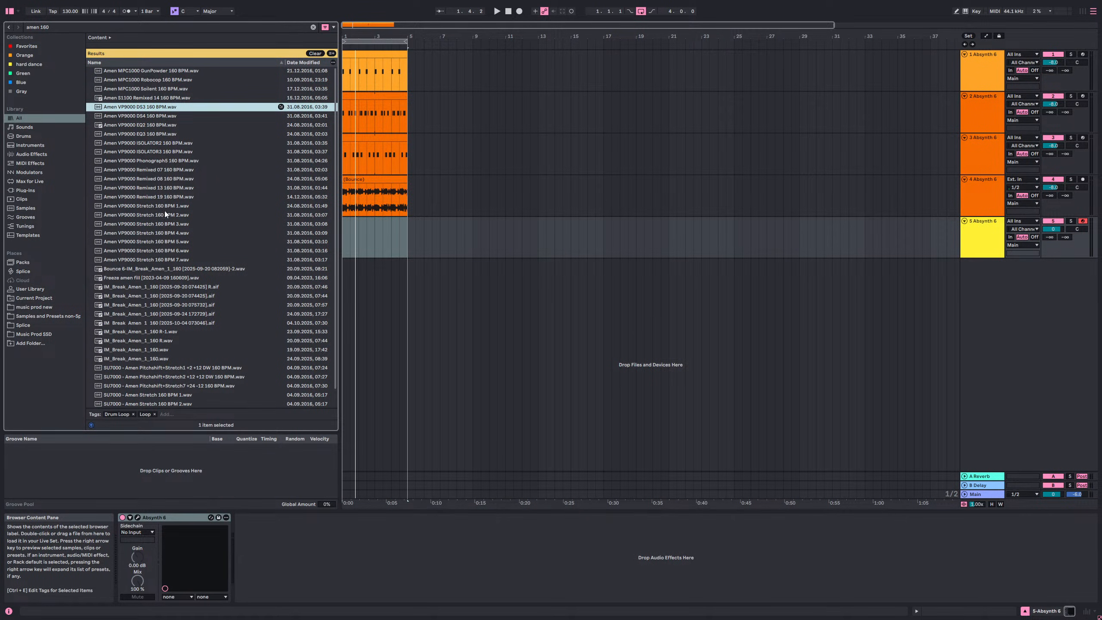
left_click(158, 125)
left_click(159, 119)
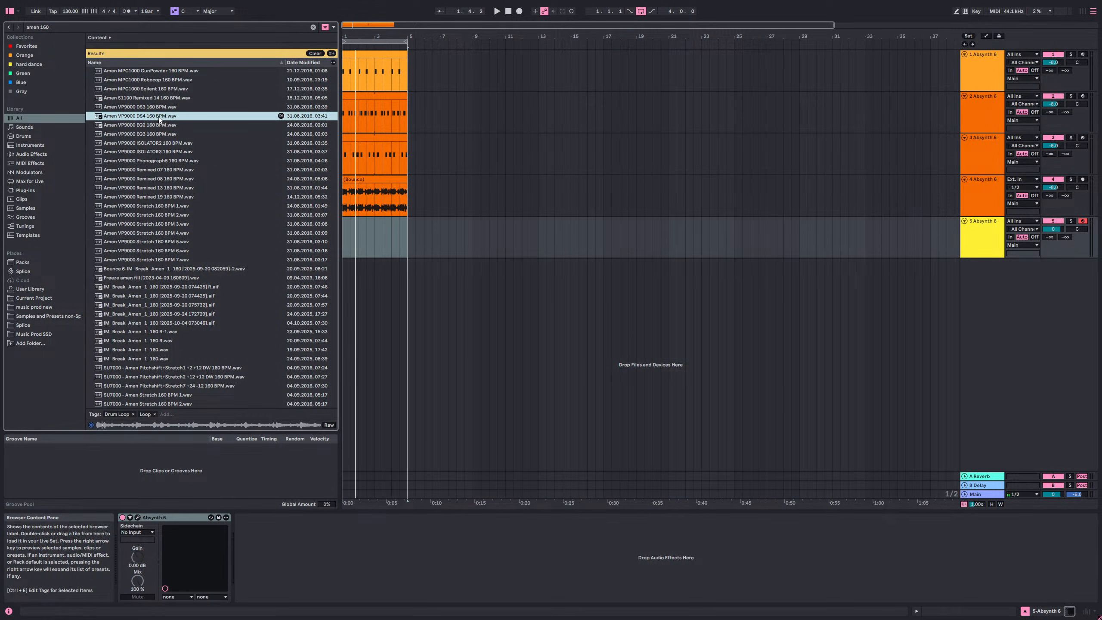
scroll(159, 127, "down", 1)
left_click(156, 168)
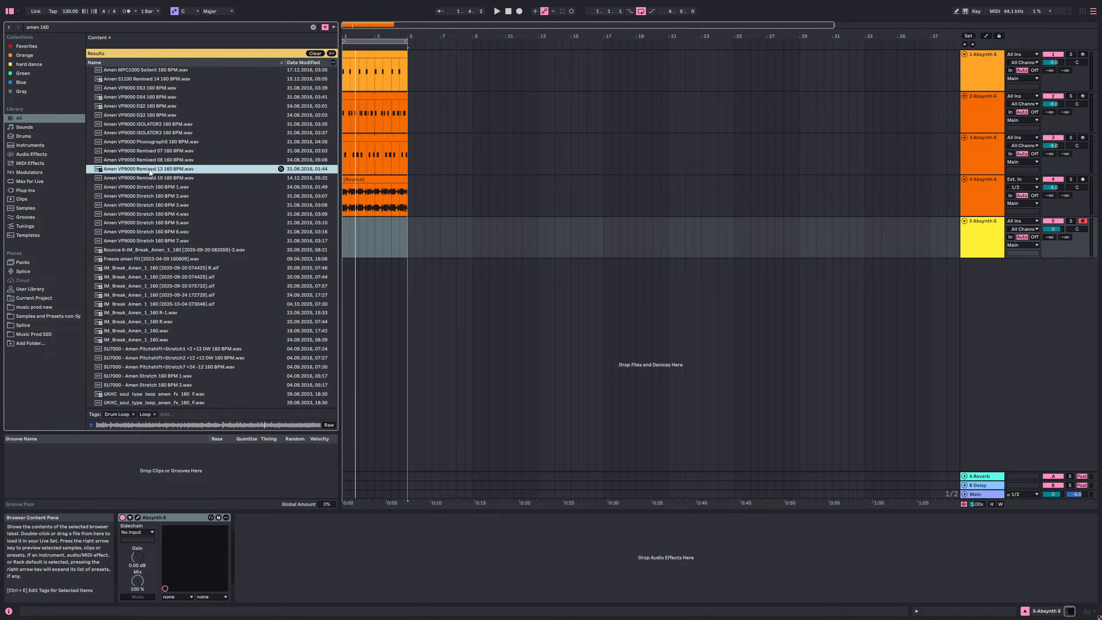
- Place Amen VP9000 Remixed 13 160 BPM on a new audio track at bar 1 and colour the track and clip red
left_click_drag(150, 172, 345, 265)
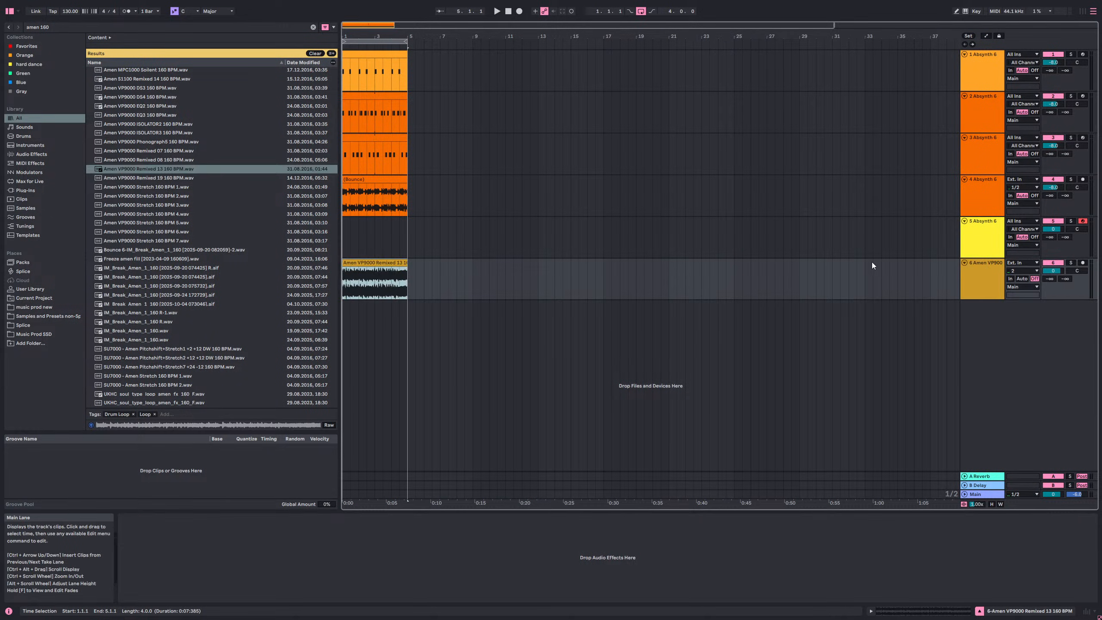
right_click(982, 274)
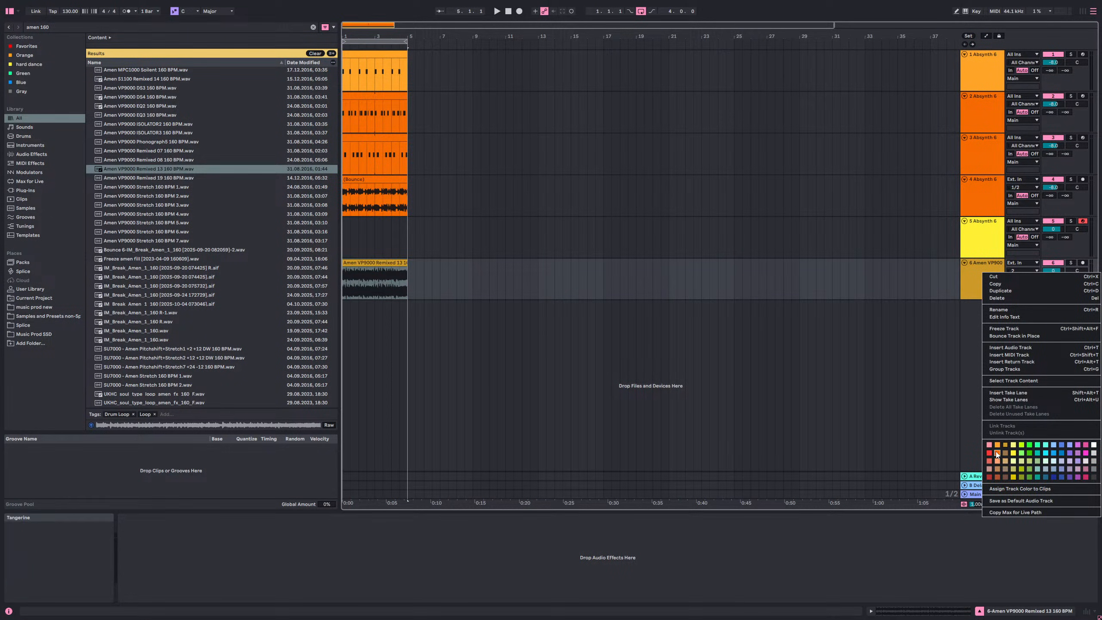
left_click(997, 455)
right_click(991, 291)
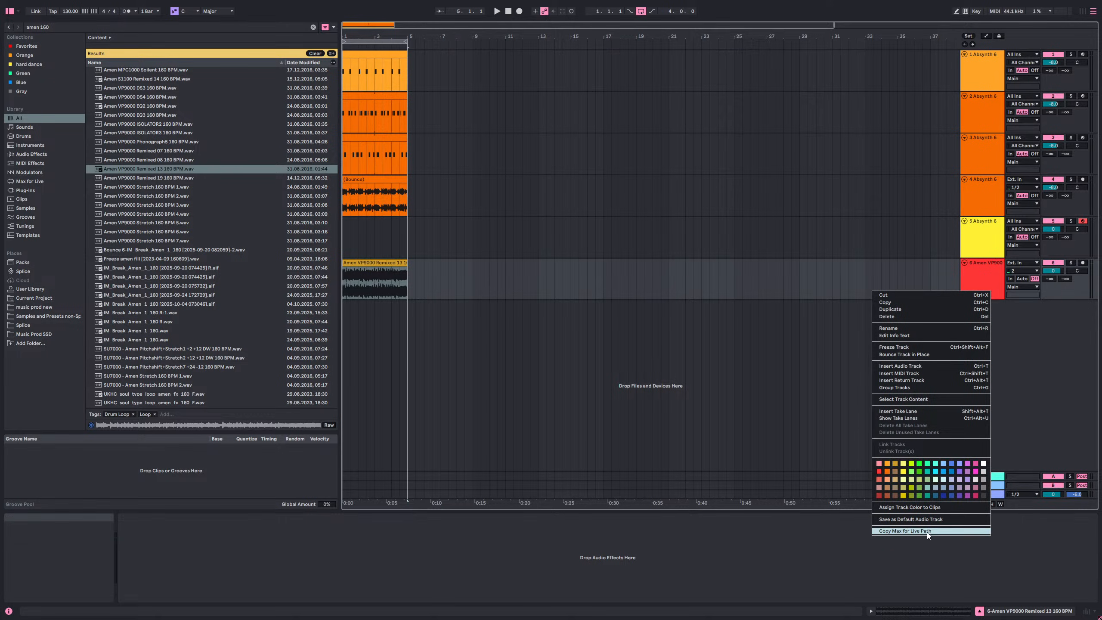
left_click(923, 508)
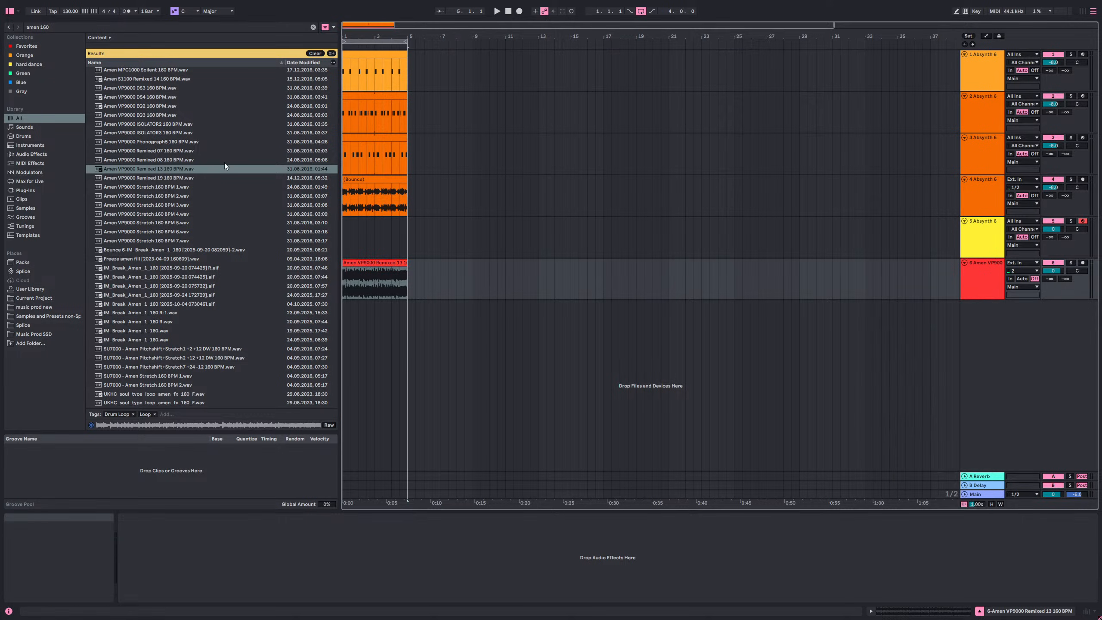
- Set the project tempo to 155 BPM and play the loop
left_click(72, 13)
type("155")
key("Return")
key("space")
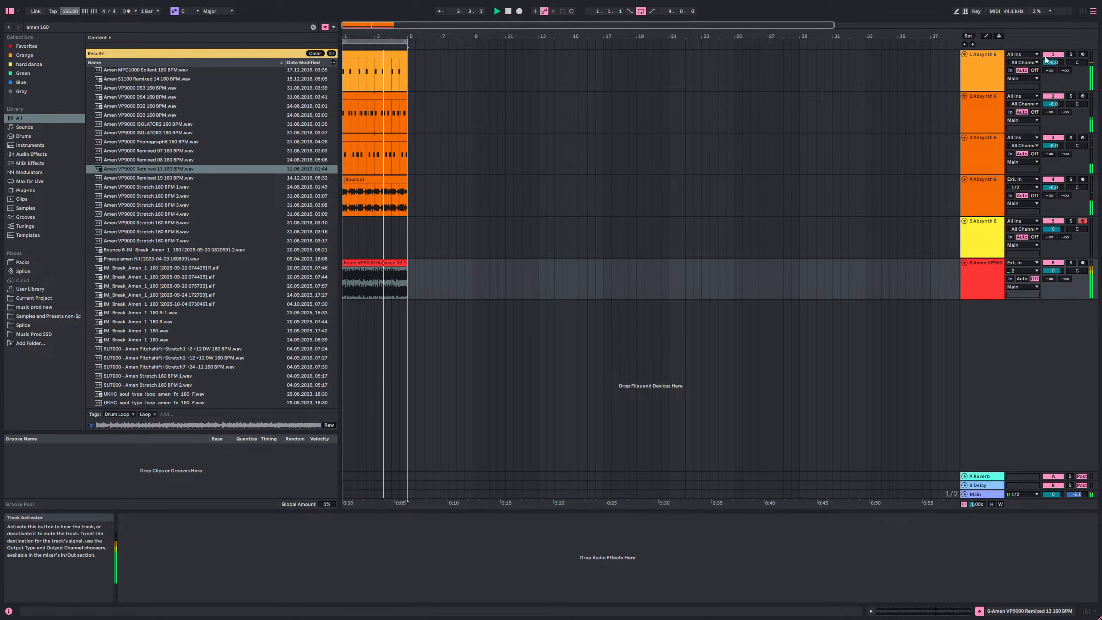
- Move the red Amen track above the yellow Absynth track, solo it and lower its volume
left_click_drag(975, 279, 974, 200)
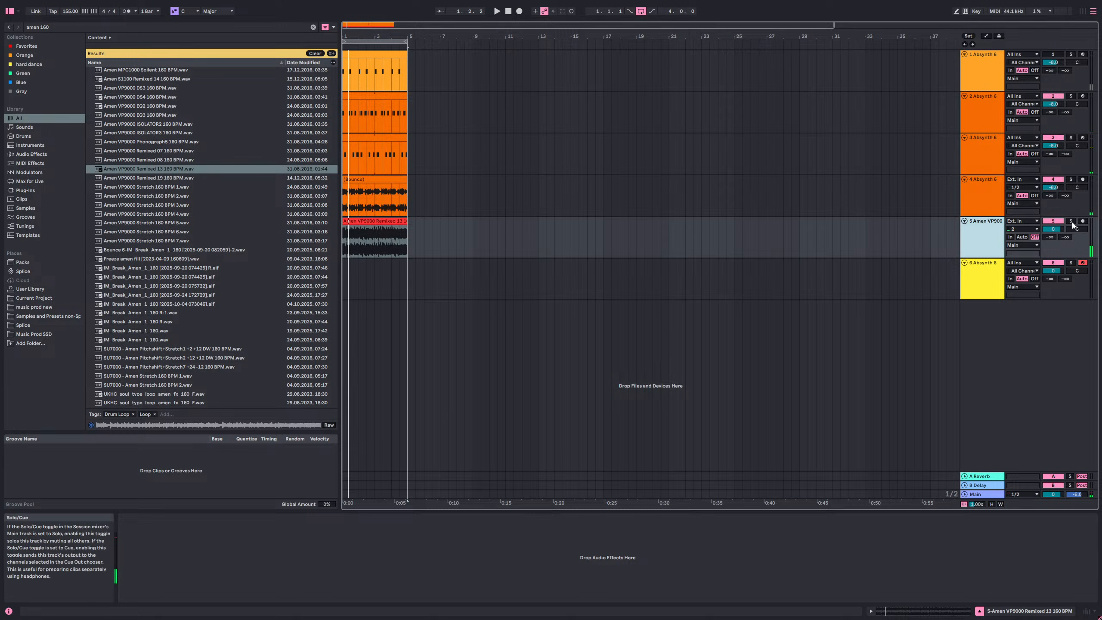
left_click(1070, 180, "ctrl")
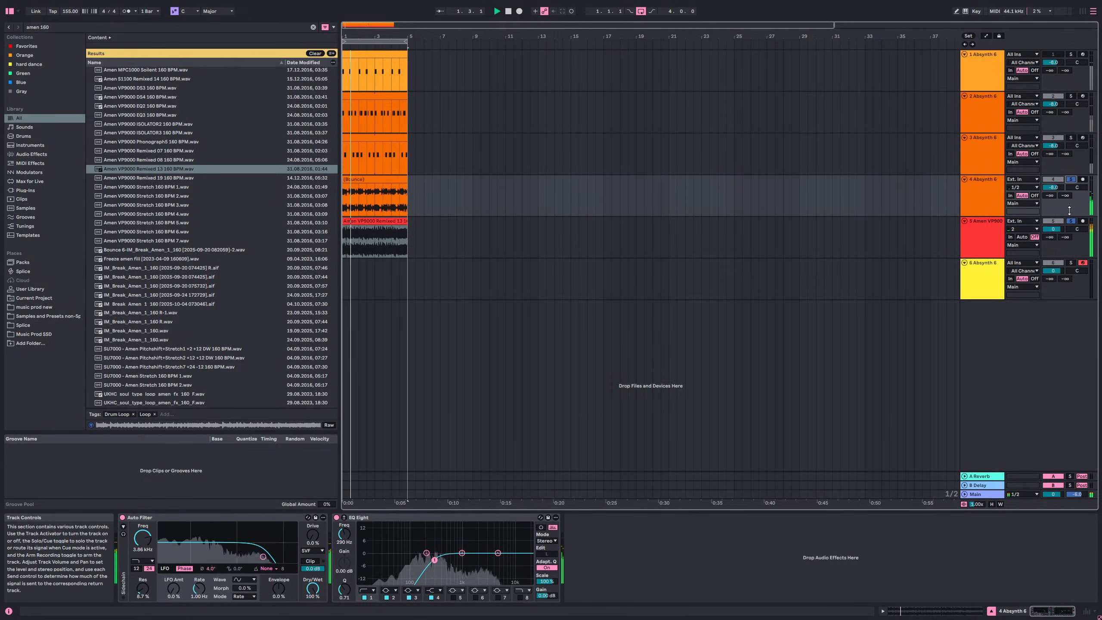
left_click(1071, 221)
left_click_drag(1053, 229, 1053, 243)
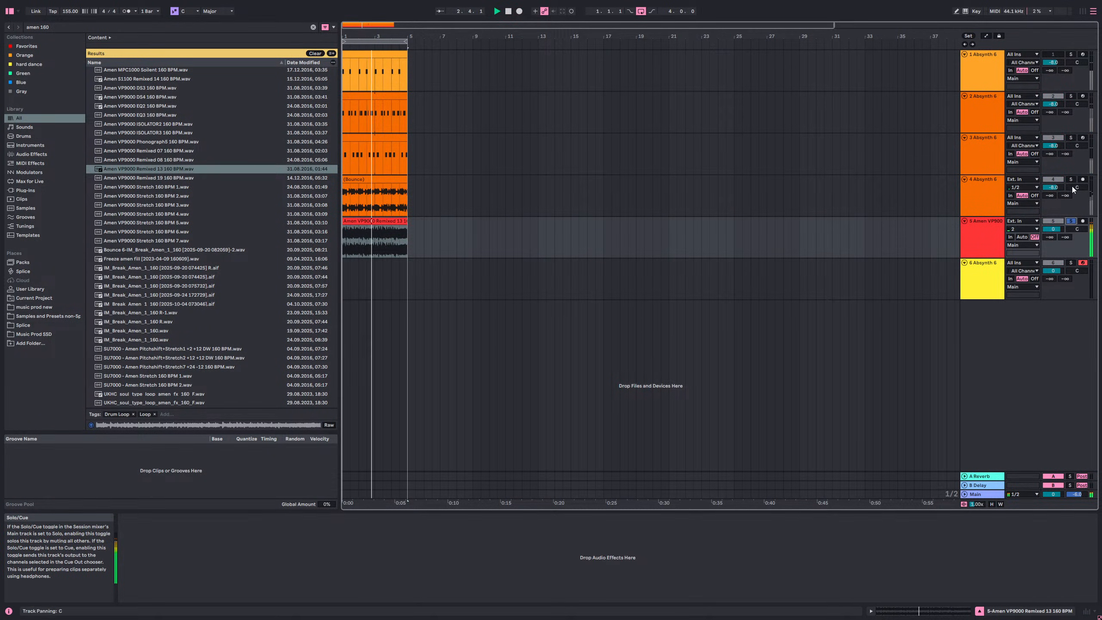
- Move the Amen track directly below the kick track, then solo the kick alongside it and play both
left_click(991, 233)
left_click(991, 232)
key("space")
left_click(971, 238)
left_click_drag(992, 235, 998, 100)
left_click(1071, 55, "ctrl")
key("space")
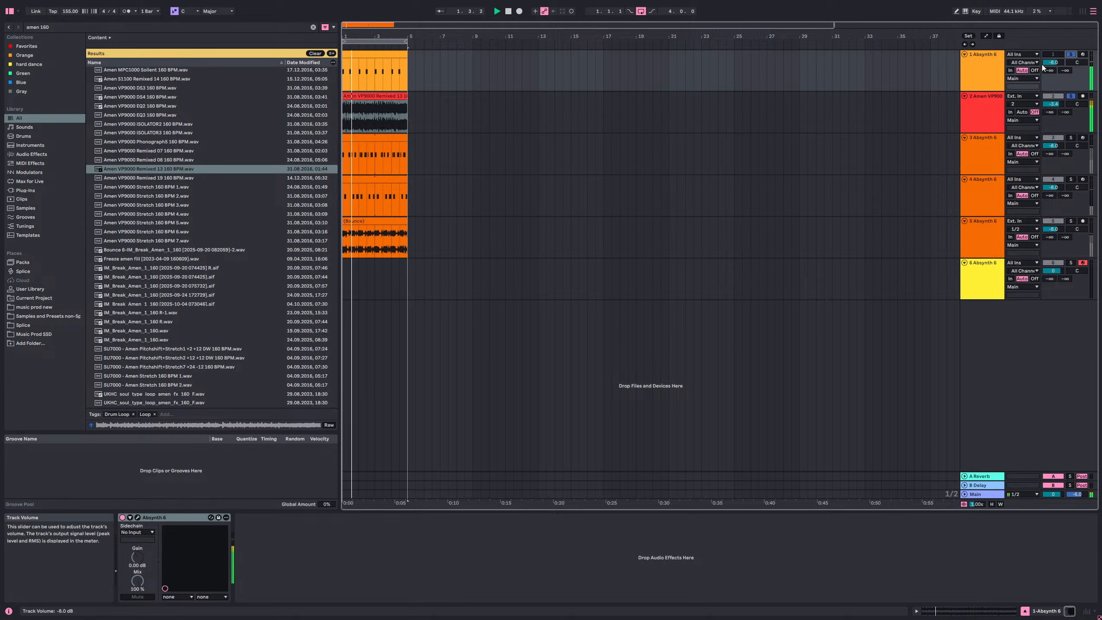
- Find Compressor in the browser and load it on the Amen track
left_click(978, 112)
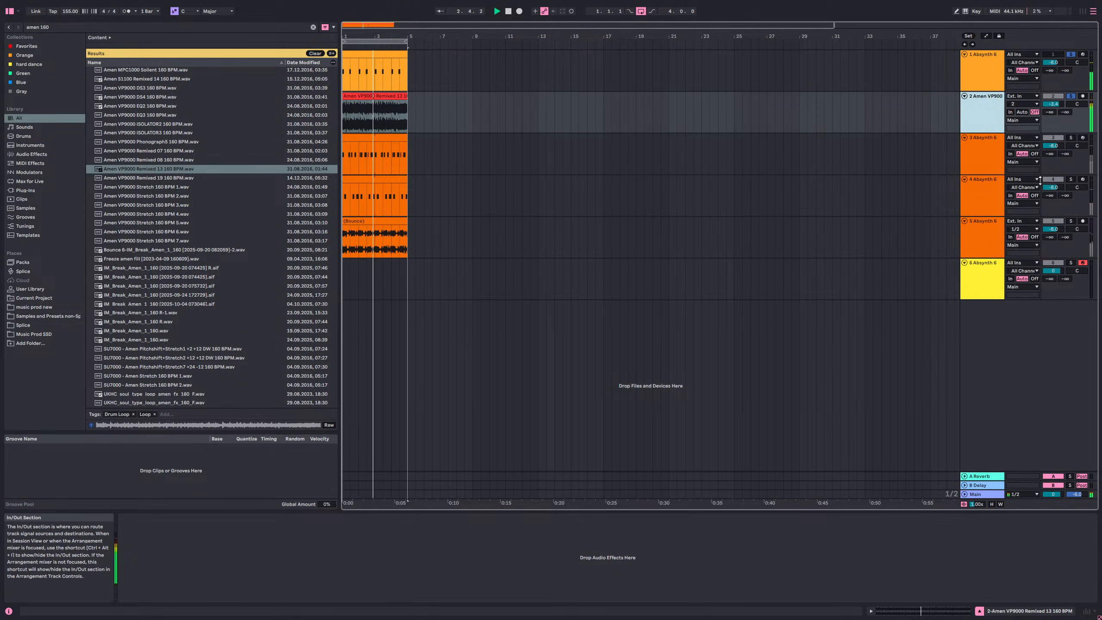
key("ctrl+f")
type("compressor")
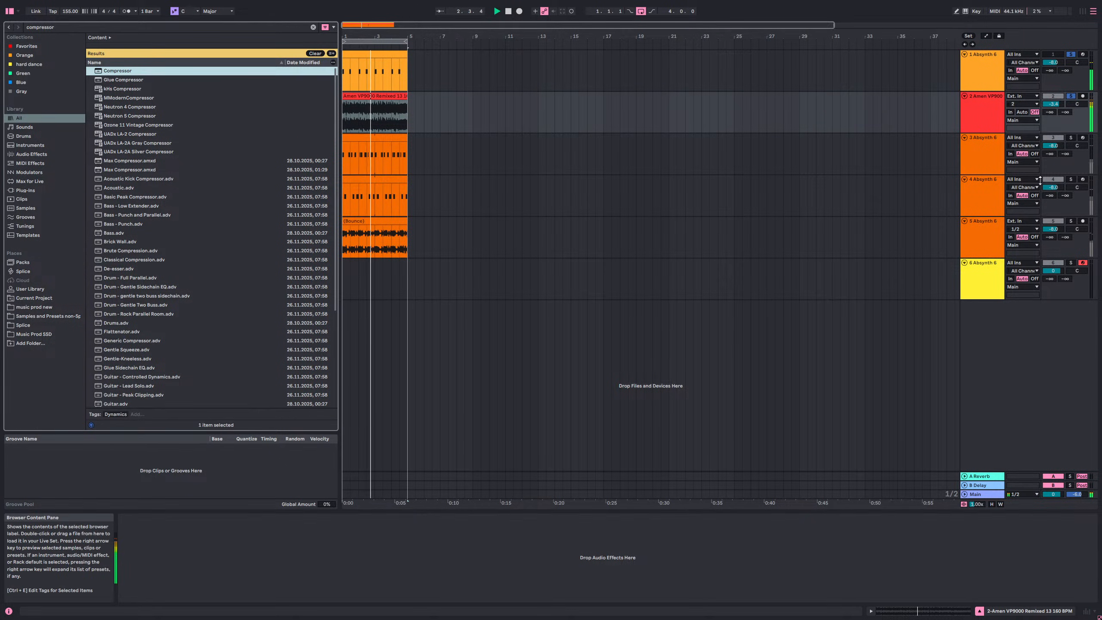
key("Return")
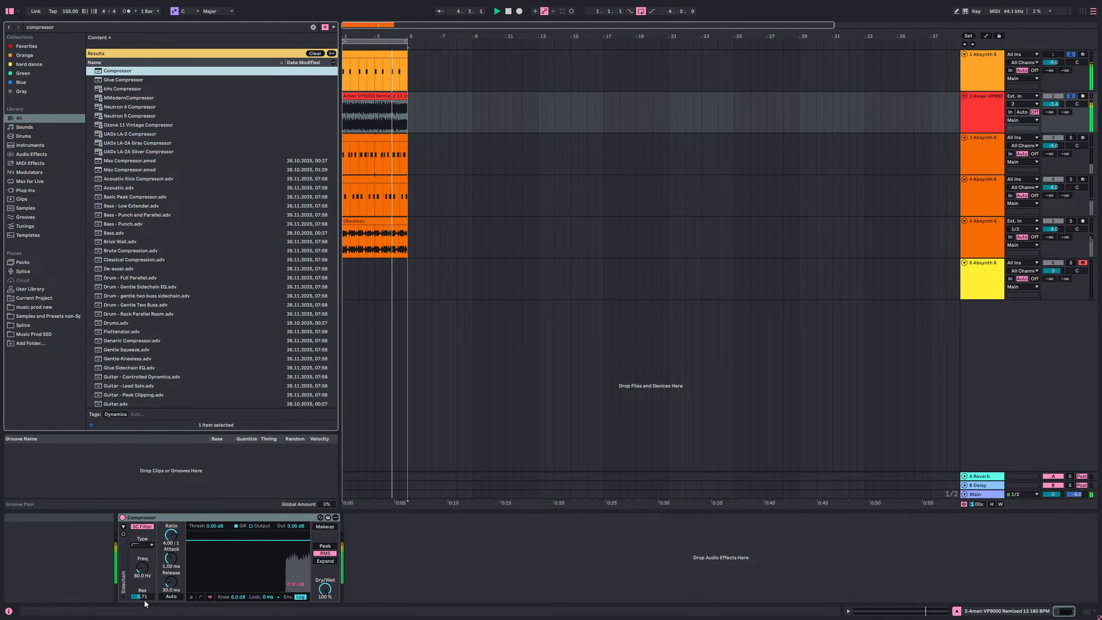
- Turn off the Compressor's SC Filter and enable its external sidechain with 1-Absynth 6 as the source
left_click(140, 526)
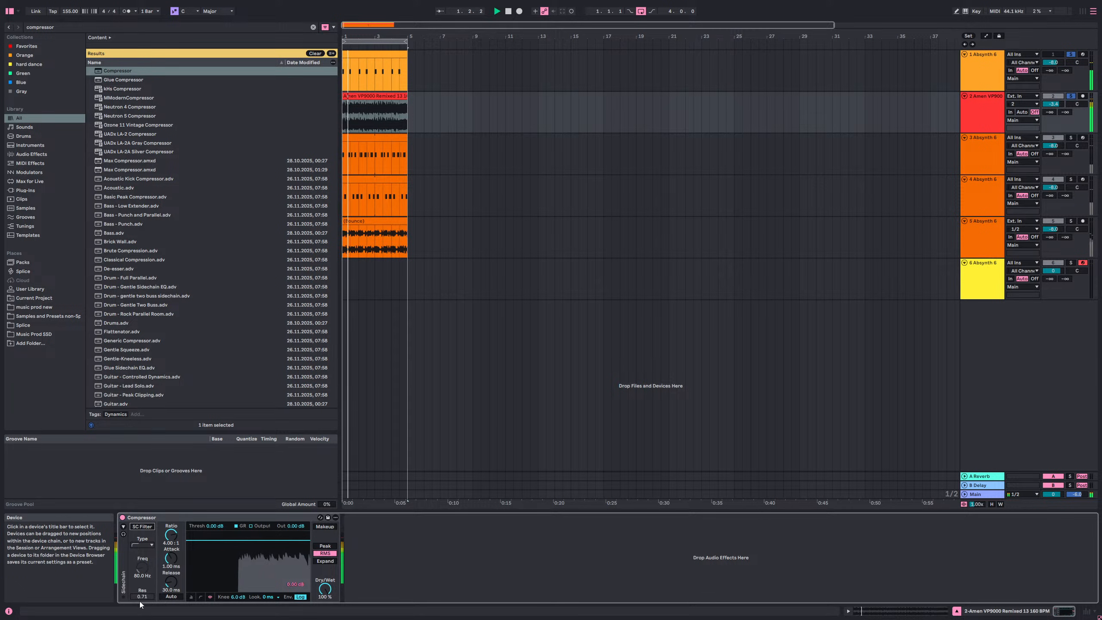
left_click(123, 527)
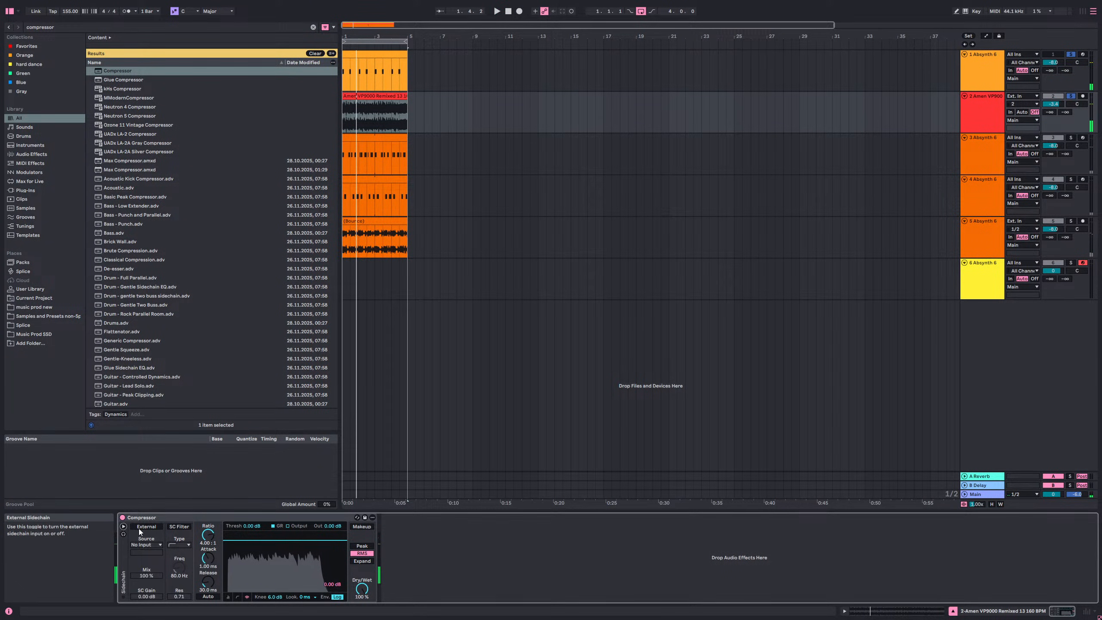
left_click(145, 545)
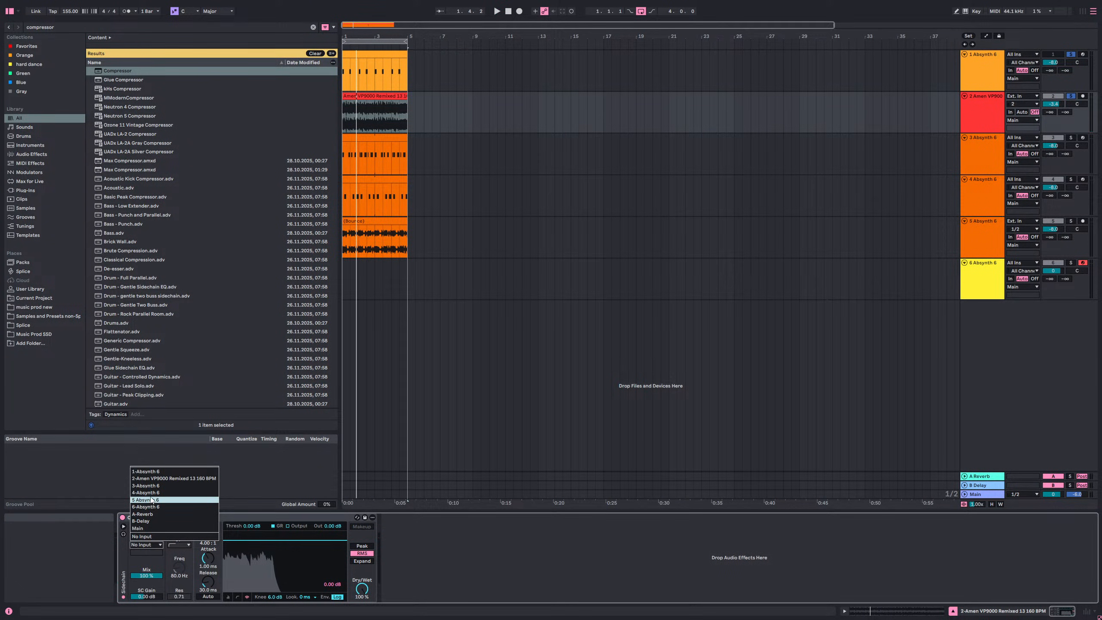
left_click(153, 471)
- During playback, switch the Compressor to collapsed view, set its threshold to -17.0 dB and enable auto release
key("space")
left_click(228, 597)
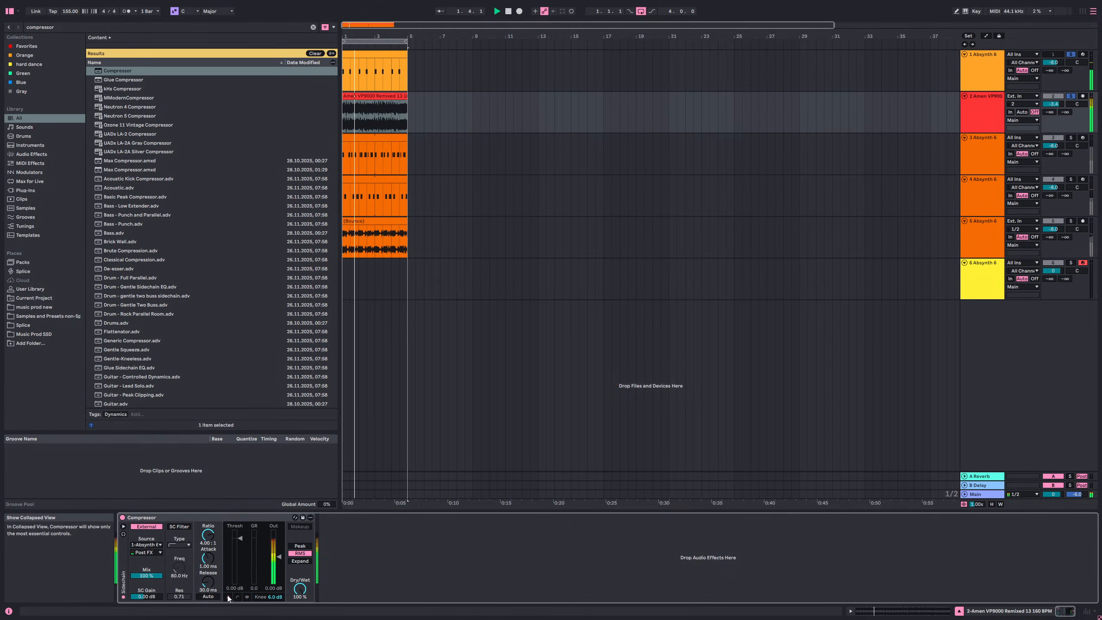
left_click_drag(240, 538, 240, 561)
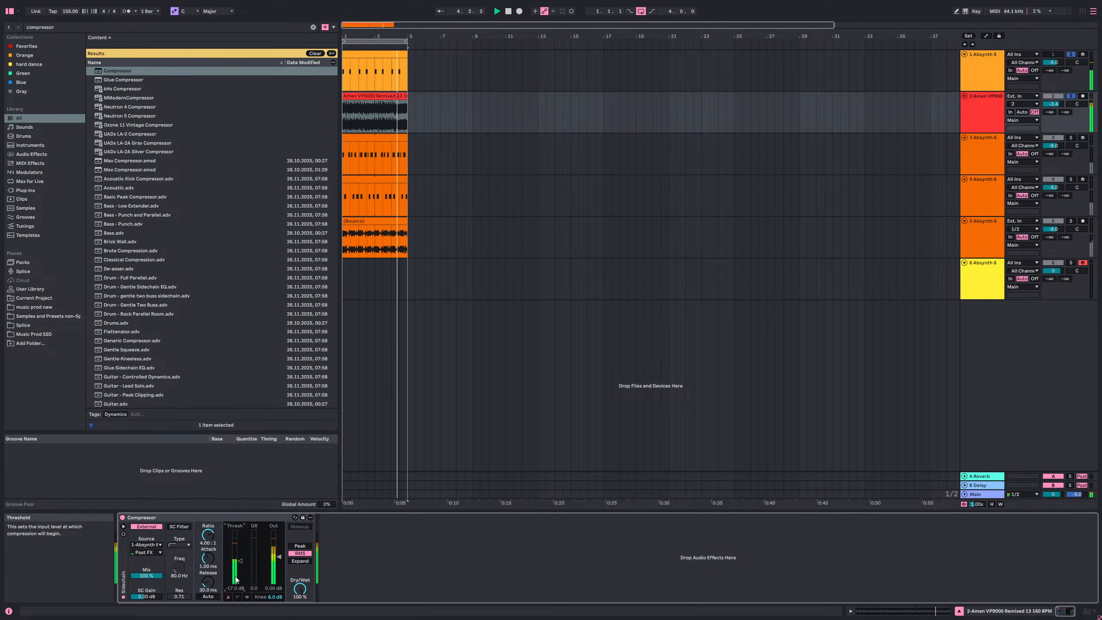
left_click(209, 597)
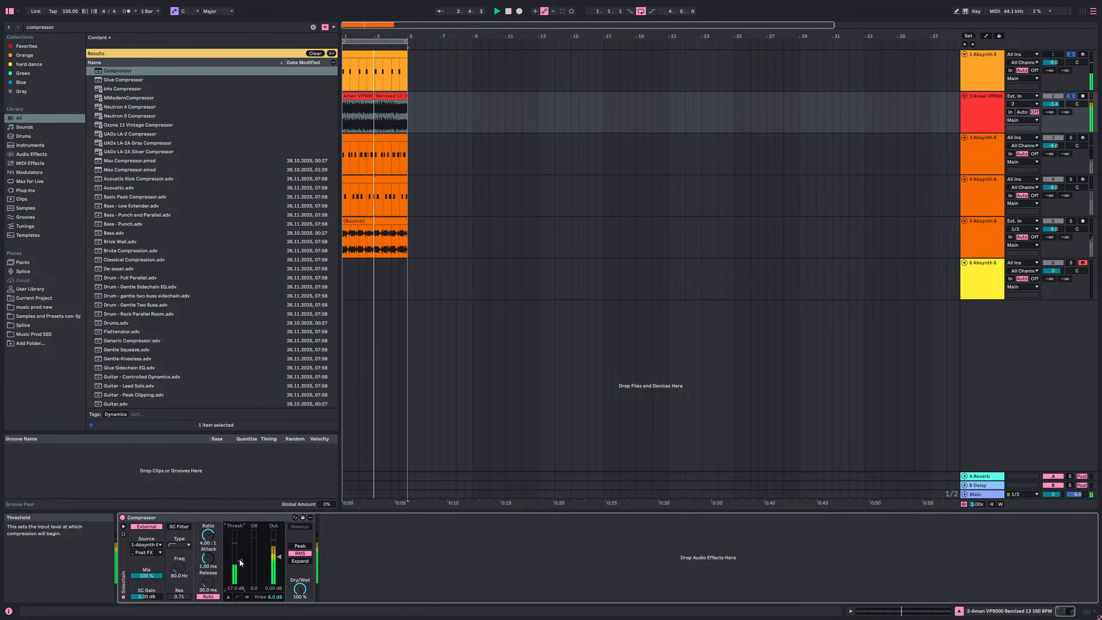
- Open the kick track's MIDI clip and move its second C3 note to 1.3.1, keeping the note active
left_click(380, 64)
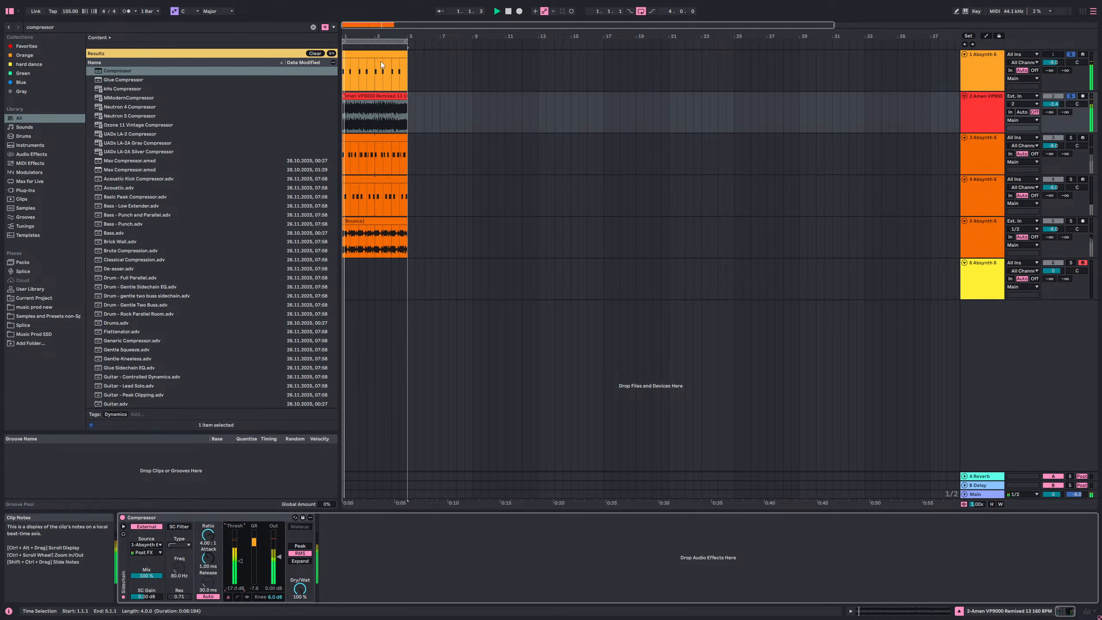
double_click(381, 64)
left_click_drag(377, 259, 322, 502)
key("0")
key("space")
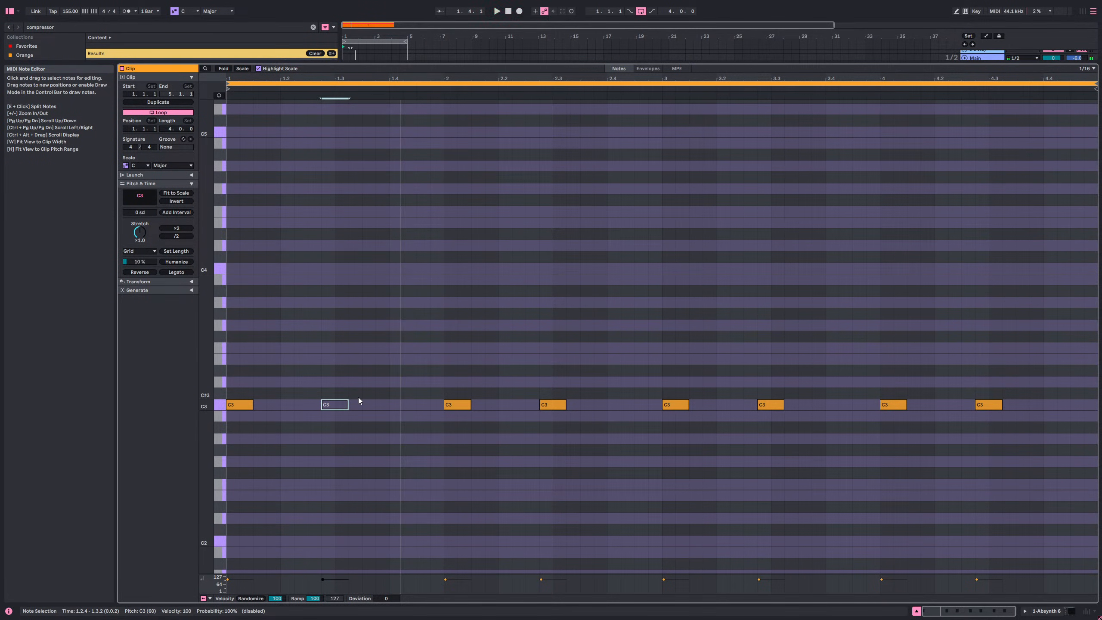
key("Right")
key("0")
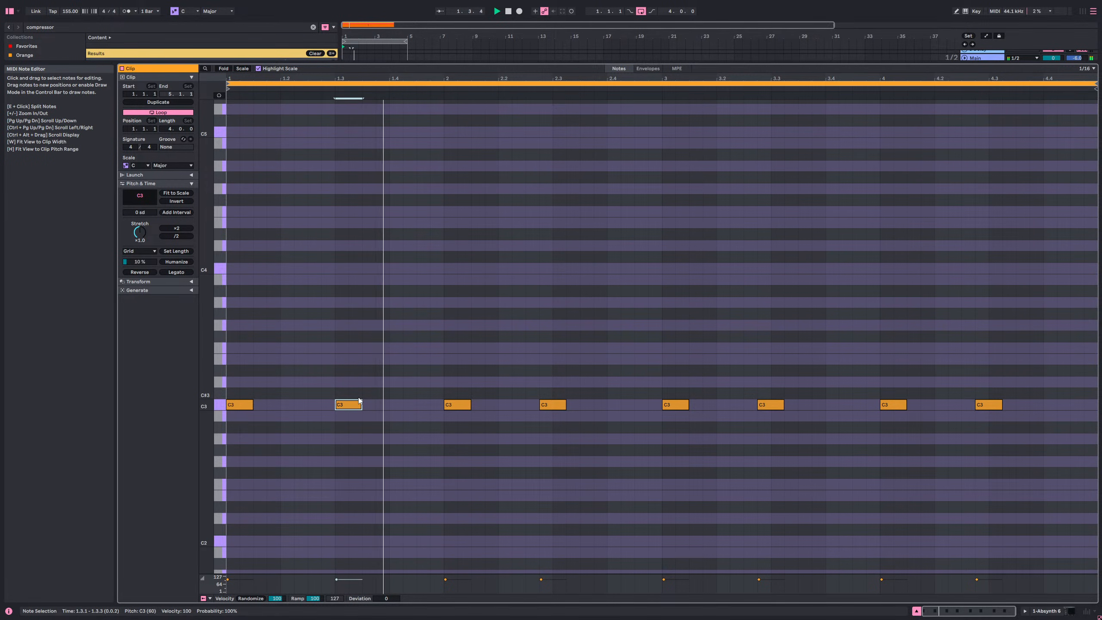
- In the kick clip, move the fourth C3 note to 2.3.1 and deactivate the note at 2.1.1 during playback
left_click_drag(550, 408, 564, 411)
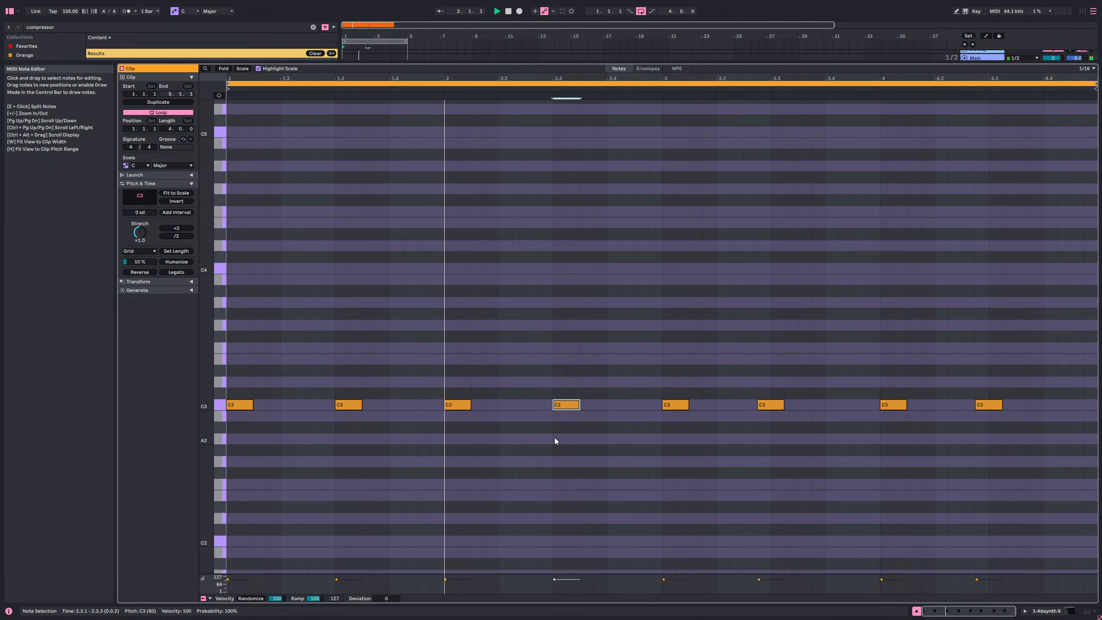
key("space")
left_click_drag(499, 421, 414, 369)
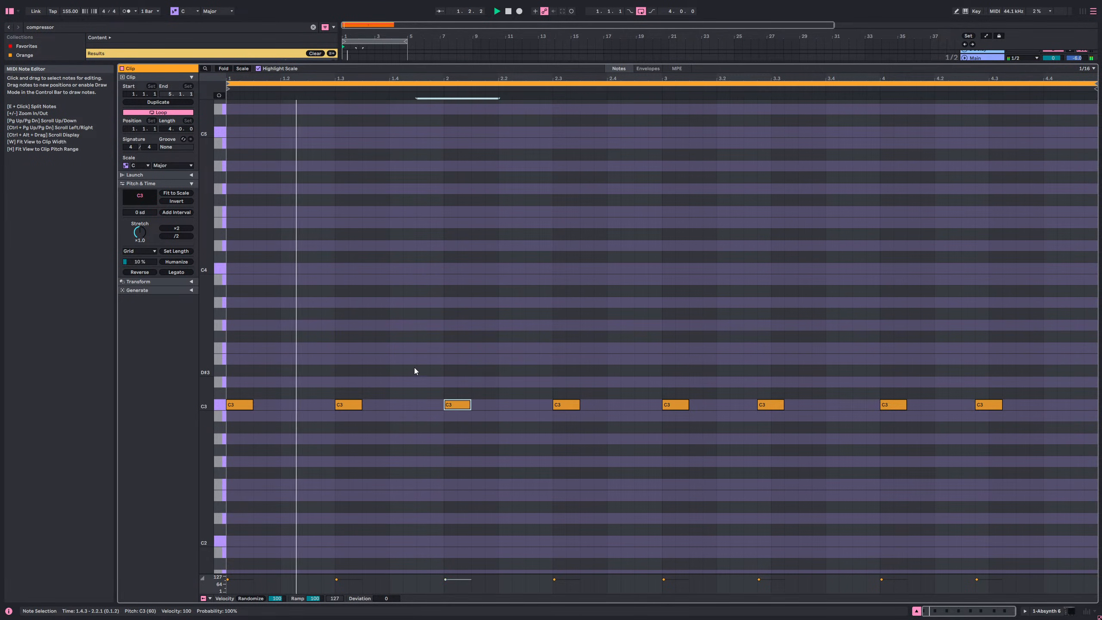
key("0")
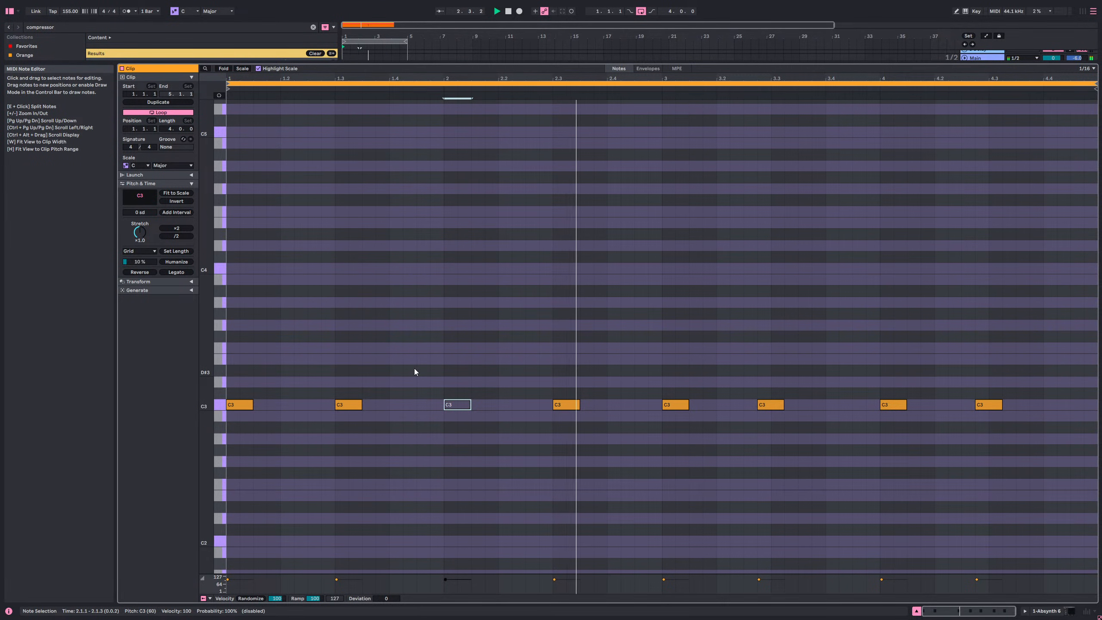
key("space")
- Delete the kick notes in bars 3 and 4, set the clip to loop bars 1 and 2, and play the arrangement
left_click_drag(1072, 445, 679, 303)
key("Delete")
left_click_drag(663, 419, 232, 327)
key("ctrl+l")
key("space")
key("shift+Tab")
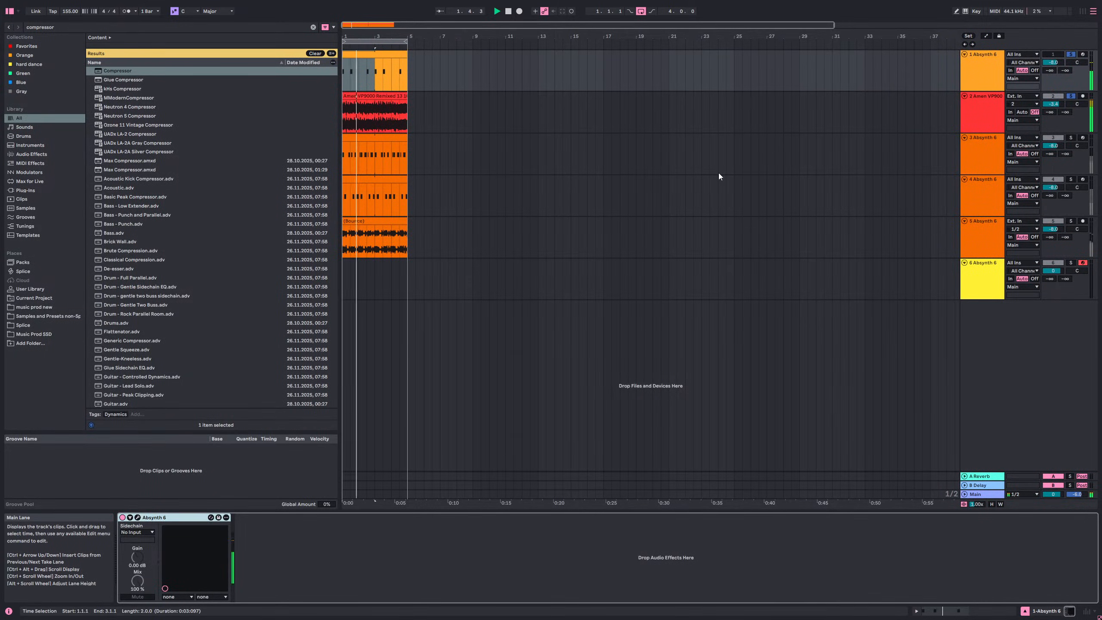
- Add 3-Absynth 6 to the soloed tracks and duplicate its MIDI clip directly after the original
left_click(1071, 138)
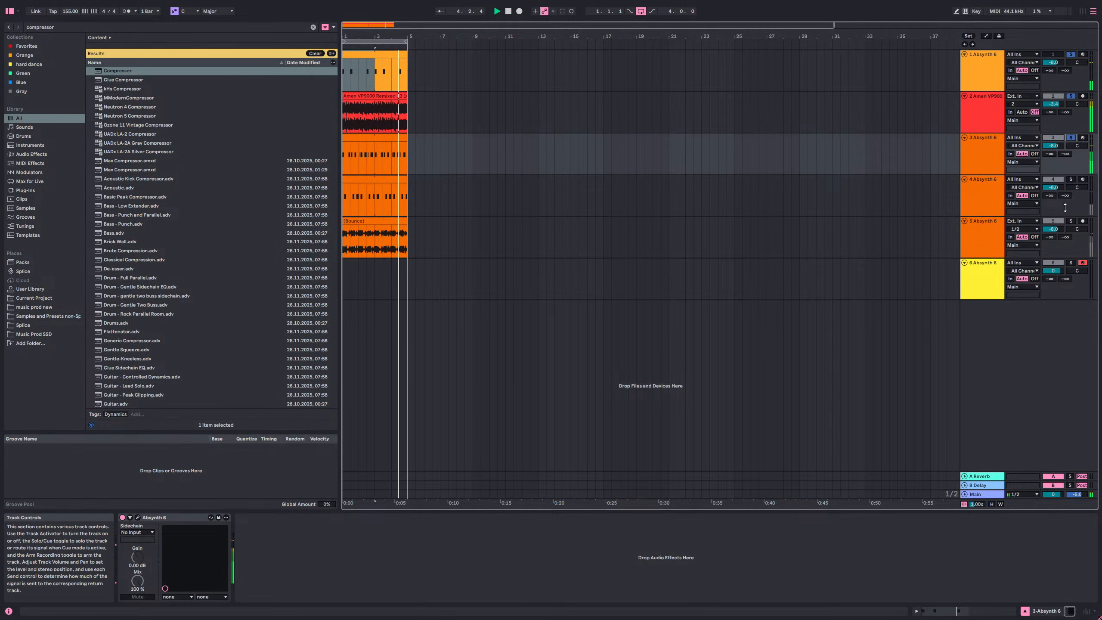
left_click(401, 138)
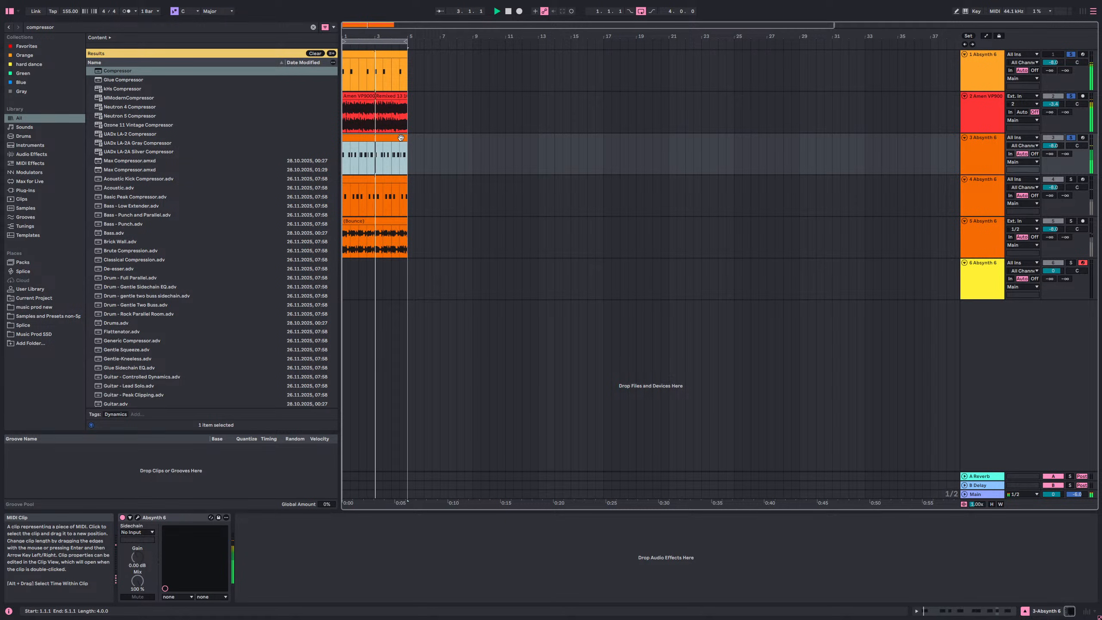
key("ctrl+d")
- In the first clip of 3-Absynth 6, repeat the opening C3 eighth note until it fills both bars
double_click(401, 137)
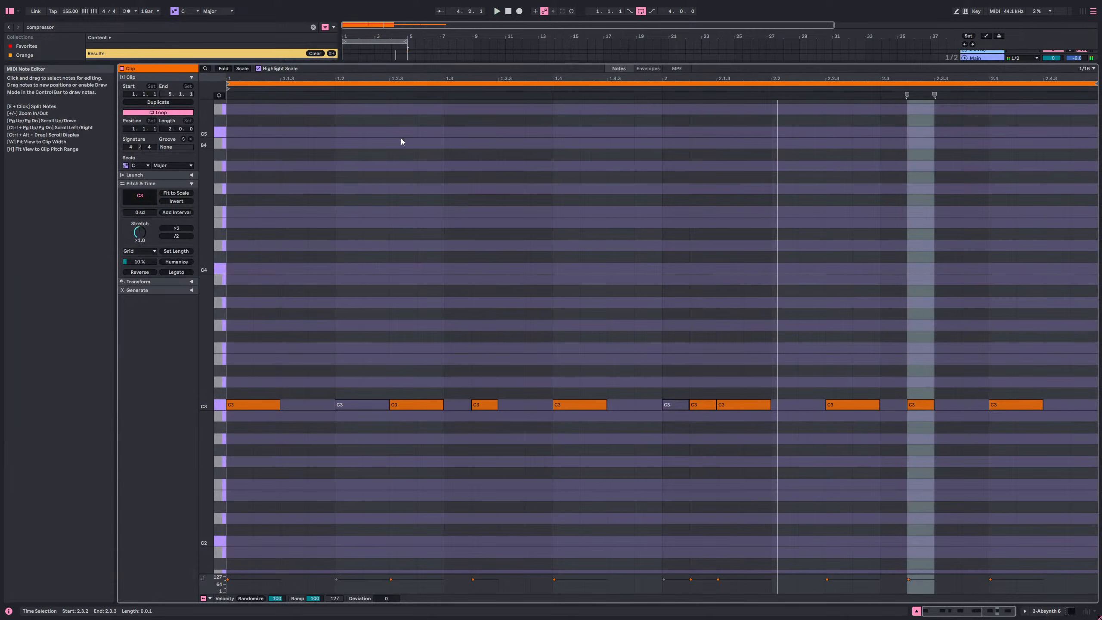
left_click(276, 404)
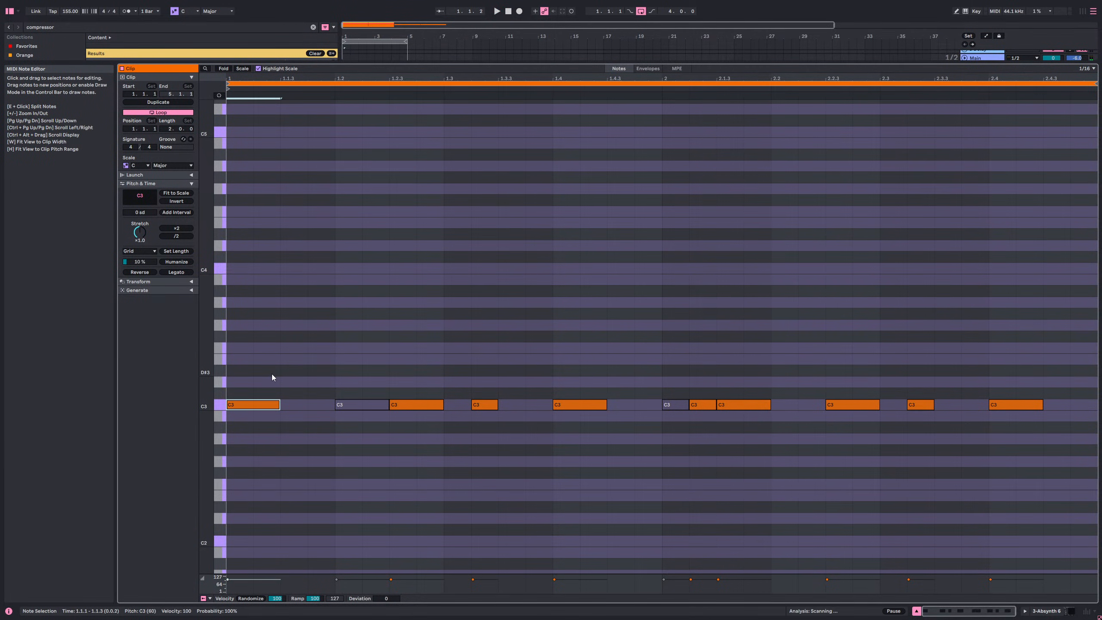
key("ctrl+d")
key("ctrl+d")
key("ctrl+d")
key("ctrl+d")
key("ctrl+d")
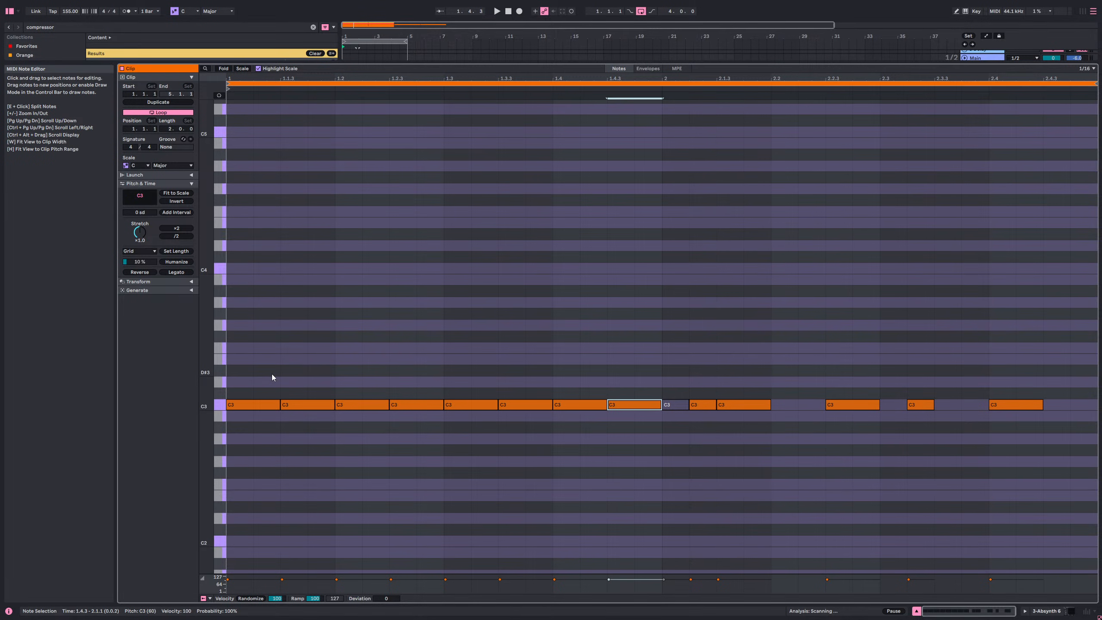
key("ctrl+d")
key("ctrl+d")
key("ctrl+d")
key("ctrl+d")
key("ctrl+d")
key("space")
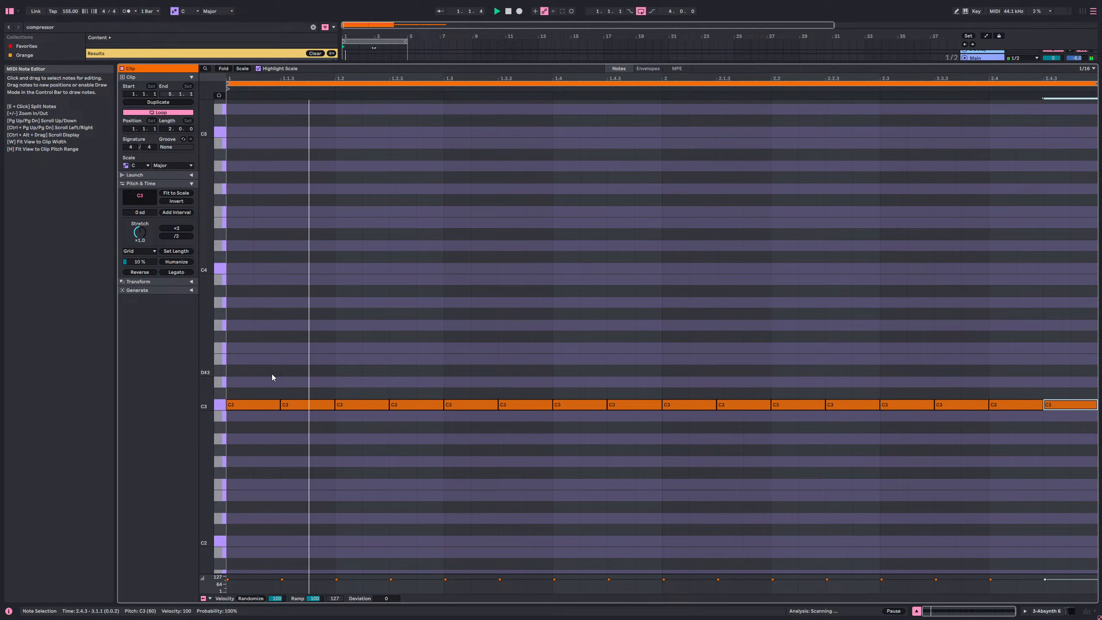
- Set the second C3 note's velocity to 51, lower the third slightly, and set the fourth to 60
key("shift+Tab")
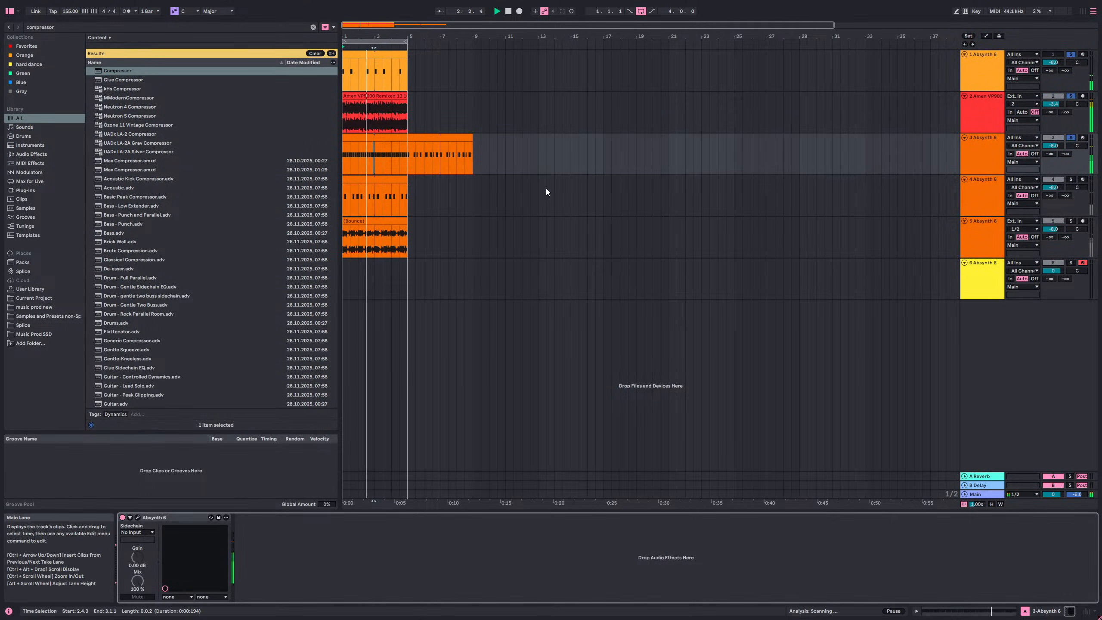
double_click(392, 140)
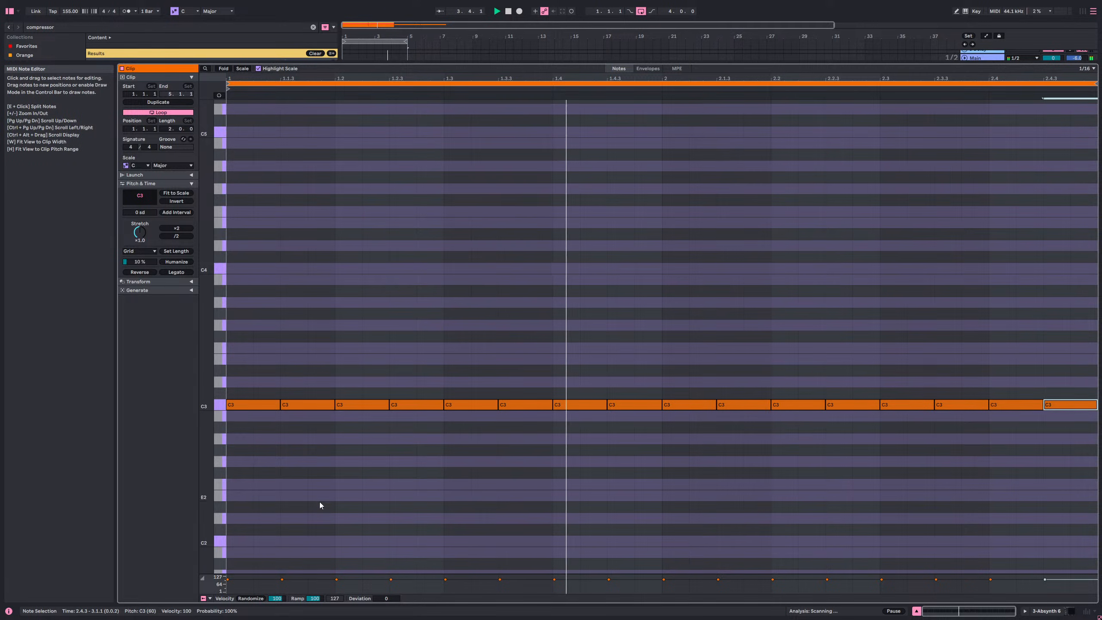
left_click_drag(319, 572, 308, 541)
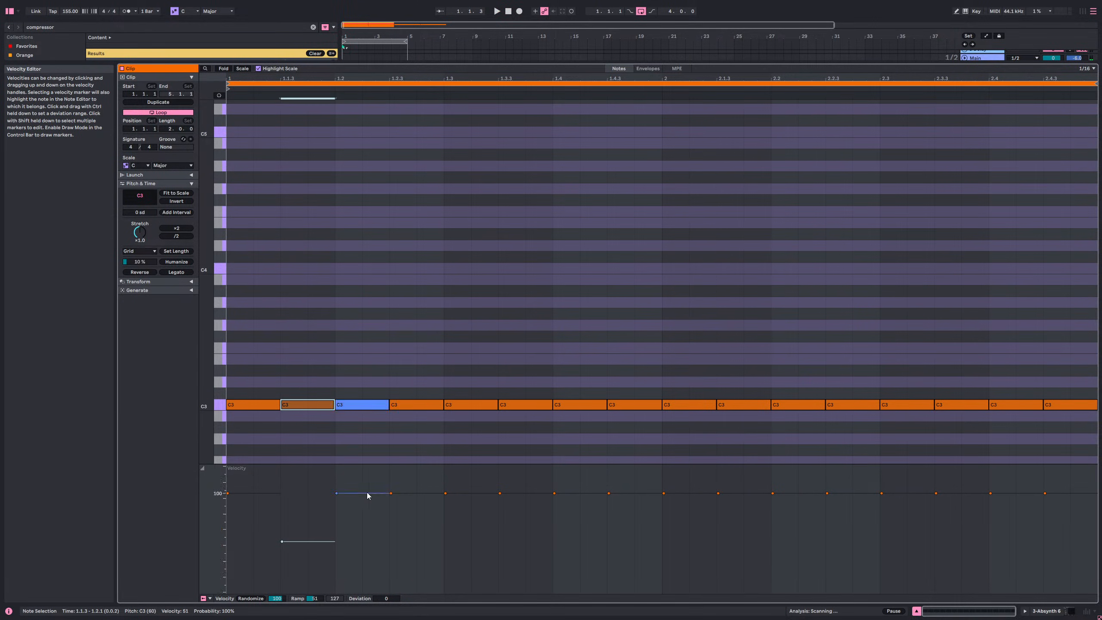
left_click_drag(368, 491, 397, 525)
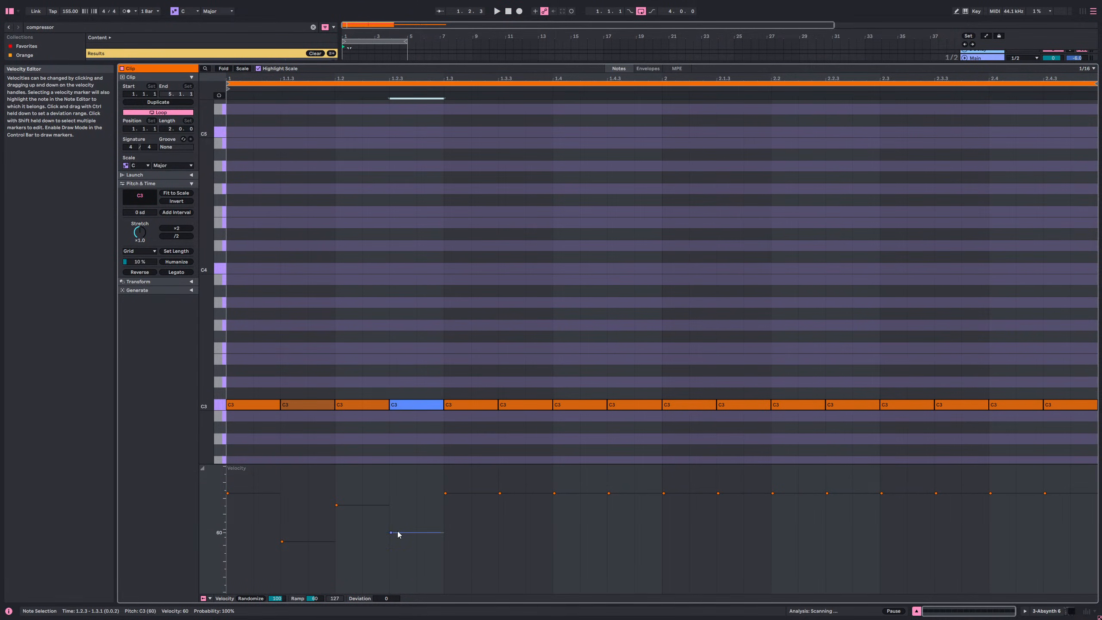
- Duplicate the first four notes with their velocities across the rest of the two bars and play the arrangement
left_click_drag(397, 450, 274, 372)
key("ctrl+d")
key("ctrl+d")
key("ctrl+d")
key("space")
key("shift+Tab")
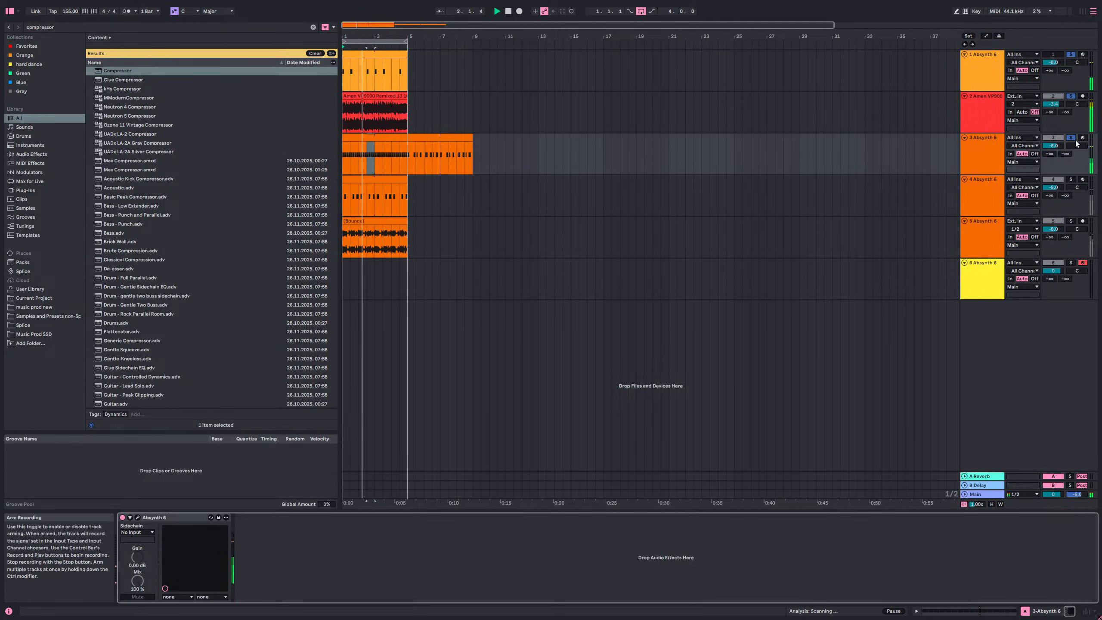
- Set the volume of 3-Absynth 6 to -8.5 dB and clear the solos to hear all tracks
left_click(399, 141)
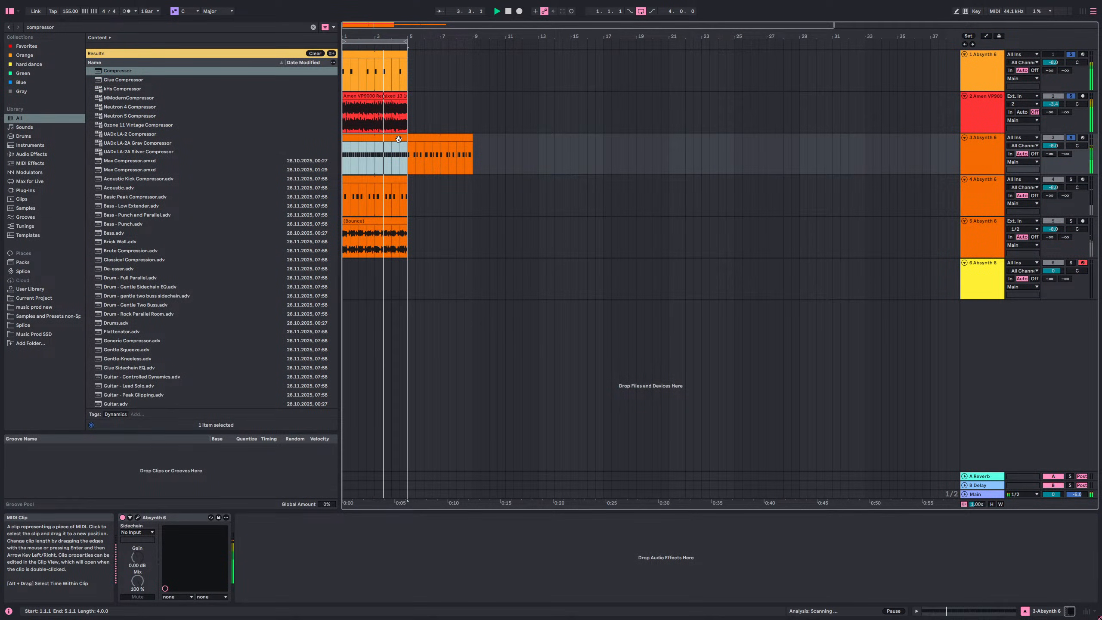
left_click_drag(1053, 146, 1053, 148)
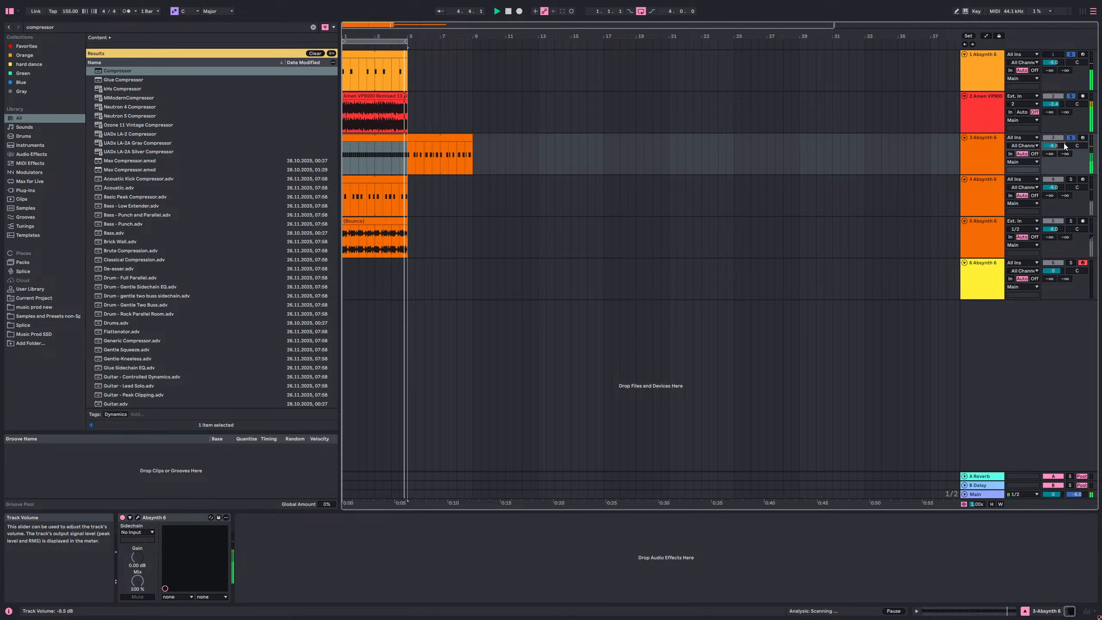
left_click(1071, 139)
key("space")
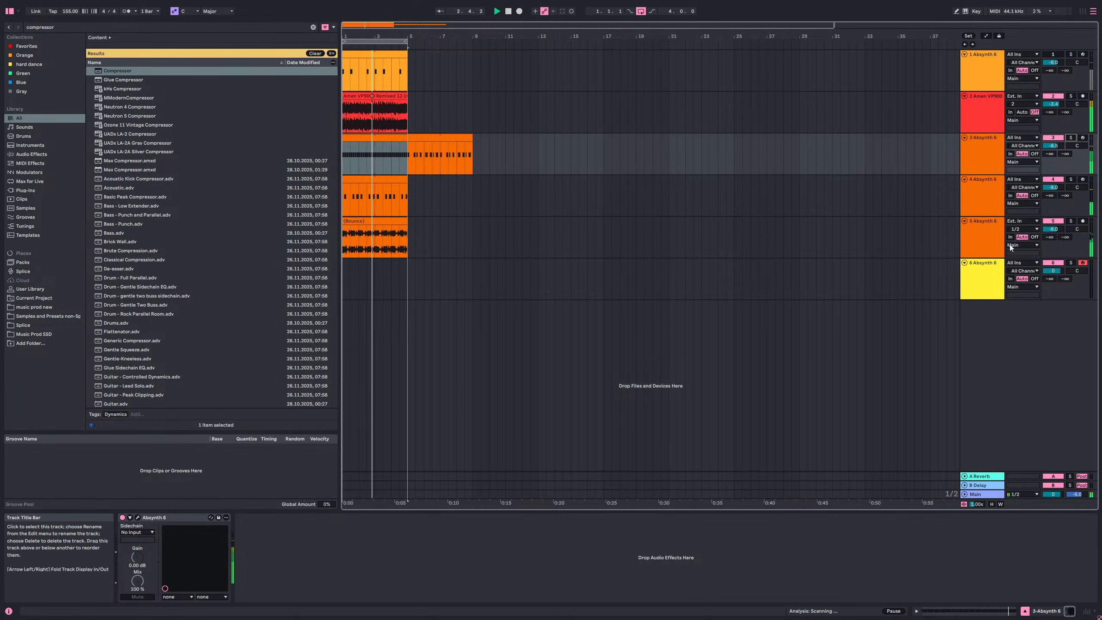
- Move the bounced Absynth track up to position 3 and set its EQ Eight low-cut frequency to 759 Hz
left_click(992, 237)
left_click_drag(992, 149, 992, 148)
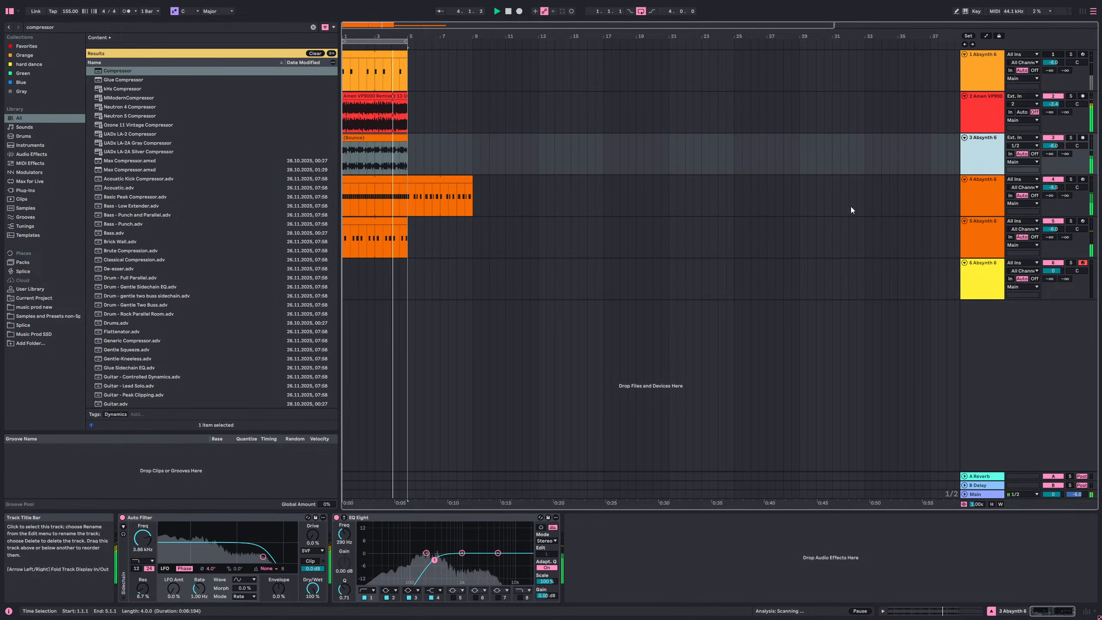
left_click_drag(344, 534, 344, 520)
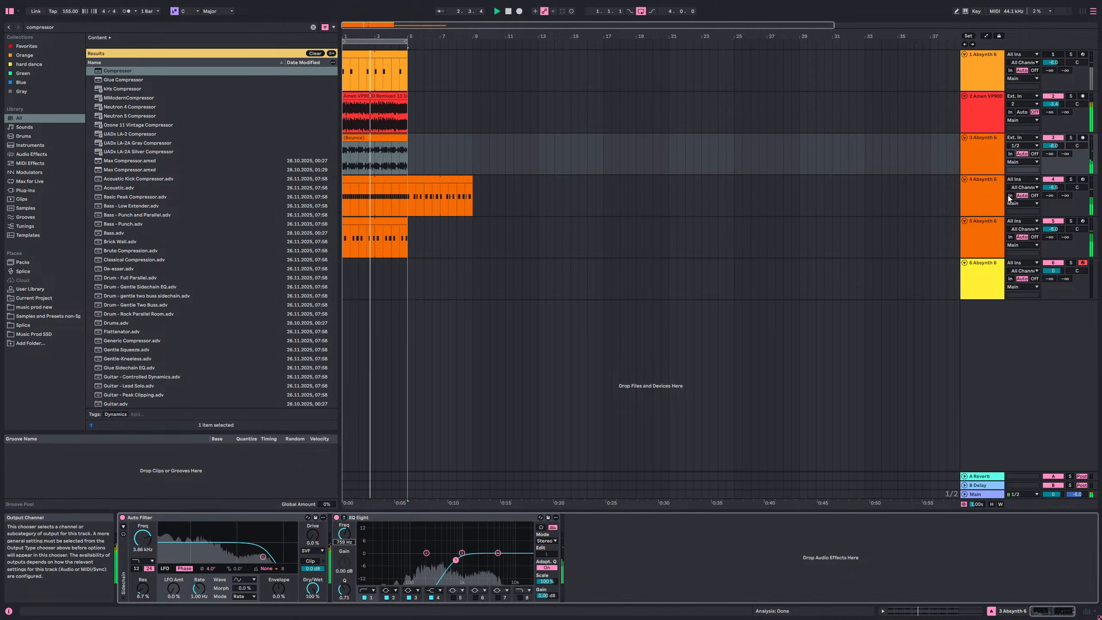
- Close the Absynth window of the Clsd Metallic HH track and turn off 5-Absynth 6
left_click(1069, 222)
left_click(1069, 222)
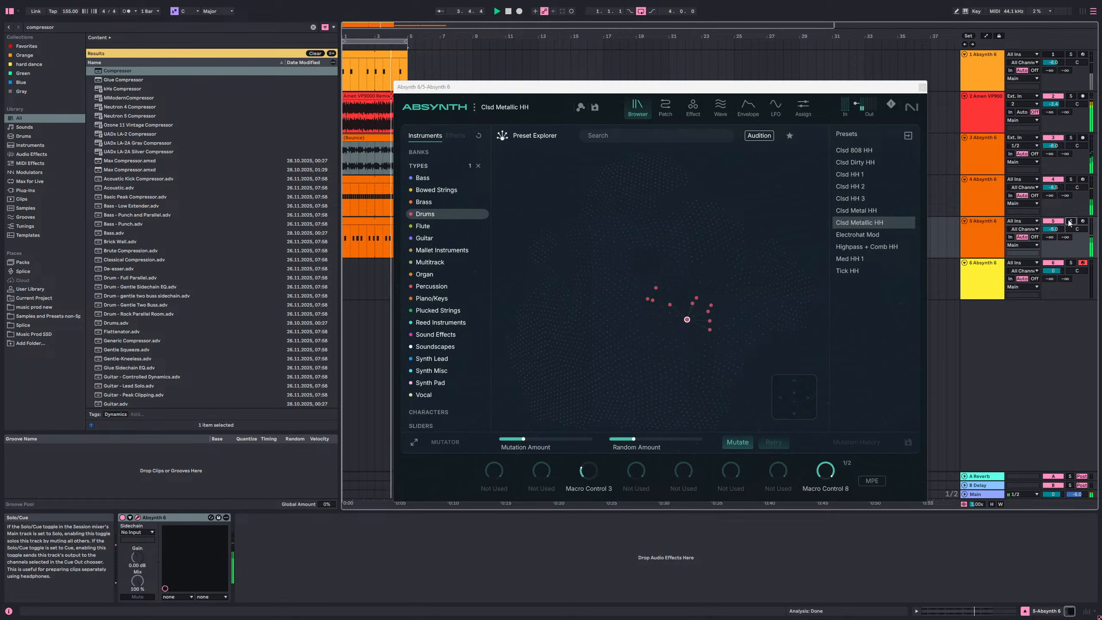
left_click(923, 87)
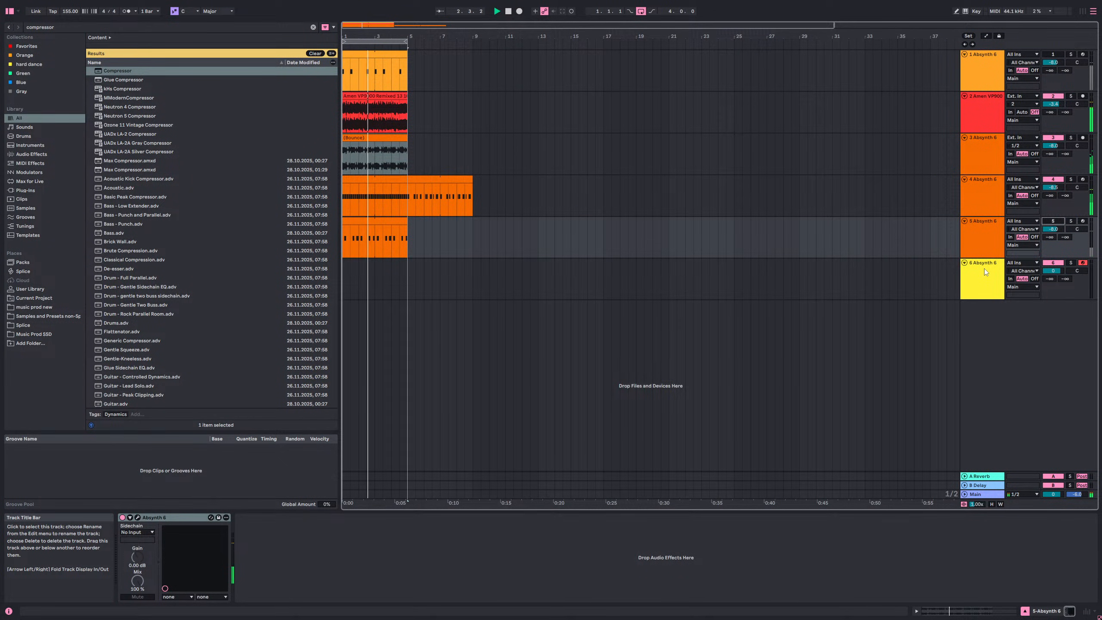
- Listen to the bounced track 3 soloed together with the Amen track, and clear the solos again
left_click(995, 160)
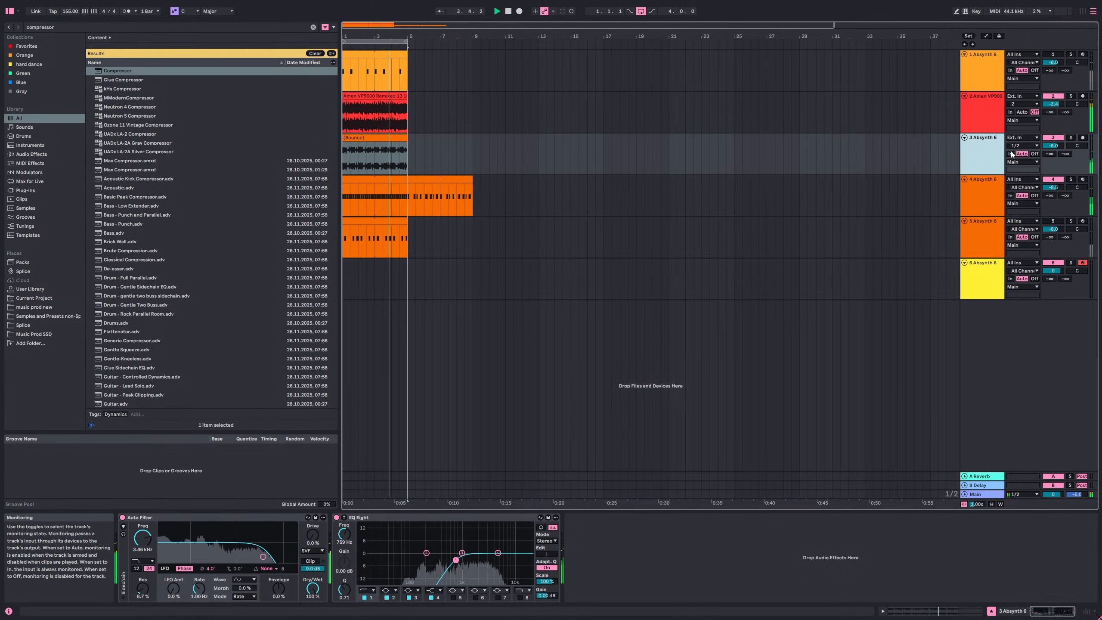
left_click(1071, 138)
left_click(1073, 98, "ctrl")
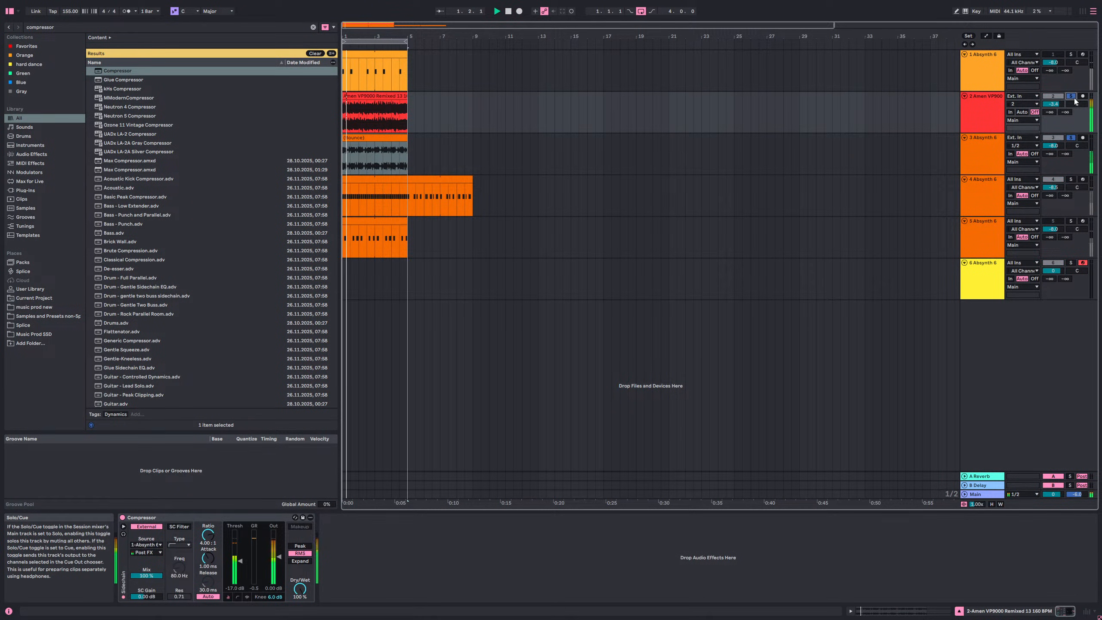
left_click(989, 159)
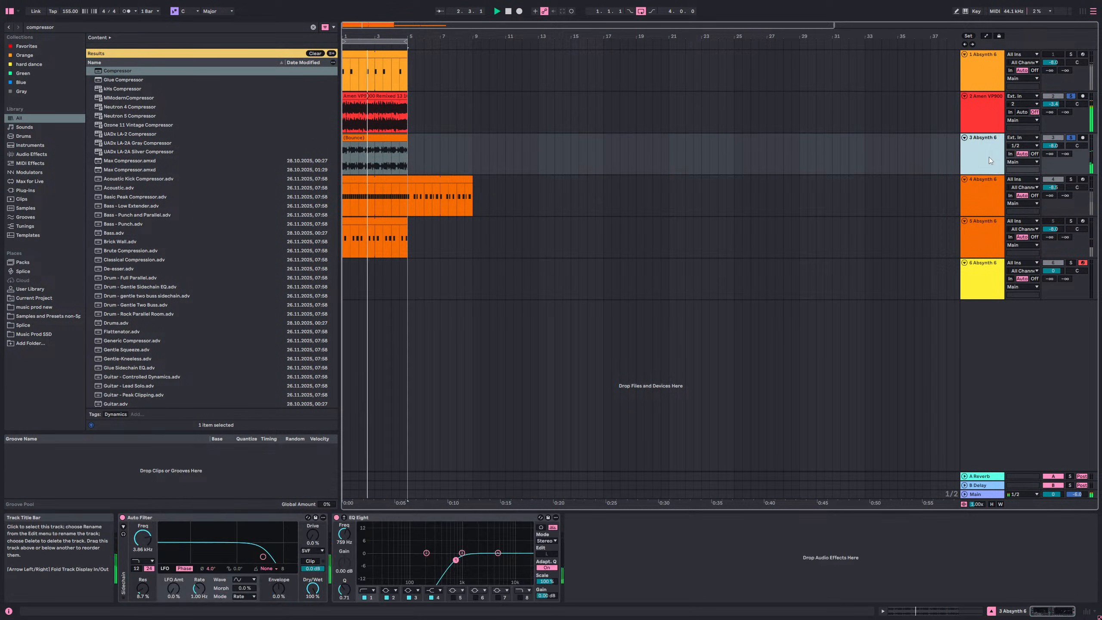
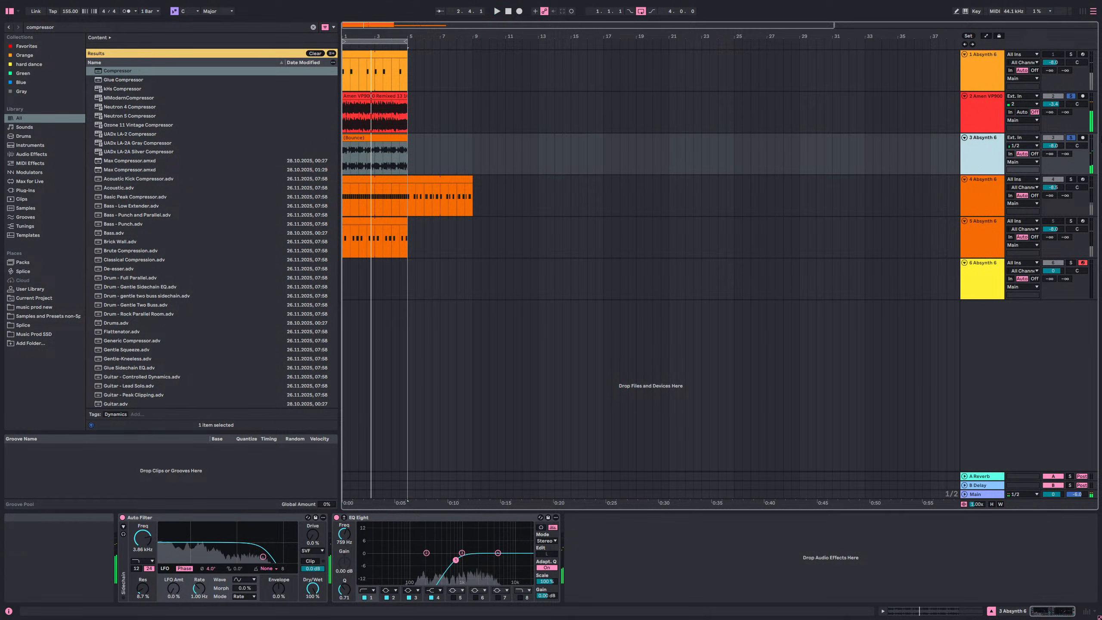
left_click(1072, 139)
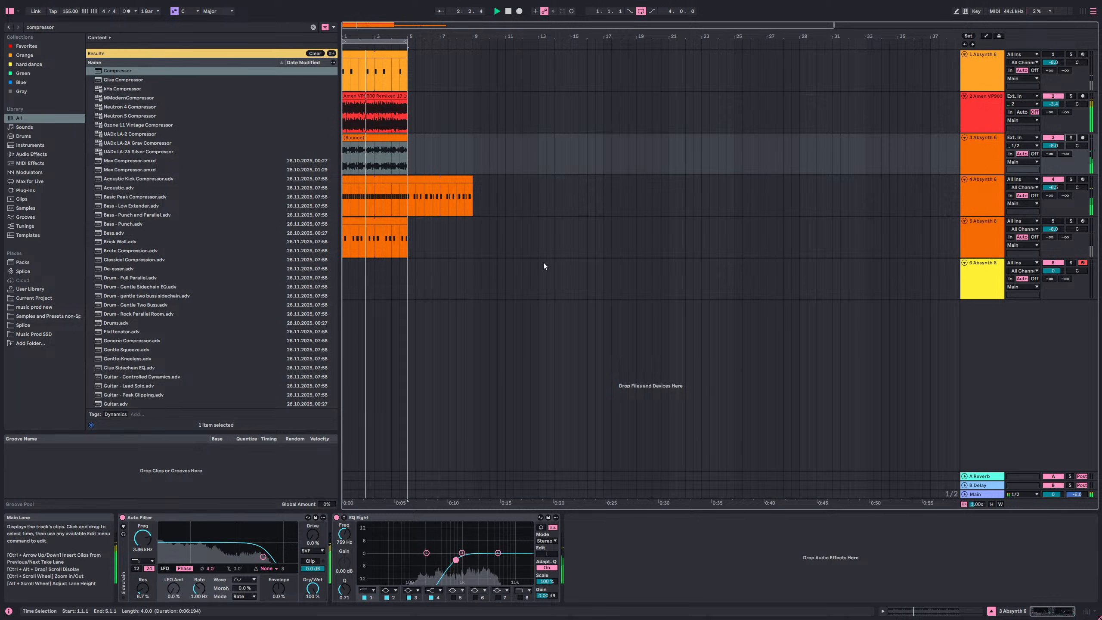
left_click(978, 161)
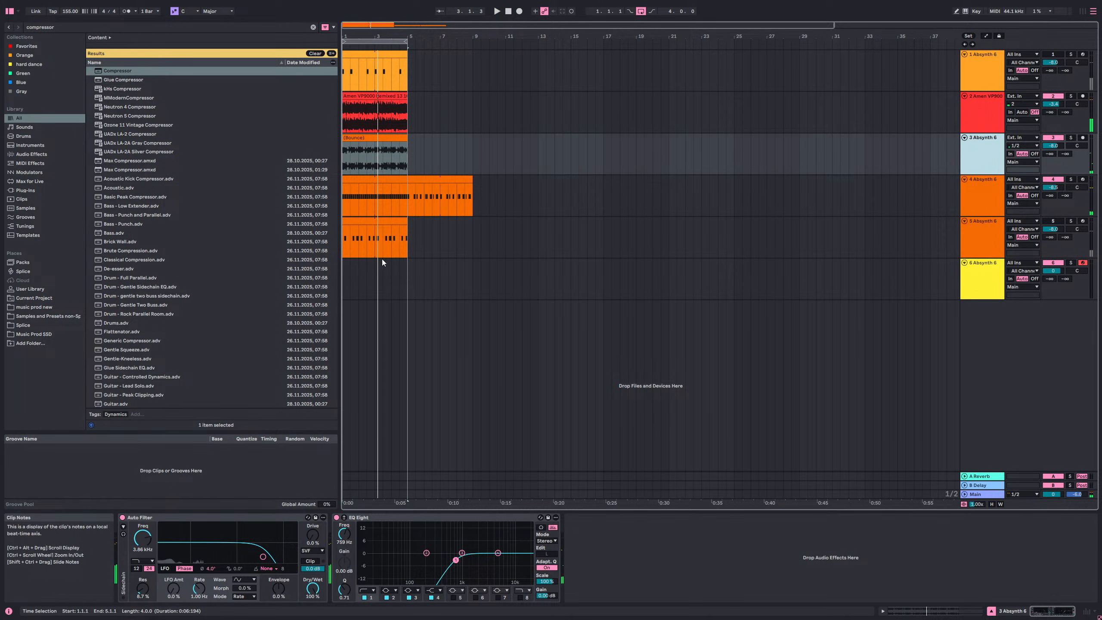
- Create a four-bar MIDI clip at bar 1 on 6-Absynth 6 and, with note preview on, add a G3 note at 1.1.1
left_click(349, 279)
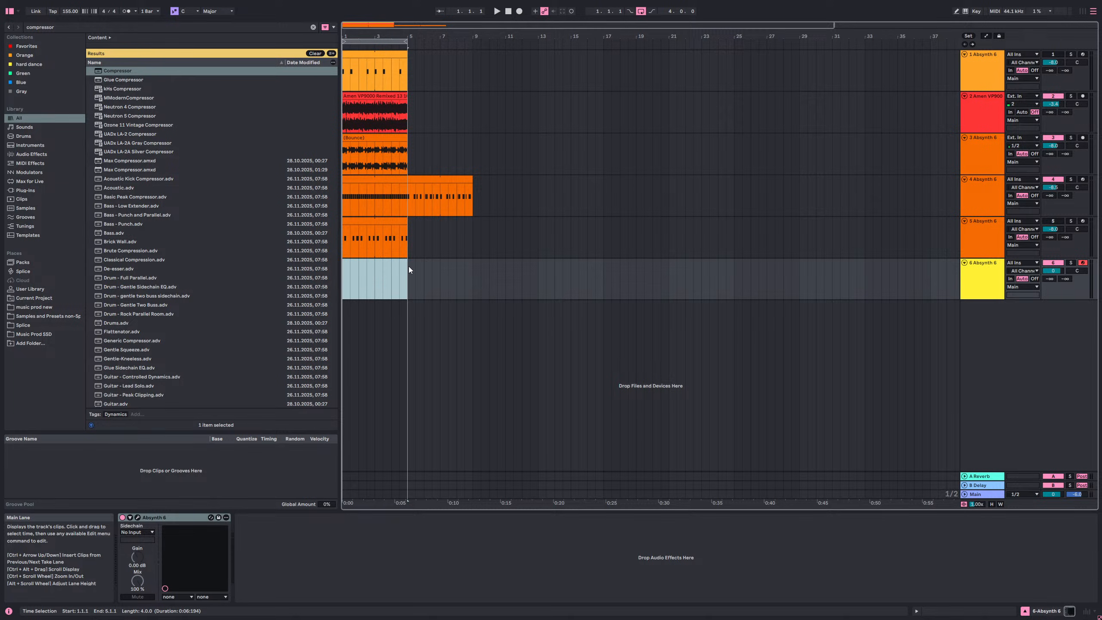
key("ctrl+shift+m")
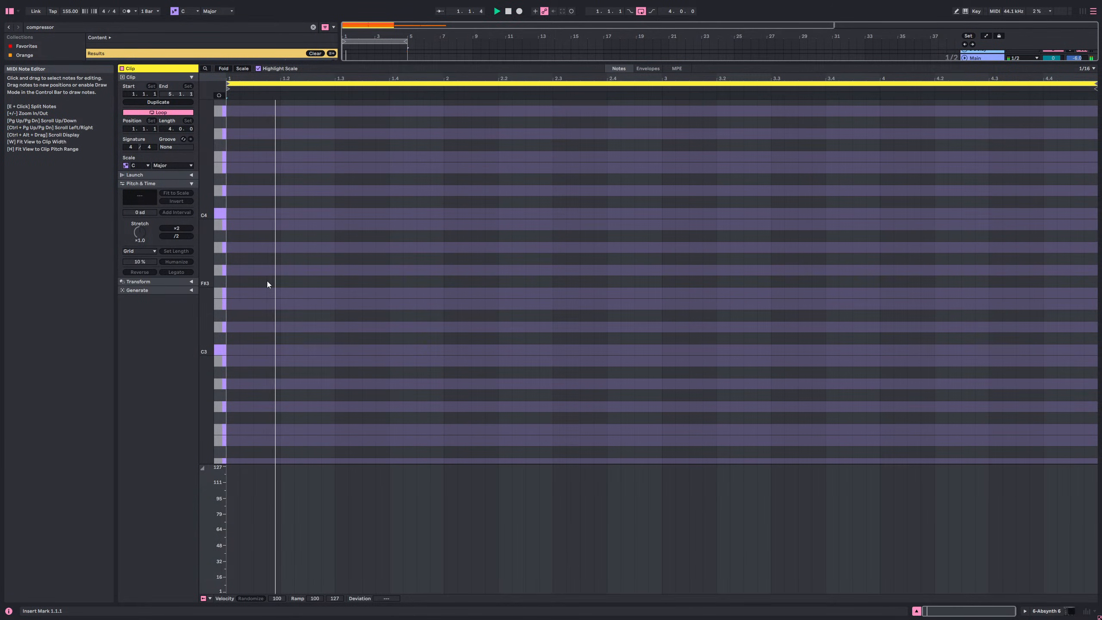
left_click(219, 96)
left_click(222, 271)
double_click(231, 271)
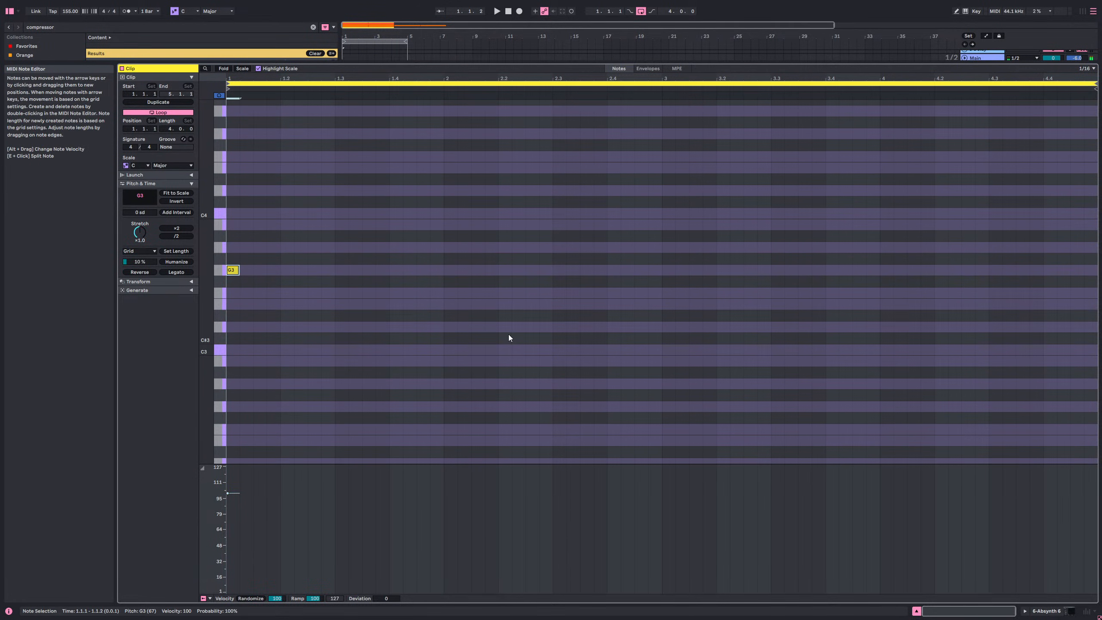
- Lengthen the new bass note to end at 2.3.1 and transpose it down an octave to G2 during playback
key("shift+Right")
key("shift+Right")
key("shift+Right")
key("shift+Right")
key("shift+Right")
key("shift+Right")
key("shift+Right")
key("shift+Right")
key("shift+Right")
key("space")
key("shift+Right")
key("shift+Right")
key("shift+Right")
key("shift+Right")
key("shift+Right")
key("shift+Right")
key("shift+Right")
key("shift+Right")
key("shift+Right")
key("shift+Right")
key("shift+Right")
key("shift+Right")
key("shift+Right")
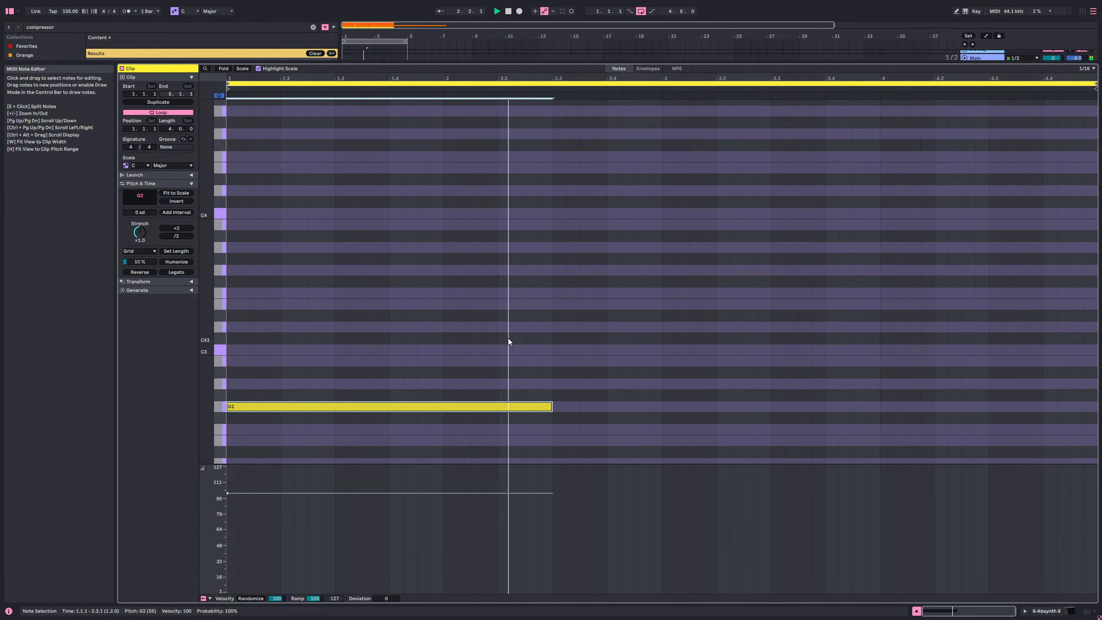
- Move the G2 bass note to start at 1.2.1 and shorten it to end at 2.1.1
key("space")
key("Right")
key("Right")
key("Right")
key("Right")
key("space")
key("shift+Left")
key("shift+Left")
key("shift+Left")
key("shift+Left")
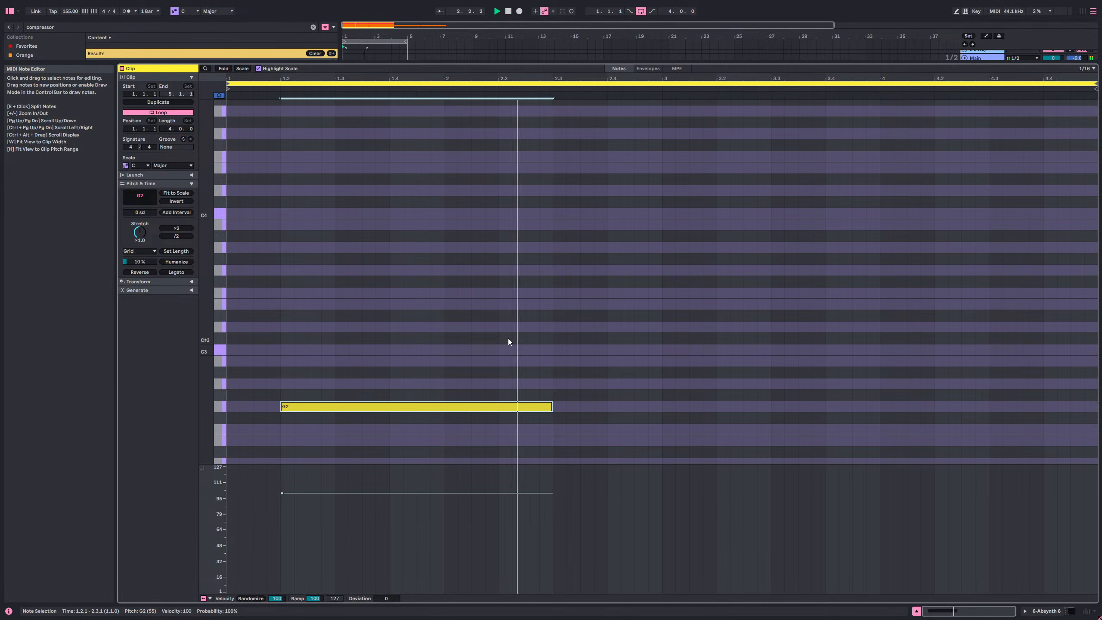
key("shift+Left")
key("shift+Left")
key("shift+Left")
key("shift+Left")
key("shift+Left")
key("shift+Left")
key("shift+Left")
key("shift+Left")
key("space")
- Duplicate the G2 bass note, transpose the copy to F3 and move it to start at 2.3.1
key("ctrl+d")
key("shift+Up")
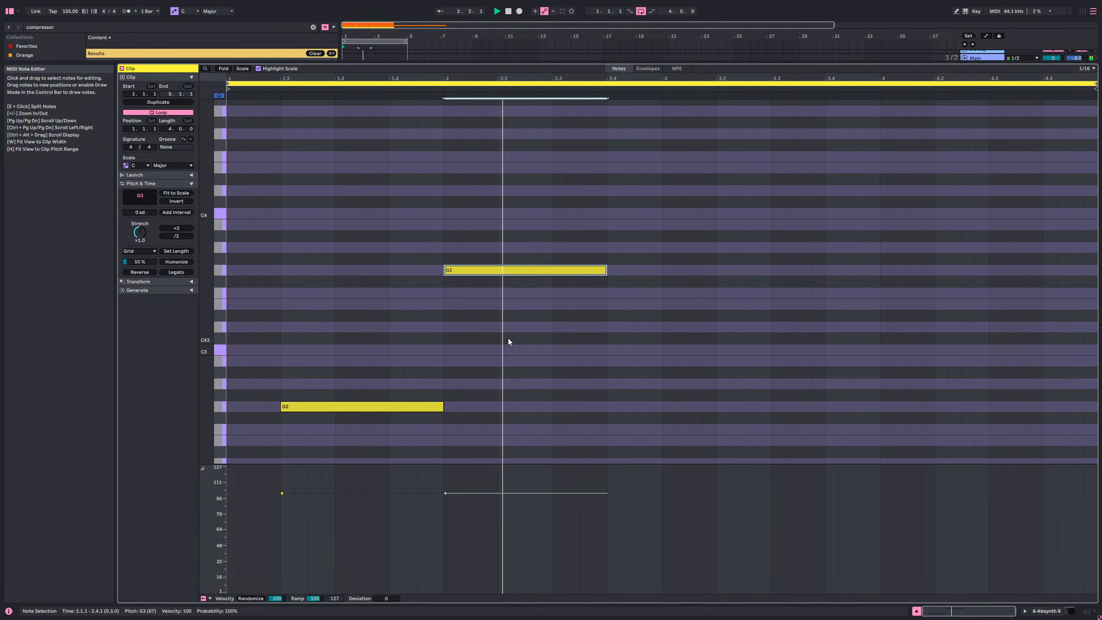
key("Right")
key("Right")
key("Right")
key("Right")
key("Right")
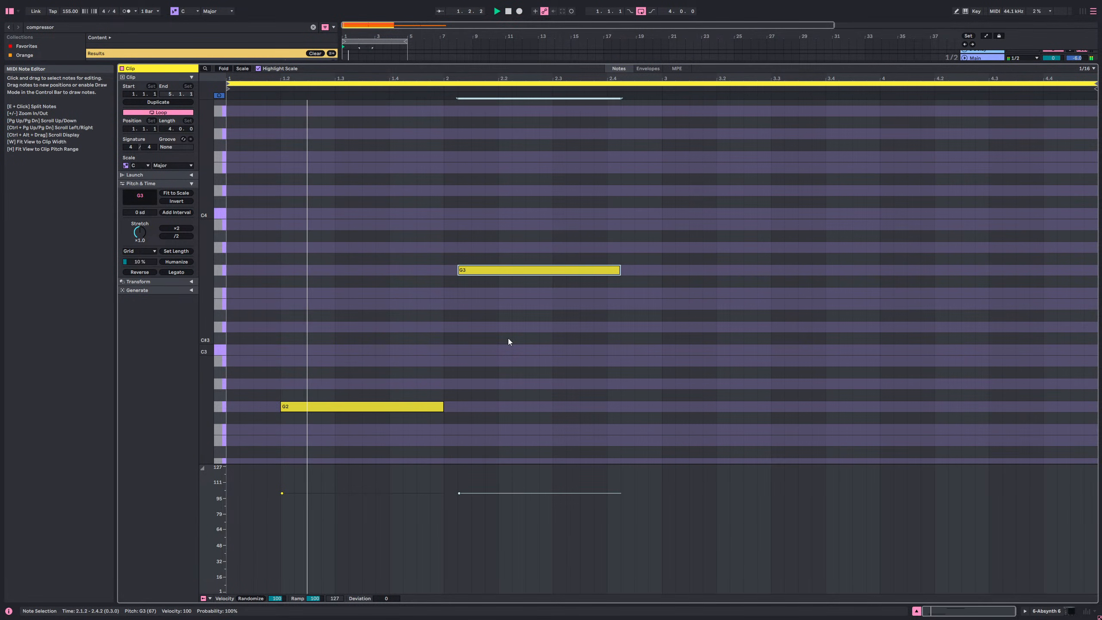
key("Right")
key("Down")
key("Down")
key("Right")
key("Right")
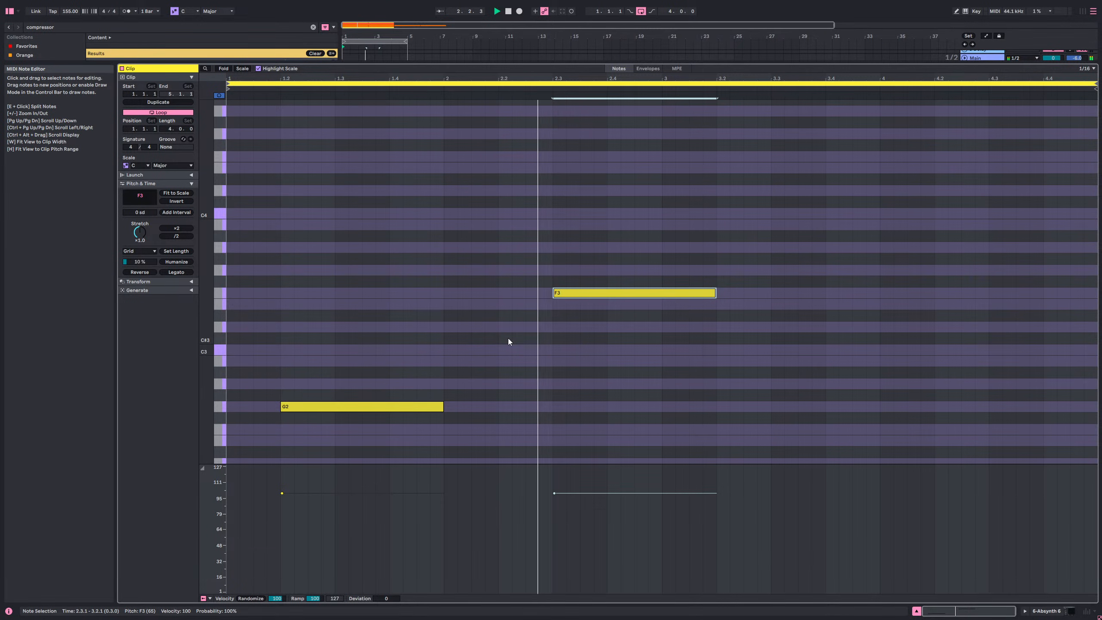
- Duplicate the F3 note to 3.2.1 and transpose the copy down an octave to F2
key("ctrl+d")
key("Down")
key("Down")
key("Up")
key("Up")
key("shift+Down")
key("space")
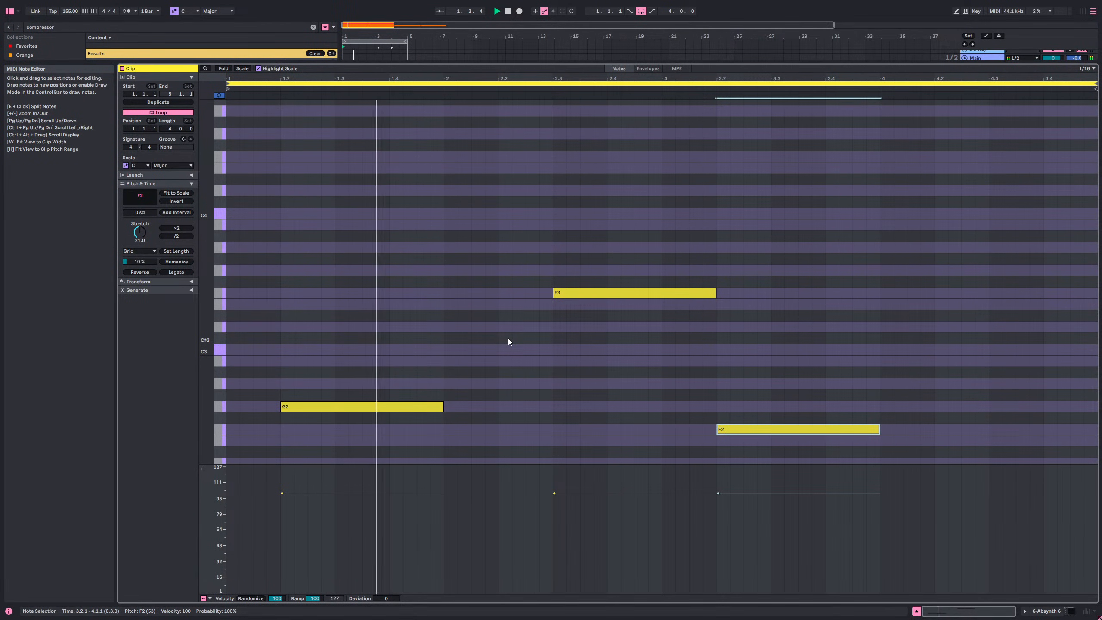
- Try the note at 3.2.1 on G#2 and G2 during playback, and return it to F2
key("Up")
key("Up")
key("Up")
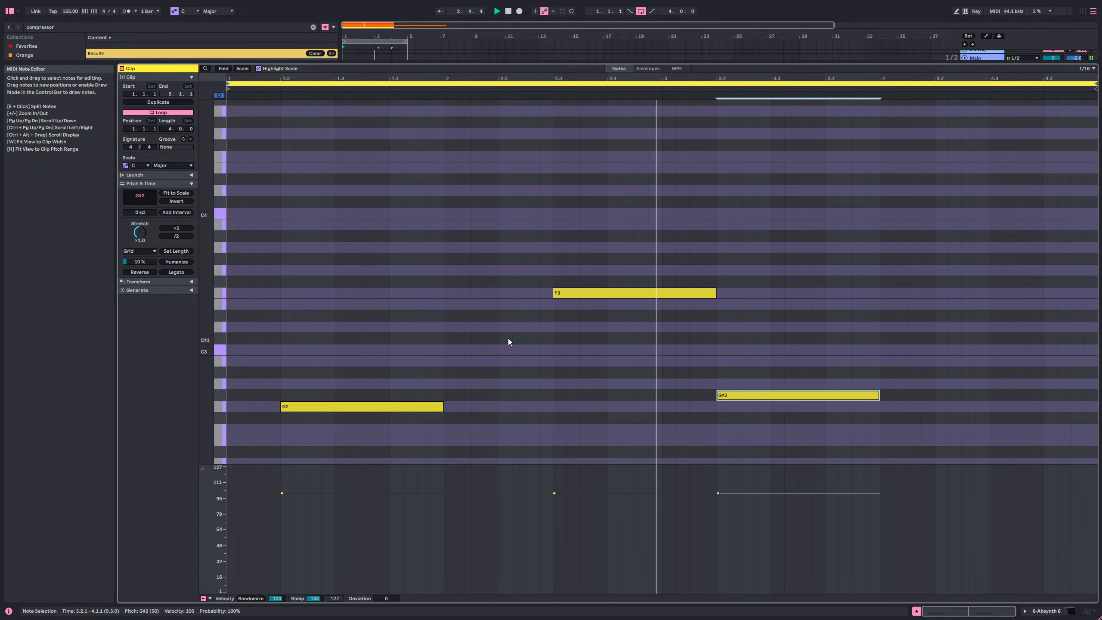
key("Down")
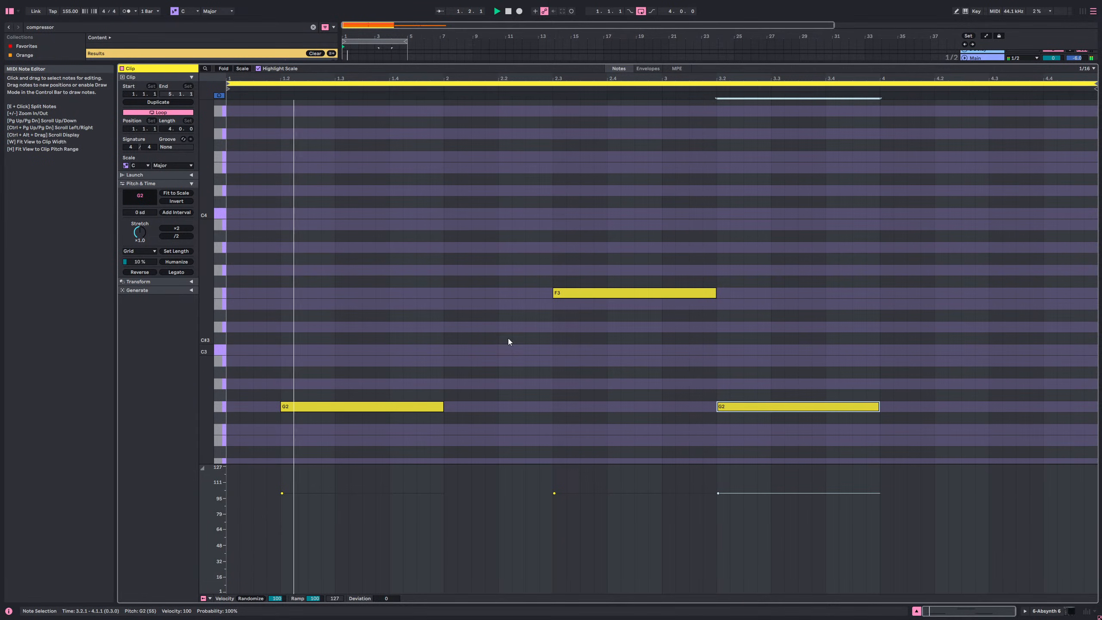
key("Down")
key("Down")
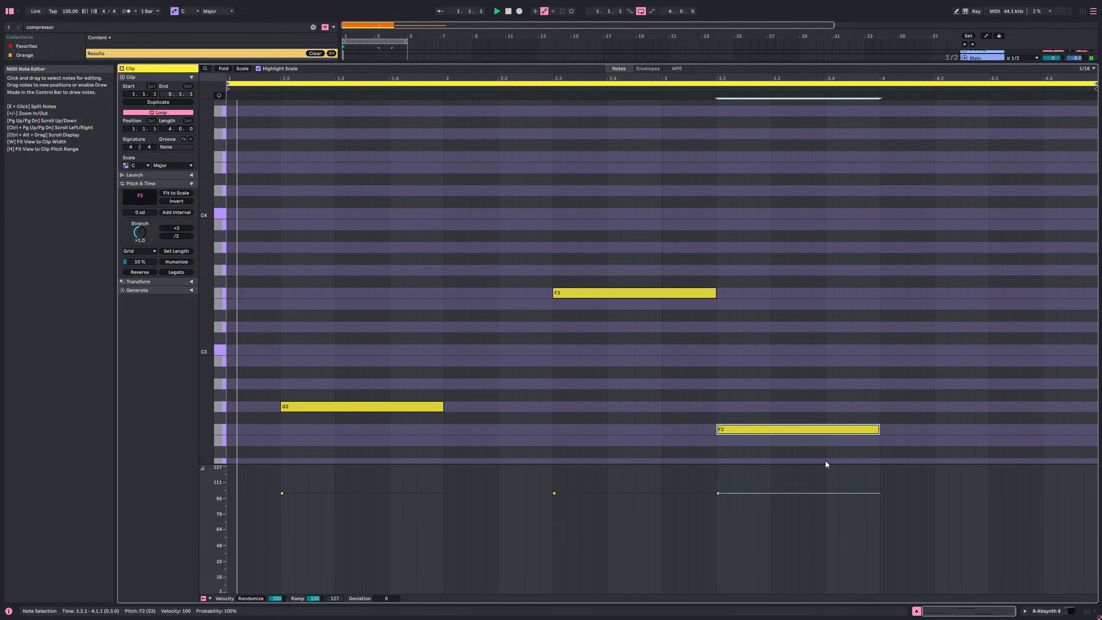
- Duplicate the F2 note to 4.1.1 and transpose the copy down to D#2
key("ctrl+d")
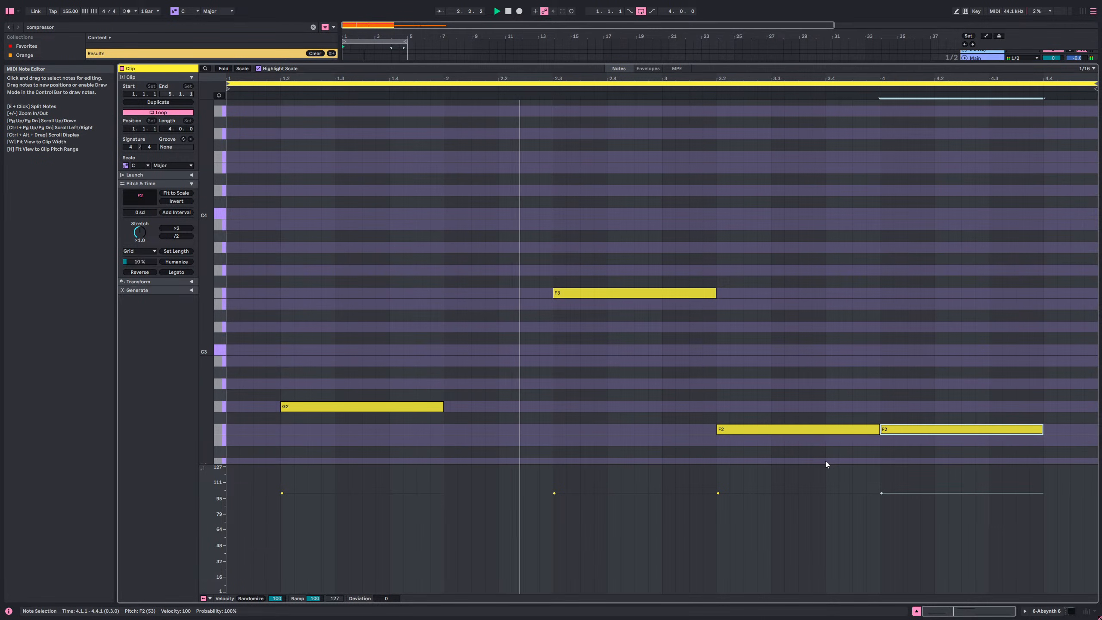
key("Down")
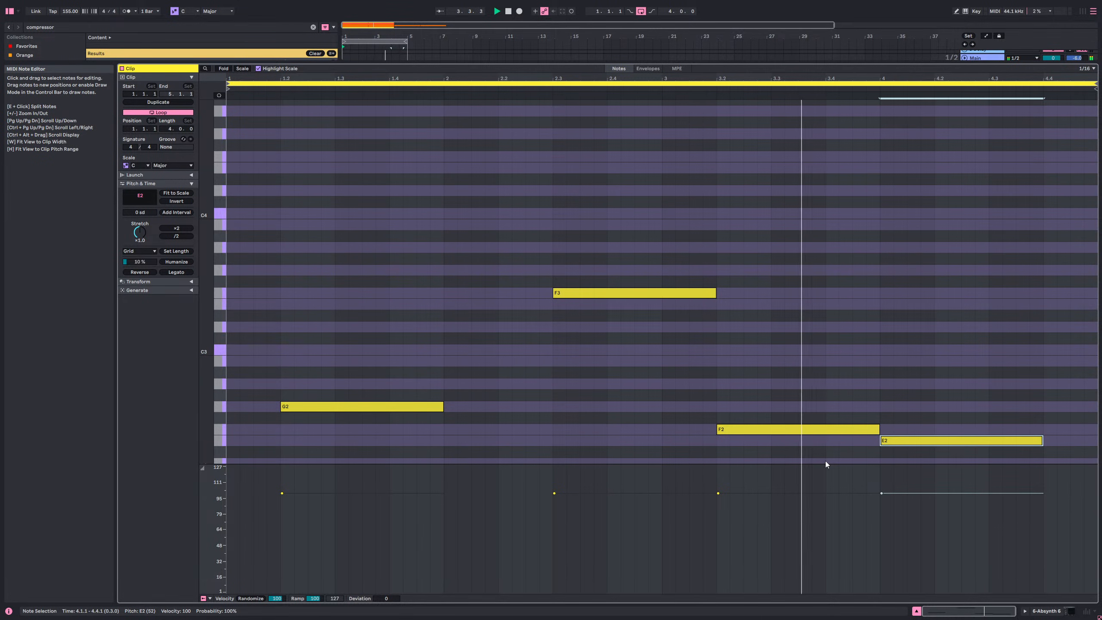
key("Down")
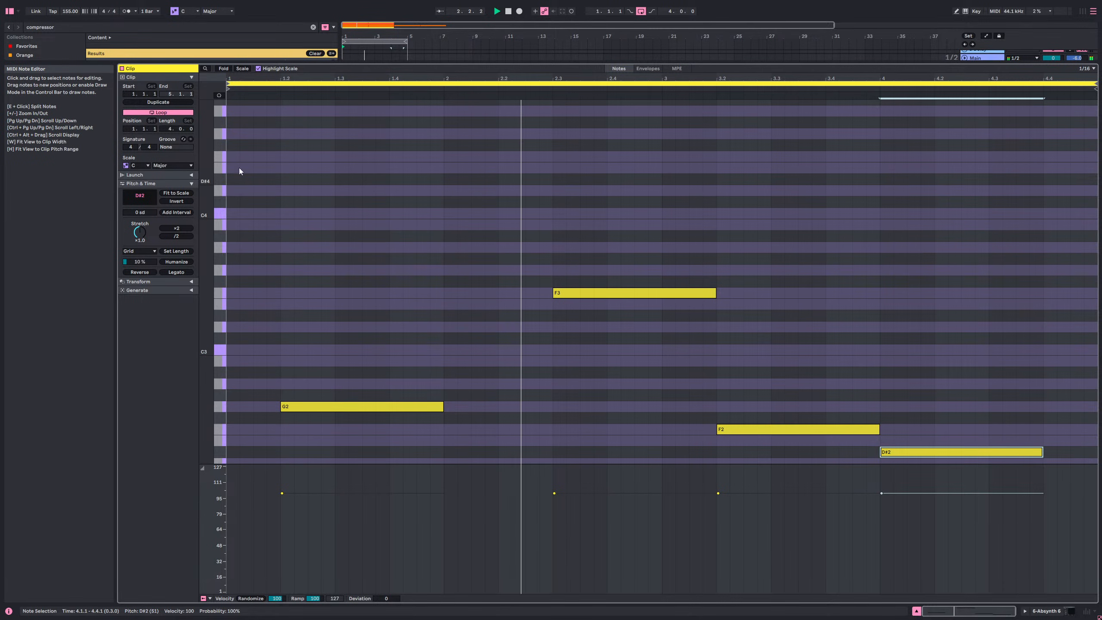
- Set the clip's scale to G Minor
left_click(143, 166)
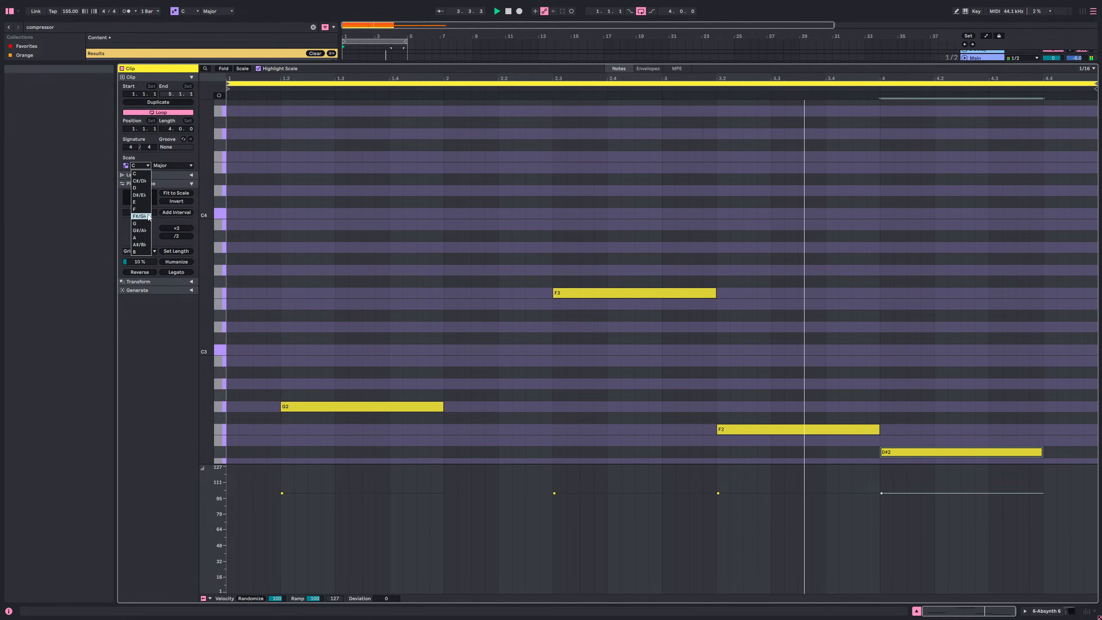
left_click(147, 219)
left_click(173, 165)
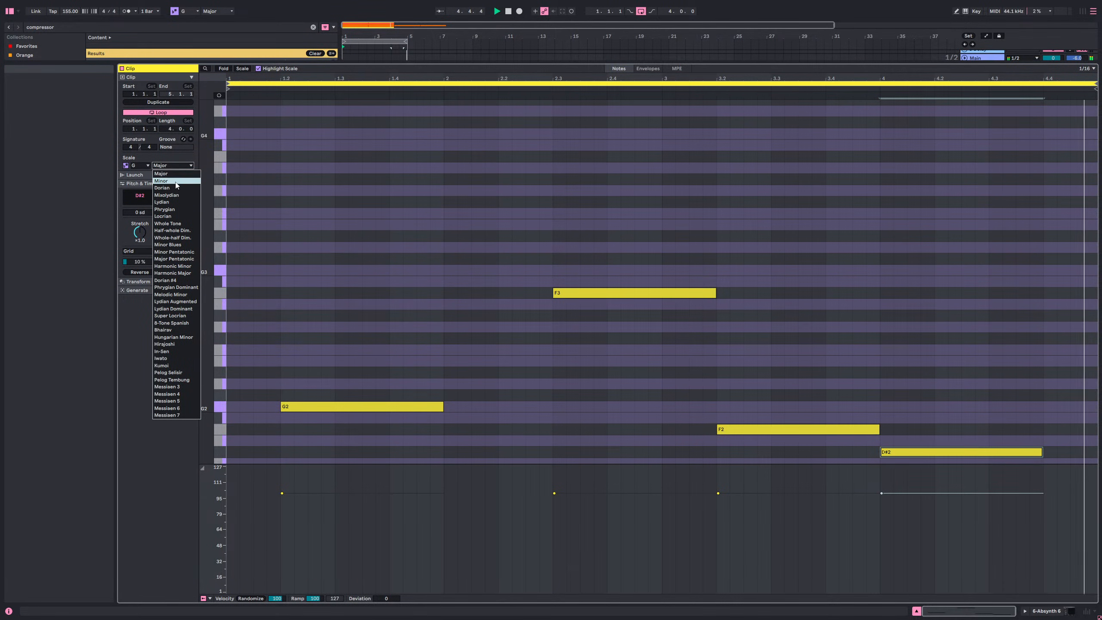
left_click(170, 179)
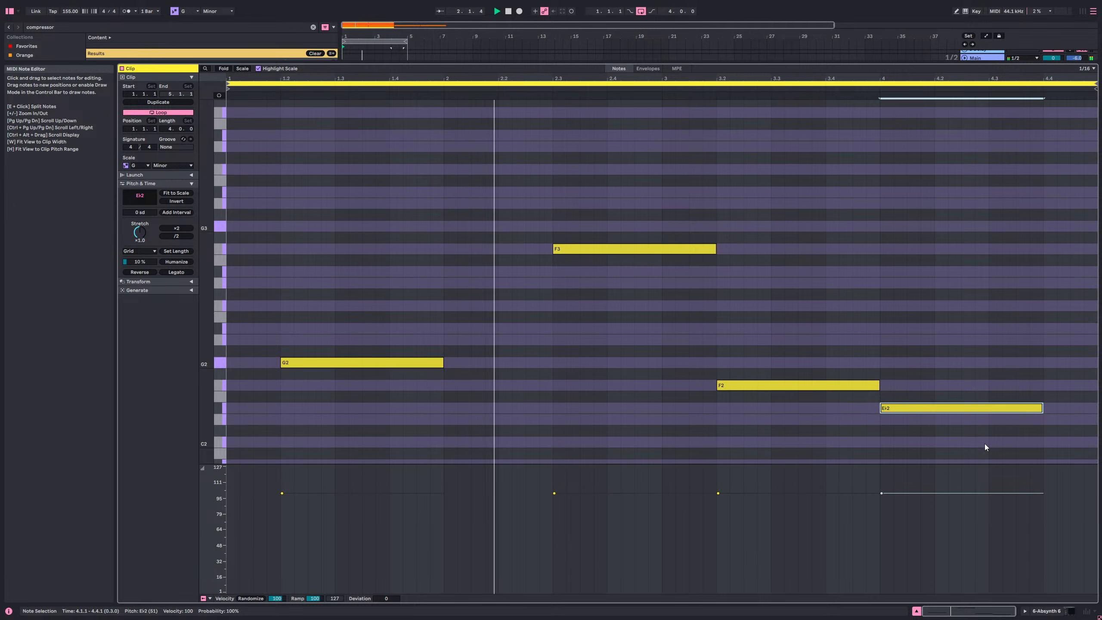
- Try the note at 4.1.1 an octave higher on Eb3, and on D3, A2 and Bb2
key("shift+Up")
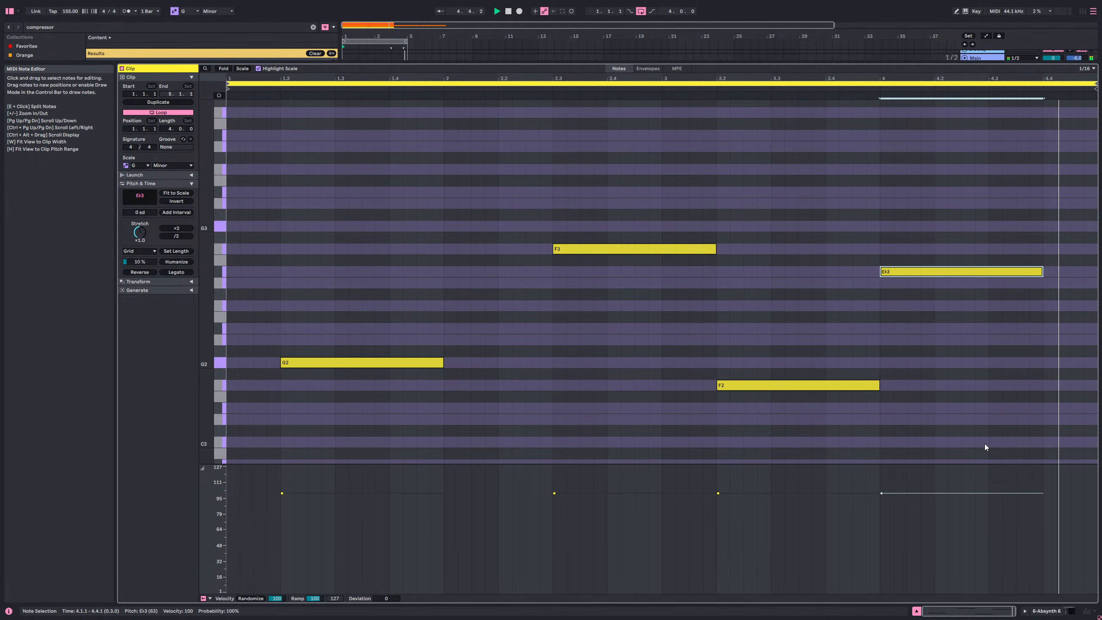
key("Down")
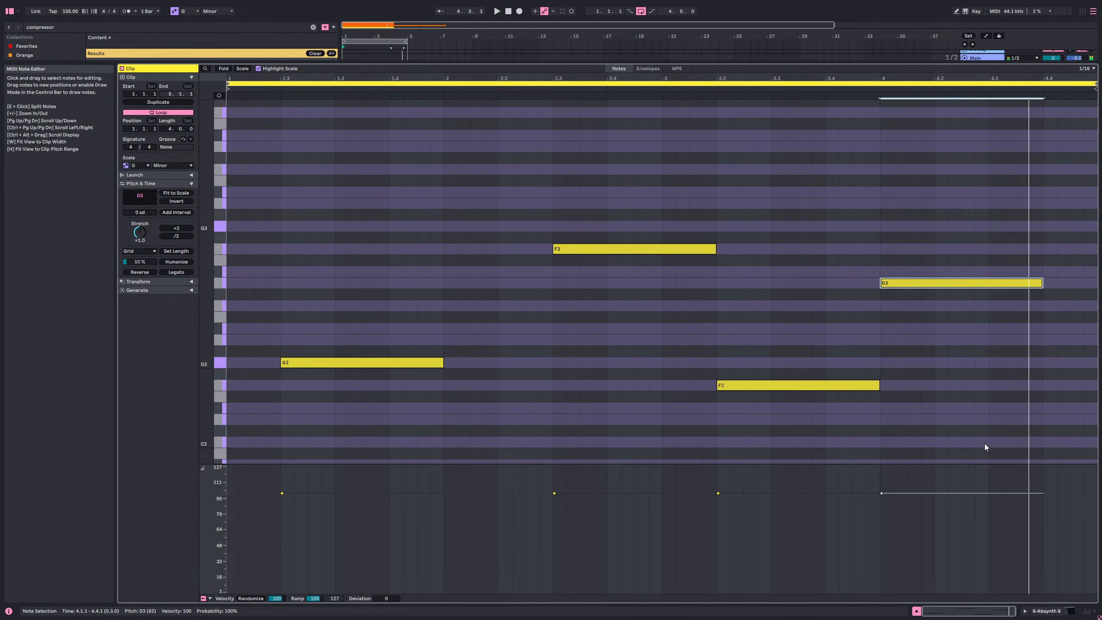
key("Down")
key("Down")
key("Down")
key("Down")
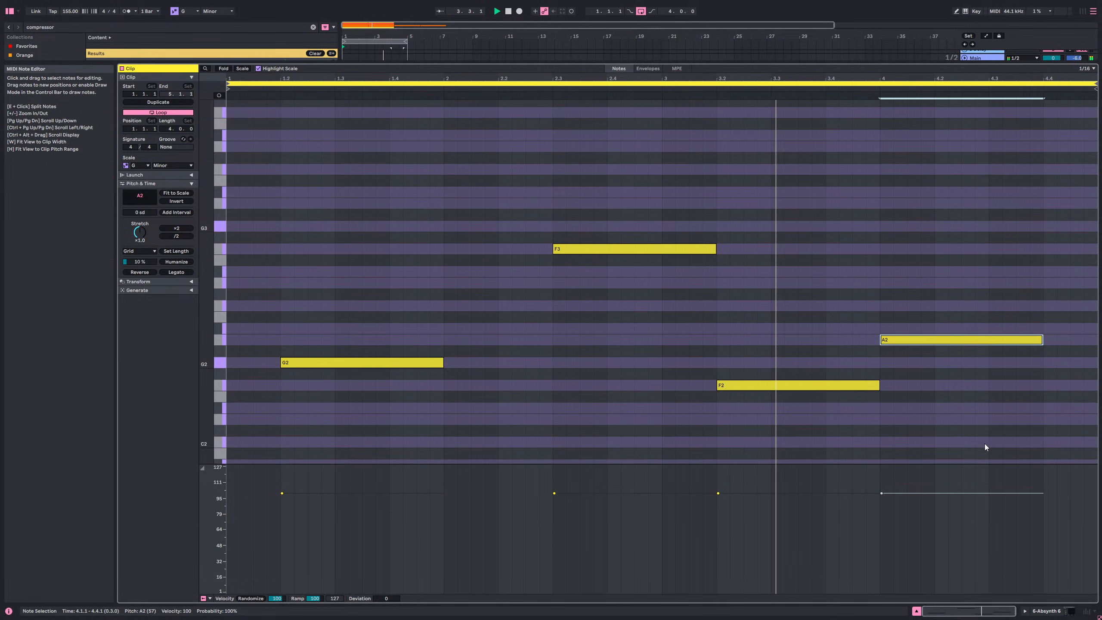
key("Up")
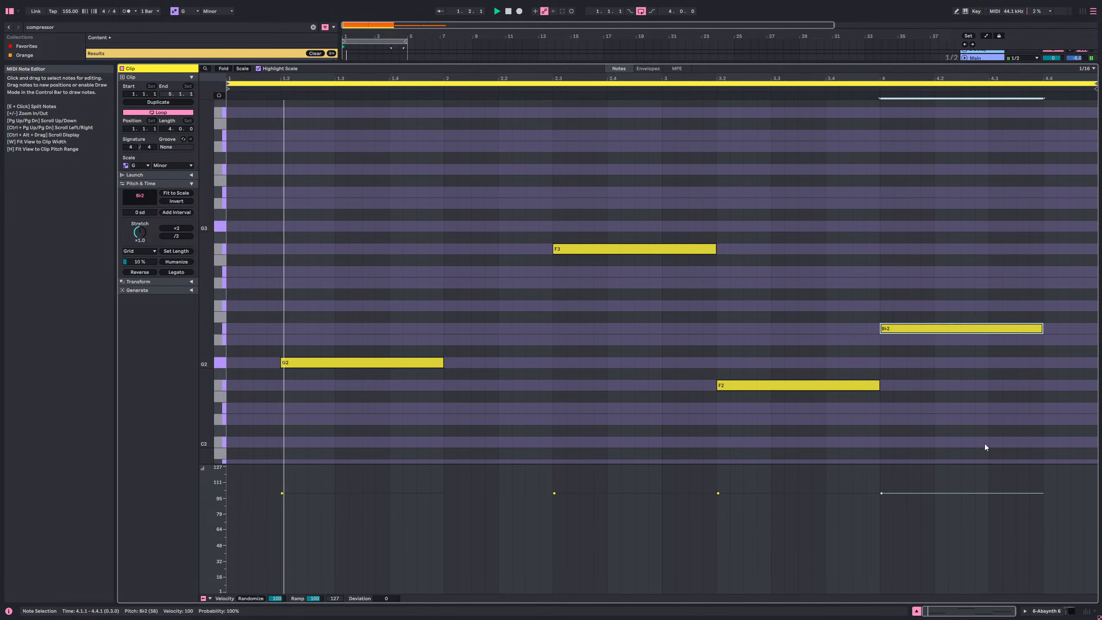
- Transpose the note at 4.1.1 to F#2 and deactivate it
key("Down")
key("Down")
key("Down")
key("Down")
key("Down")
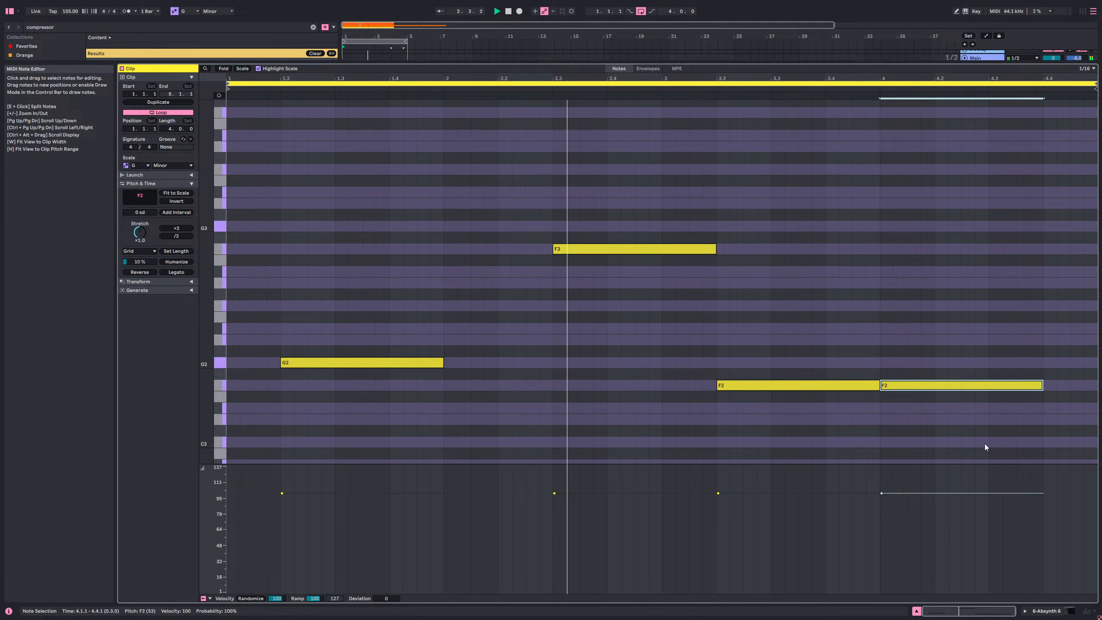
key("Up")
key("Up")
key("Up")
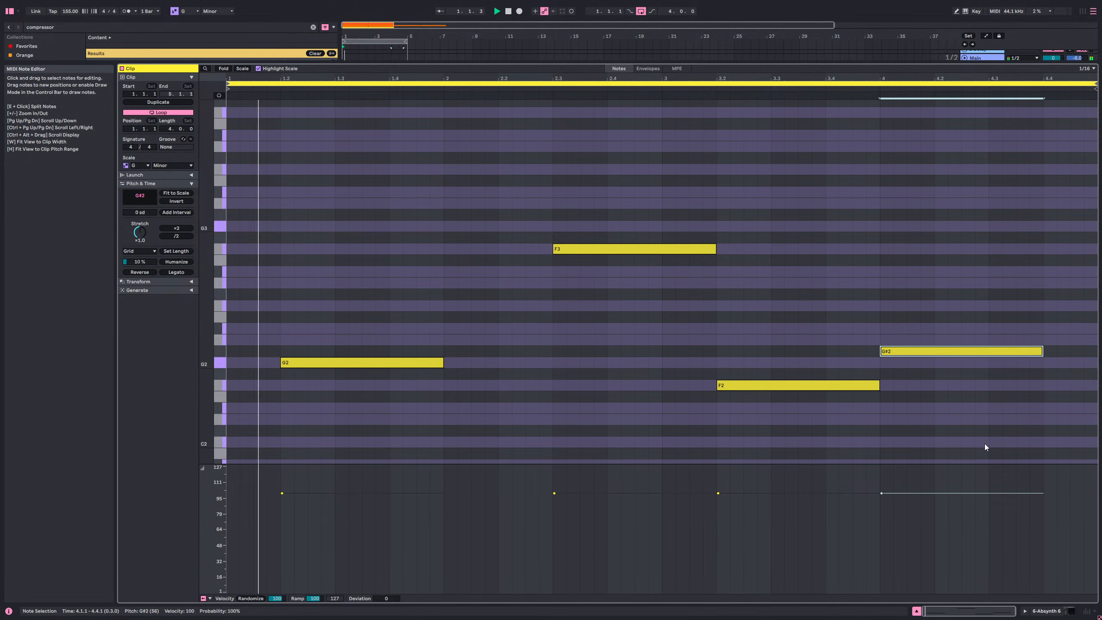
key("Down")
key("Down")
key("0")
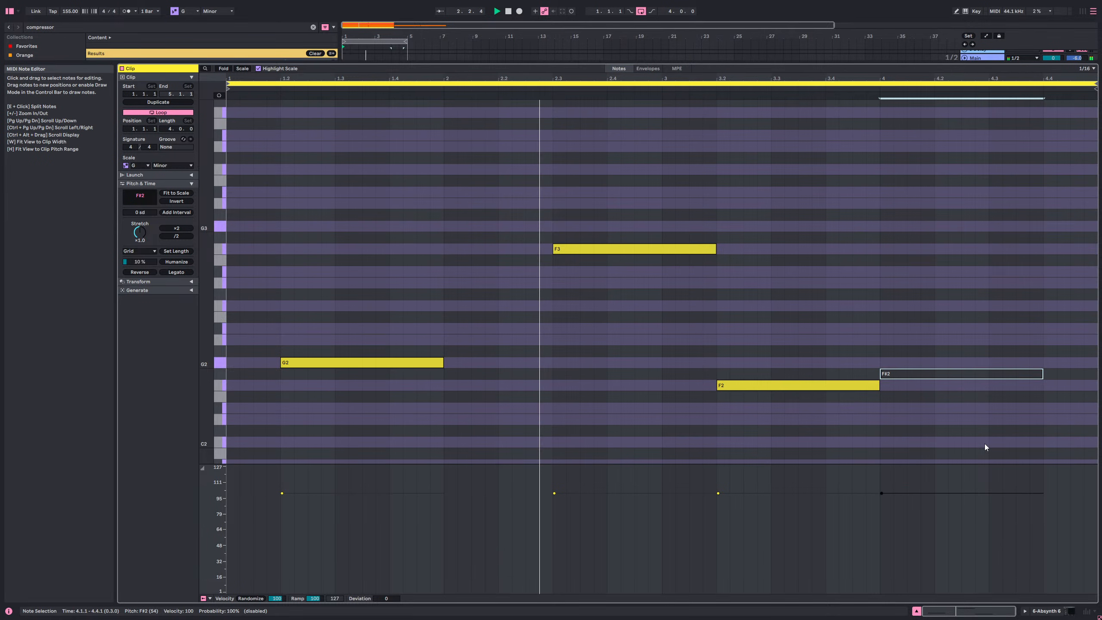
- Solo the 6-Absynth 6 track, and check the Limiter on Main before returning to the Absynth bass
key("shift+Tab")
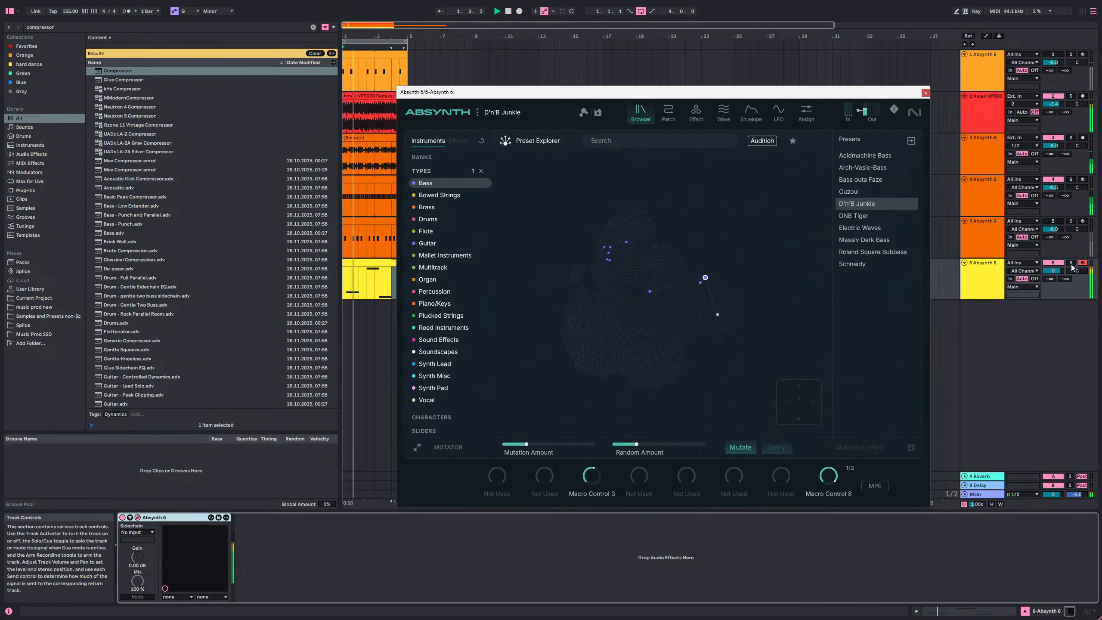
left_click(1071, 270)
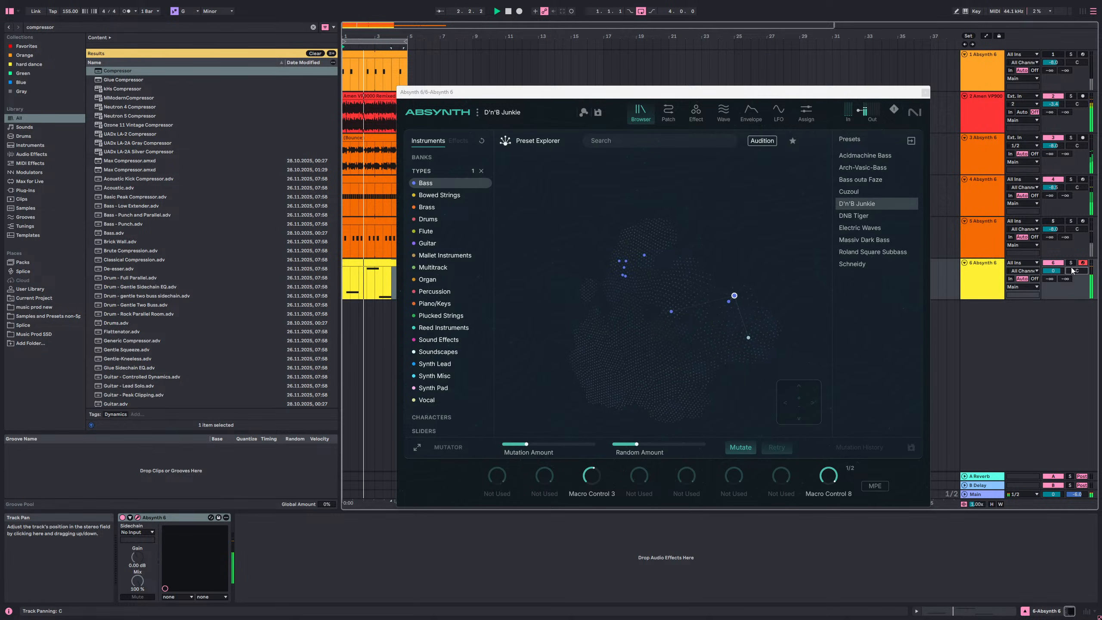
left_click(979, 495)
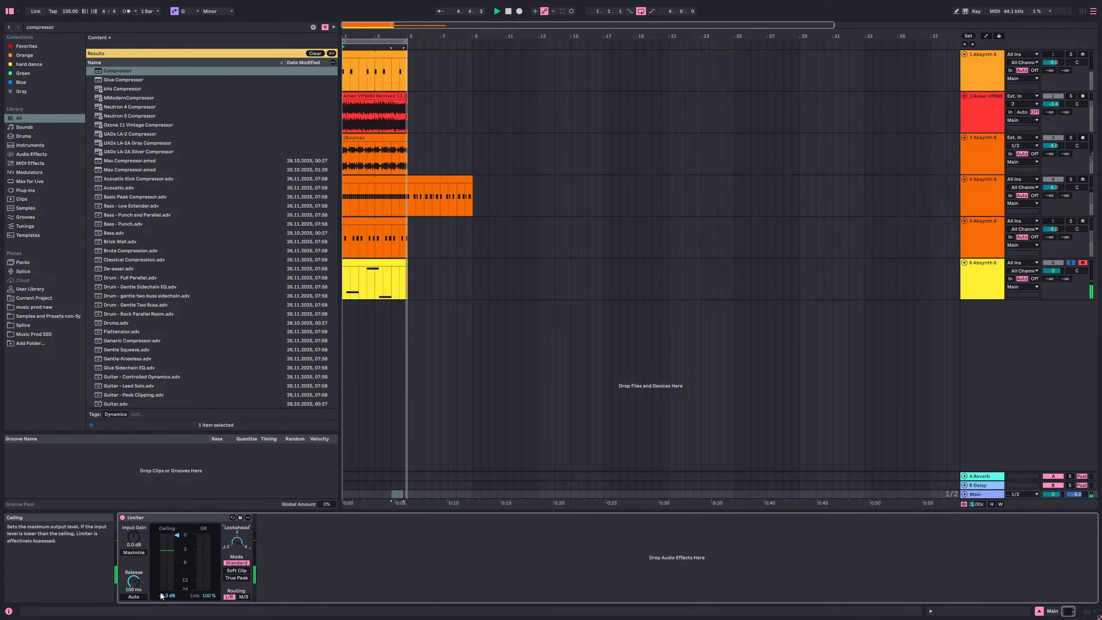
left_click(973, 289)
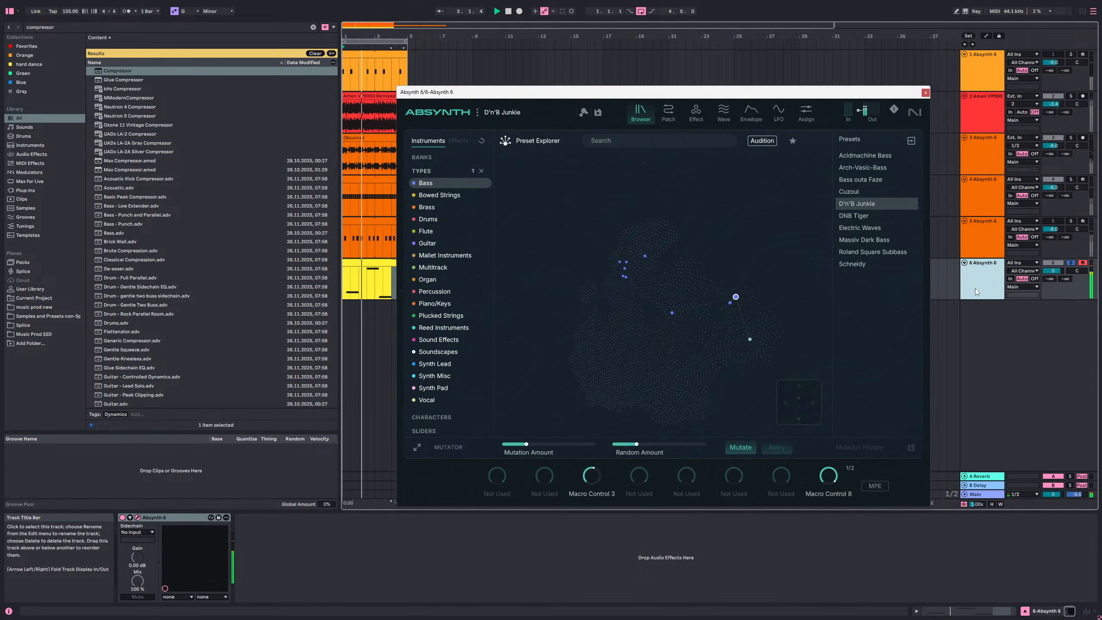
- Examine the D'n'B Junkie patch's oscillator modulation settings on channels A, B and C, and compare the sound with the Waveshaper bypassed
left_click(669, 114)
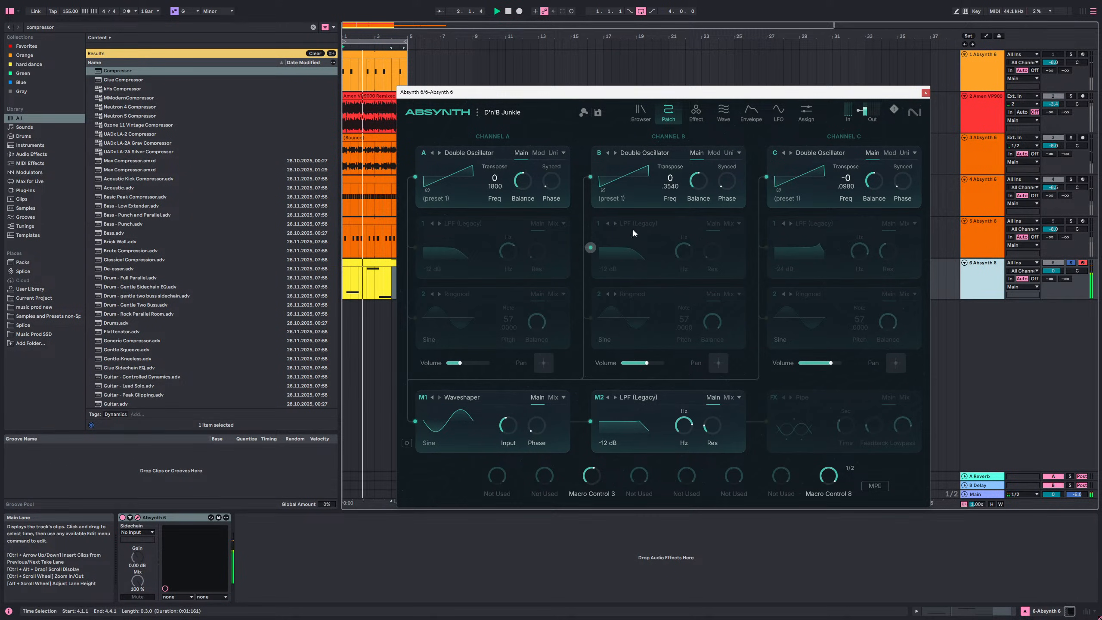
left_click(716, 153)
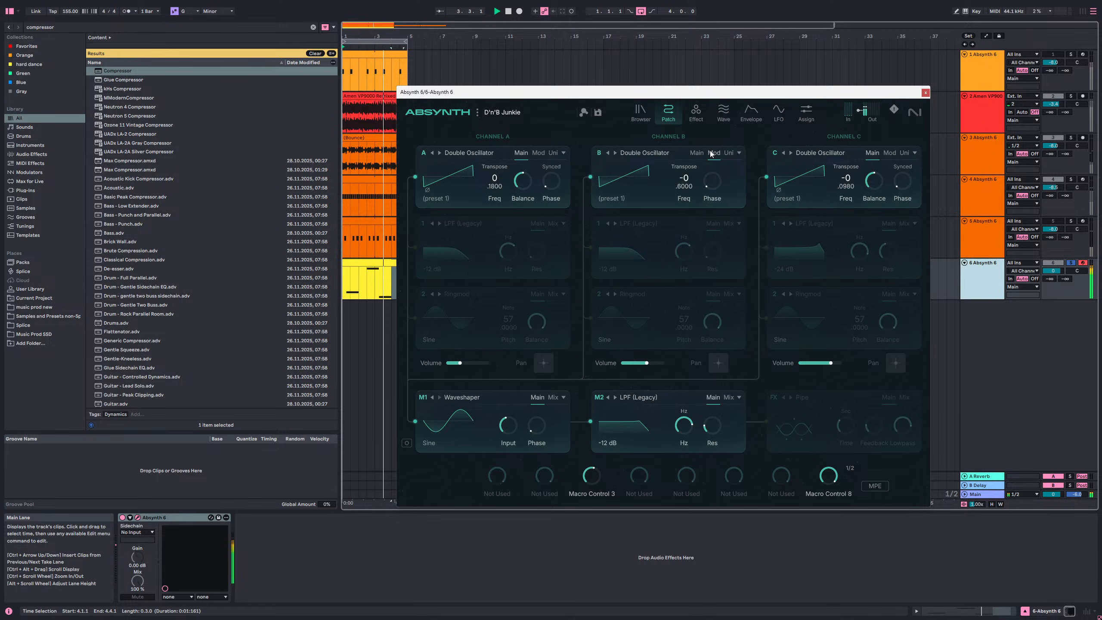
left_click(725, 152)
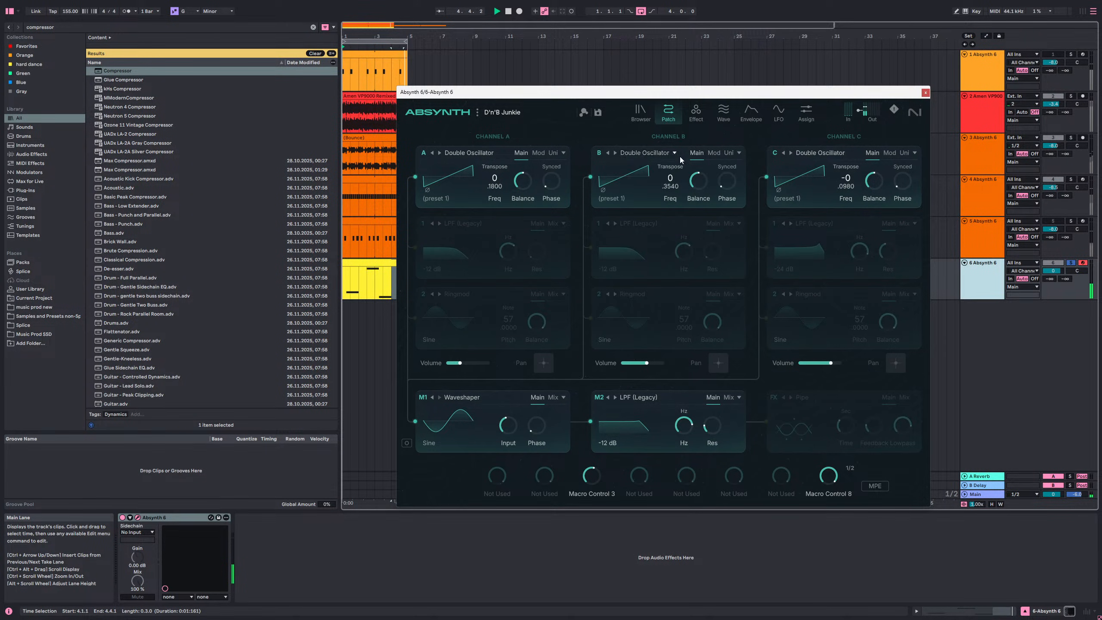
left_click(537, 154)
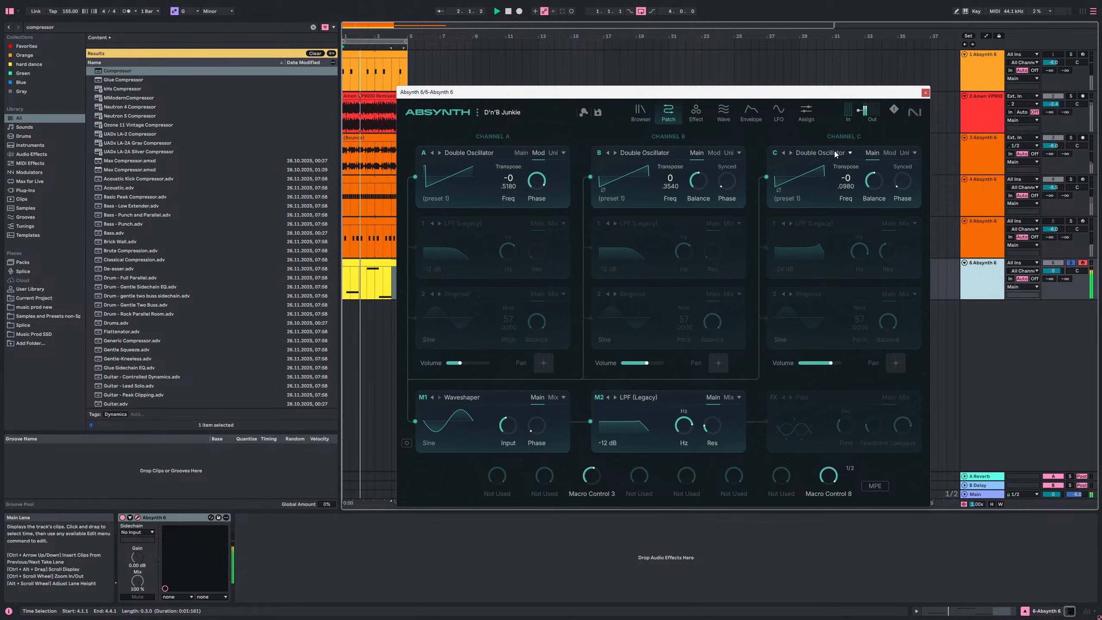
left_click(891, 153)
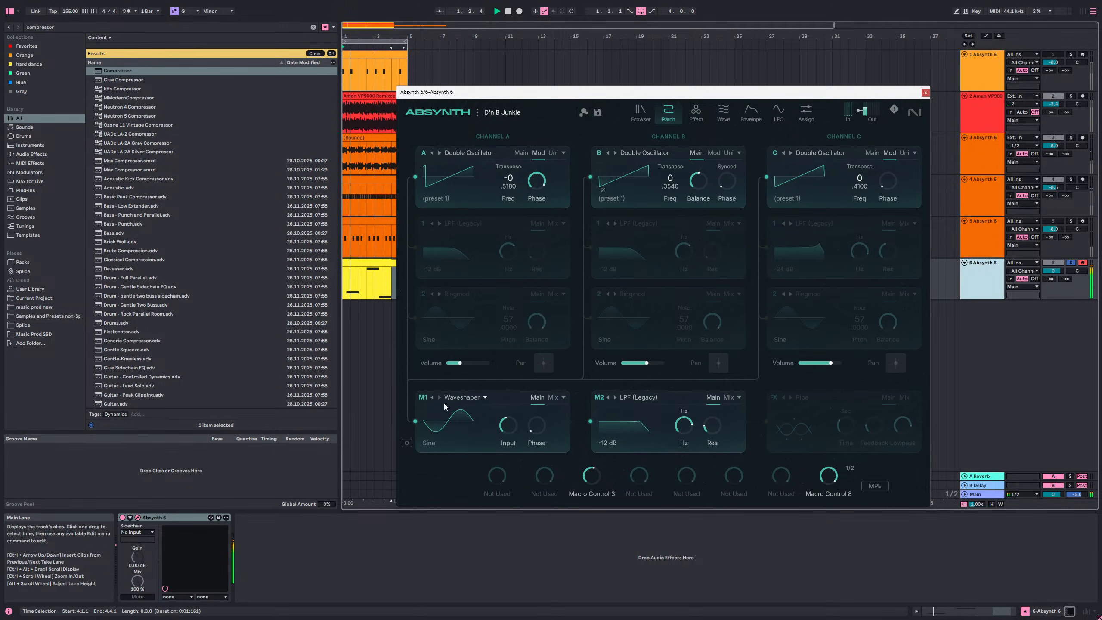
left_click(415, 421)
left_click(415, 421)
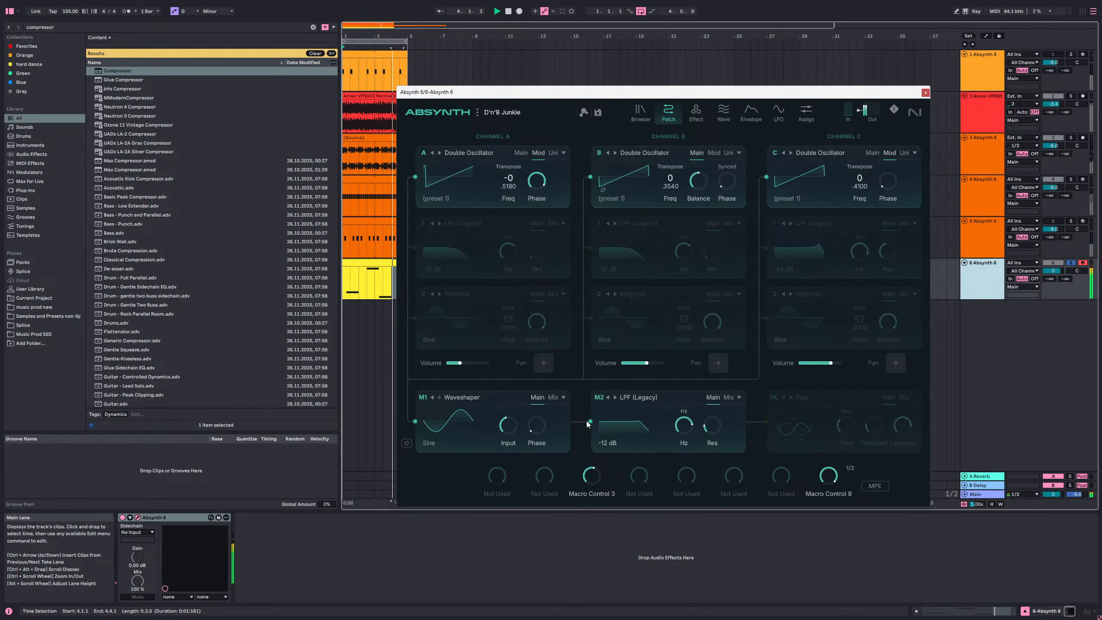
- Try Absynth's Aetherizer effect on the bass during playback, and switch the effect section off again
left_click(701, 115)
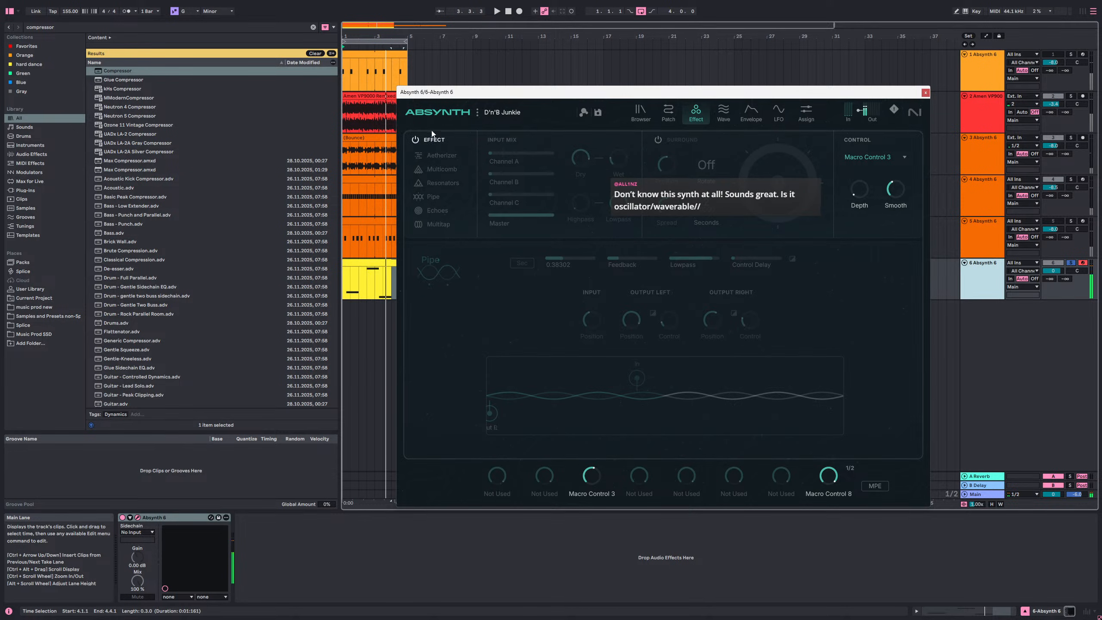
left_click(448, 155)
left_click(443, 156)
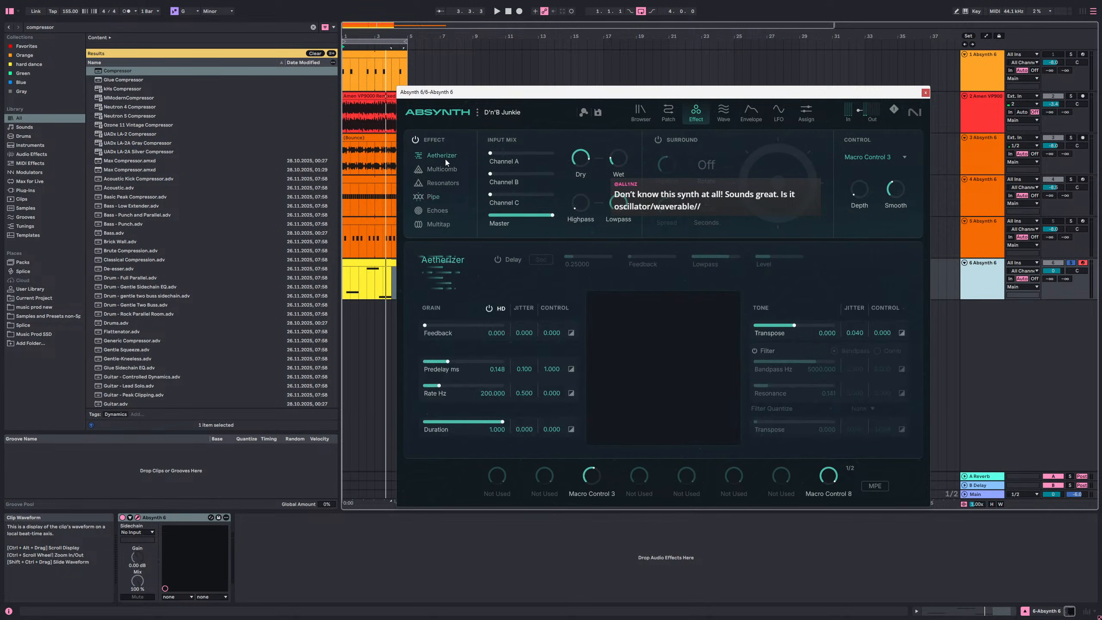
key("space")
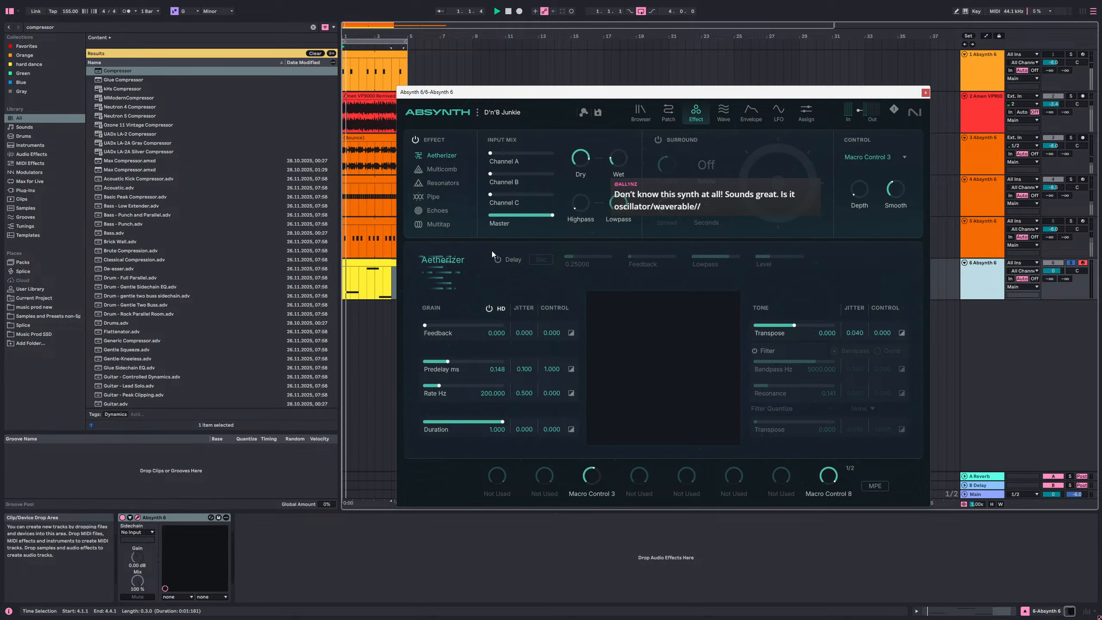
left_click(431, 142)
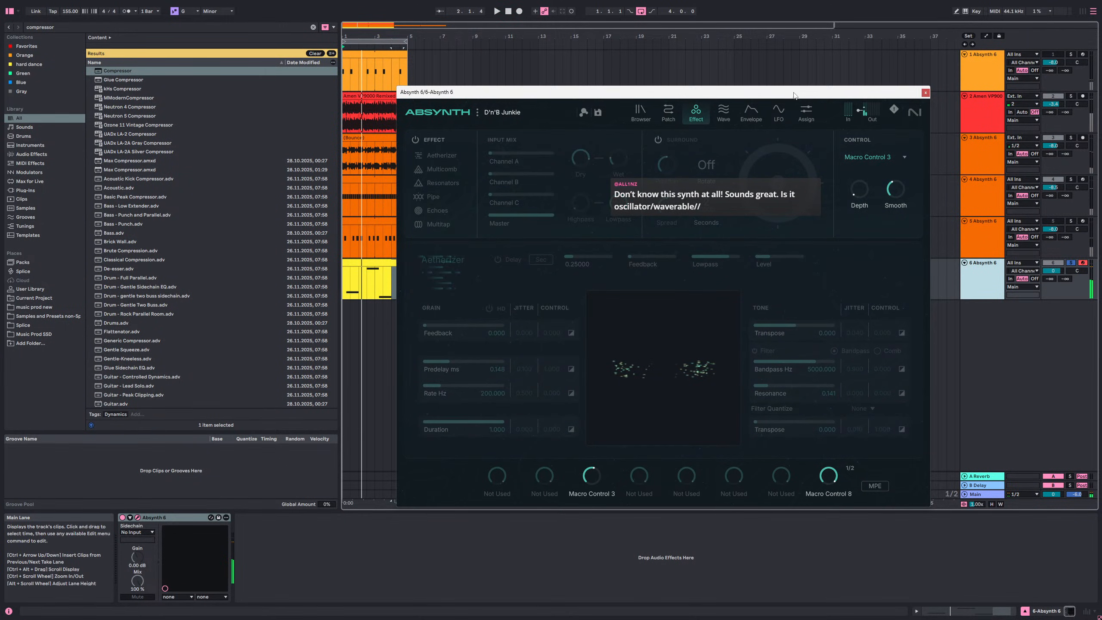
- Examine the bass patch's waveform, then its Oscil A Main Pitch, Filter C1 Freq and Filter M2 Freq envelopes during playback
left_click(723, 114)
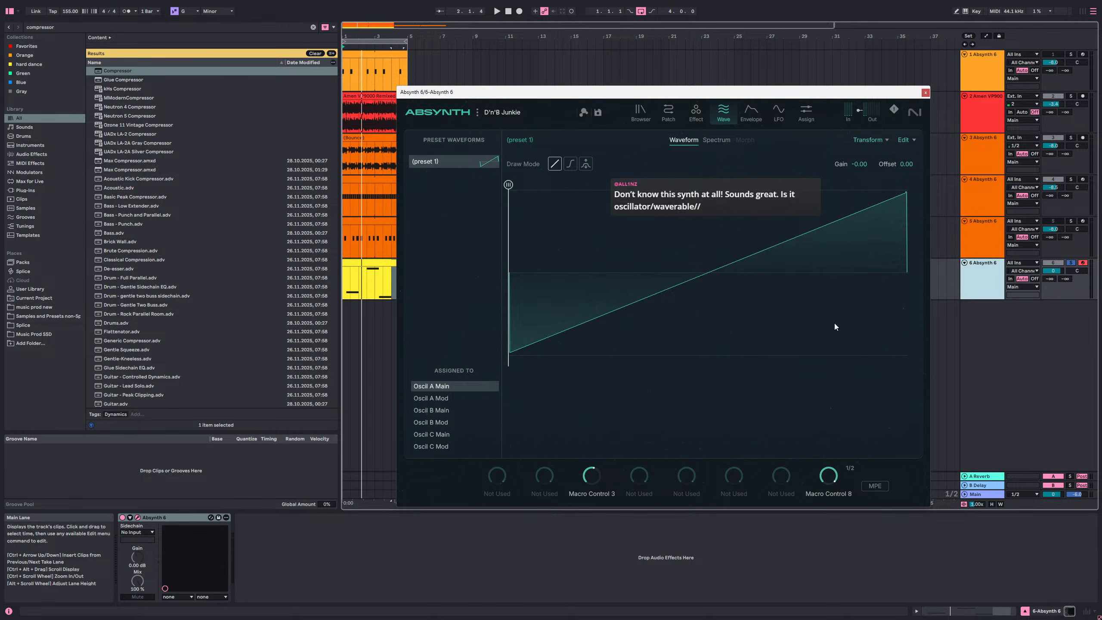
left_click(752, 114)
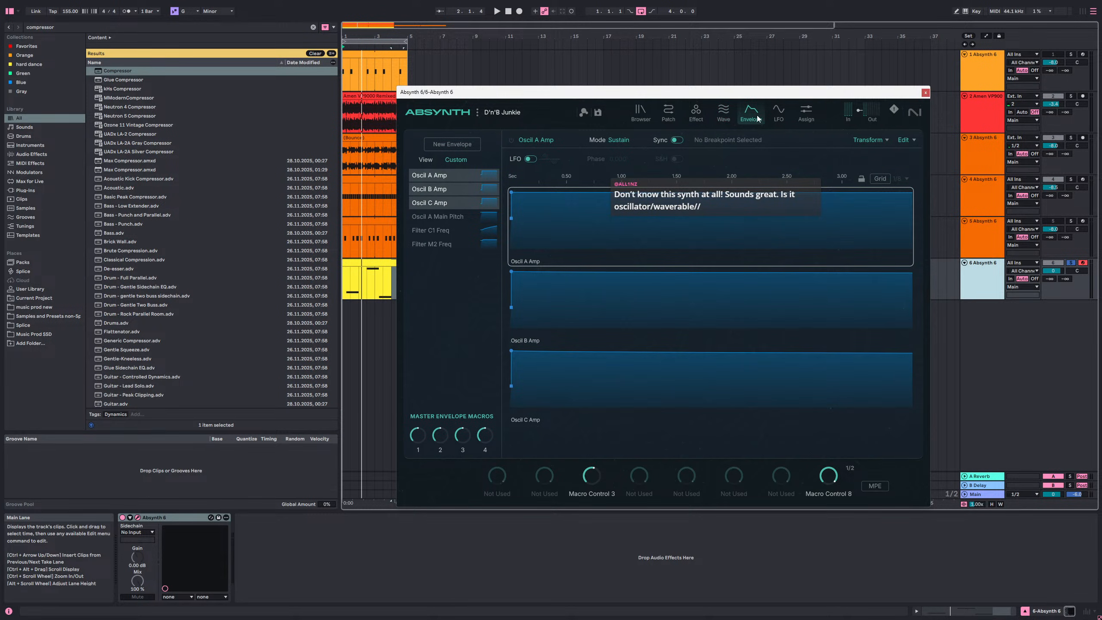
left_click(446, 222)
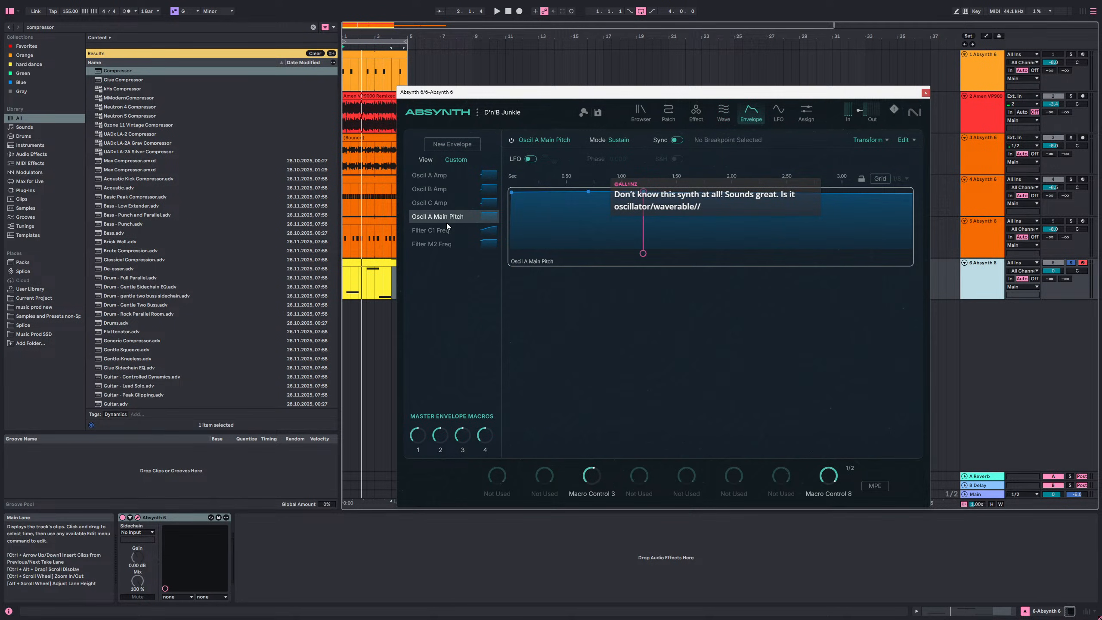
left_click(450, 230)
key("space")
left_click(451, 222)
left_click(451, 233)
left_click(450, 245)
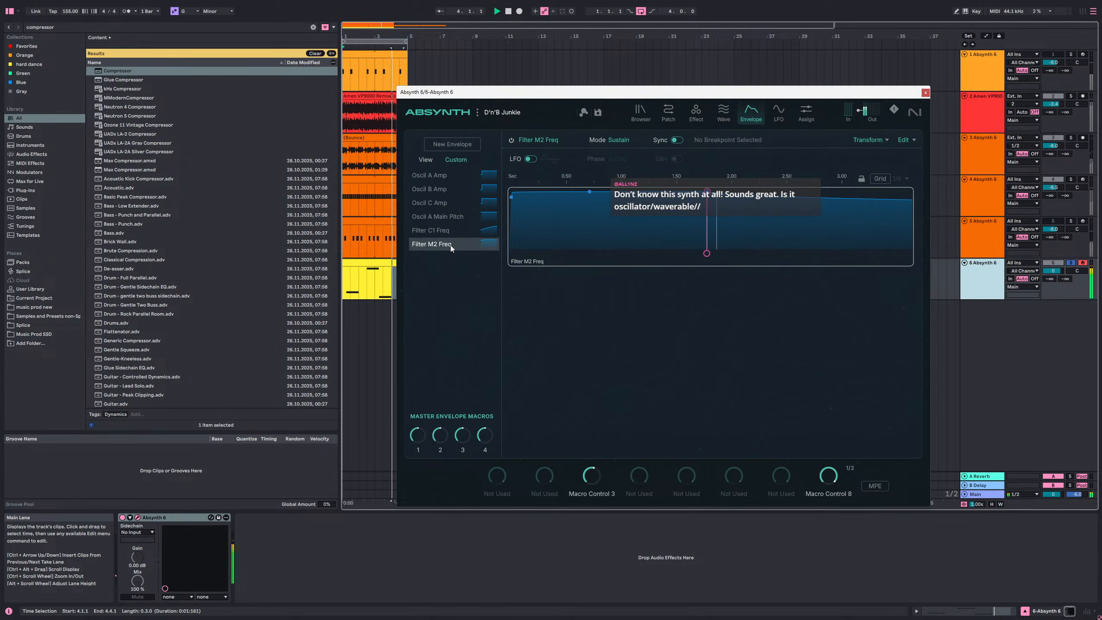
left_click(451, 220)
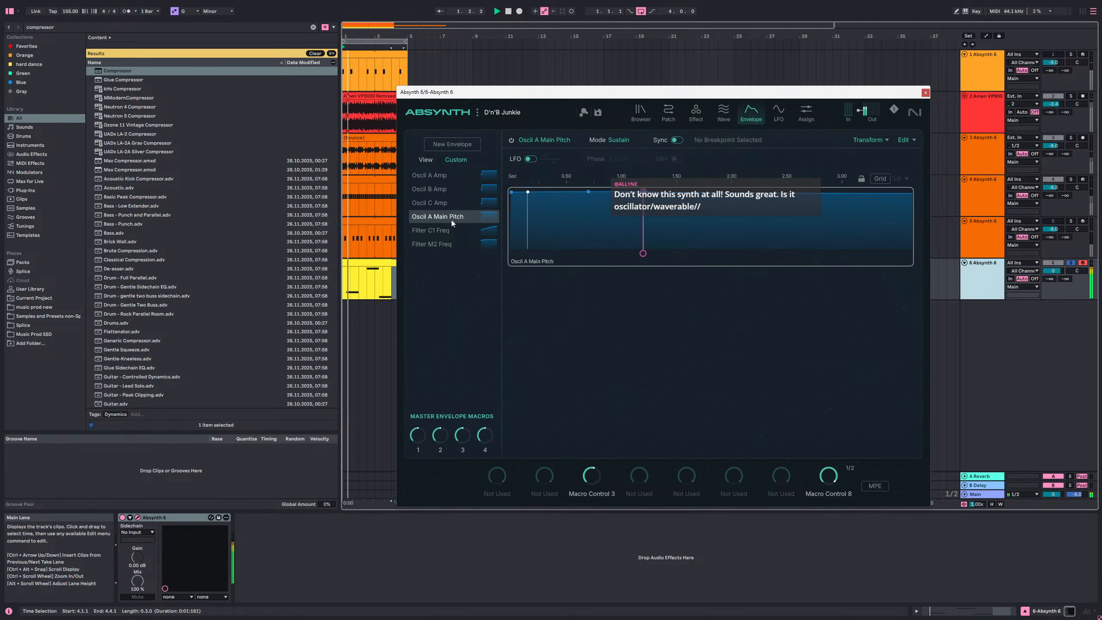
- Display all of the bass patch's oscillator and filter envelopes together, from Oscil A Amp to Filter M2 Freq
left_click(449, 181)
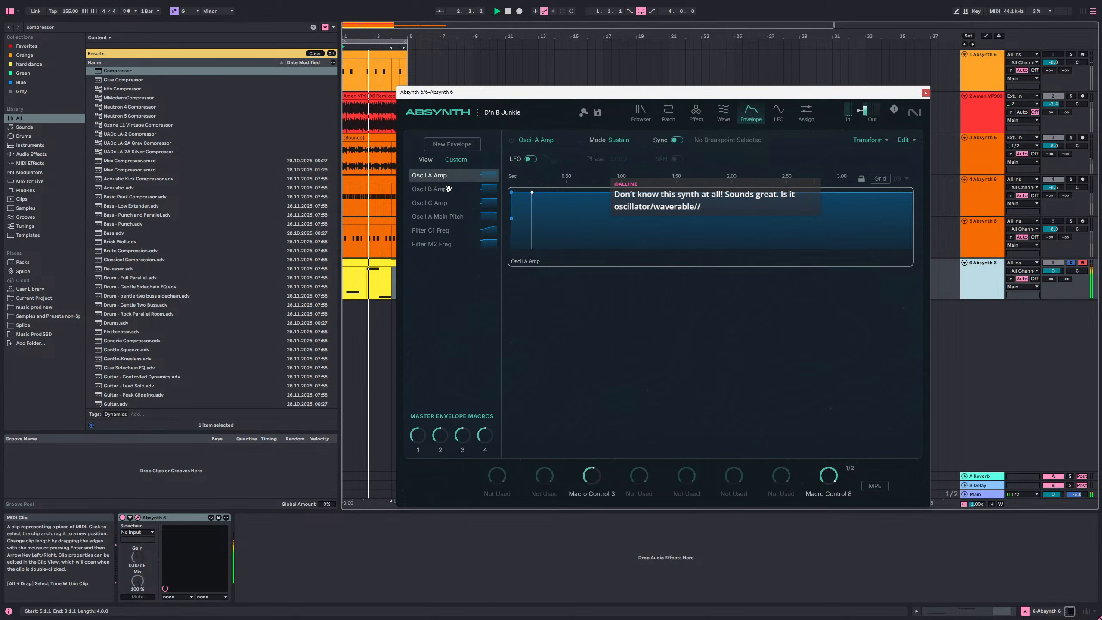
left_click(449, 190, "shift")
left_click(447, 204, "shift")
left_click(448, 219, "shift")
left_click(446, 234, "shift")
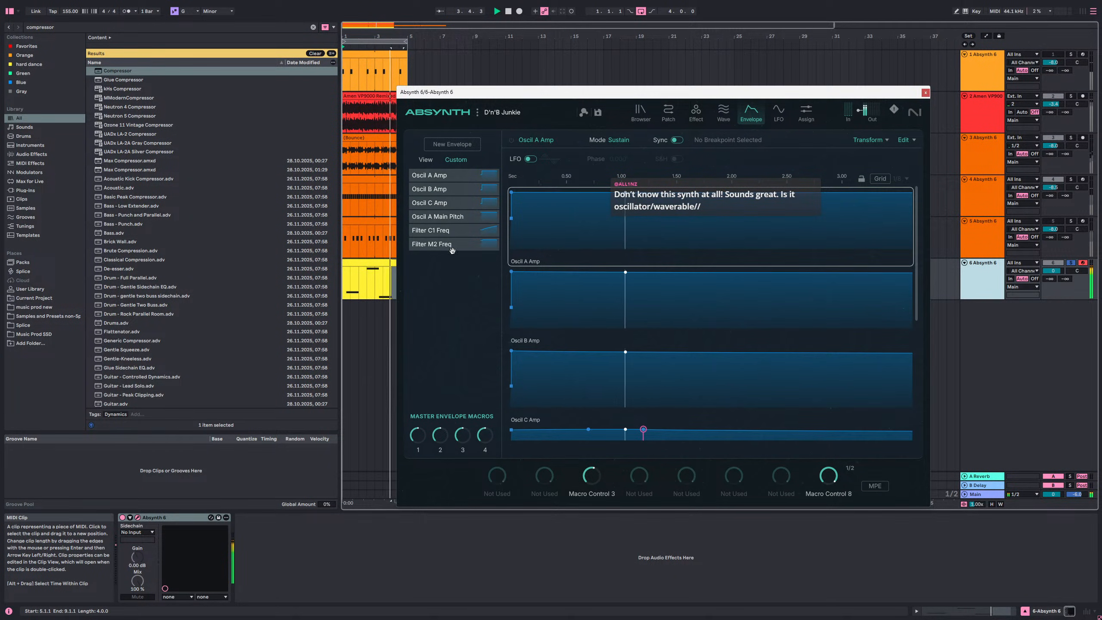
- Look over the bass patch's LFO settings, macro assignments and preset browser, and close the Absynth window
left_click(778, 113)
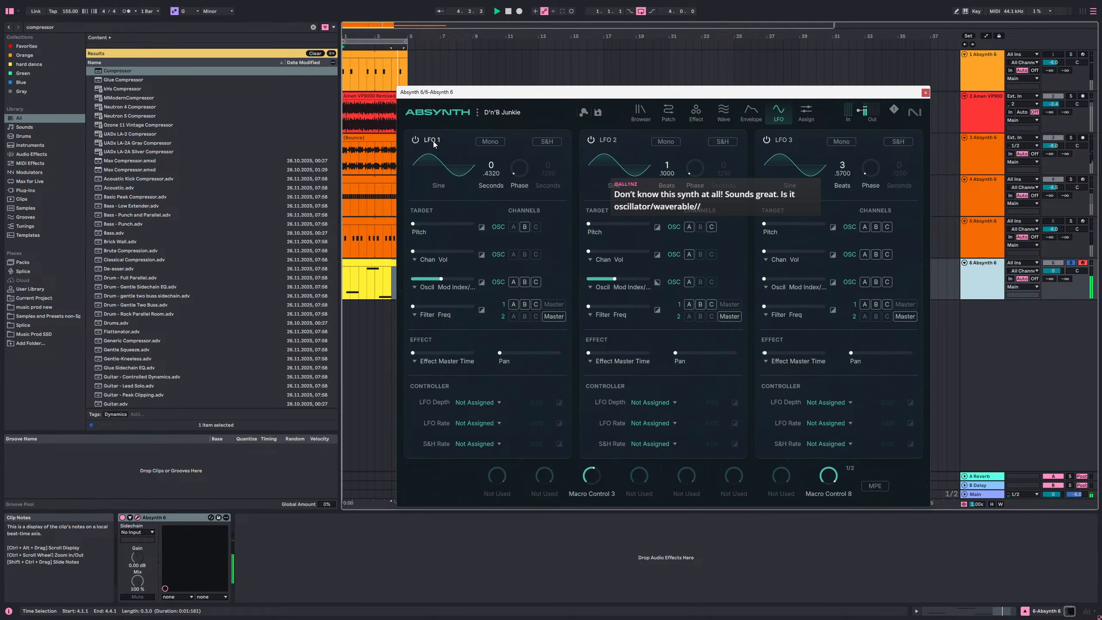
mouse_move(413, 223)
left_mouse_down()
mouse_move(454, 220)
mouse_move(417, 220)
left_mouse_up()
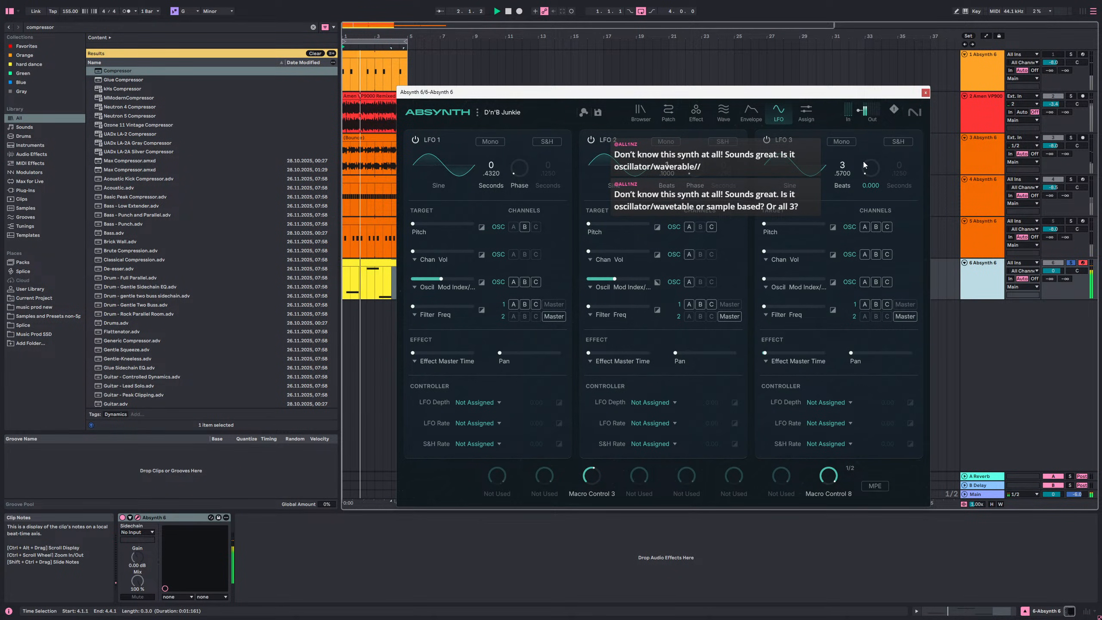
left_click(801, 114)
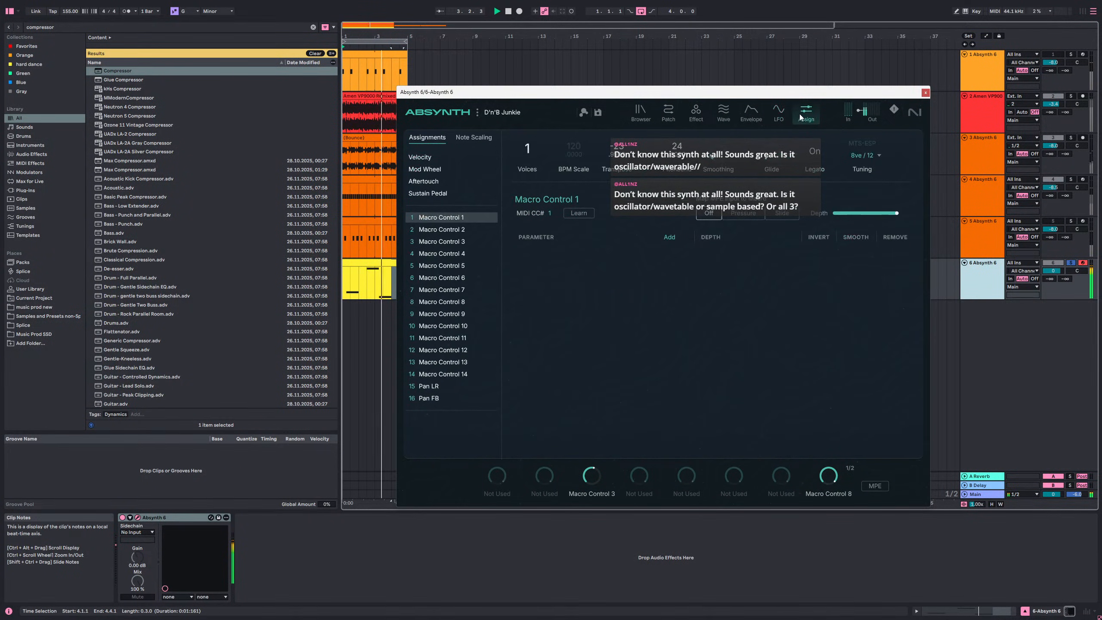
left_click(691, 112)
left_click(640, 112)
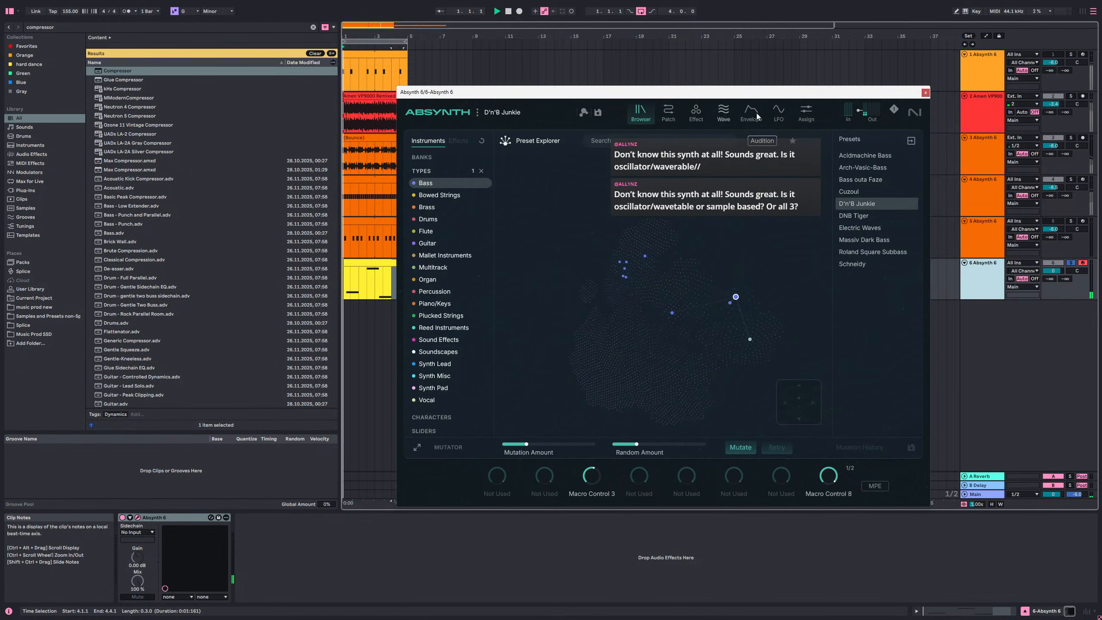
left_click(926, 92)
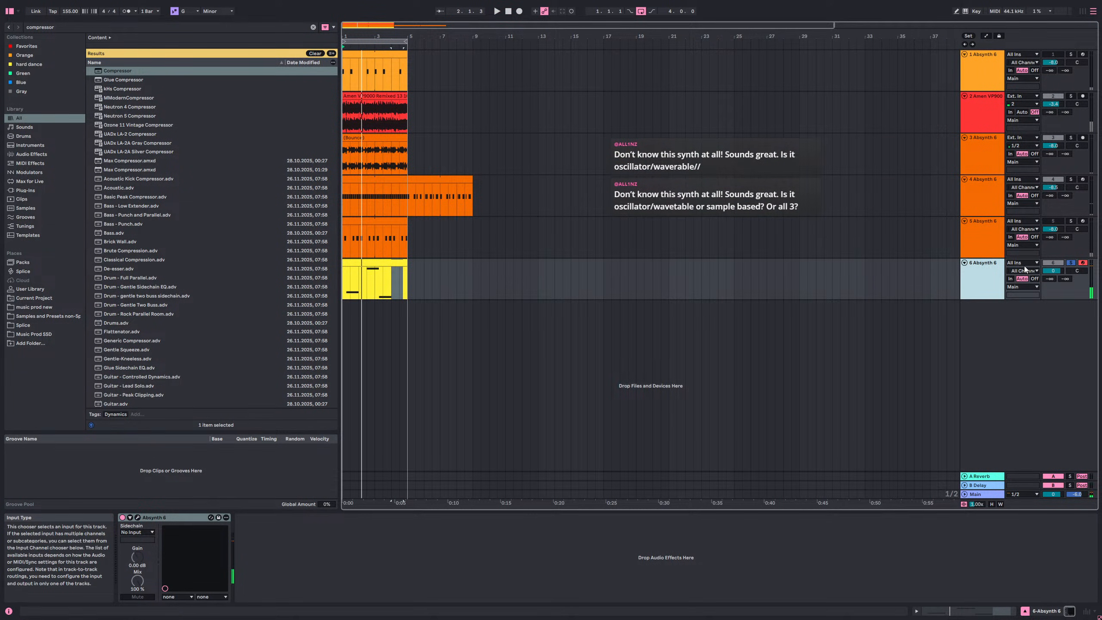
- Add a new MIDI track with Absynth 6 below the bass track and color it pink
key("ctrl+shift+t")
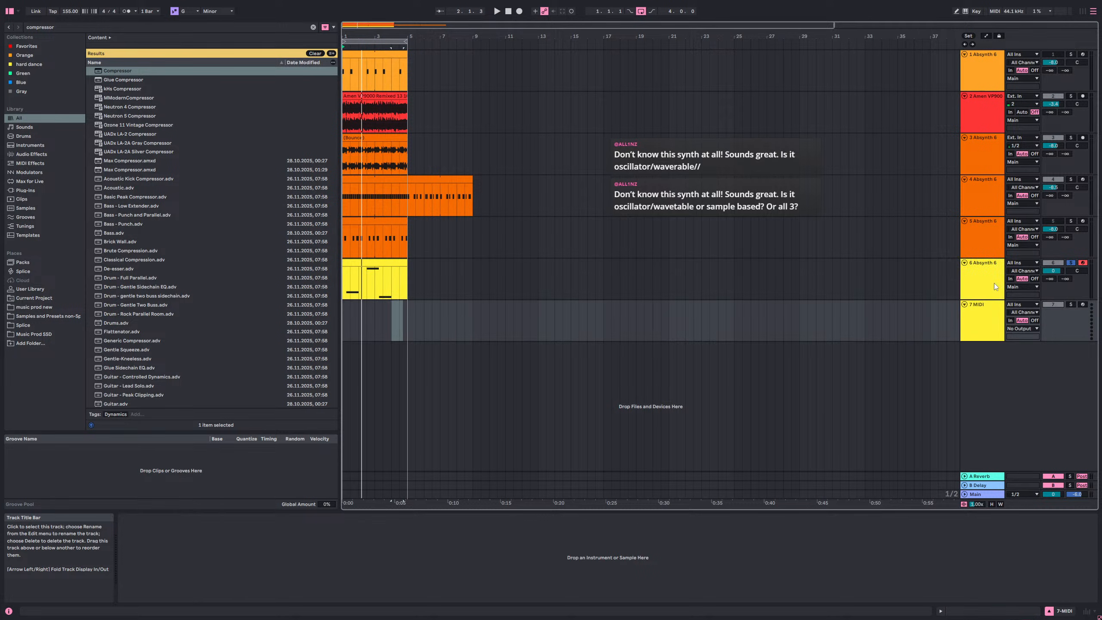
key("ctrl+f")
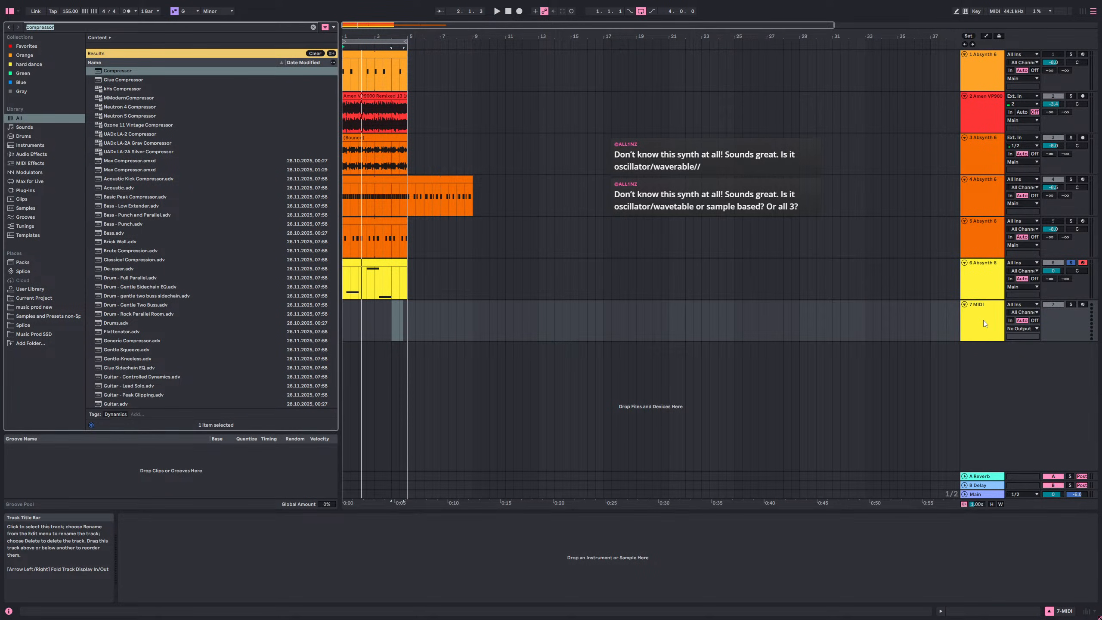
type("absynth")
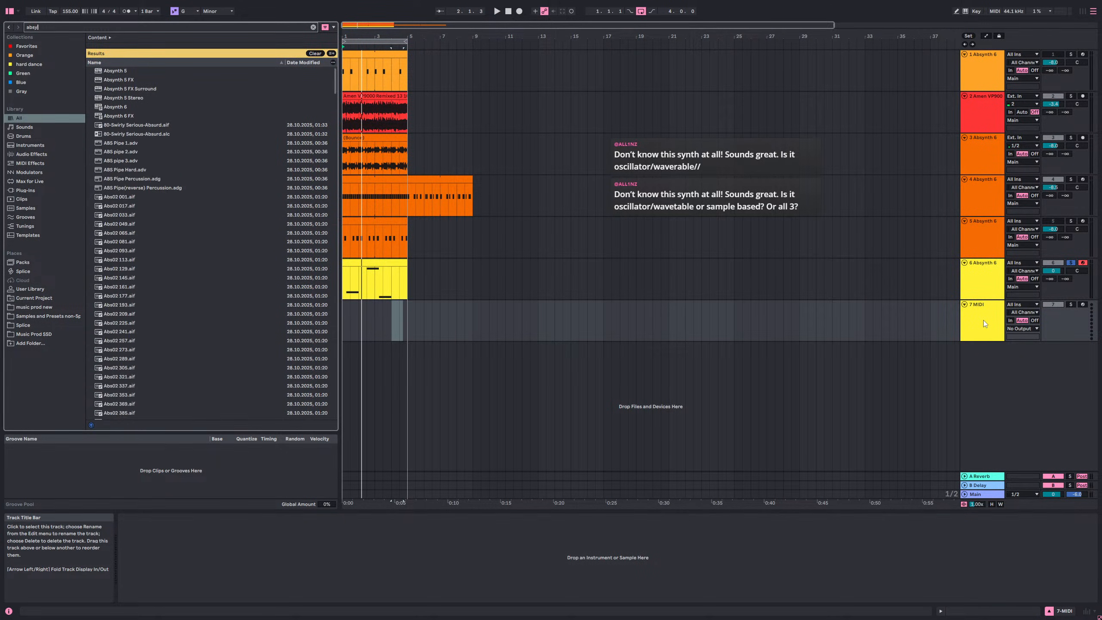
key("Down")
key("Down")
key("Down")
key("Down")
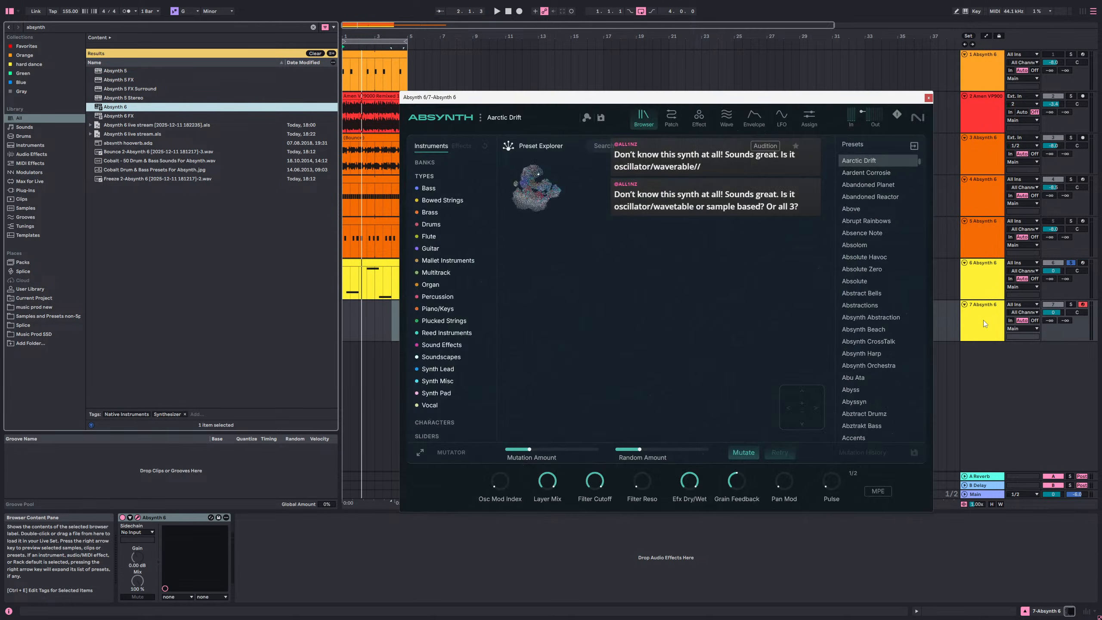
right_click(984, 320)
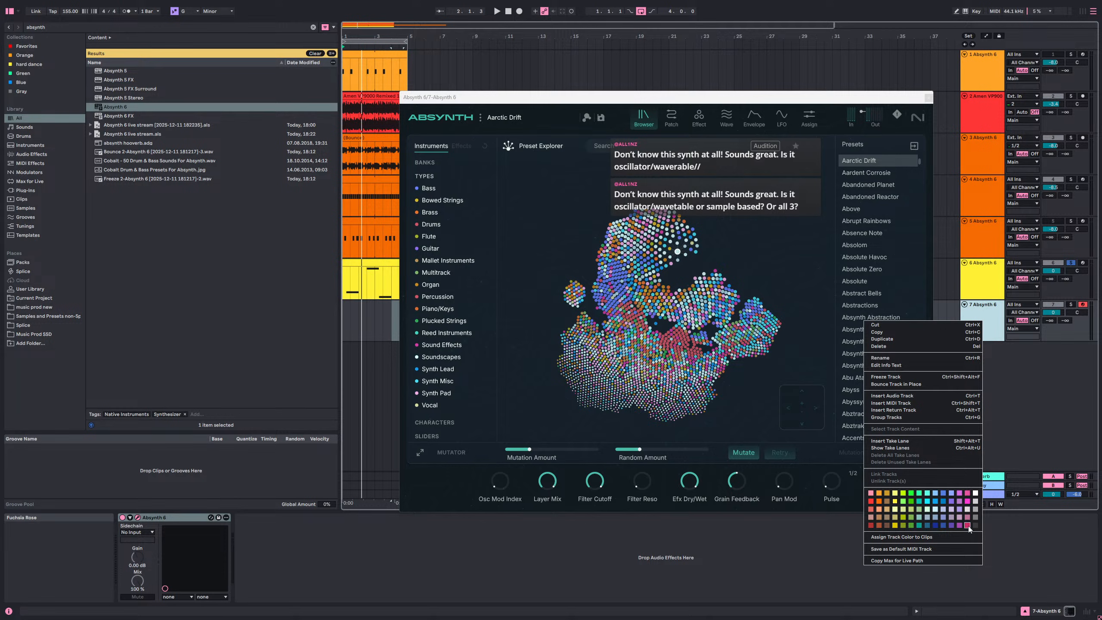
left_click(968, 501)
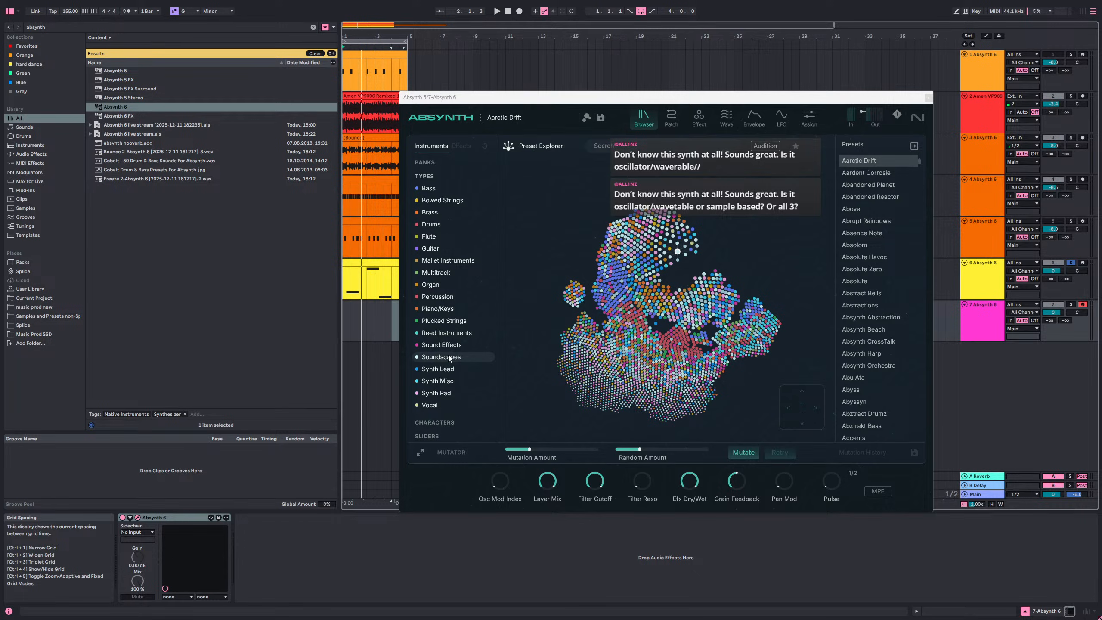
- Solo the new Absynth track and audition the Female Choir vocal presets Fem Pad and Acousticolour
left_click(445, 410)
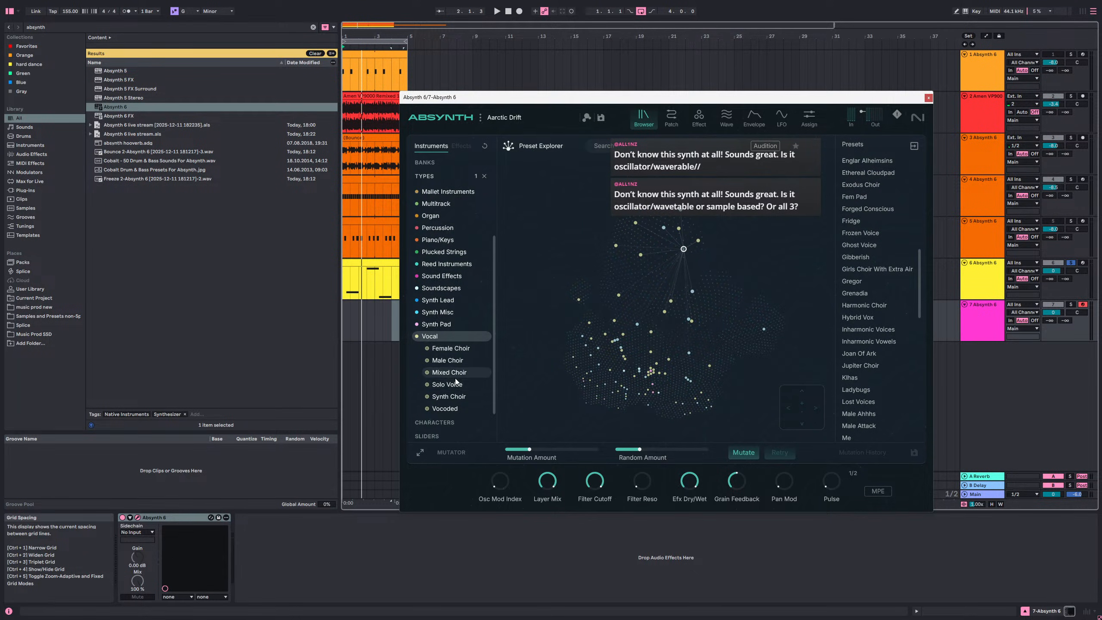
left_click(458, 350)
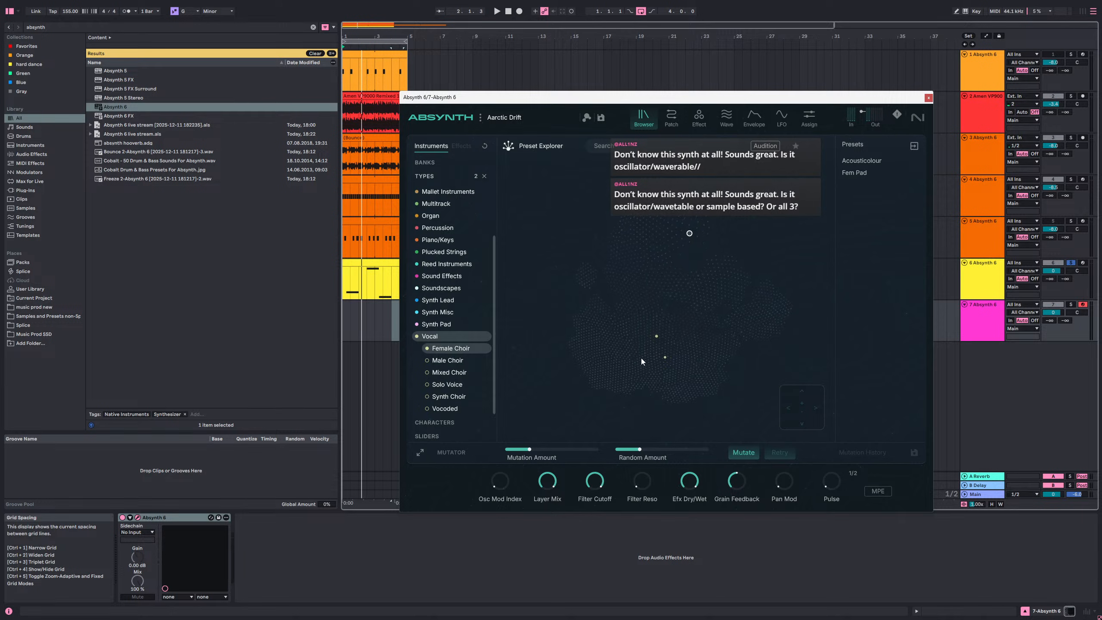
left_click(659, 342)
left_click(1070, 305)
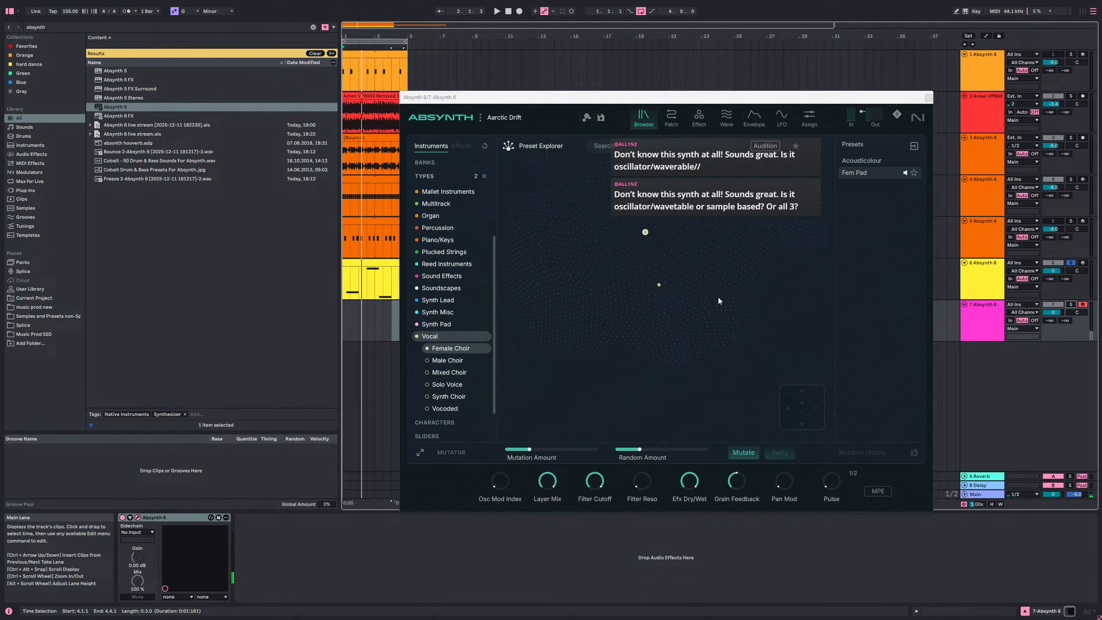
left_click(646, 233)
left_click(666, 286)
left_click(1069, 305)
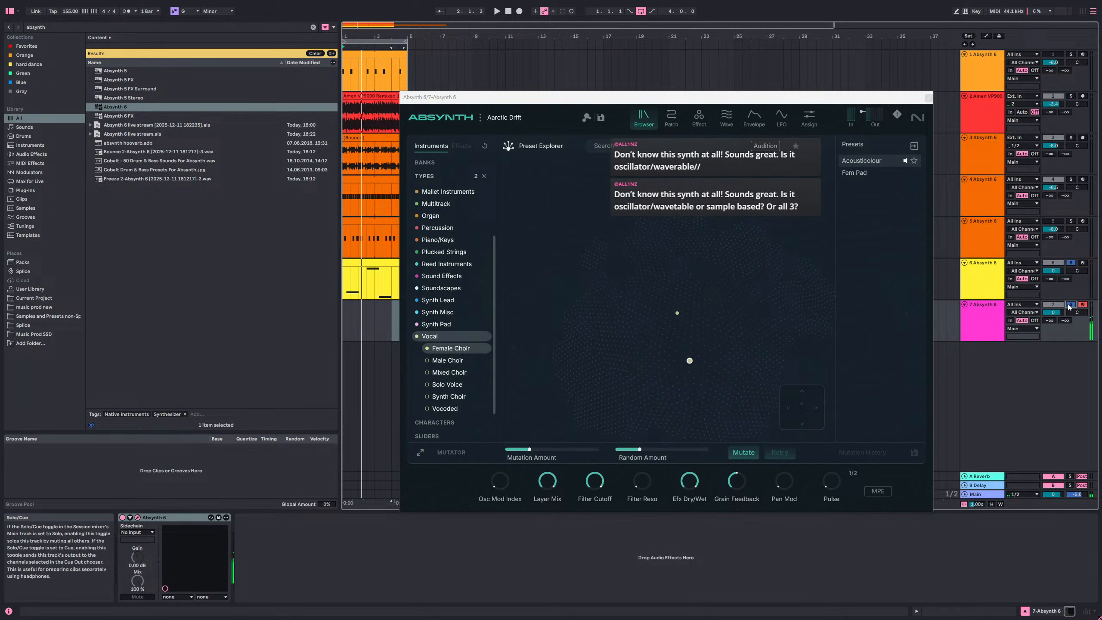
left_click(677, 313)
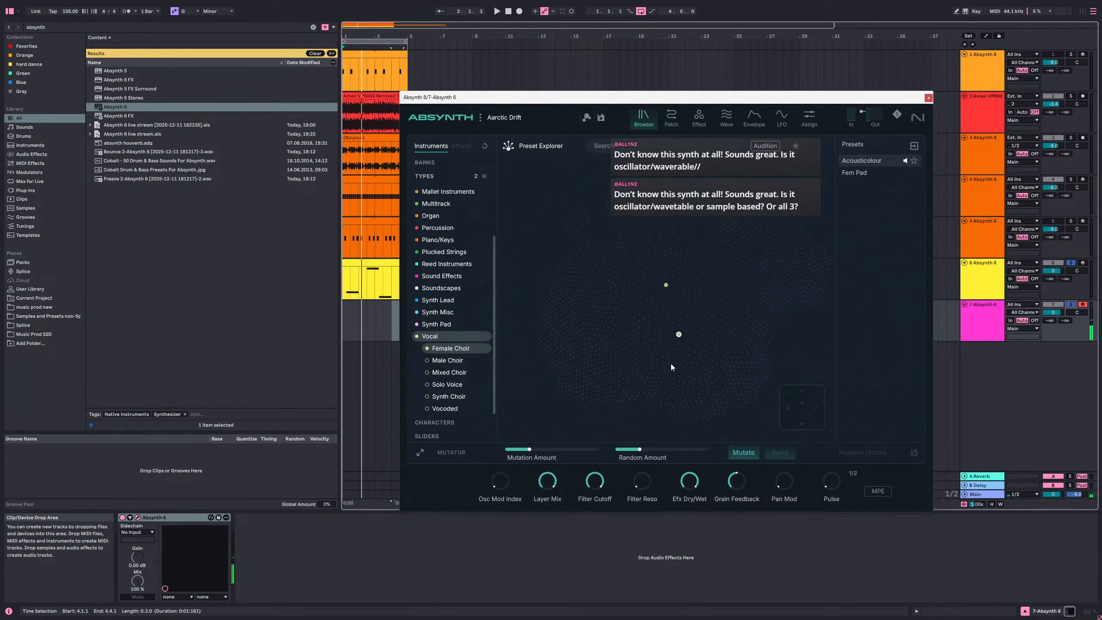
- Widen the preset filter to all Vocal types and audition presets on the map, including Atlantide
left_click(459, 340)
left_click(440, 404)
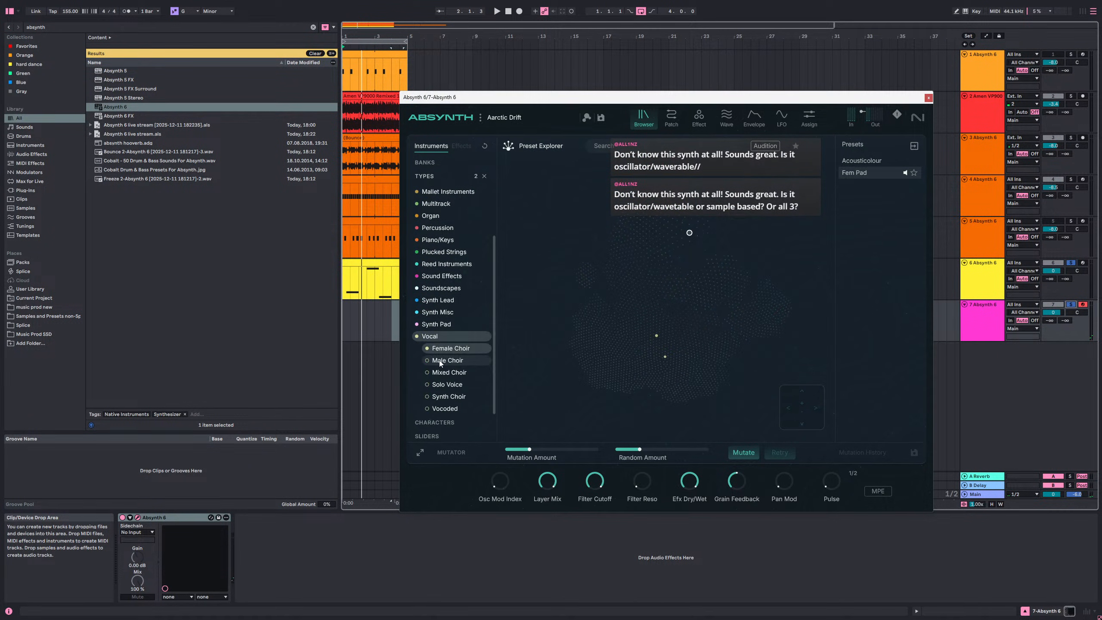
left_click(447, 348)
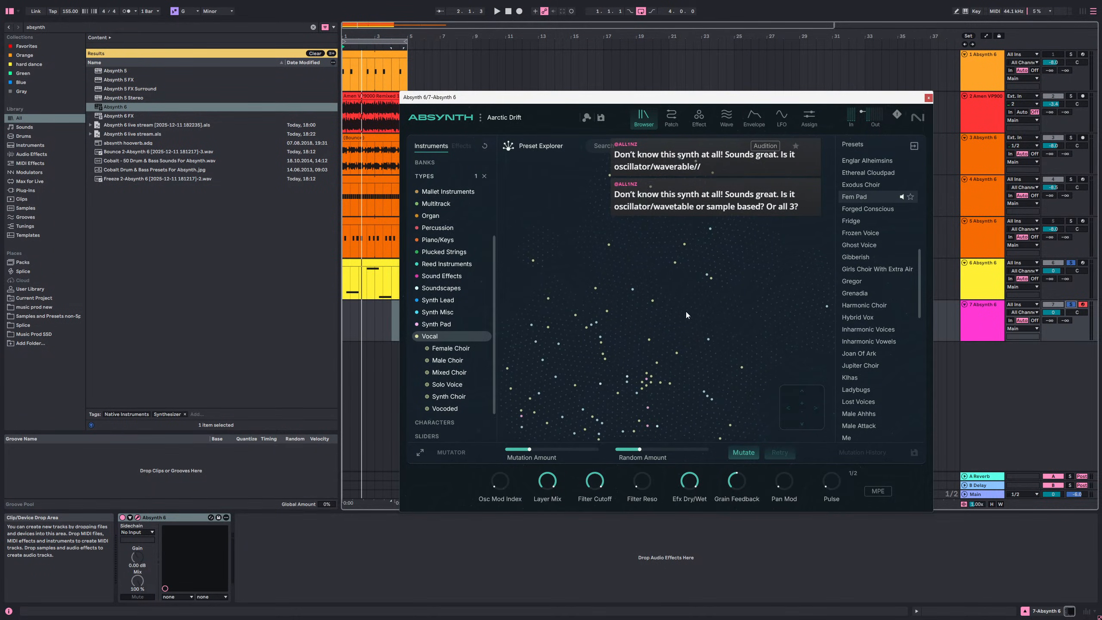
left_click(647, 381)
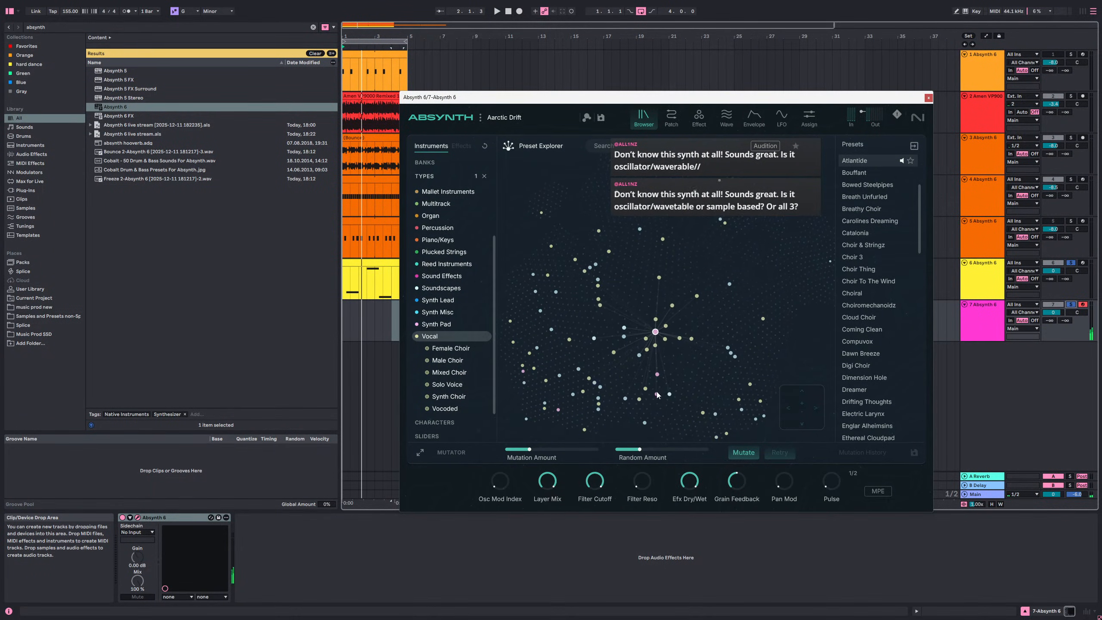
- Browse and audition the Male Choir, Mixed Choir, Solo Voice and Synth Choir presets in turn
left_click(447, 360)
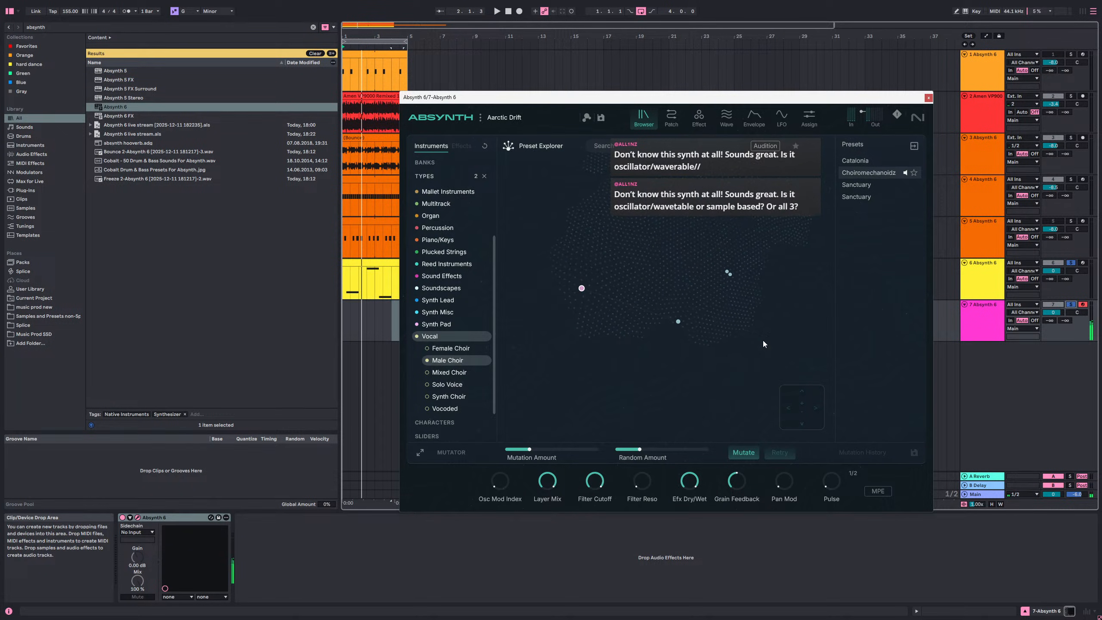
left_click(437, 374)
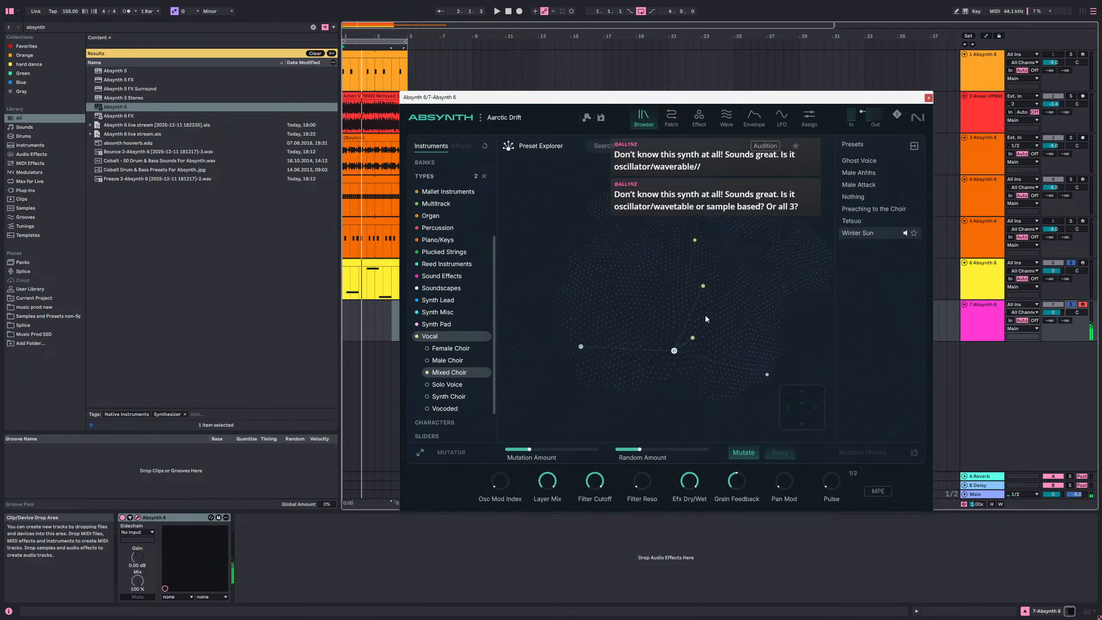
left_click(457, 386)
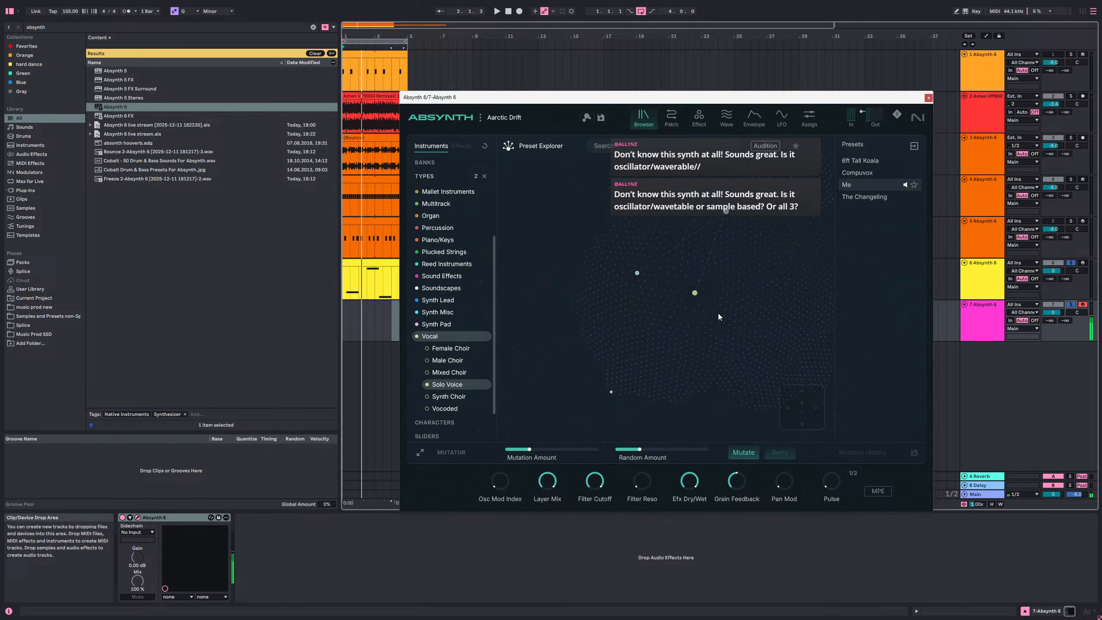
left_click(449, 397)
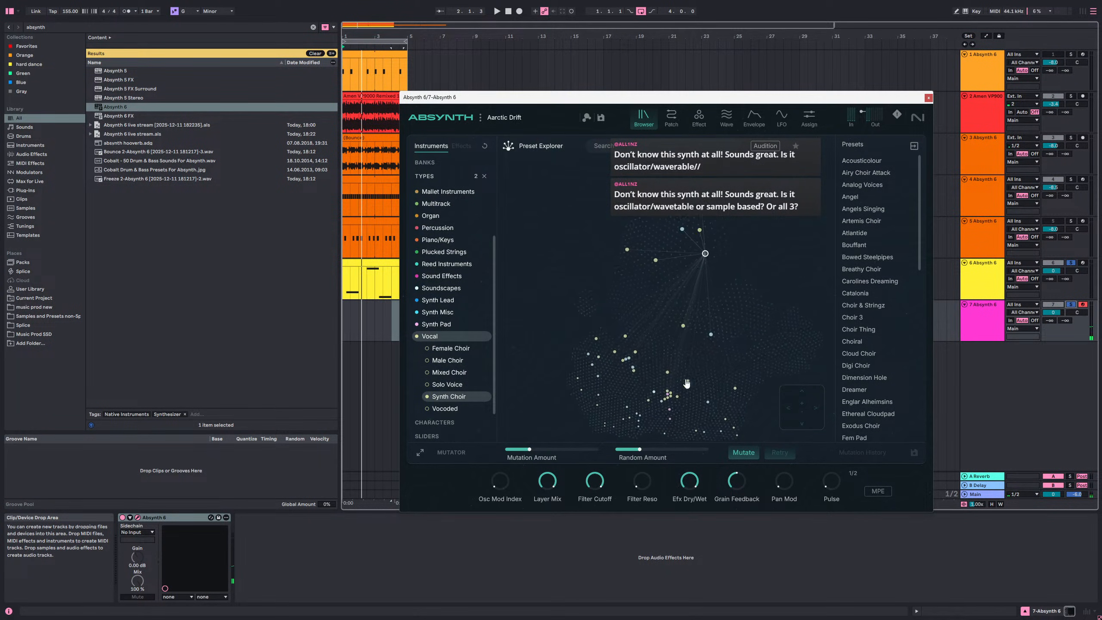
- Audition the Synth Choir presets on the Preset Explorer map, from Voices of the Dead and Water Pad to Swelling Choirchords
left_click(659, 409)
key("Right")
key("Up")
key("Down")
key("Down")
key("Down")
key("Down")
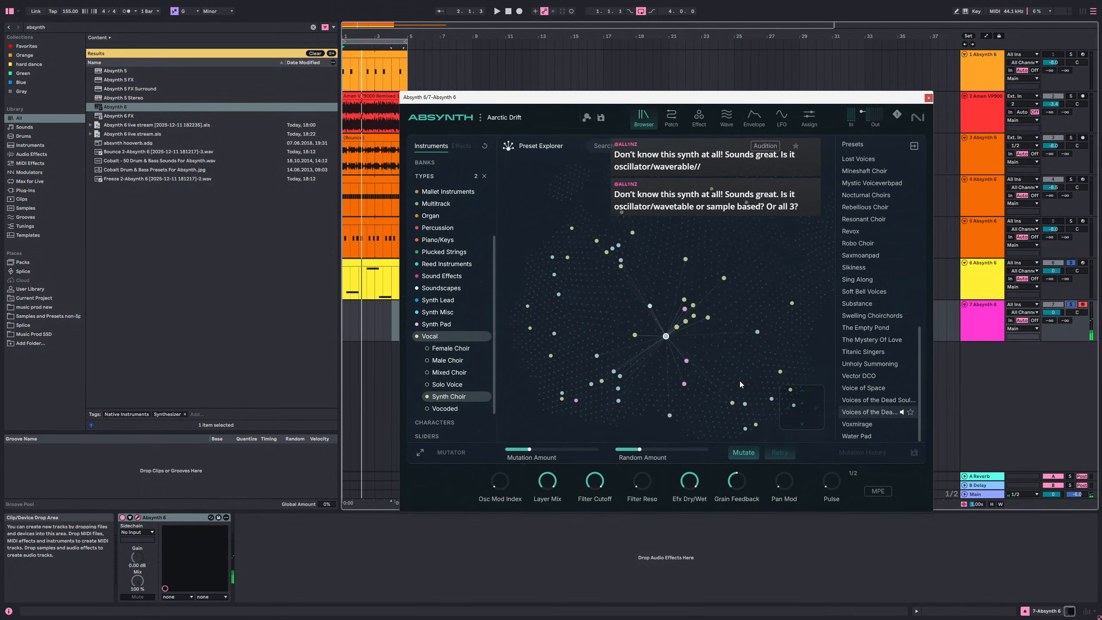
key("Up")
key("Up")
key("Up")
key("Up")
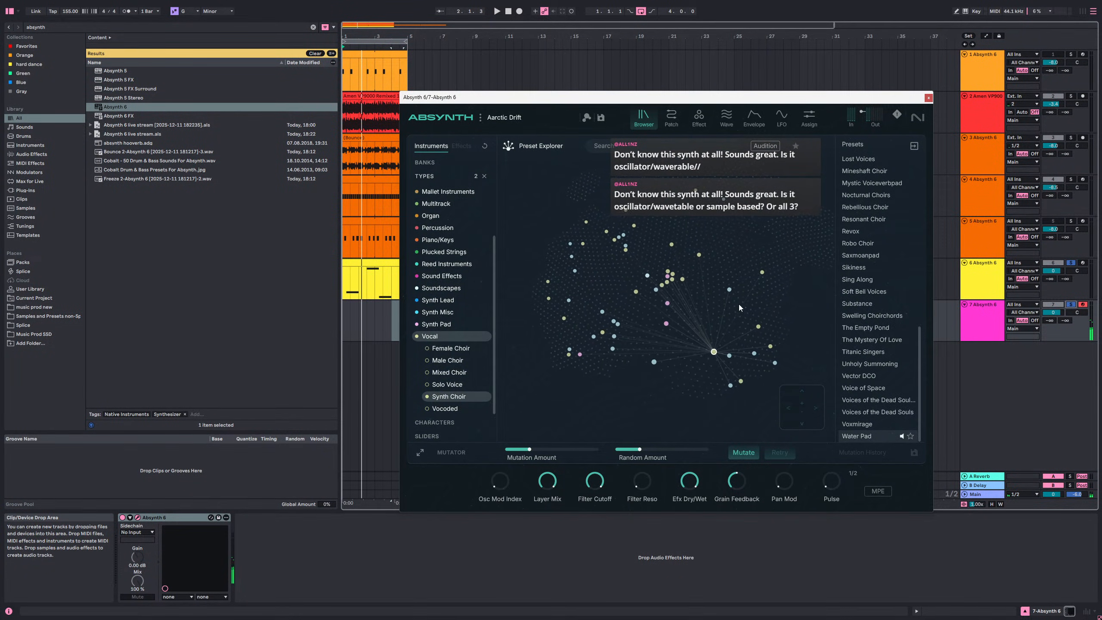
key("Up")
key("Down")
key("Down")
key("Left")
key("Right")
key("Left")
key("Up")
key("Left")
key("Left")
key("Left")
key("Up")
key("Up")
key("Left")
key("Left")
key("Left")
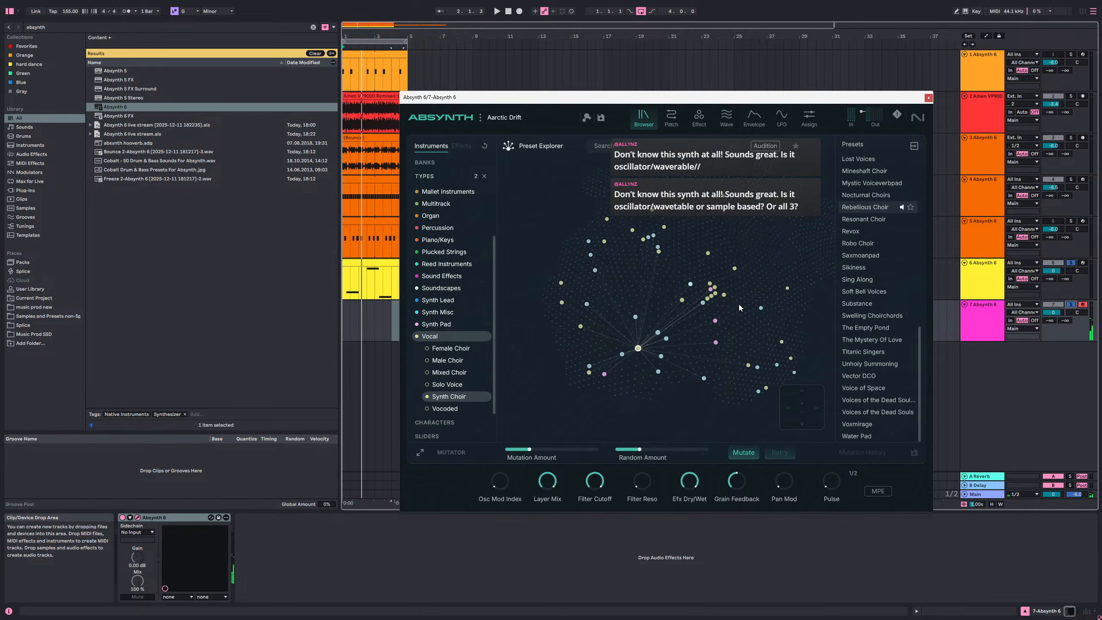
key("Left")
key("Left")
key("Up")
key("Up")
key("Up")
key("Up")
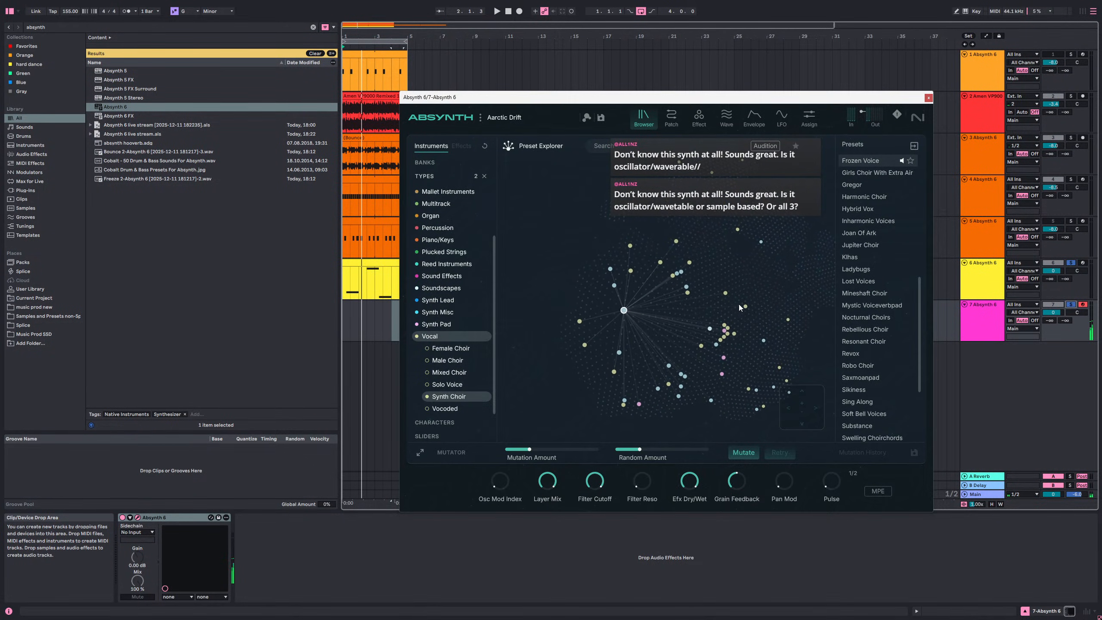
key("Down")
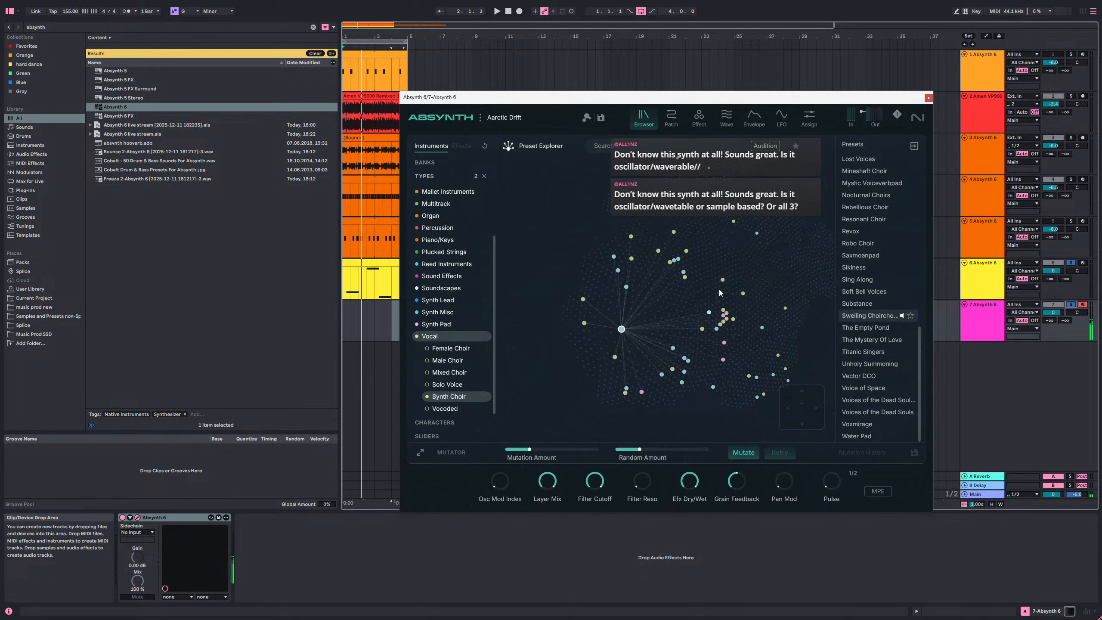
- Play the four-bar loop and duplicate its time range across the clips on tracks 1 to 6
left_click(371, 266)
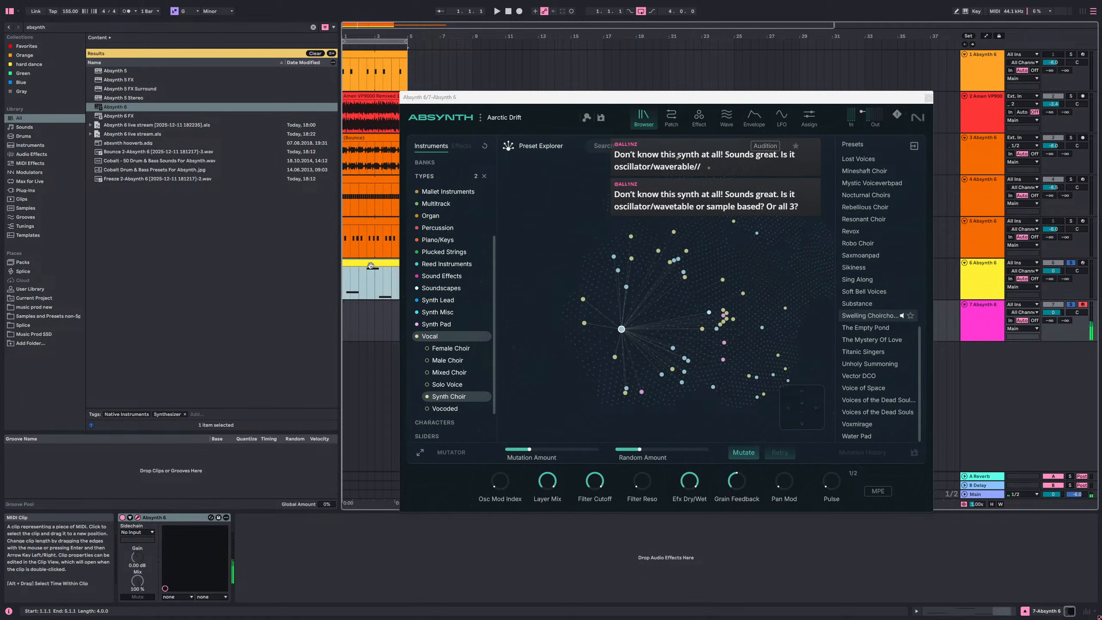
left_click(371, 266)
key("space")
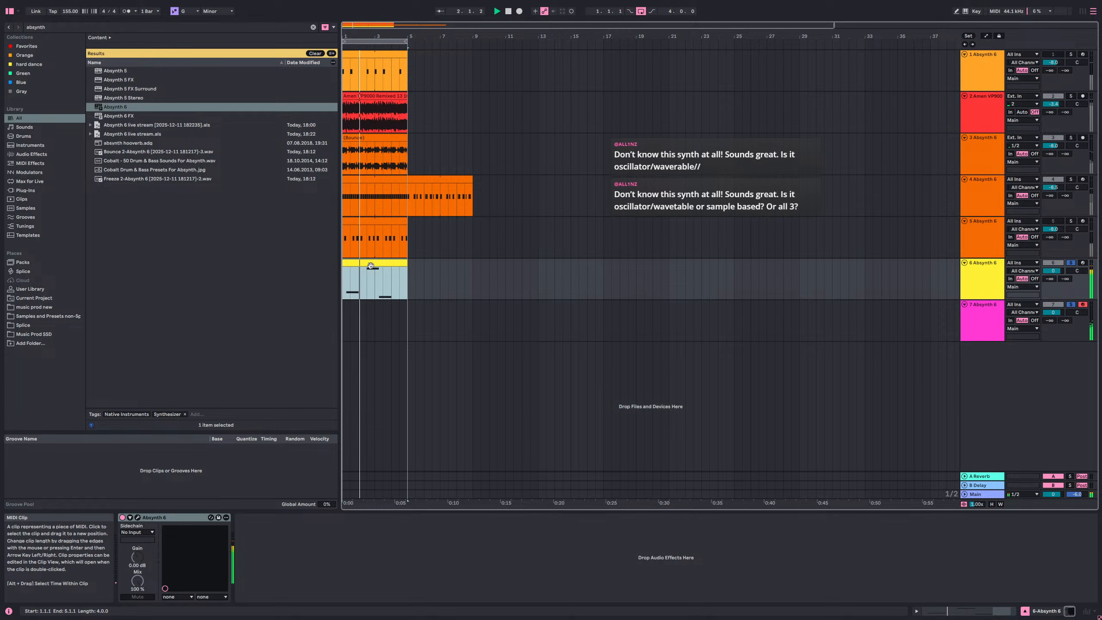
left_click_drag(374, 37, 390, 129)
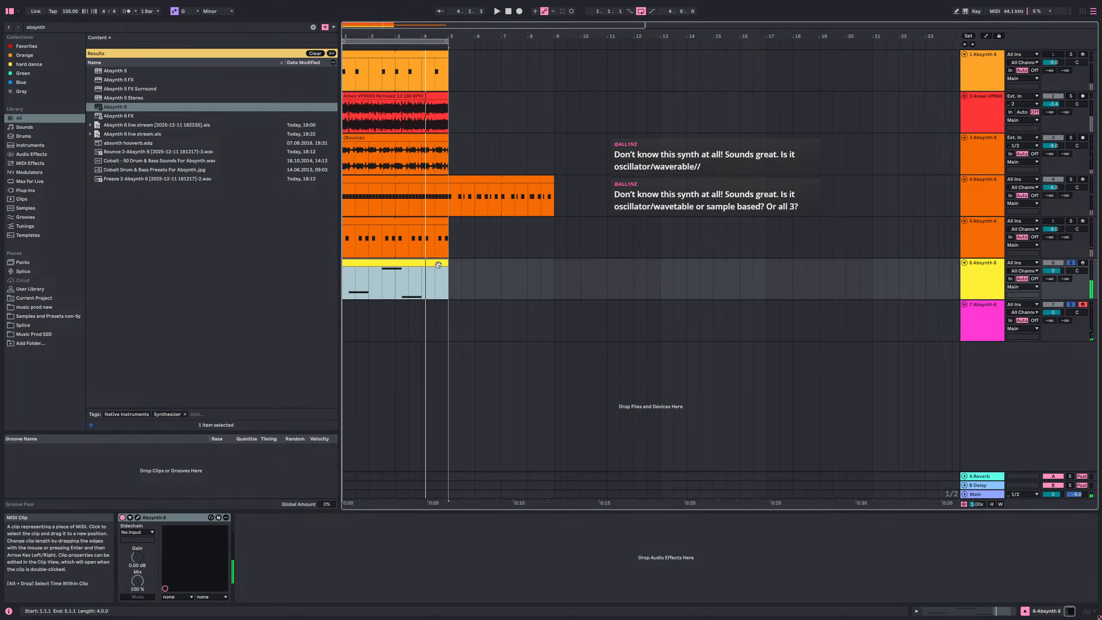
left_click(444, 58, "shift")
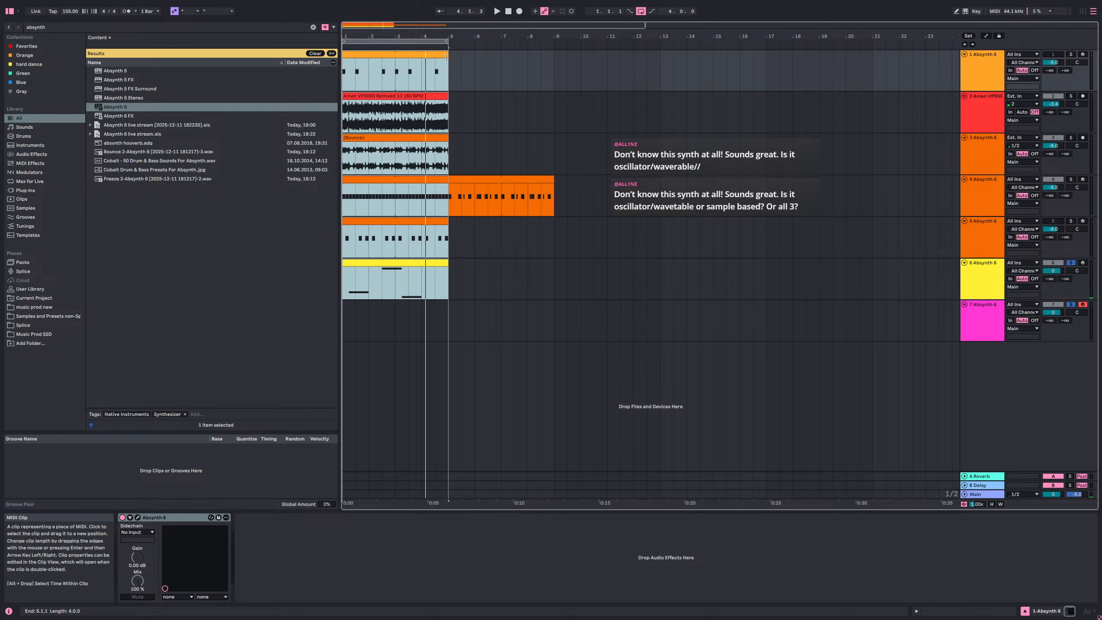
key("ctrl+shift+d")
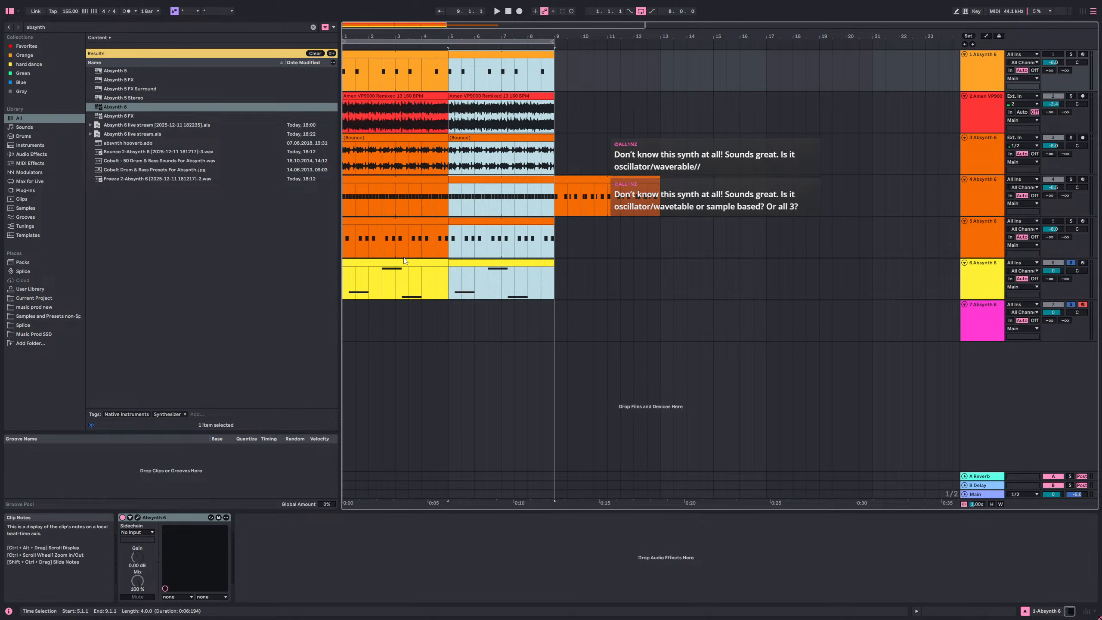
- Try to extend the first four-bar clips on tracks 1 to 6 over their duplicates
left_click(406, 259)
left_click(406, 263)
left_click(438, 55, "shift")
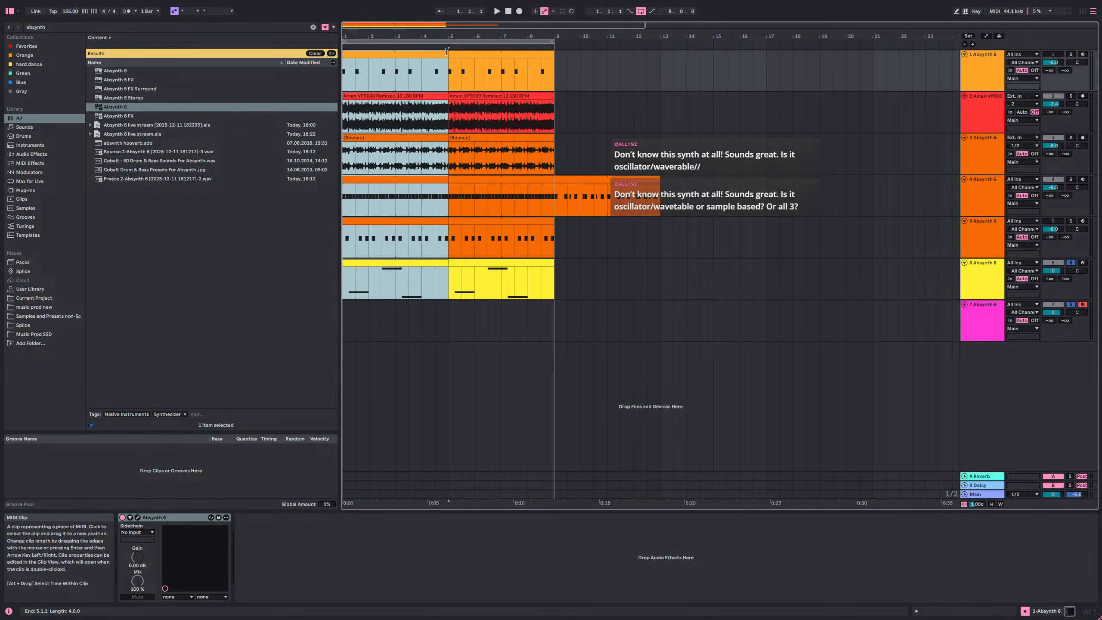
left_click_drag(447, 56, 522, 55)
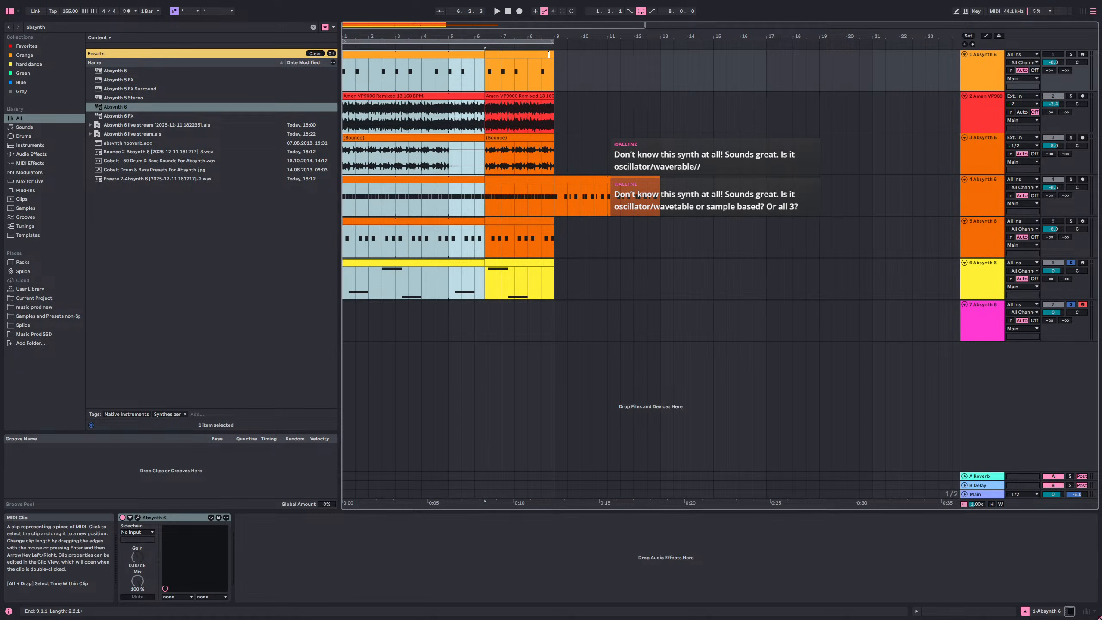
key("ctrl+z")
- Enable looping for the first bounced audio clip on track 3
double_click(430, 137)
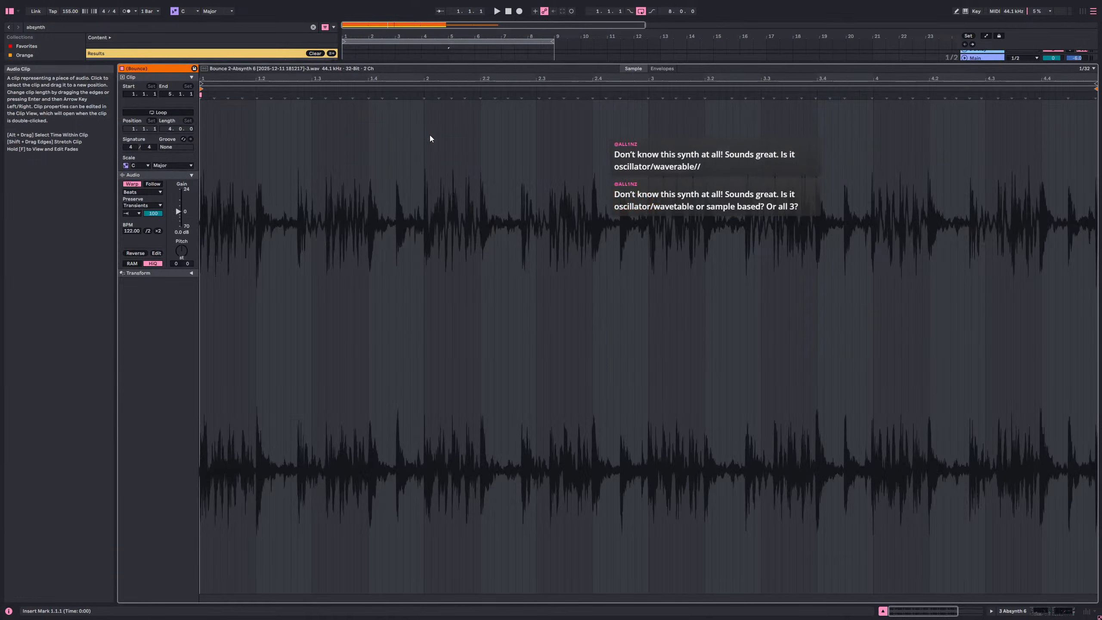
left_click(164, 113)
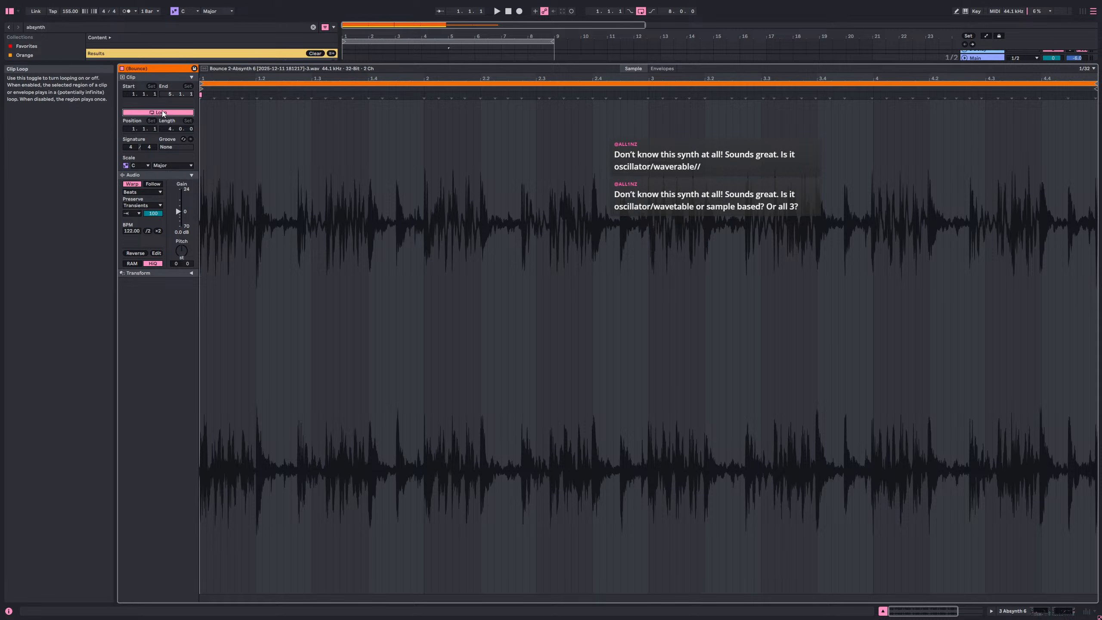
key("shift+Tab")
- Extend the first clips on tracks 1 to 6 together until they end at bar 9
left_click(426, 262)
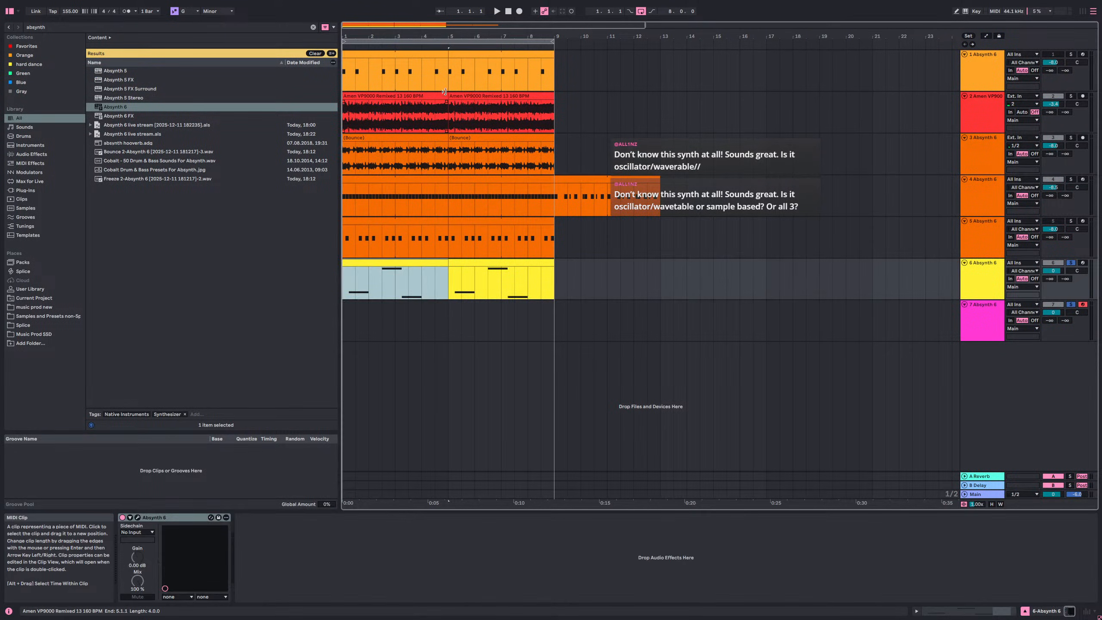
left_click(443, 55, "shift")
left_click_drag(444, 55, 548, 57)
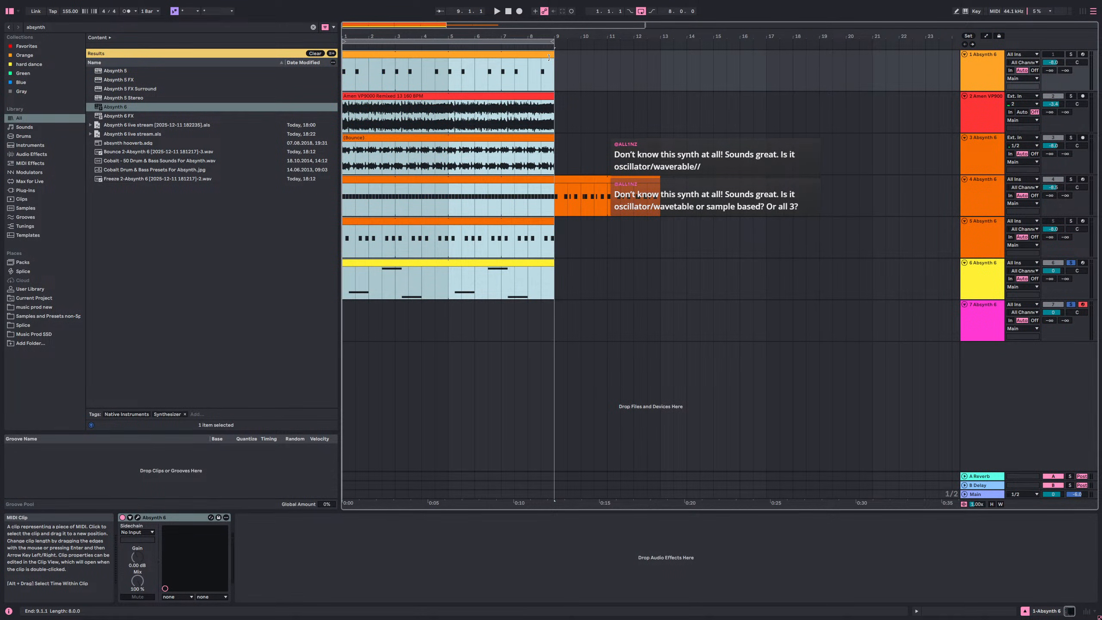
- Listen with track 2 soloed as well, clear all track solos and play the full mix
key("space")
left_click(1071, 96)
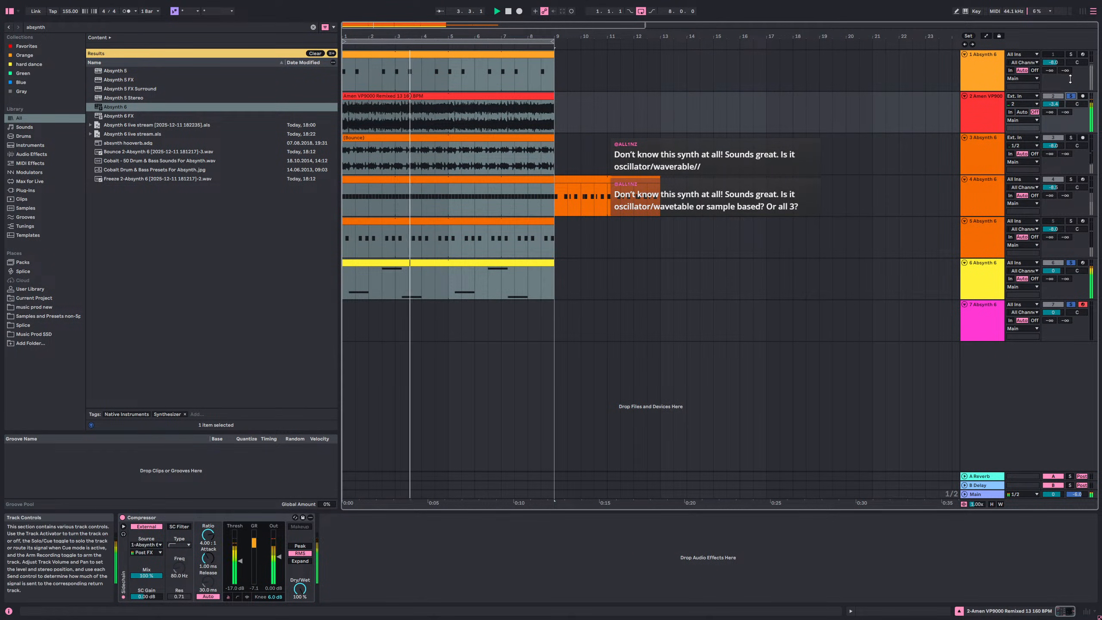
key("space")
left_click(1071, 96)
left_click(1056, 56)
key("space")
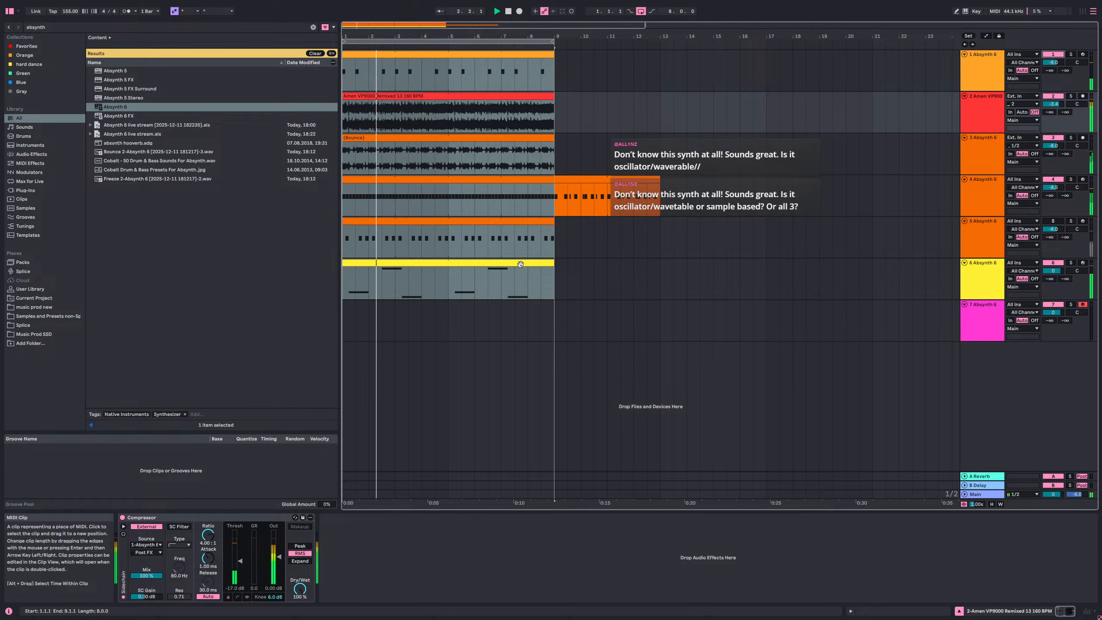
- Insert an empty eight-bar MIDI clip on track 7, from bar 1 to bar 9
left_click(346, 323)
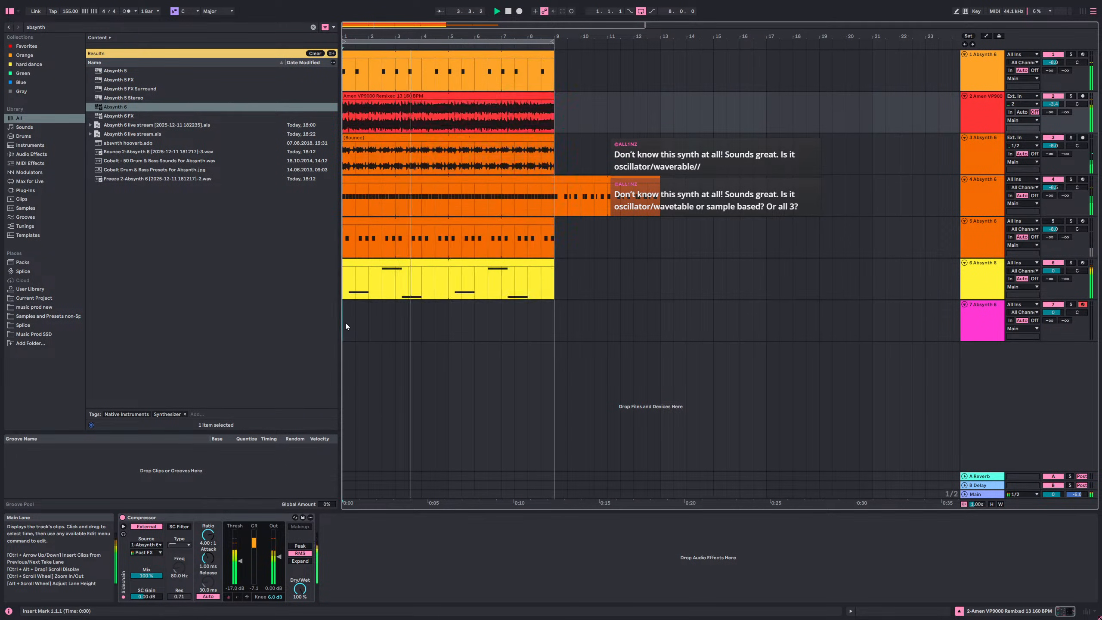
left_click(345, 321)
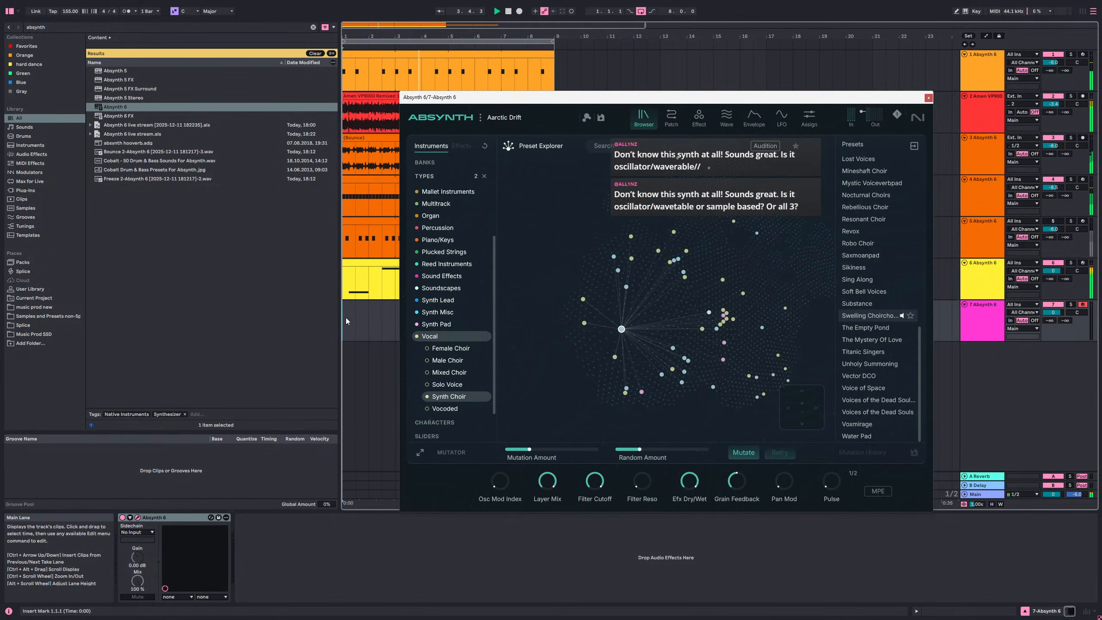
left_click(929, 97)
left_click_drag(347, 324, 571, 312)
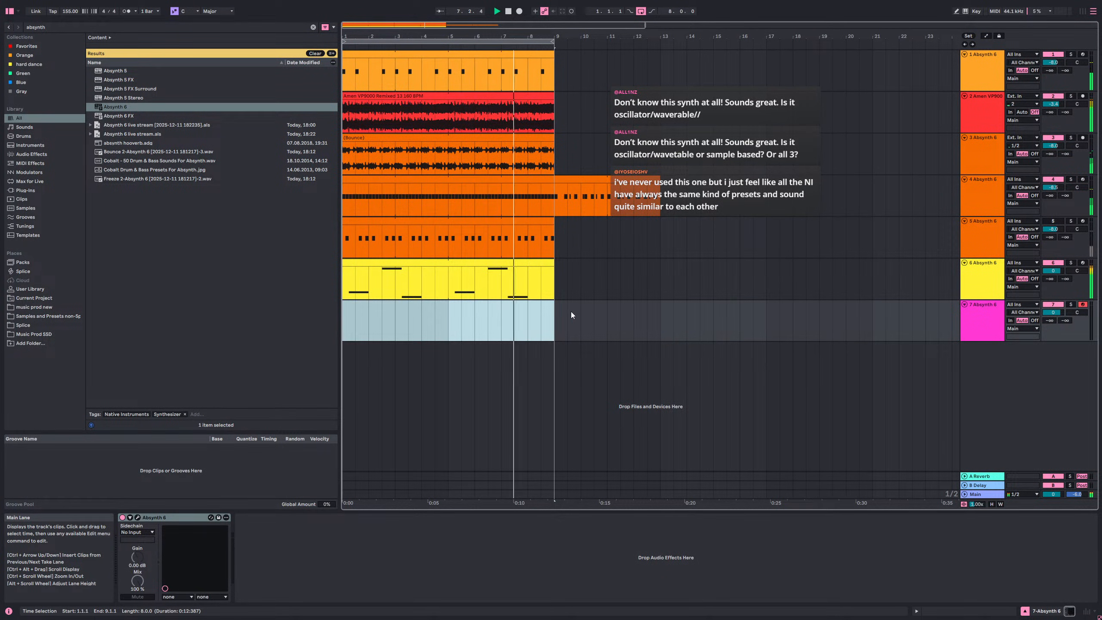
key("ctrl+shift+m")
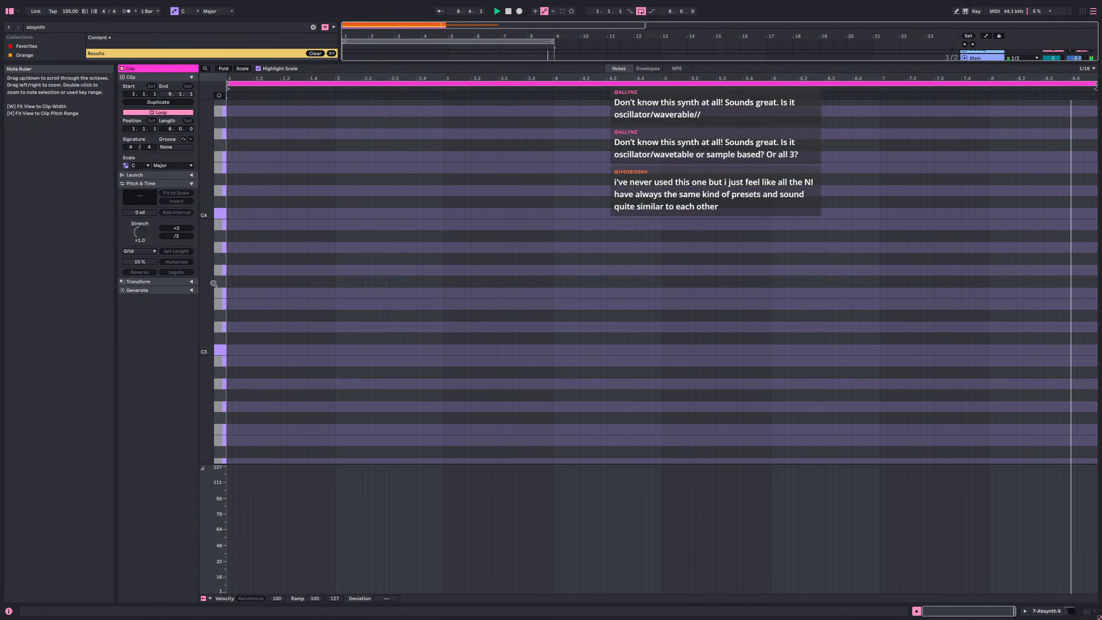
- Set the note grid to 1/8 and draw a two-bar E3 note at the start of the clip
right_click(247, 303)
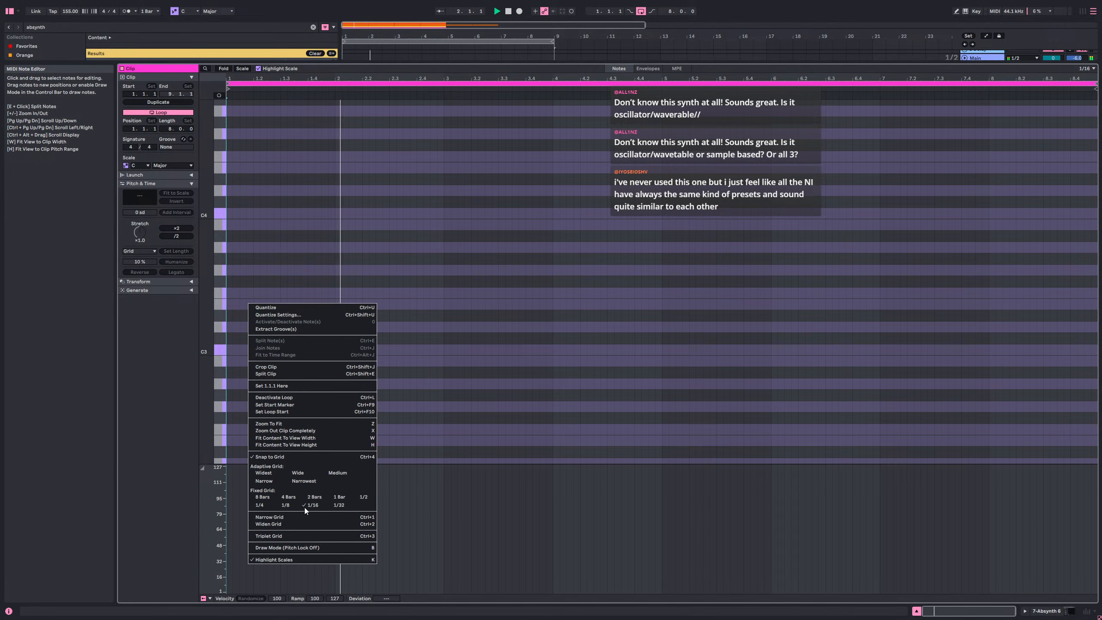
left_click(268, 524)
left_click_drag(230, 305, 449, 322)
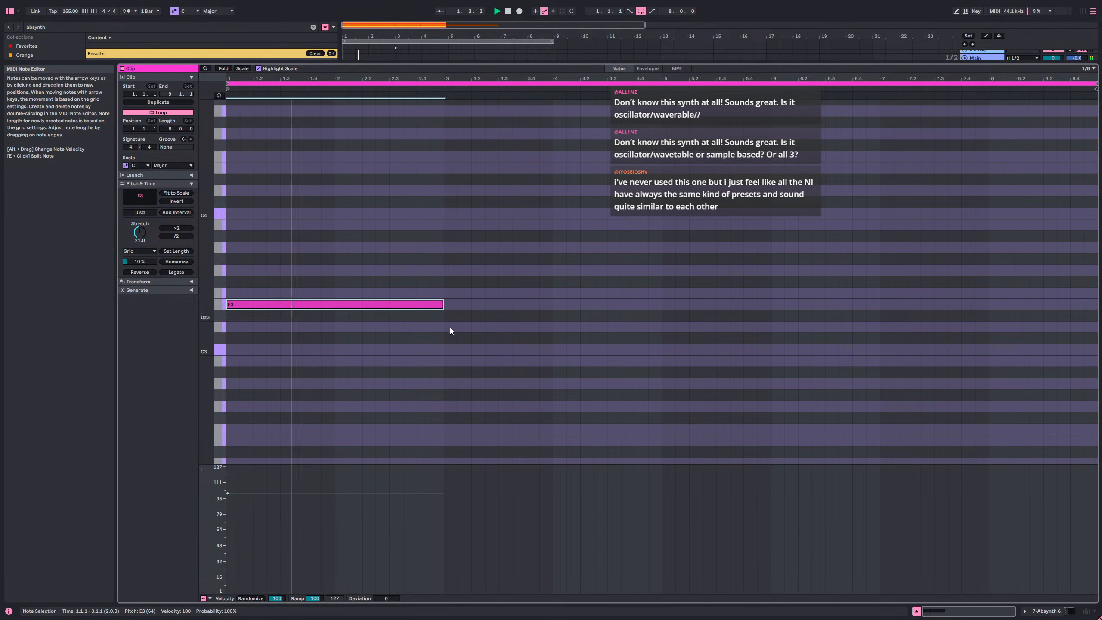
key("shift+Tab")
double_click(476, 305)
key("space")
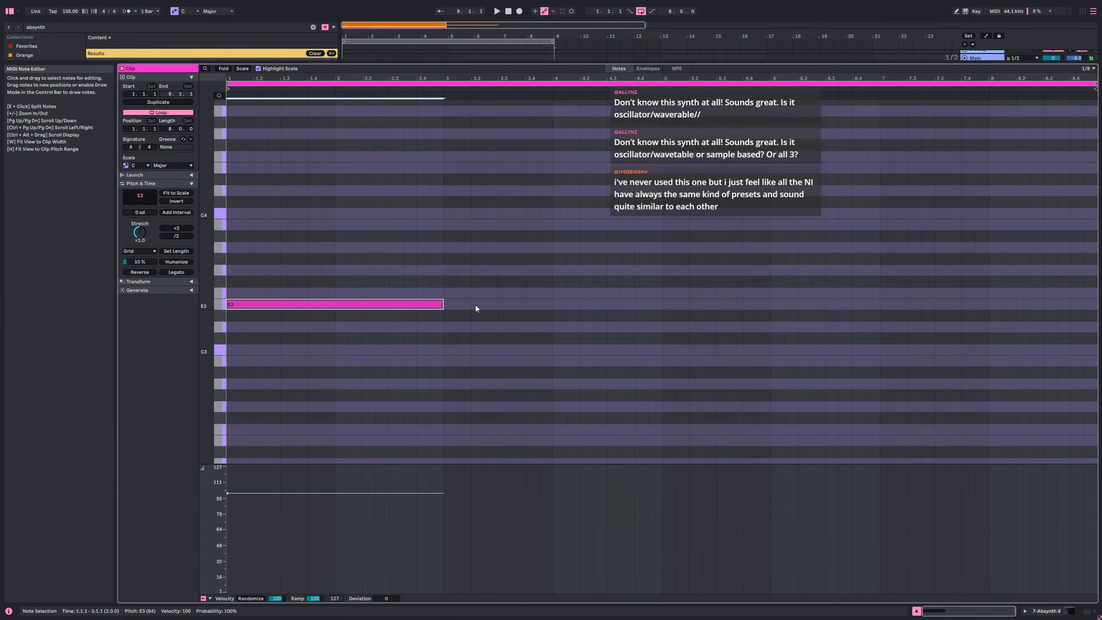
- Open the Absynth 6 instrument on track 7 and filter its presets to the Synth Choir subtype of Vocal
key("shift+Tab")
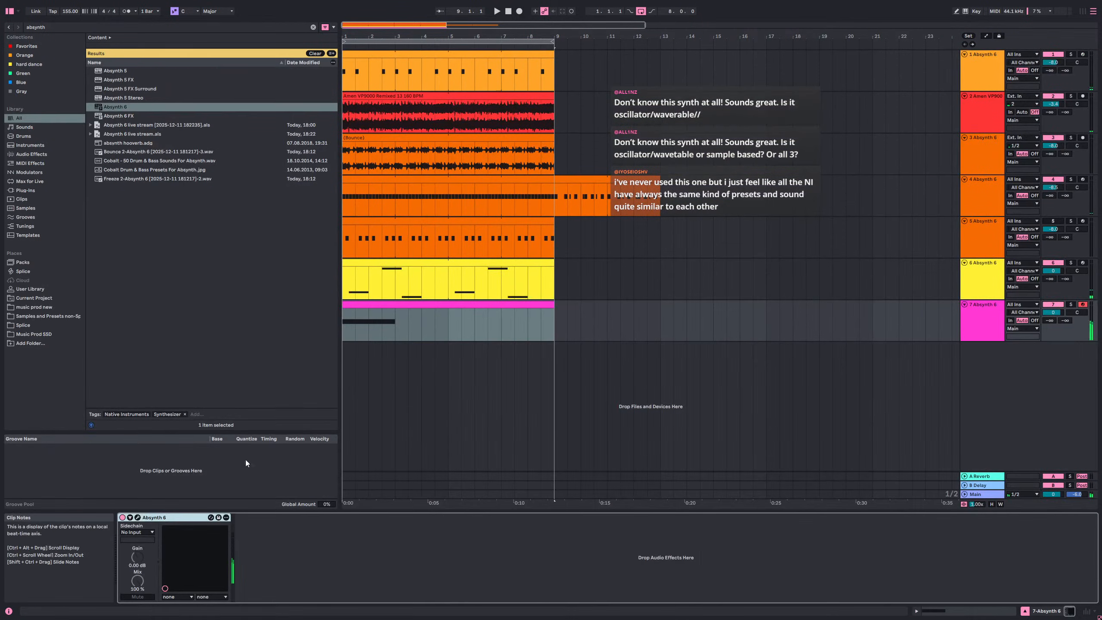
left_click(138, 518)
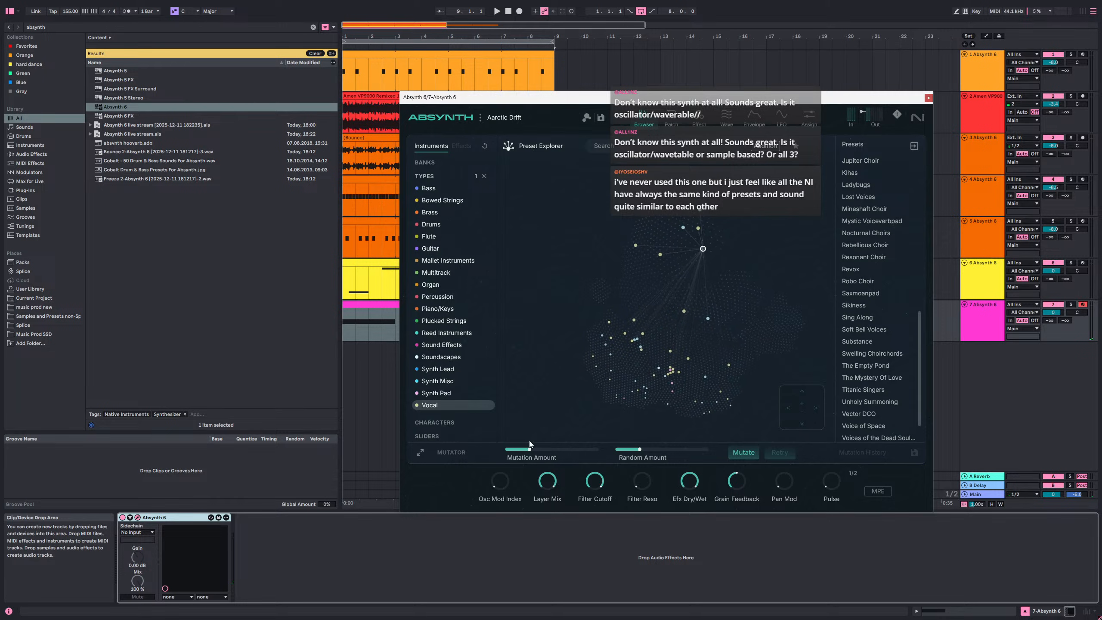
left_click(446, 407)
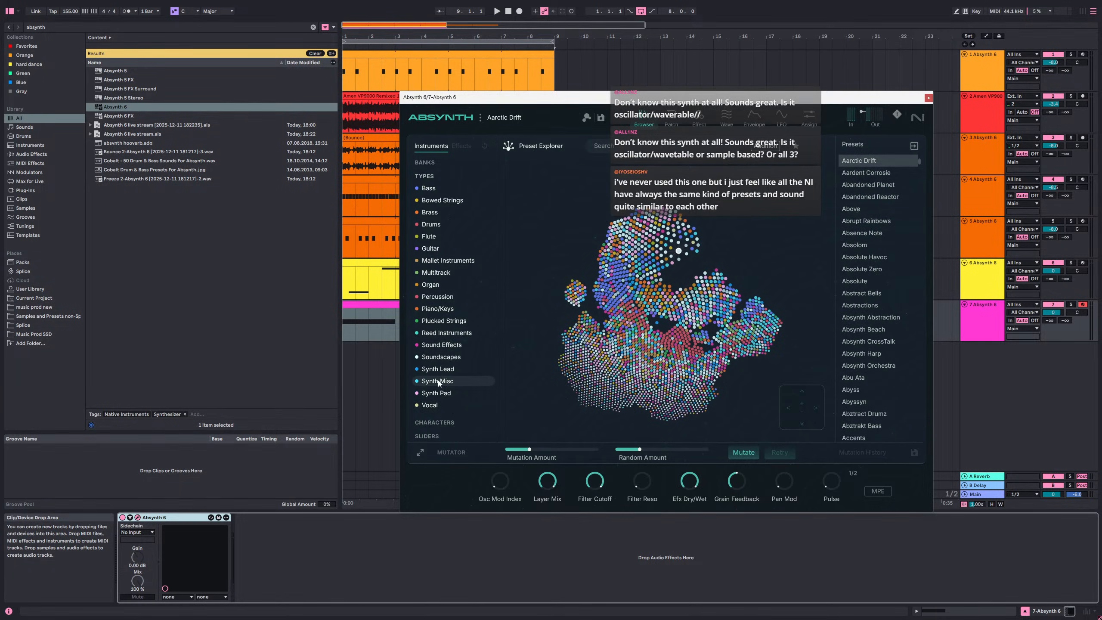
left_click(991, 326)
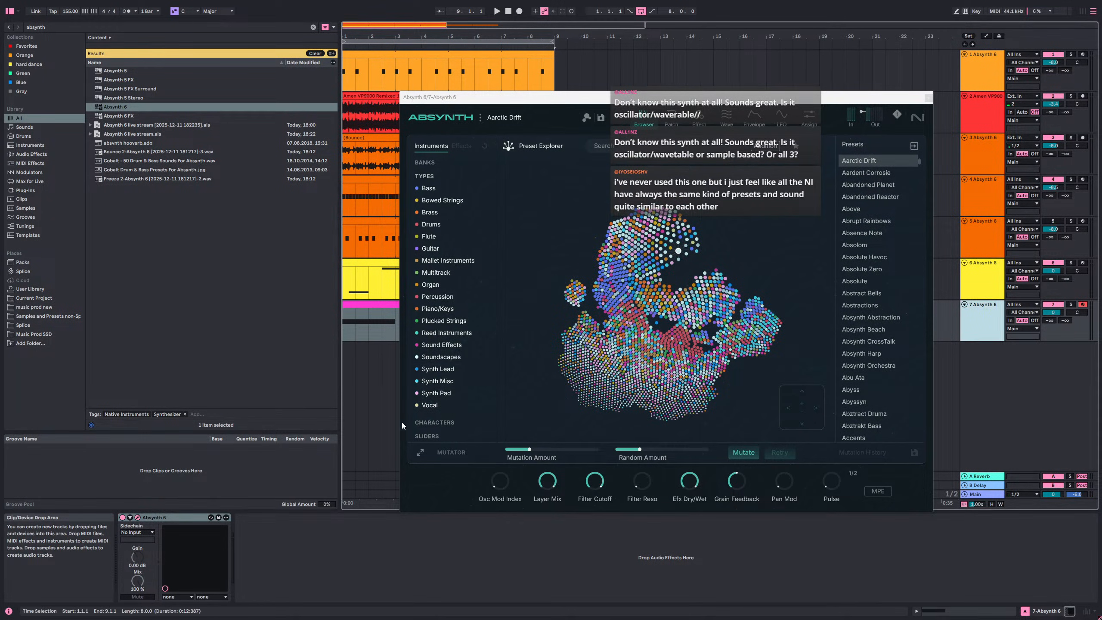
left_click(431, 405)
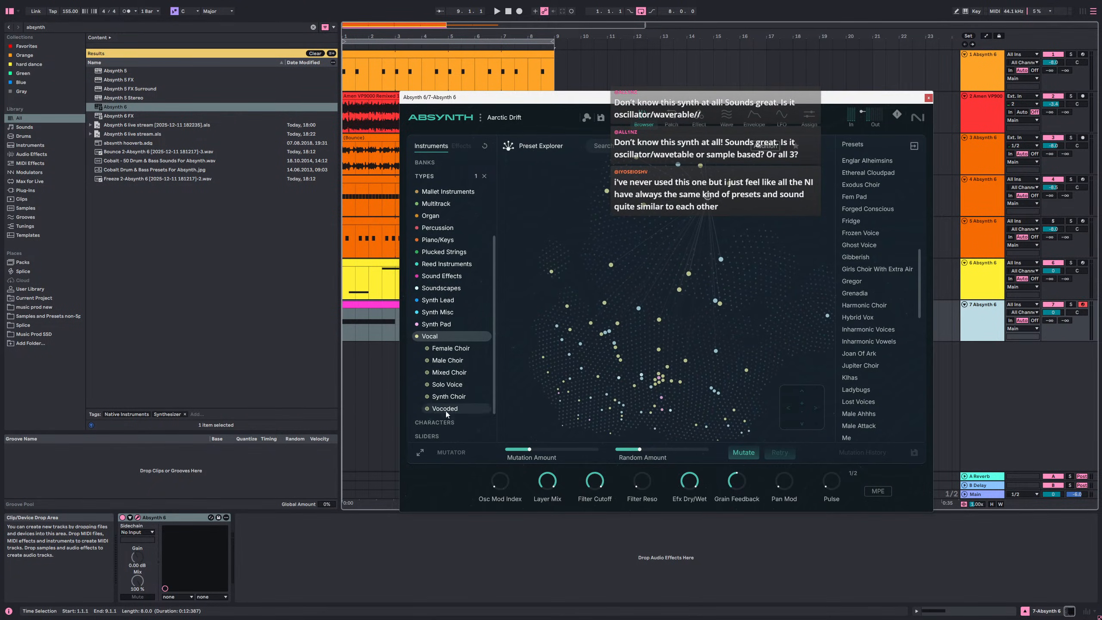
left_click(428, 400)
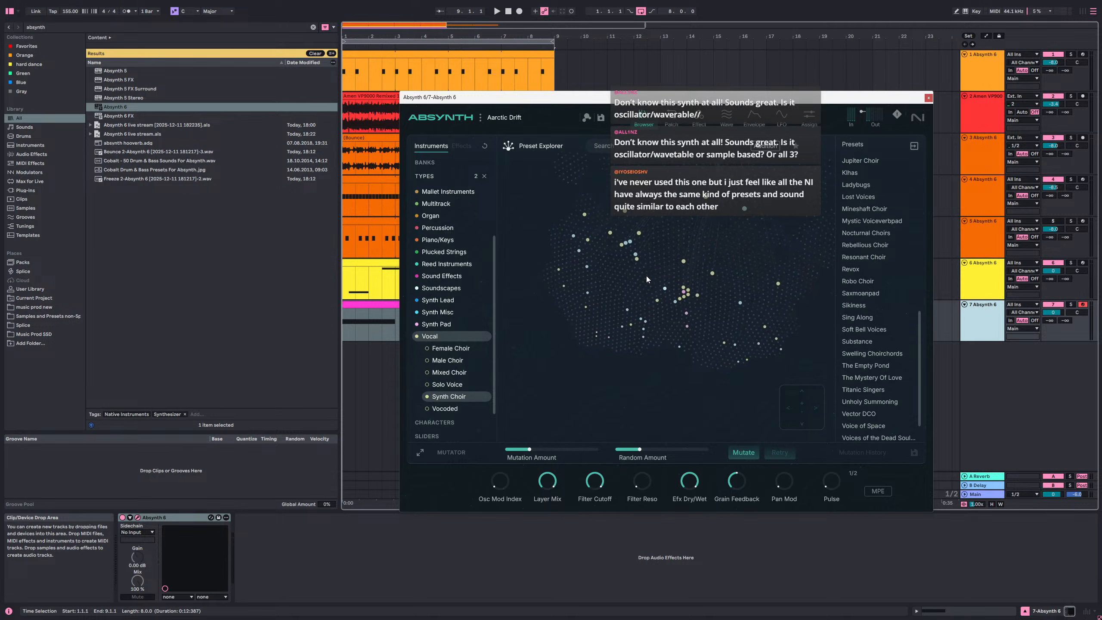
- Preview Rebellious Choir, load the Swelling Choirchords preset on track 7 and play the arrangement with it
left_click(654, 307)
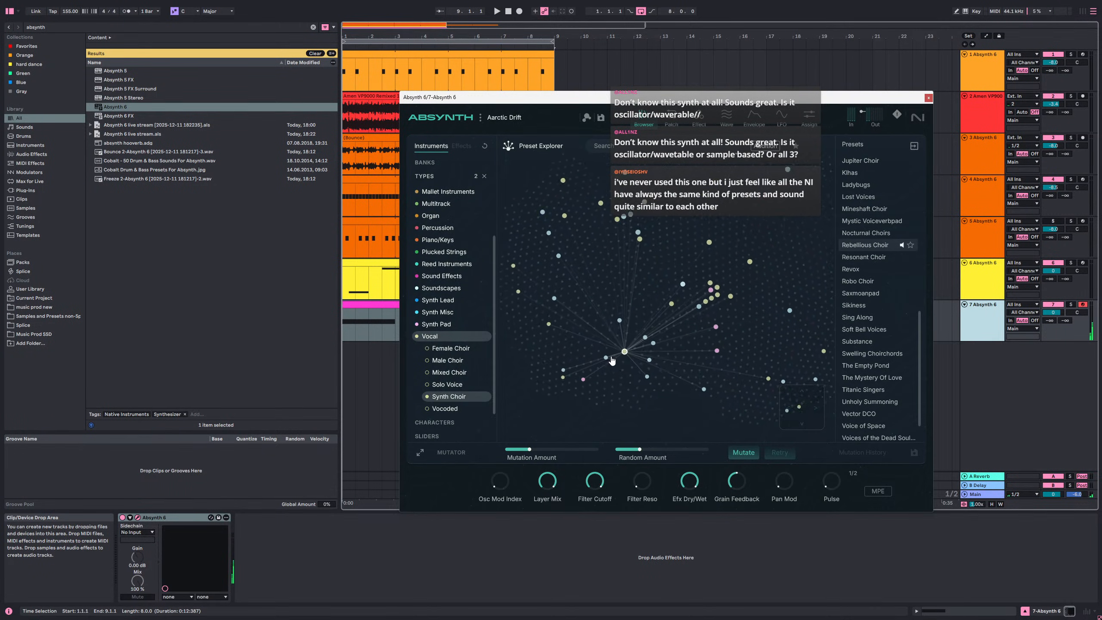
left_click(830, 379)
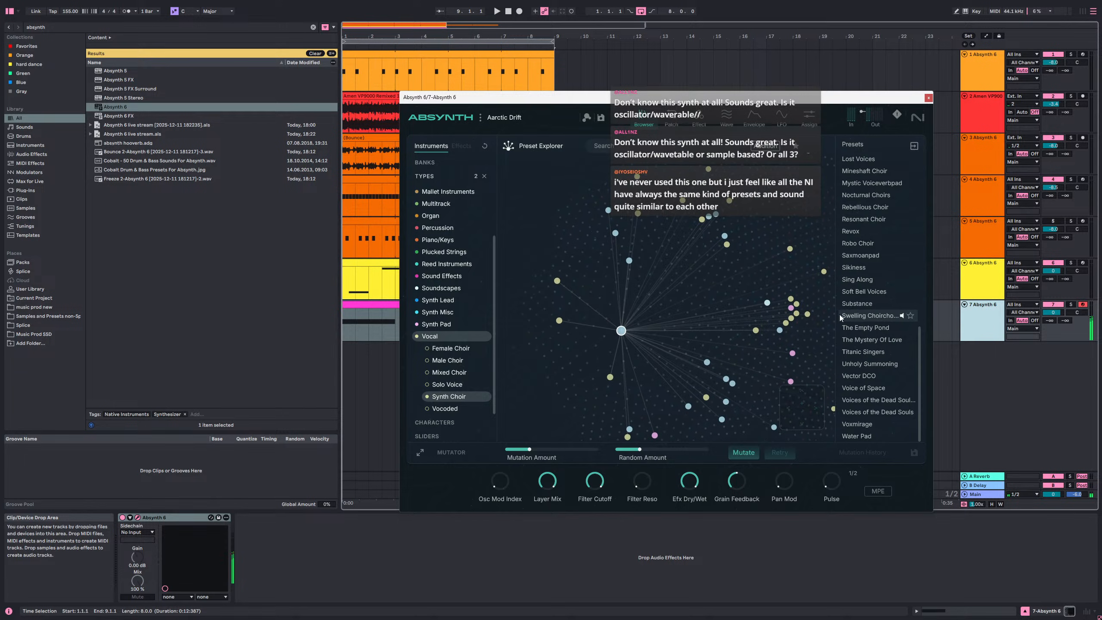
left_click(853, 316)
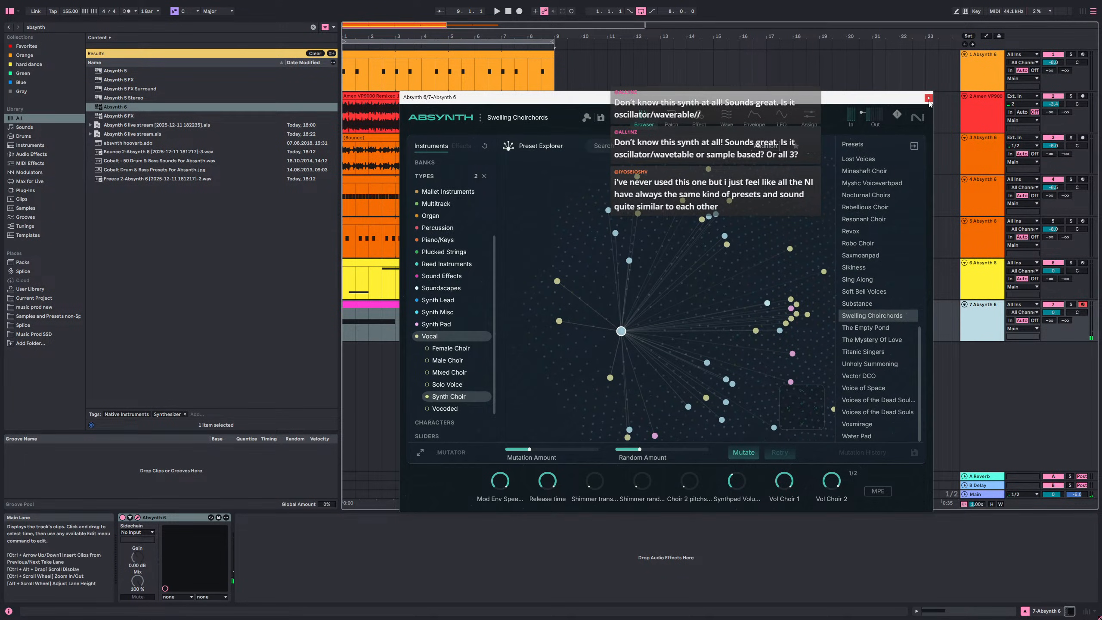
left_click(137, 518)
key("space")
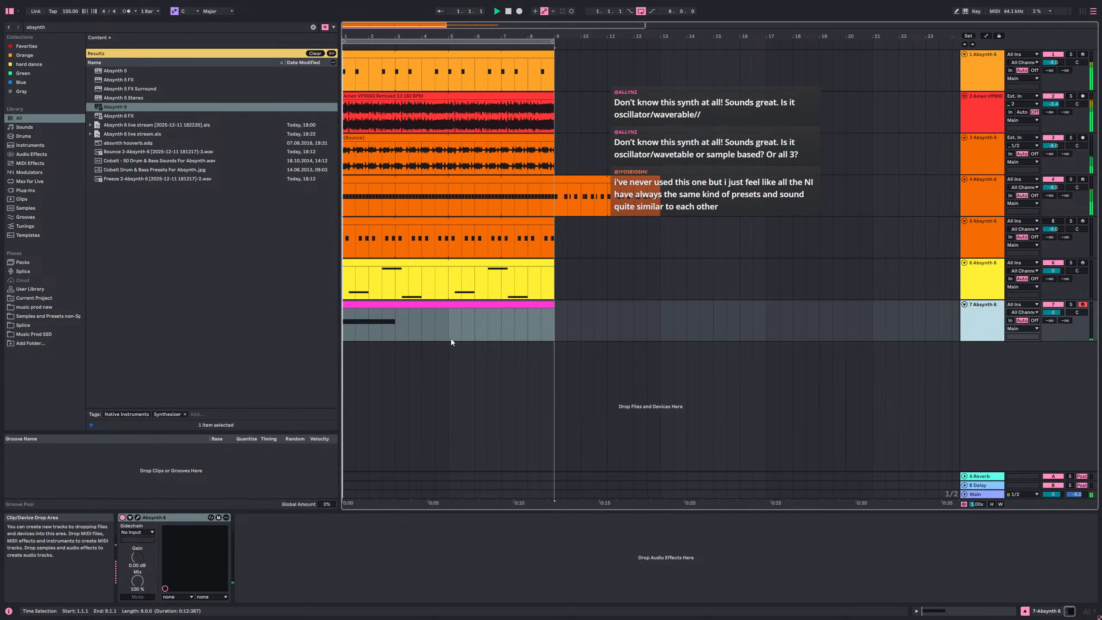
- Try the opening note of the track 7 clip at F3 and G3, and return it to E3
double_click(449, 309)
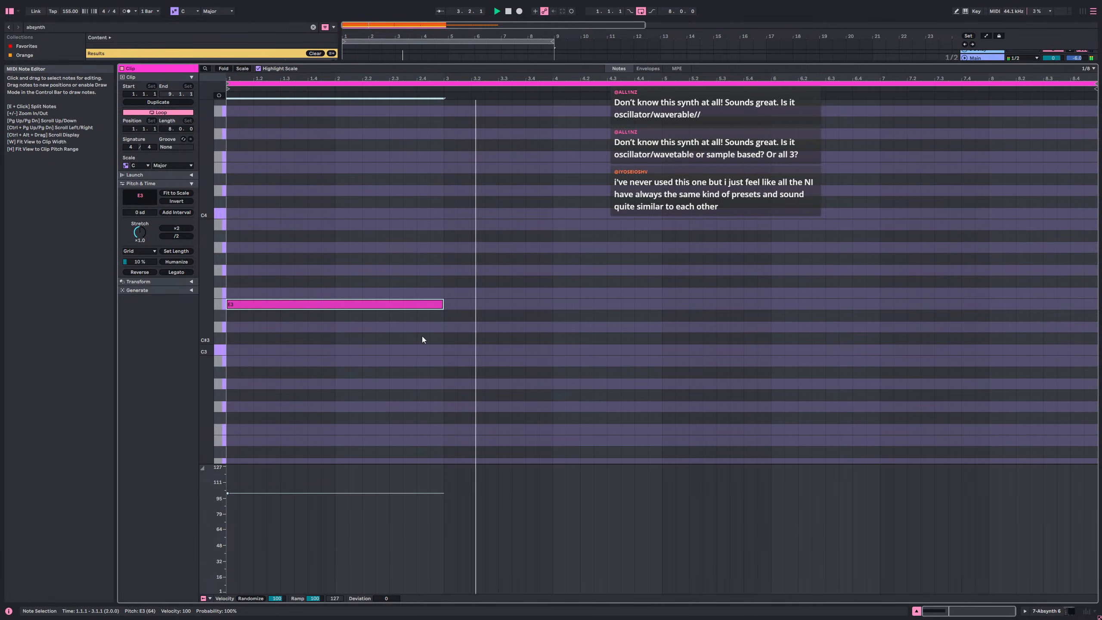
key("Up")
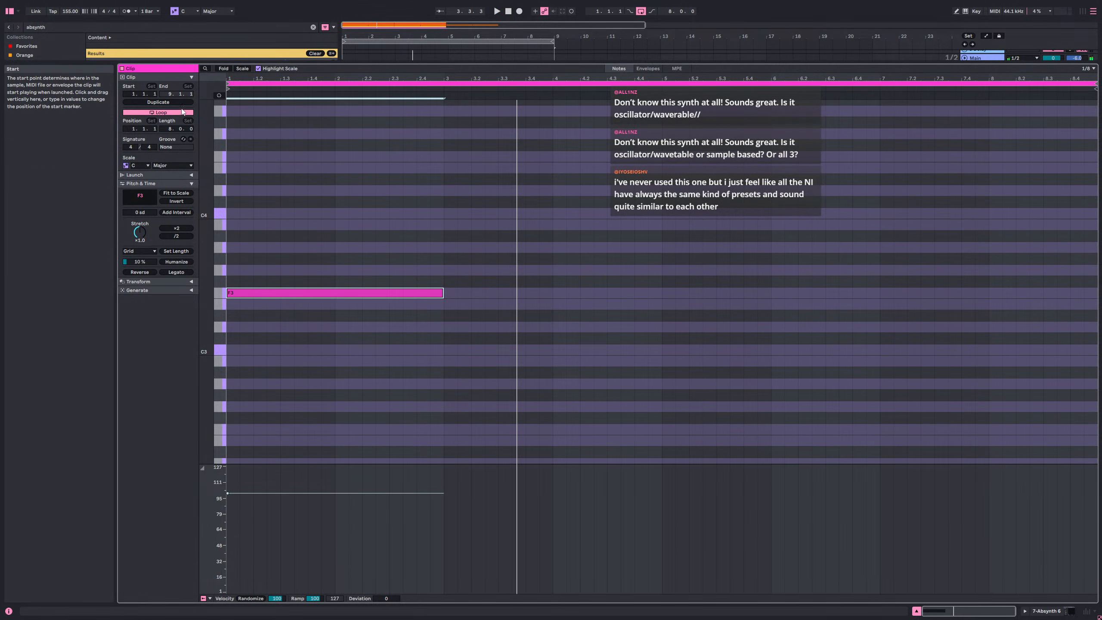
key("Up")
key("Up")
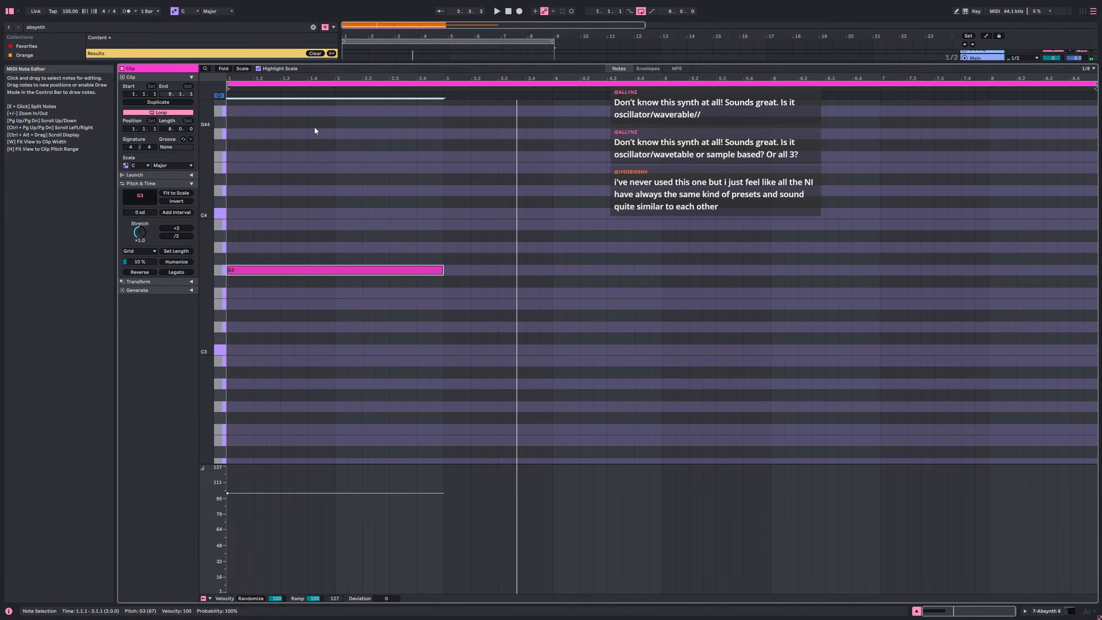
key("Down")
key("Down")
key("Down")
key("shift+Tab")
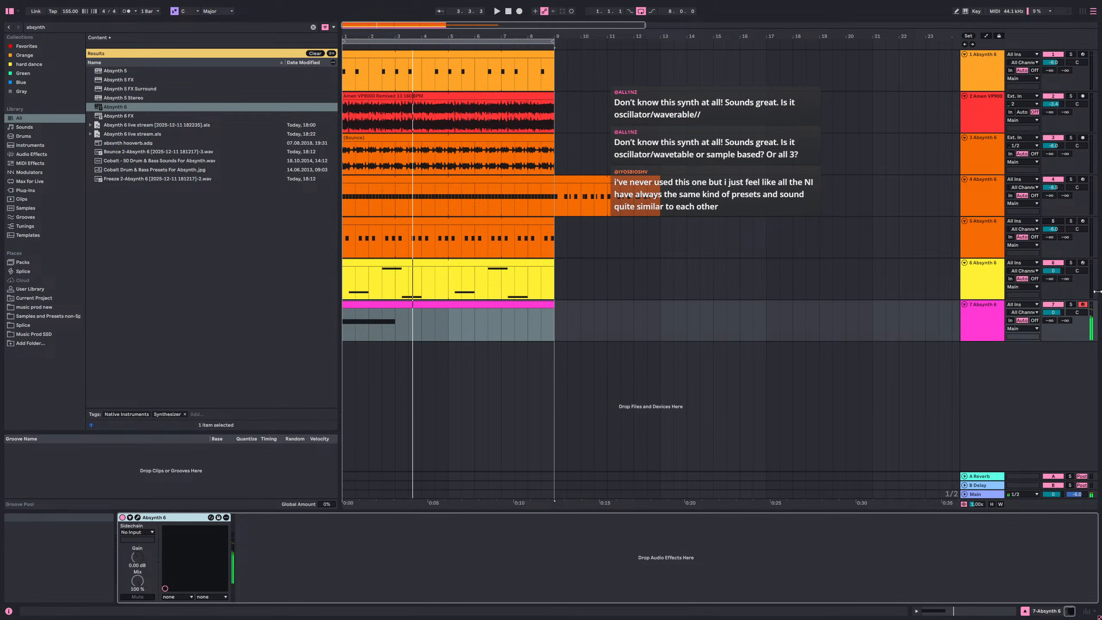
- Solo track 7, examine the modules of its Swelling Choirchords patch and play the part on its own
left_click(1072, 306)
key("space")
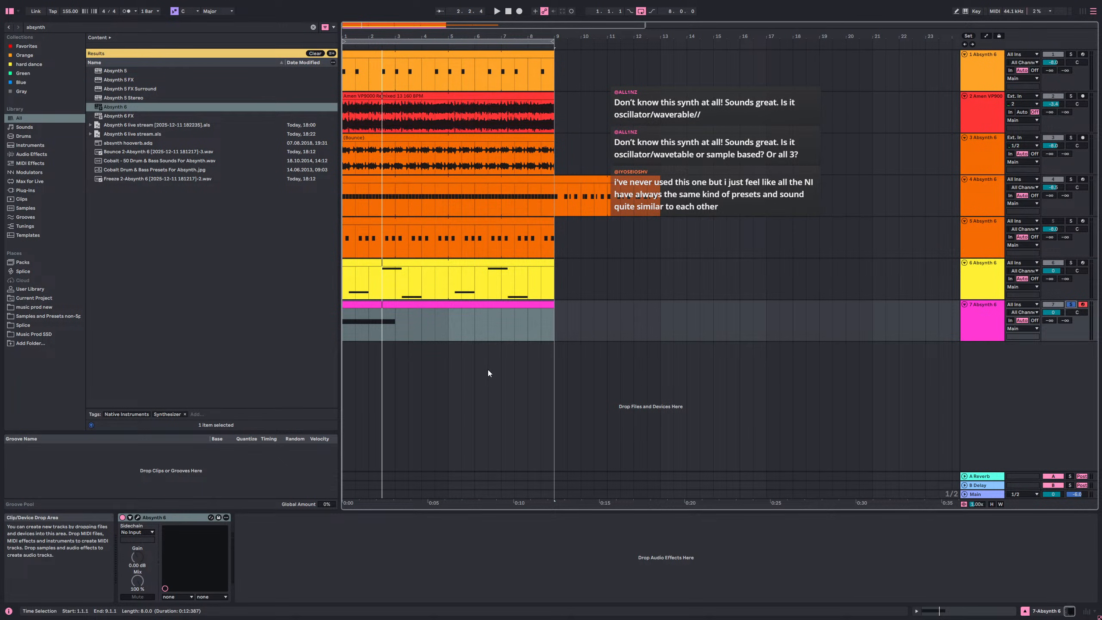
left_click(138, 517)
left_click_drag(718, 97, 593, 100)
left_click(555, 117)
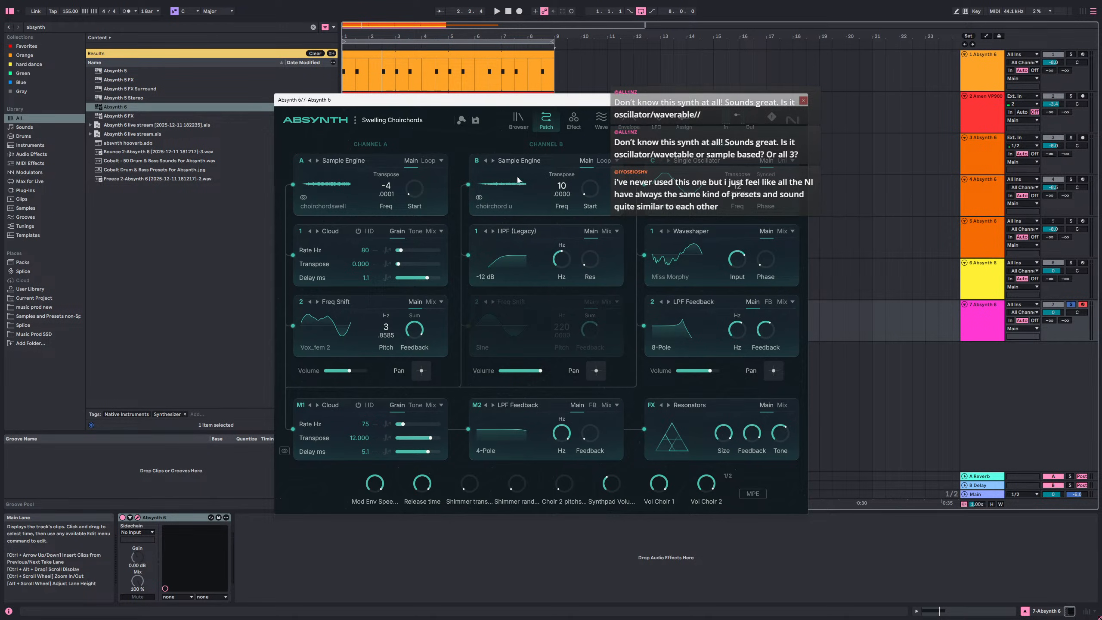
left_click(520, 128)
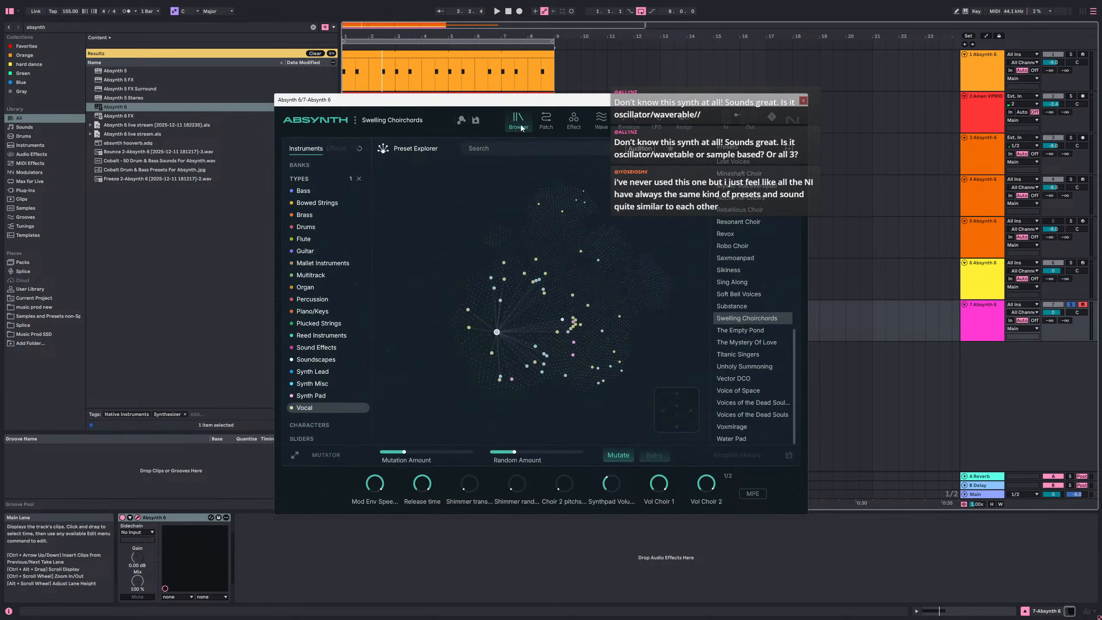
key("space")
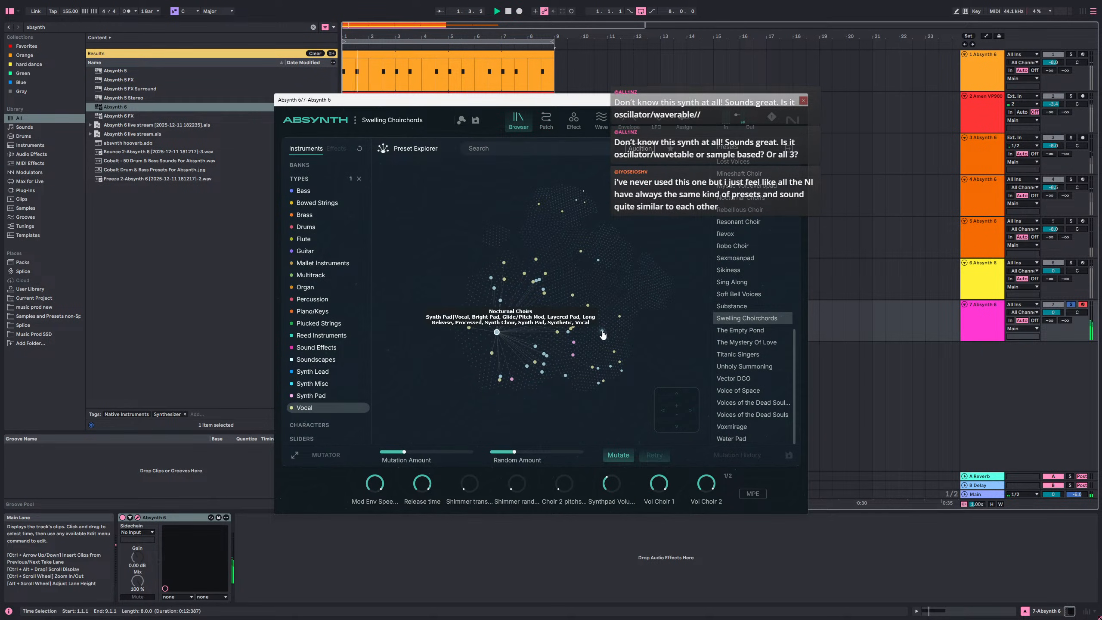
left_click(802, 102)
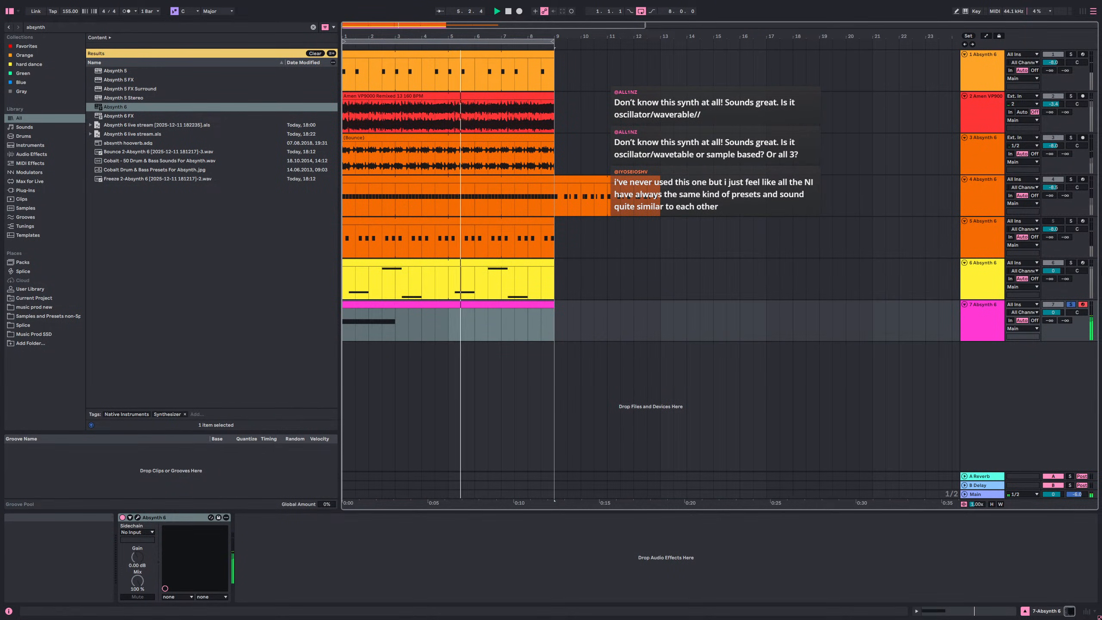
- Audition the Swelling Choirchords patch with channels A and B bypassed in its Patch view, and restore both channels
left_click(1068, 257)
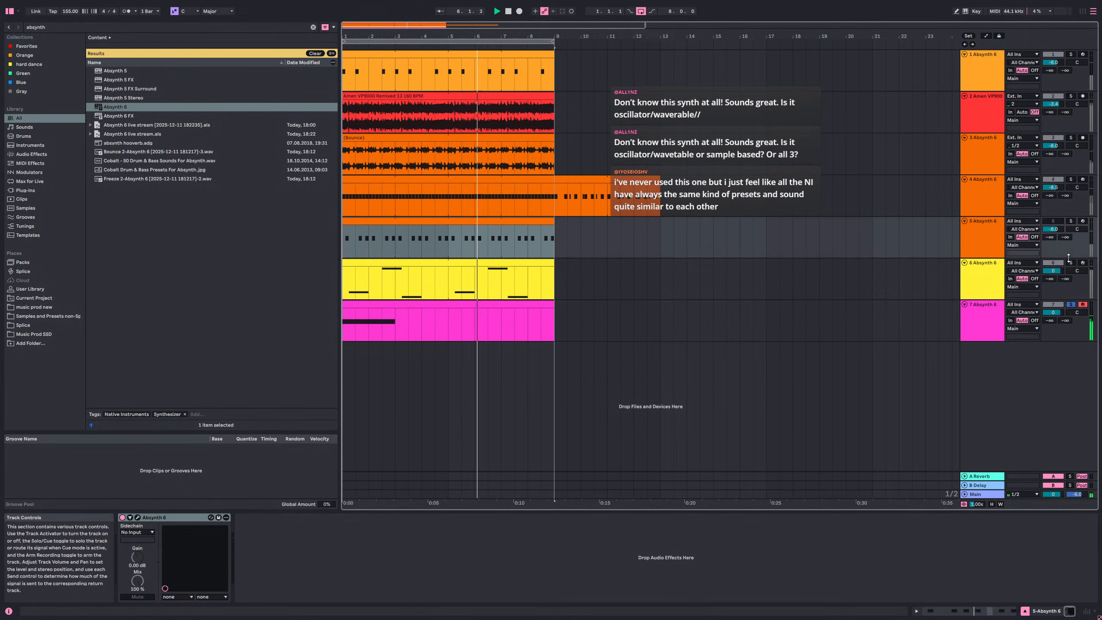
left_click(489, 313)
left_click(136, 518)
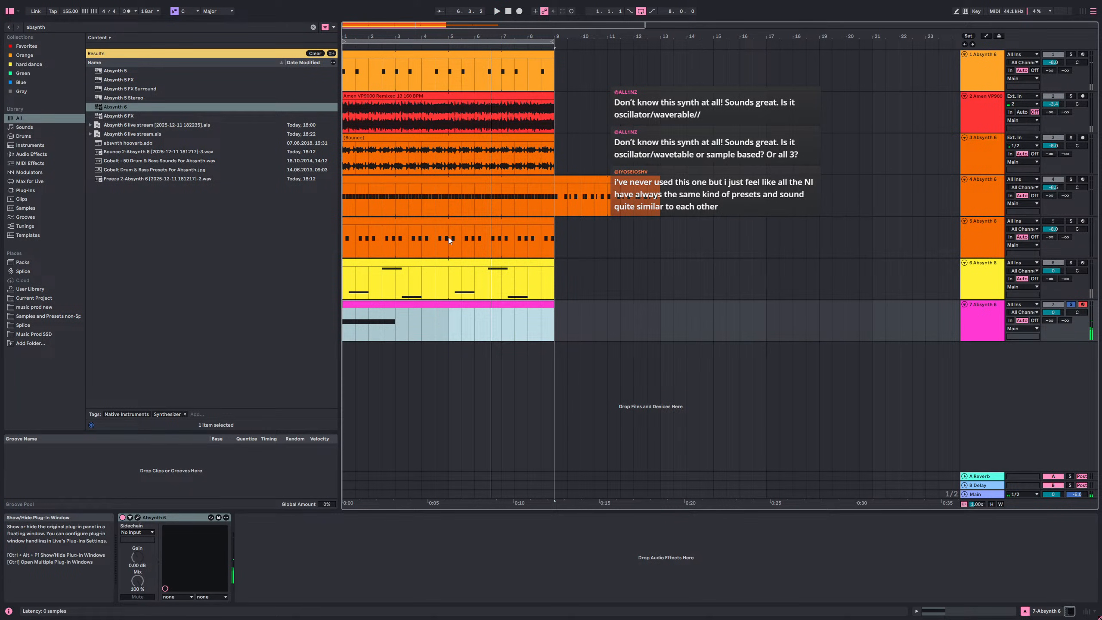
left_click(543, 118)
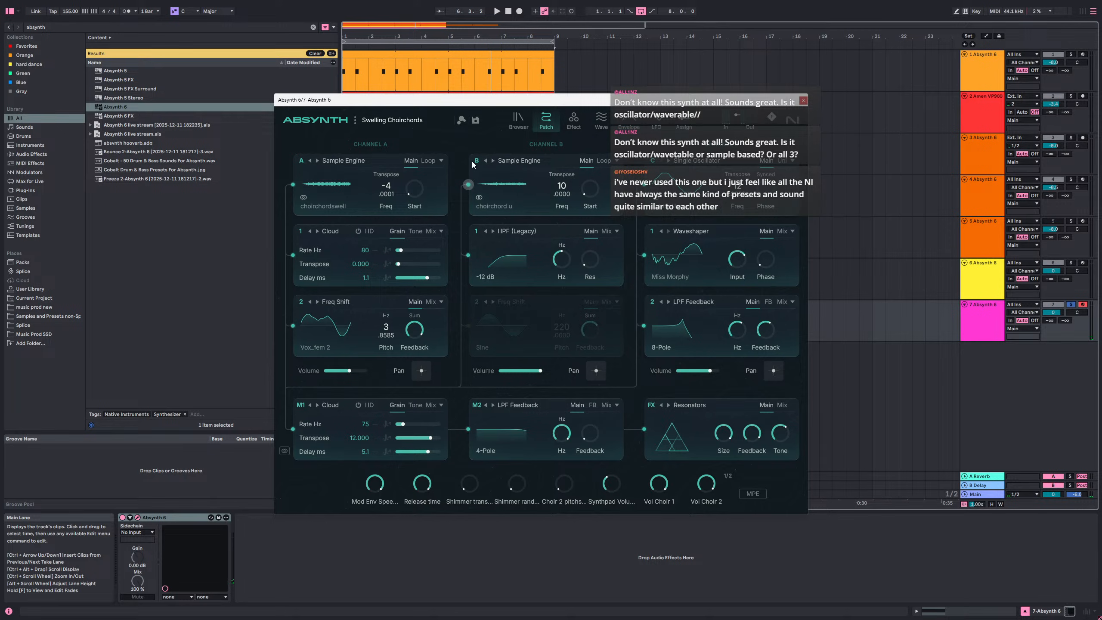
left_click(468, 183)
key("space")
left_click(293, 186)
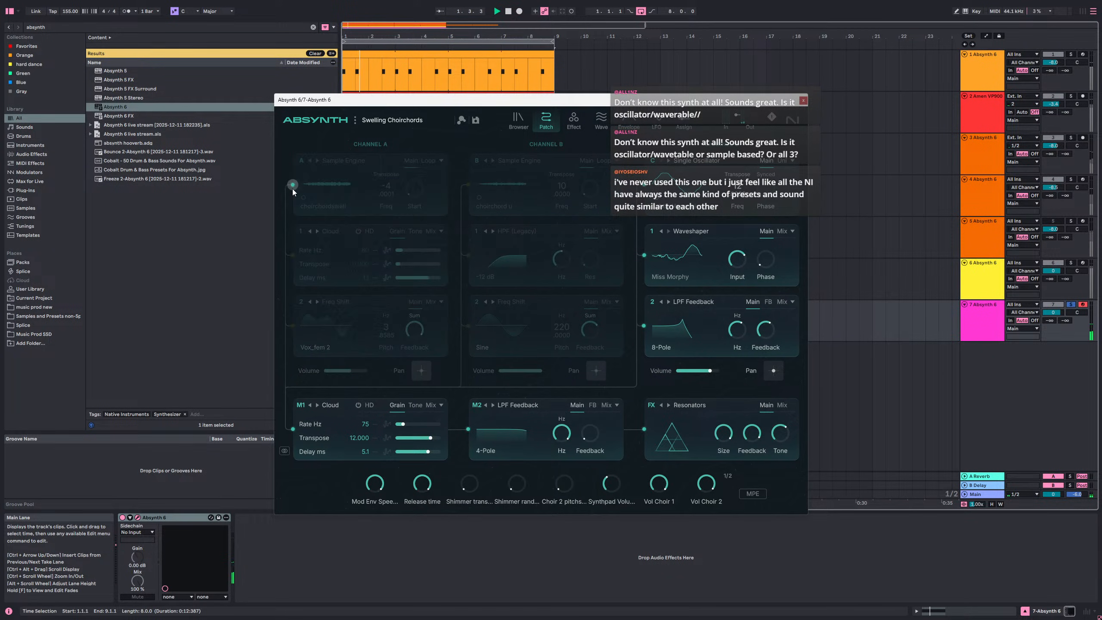
left_click(292, 184)
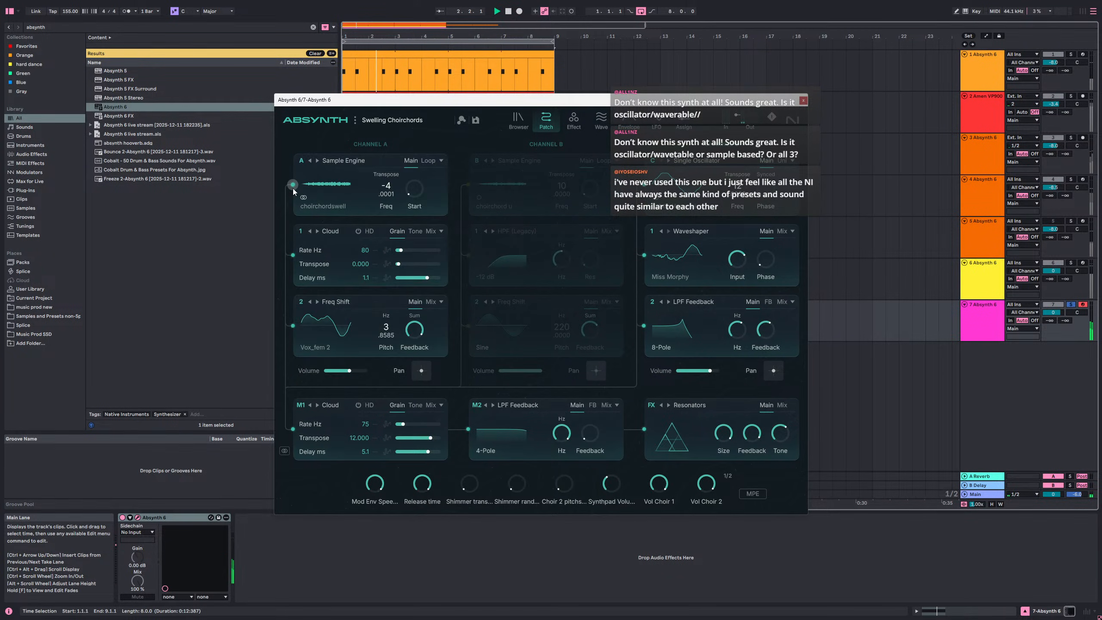
left_click(469, 185)
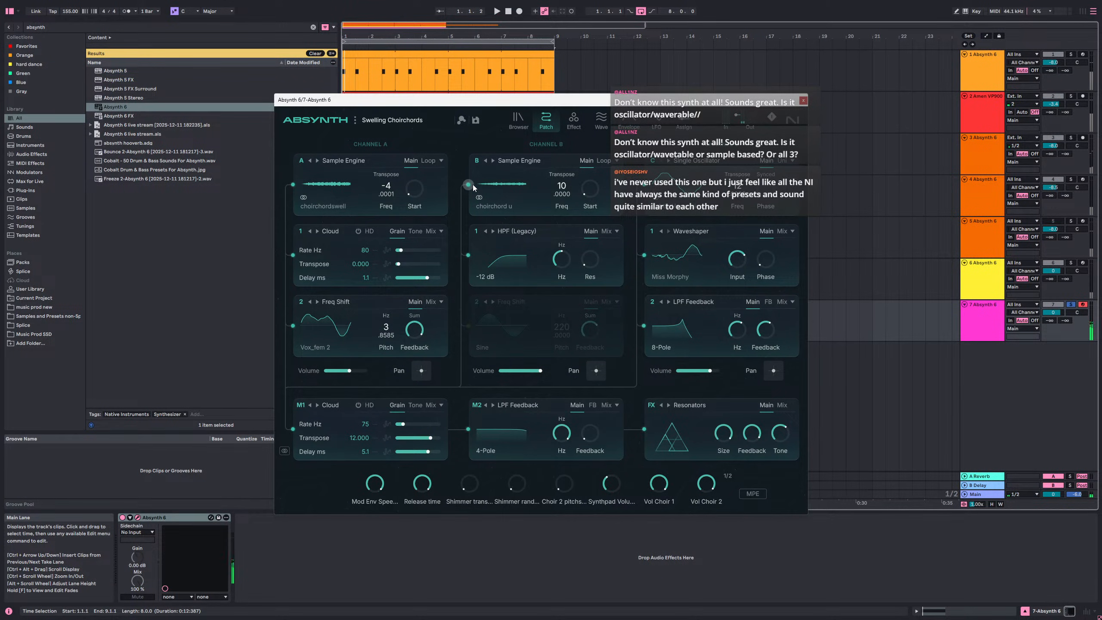
left_click(803, 101)
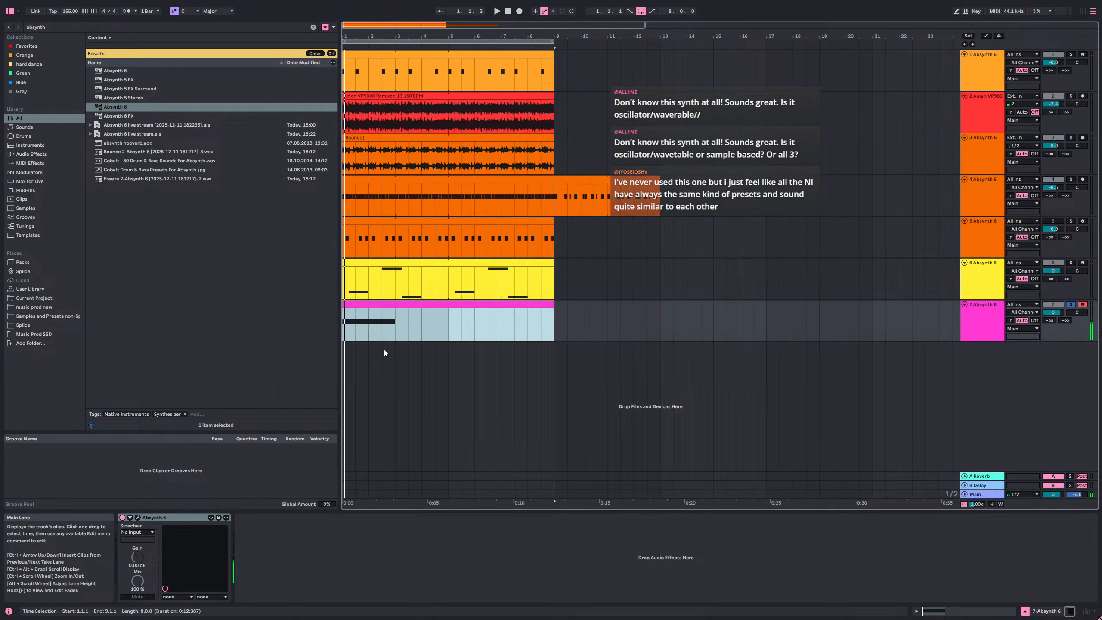
- Raise the opening two-bar note to G3 and play it with track 6 soloed alongside track 7
double_click(390, 302)
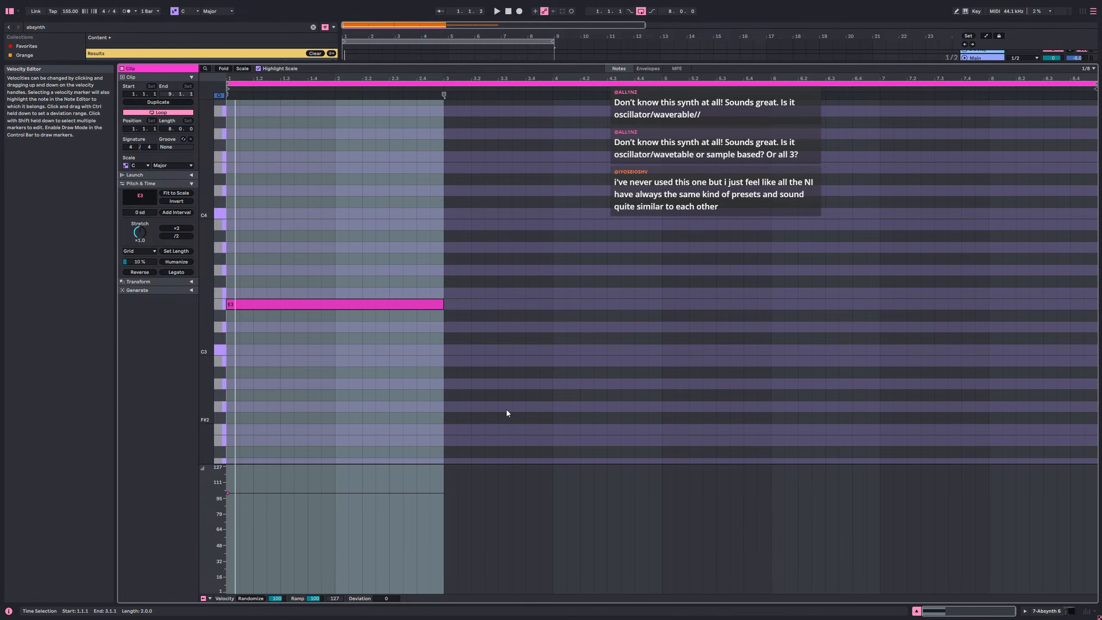
left_click_drag(341, 304, 337, 269)
key("space")
key("space")
key("shift+Tab")
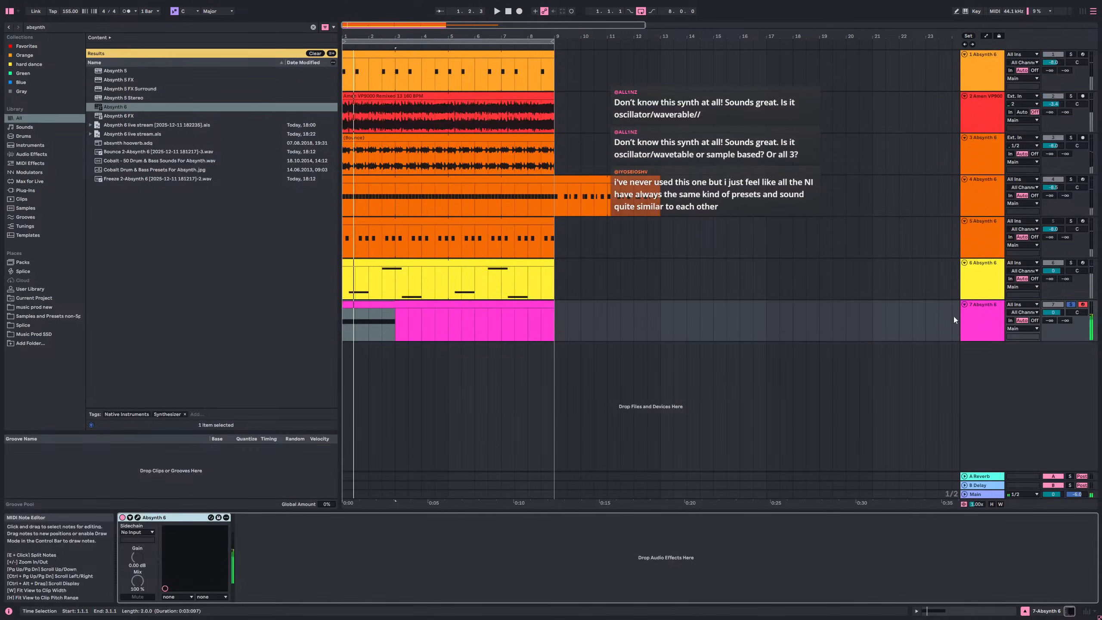
left_click(1071, 263)
key("space")
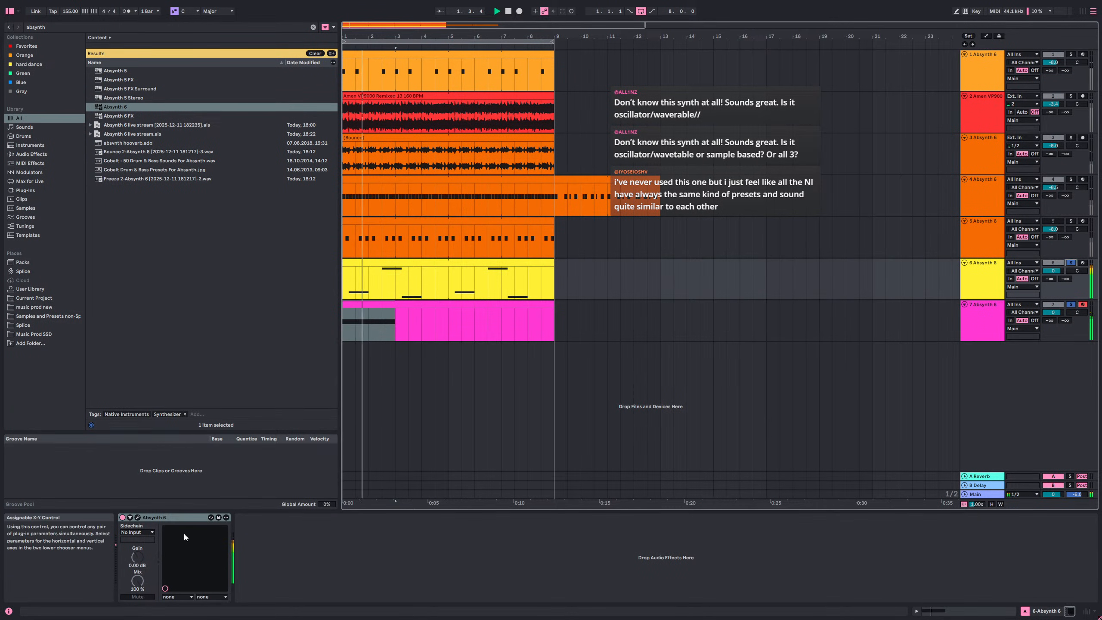
- Duplicate the G3 note into bars 3 and 4 of the track 7 clip and raise the copy to D4 during playback
double_click(424, 304)
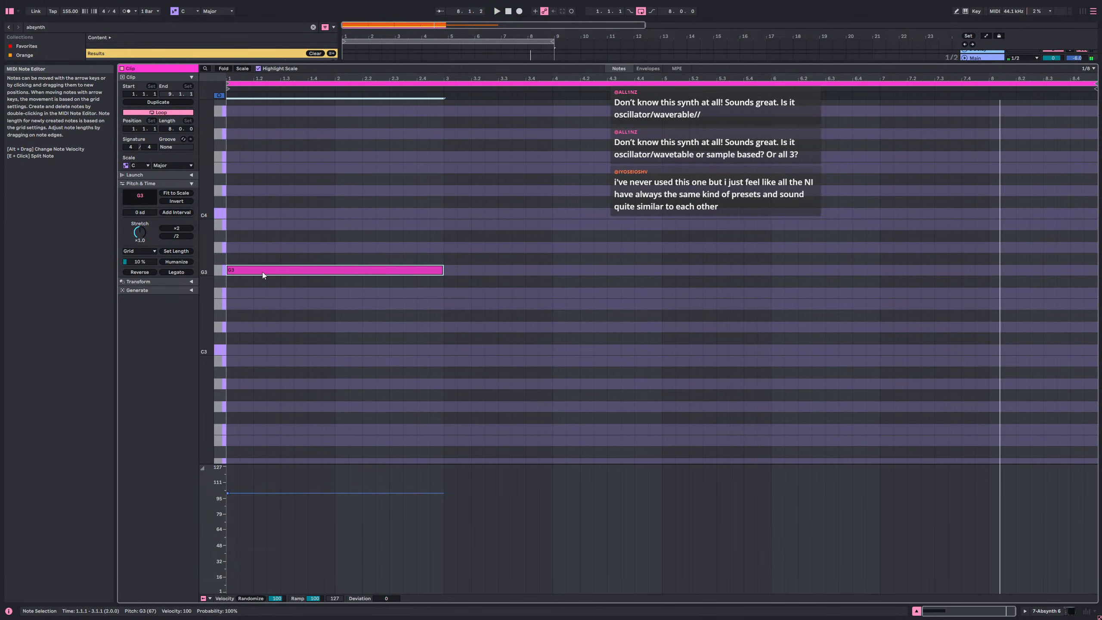
key("ctrl+d")
key("Up")
key("Up")
key("Up")
key("space")
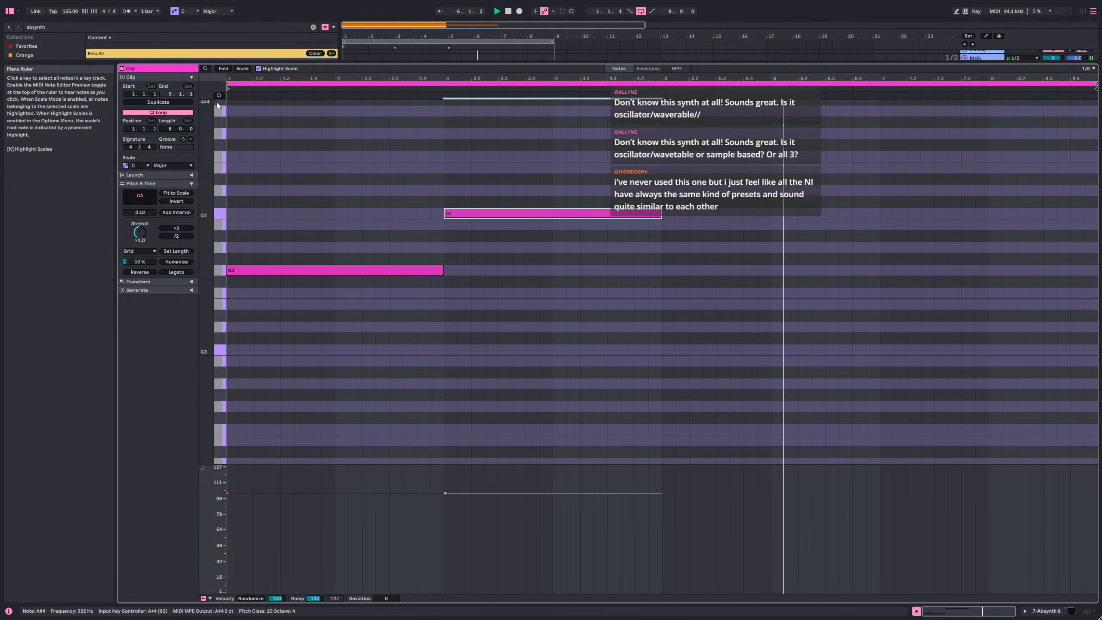
key("Up")
key("Up")
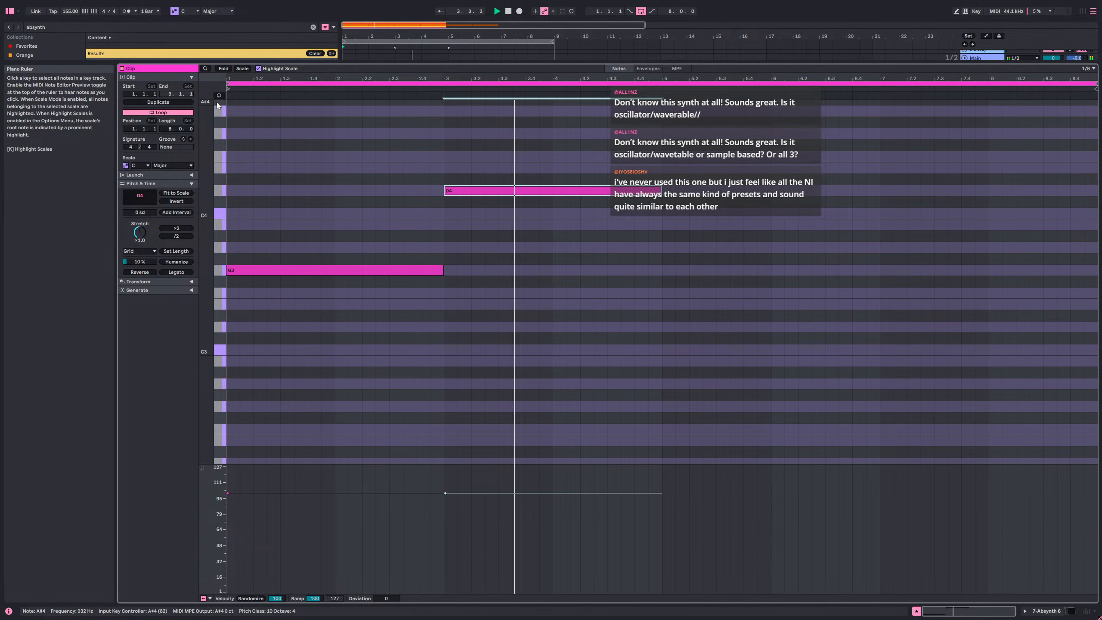
- Deactivate the D4 note, lengthen the G3 note to 8.4.3 and play the result in the arrangement
key("space")
key("0")
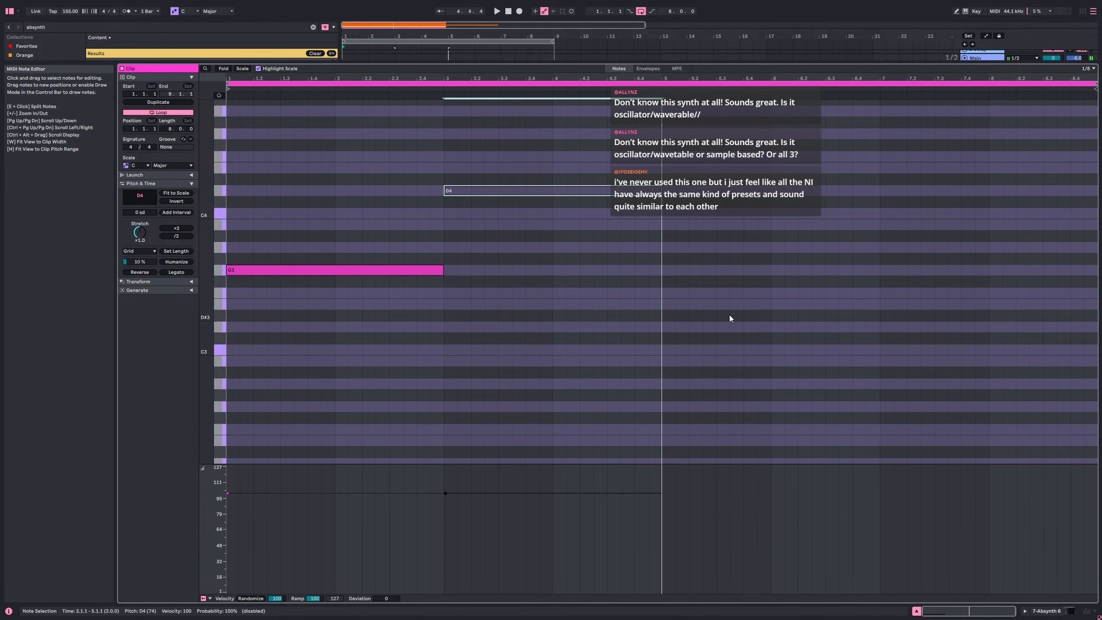
left_click_drag(443, 270, 1054, 301)
key("shift+Tab")
key("space")
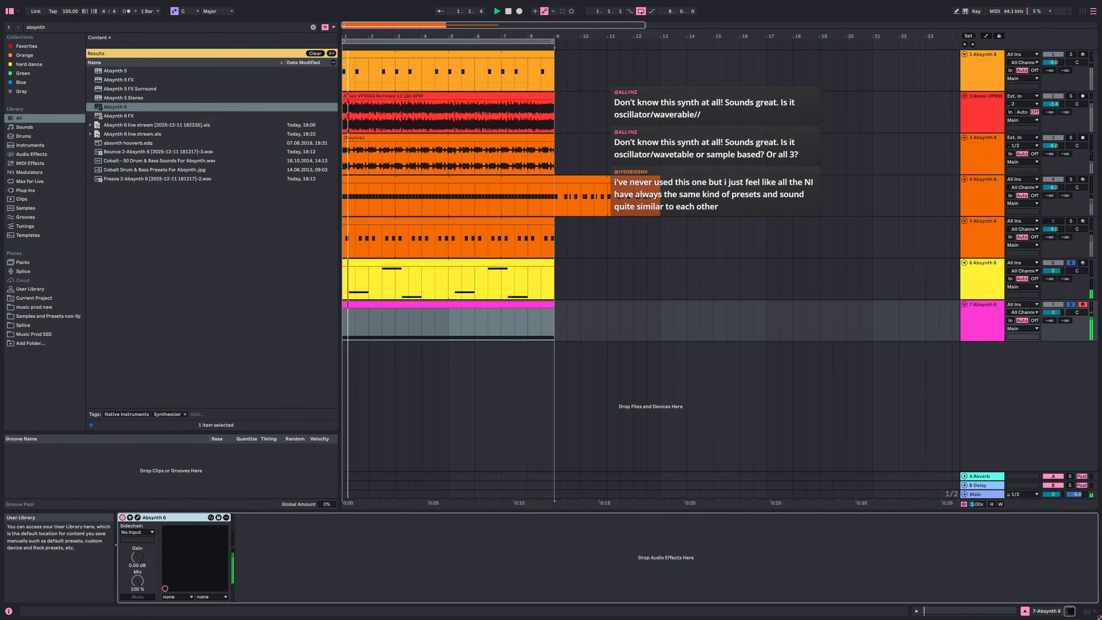
- Play the soloed tracks and lower the volume of track 7 to about -3 dB
left_click(403, 303)
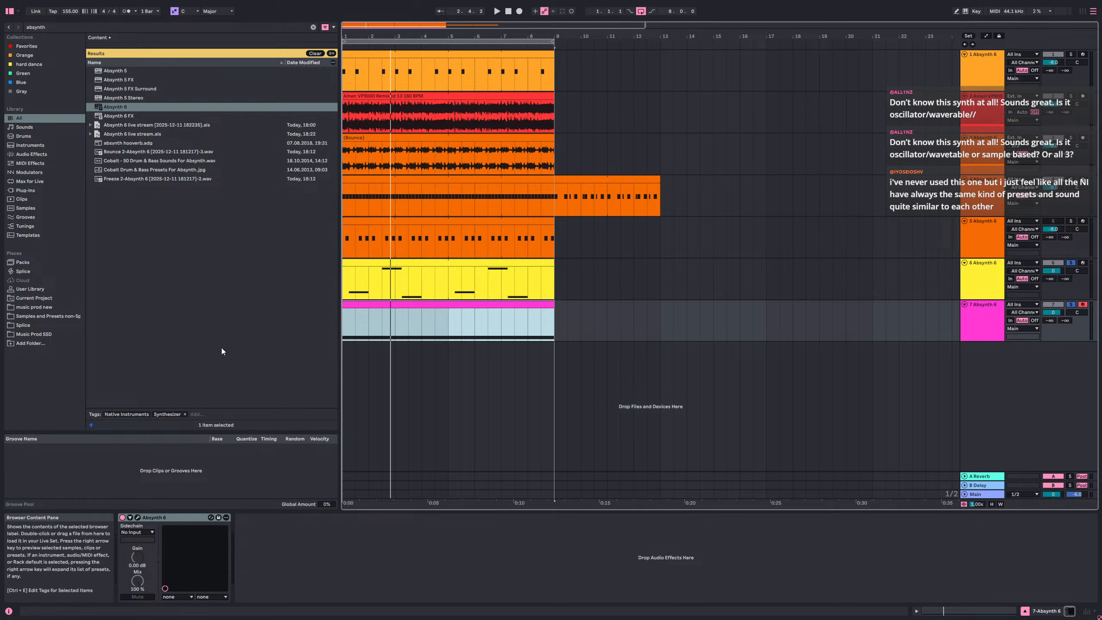
key("space")
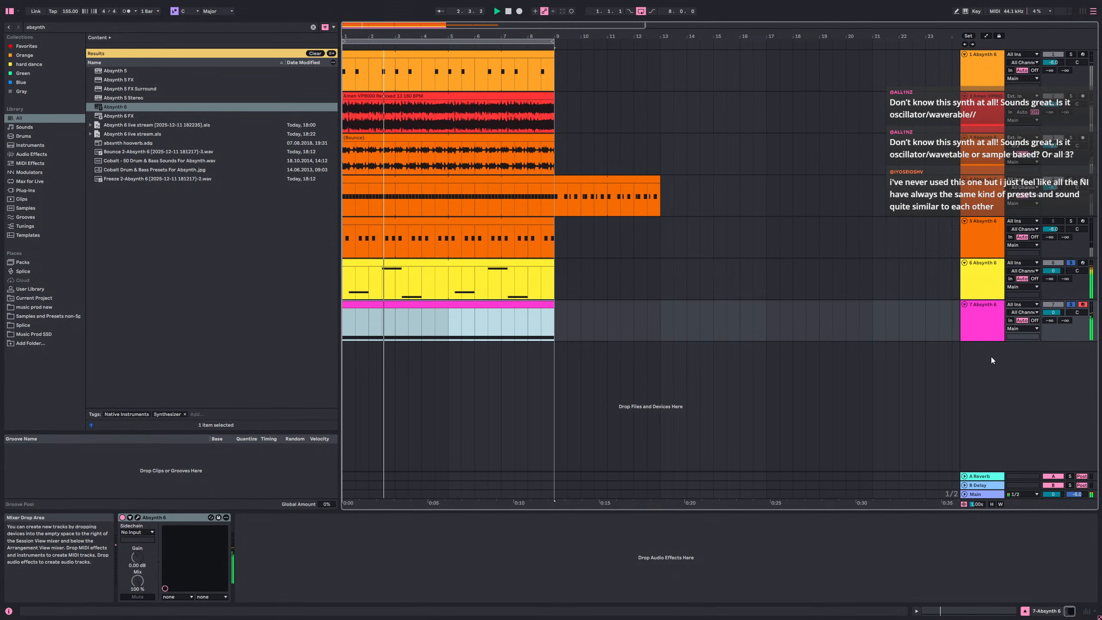
left_click(989, 331)
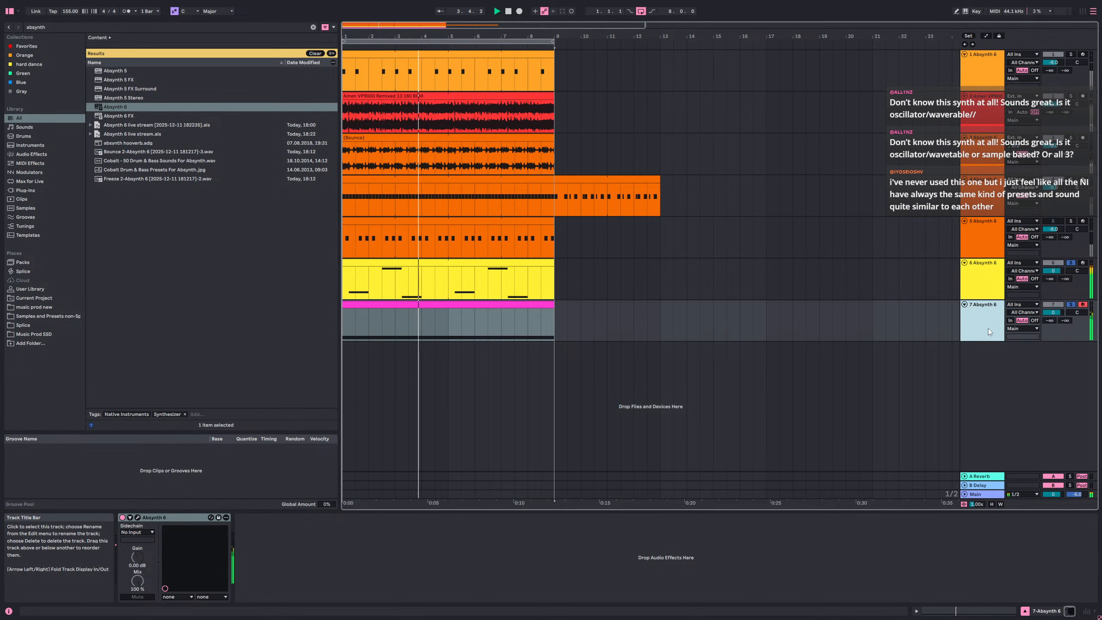
left_click(481, 303)
left_click_drag(1053, 313, 1021, 324)
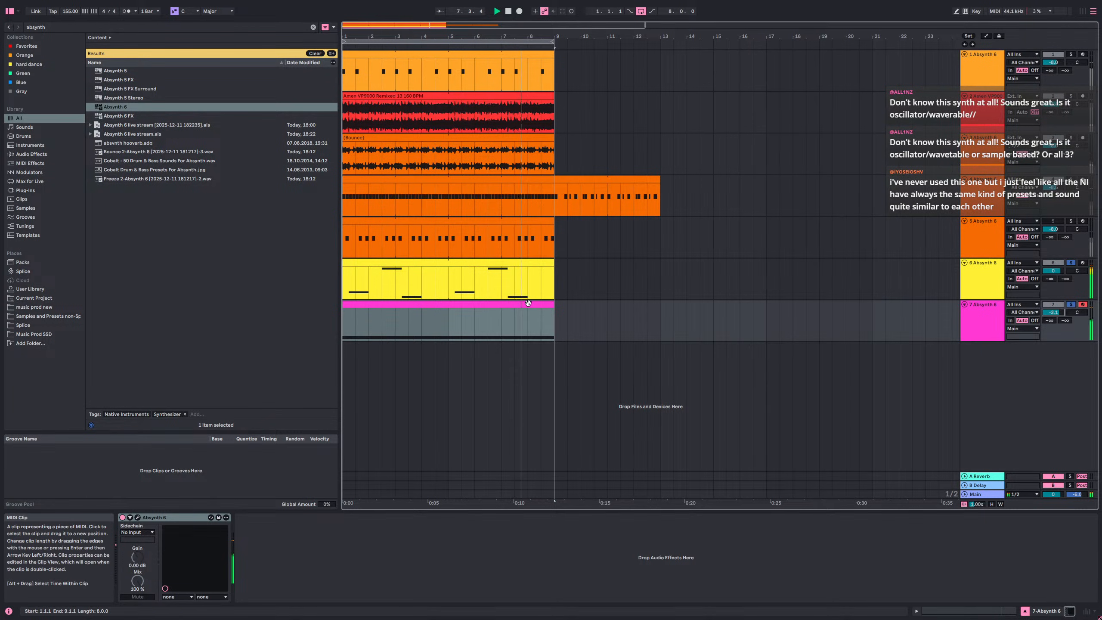
- Shorten the G3 note in the track 7 clip to four bars, ending at 5.1.1
double_click(547, 324)
key("space")
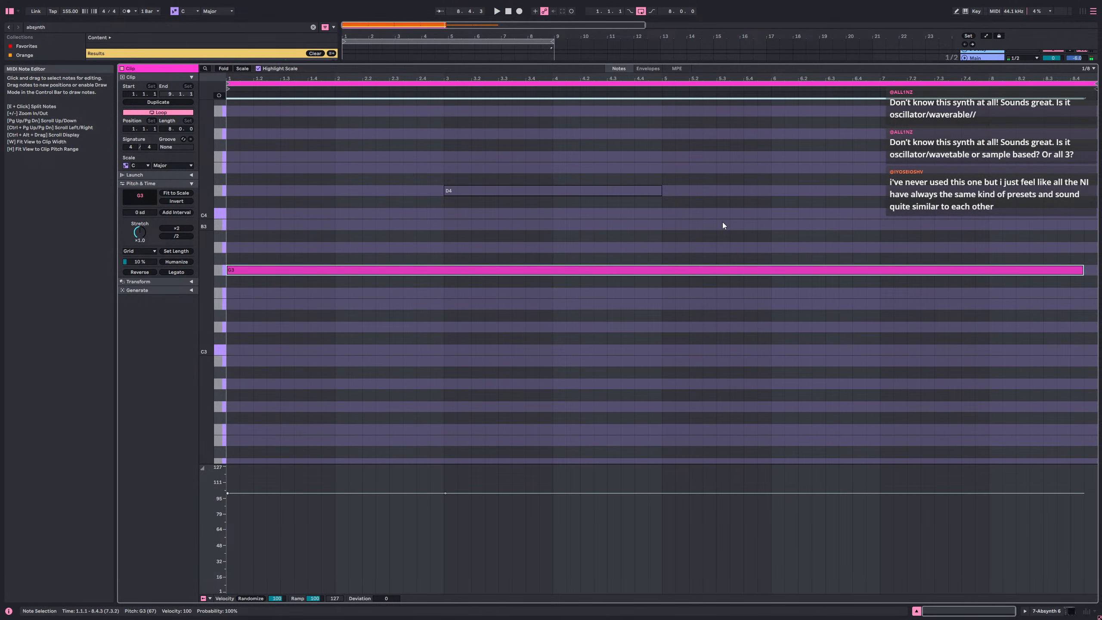
key("shift+Left")
key("shift+Left")
key("shift+Left")
key("shift+Left")
key("shift+Left")
key("shift+Left")
key("shift+Left")
key("shift+Left")
key("shift+Left")
key("shift+Left")
key("shift+Left")
key("shift+Left")
key("shift+Left")
key("shift+Left")
key("shift+Left")
key("shift+Left")
key("shift+Left")
key("shift+Left")
key("shift+Left")
key("shift+Left")
key("shift+Tab")
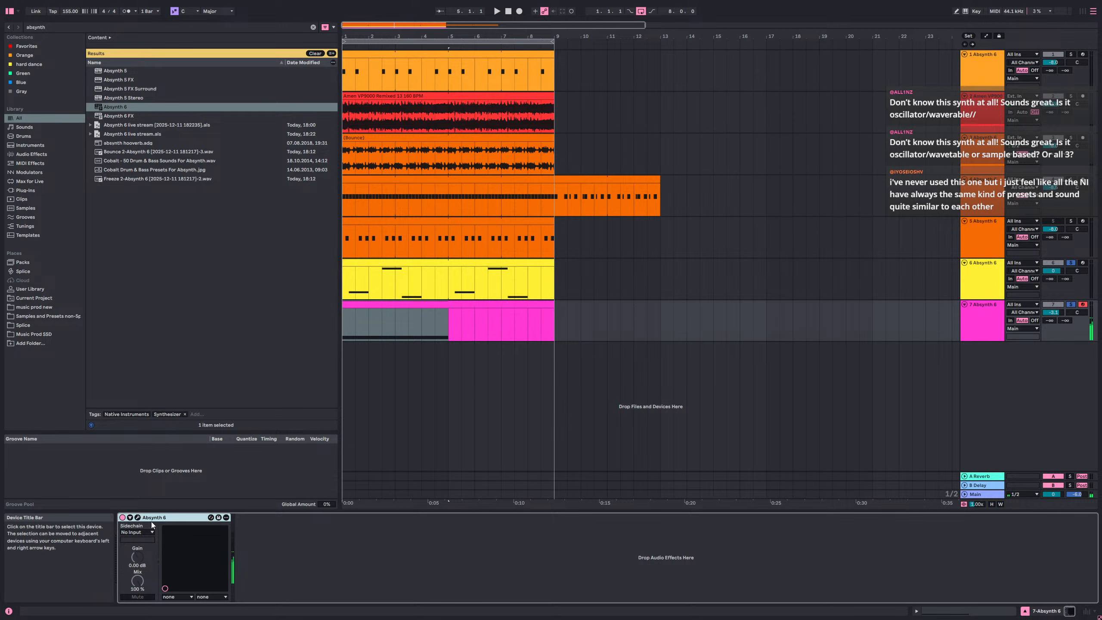
- Duplicate track 7 and delete the G3 note from the copied clip on track 8
left_click(988, 338)
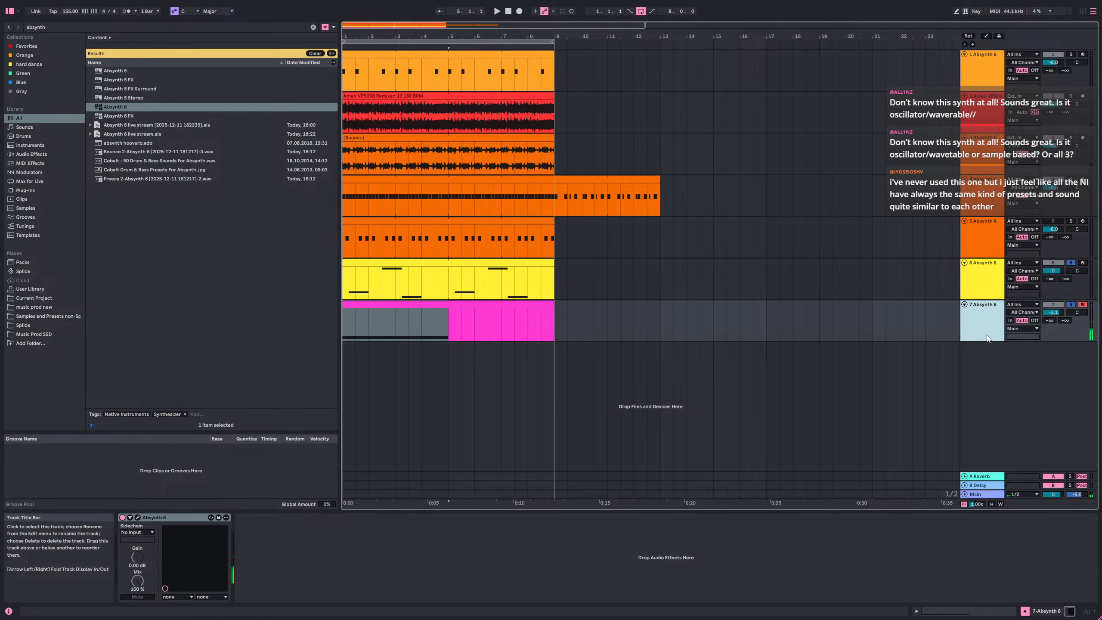
key("ctrl+d")
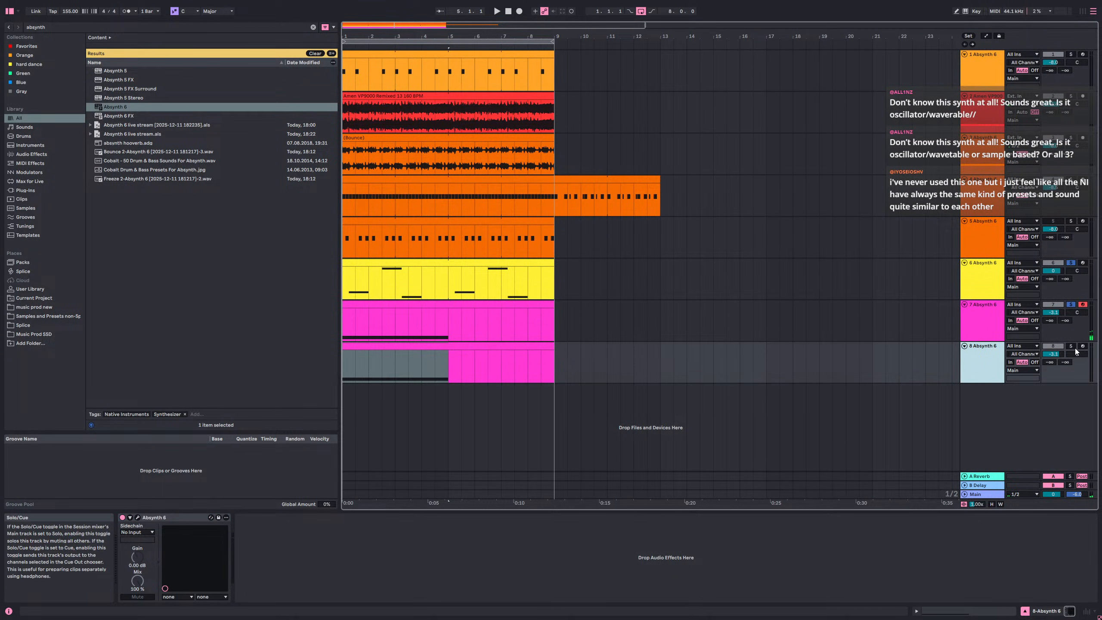
double_click(449, 357)
key("space")
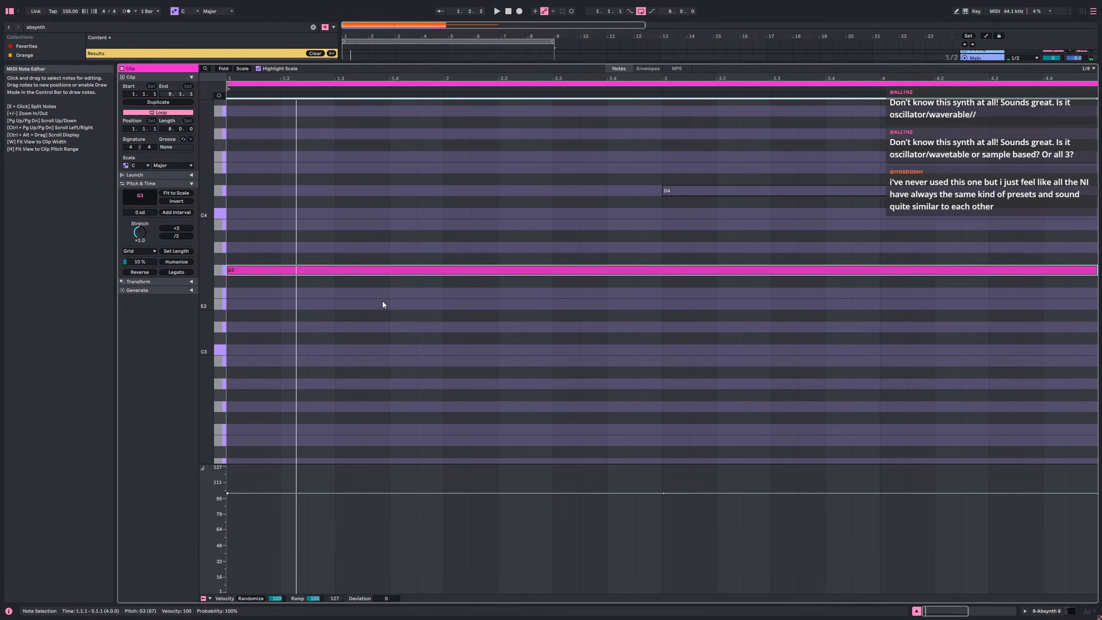
key("Delete")
key("shift+Tab")
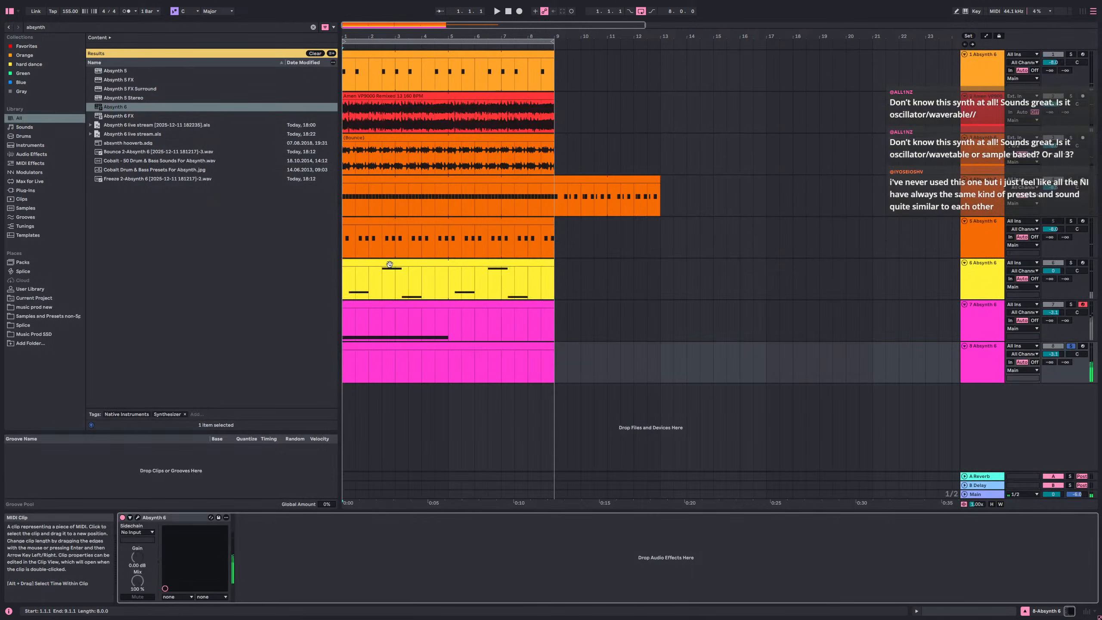
- Open track 8's Absynth 6 and filter its presets to the Airy Pad subtype of Synth Pad
left_click(139, 516)
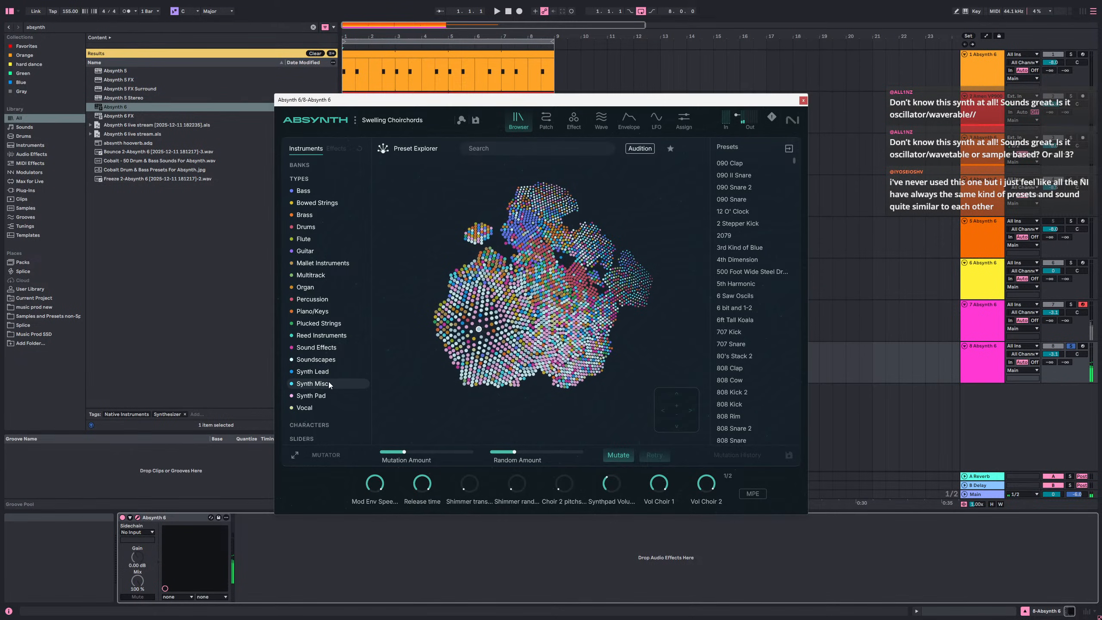
left_click(326, 395)
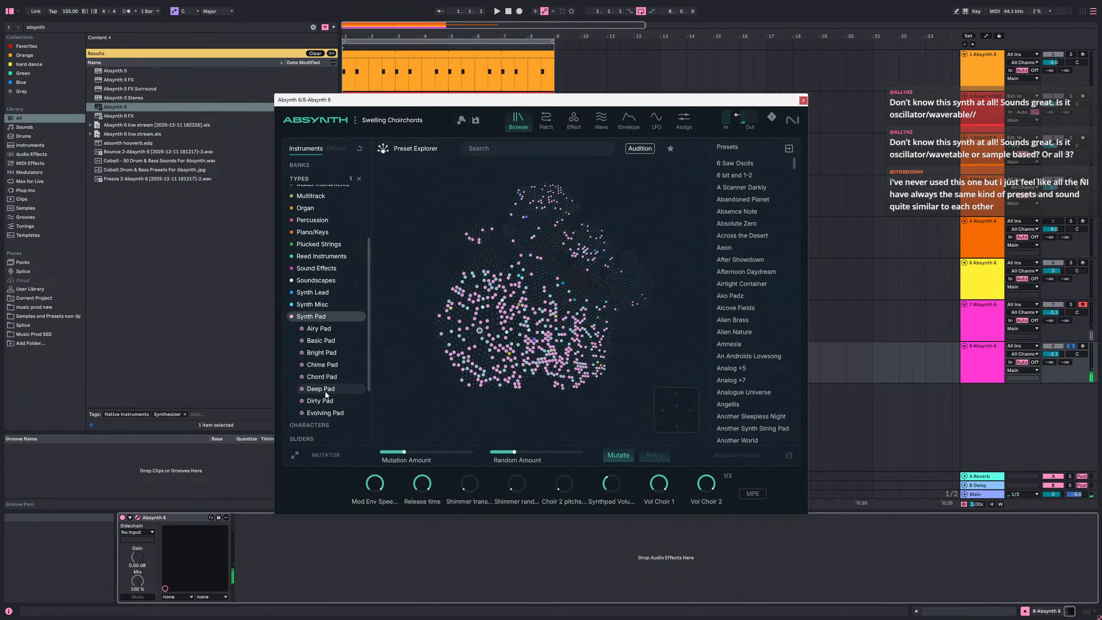
left_click(327, 291)
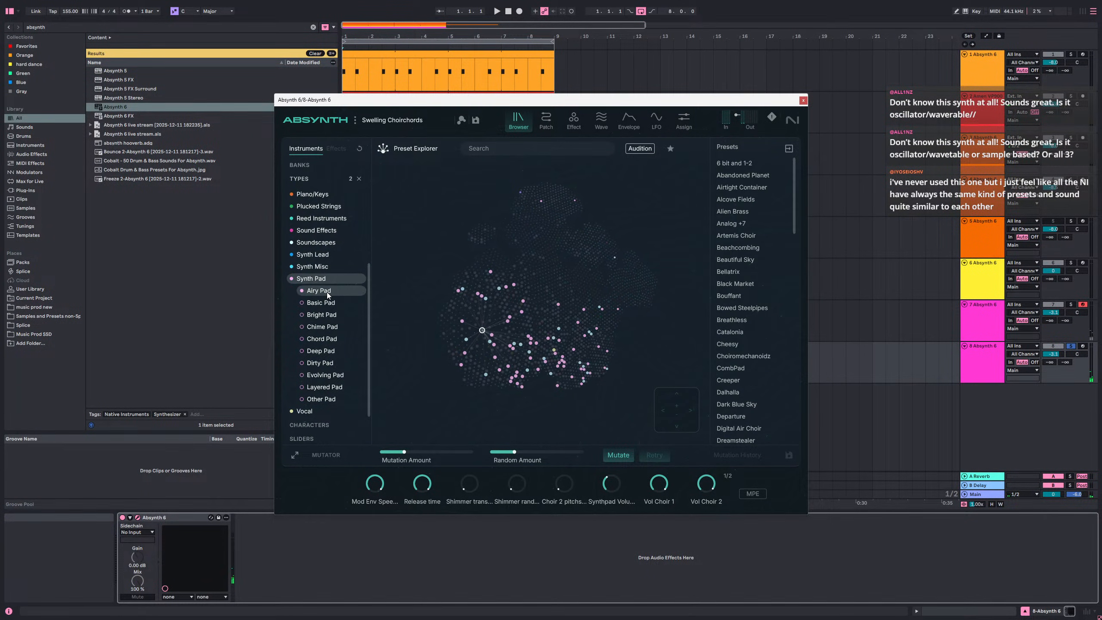
- Audition the Airy Pad presets in the Preset Explorer, starting from Analog +7 and working through the lower cluster
left_click(546, 205)
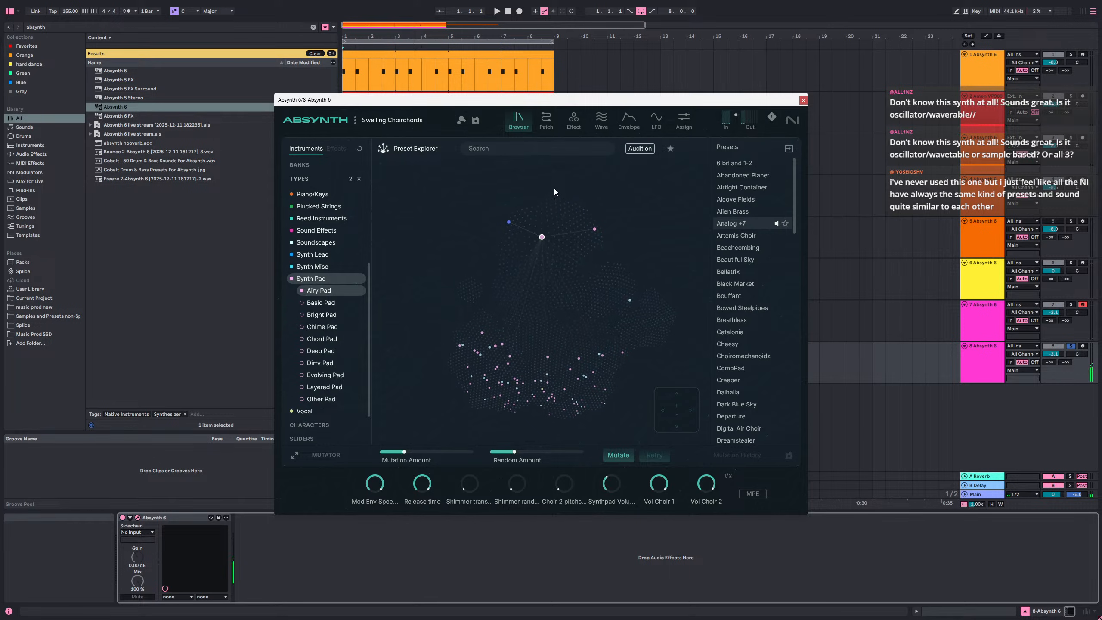
key("Right")
key("Left")
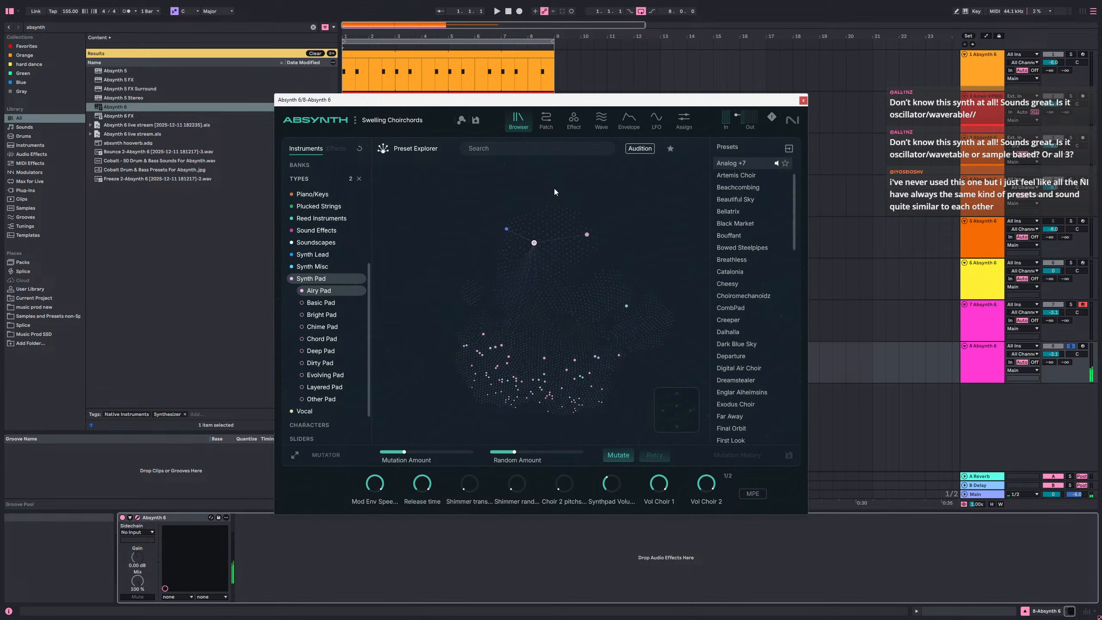
key("Down")
key("Down")
key("Left")
key("Left")
key("Left")
key("Left")
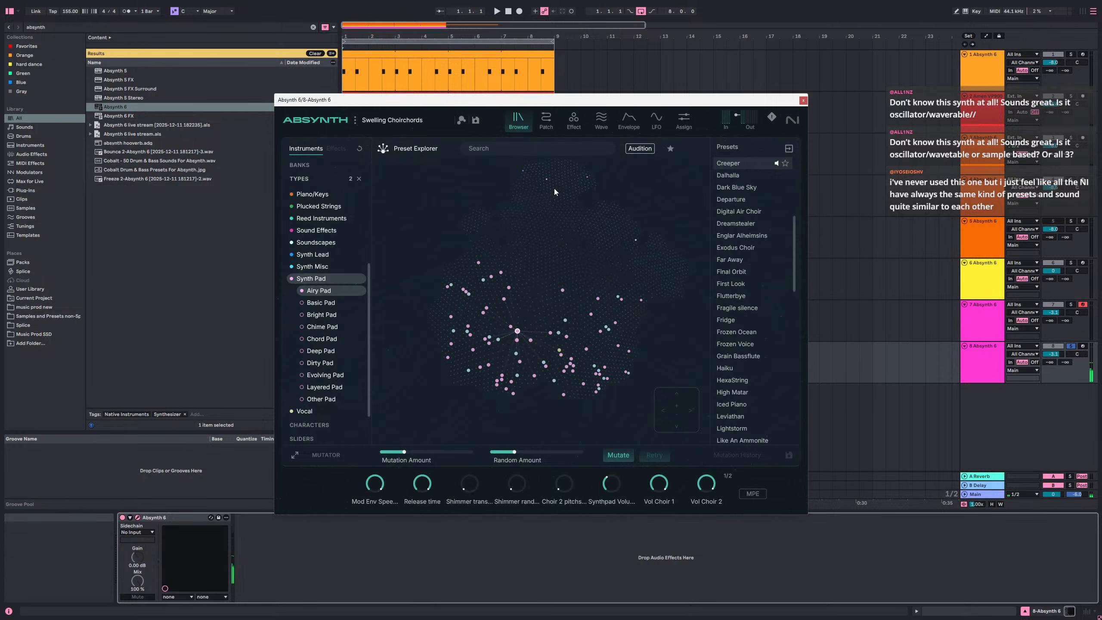
key("Left")
key("Left")
key("Left")
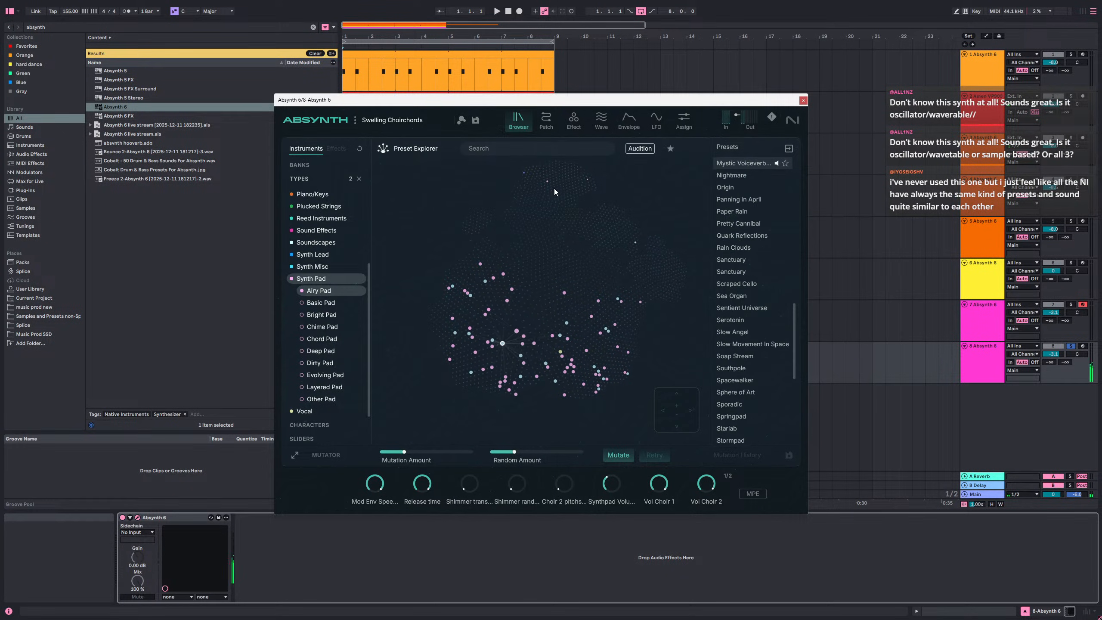
key("Left")
key("Left")
key("Left")
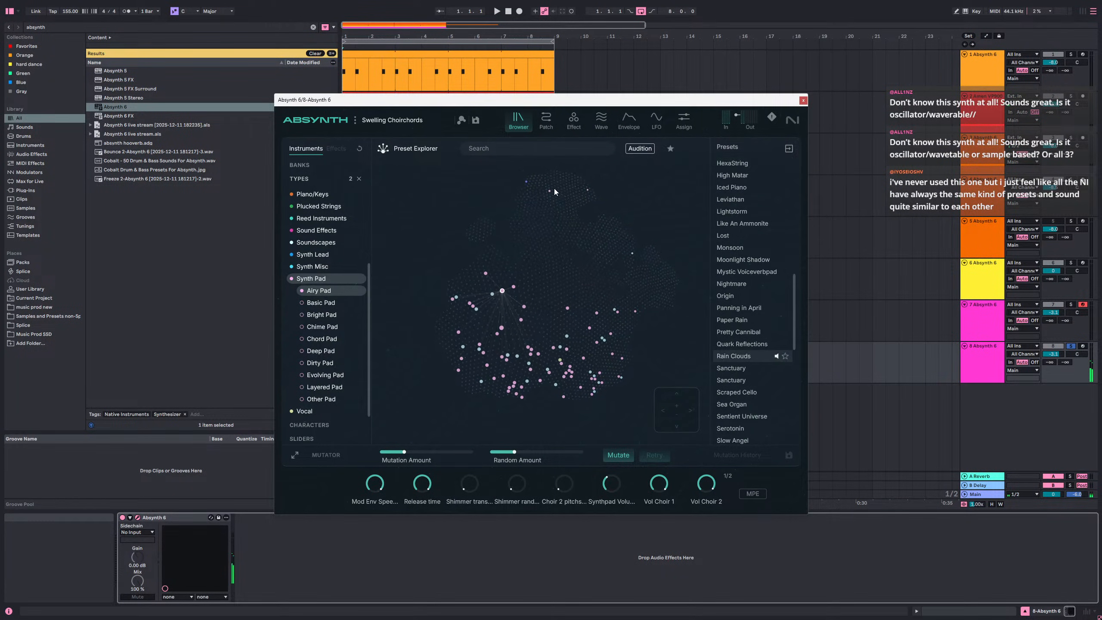
key("Left")
key("Left")
key("Left")
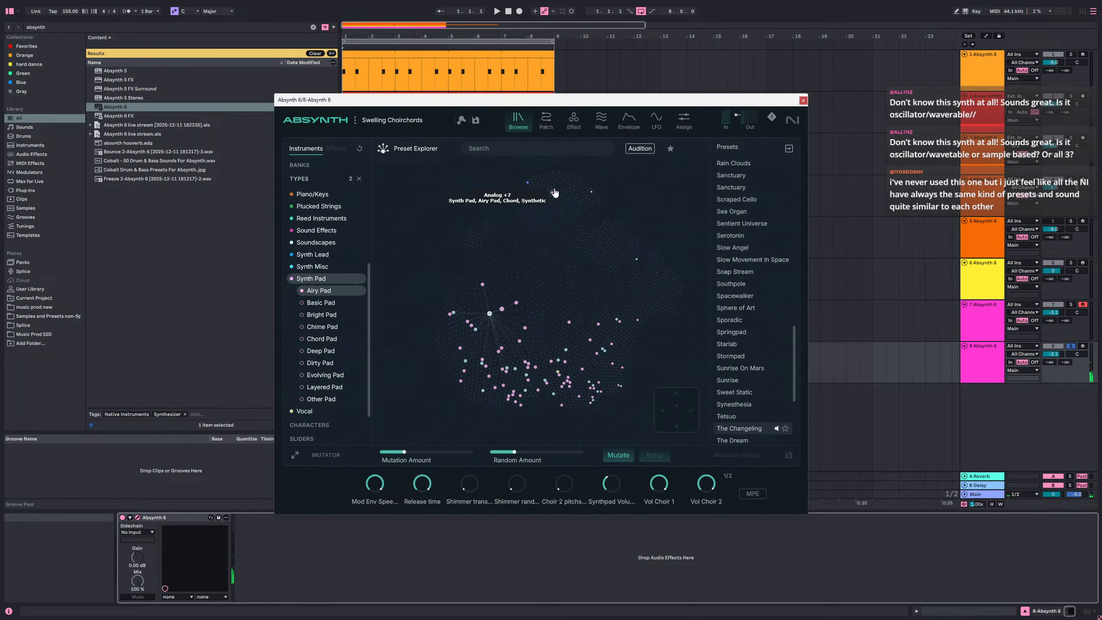
key("Left")
key("Left")
key("Left")
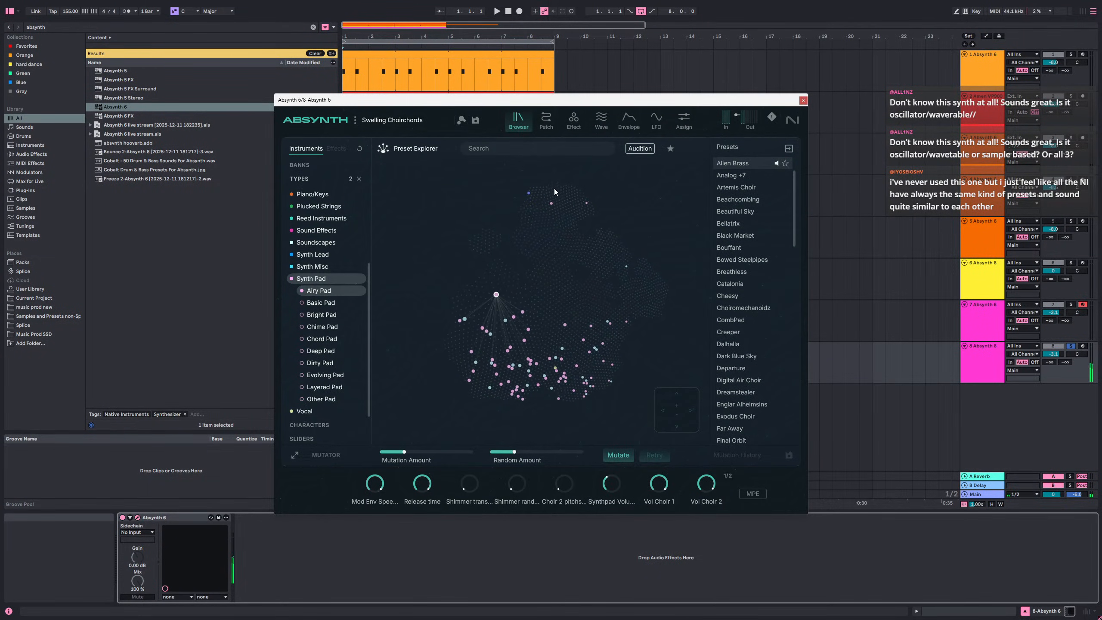
key("Left")
key("Left")
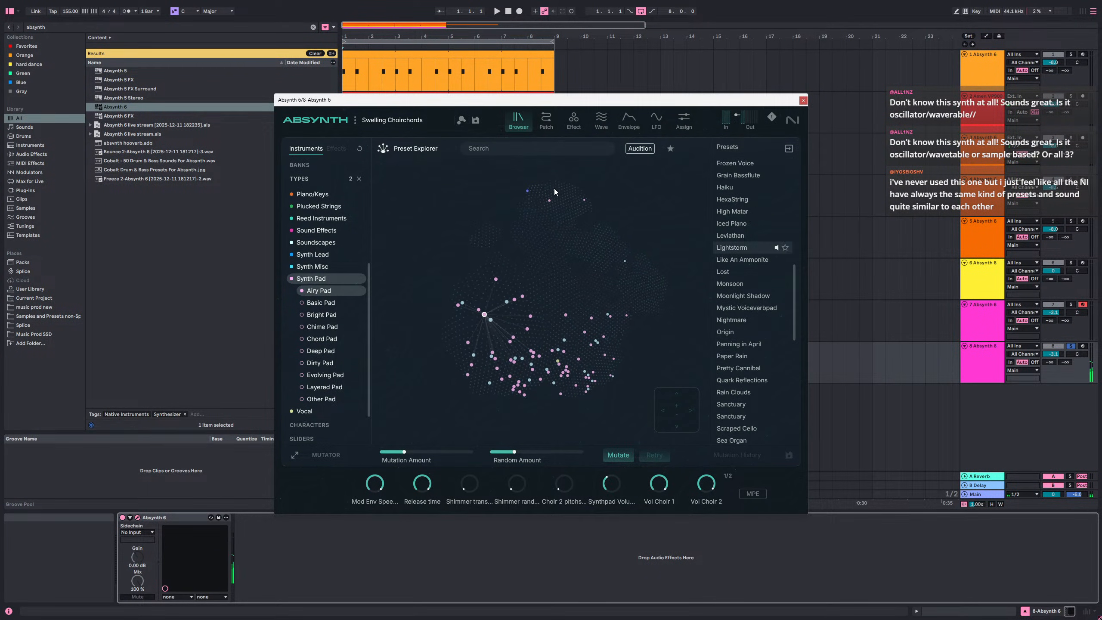
key("Left")
key("Left")
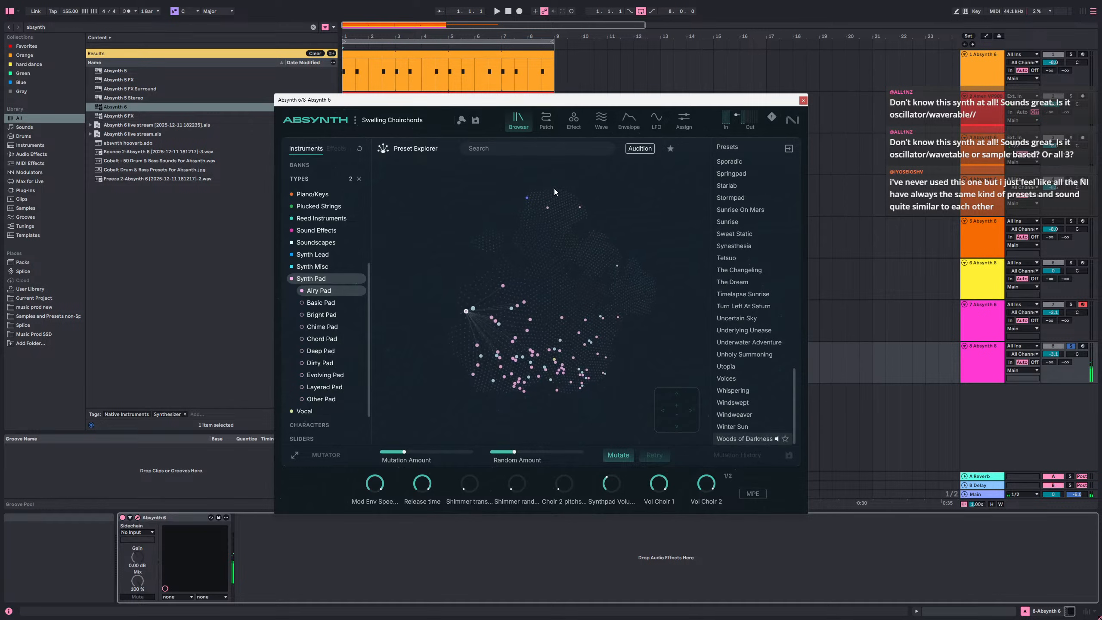
key("Left")
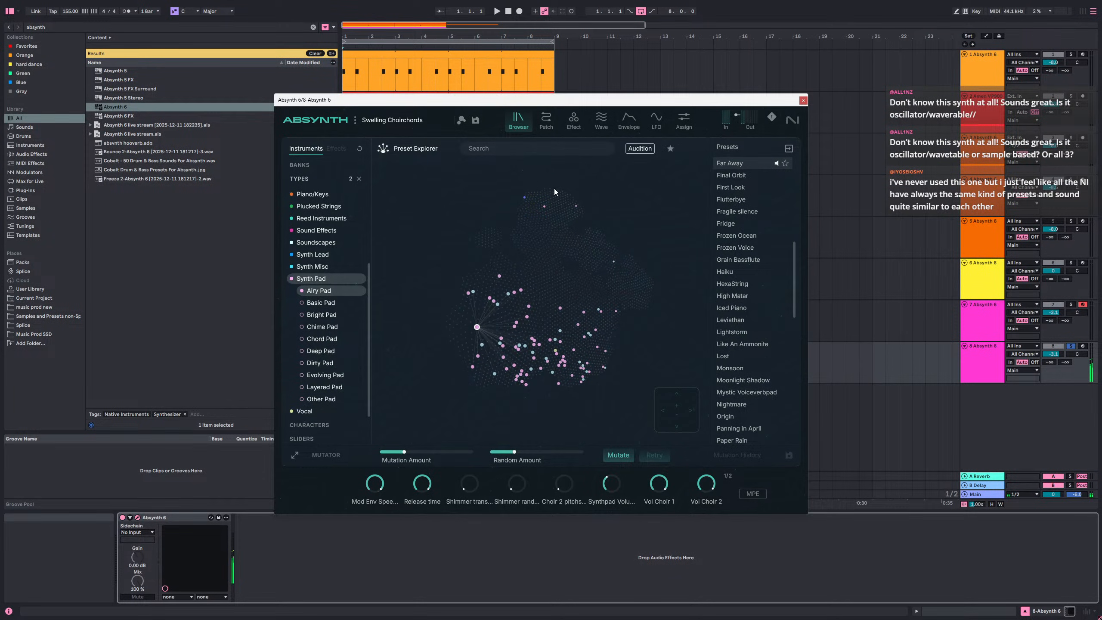
key("Left")
key("Left")
key("Left")
key("Left")
key("Left")
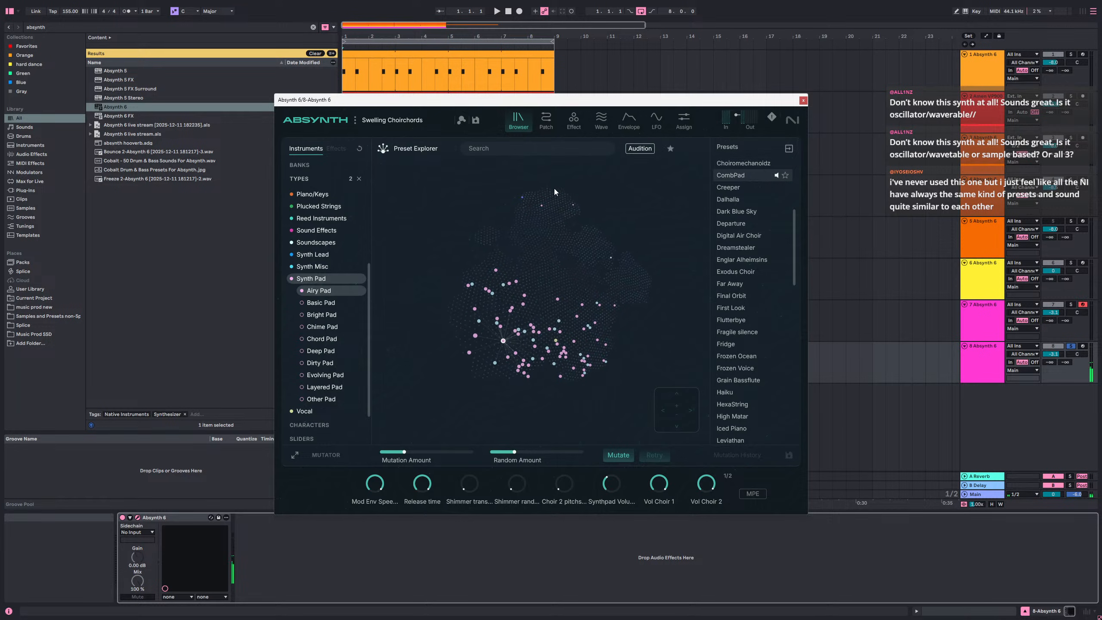
key("Right")
key("Right")
key("Right")
key("Left")
key("Left")
key("Left")
key("Right")
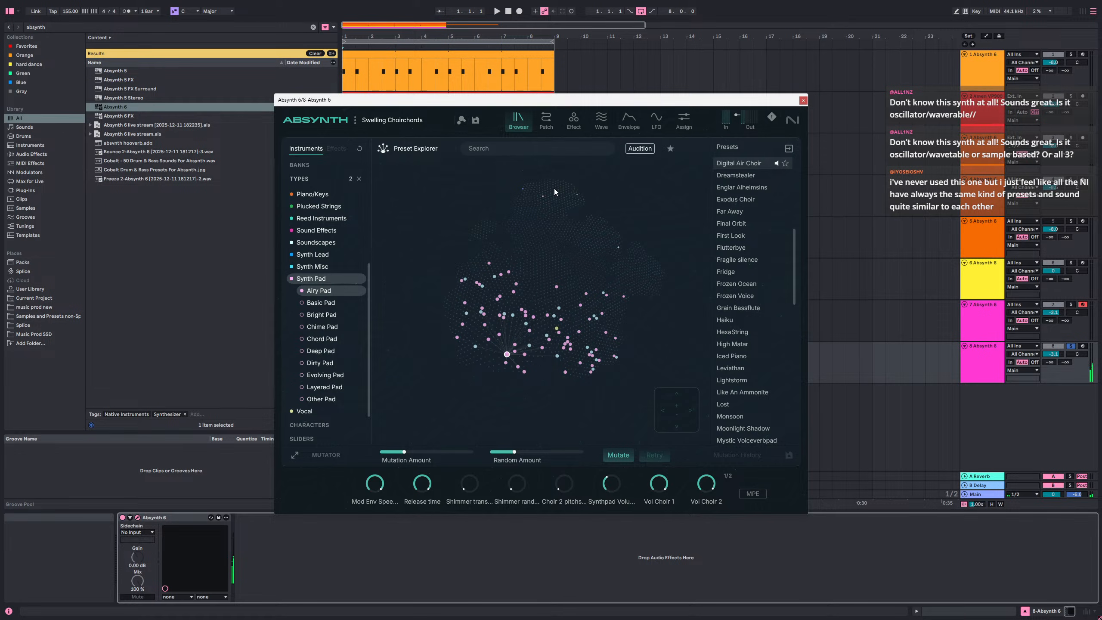
- Compare the presets around Digital Air Choir, load Digital Air Choir and close the plug-in window
key("Down")
key("Right")
key("Right")
key("Left")
key("Left")
key("Up")
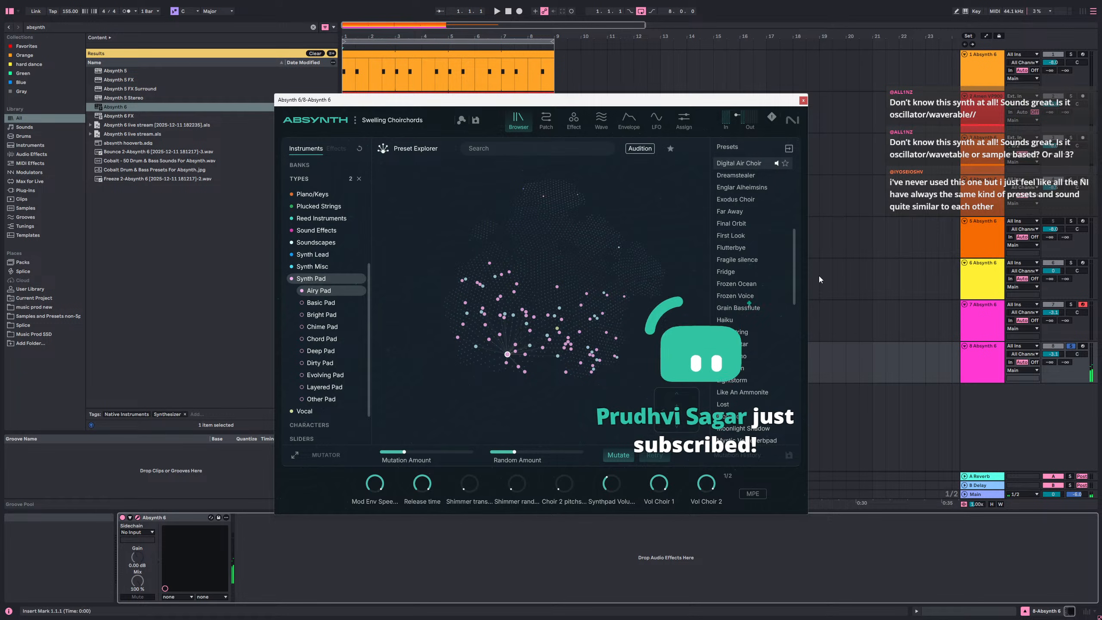
left_click(752, 161)
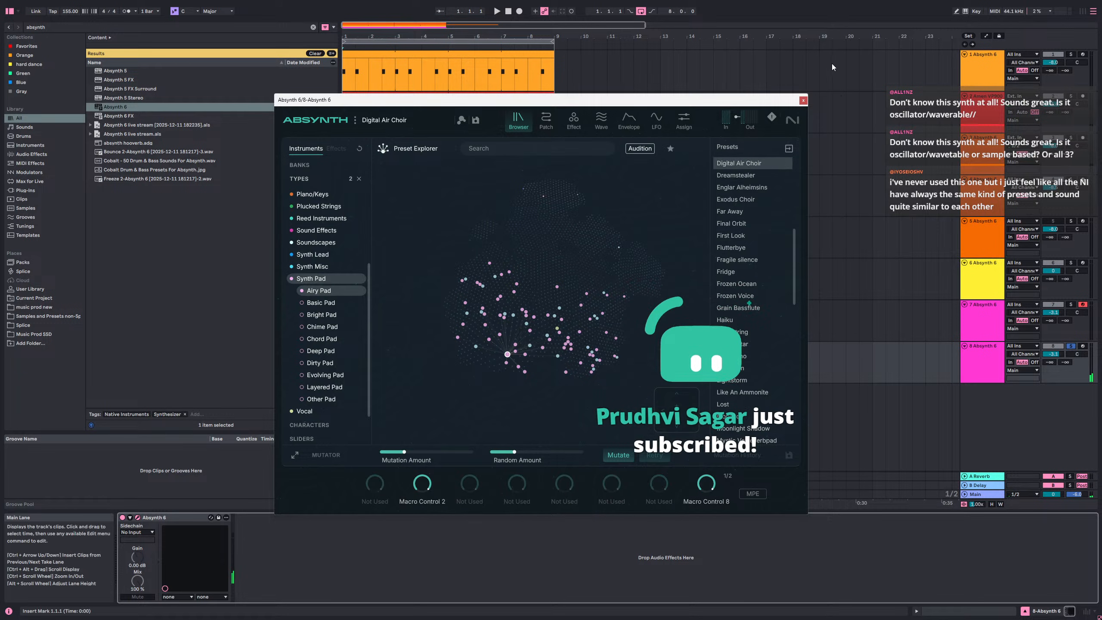
left_click(804, 100)
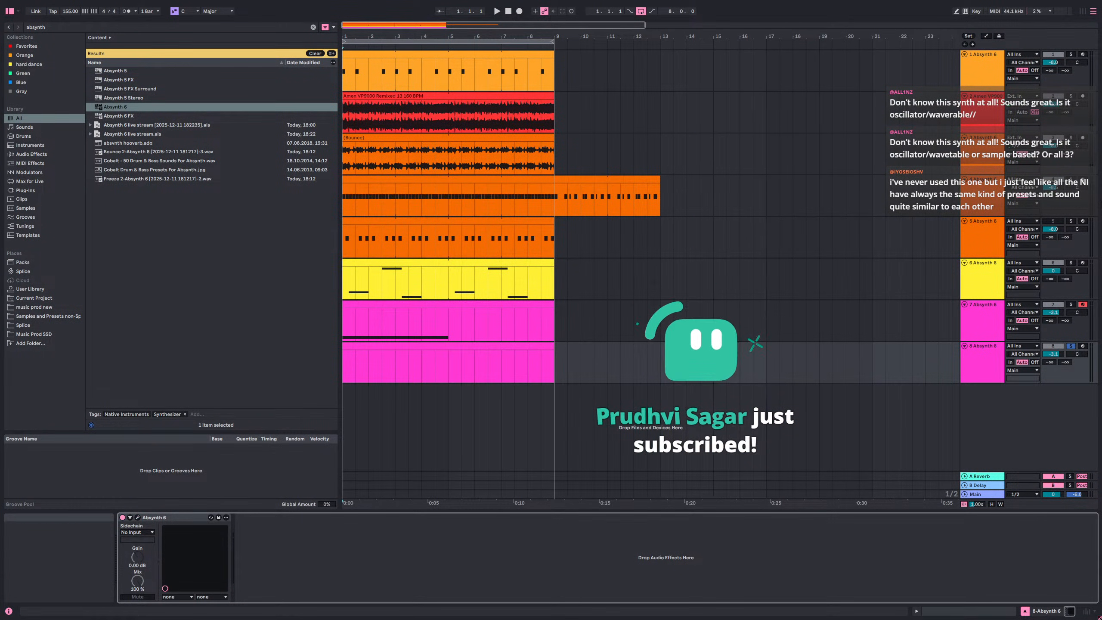
- Solo track 7 alongside track 8, play them together and open the track 8 clip for note editing
left_click(1071, 304)
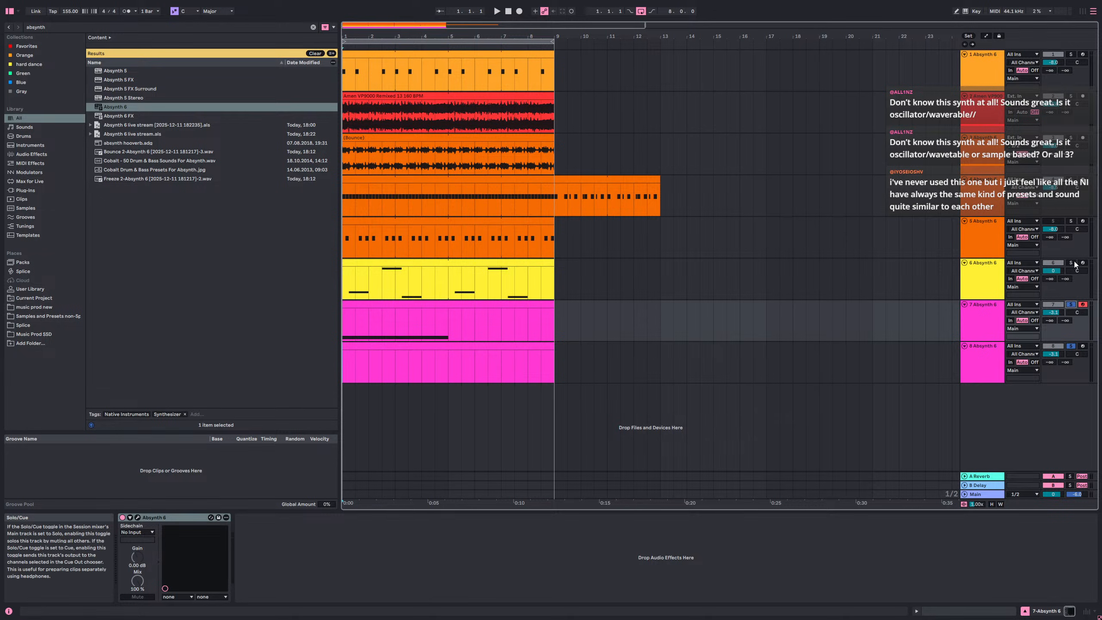
key("space")
double_click(475, 357)
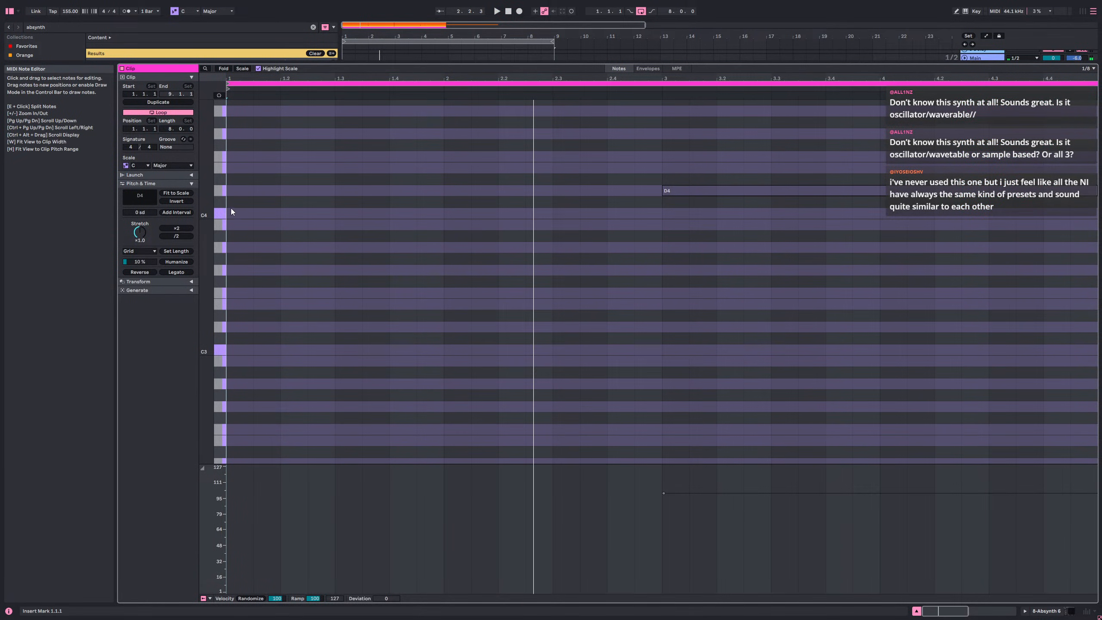
- Set the scale to E Minor
left_click(148, 166)
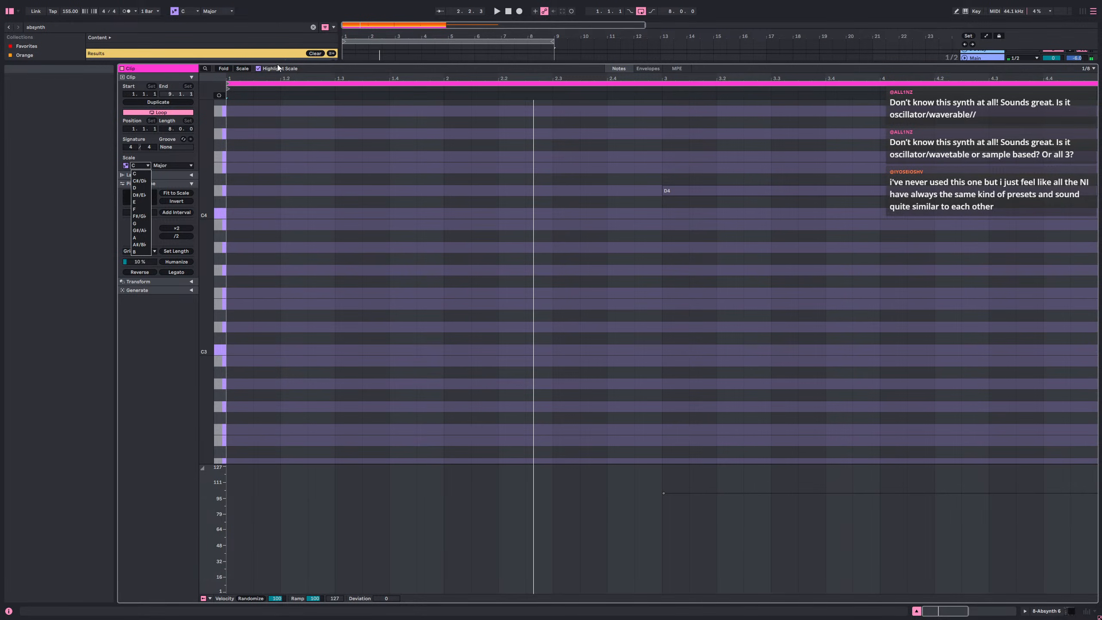
left_click(191, 11)
left_click(191, 11)
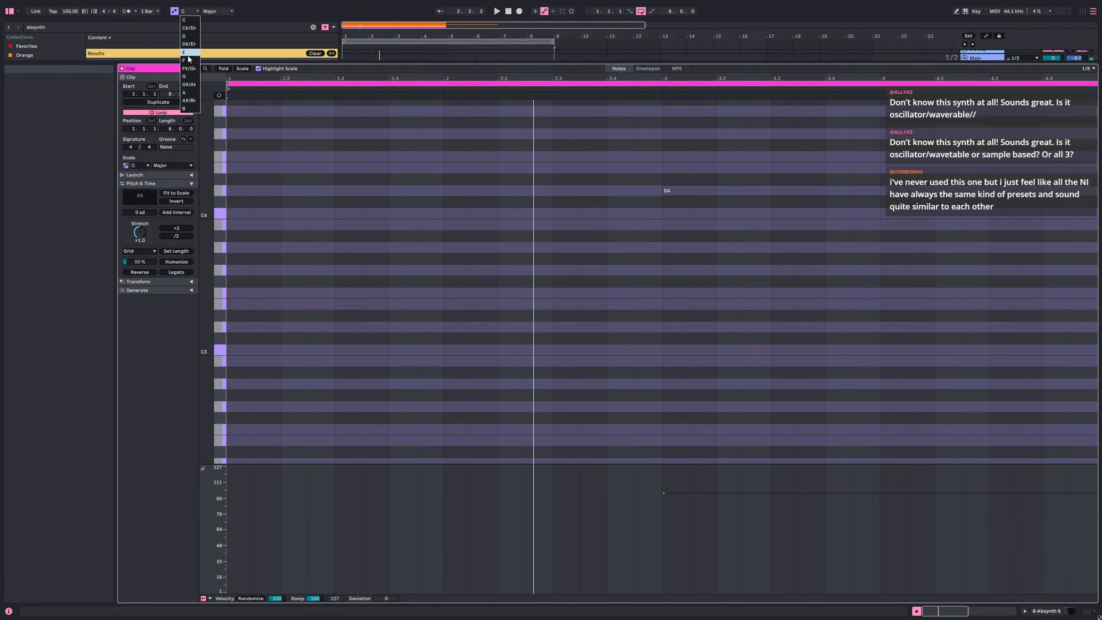
left_click(183, 53)
left_click(217, 11)
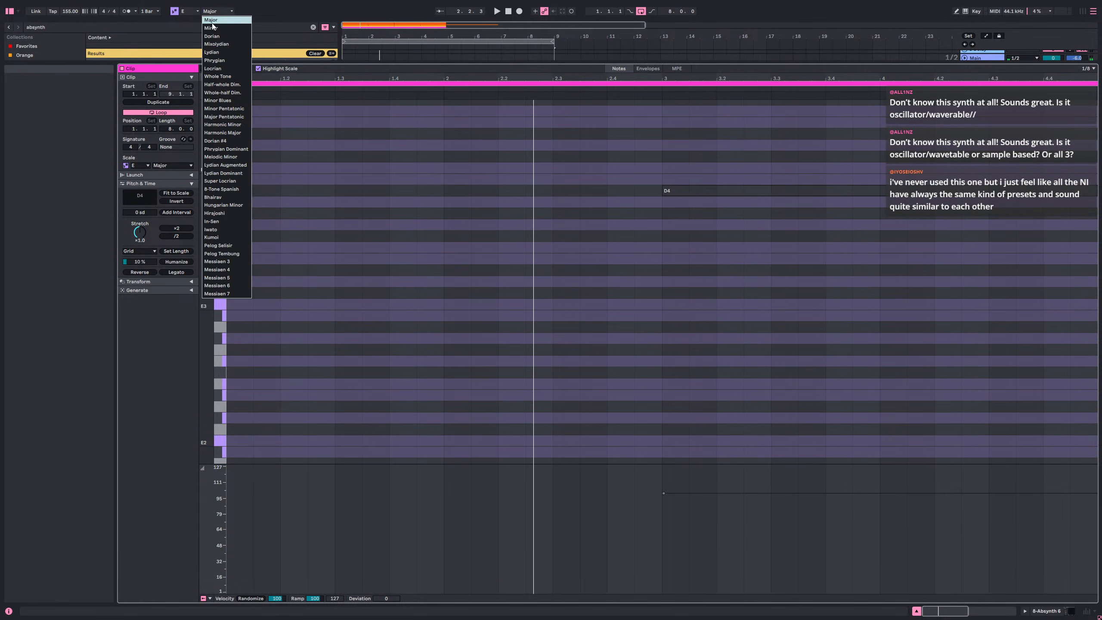
left_click(212, 28)
- Add a short G3 note to the track 8 clip, placed at 1.2.1
key("space")
double_click(382, 269)
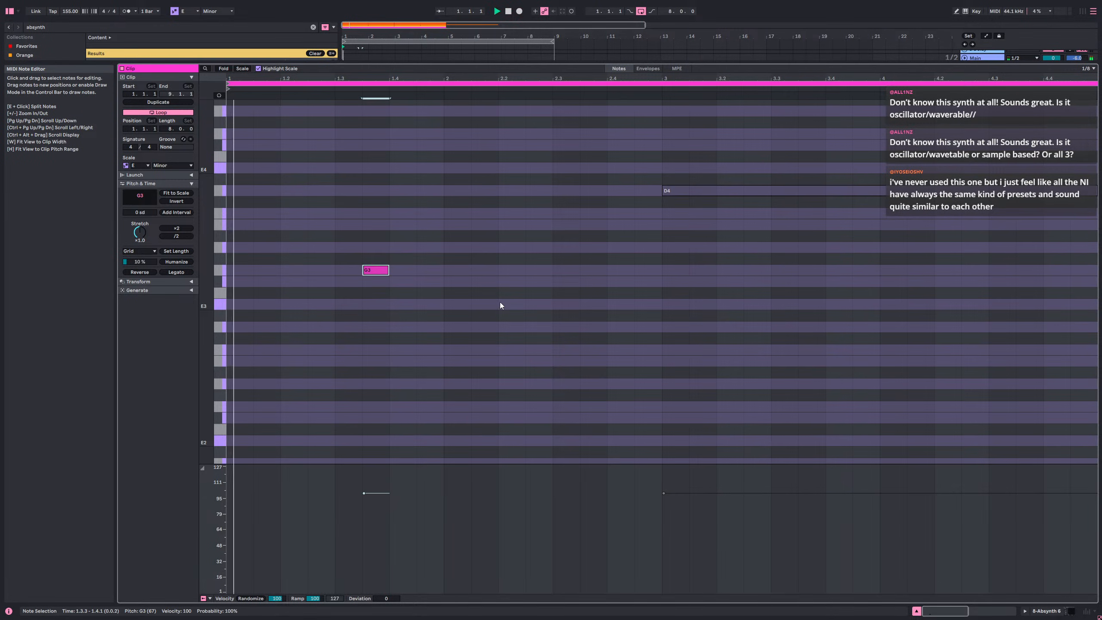
key("space")
key("Left")
key("Left")
key("Left")
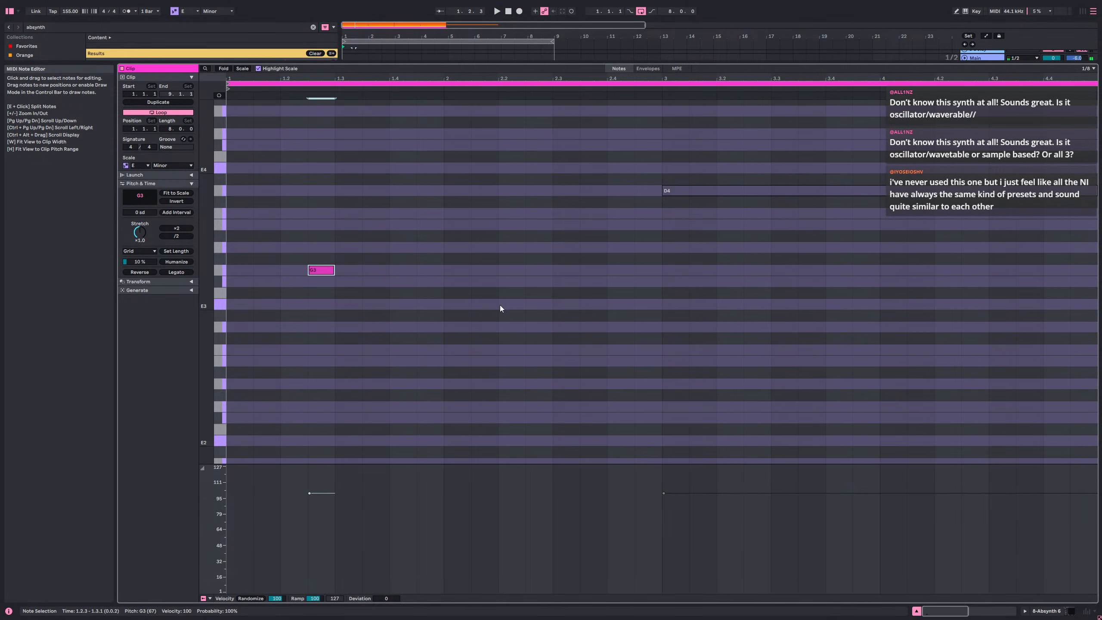
key("Left")
key("Right")
key("Right")
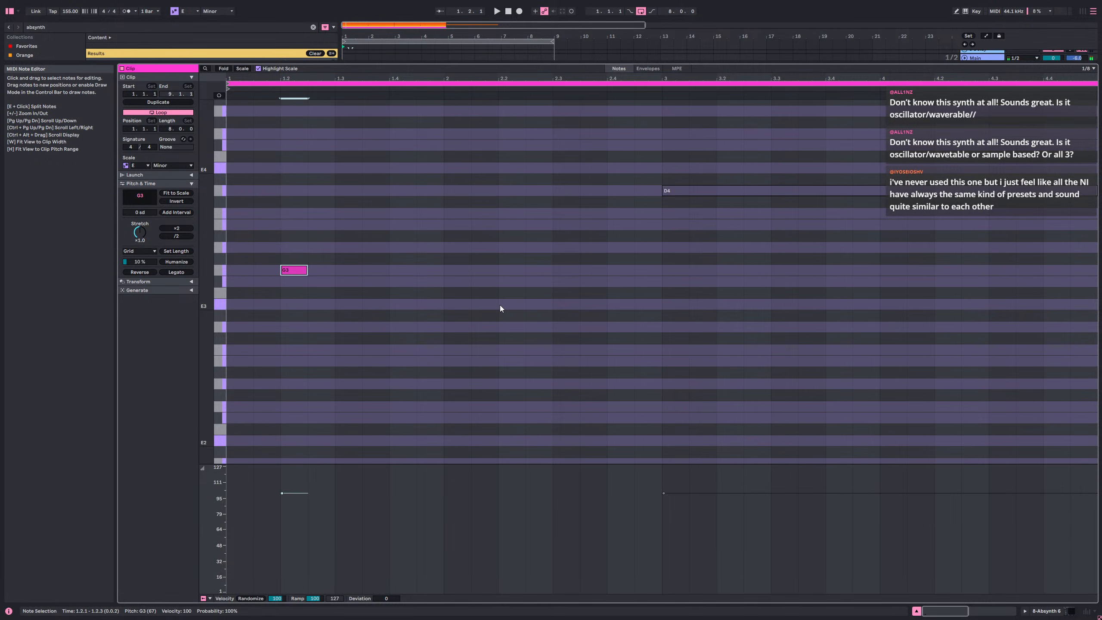
- Duplicate the G3 note and move the copy to C4 at 1.4.1
key("space")
key("ctrl+d")
key("Up")
key("Up")
key("Right")
key("Right")
key("Right")
key("Right")
key("Up")
key("Up")
key("Left")
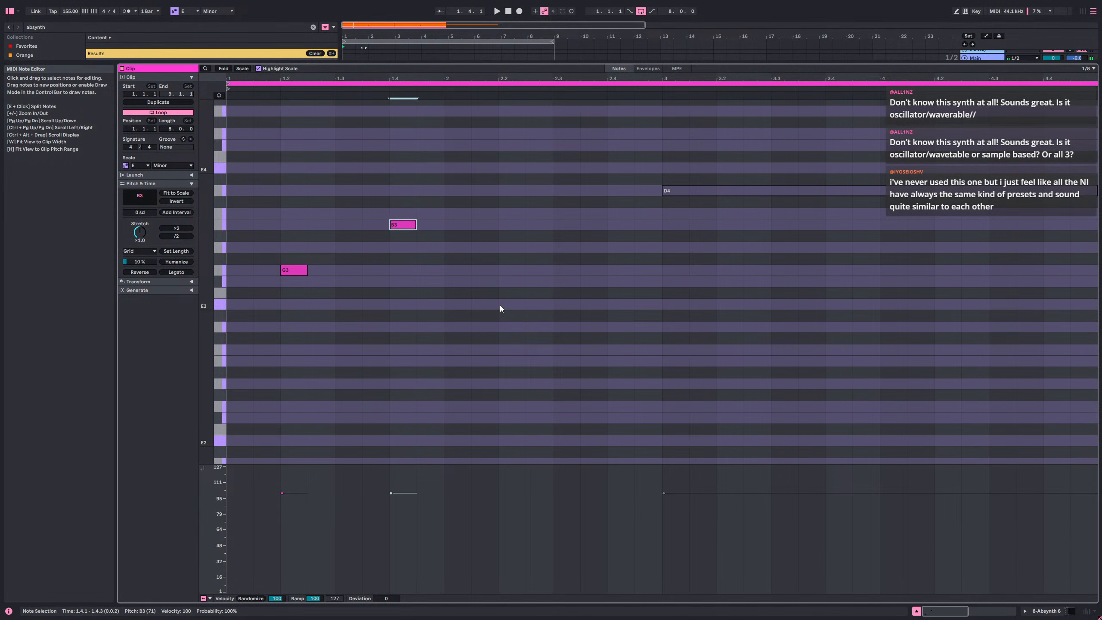
key("Up")
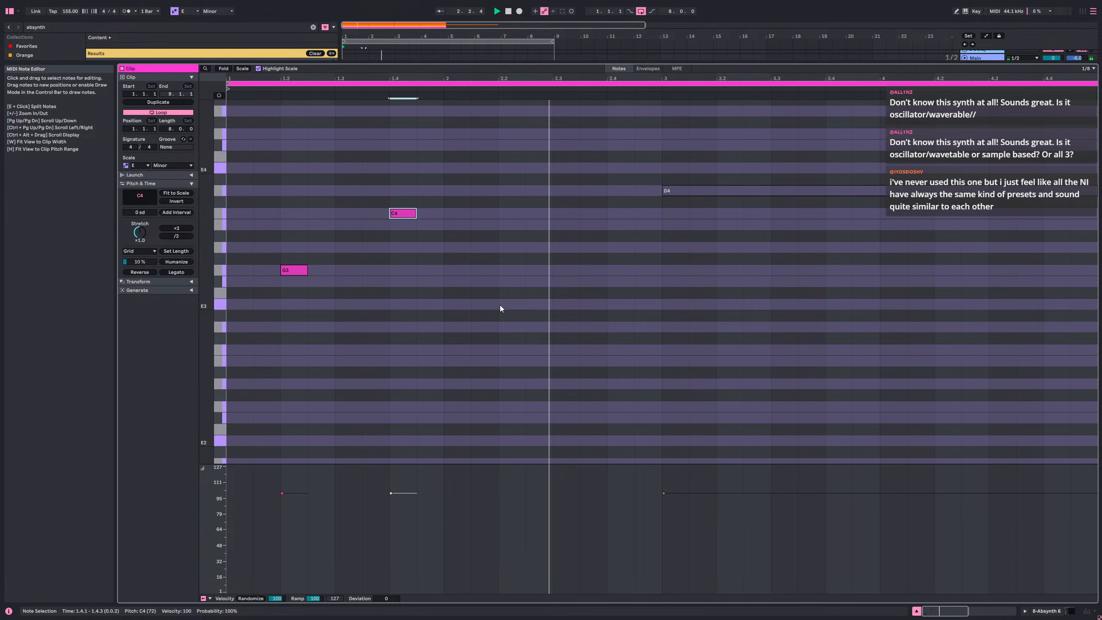
- Return to the arrangement, clear the solos on tracks 7 and 8, and select the track 8 clip
key("shift+Tab")
left_click(1071, 305)
left_click(486, 346)
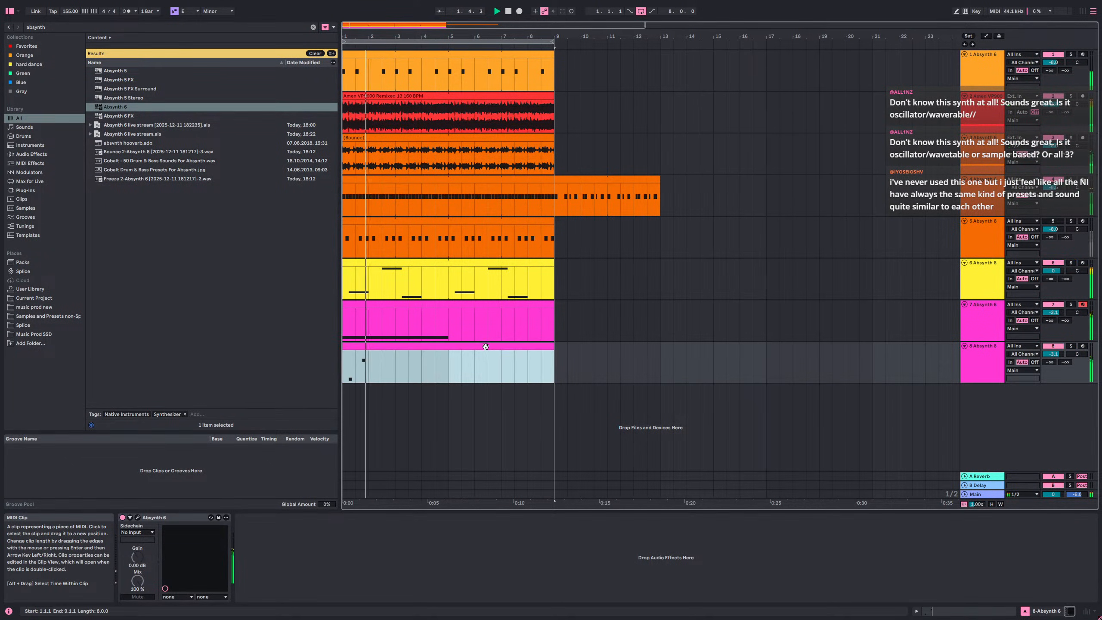
- Try the G3 and C4 notes one octave higher, and lower all notes in the track 8 clip by one octave
double_click(486, 346)
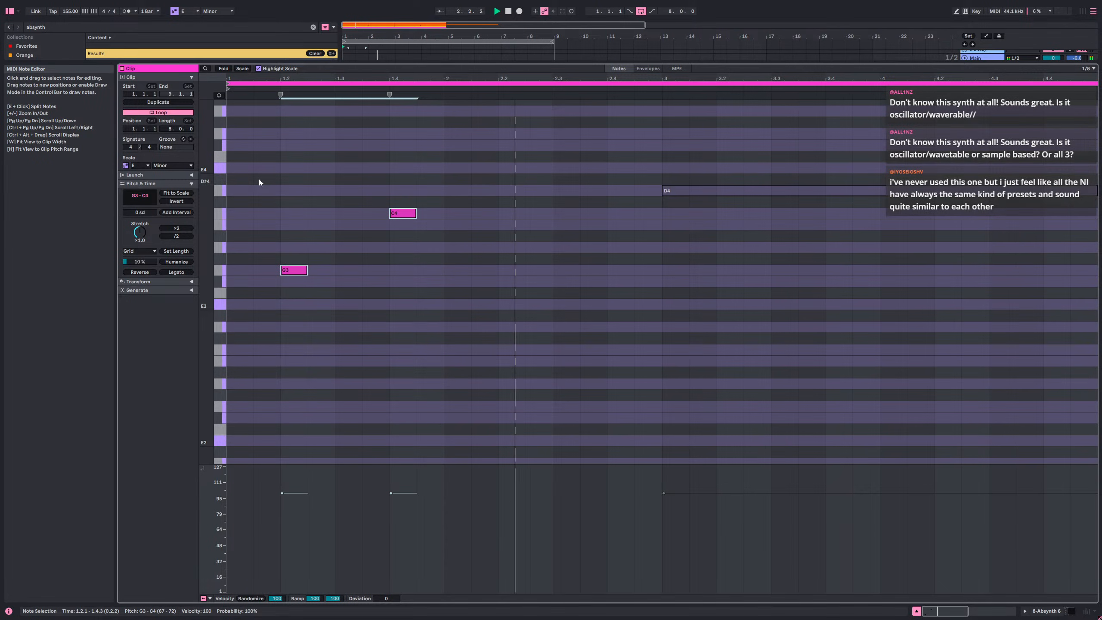
key("shift+Up")
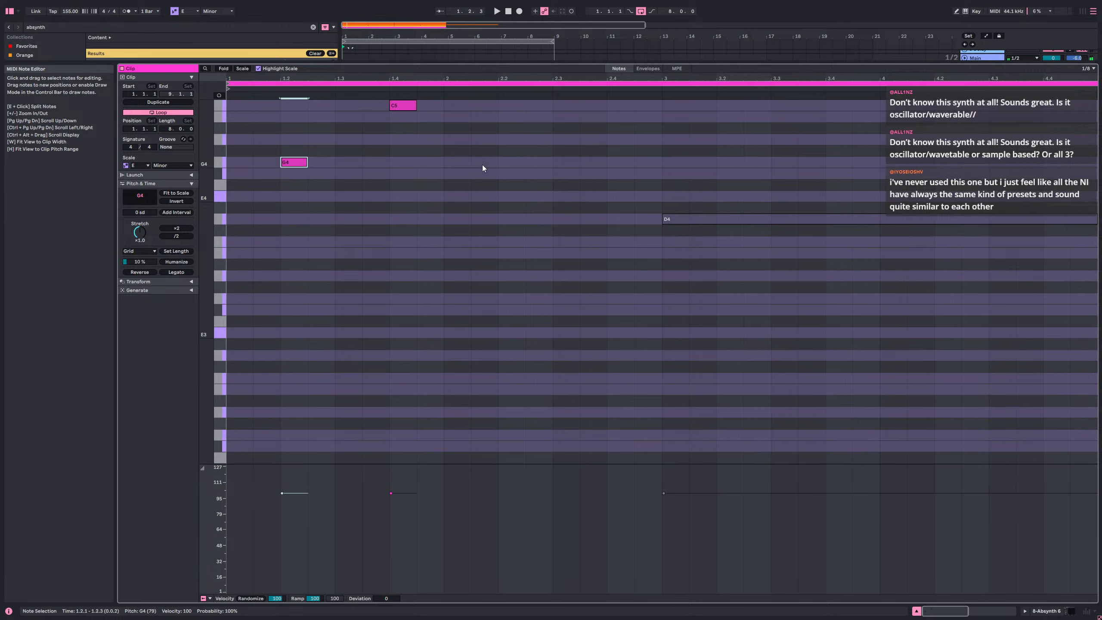
key("ctrl+a")
key("shift+Down")
key("space")
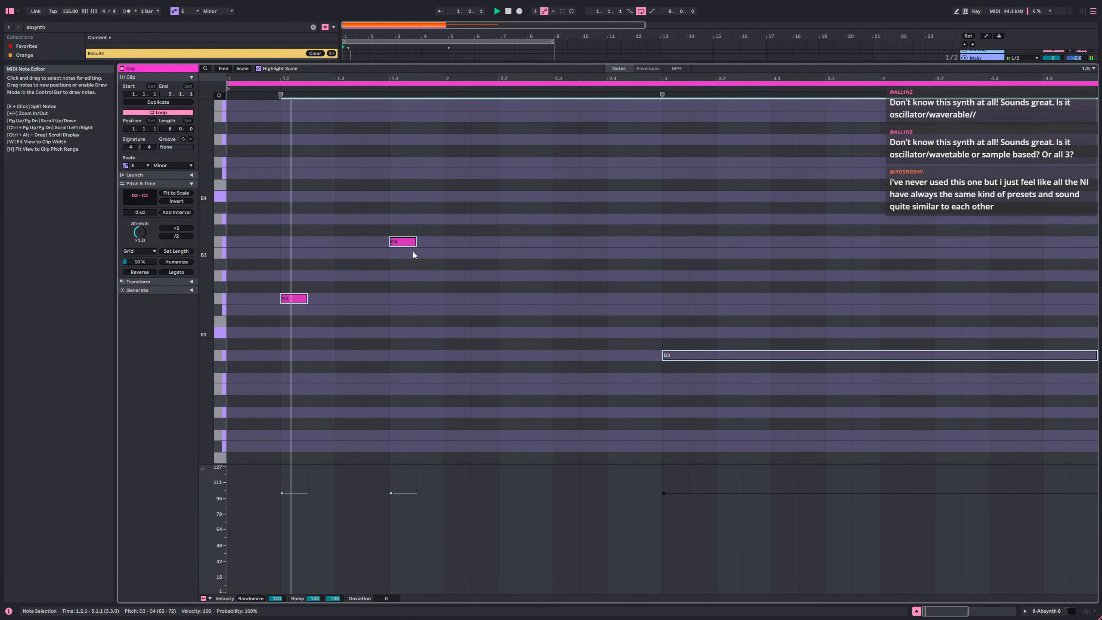
- Copy the C4 note to D3 and place the copy at 1.3.1
left_click(420, 265)
left_click(409, 243)
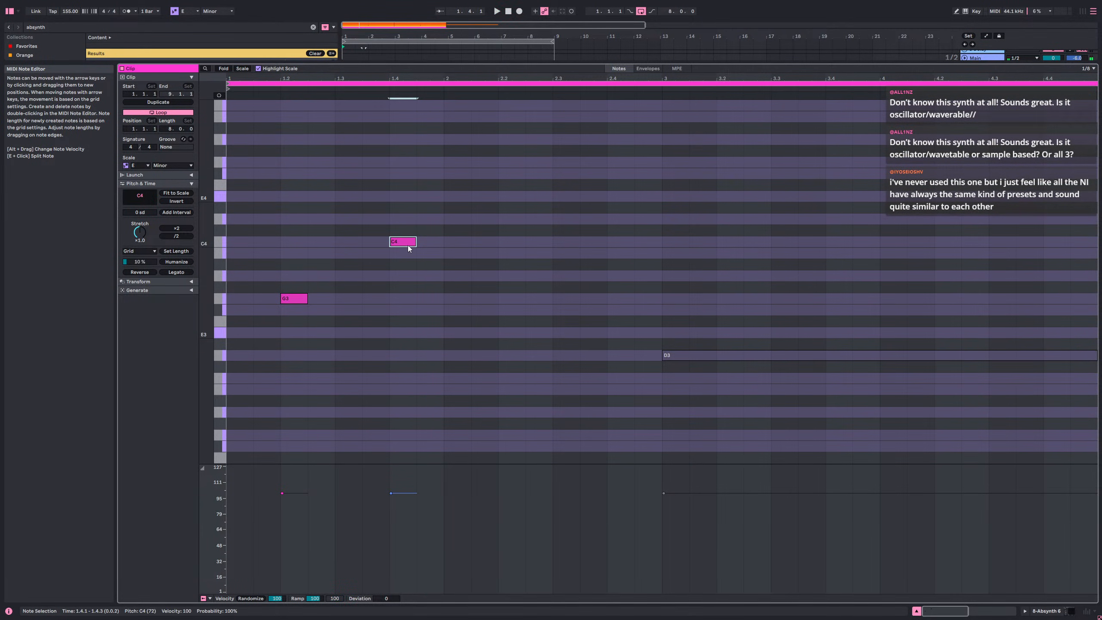
left_click_drag(409, 242, 386, 359)
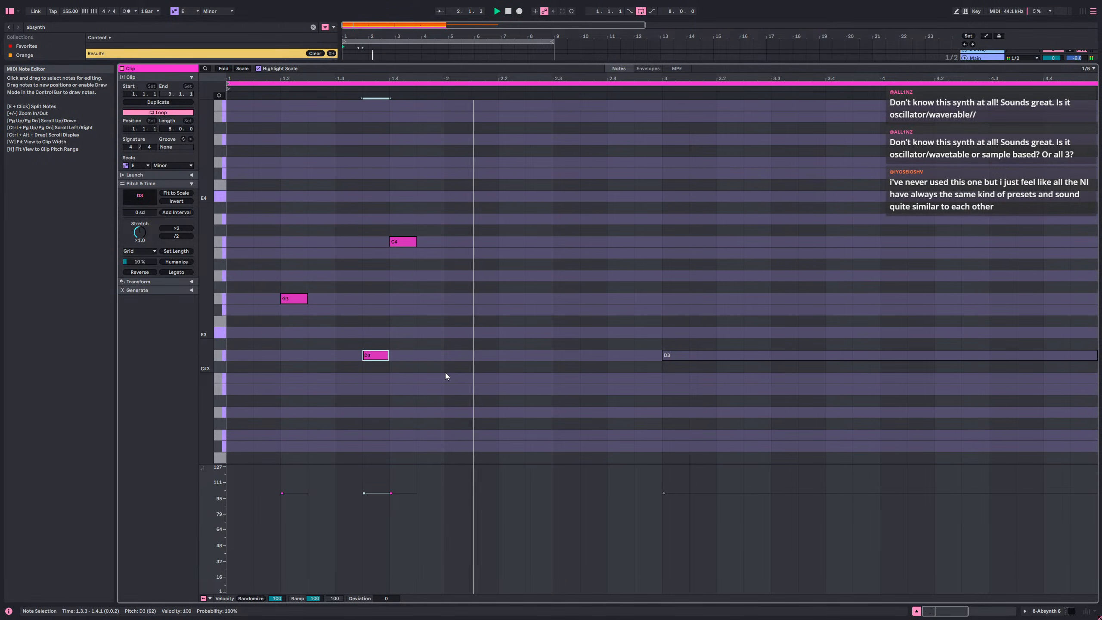
key("Left")
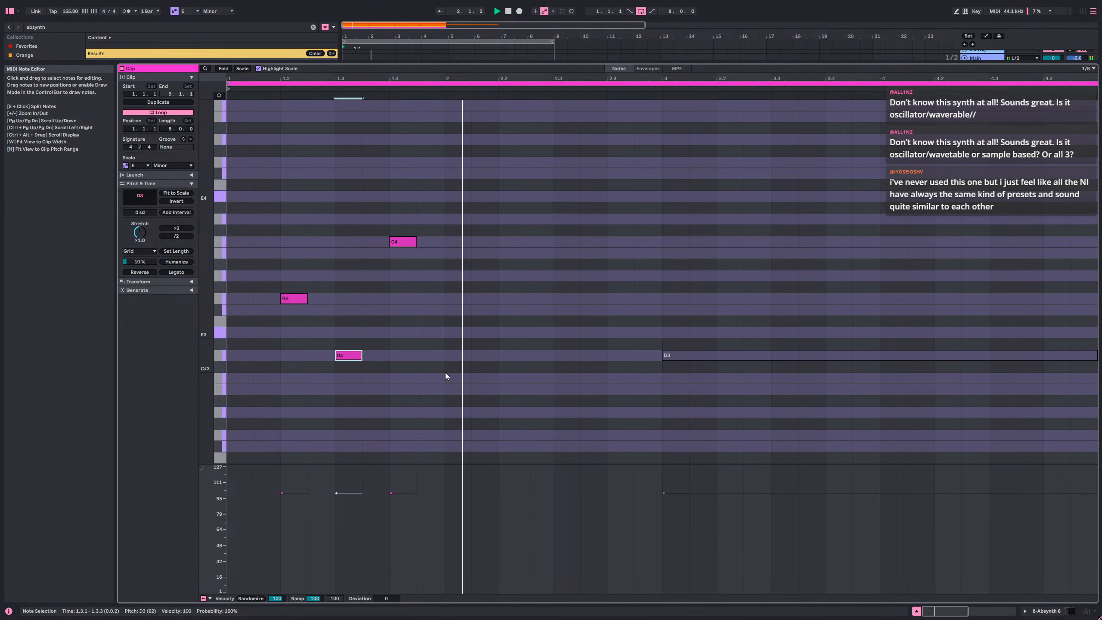
- Move the D3 note to 1.4.1 and deactivate the C4 note above it, playing back the change
key("Right")
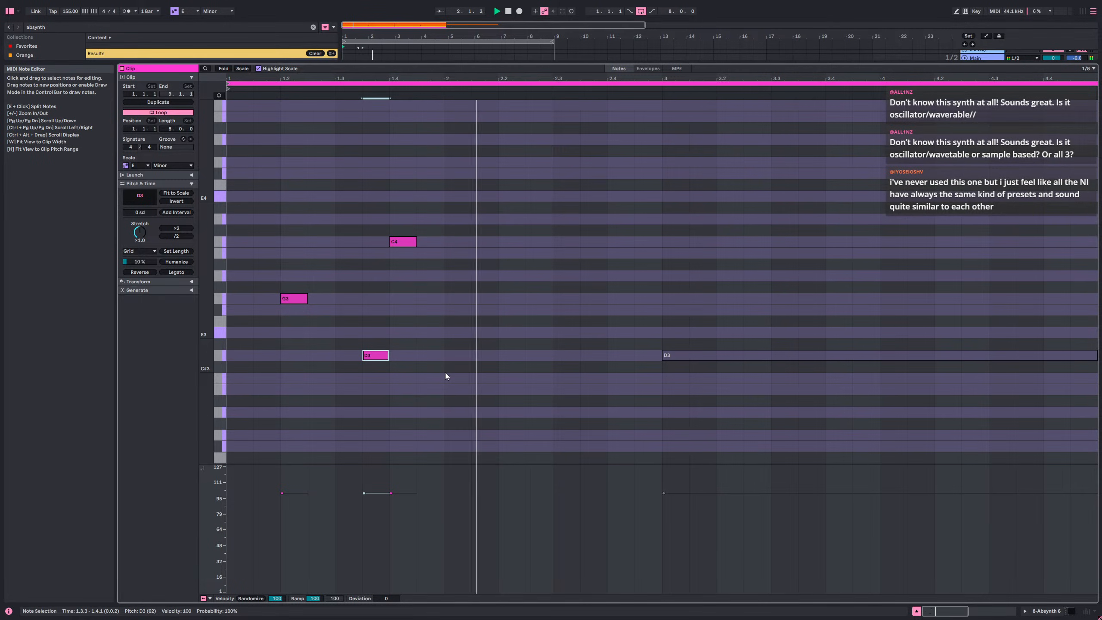
key("Right")
key("space")
left_click_drag(418, 285, 383, 232)
key("0")
key("space")
- Duplicate the D3 note, move the copy to 2.3.1, and settle its pitch on C3 during playback
left_click_drag(386, 284, 398, 406)
key("space")
key("space")
key("ctrl+d")
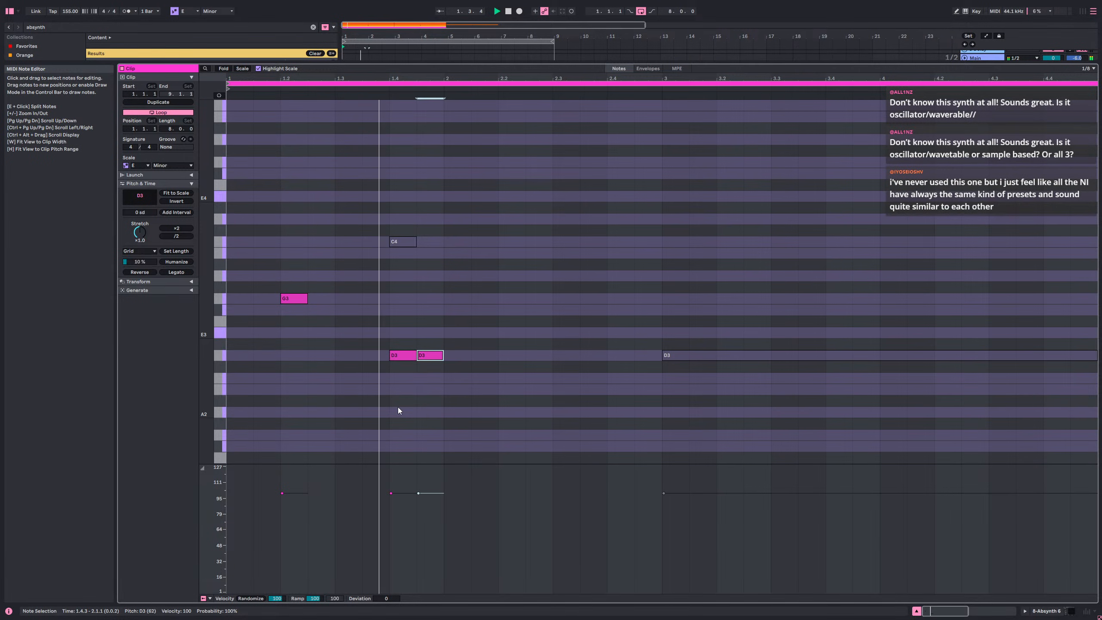
key("Down")
key("Down")
key("Right")
key("Right")
key("Right")
key("Right")
key("Right")
key("Down")
key("space")
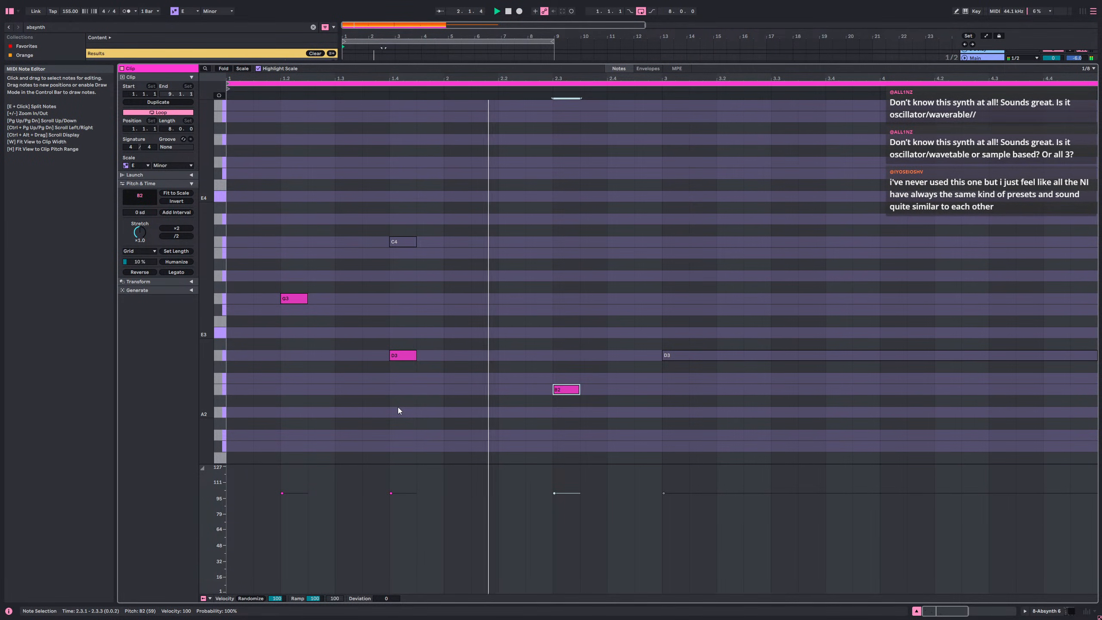
key("space")
key("space")
key("Up")
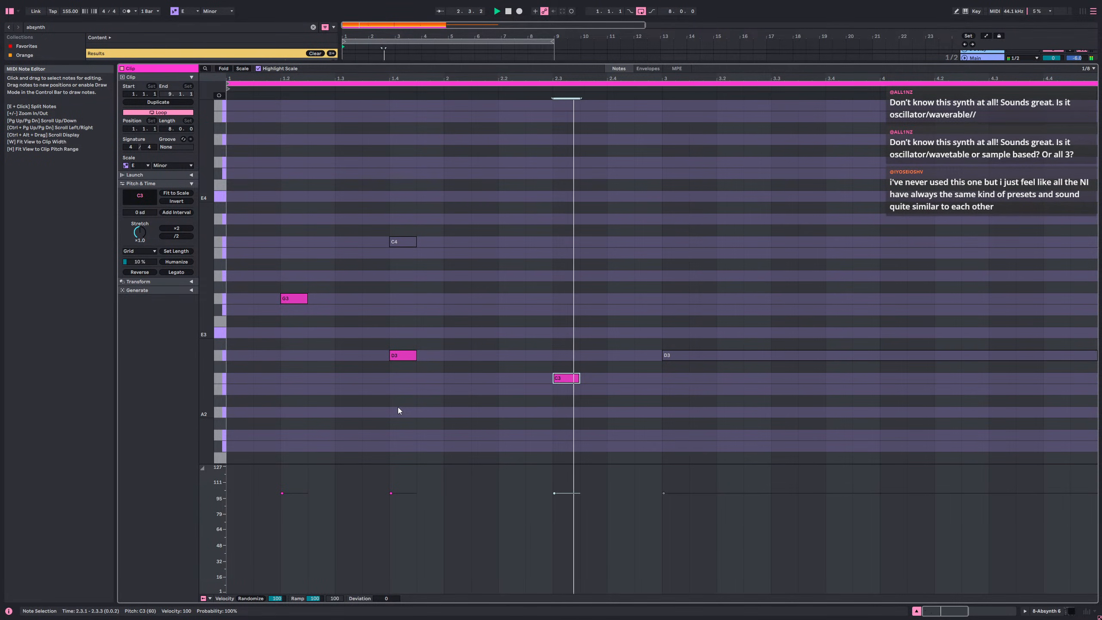
- Duplicate the C3 note and place the copy on A3 at 3.3.1
key("ctrl+d")
key("Right")
key("Right")
key("Right")
key("Right")
key("Right")
key("Right")
key("Up")
key("Up")
key("Up")
key("Up")
key("Up")
key("Up")
key("Up")
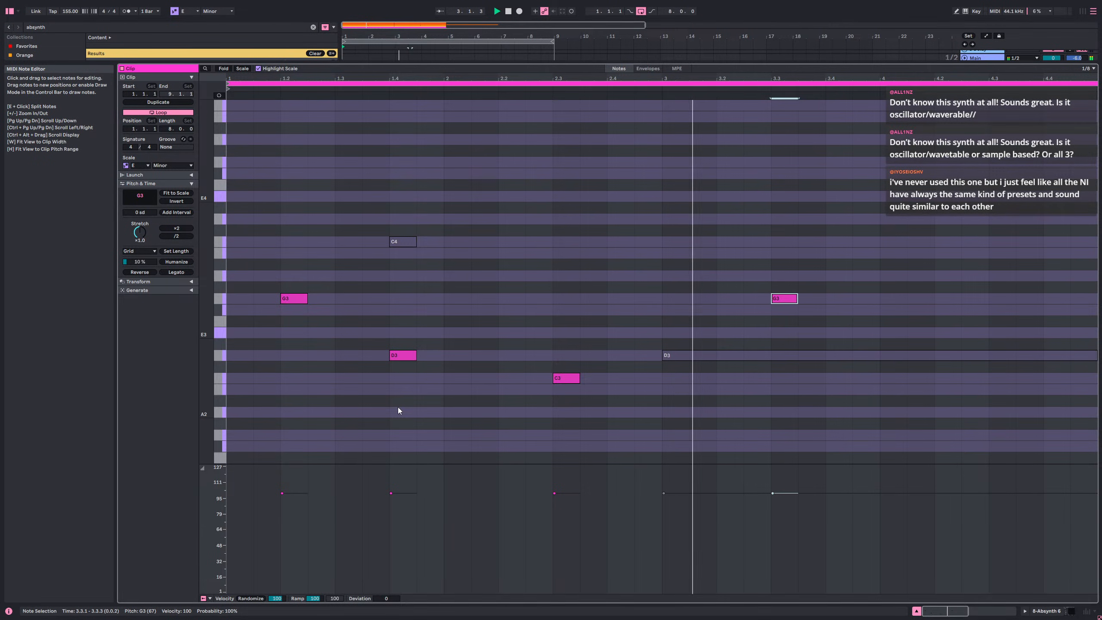
key("Up")
key("Up")
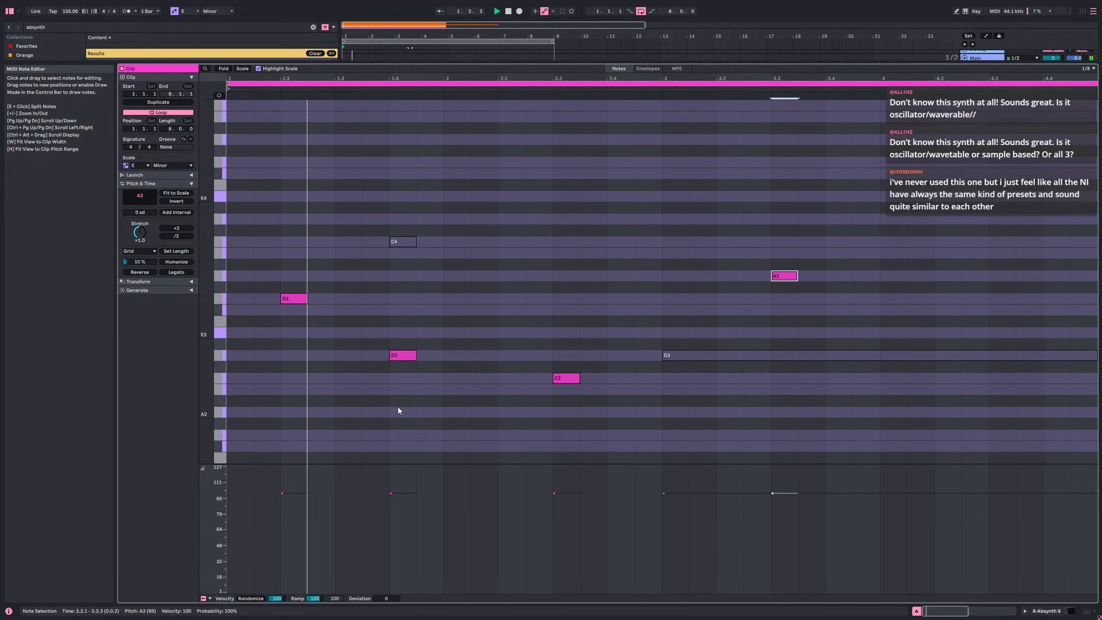
- Lower the volume of track 7 in the arrangement and reopen the track 8 clip
key("shift+Tab")
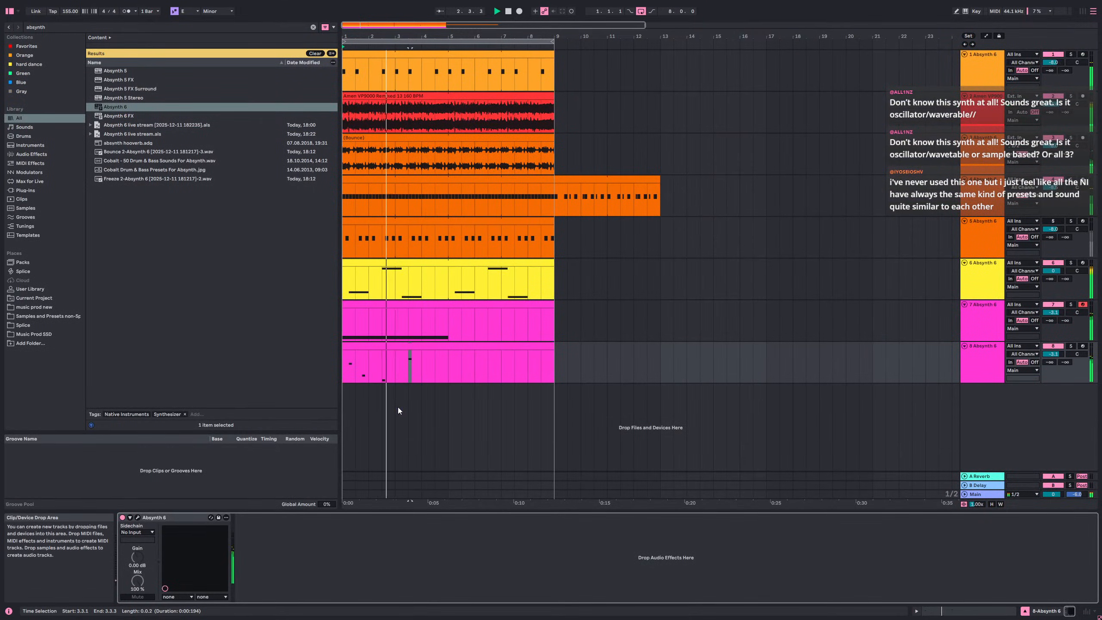
left_click_drag(1053, 312, 1053, 319)
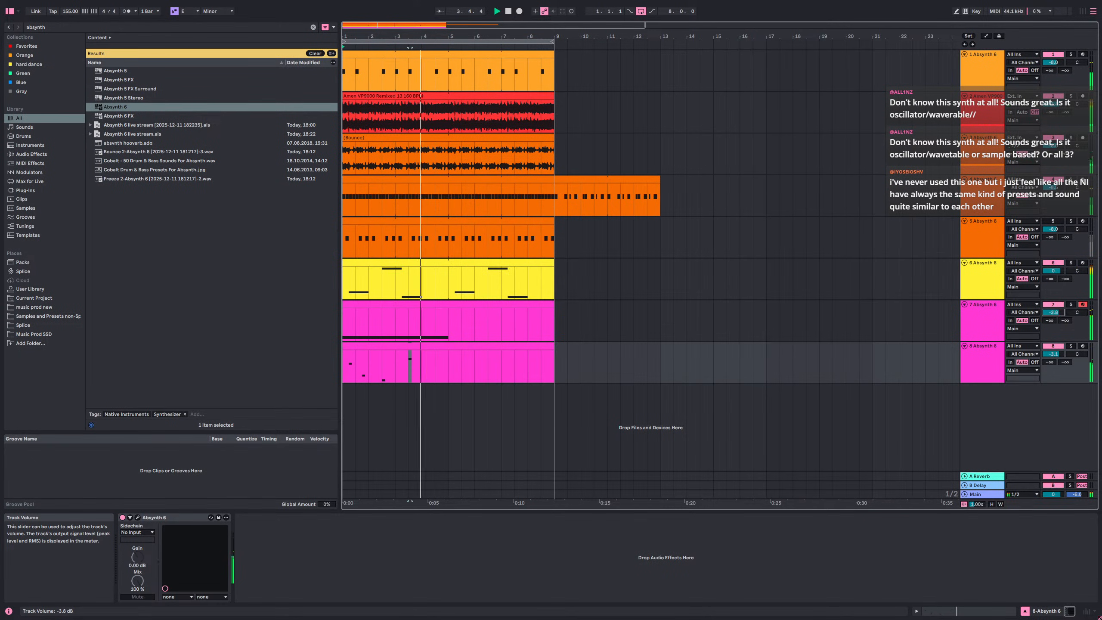
double_click(513, 353)
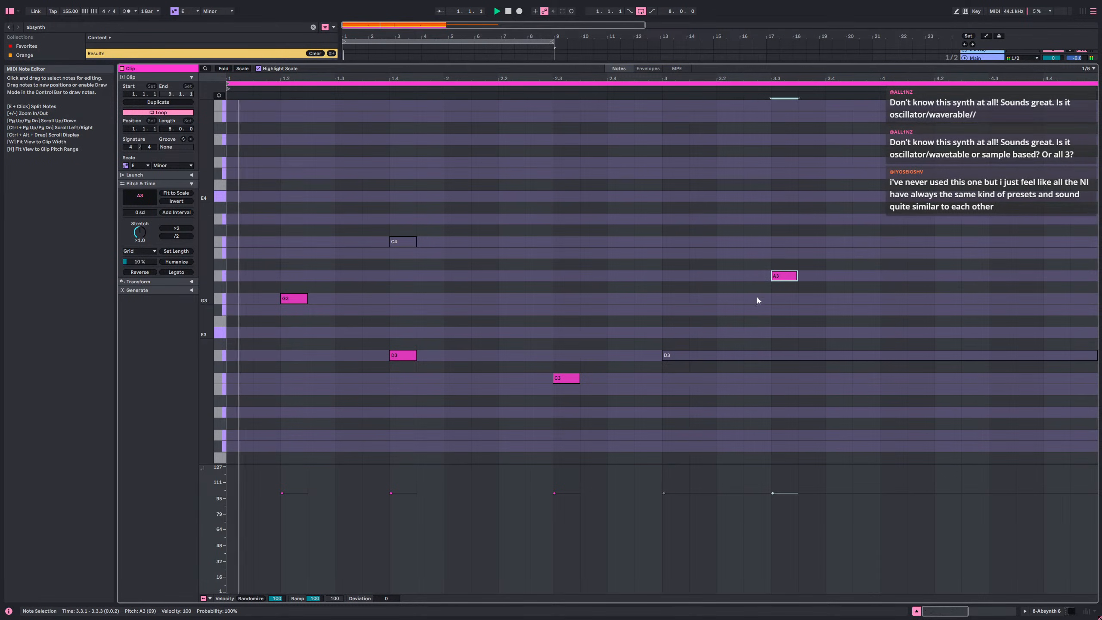
- Try the note at 3.3.1 on A2 and G3, and return it to A3
left_click_drag(787, 278, 789, 418)
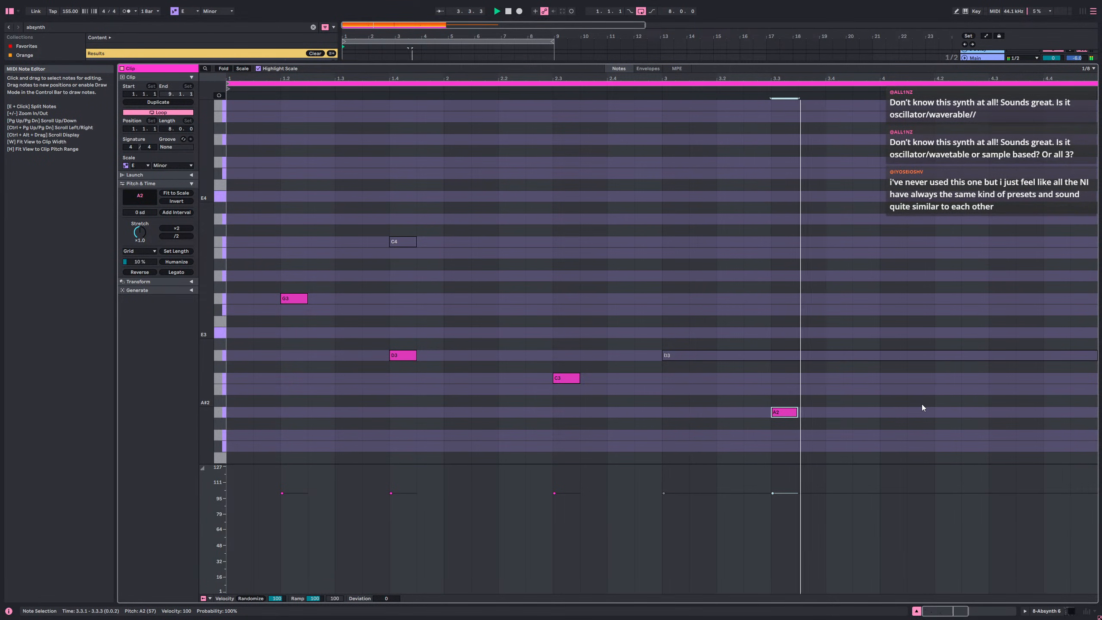
key("Up")
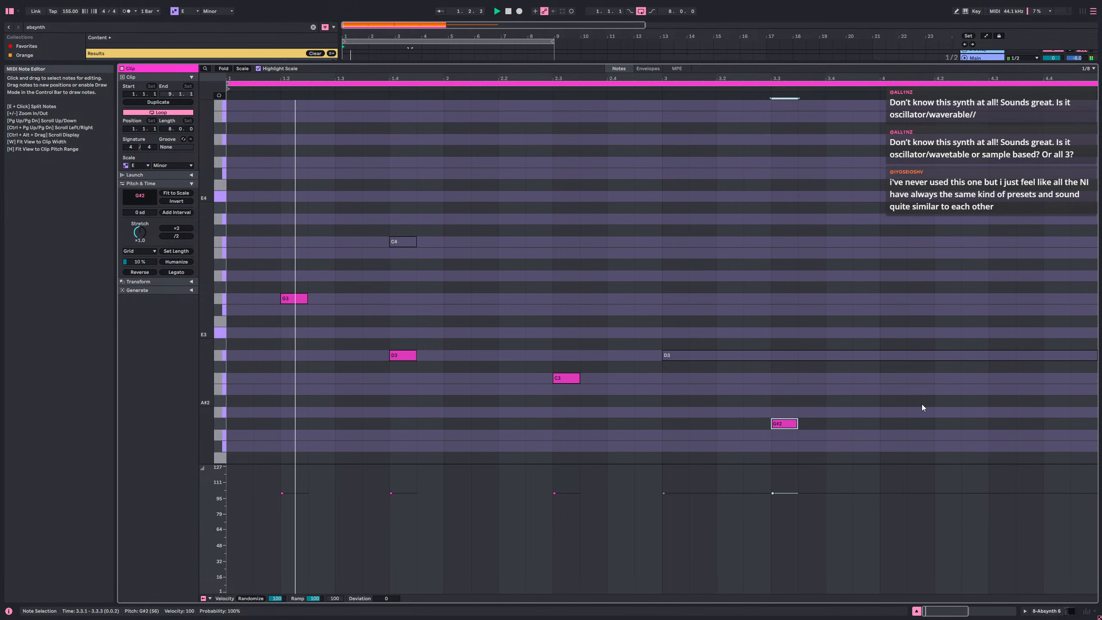
key("Up")
key("Up")
key("Up")
key("Up")
key("Up")
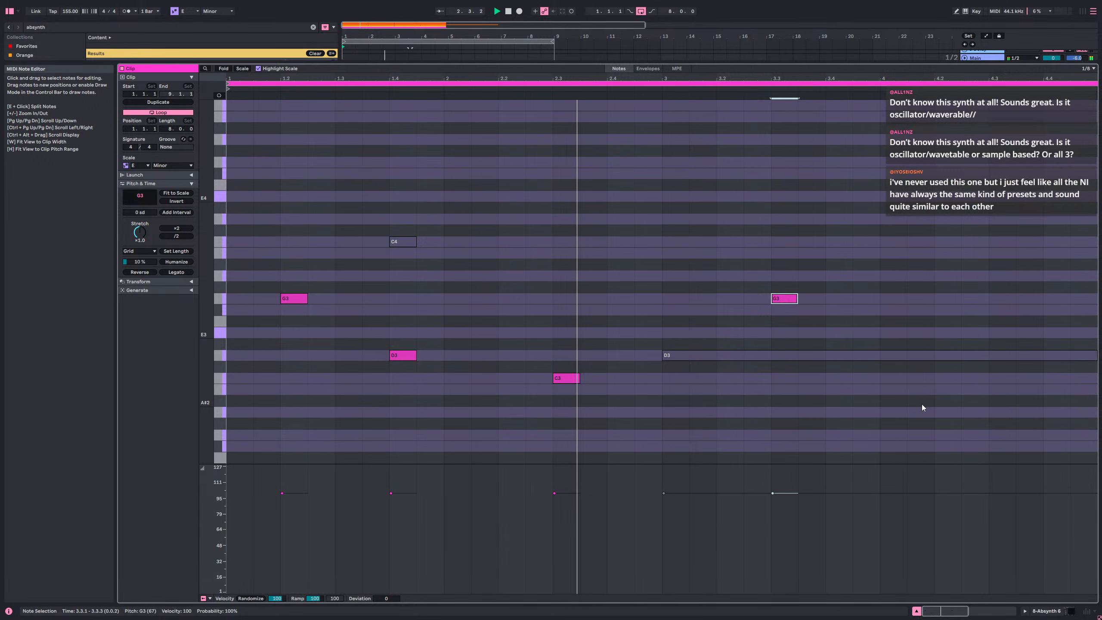
key("Up")
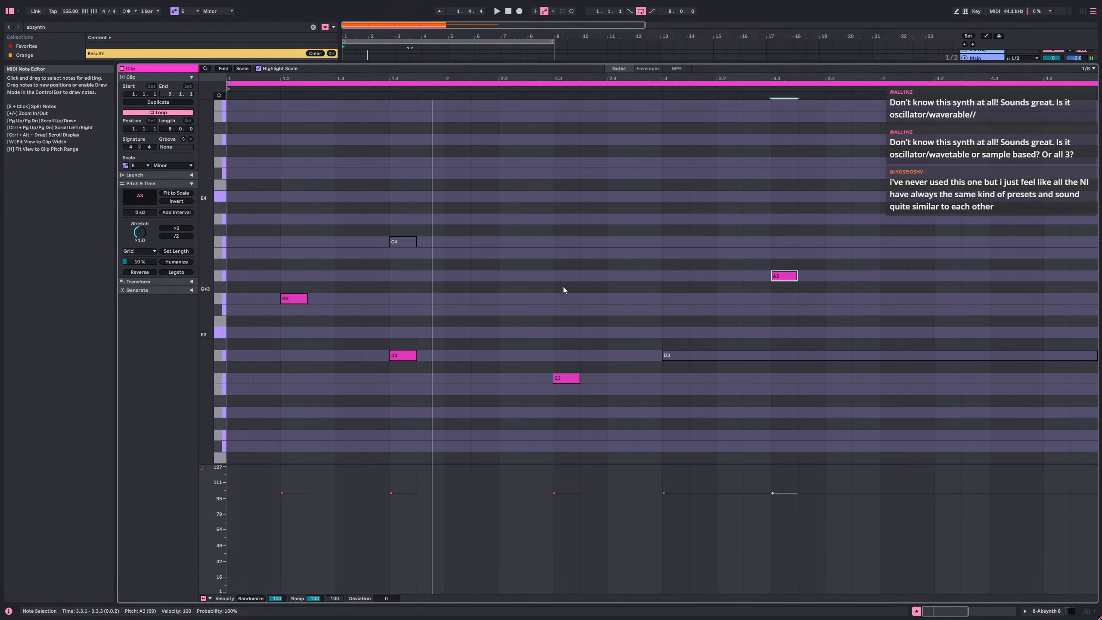
- Add an A3 note at 2.3.3 and try the 3.3.1 note on B3 and C4
double_click(605, 276)
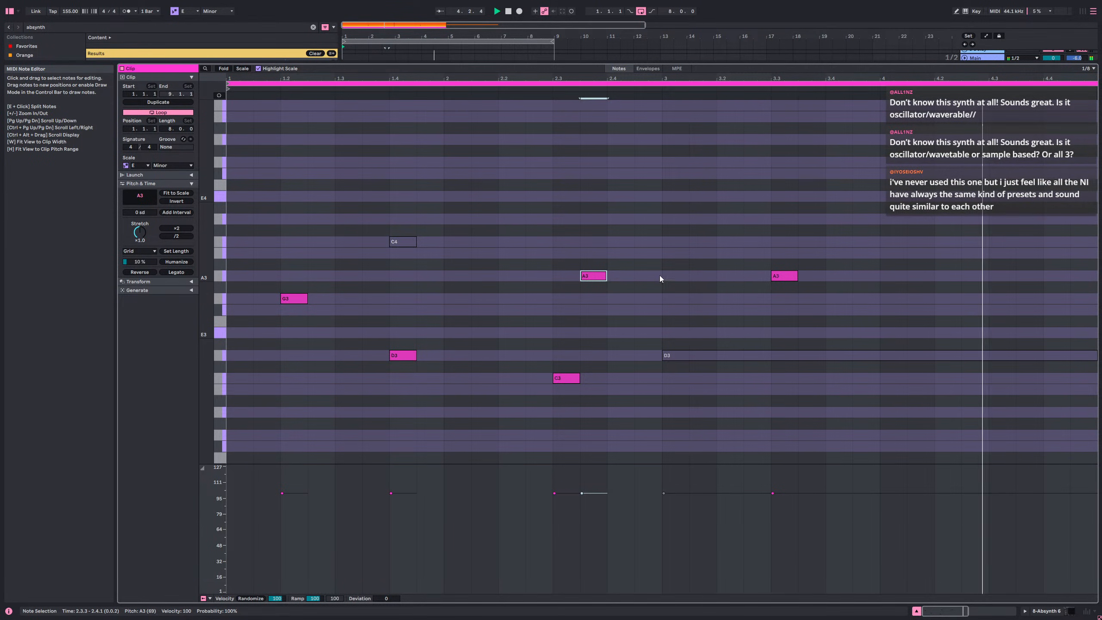
left_click_drag(729, 327, 793, 234)
key("Up")
key("Up")
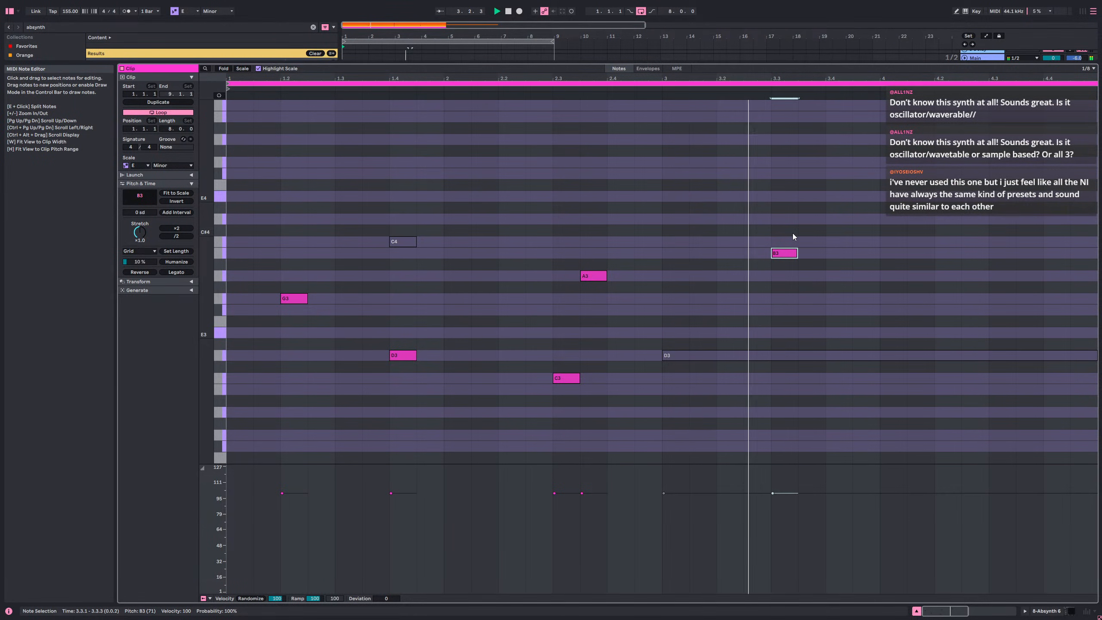
key("Up")
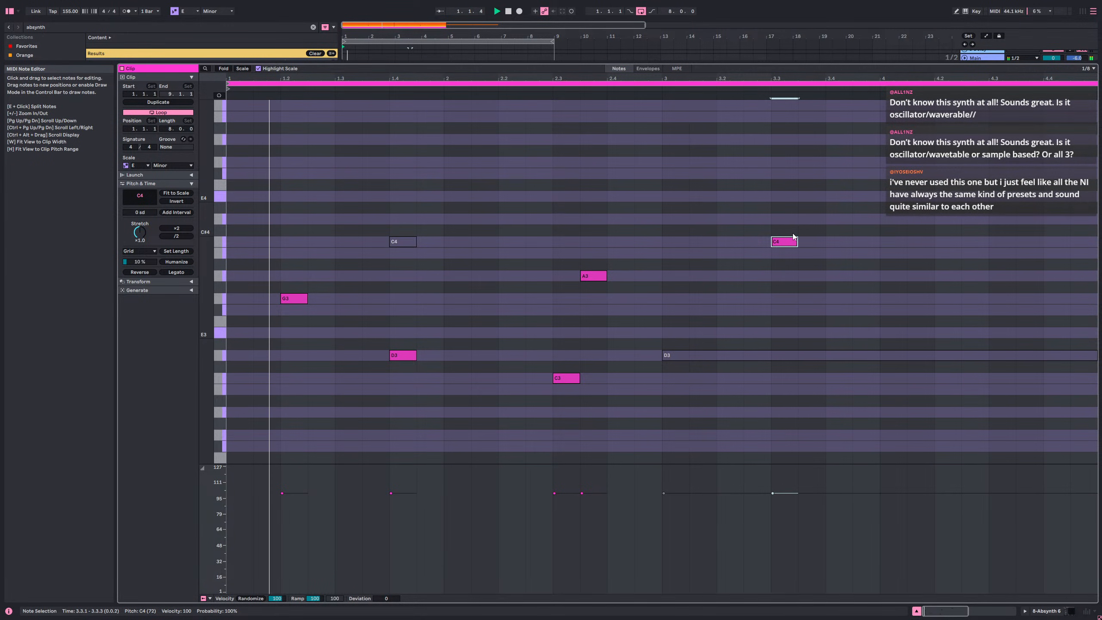
- Move the note at 3.3.1 to 2.4.1 and set its pitch to A4
key("Down")
key("Down")
key("Down")
key("Left")
key("Left")
key("Left")
key("Left")
key("Left")
key("Left")
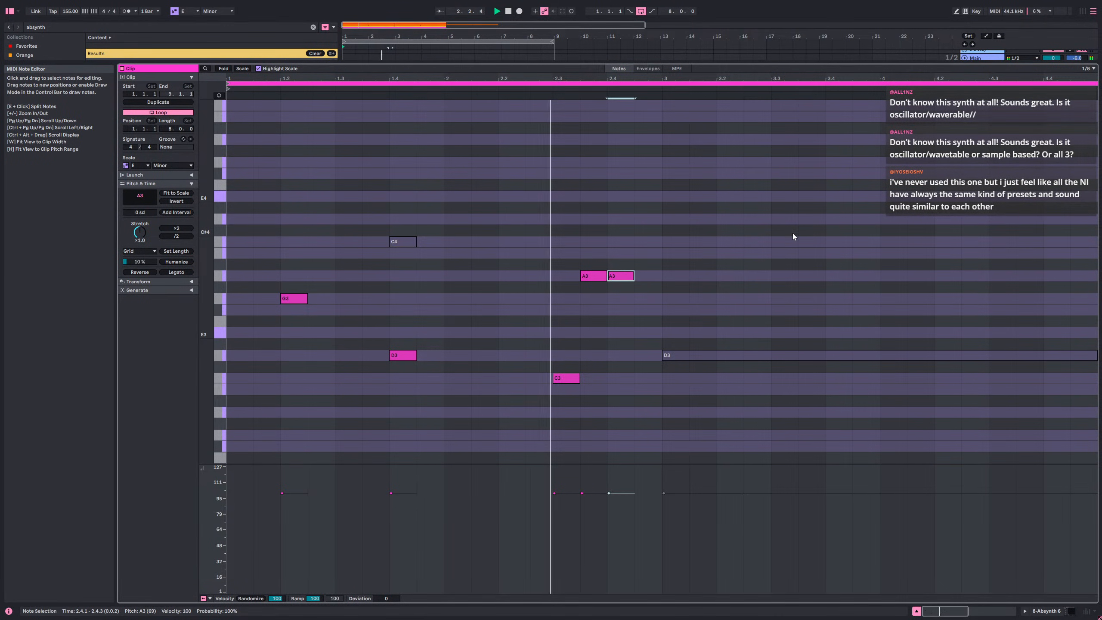
key("shift+Up")
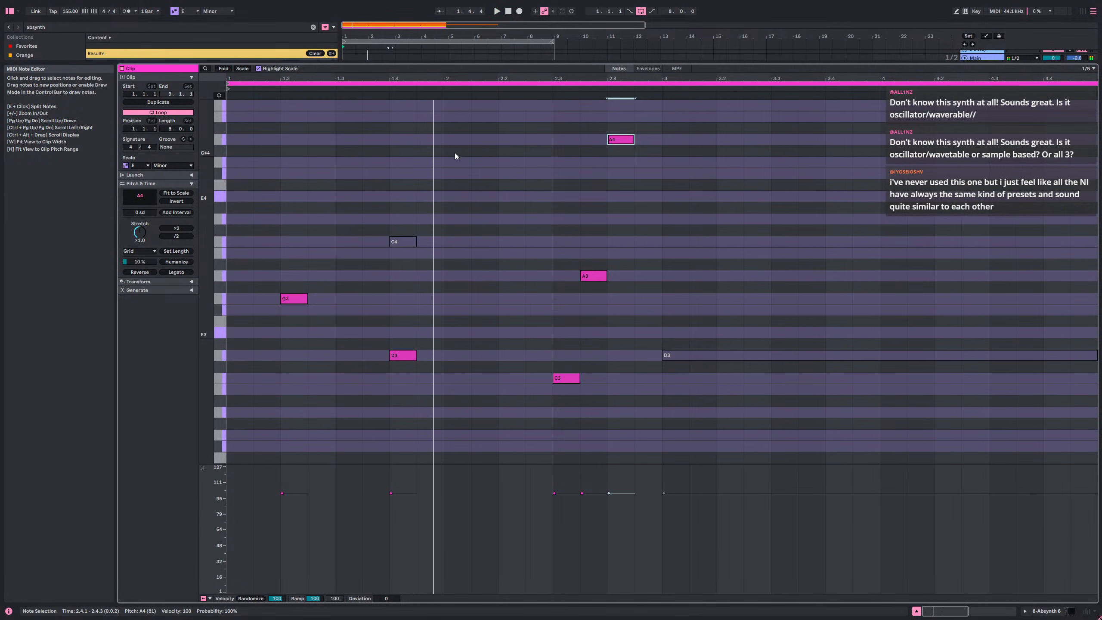
- Add a G4 note at 1.4.3 and duplicate the two-bar melody to start at 3.1.1
double_click(434, 162)
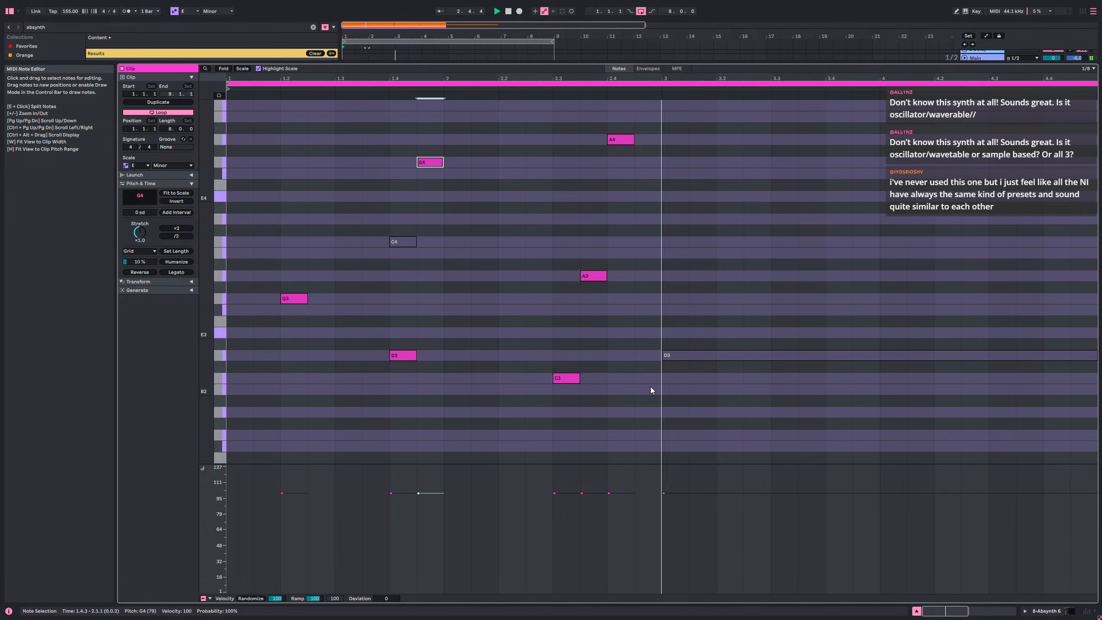
key("space")
left_click_drag(651, 387, 231, 129)
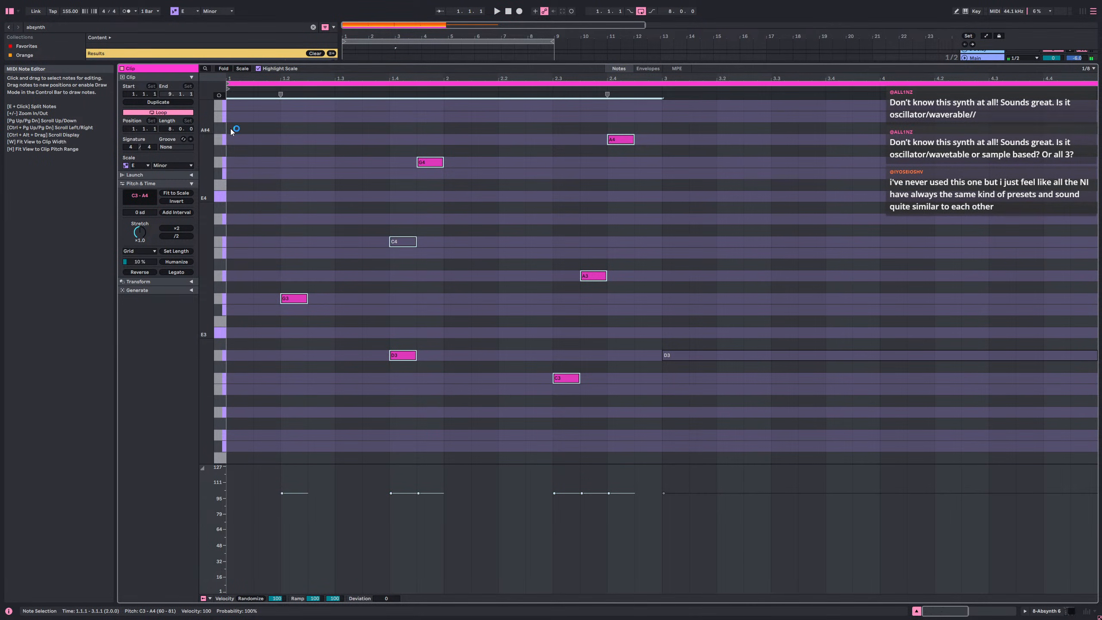
key("ctrl+d")
key("space")
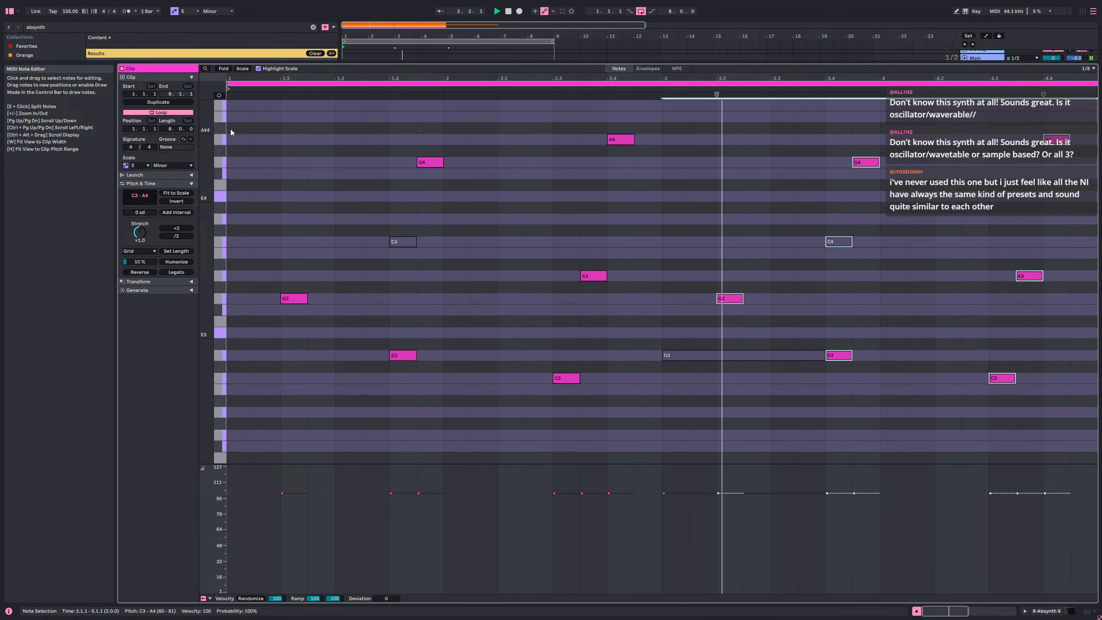
key("space")
key("space")
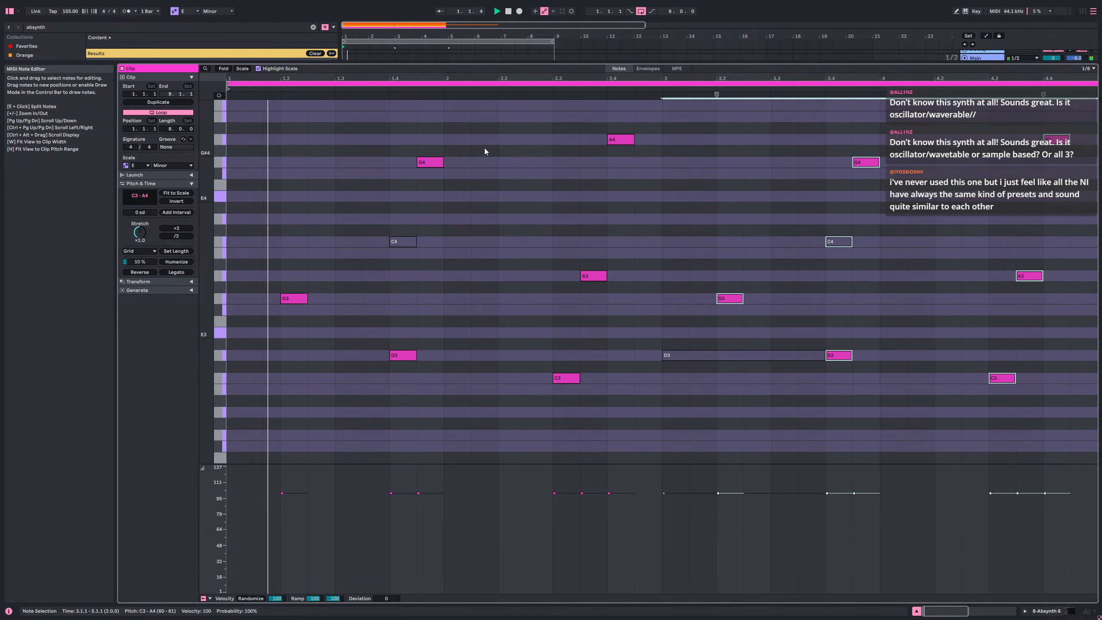
- Raise the copied D3 note at 3.4.1 to E3 and the G4 note at 3.4.3 to A4
left_click_drag(875, 319, 819, 359)
left_click_drag(910, 367, 840, 353)
key("Up")
key("Up")
left_click(871, 160)
key("Up")
key("Up")
left_click(868, 169)
left_click_drag(841, 325, 841, 334)
- Return to the arrangement, solo tracks 6, 7 and 8, and play them from the start
key("shift+Tab")
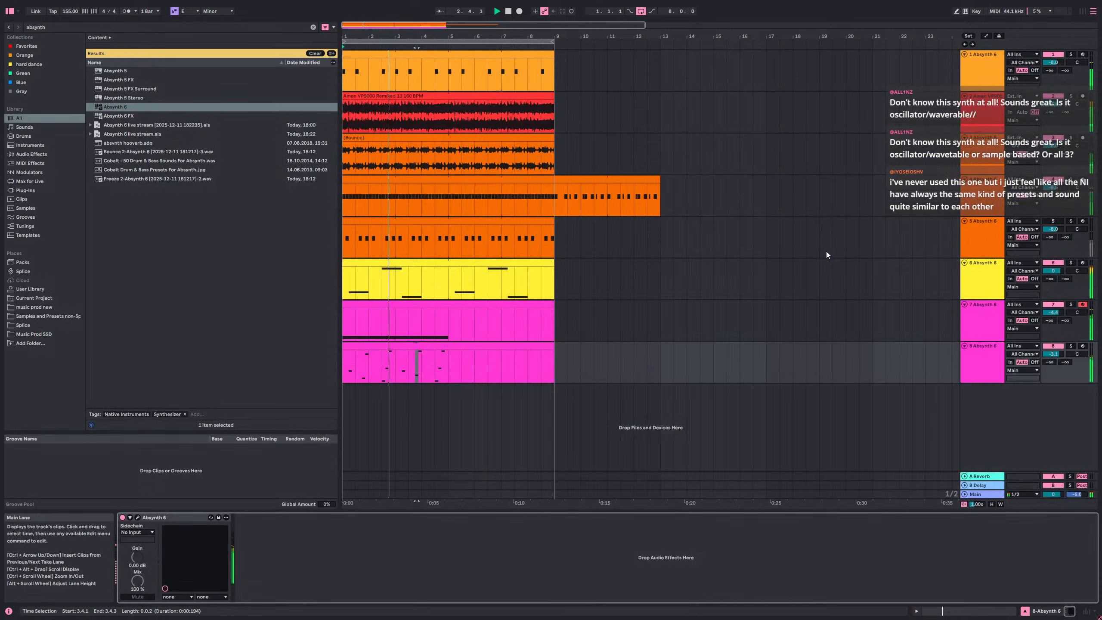
left_click(1070, 346)
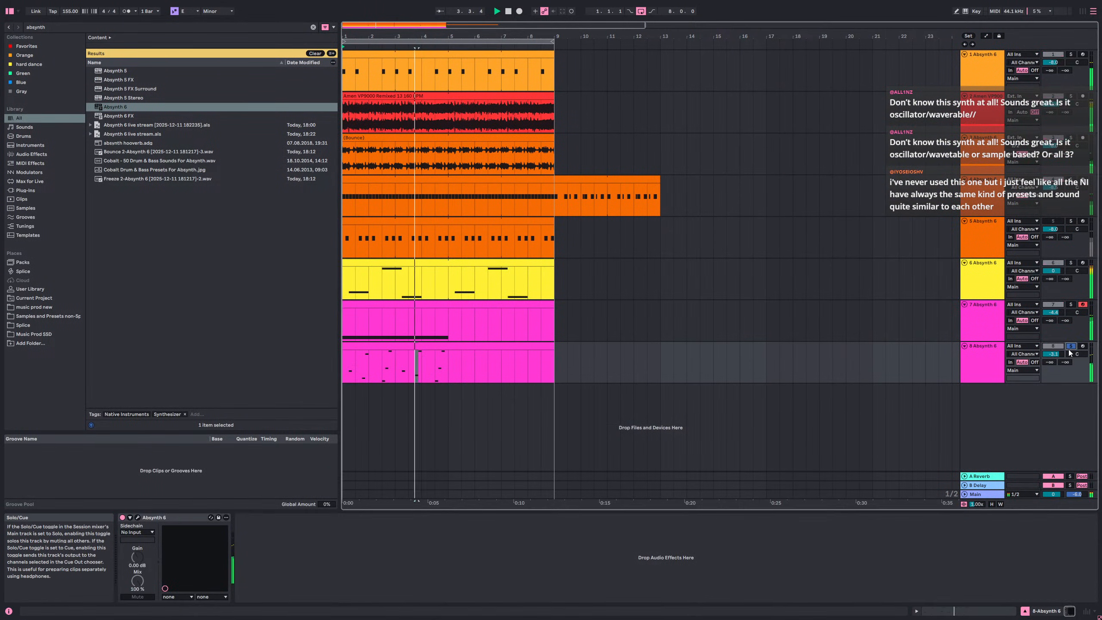
left_click(1070, 305, "ctrl")
left_click(1070, 262, "ctrl")
key("space")
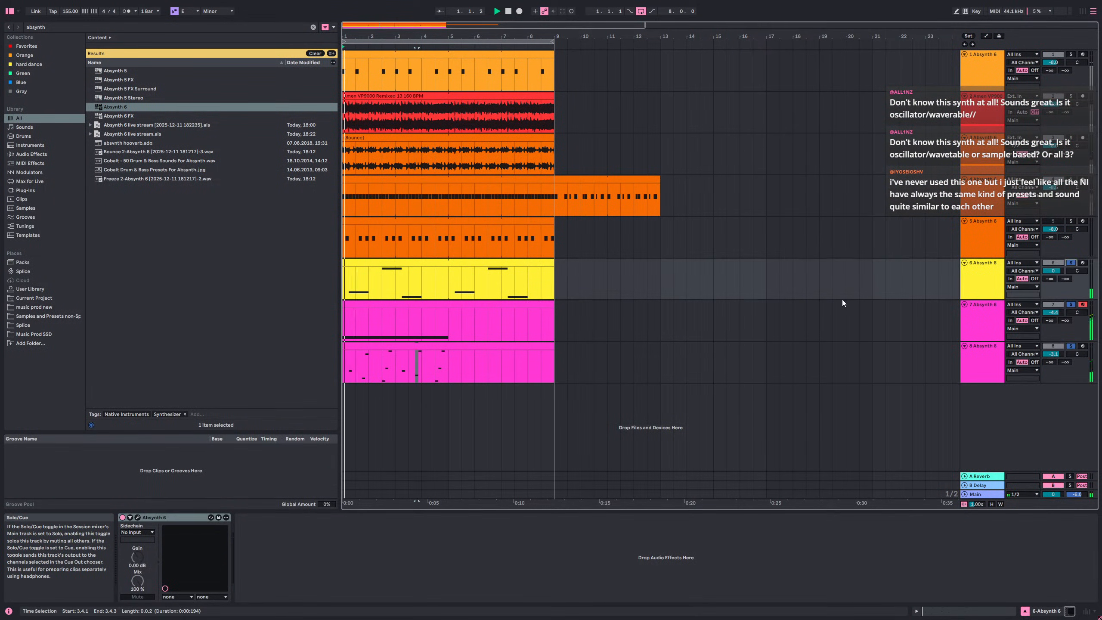
- Reopen the track 8 clip, enable note preview, and raise the E3 note at 3.4.1 to F3
double_click(498, 357)
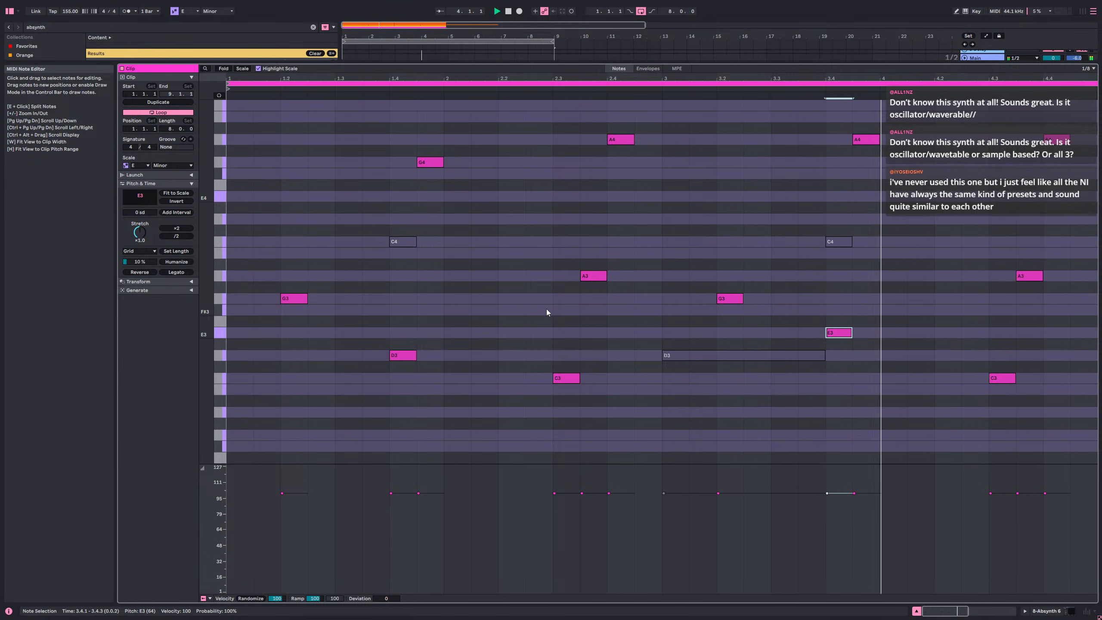
key("space")
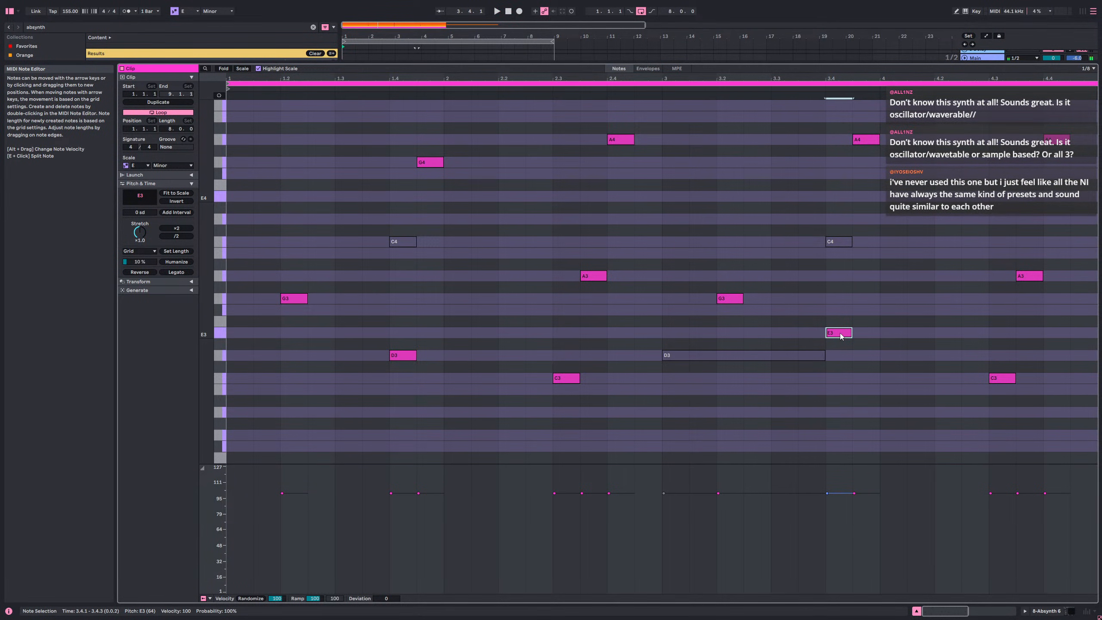
left_click(220, 96)
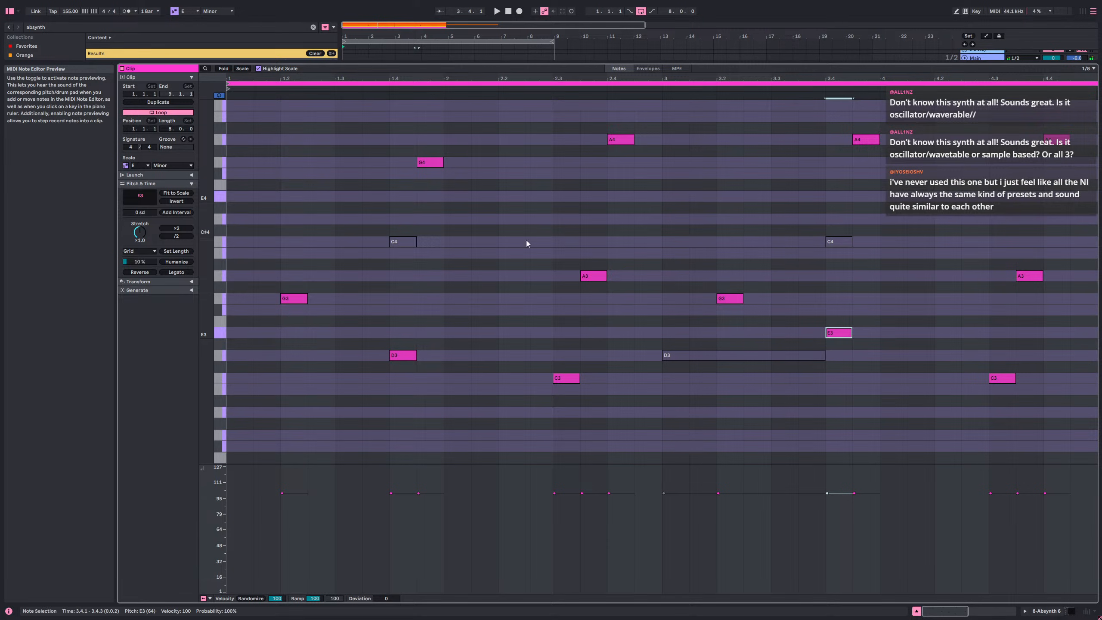
left_click_drag(838, 329, 838, 326)
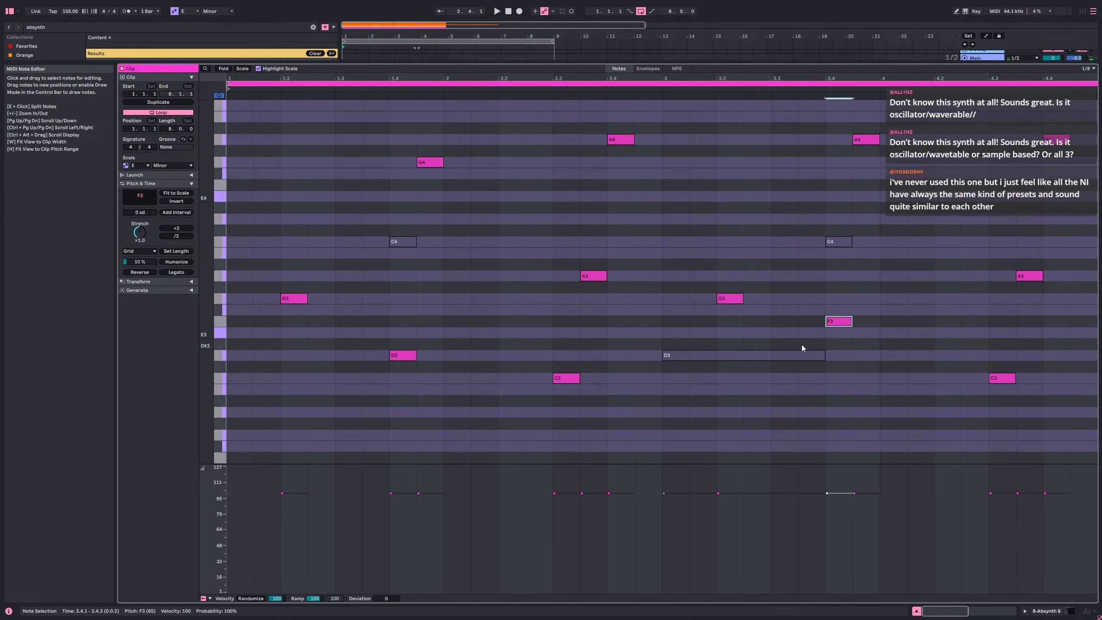
- Open the track 6 clip, audition its bass notes one by one, and return to the arrangement
key("shift+Tab")
left_click(488, 265)
double_click(488, 265)
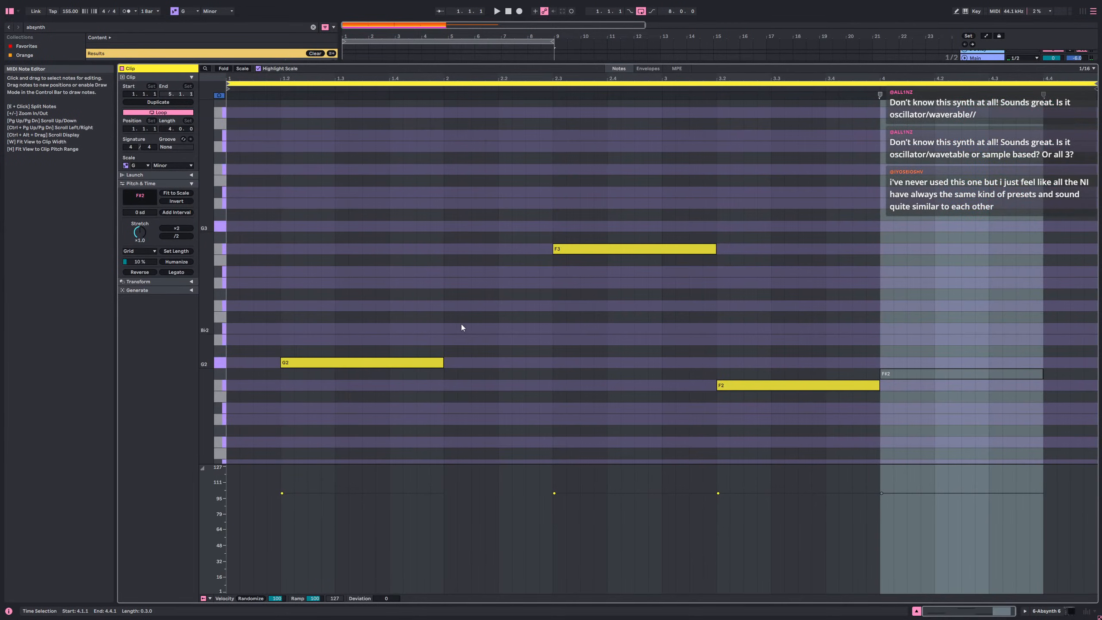
left_click(411, 364)
left_click(738, 386)
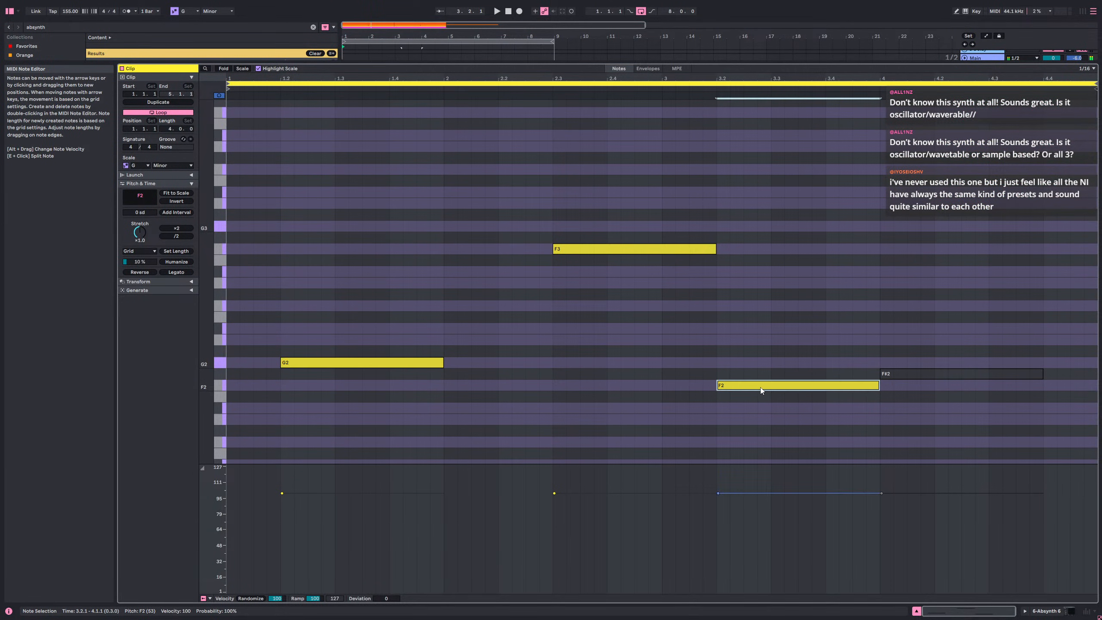
left_click(597, 252)
key("shift+Tab")
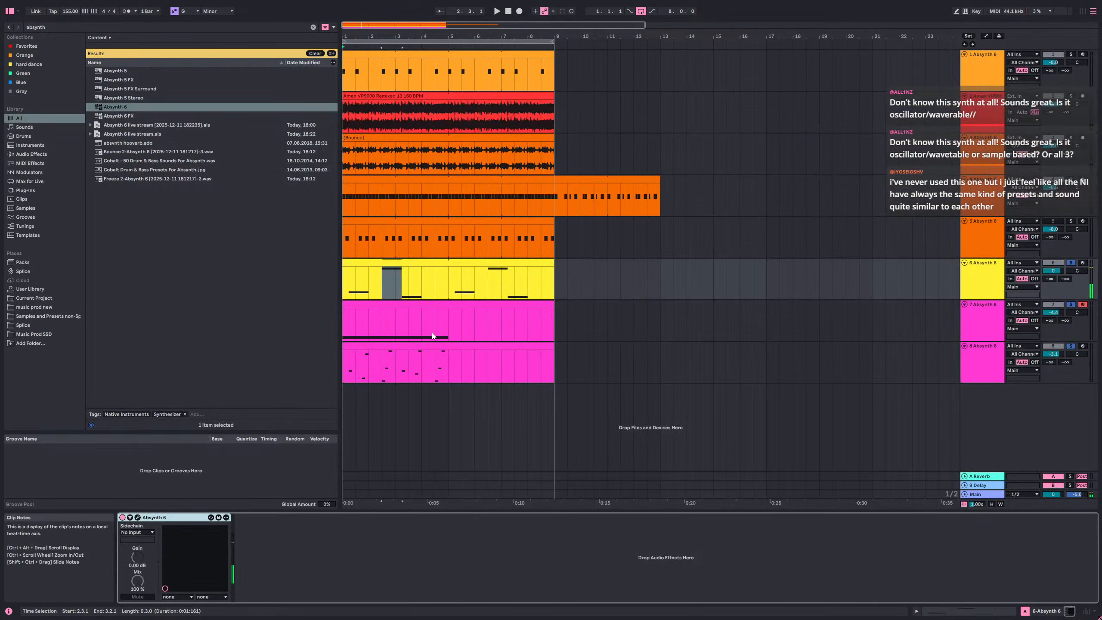
- Set the track 8 clip's scale root to G and lower the A4 note at 4.4.1 to F4
double_click(436, 345)
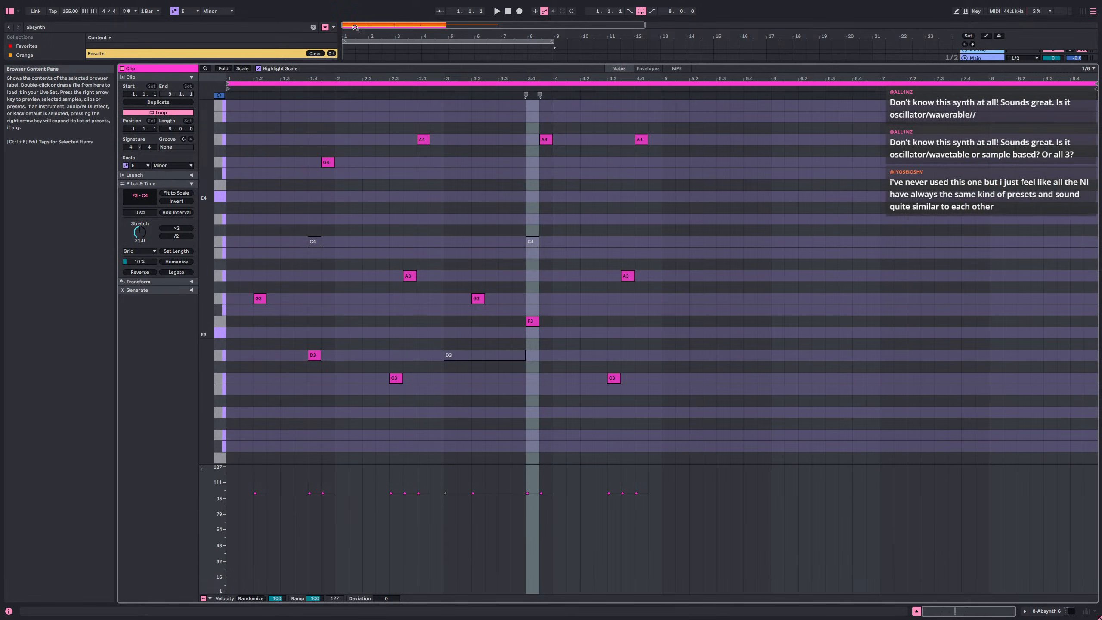
left_click(140, 165)
left_click(142, 219)
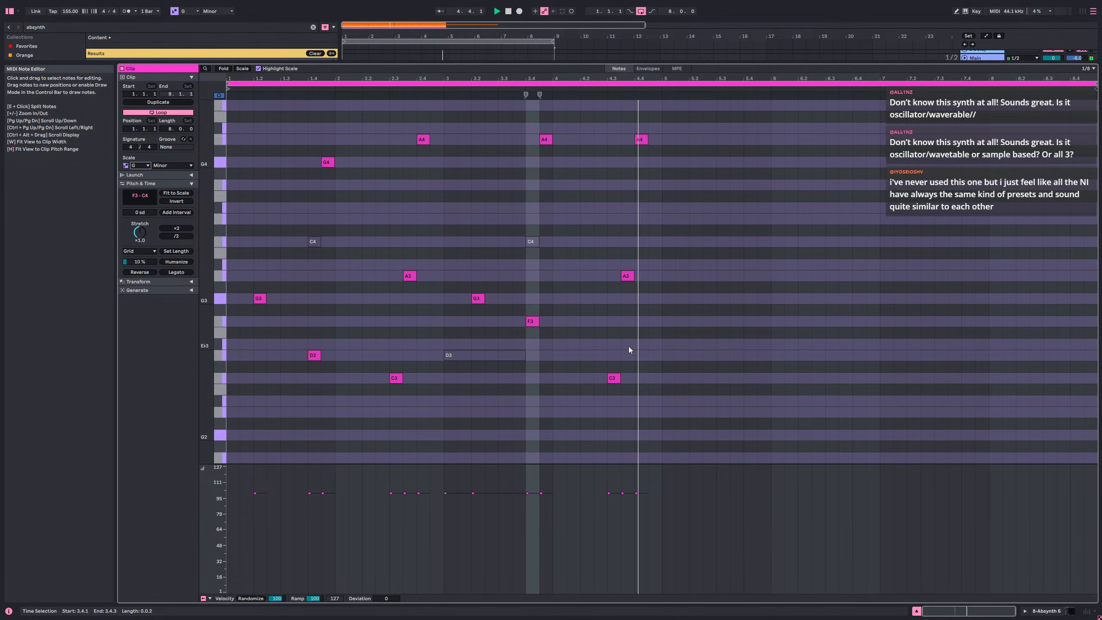
left_click_drag(641, 143, 640, 185)
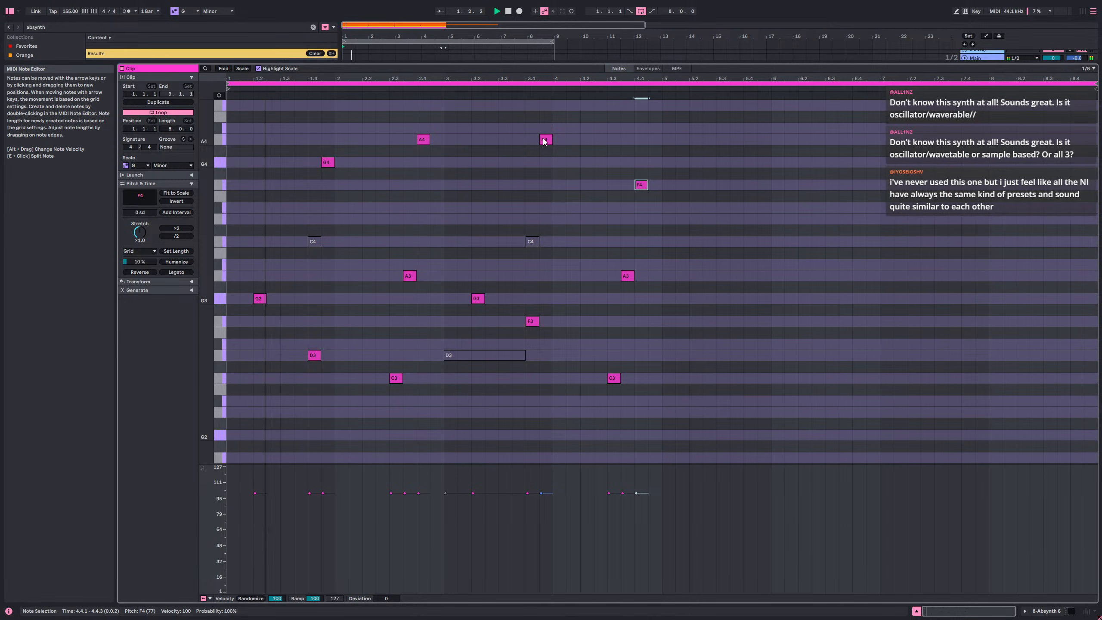
- Lower the A4 note at 3.4.3 in the track 8 clip to D4, stop playback, and return to the arrangement
left_click_drag(545, 140, 545, 208)
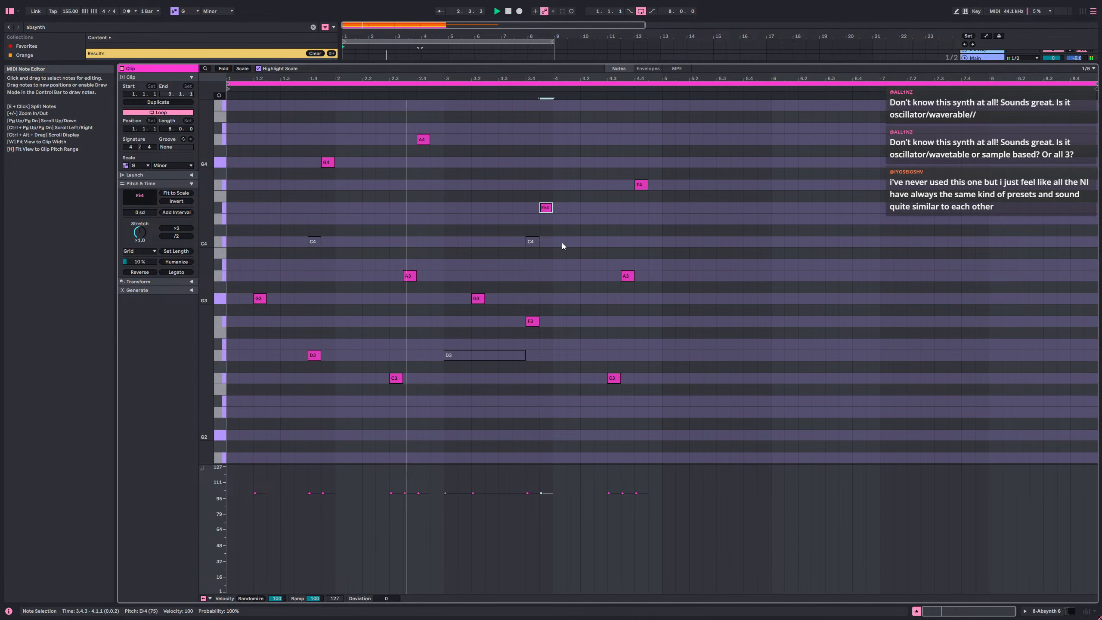
key("Down")
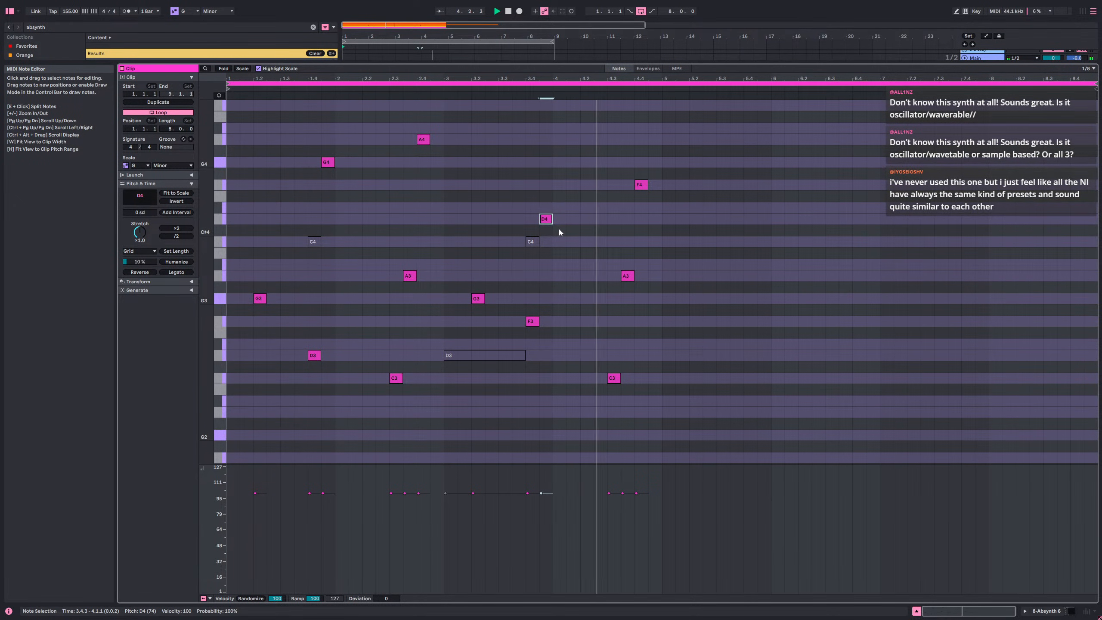
key("space")
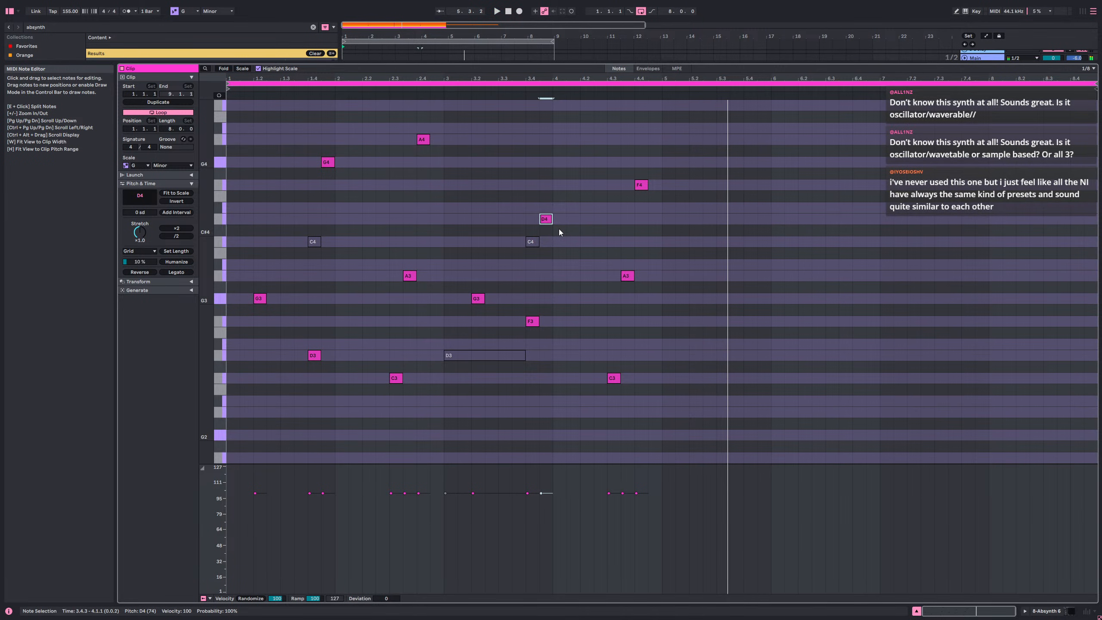
key("shift+Tab")
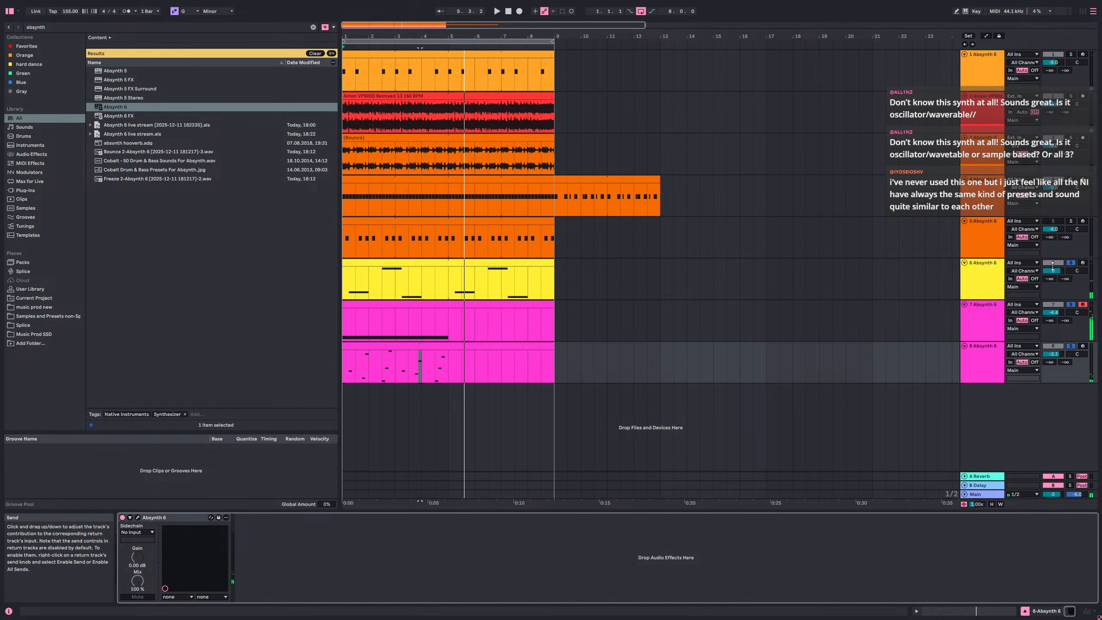
- Copy the track 6 bass clip to bar 9 and open the original clip's notes
left_click(400, 262)
left_click_drag(400, 262, 605, 278)
double_click(477, 266)
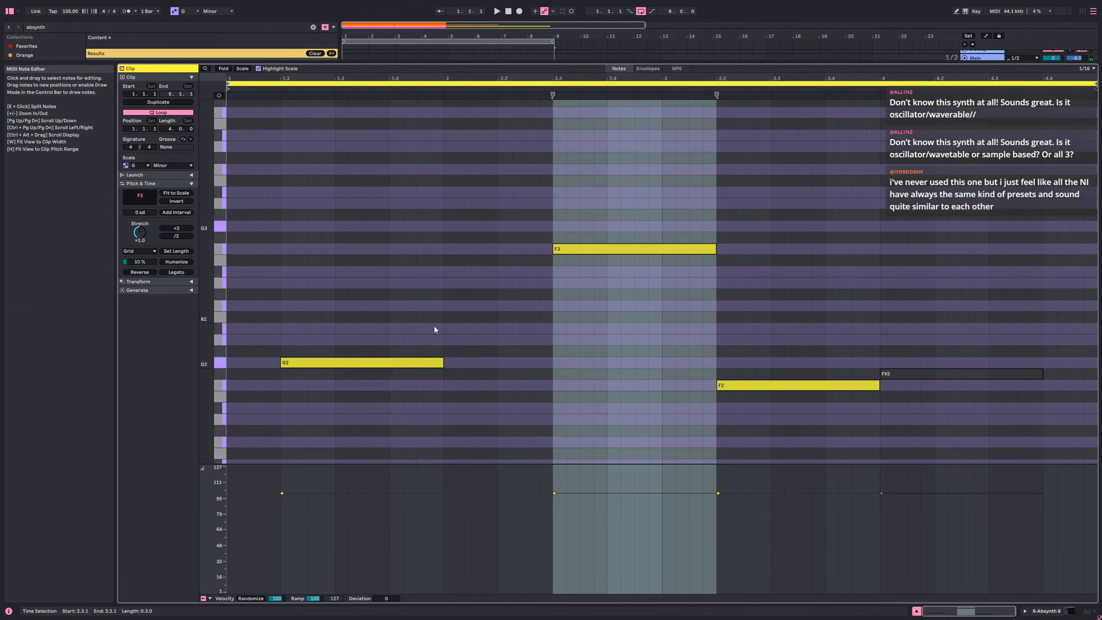
- Stretch the G2 bass note so it starts at 1.1.1 and fills bar 1, and play it back
left_click_drag(376, 363, 448, 362)
key("space")
key("space")
key("space")
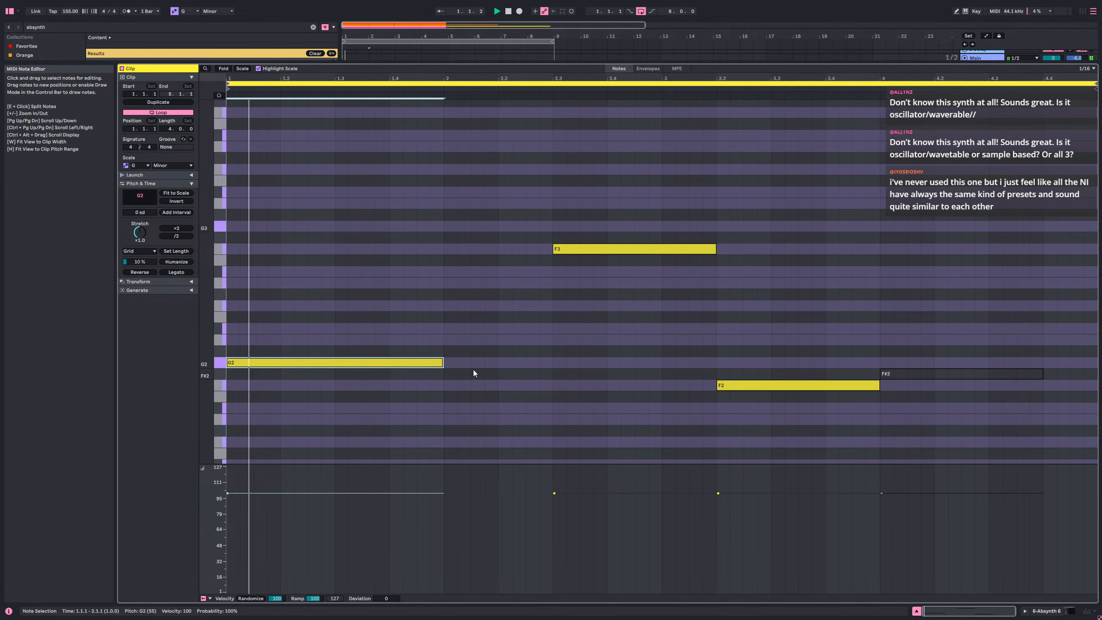
- Duplicate the one-bar G2 note into bar 2, raise the copy to B♭2, and play from the start
key("ctrl+d")
key("Up")
key("Up")
key("Up")
key("space")
key("space")
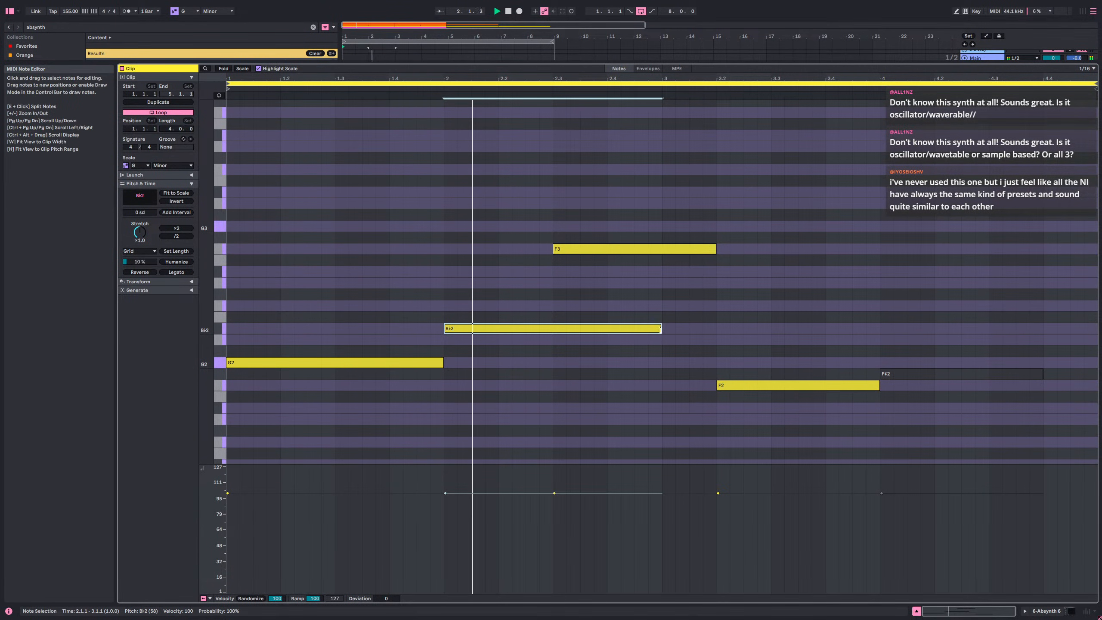
key("space")
key("space")
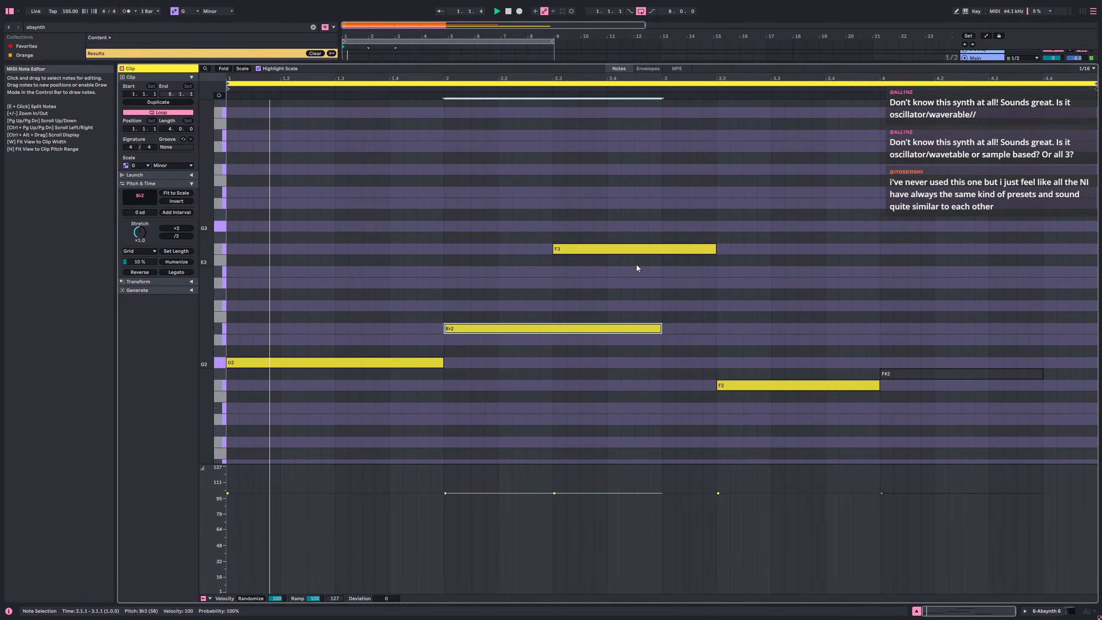
- Rework the rest of the track 6 bassline into a one-bar F2 in bar 3 and a one-bar E♭3 in bar 4
left_click_drag(634, 250, 741, 383)
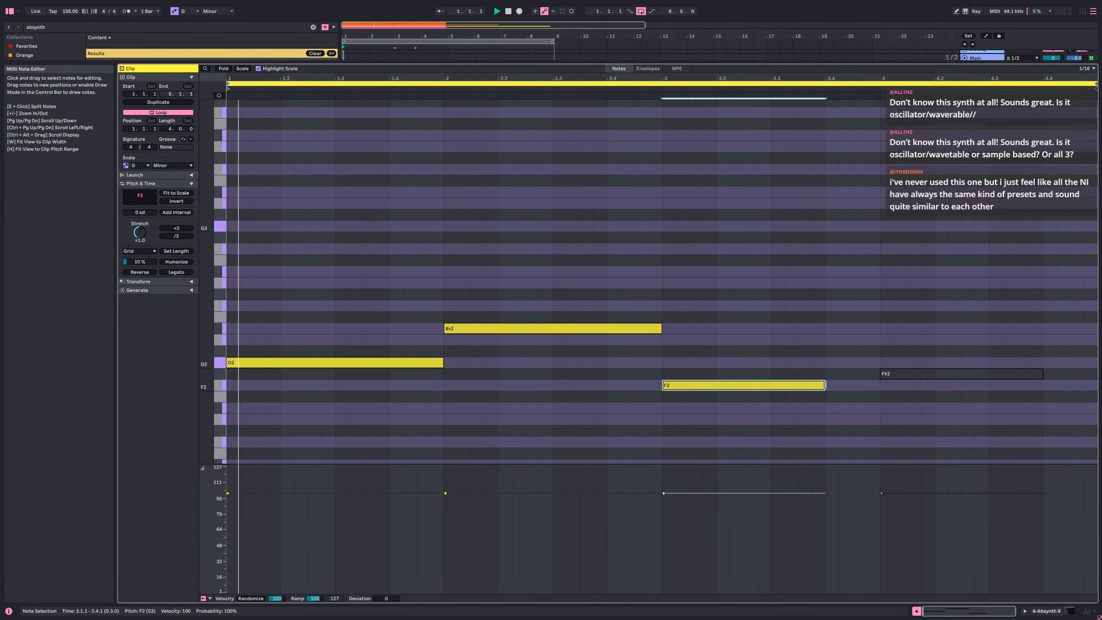
left_click_drag(824, 385, 1065, 282)
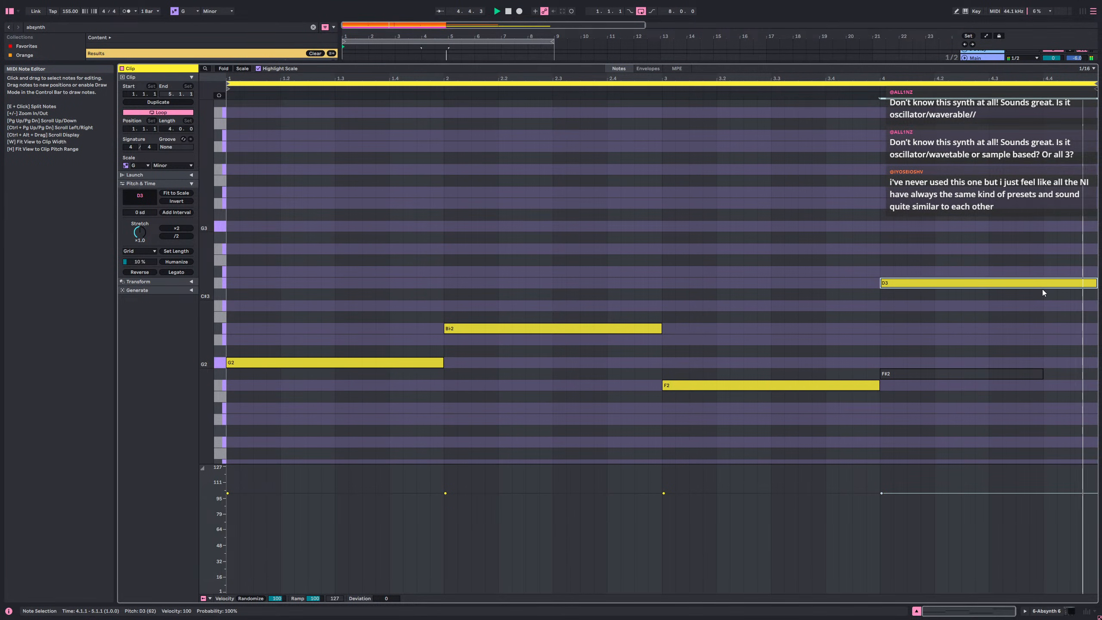
key("Up")
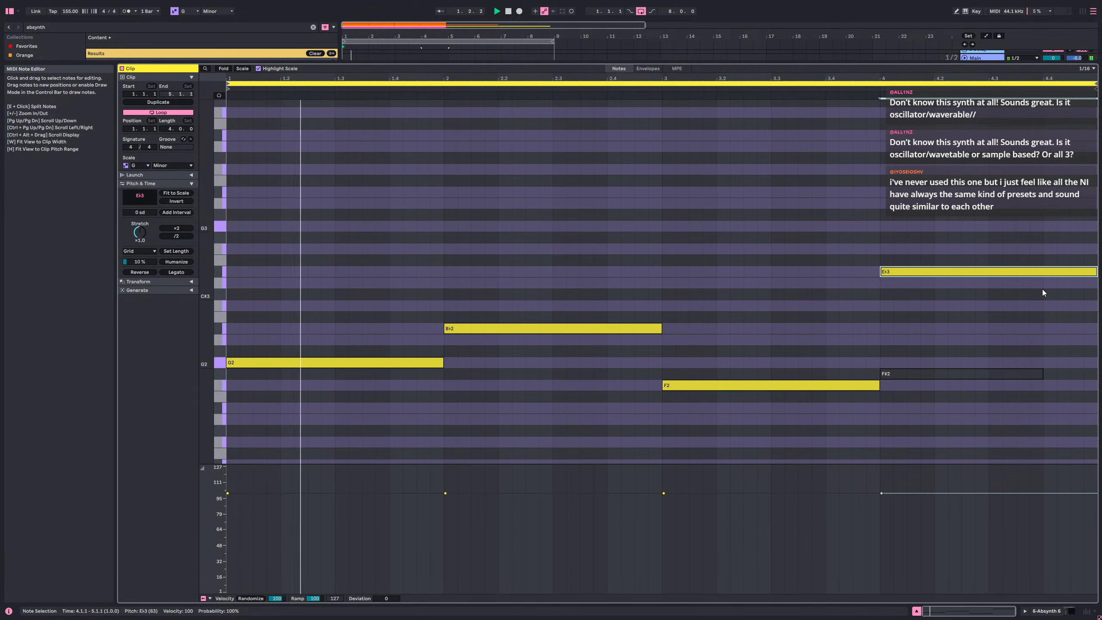
- Reopen the track 8 melody clip and shorten its loop to four bars, ending at 5.1.1
key("shift+Tab")
double_click(449, 342)
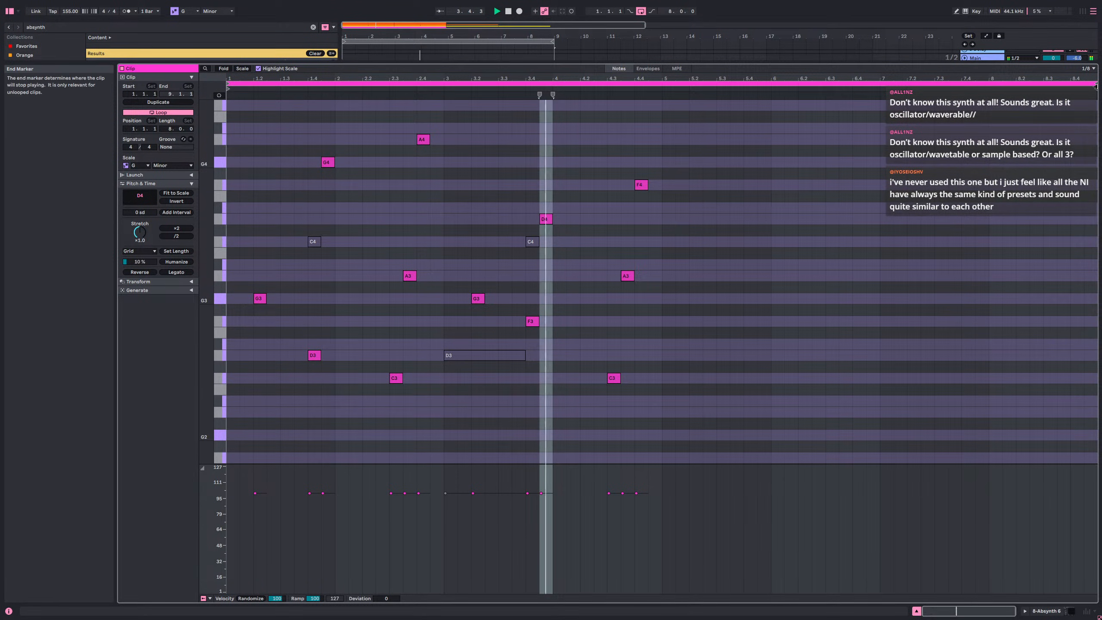
mouse_move(1096, 87)
left_mouse_down()
mouse_move(635, 87)
mouse_move(661, 87)
left_mouse_up()
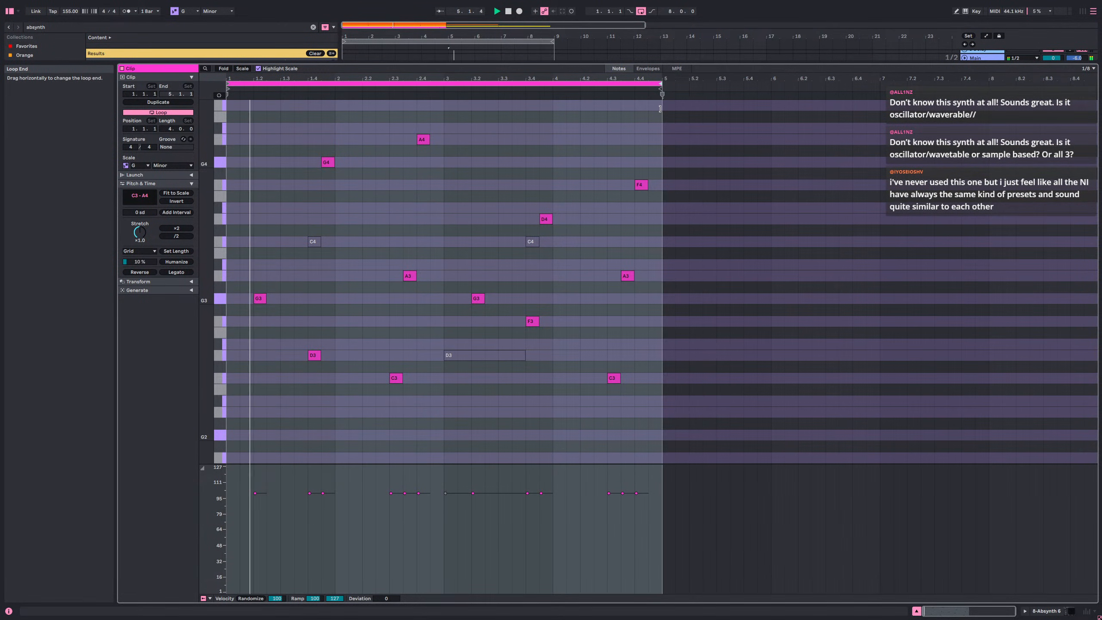
left_click(511, 172)
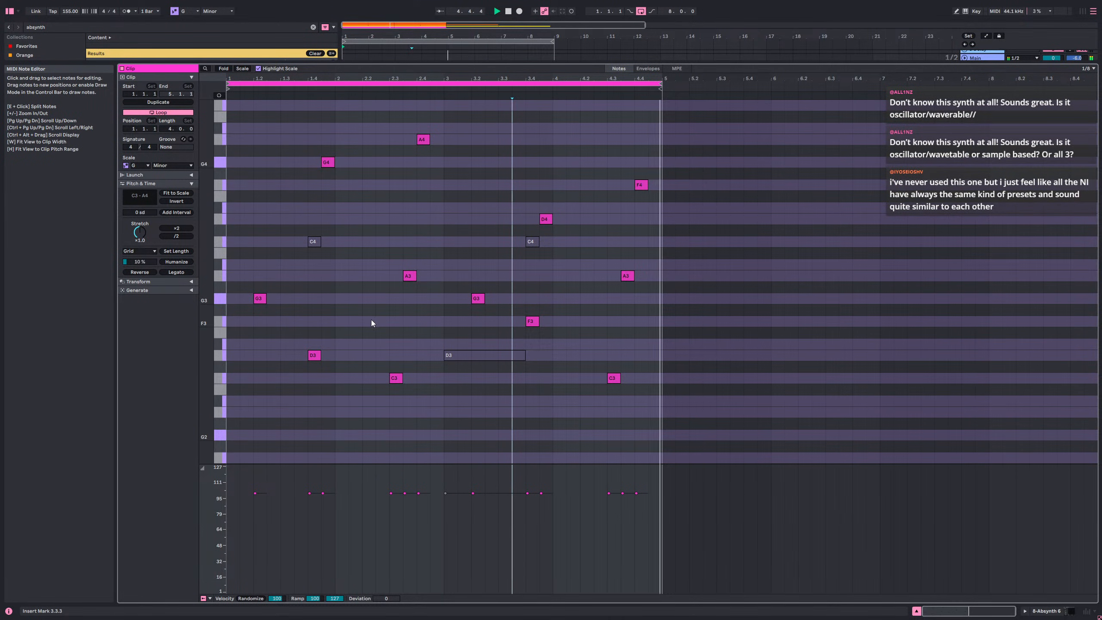
- Add a short D4 note at 2.1.1 in the melody and move it to 2.4.3
double_click(342, 321)
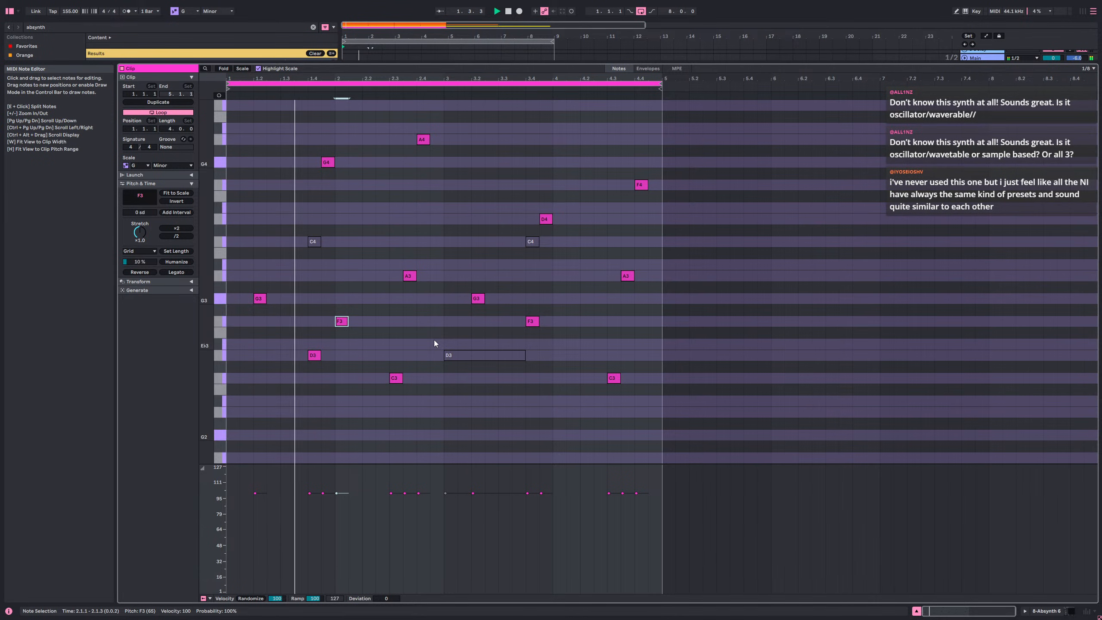
key("shift+Up")
key("Down")
key("Down")
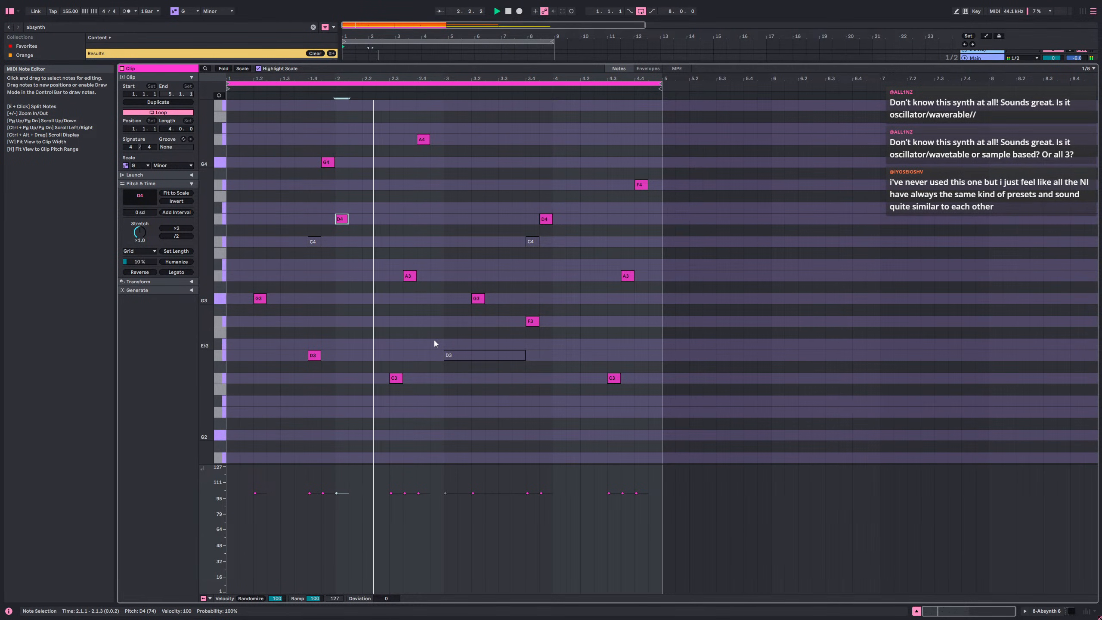
key("Right")
key("Right")
key("Right")
key("Right")
key("Right")
key("Right")
key("Right")
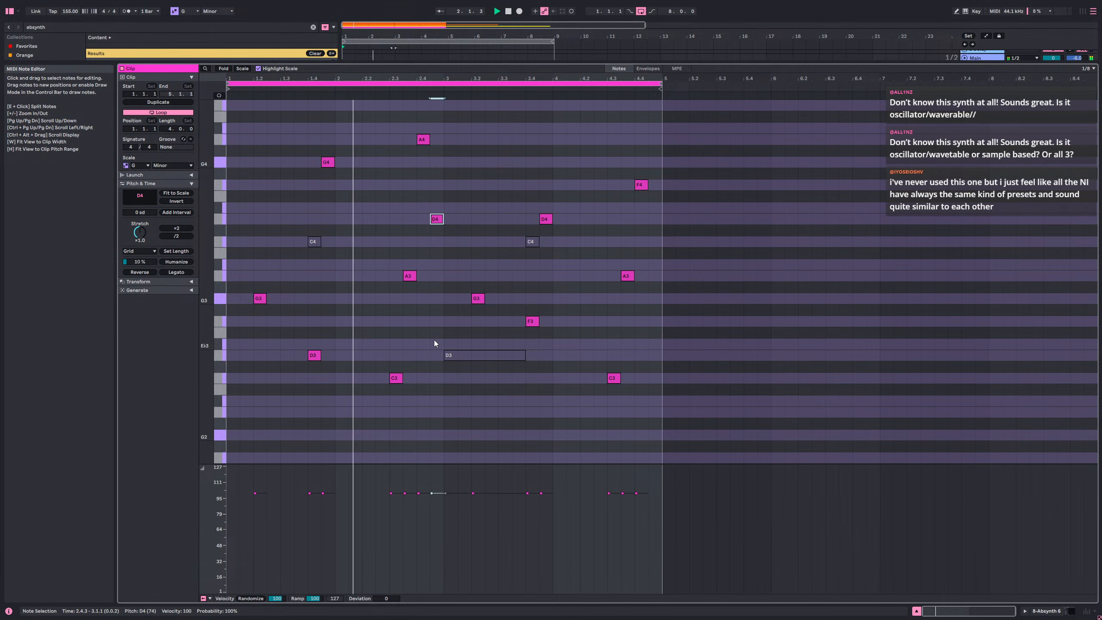
- Lower the melody note at 2.4.3 to C4 and replay the clip from the start
key("space")
key("space")
key("Down")
key("Down")
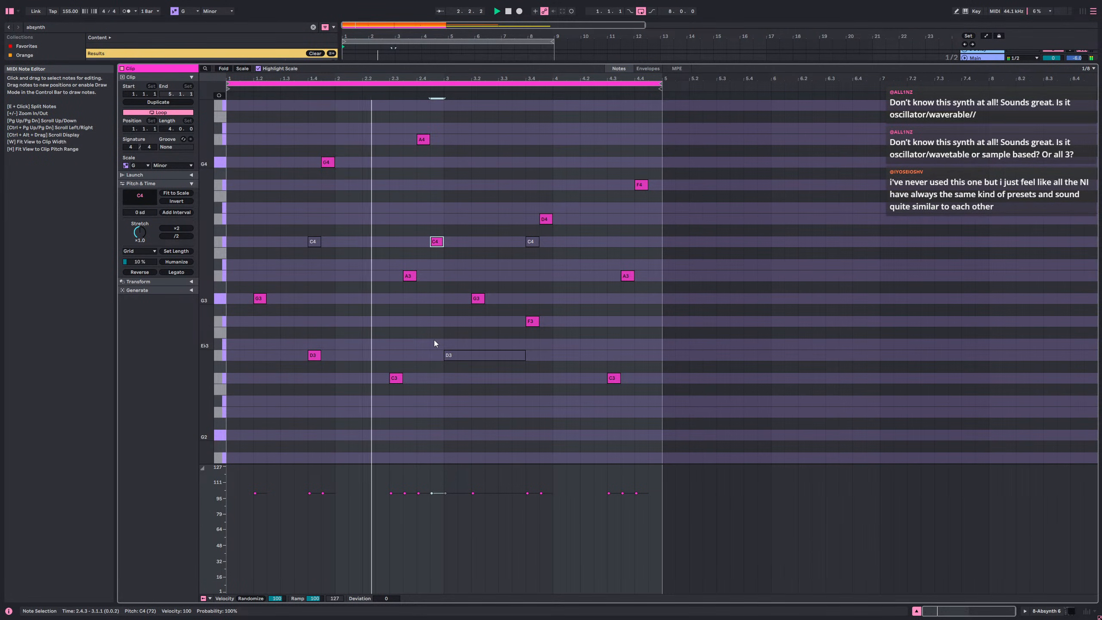
key("space")
key("space")
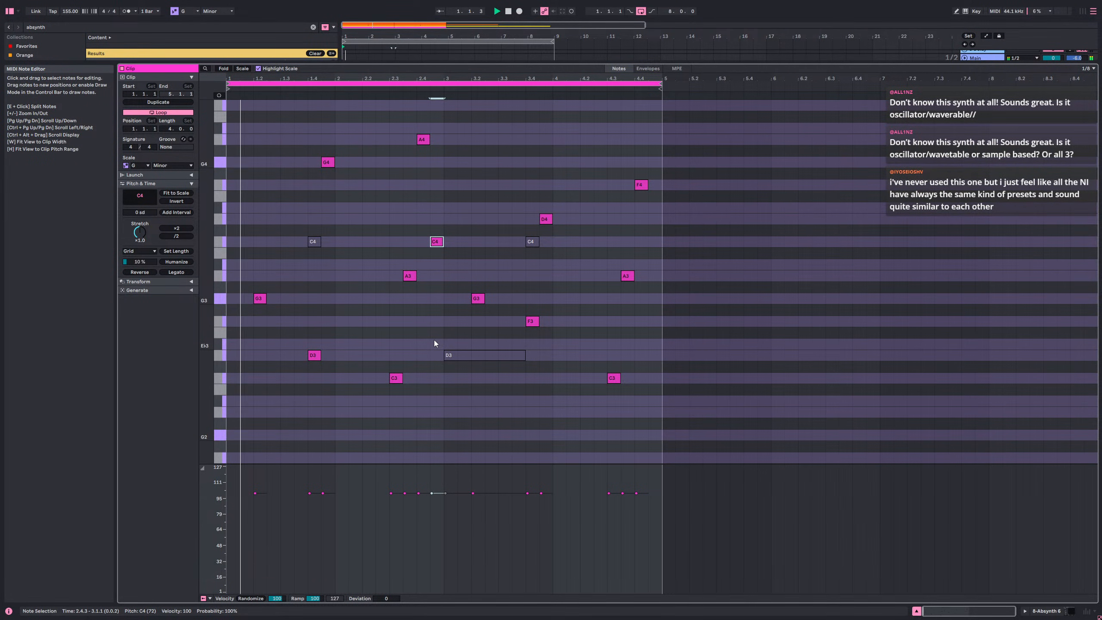
- Try the C4 melody note at 3.2.3 and move it back to 2.4.3
key("Right")
key("Right")
key("Right")
key("Right")
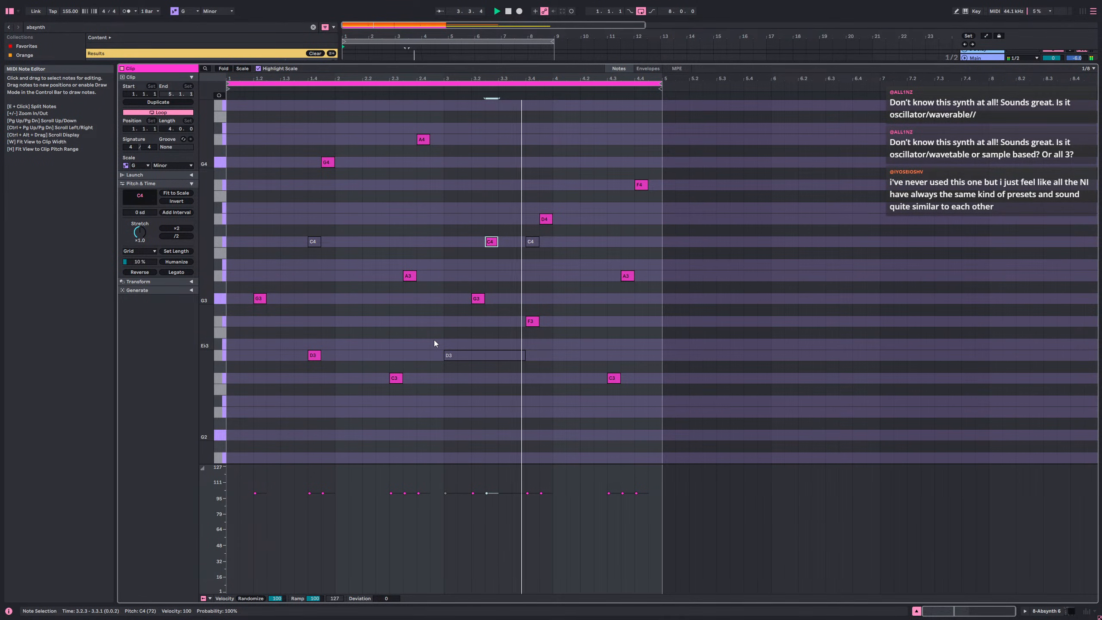
key("Left")
key("Left")
key("Left")
key("Left")
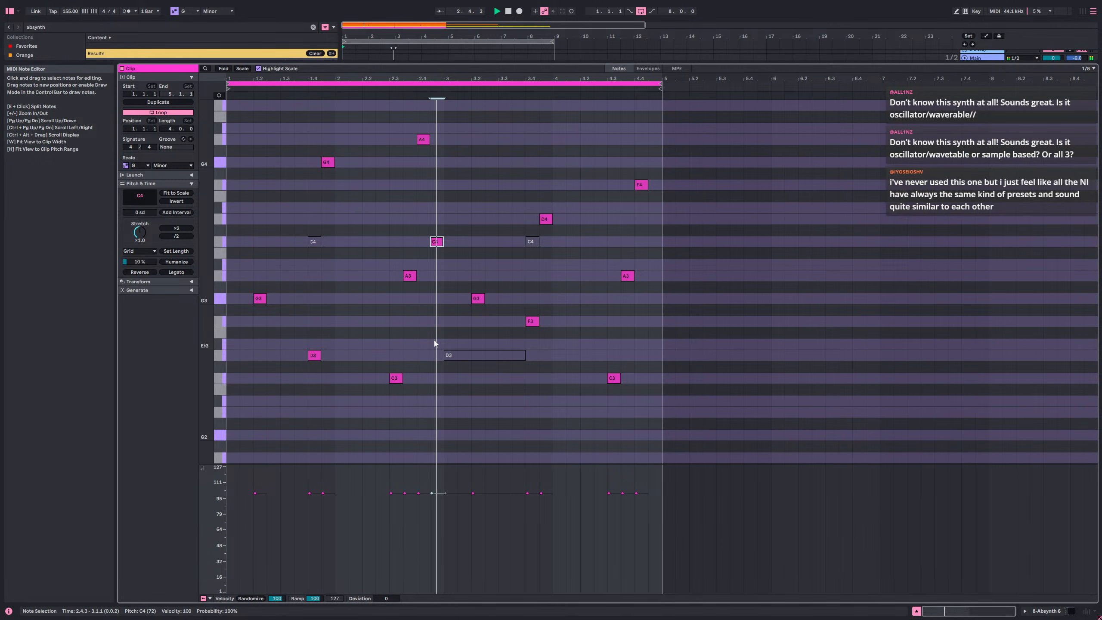
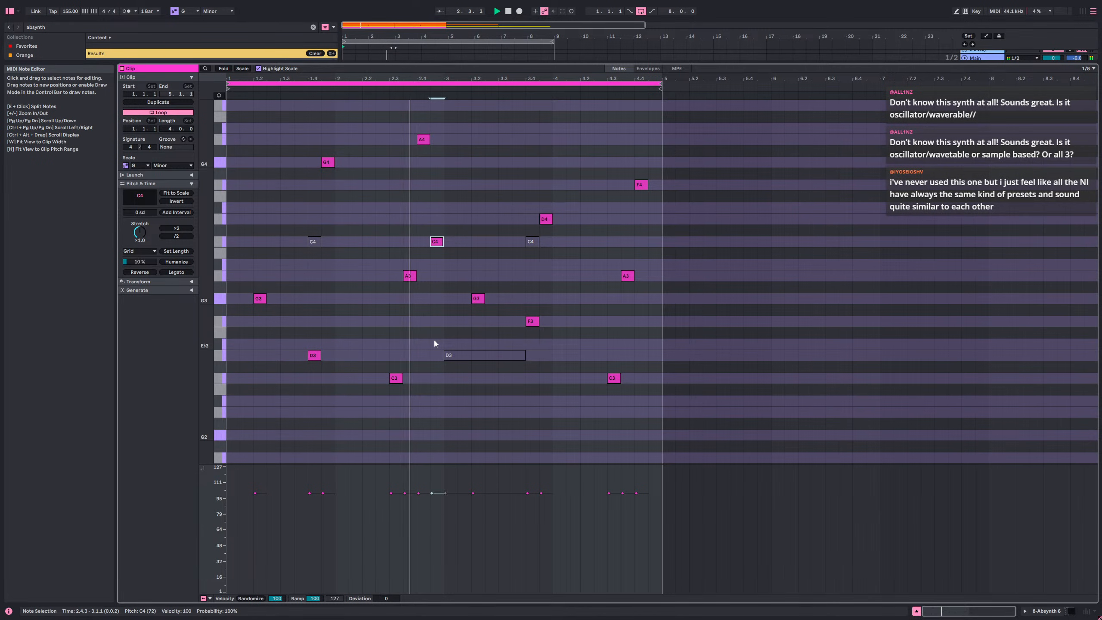
- Return to the arrangement, turn off the track solos, and add EQ Eight to track 7
key("shift+Tab")
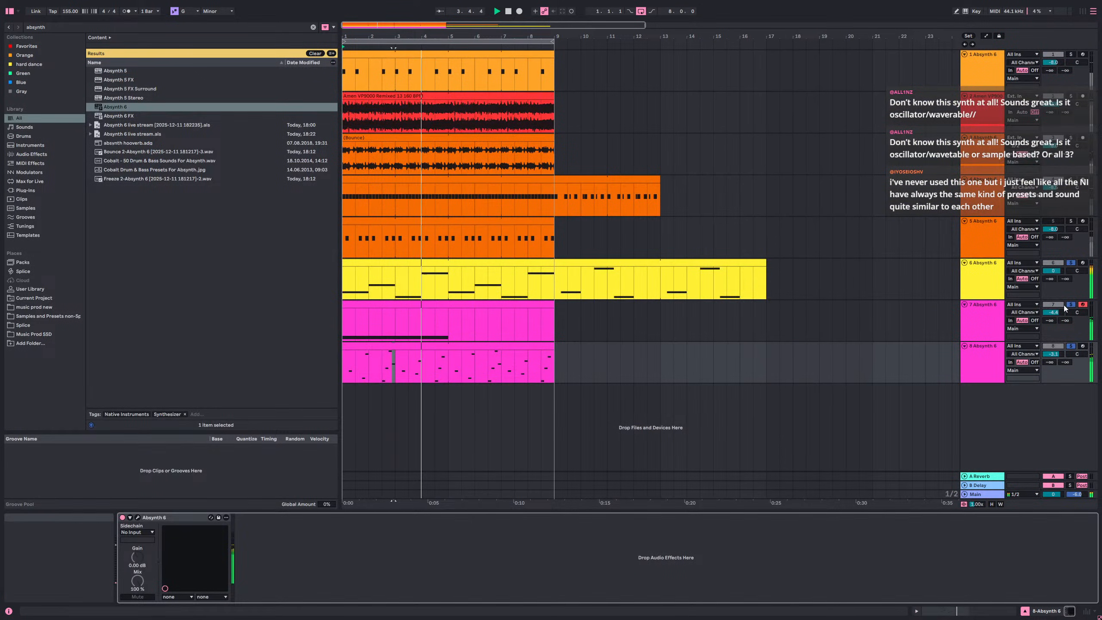
left_click(1072, 305)
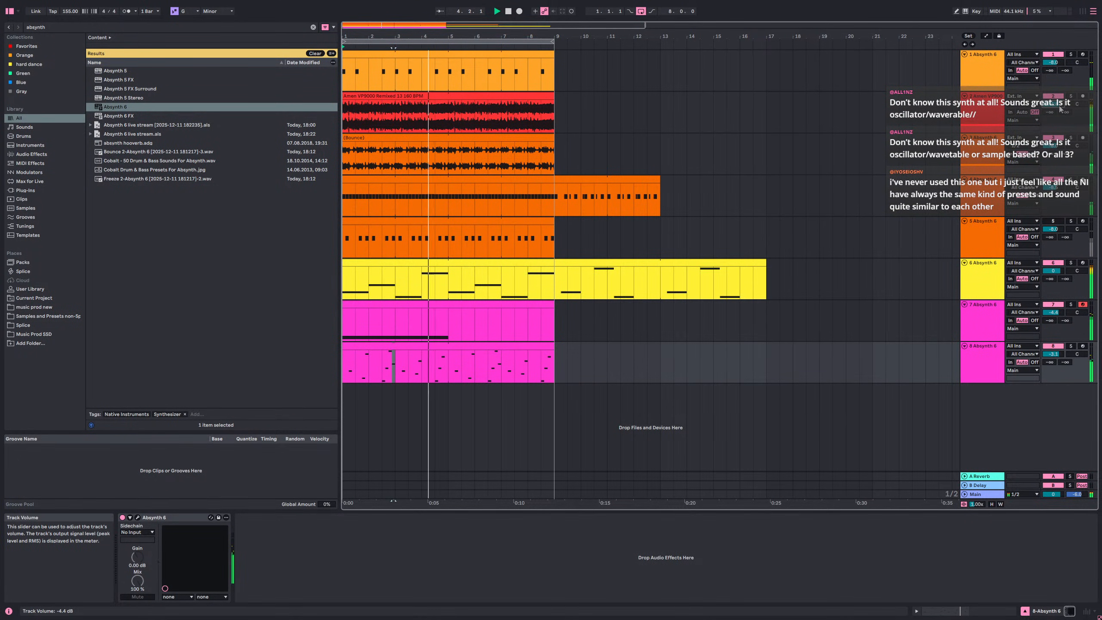
left_click(995, 316)
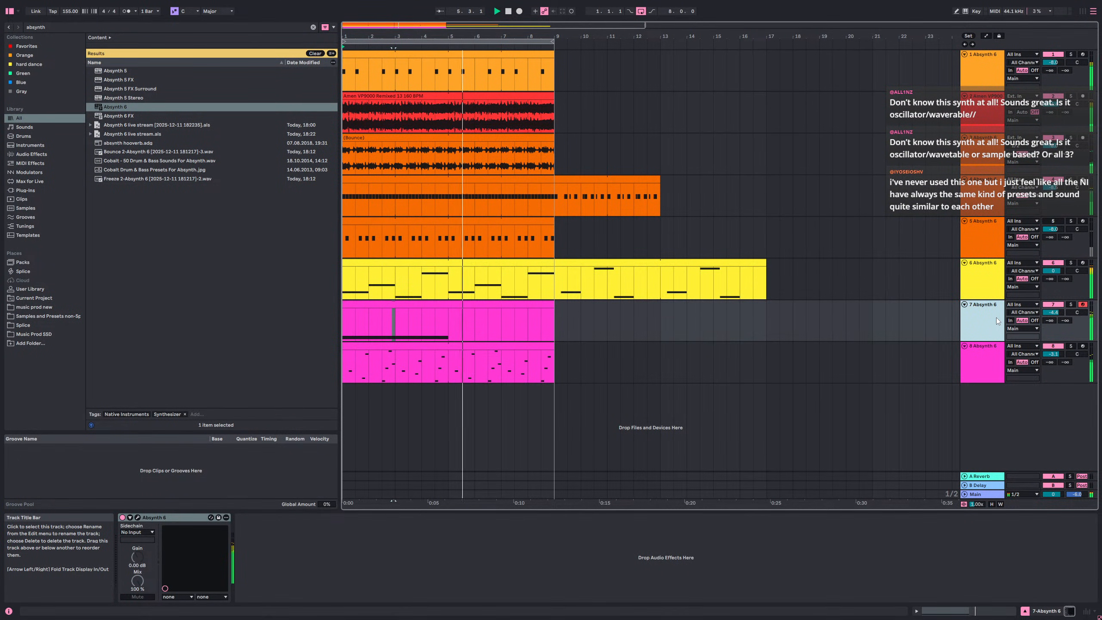
key("ctrl+f")
type("eq")
key("Down")
key("Down")
key("Return")
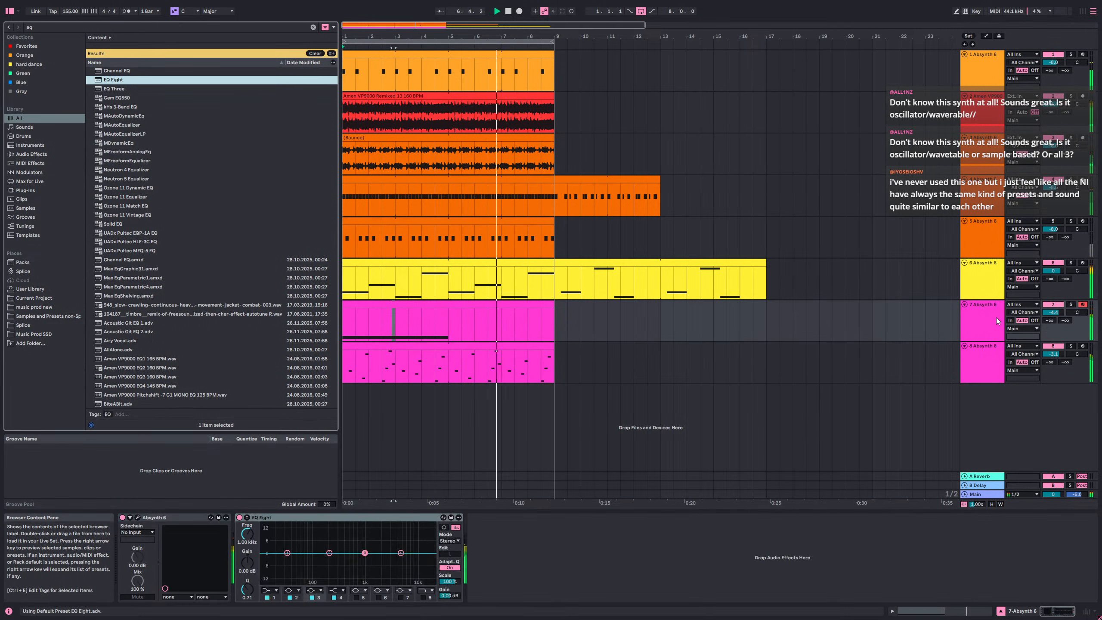
- Set EQ Eight's first band on track 7 to a low-cut filter at 391 Hz
left_click(270, 590)
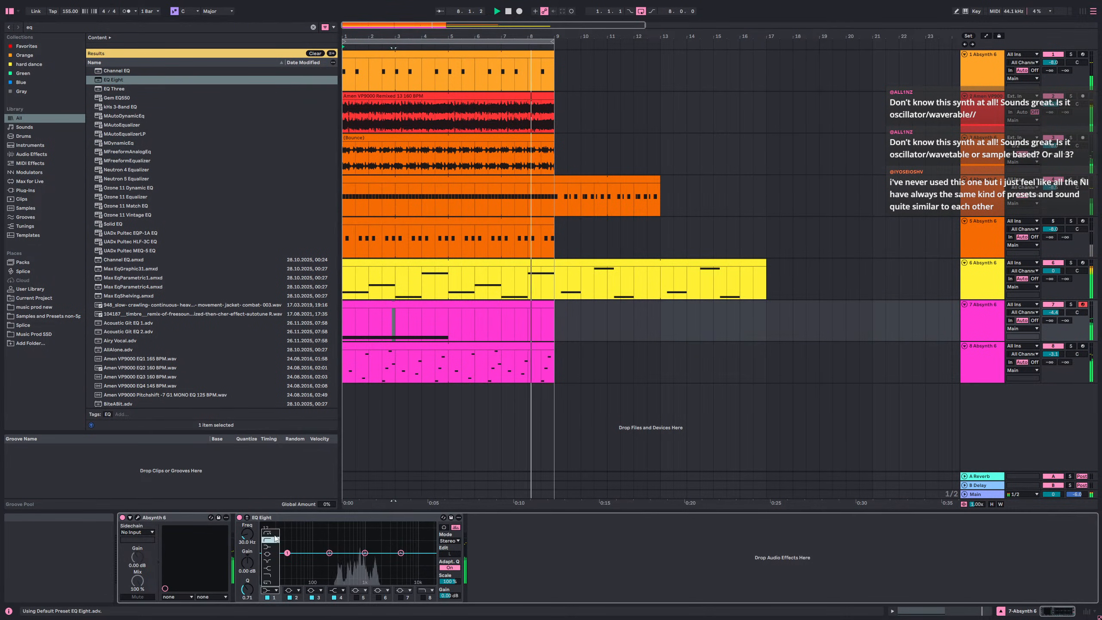
left_click(273, 540)
left_click_drag(246, 535, 246, 516)
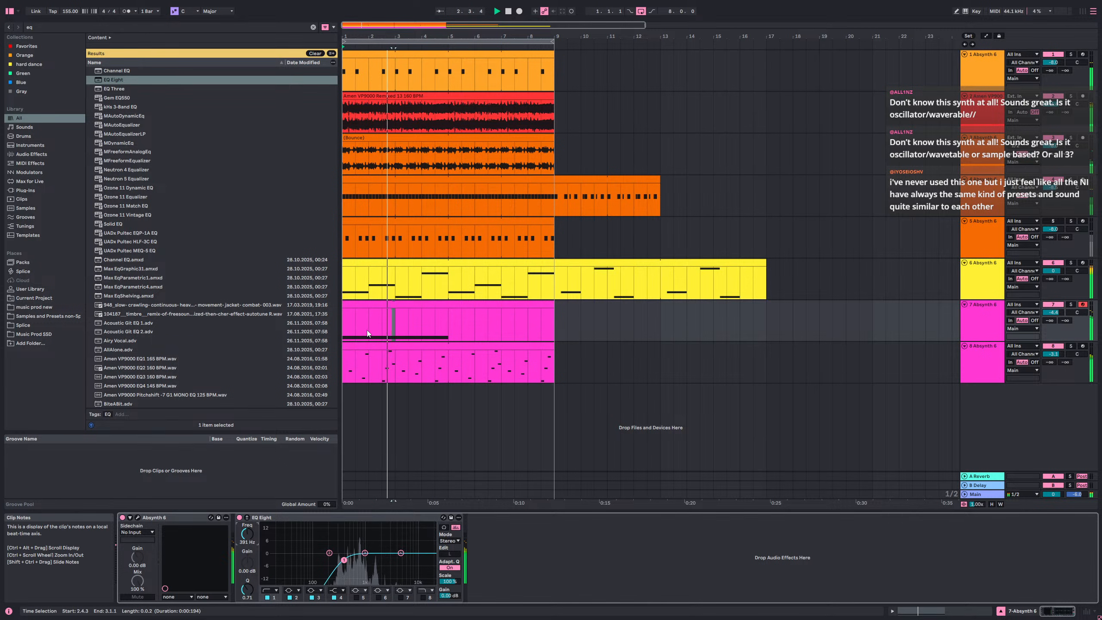
- Solo track 7 and open its Absynth 6 plug-in at the envelope settings
left_click(391, 344)
left_click(394, 309)
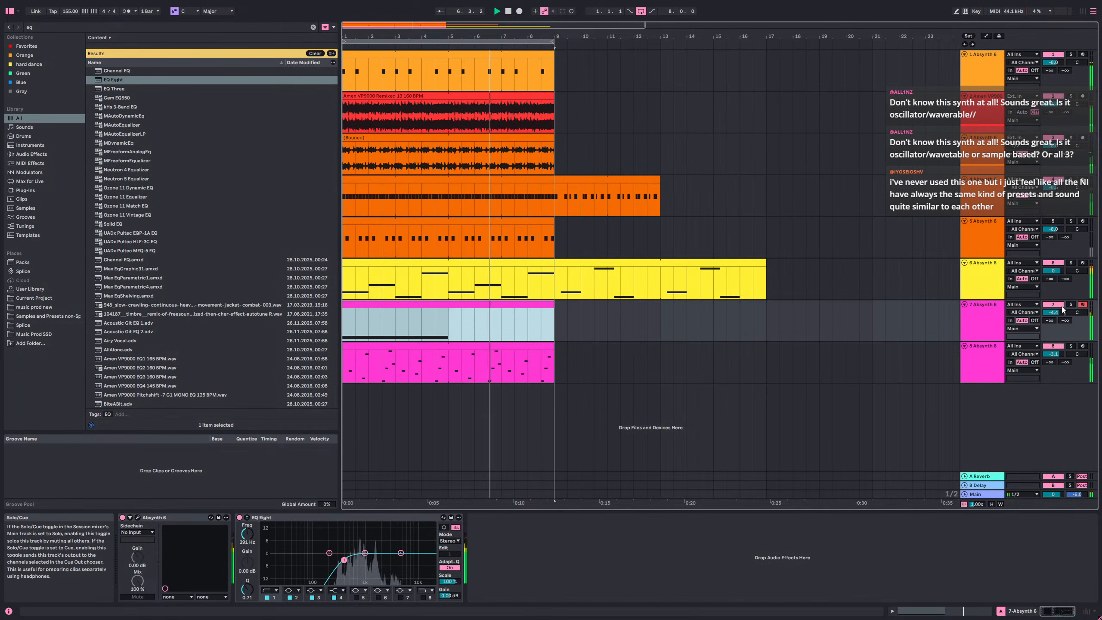
left_click(1071, 305)
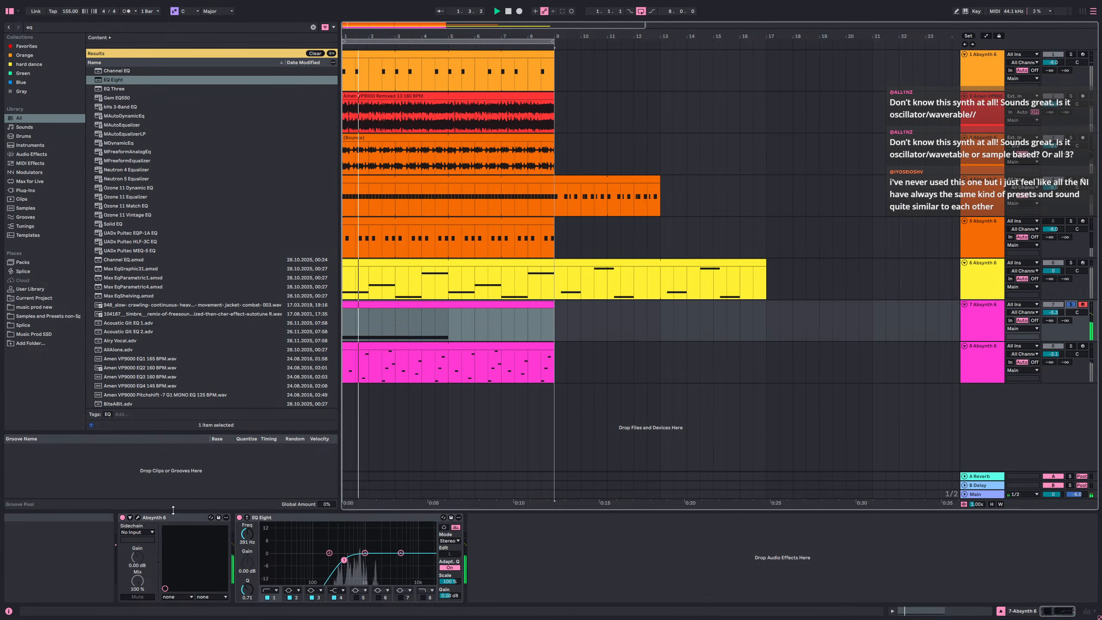
left_click(140, 519)
left_click(606, 123)
left_click(628, 123)
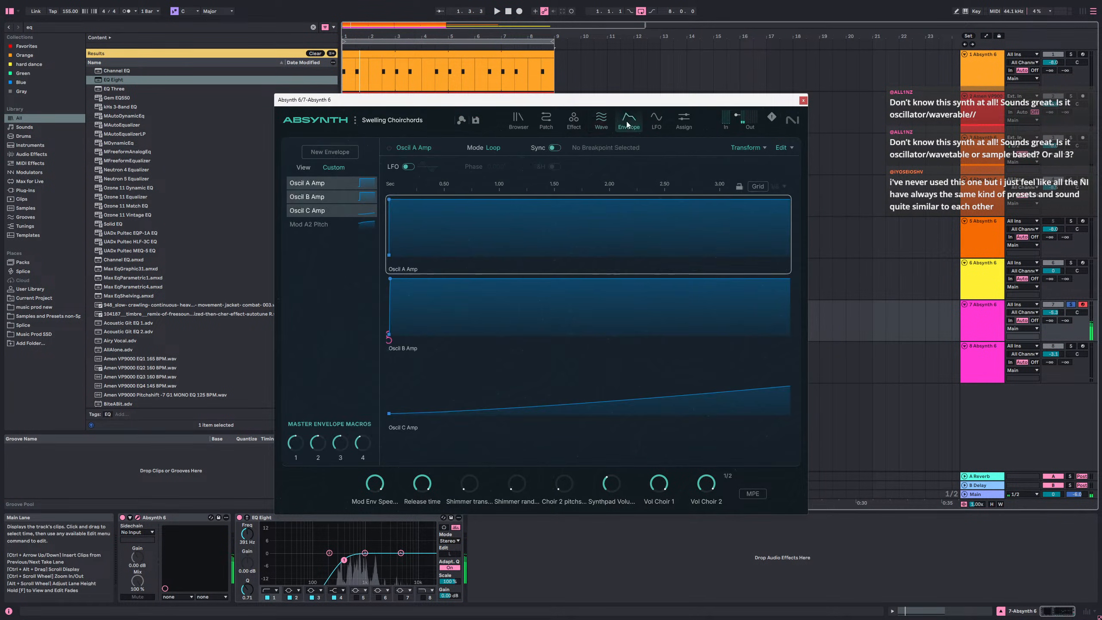
- Review Absynth 6's LFO settings, the Mod A2 Pitch envelope, and the modules and parameters offered for a new envelope
left_click(656, 121)
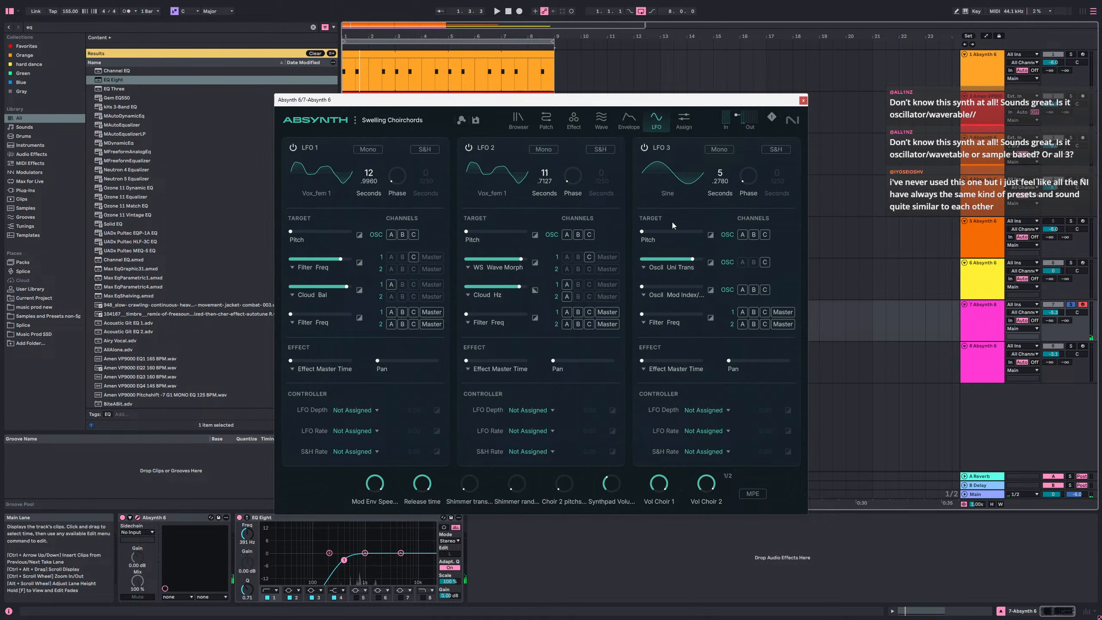
left_click(636, 120)
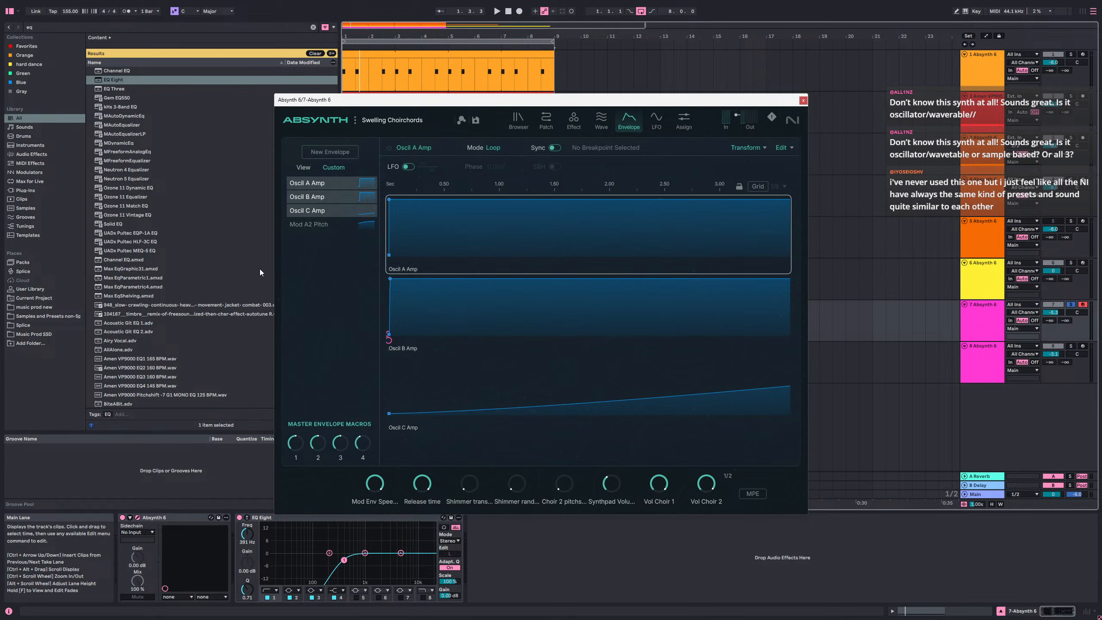
left_click(330, 224)
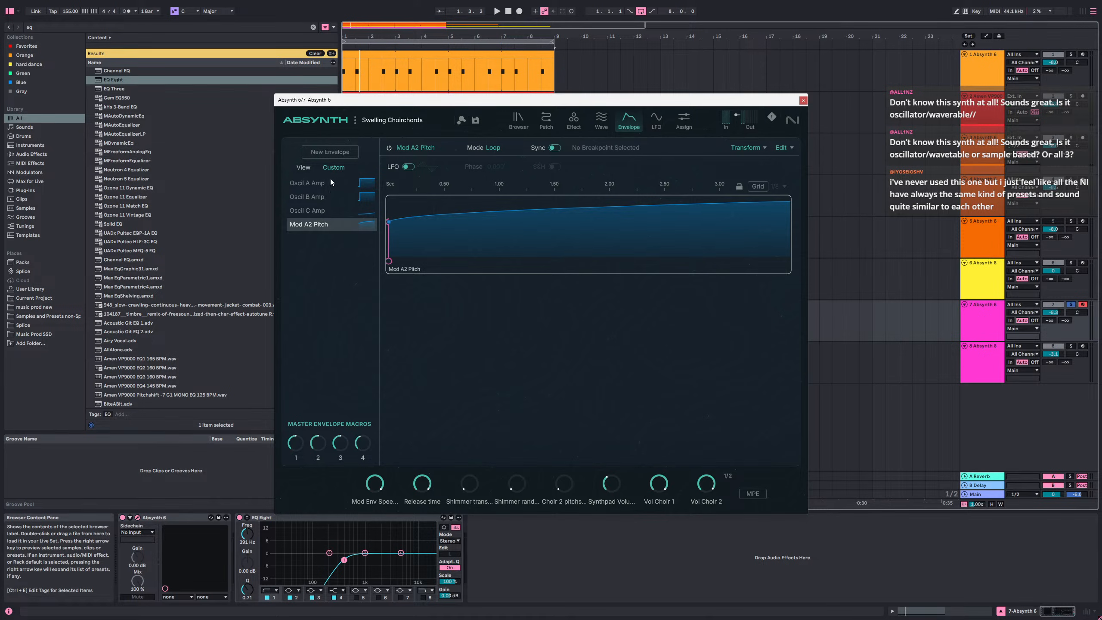
left_click(329, 152)
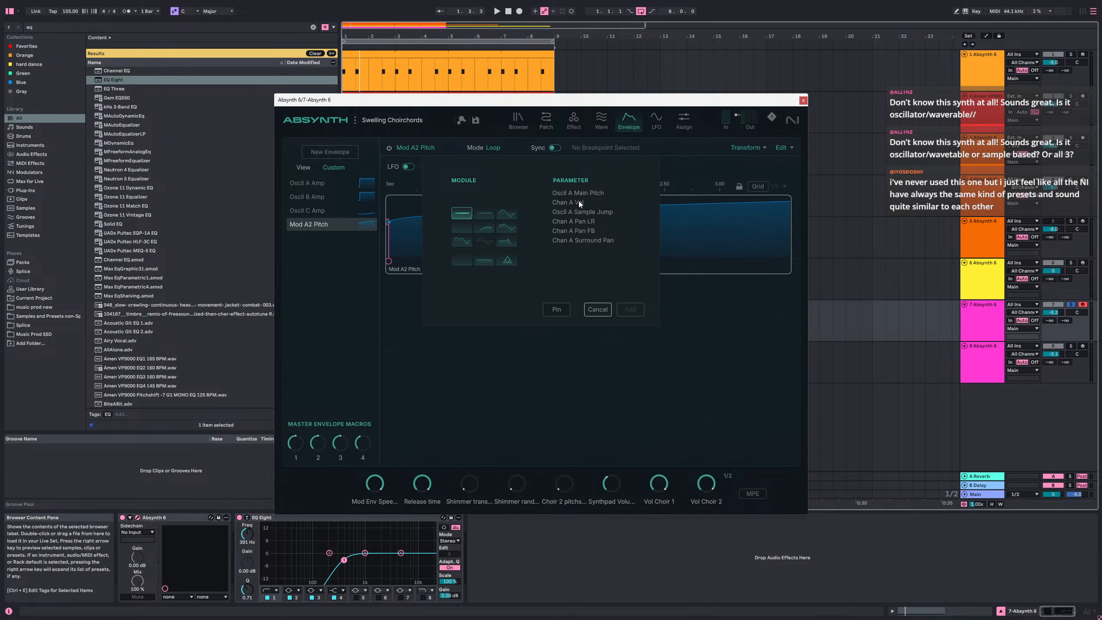
left_click(483, 227)
left_click(466, 239)
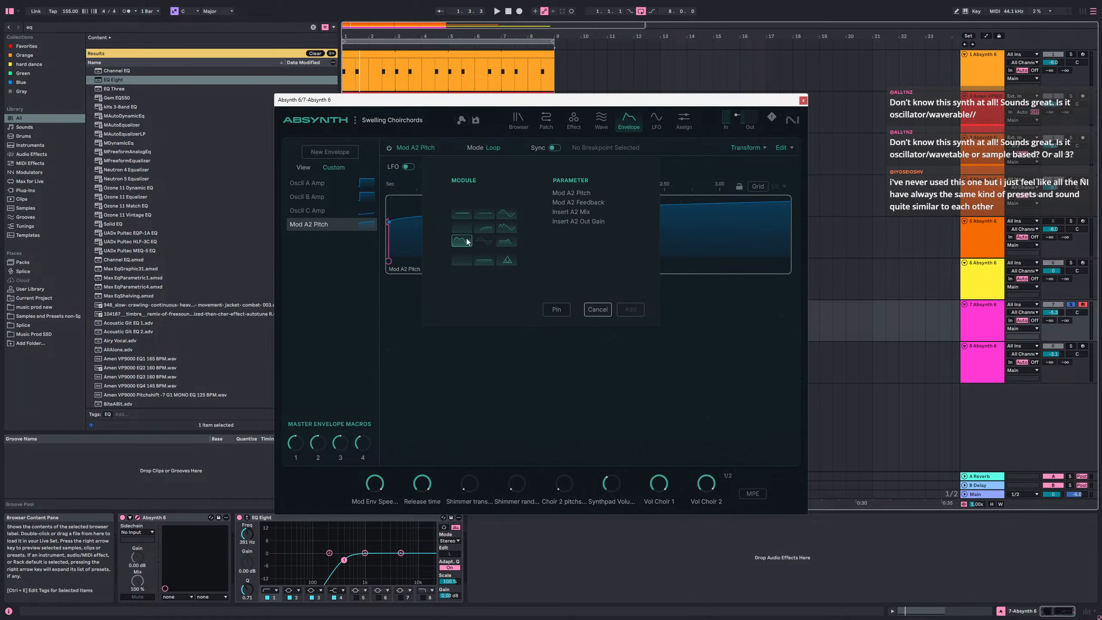
left_click(463, 260)
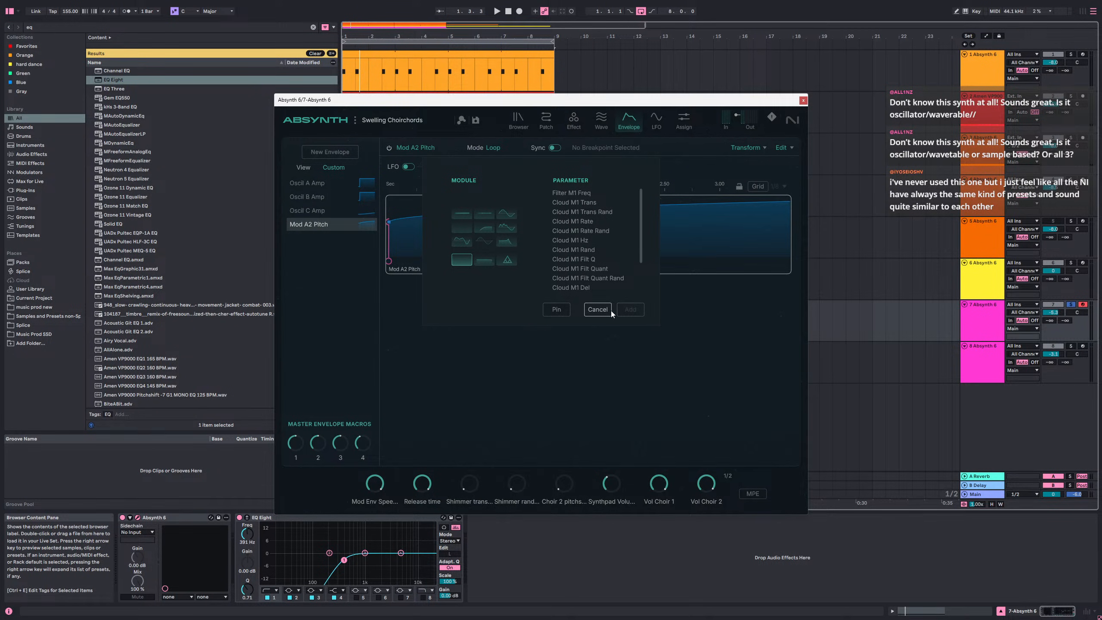
left_click(598, 309)
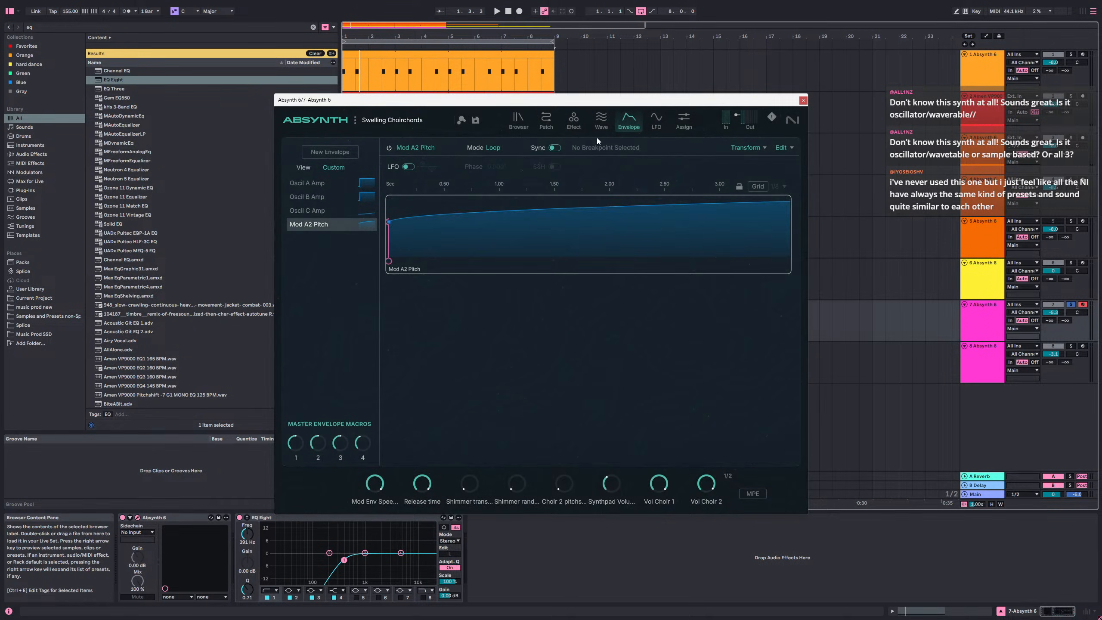
- Close Absynth 6 and add Kickstart 2 to track 7
left_click(802, 100)
key("ctrl+f")
type("kick")
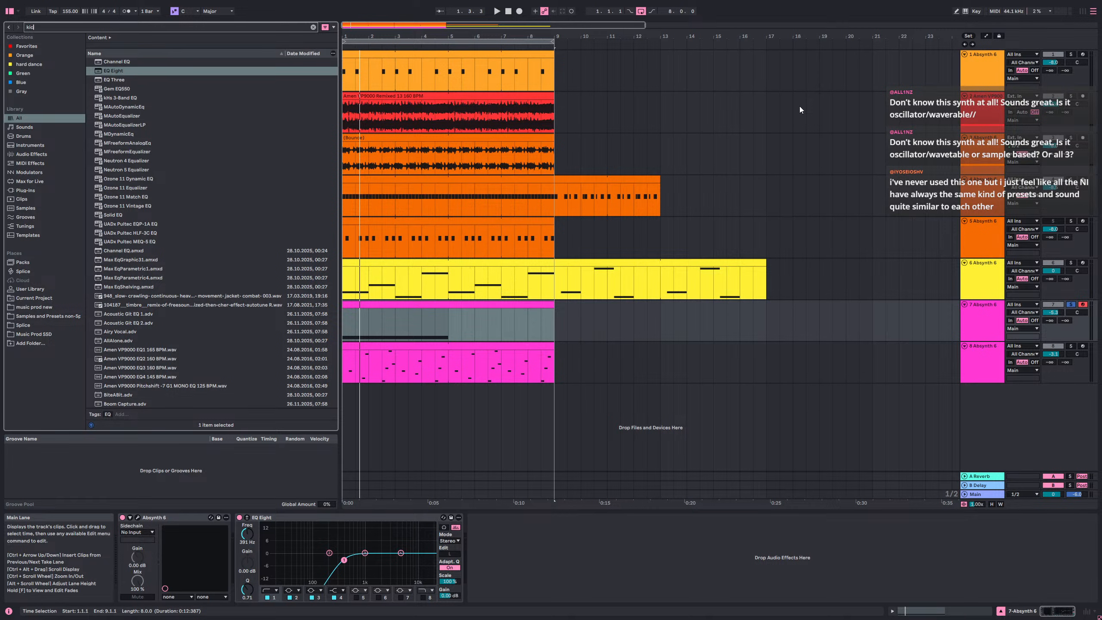
key("Down")
key("Down")
key("Down")
key("Return")
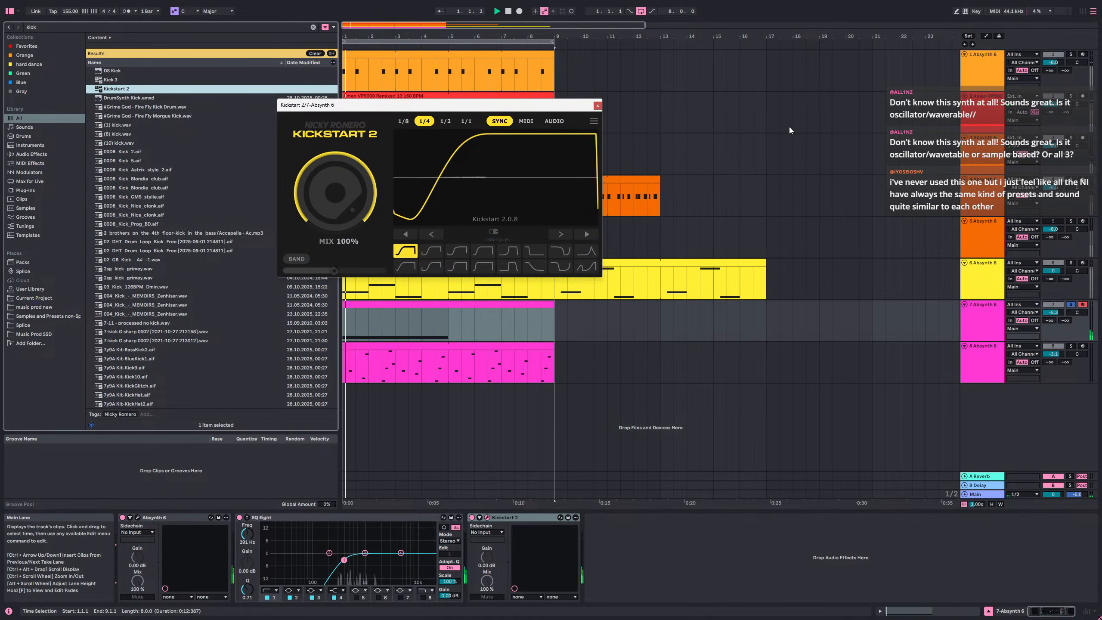
- Keep Kickstart 2 on its first ducking curve with the mix at 62%, unsolo track 7, and close the plug-in
left_click(431, 251)
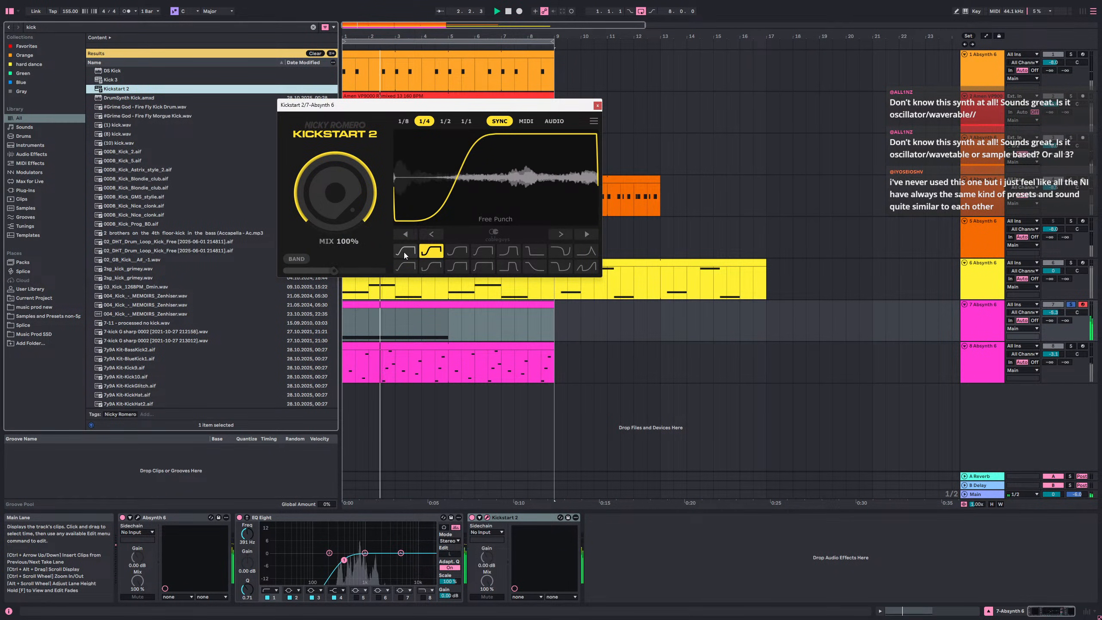
left_click(404, 255)
left_click_drag(343, 205, 343, 238)
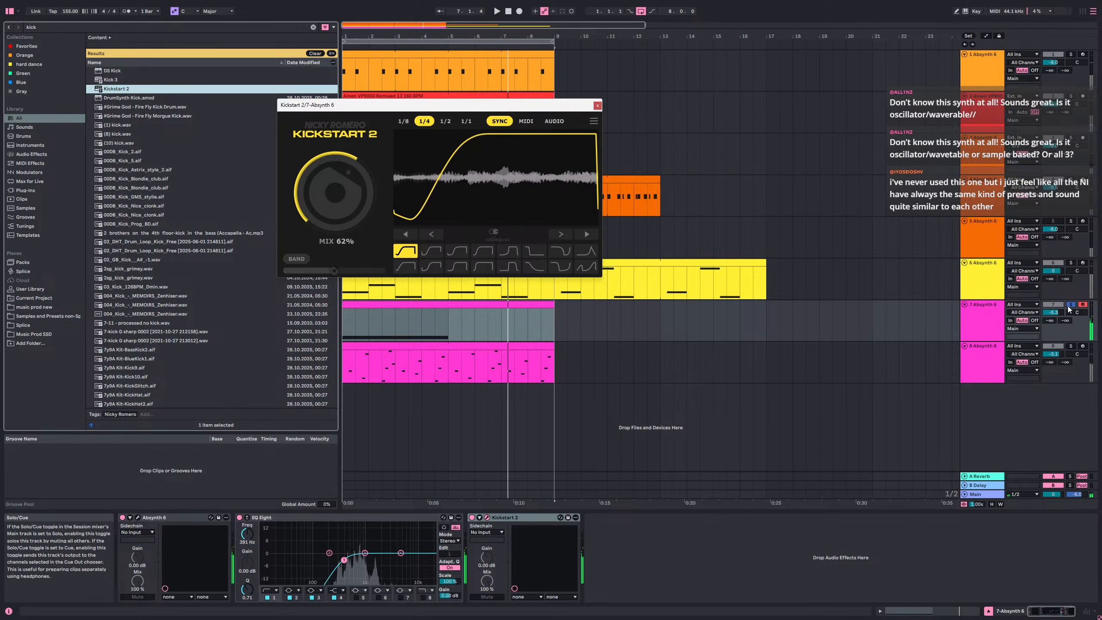
left_click(1070, 305)
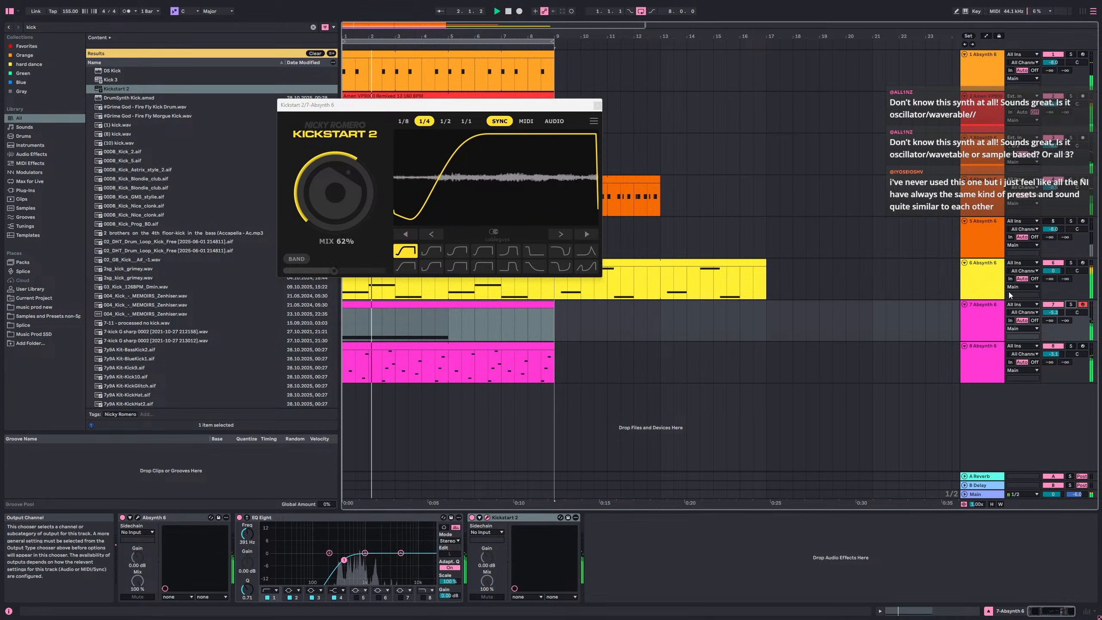
left_click(597, 105)
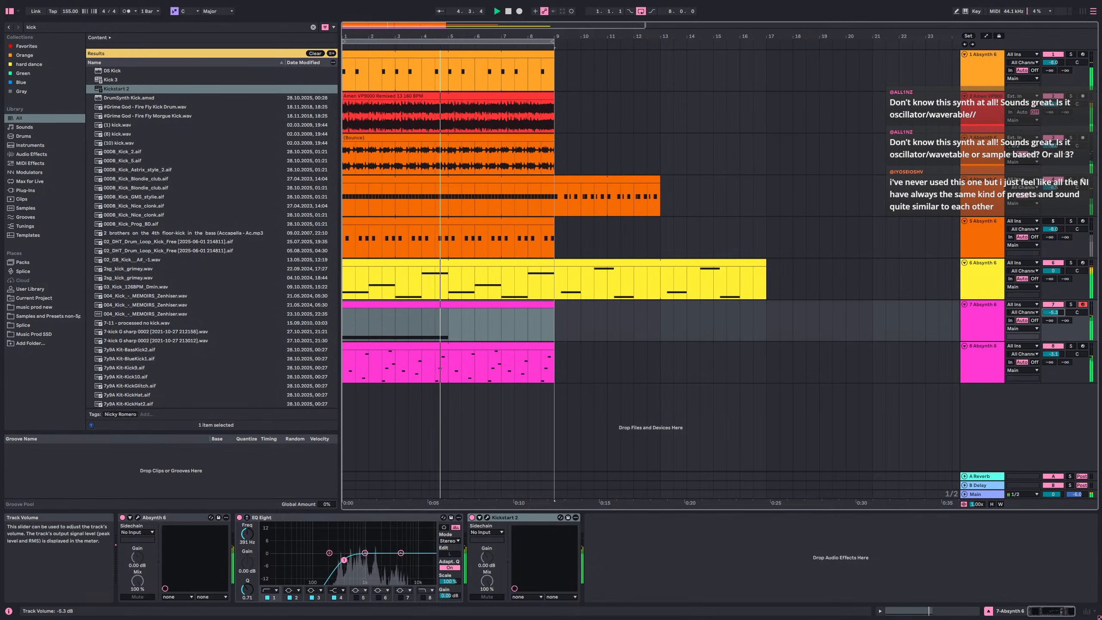
- Duplicate track 8's melody loop to eight bars and raise the G3 note at 5.2.1 to B♭3
double_click(491, 347)
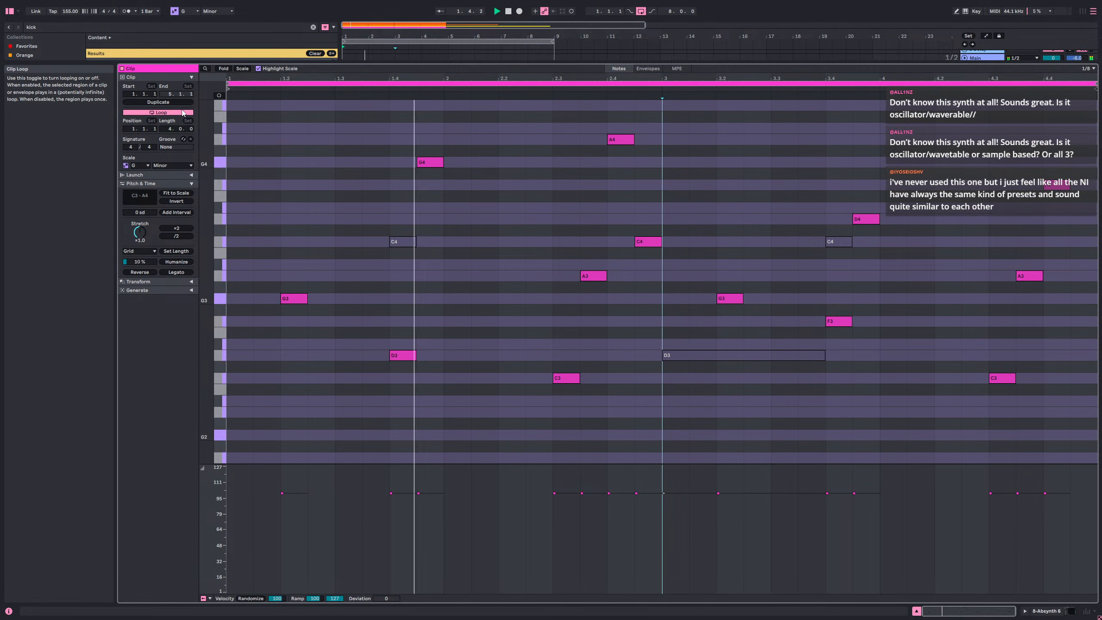
left_click(158, 102)
left_click(684, 353)
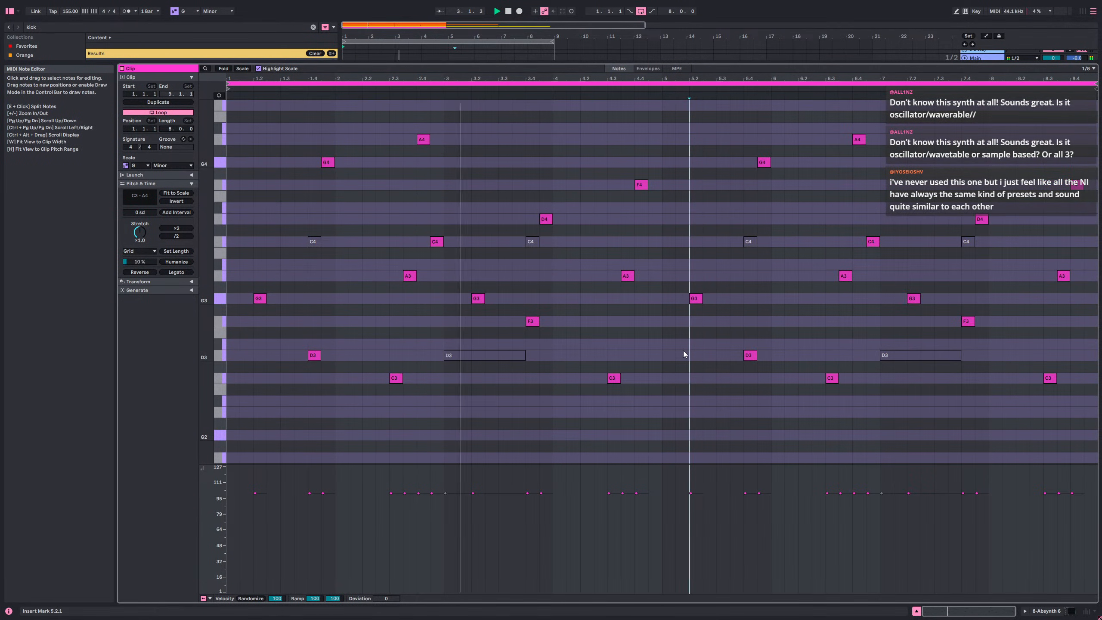
left_click(696, 299)
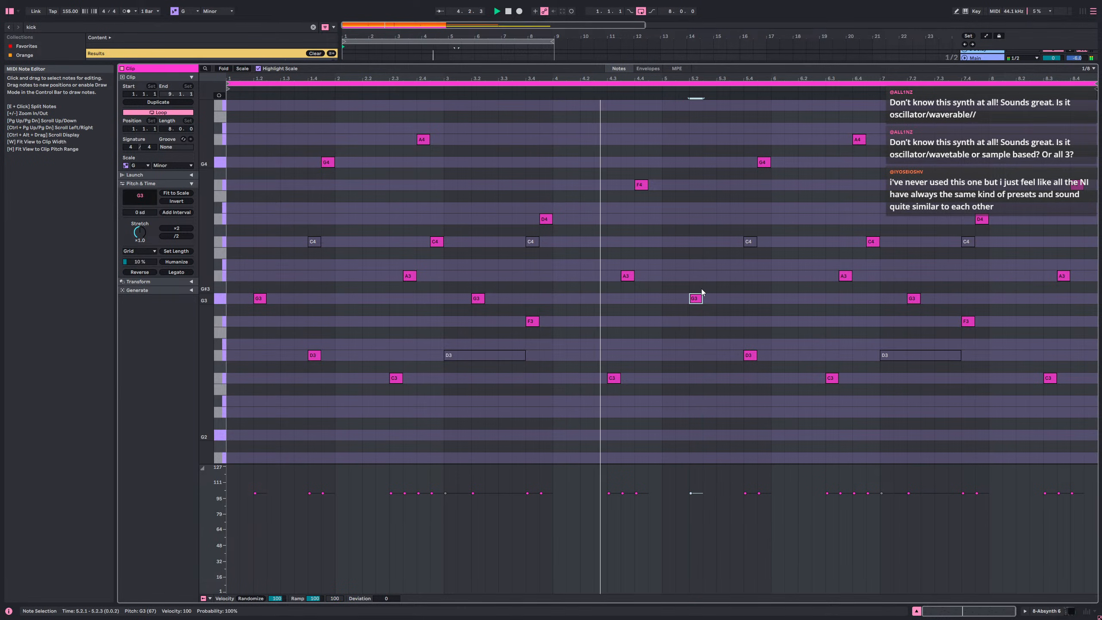
key("Up")
key("Up")
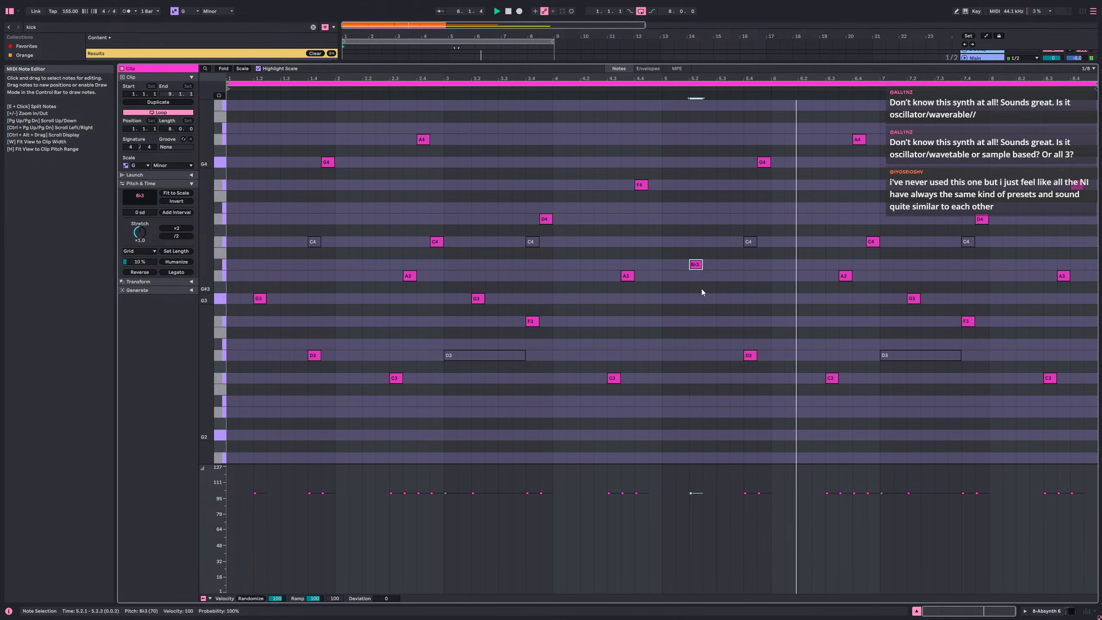
- Add melody notes B♭3 at 1.2.3 and C4 at 5.2.3, and move the note at 5.2.1 back to G3
double_click(276, 265)
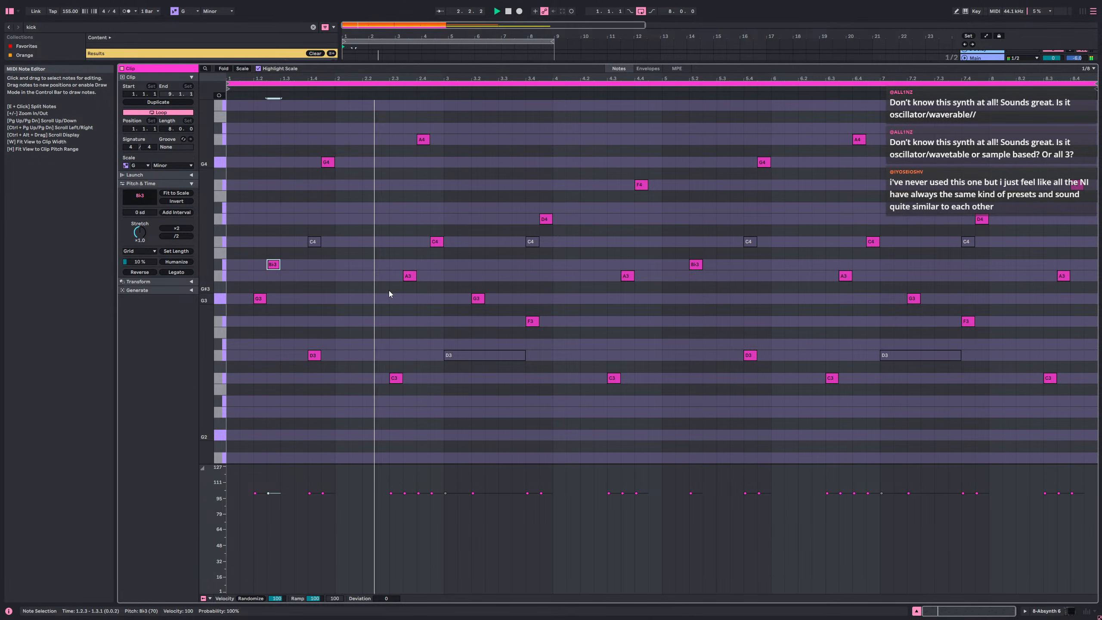
double_click(712, 242)
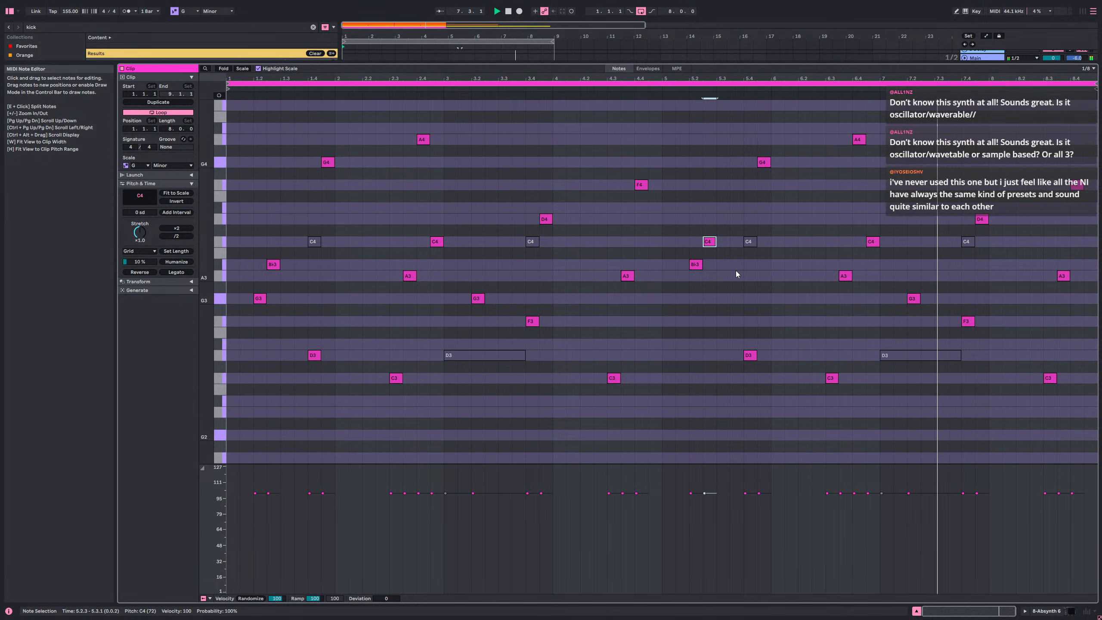
left_click_drag(696, 265, 697, 300)
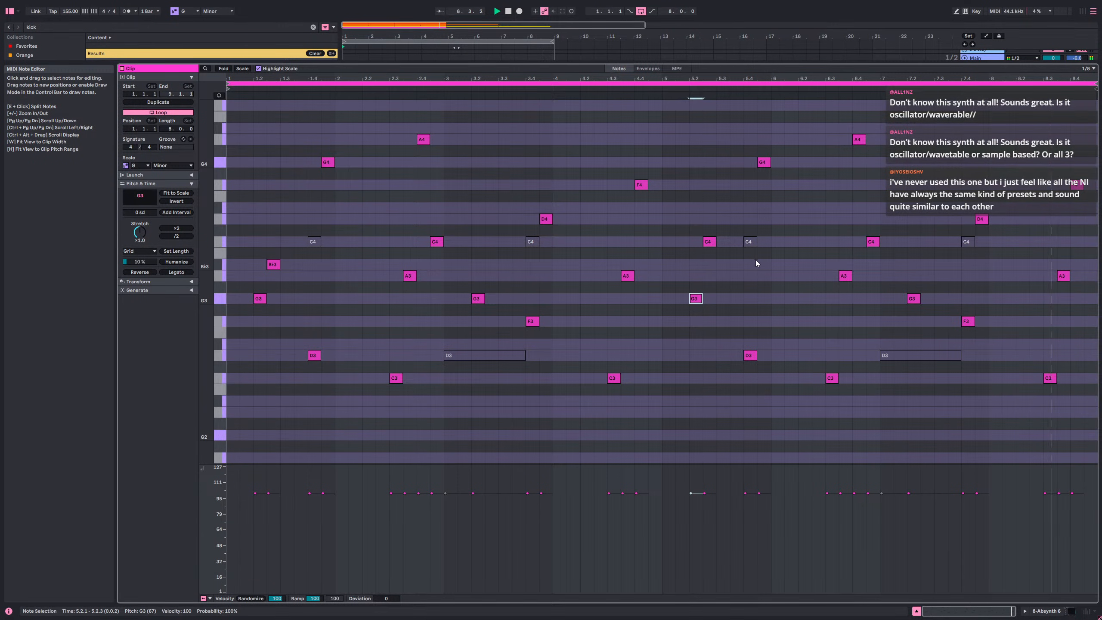
key("shift+Tab")
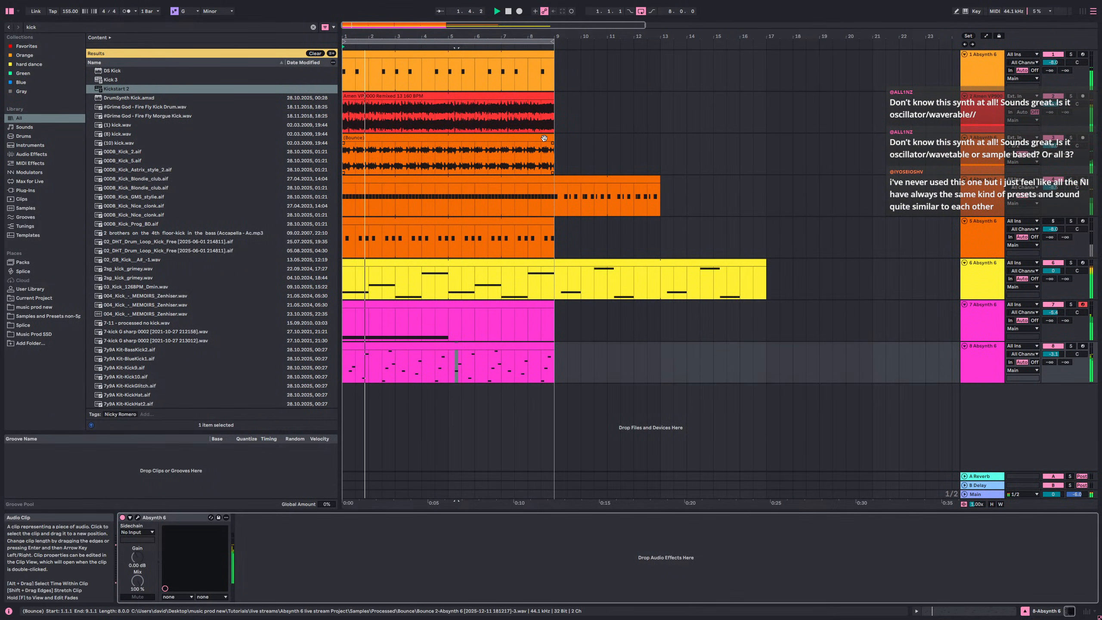
- Solo tracks 2 and 3 and add a Gate to the Amen break on track 2
left_click(548, 151)
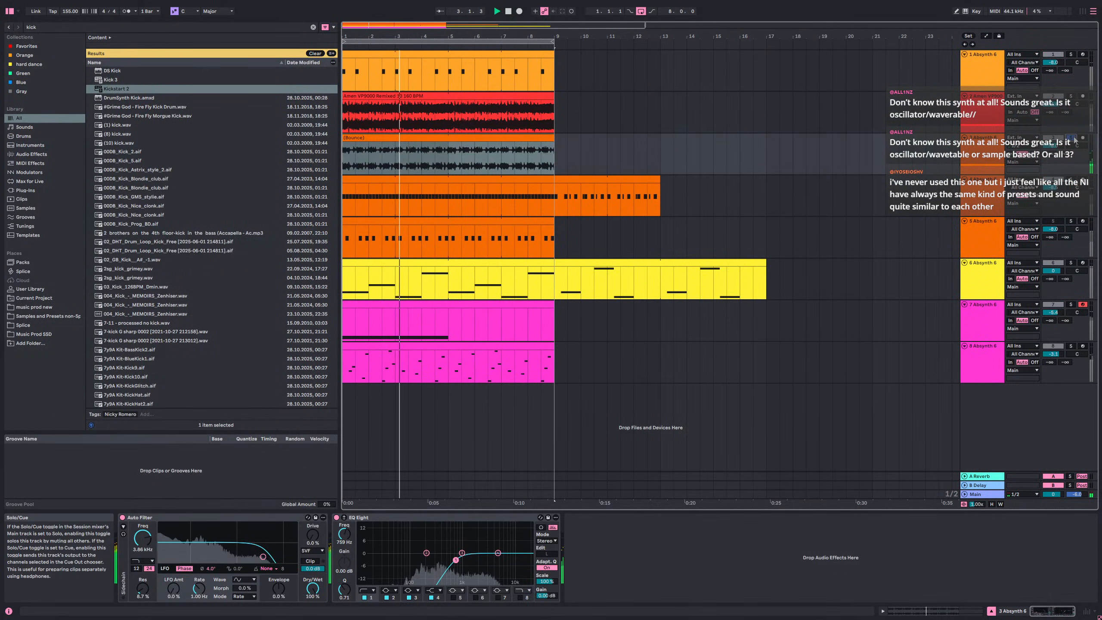
left_click(1068, 99)
left_click(985, 150)
left_click(986, 131)
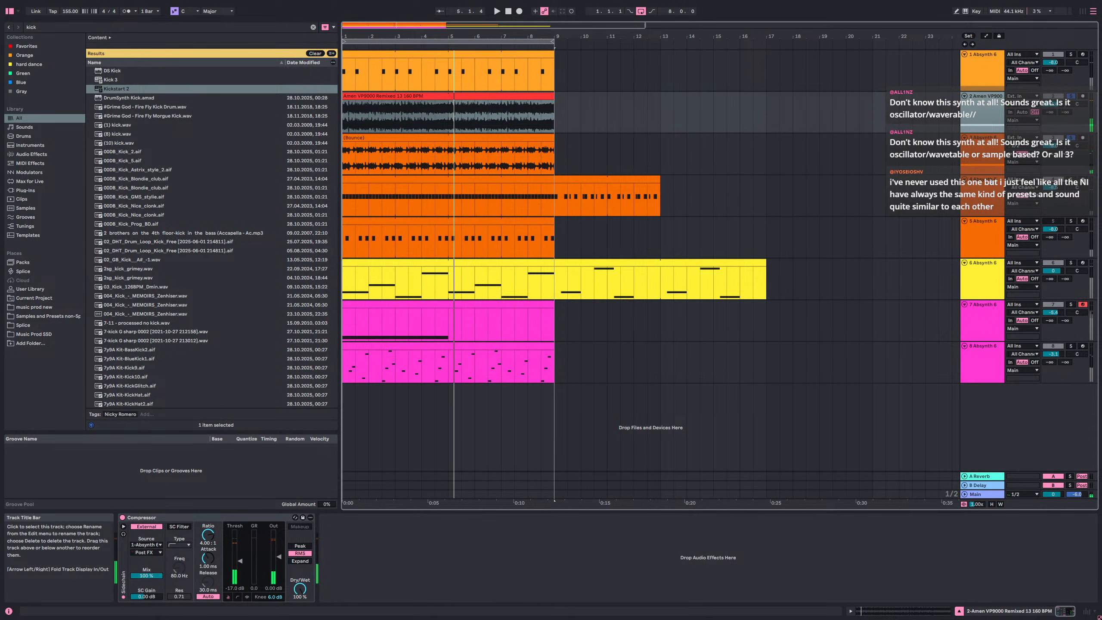
key("ctrl+f")
type("gate")
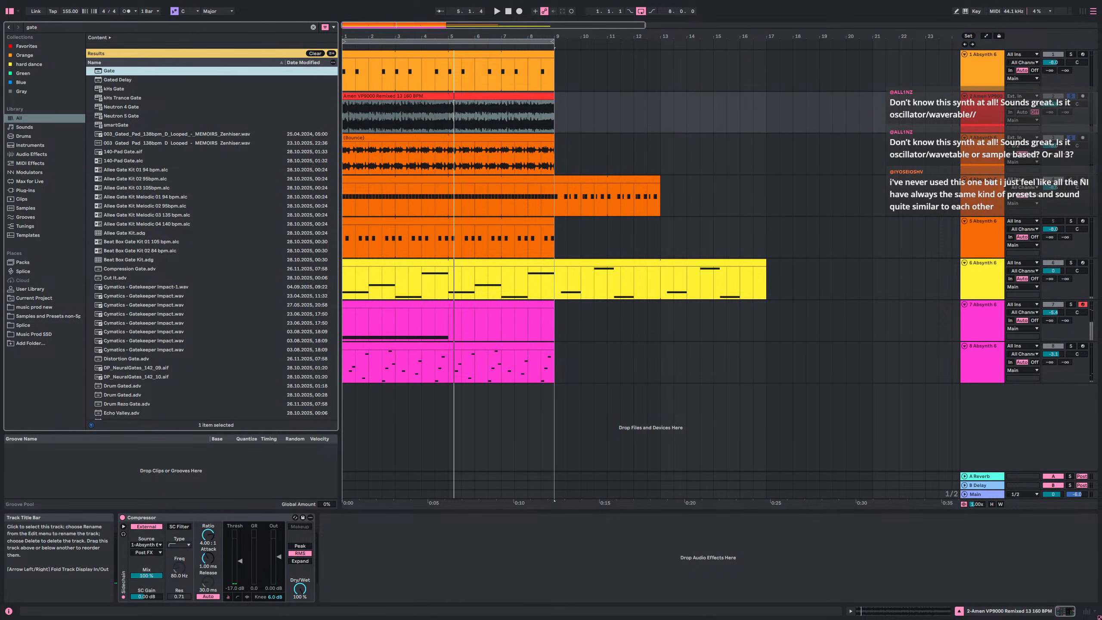
key("Return")
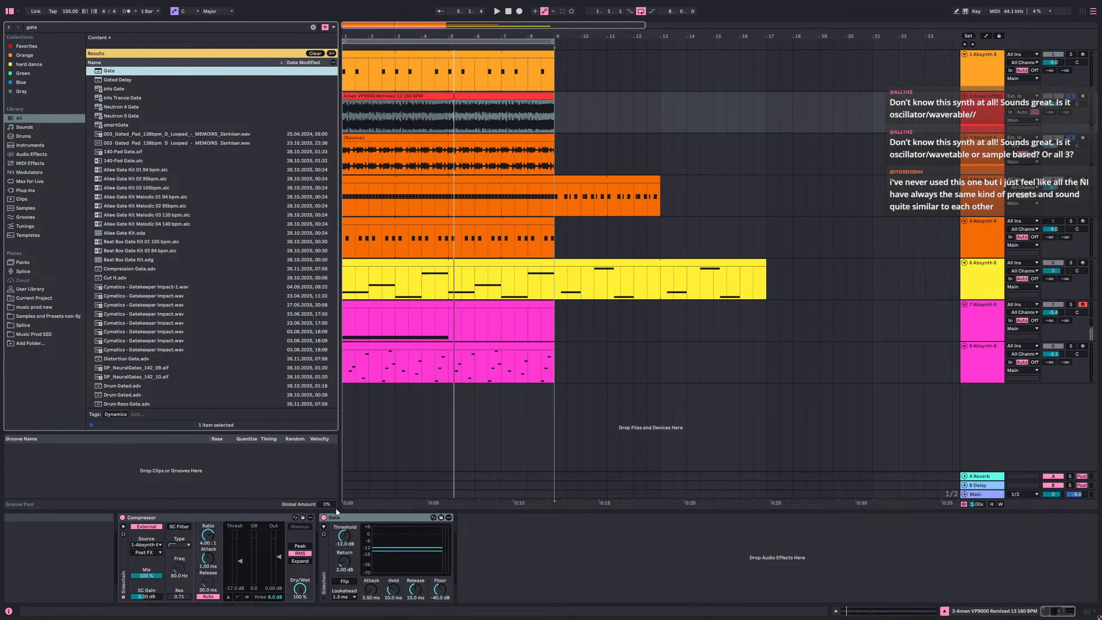
- Enable the Gate's external sidechain with 3 Absynth 6 as its source
left_click(324, 527)
left_click(346, 526)
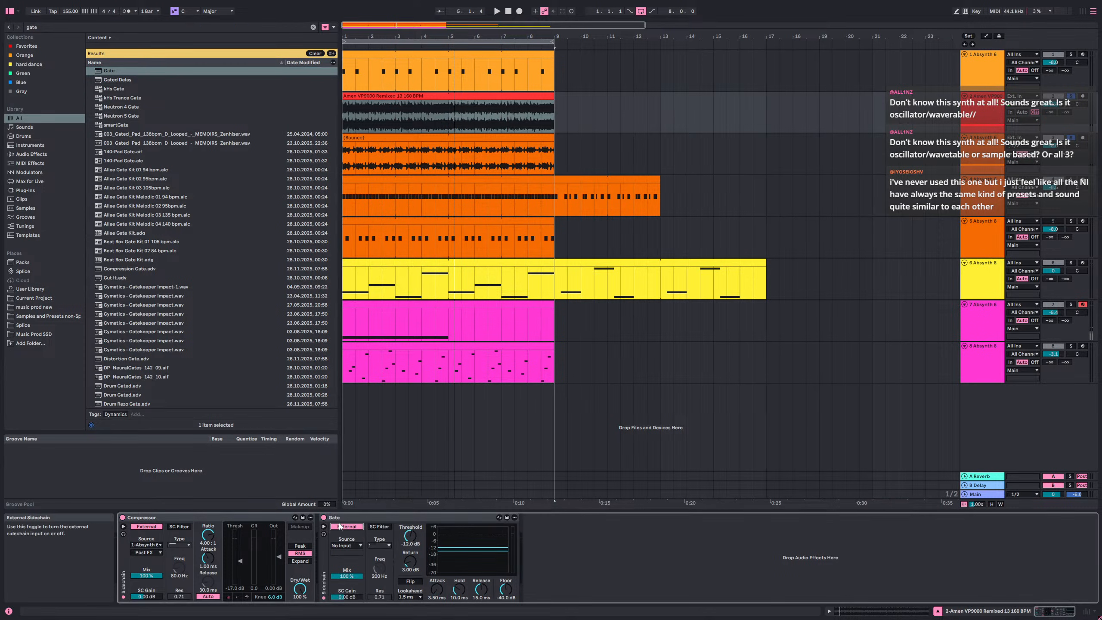
left_click(347, 545)
left_click(348, 473)
- During playback, set the Gate's floor to -inf dB, threshold to -32.7 dB, release to 46.2 ms and attack to 0.02 ms
key("space")
left_click_drag(503, 587, 503, 608)
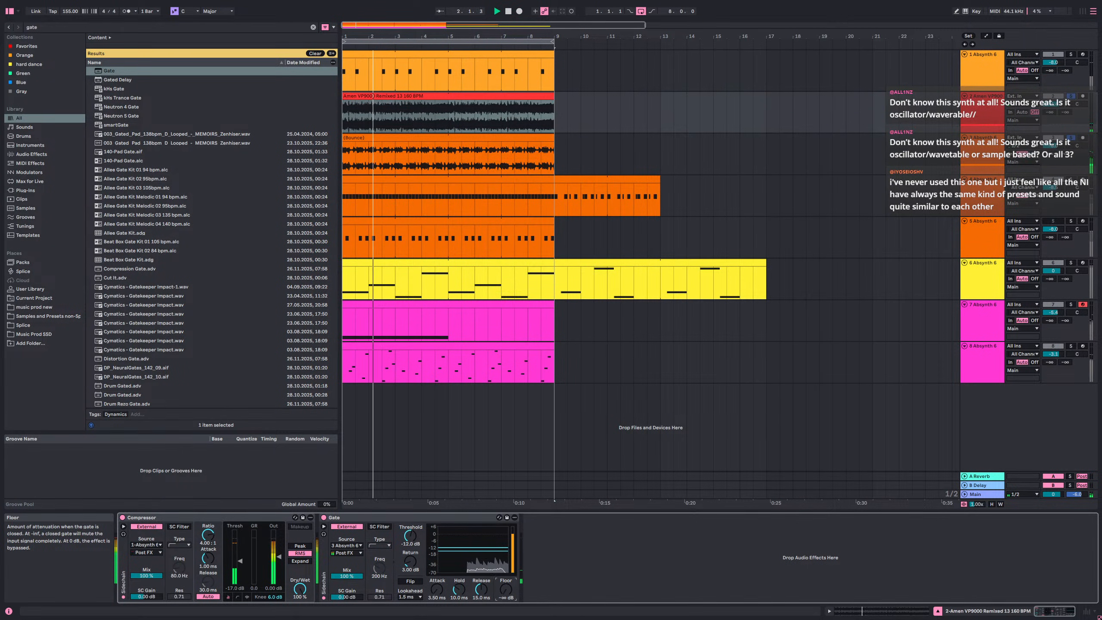
left_click_drag(410, 537, 410, 565)
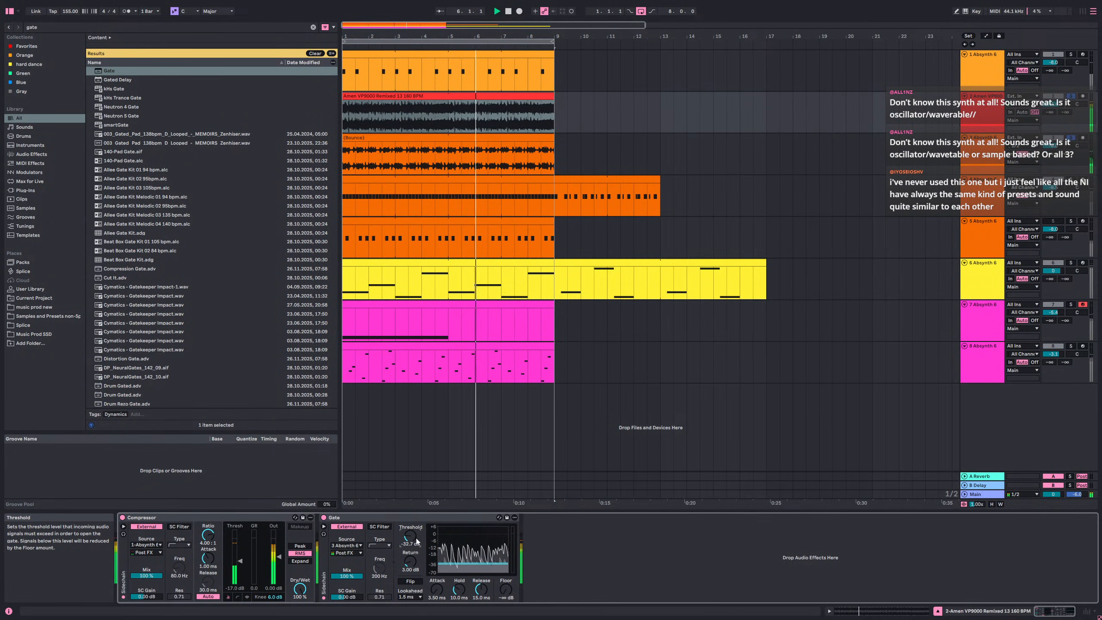
left_click_drag(480, 588, 437, 608)
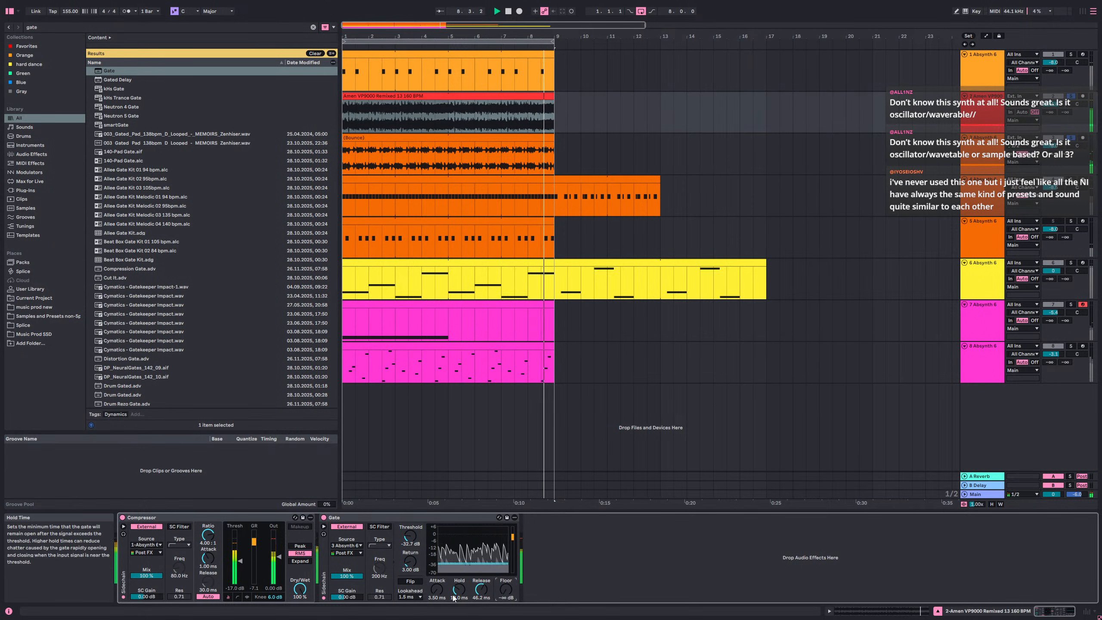
- Solo track 1 alongside tracks 2 and 3, compare the device chains of tracks 2 and 3, and play the gated break
left_click(1069, 55)
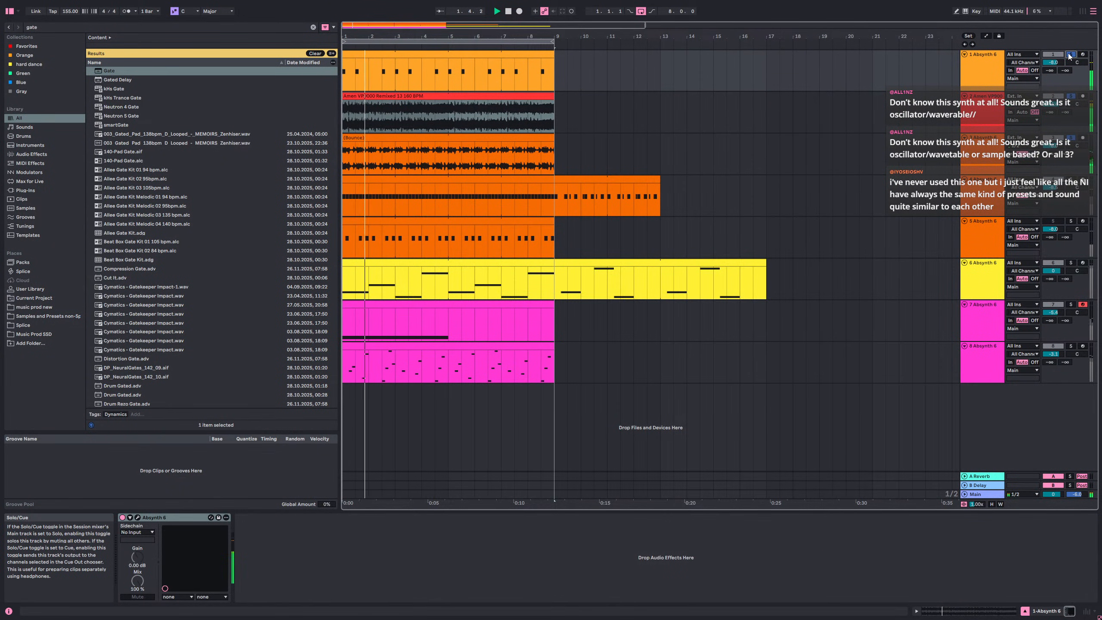
key("b")
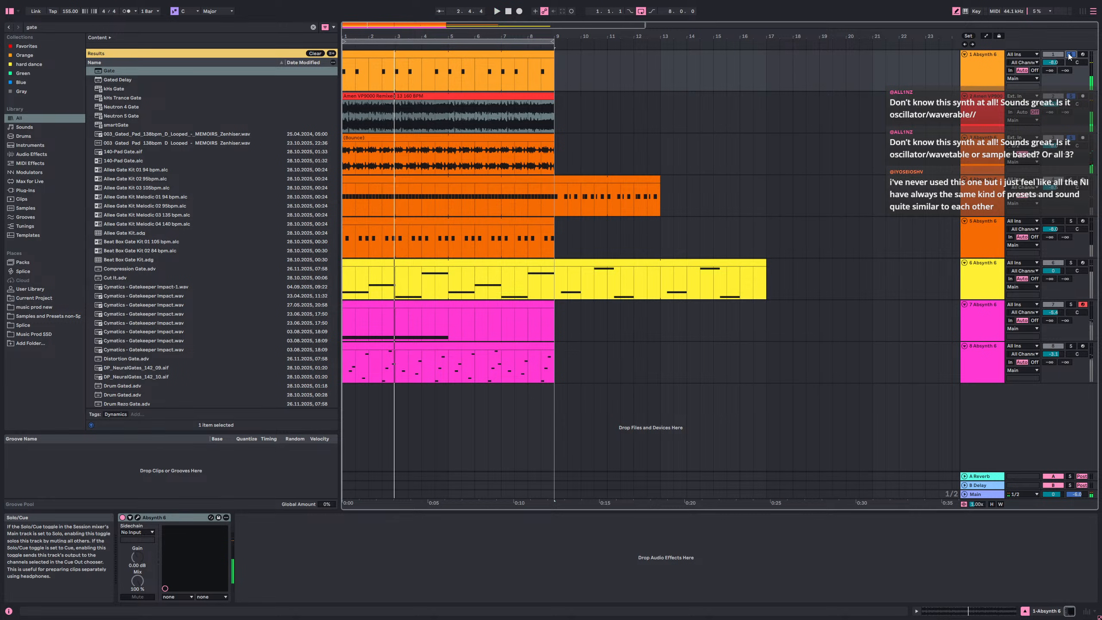
left_click(985, 149)
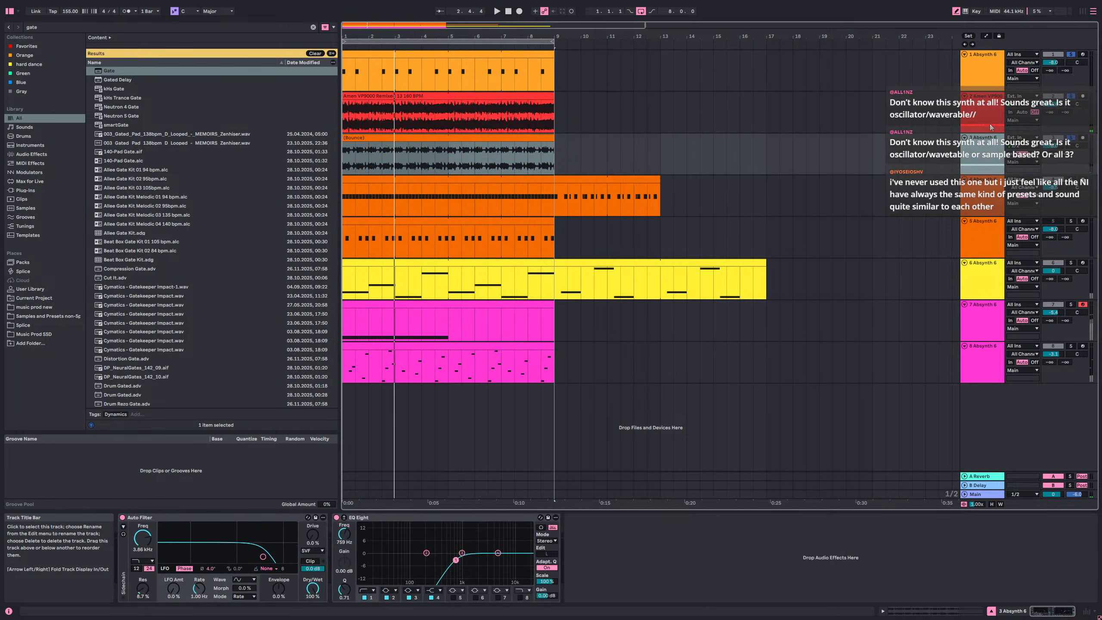
left_click(985, 113)
left_click(990, 150)
left_click(985, 113)
key("space")
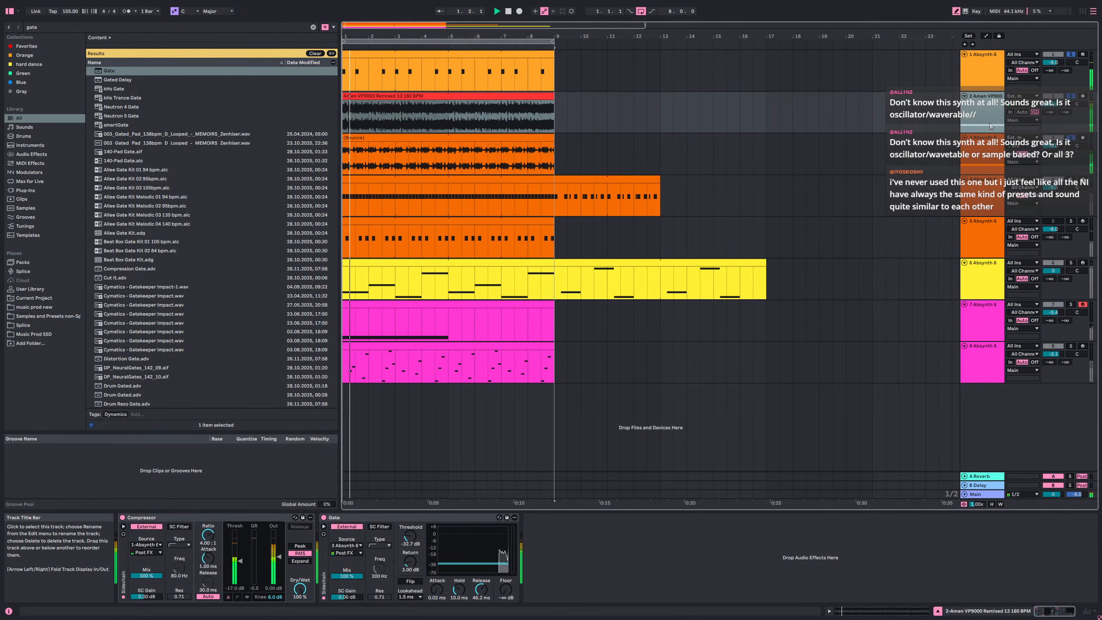
- Turn off the track solos and play the full arrangement from the start
left_click(1072, 139)
key("space")
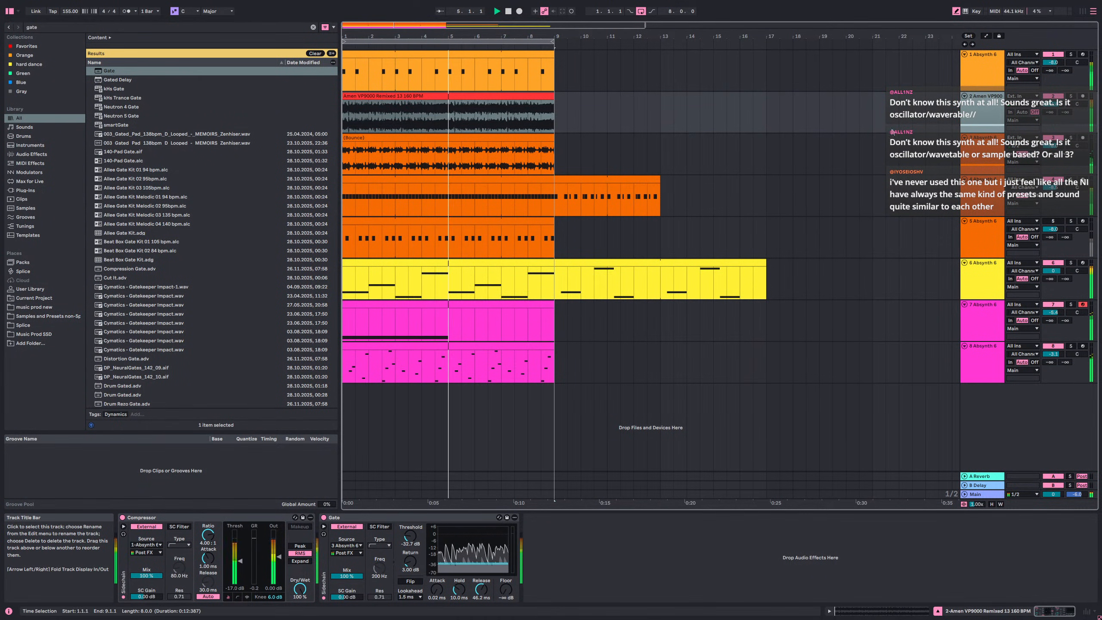
left_click(420, 106)
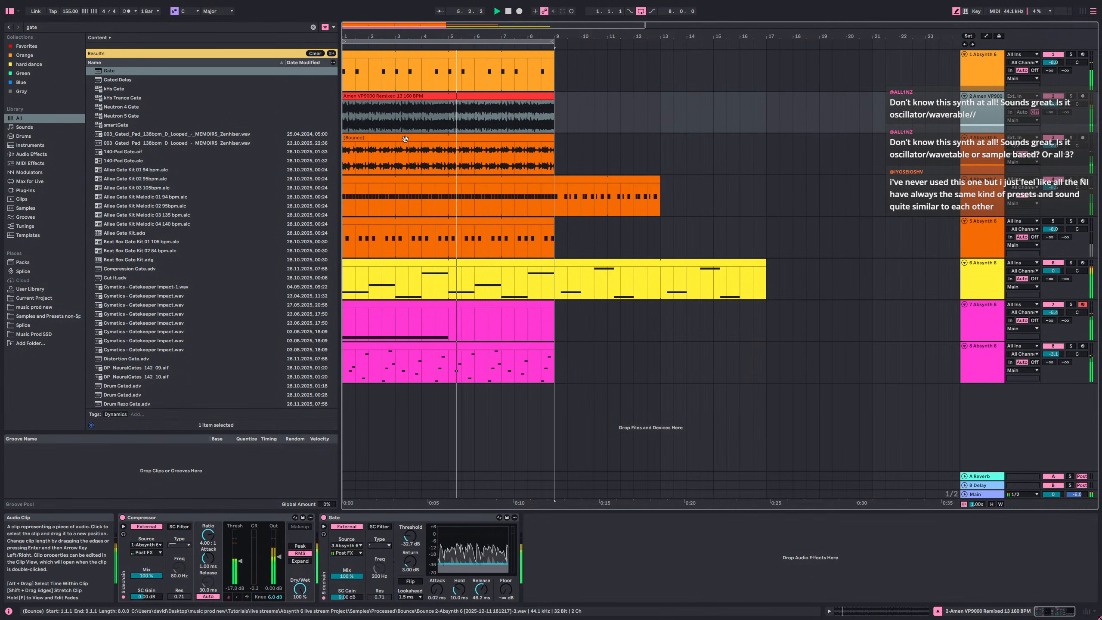
- Change the transient loop mode of the Amen break clip on track 2, adjust its transient envelope and return to the track's devices
double_click(421, 105)
left_click(137, 213)
left_click(137, 222)
mouse_move(153, 214)
left_mouse_down()
mouse_move(153, 241)
mouse_move(153, 225)
left_mouse_up()
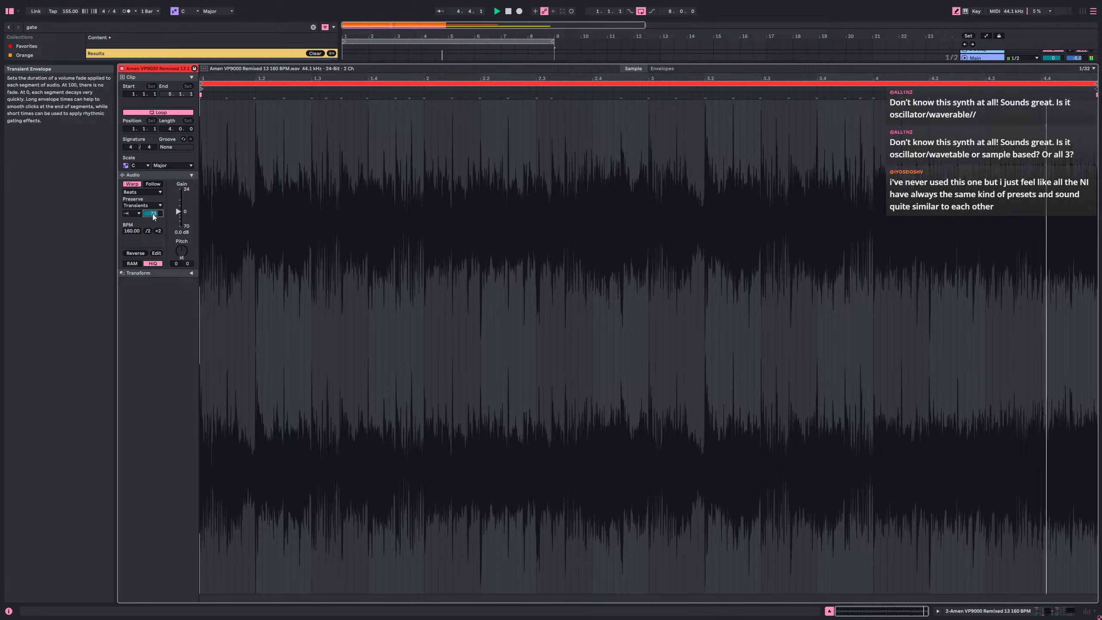
key("shift+Tab")
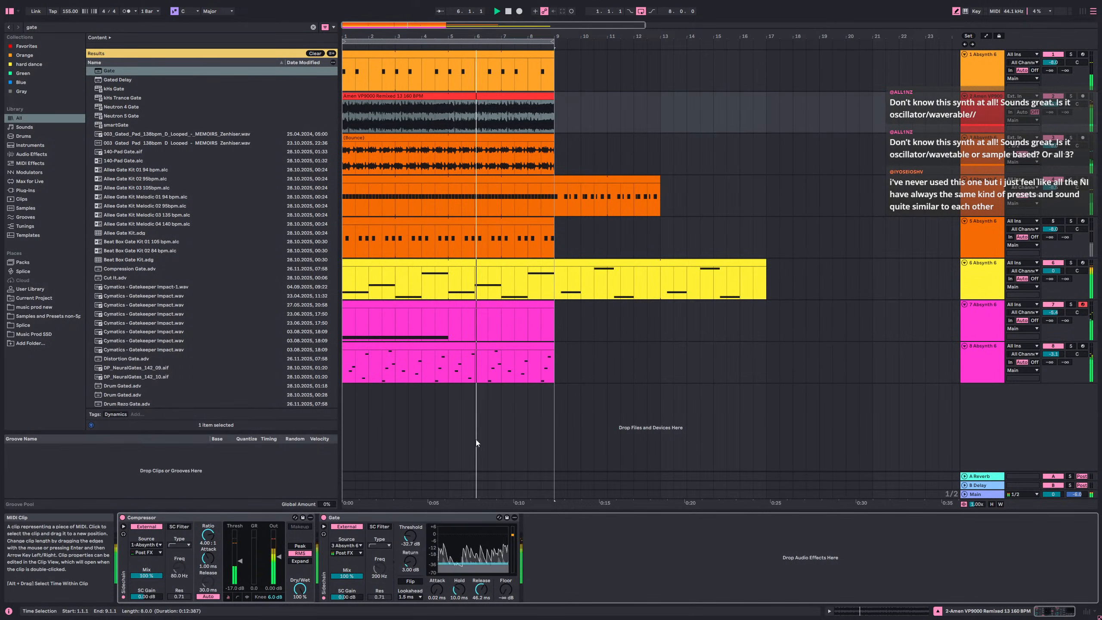
- Compare the break with the Gate bypassed and active, and set the Gate's hold to 23.0 ms and release to 75.5 ms
left_click(324, 517)
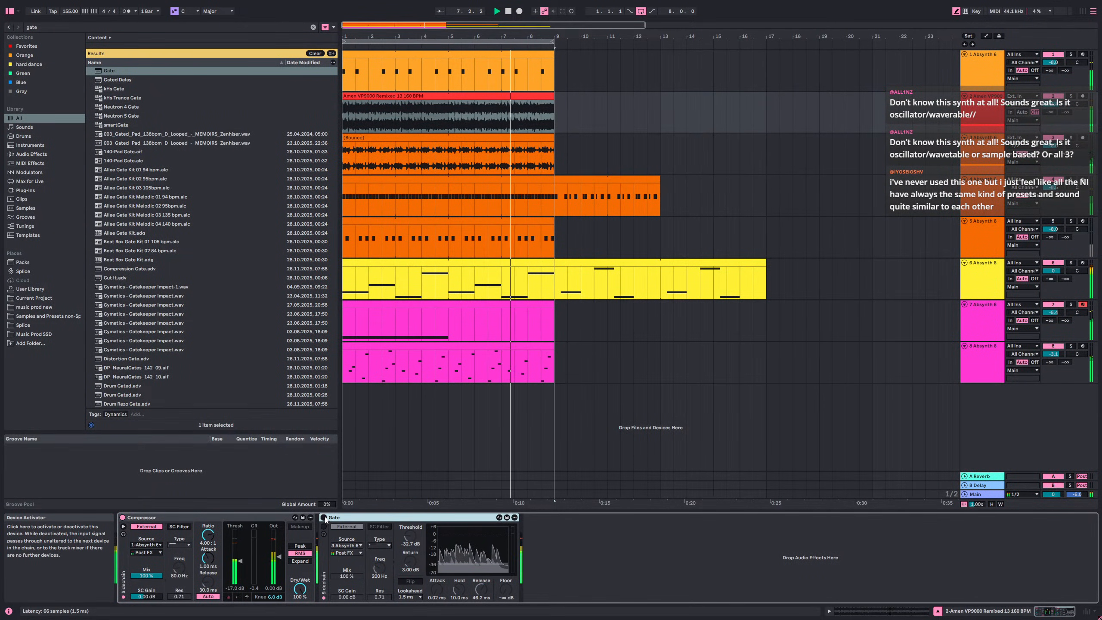
left_click(324, 518)
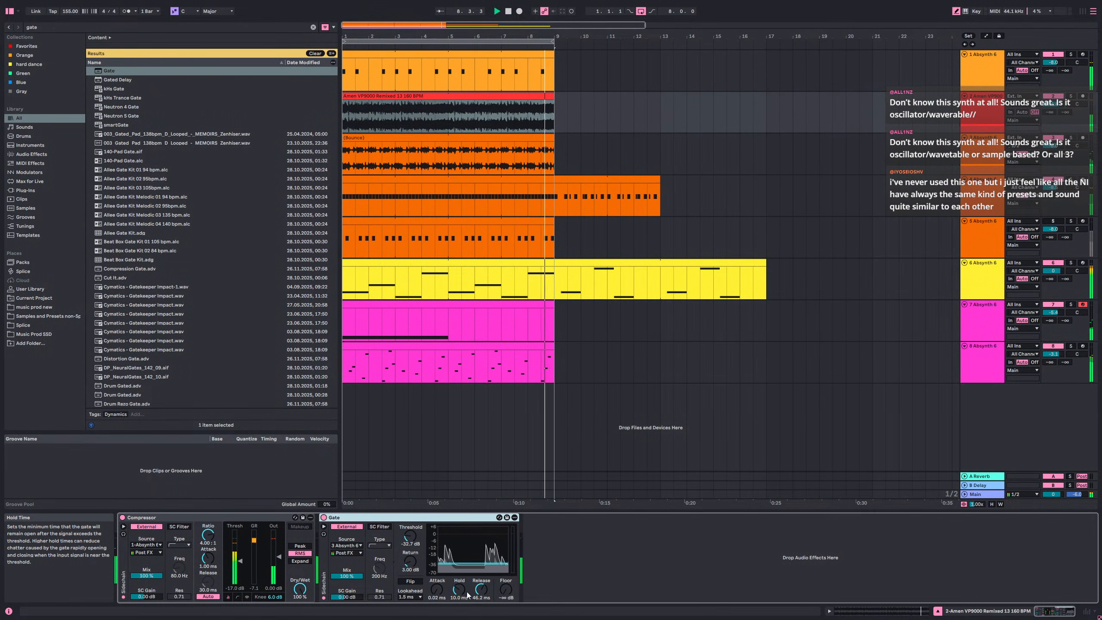
mouse_move(485, 587)
left_mouse_down()
mouse_move(485, 573)
mouse_move(460, 583)
mouse_move(460, 573)
mouse_move(481, 586)
left_mouse_up()
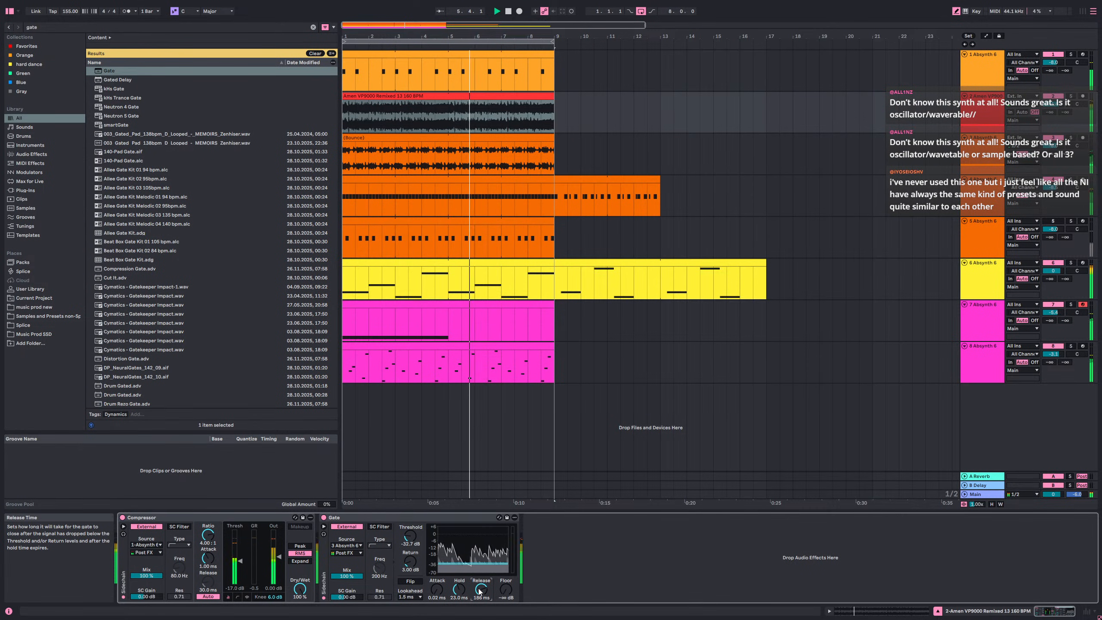
mouse_move(481, 588)
left_mouse_down()
mouse_move(481, 601)
mouse_move(481, 587)
left_mouse_up()
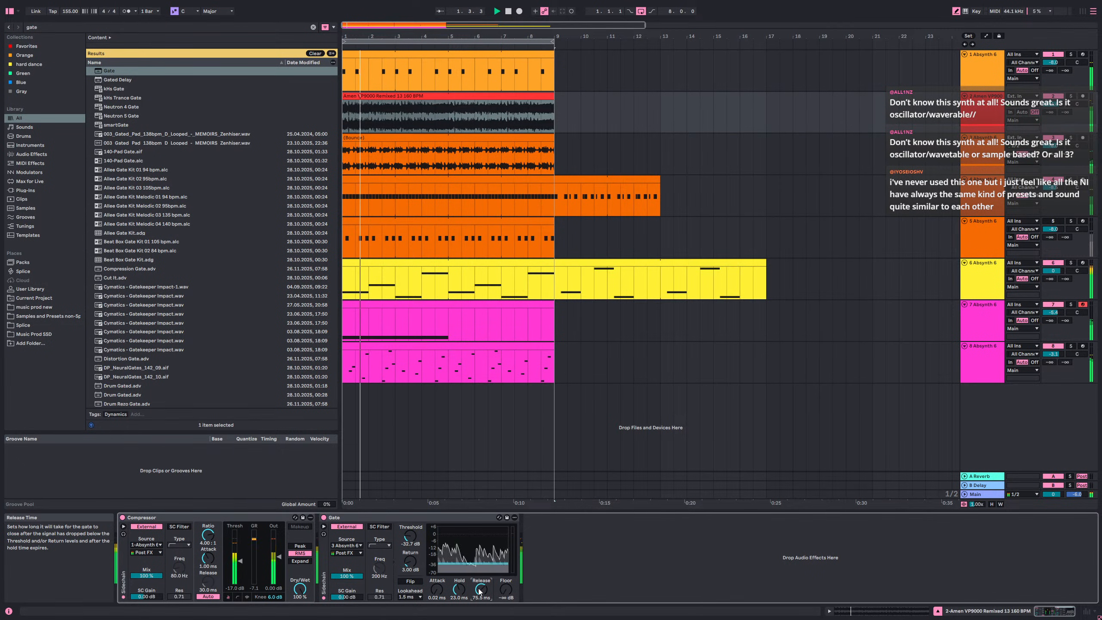
key("ctrl+f")
type("sa")
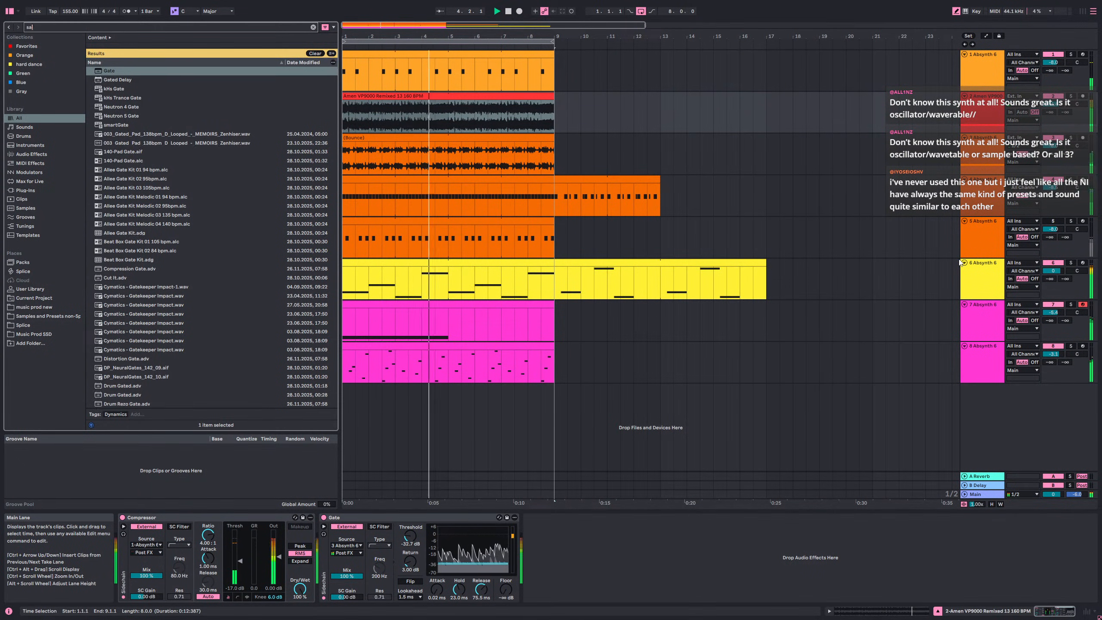
type("t")
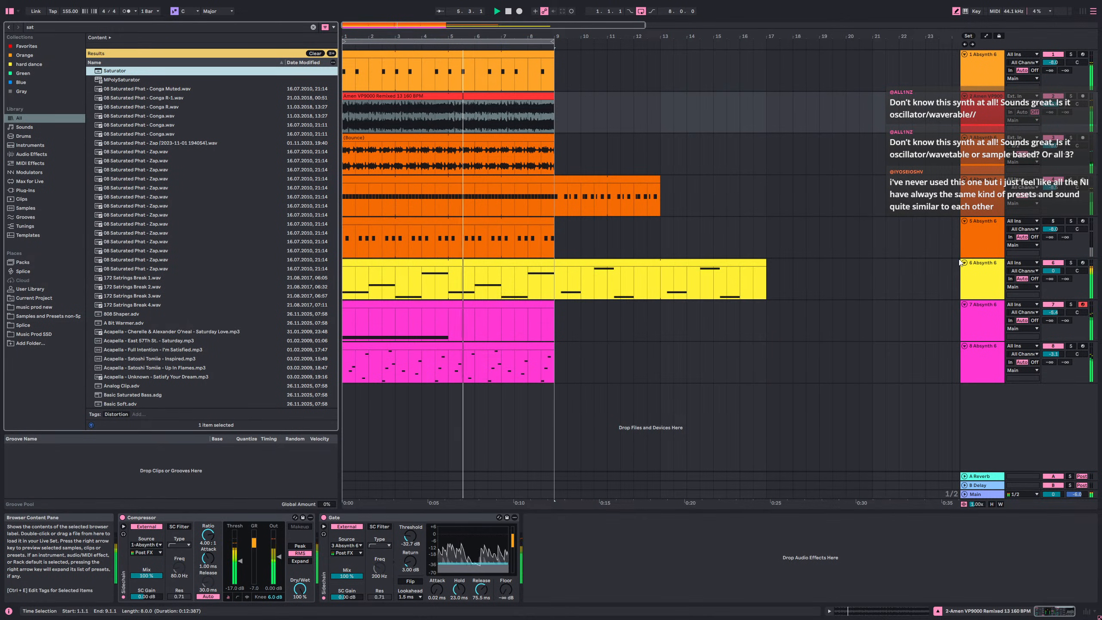
- Search the browser for absynth and load Absynth 6 FX on the Amen break track
key("ctrl+f")
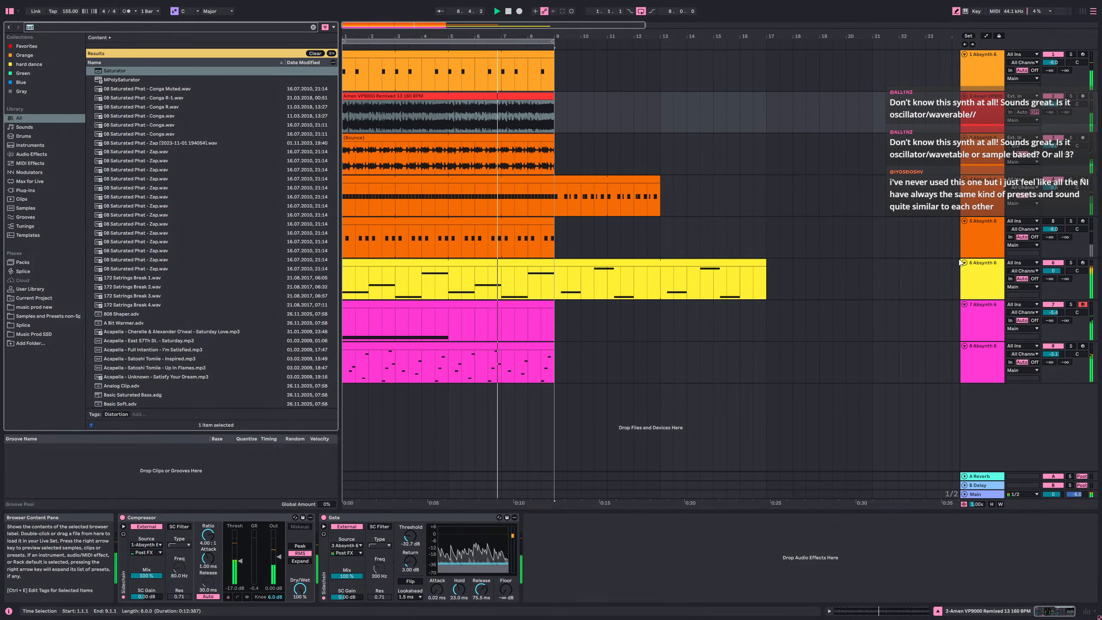
type("absynth")
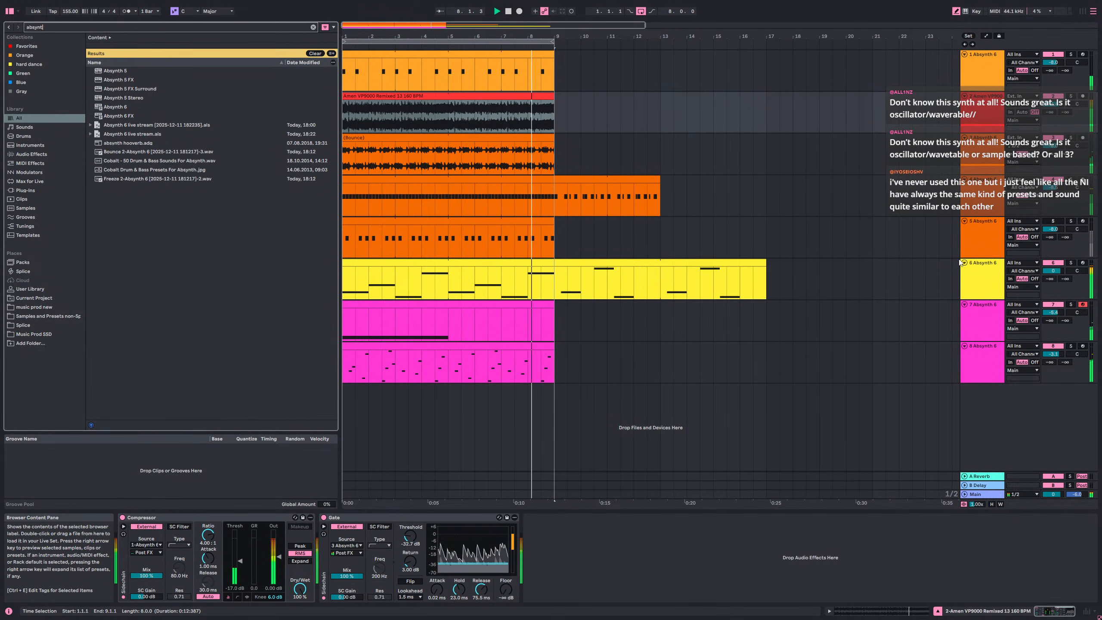
left_click(139, 115)
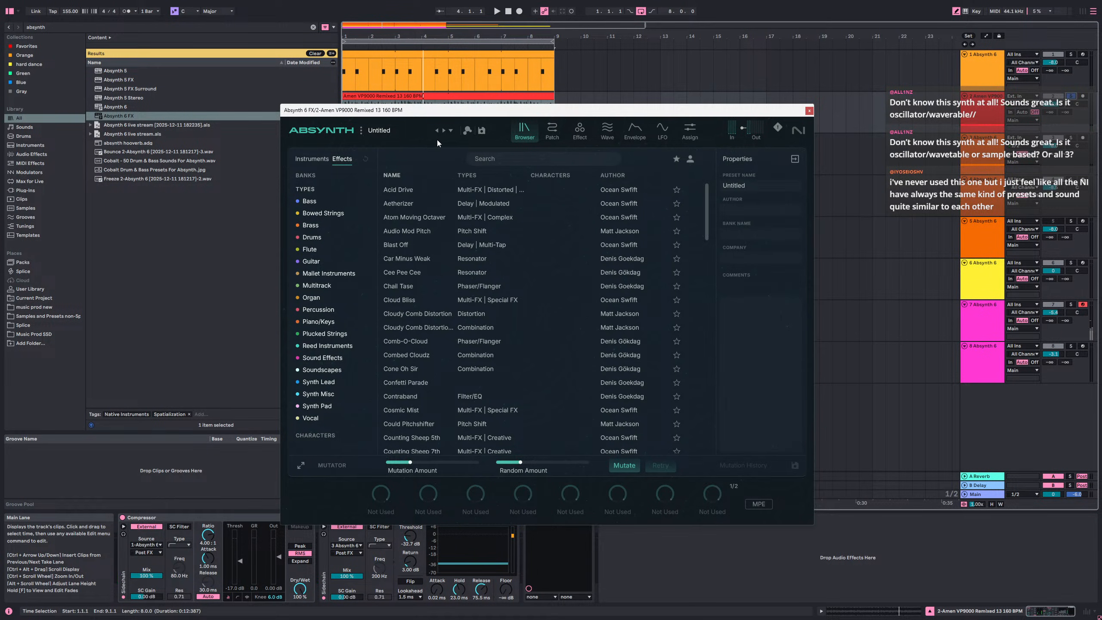
- Start a new preset in Absynth 6 FX, choose the Multicomb effect and adjust its surround position during playback
left_click(449, 131)
left_click(359, 147)
left_click(365, 131)
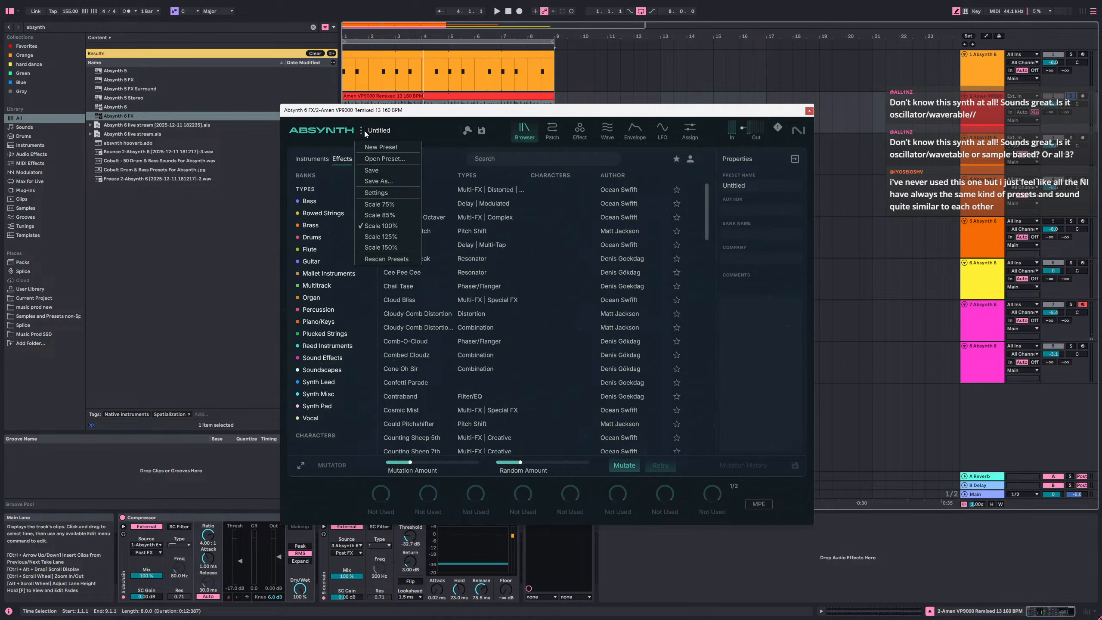
left_click(385, 146)
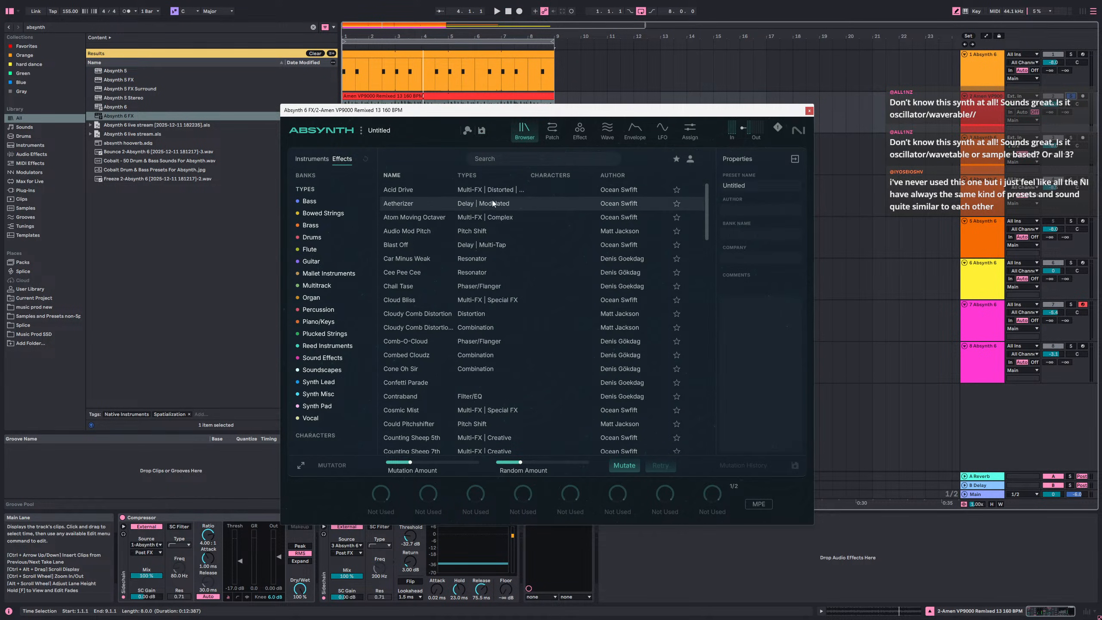
left_click(577, 131)
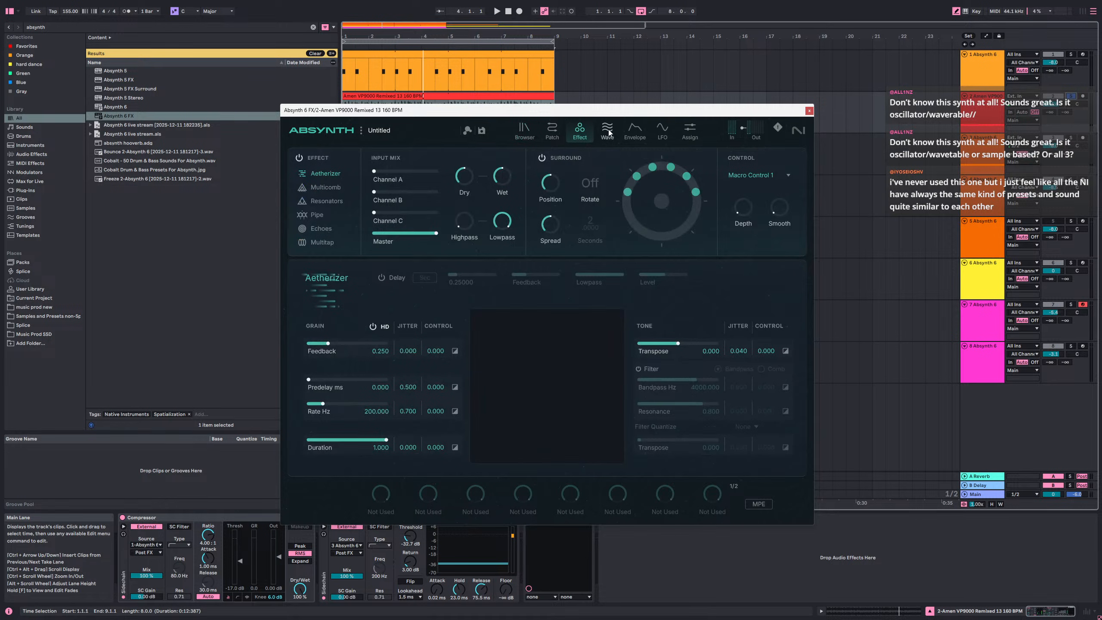
left_click(325, 191)
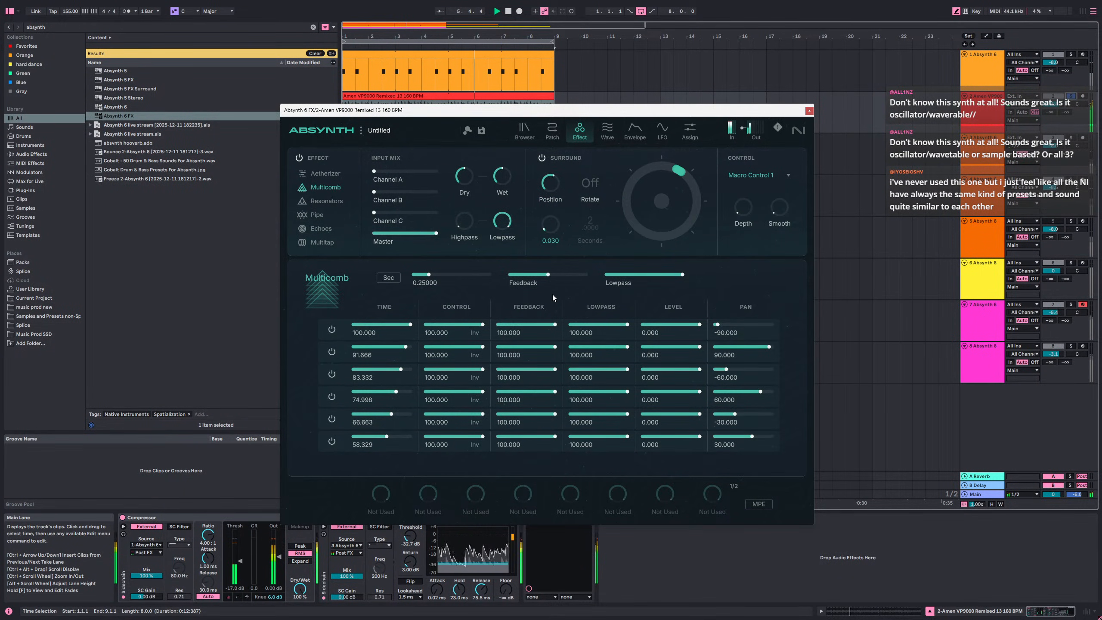
left_click_drag(556, 183, 555, 198)
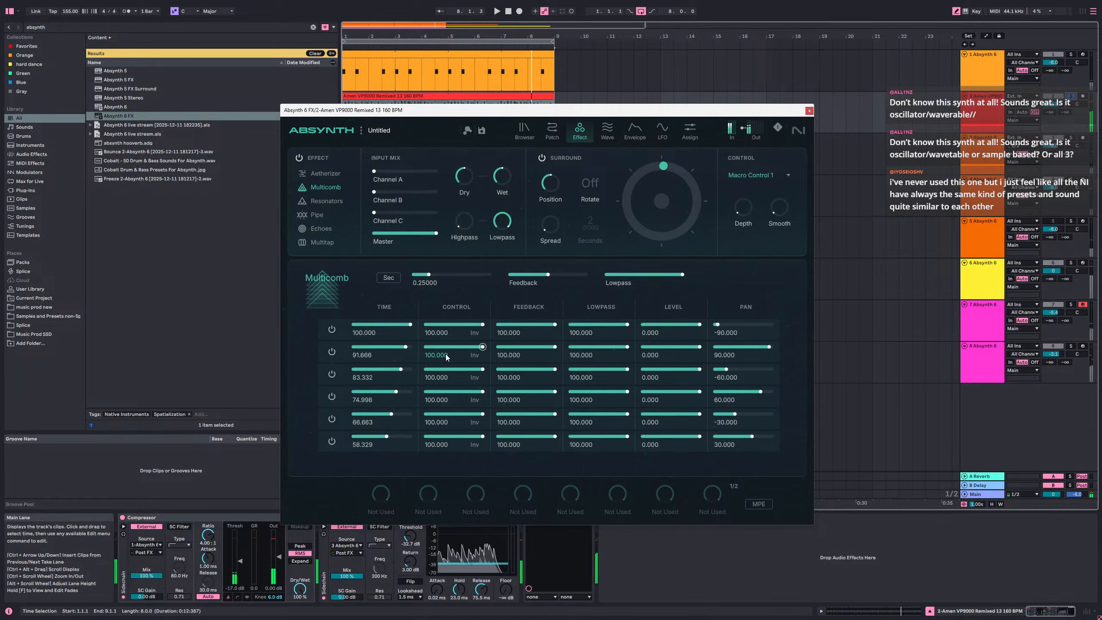
- Switch the Multicomb's six comb lines off one by one, auditioning single lines on the break during playback
left_click(331, 441)
left_click(331, 418)
left_click(332, 396)
left_click(332, 374)
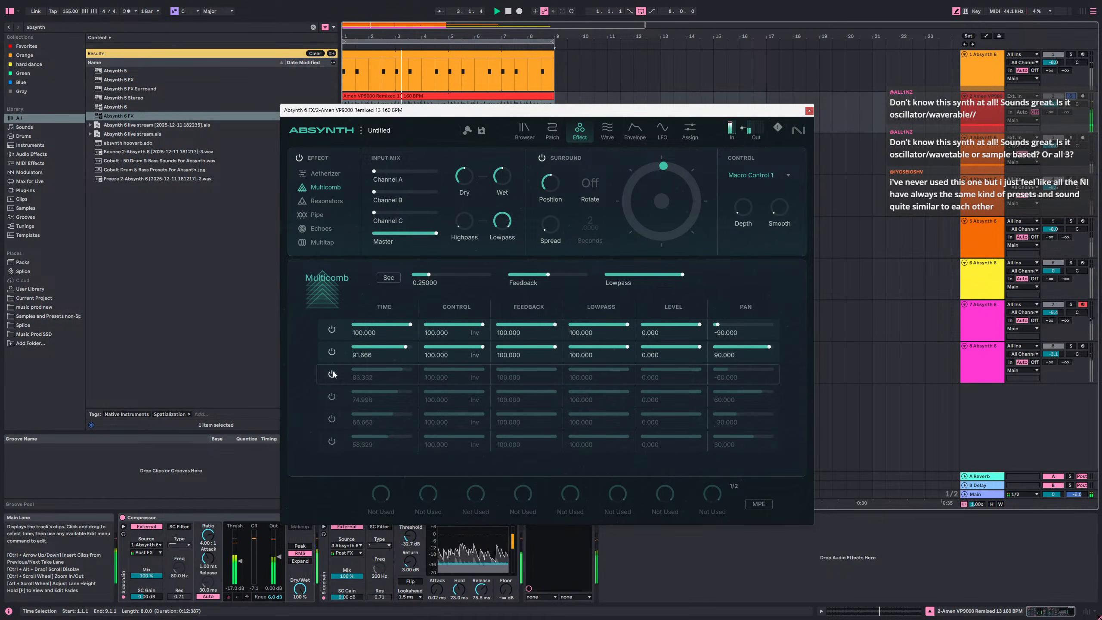
left_click(332, 352)
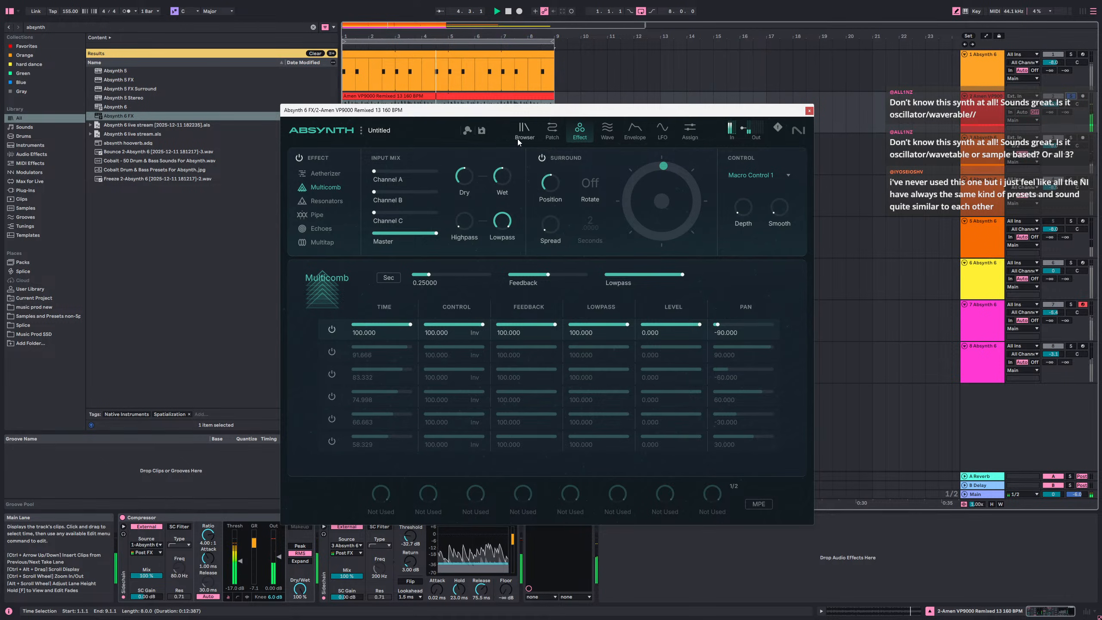
left_click(332, 330)
left_click(331, 351)
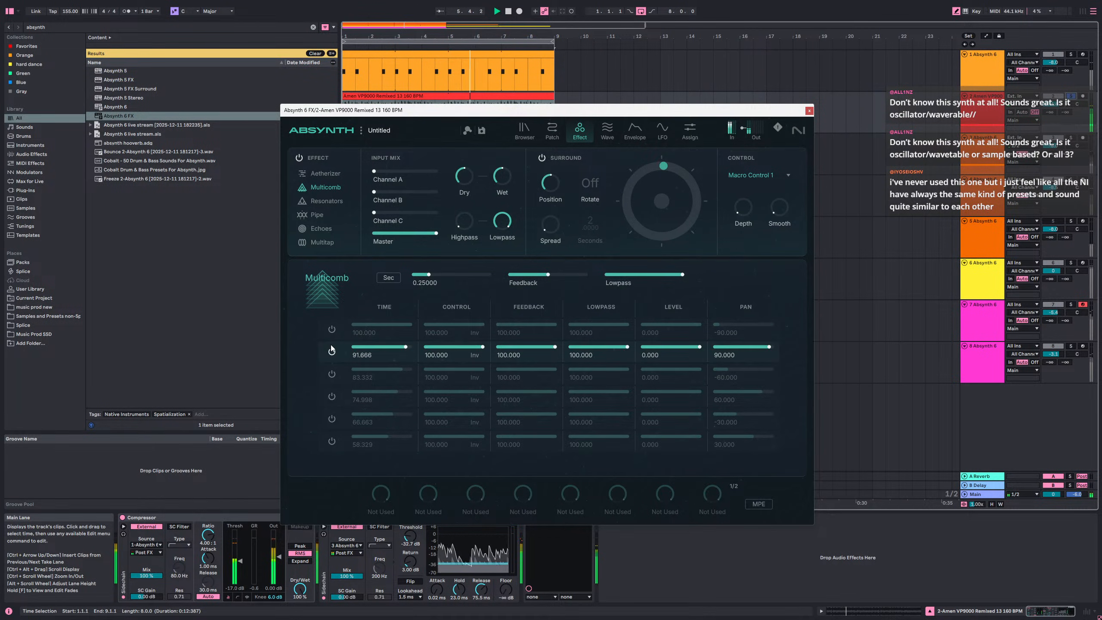
left_click(332, 373)
left_click(332, 374)
left_click(332, 352)
- Switch the effect type to Pipe and lower its wet level and master input
left_click(317, 214)
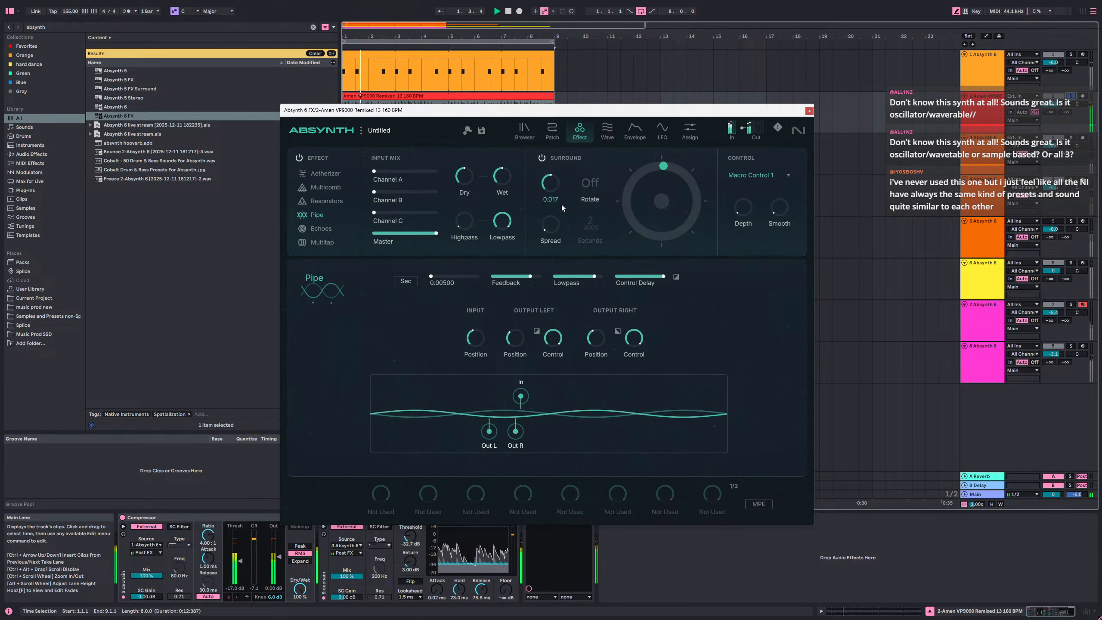
left_click_drag(504, 177, 506, 202)
left_click_drag(410, 232, 375, 227)
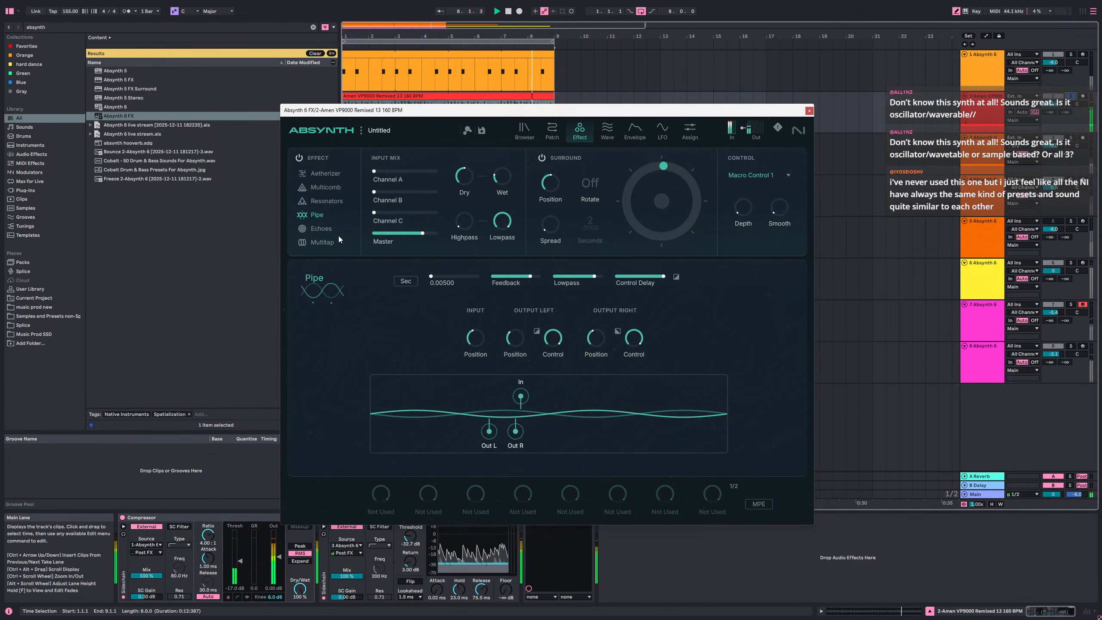
- Audition the Resonators effect on the break, return to Pipe and raise the dry level slightly
left_click(332, 203)
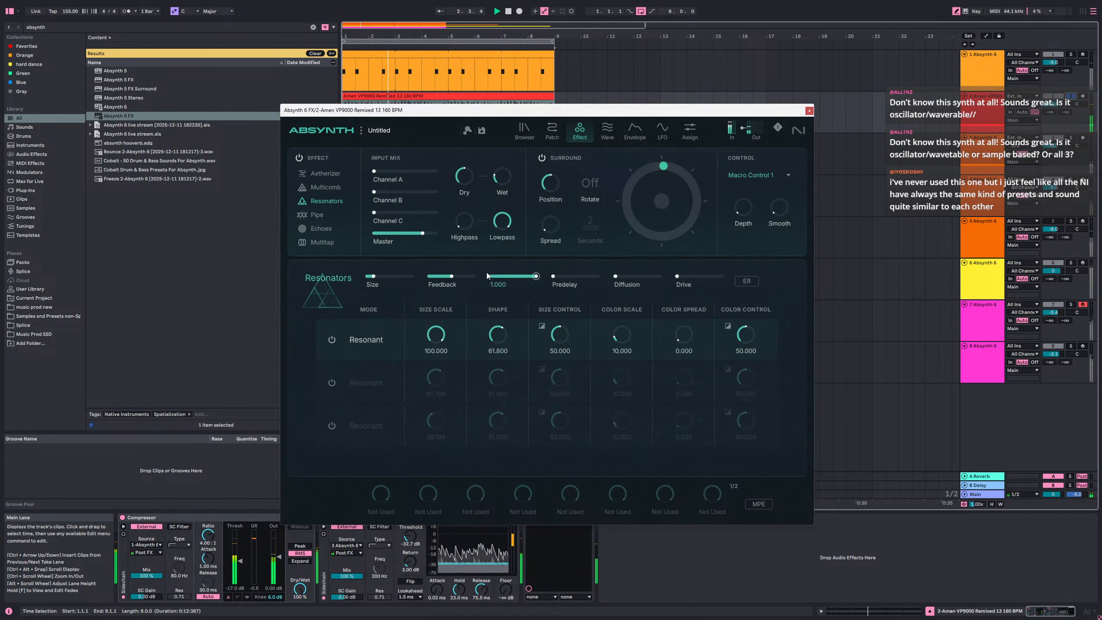
left_click_drag(499, 167, 528, 145)
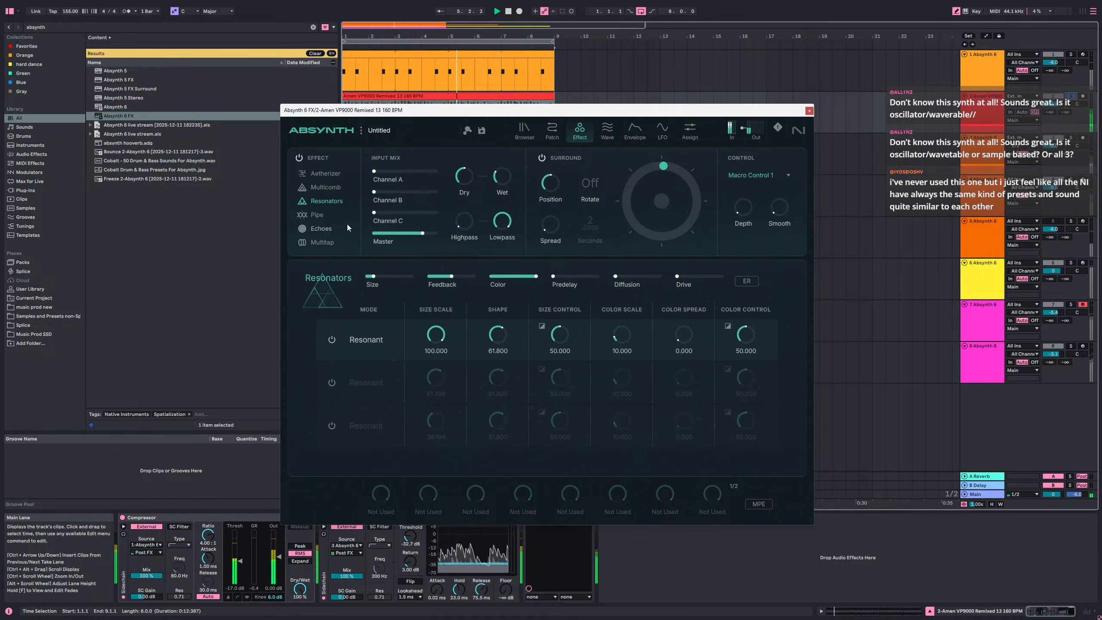
left_click(333, 216)
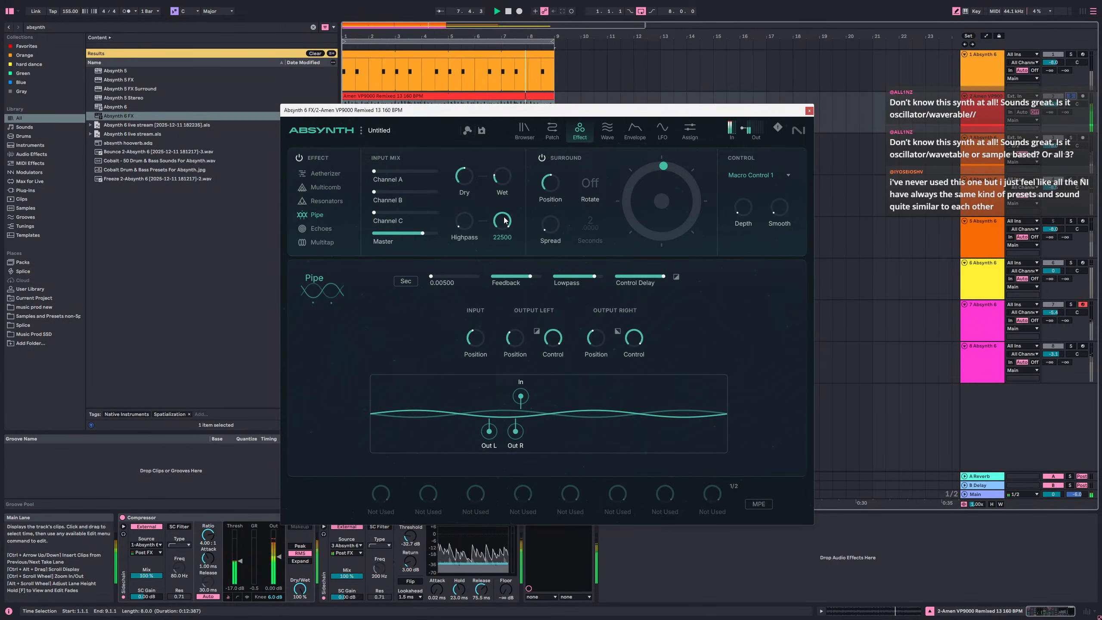
left_click_drag(505, 386, 511, 257)
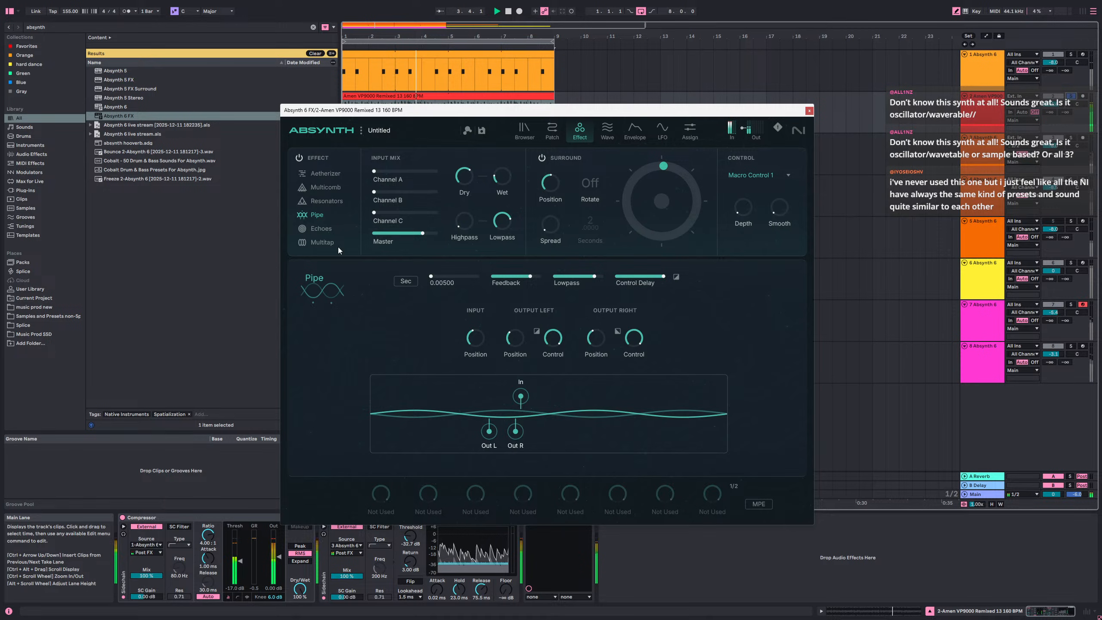
- Reorder track 2's devices so Absynth 6 FX comes first, followed by the Compressor and the Gate
left_click(193, 521)
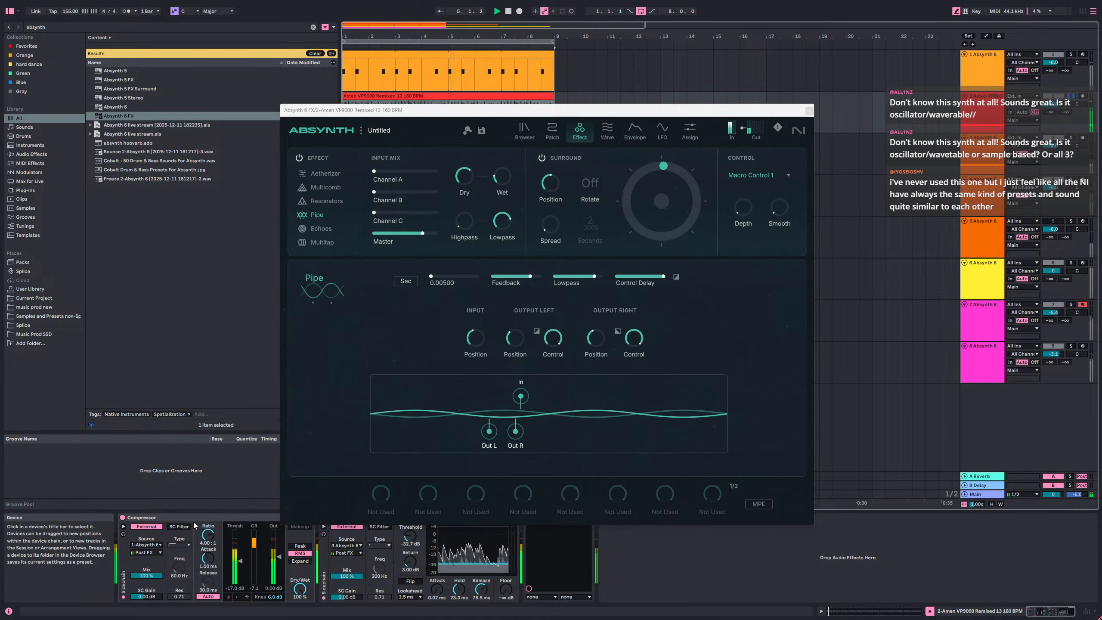
left_click(194, 527)
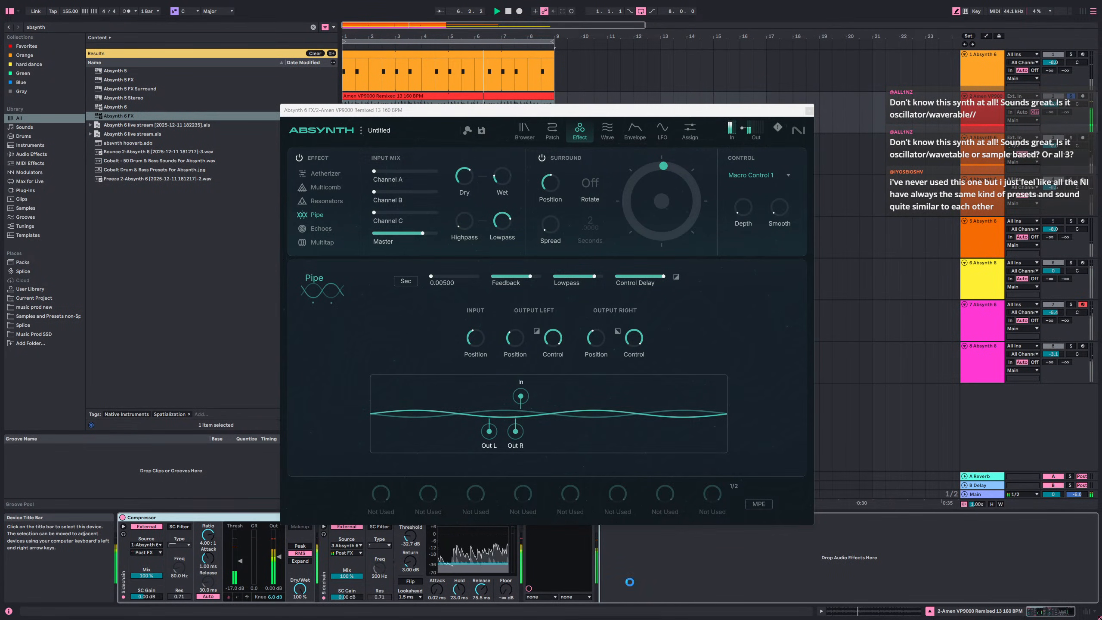
left_click_drag(630, 582, 631, 580)
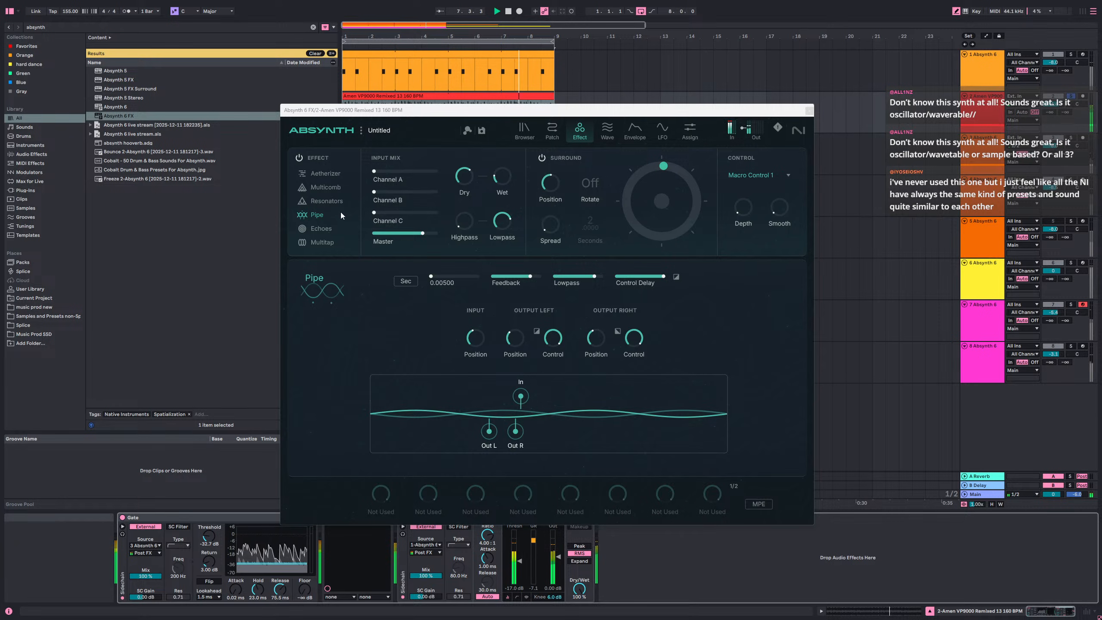
left_click_drag(186, 517, 524, 559)
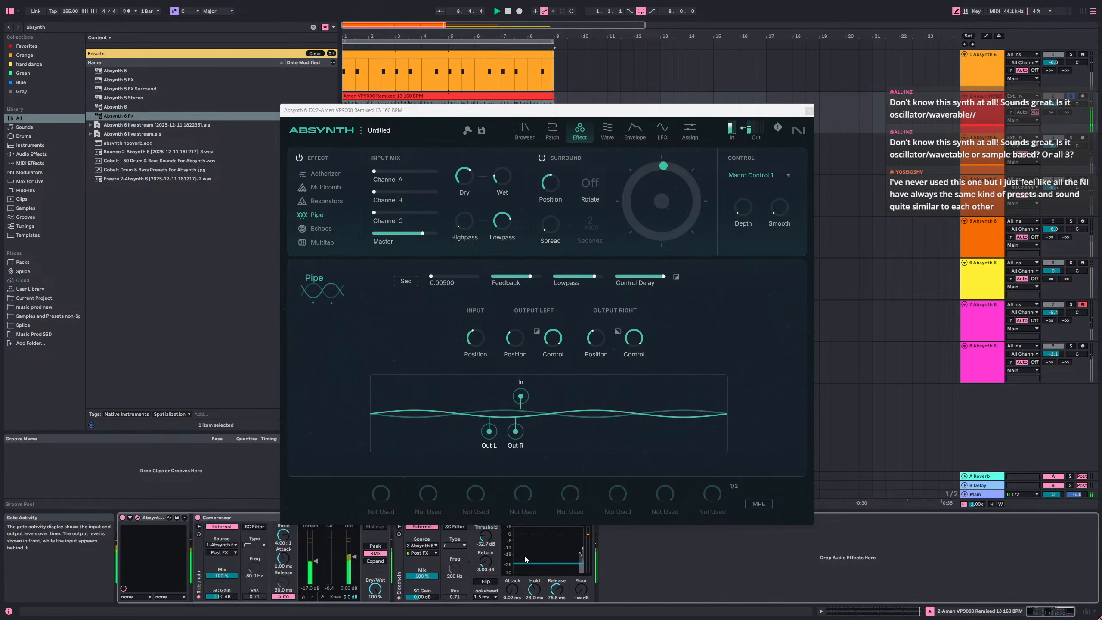
- Add EQ Eight after the Gate and make its first band a low cut at 66.4 Hz
key("ctrl+f")
type("eq")
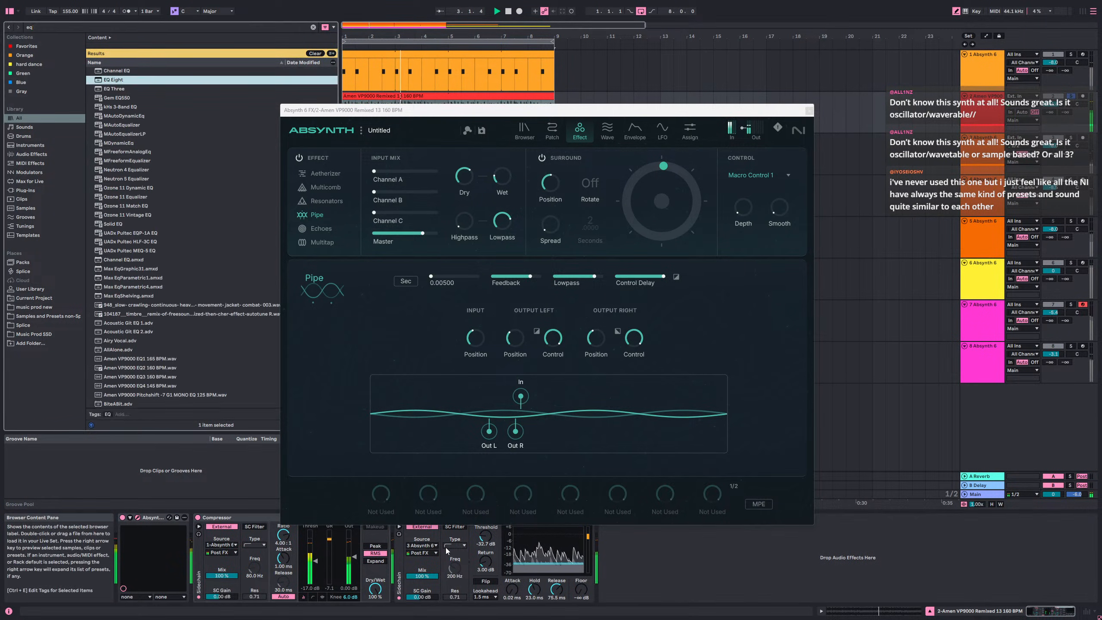
key("Return")
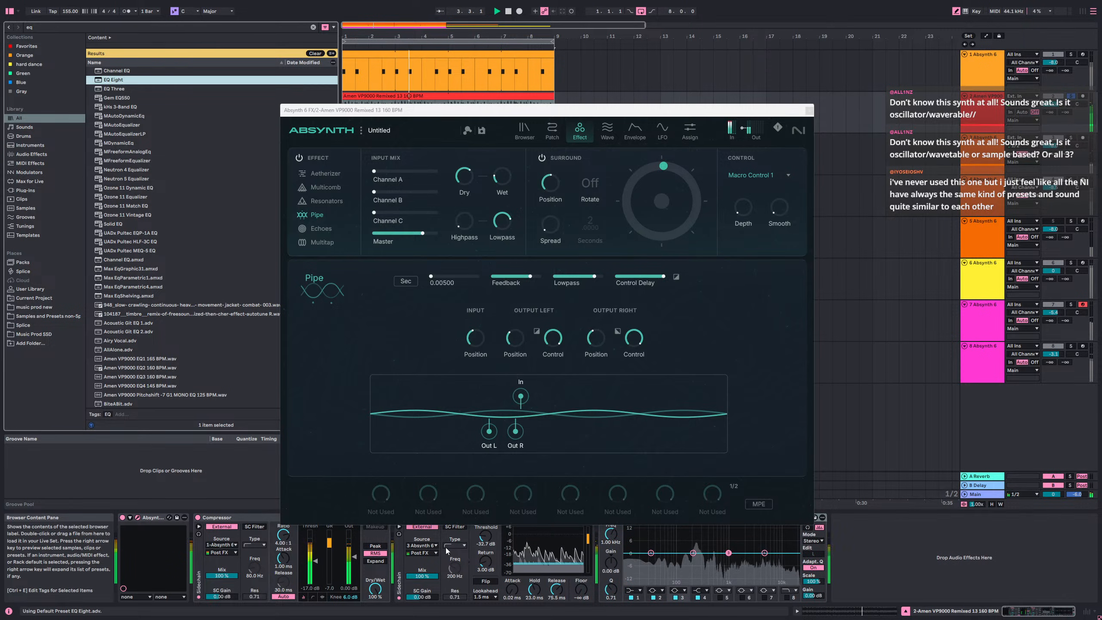
left_click(639, 590)
left_click(632, 531)
left_click_drag(611, 534, 611, 532)
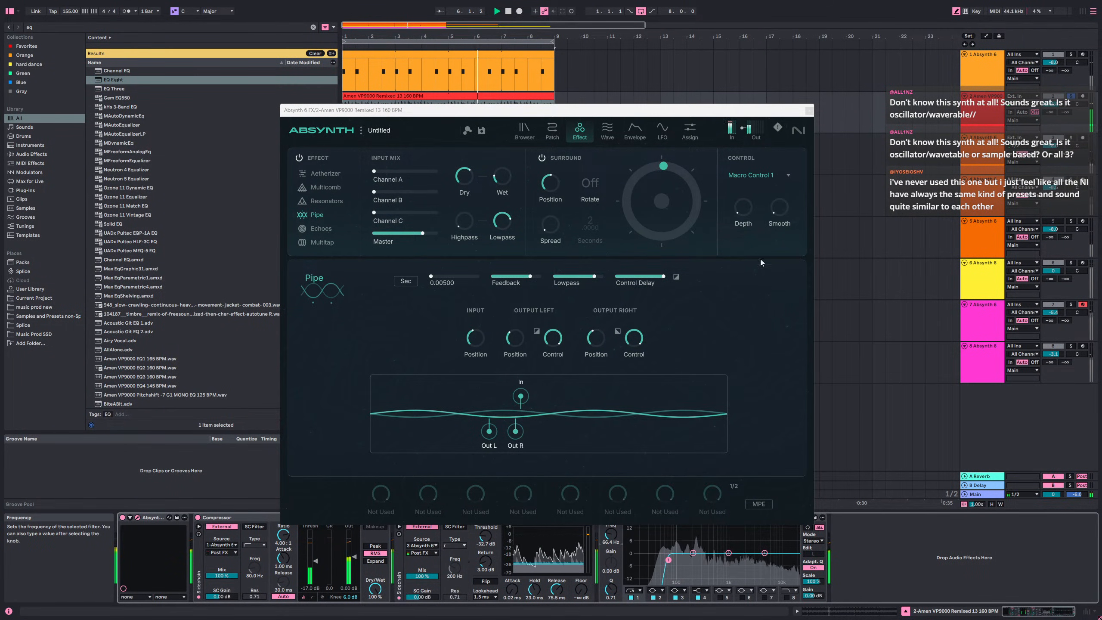
- Close the plug-in window, compare the break with Absynth 6 FX bypassed and active, and restart playback with track 2's solo off
left_click(809, 110)
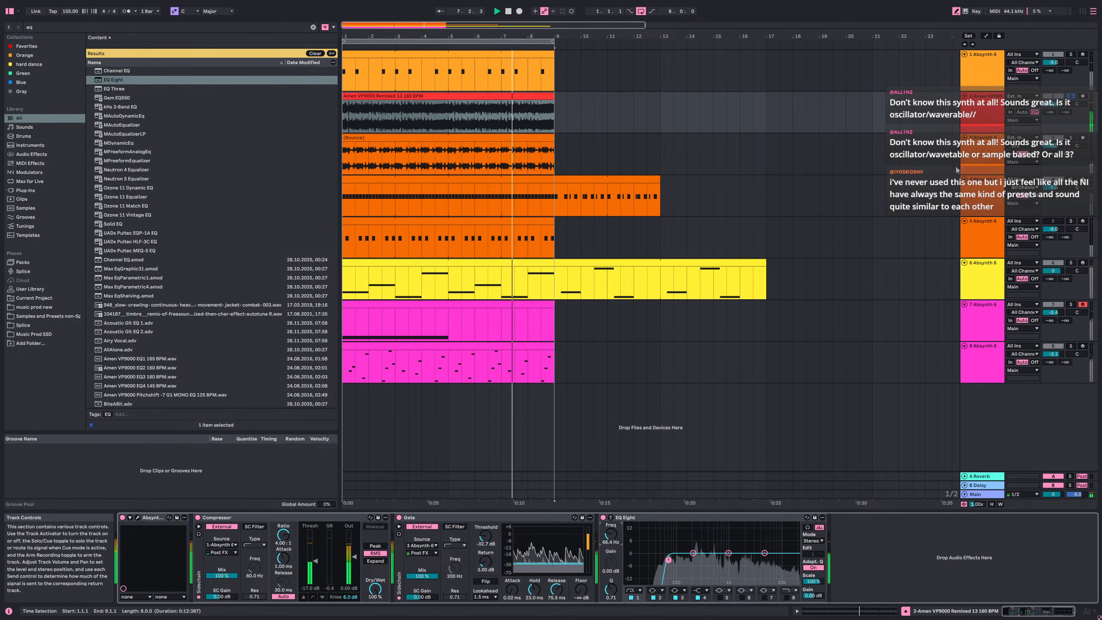
left_click(123, 518)
left_click(122, 518)
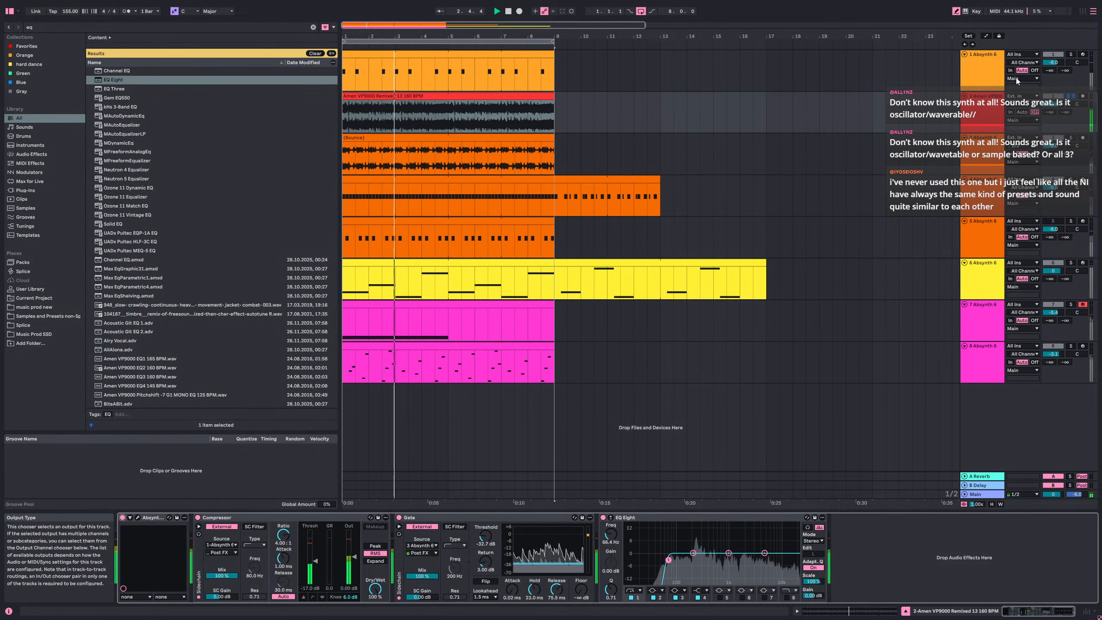
left_click(1071, 96)
key("space")
key("space")
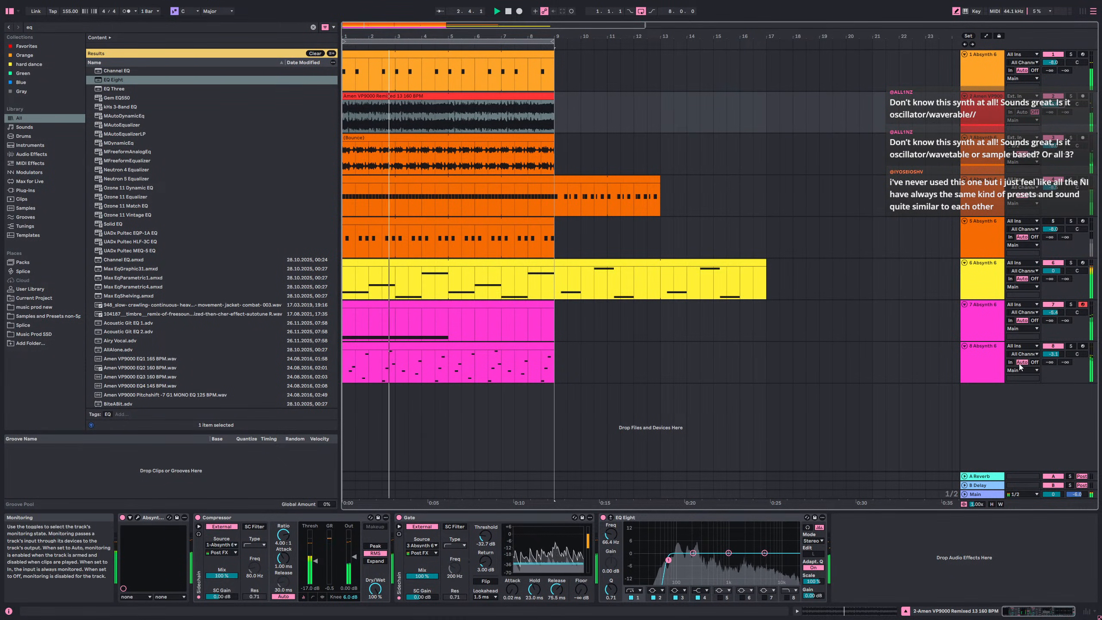
- Select tracks 6 to 8, then briefly solo track 4 to listen to its part alone
left_click(995, 366)
left_click(996, 282, "shift")
left_click(1067, 279)
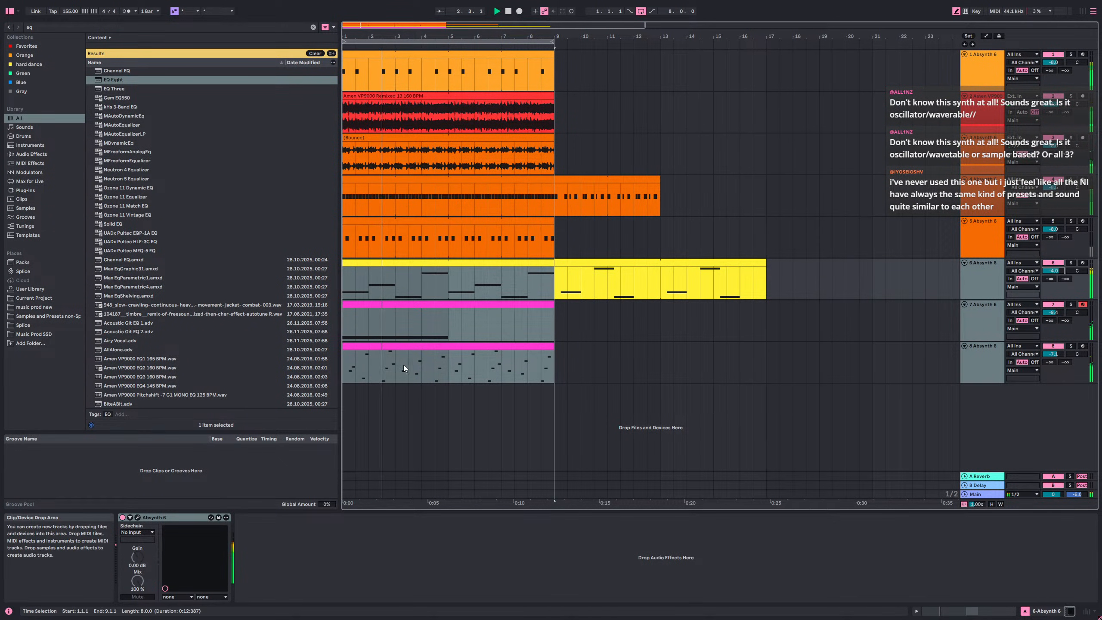
left_click(406, 346)
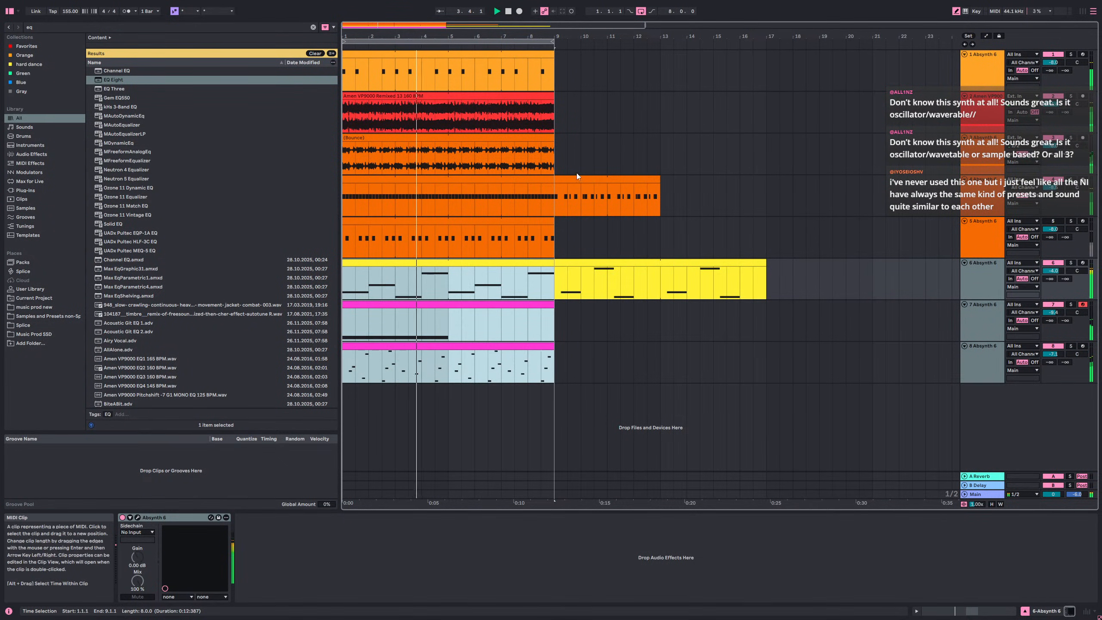
left_click(489, 192)
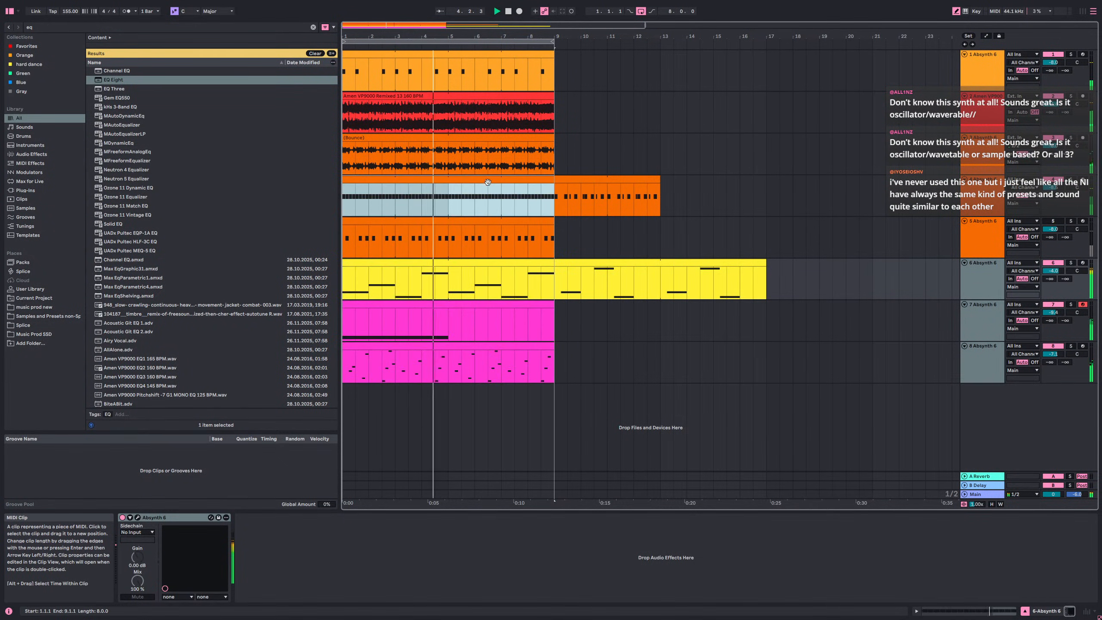
left_click(1071, 180)
left_click(1071, 179)
- Compress the C3 notes in track 4's MIDI clip to half their length, giving sixteenth notes in a one-bar loop
double_click(536, 189)
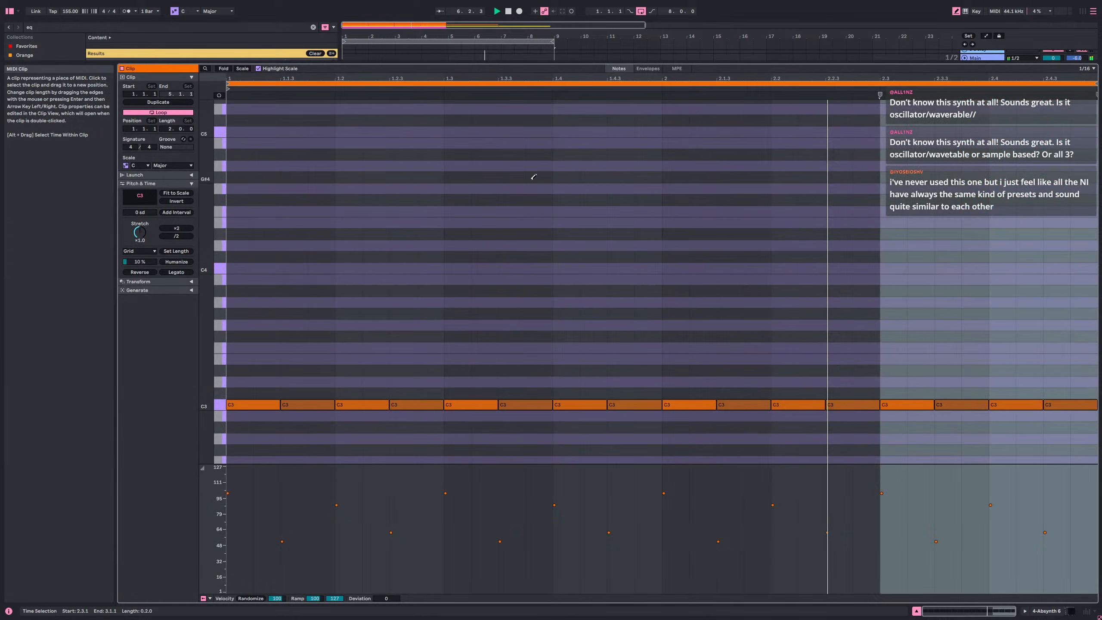
left_click(329, 205)
left_click(177, 228)
left_click(177, 237)
left_click(178, 236)
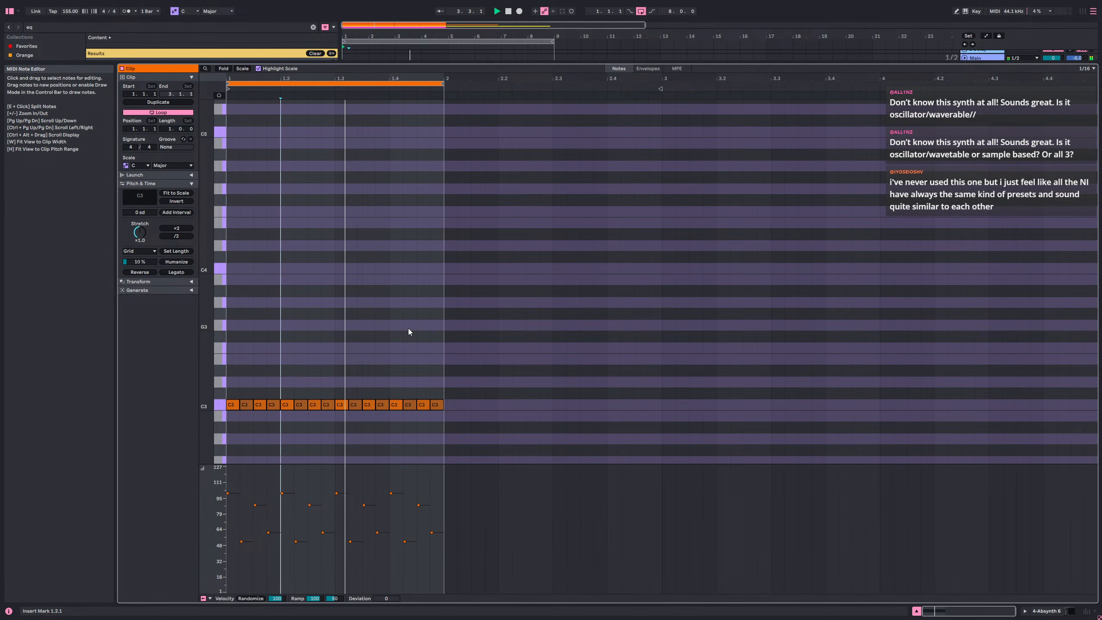
key("shift+Tab")
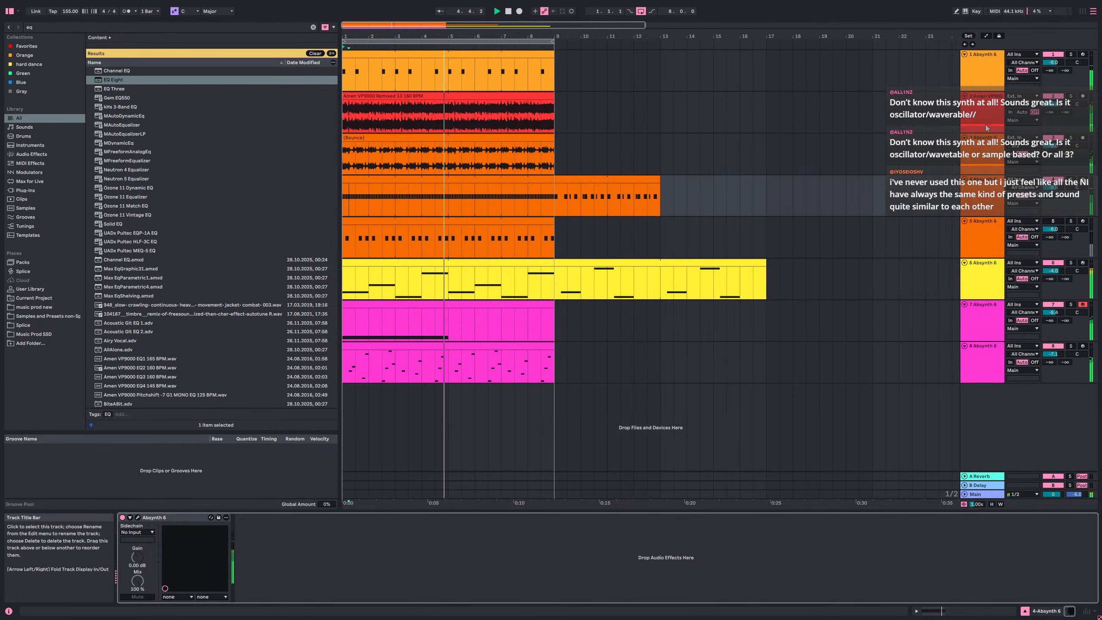
- Copy the Gate from track 2 onto track 4, then lengthen its attack and raise its threshold
left_click(983, 104)
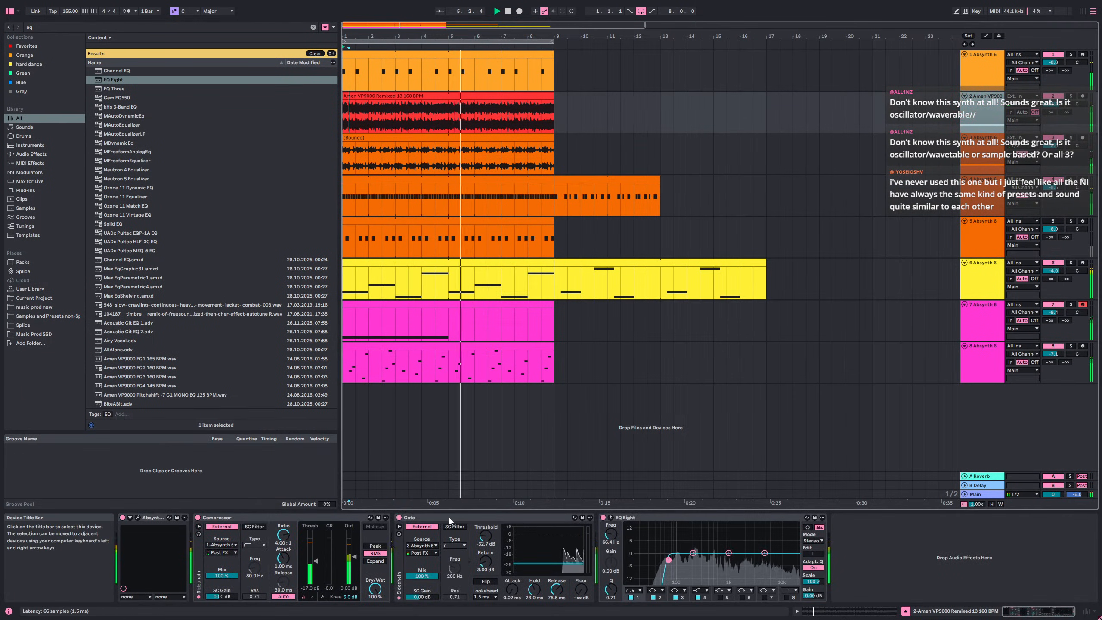
left_click(451, 202)
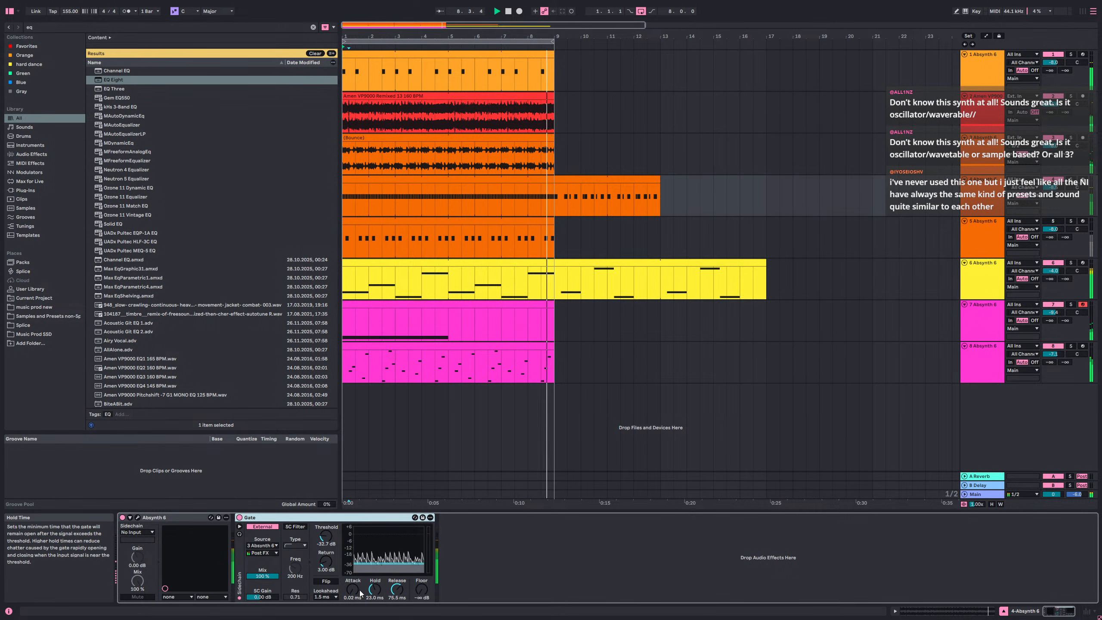
left_click_drag(352, 589, 353, 584)
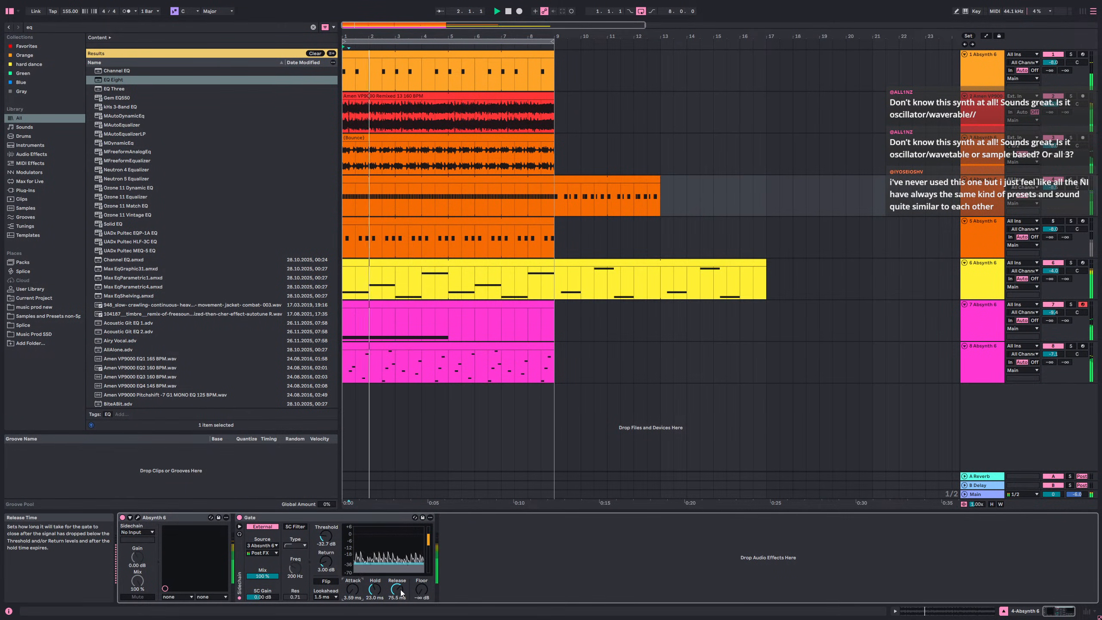
left_click_drag(326, 537, 326, 533)
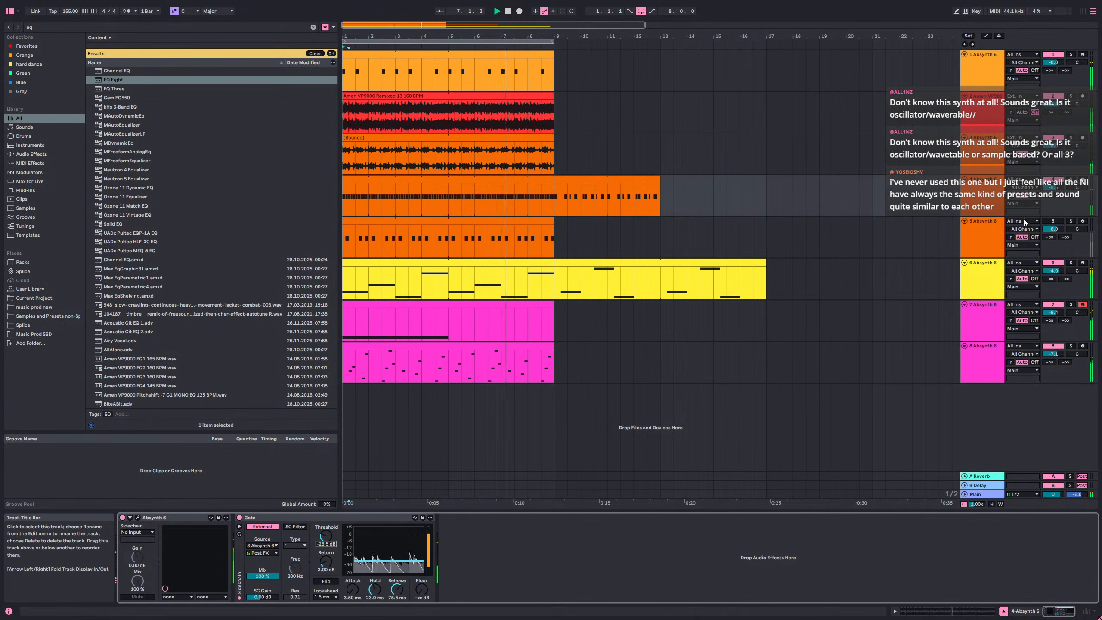
- Activate track 5 and copy track 4's adjusted Gate onto it
left_click(1053, 221)
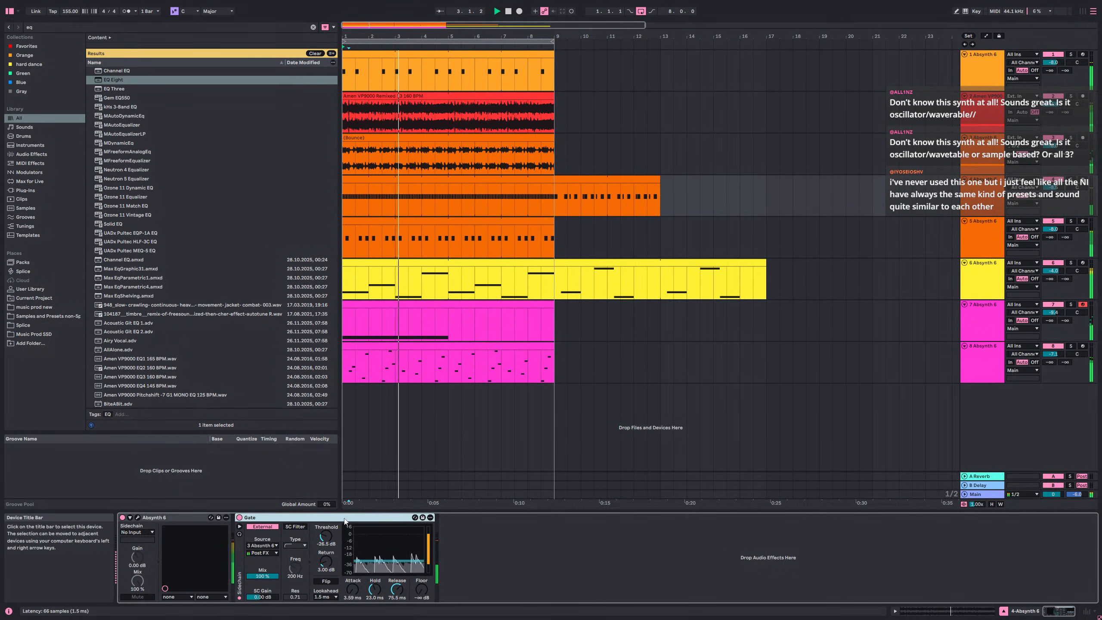
left_click(465, 241)
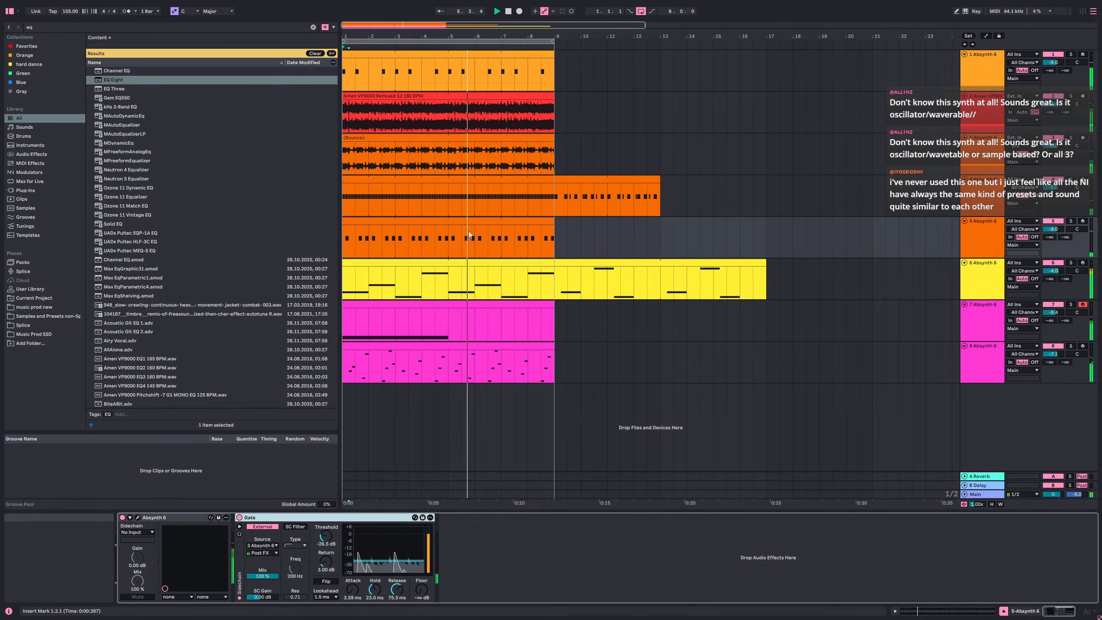
- With track 2 soloed temporarily, set its Gate to 1.21 ms attack, 36.5 ms hold and 134 ms release, and check the break's clip settings
left_click(477, 125)
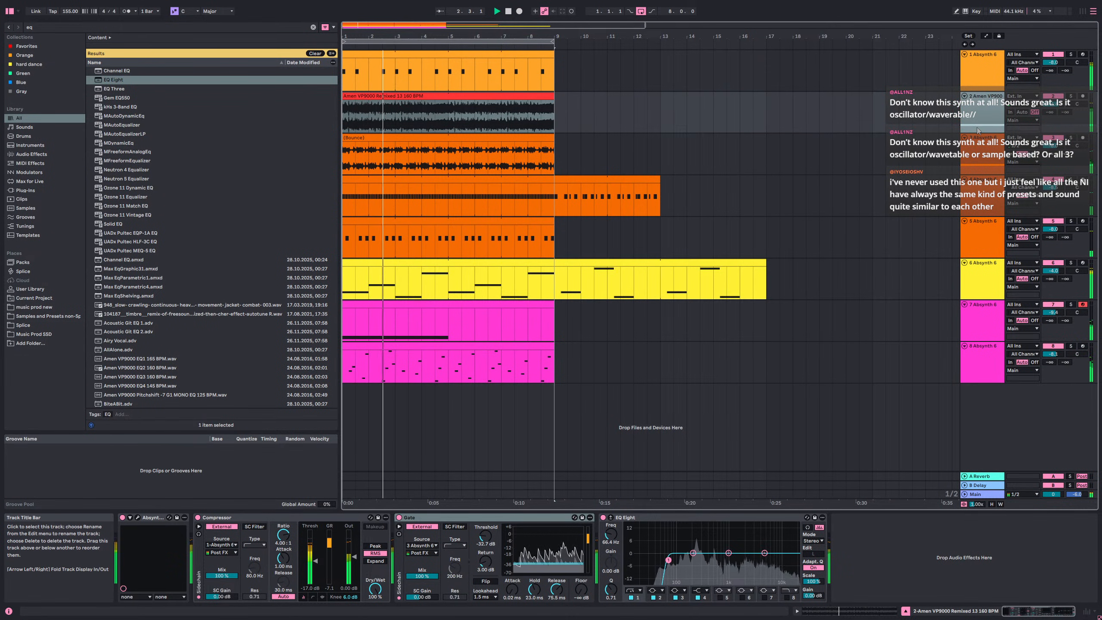
left_click(1070, 96)
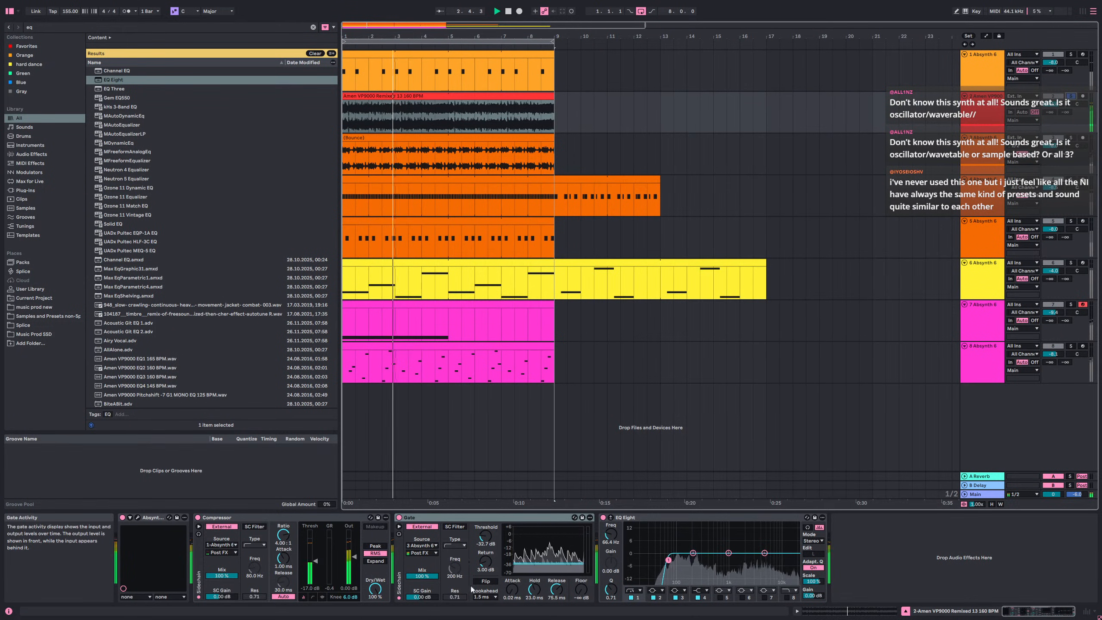
left_click_drag(515, 592, 557, 579)
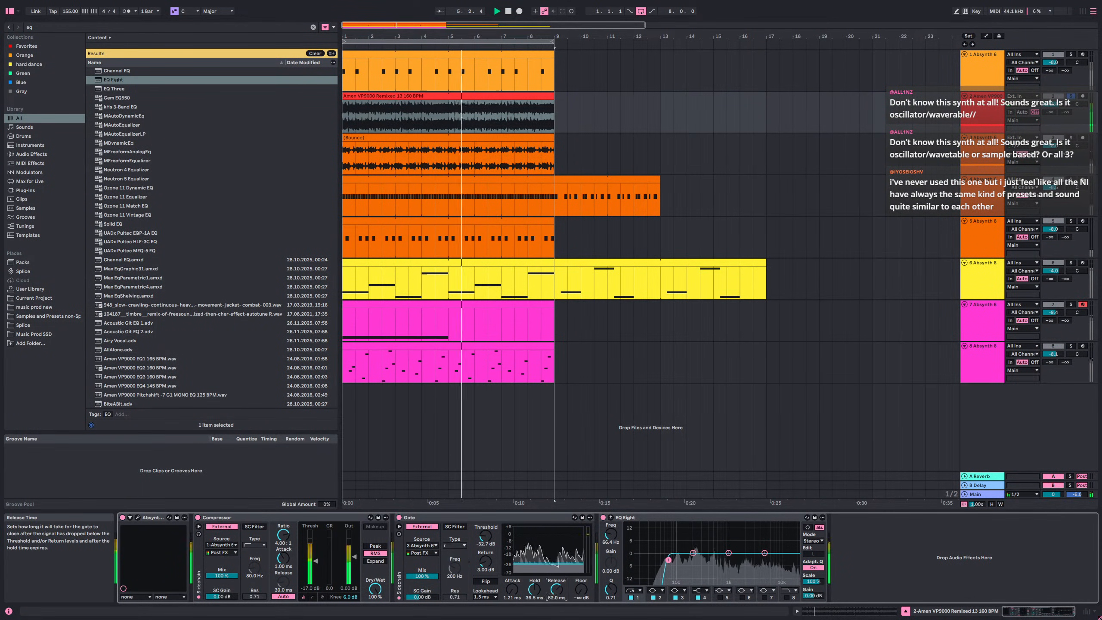
double_click(443, 96)
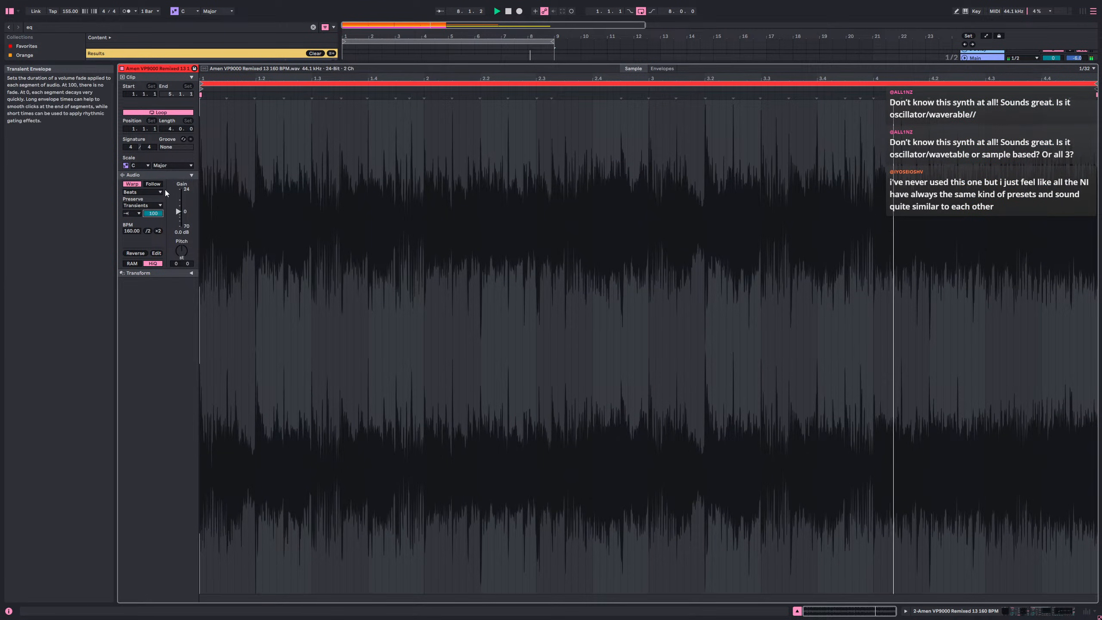
key("shift+Tab")
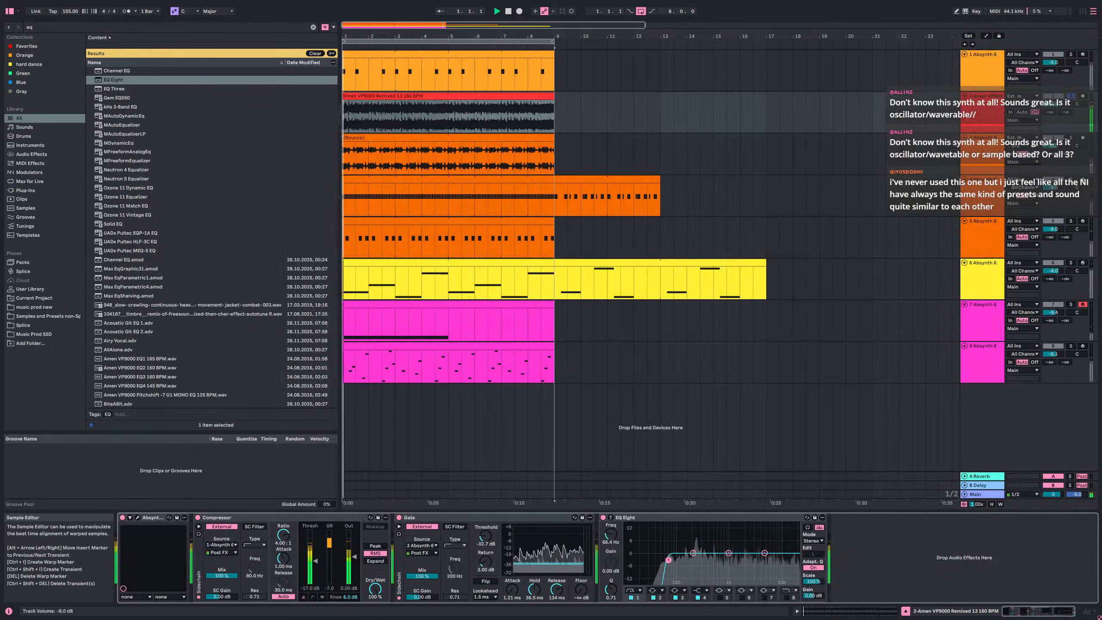
left_click(1071, 97)
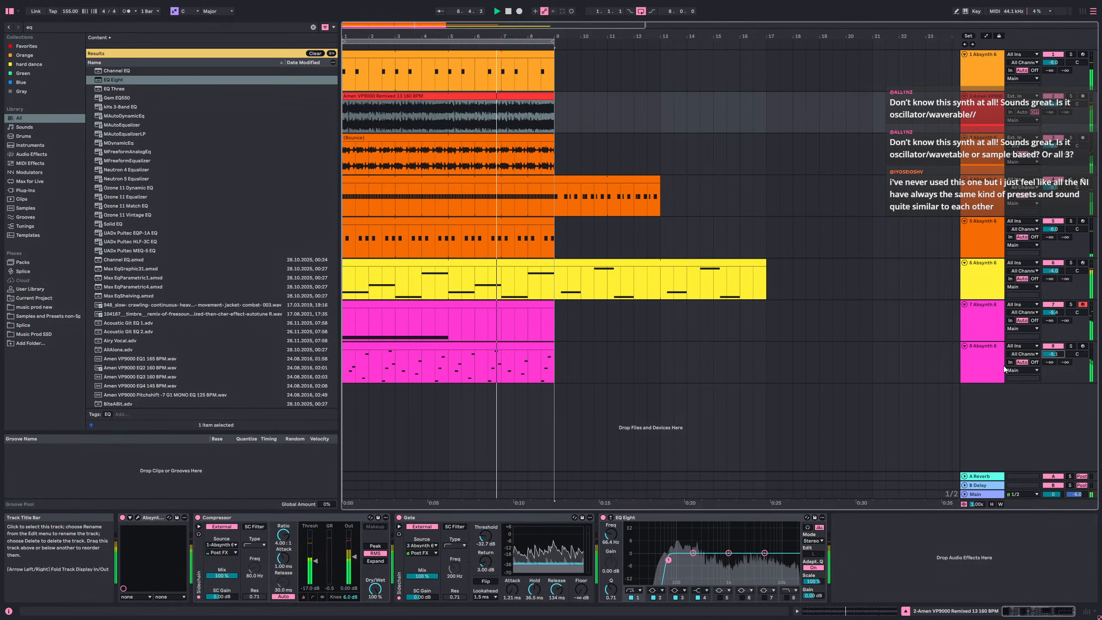
- Insert a new MIDI track below track 8
left_click(993, 325)
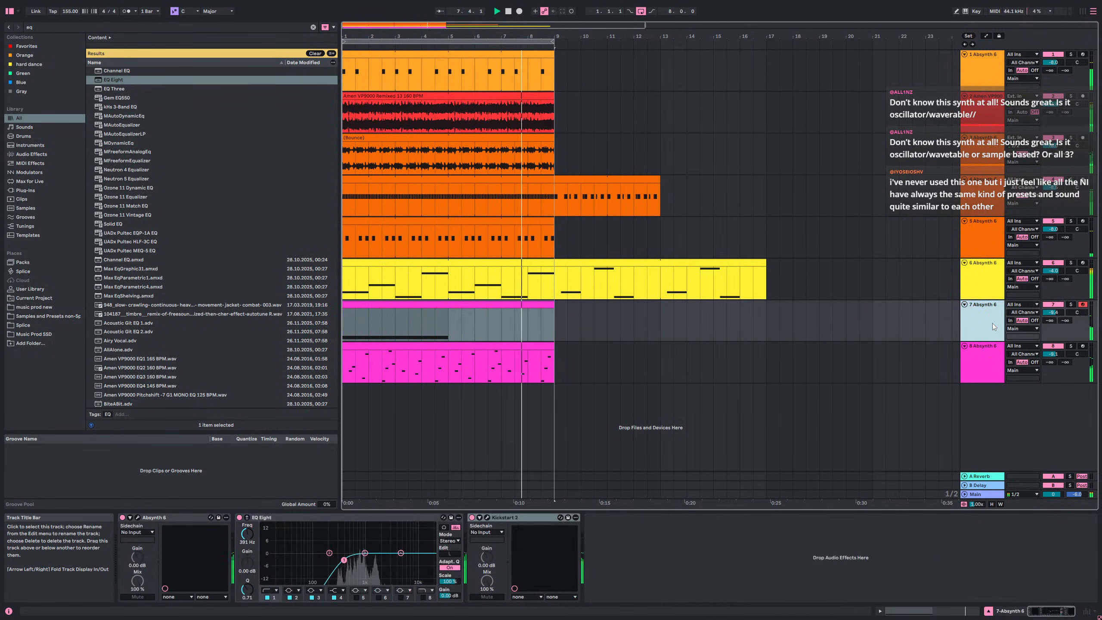
left_click(990, 360)
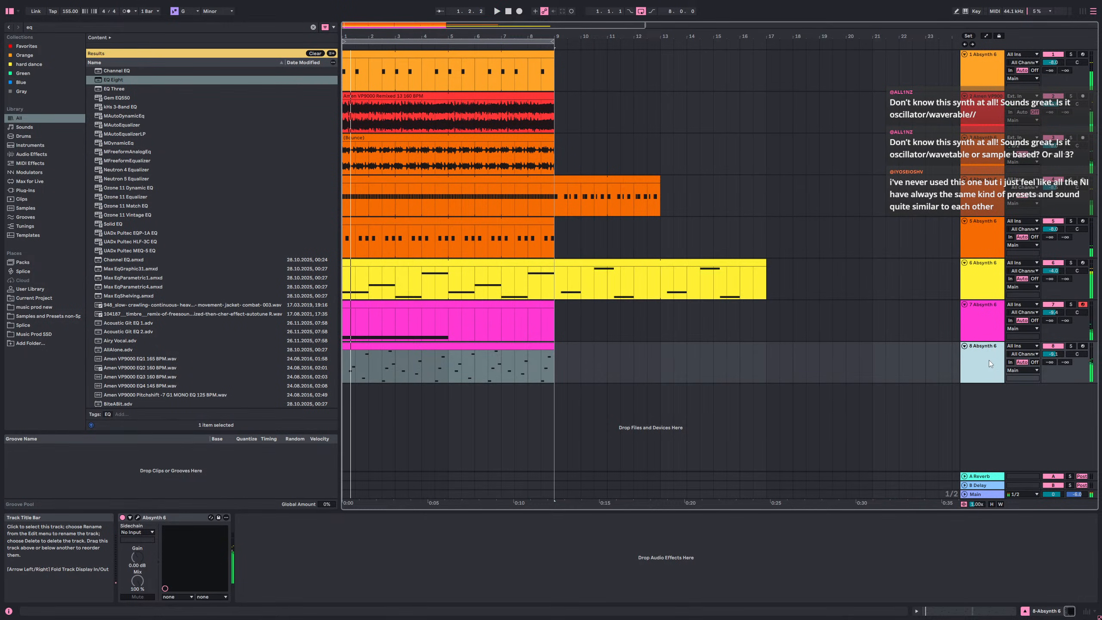
key("ctrl+shift+t")
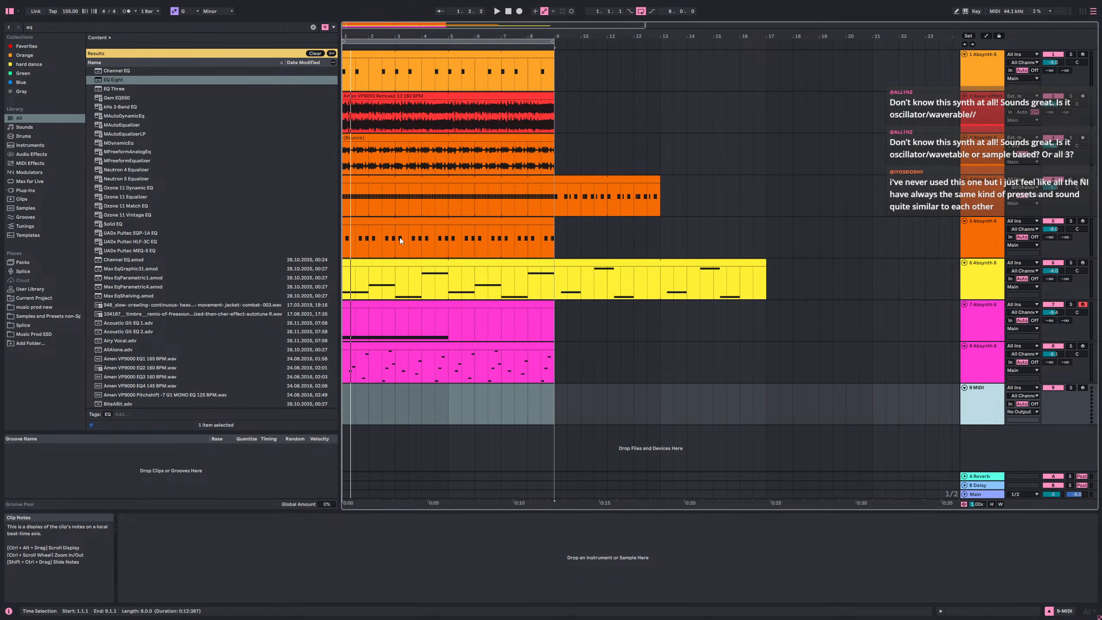
- Search the browser for "absyn" and load the Absynth 6 instrument onto the new track 9
key("ctrl+f")
type("absyn")
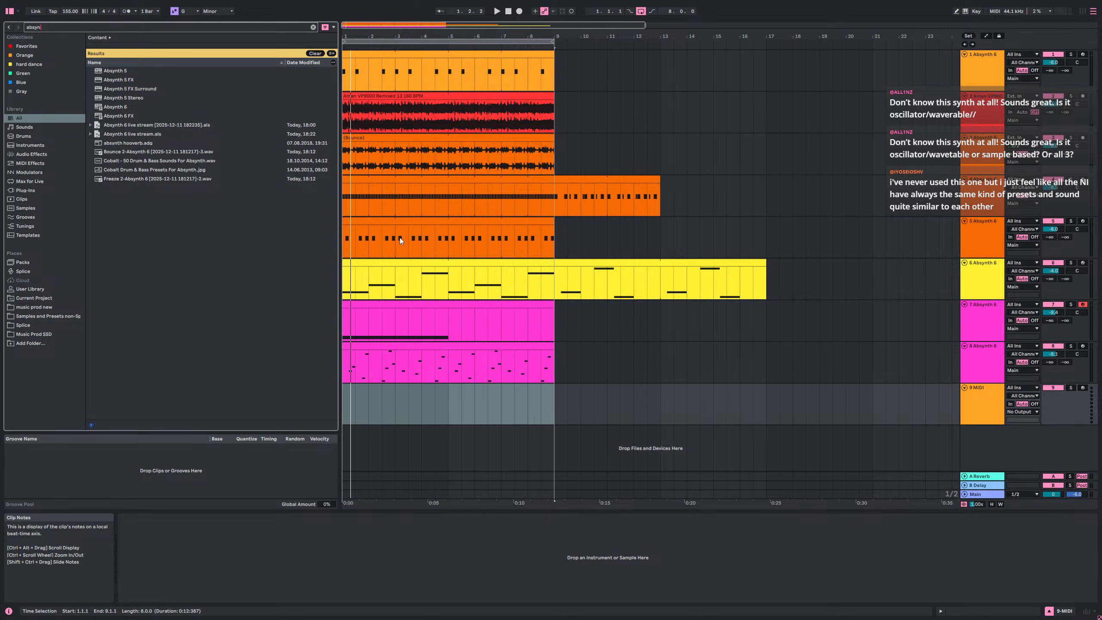
key("Down")
key("Down")
key("Down")
key("Down")
key("Down")
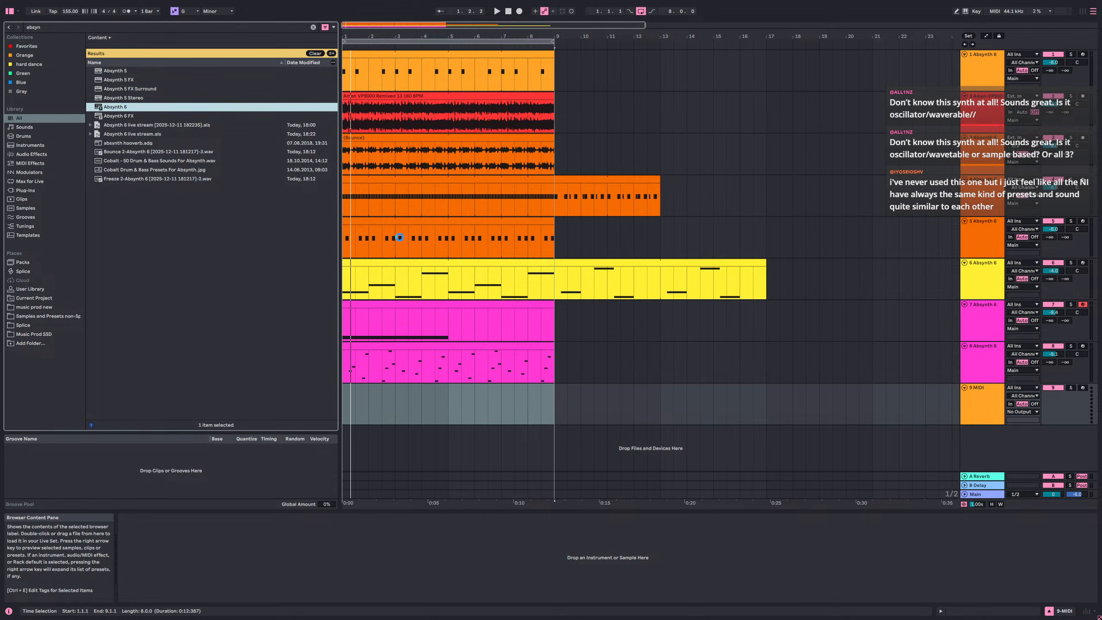
key("Return")
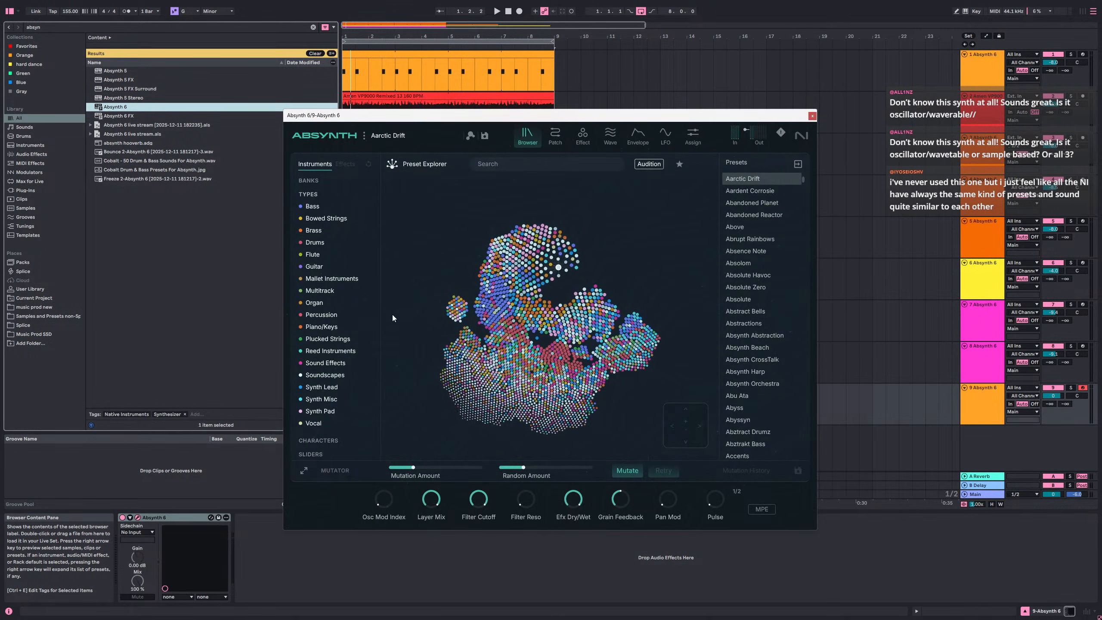
- Filter Absynth 6's presets to Soundscapes and audition several presets across the map
left_click(325, 374)
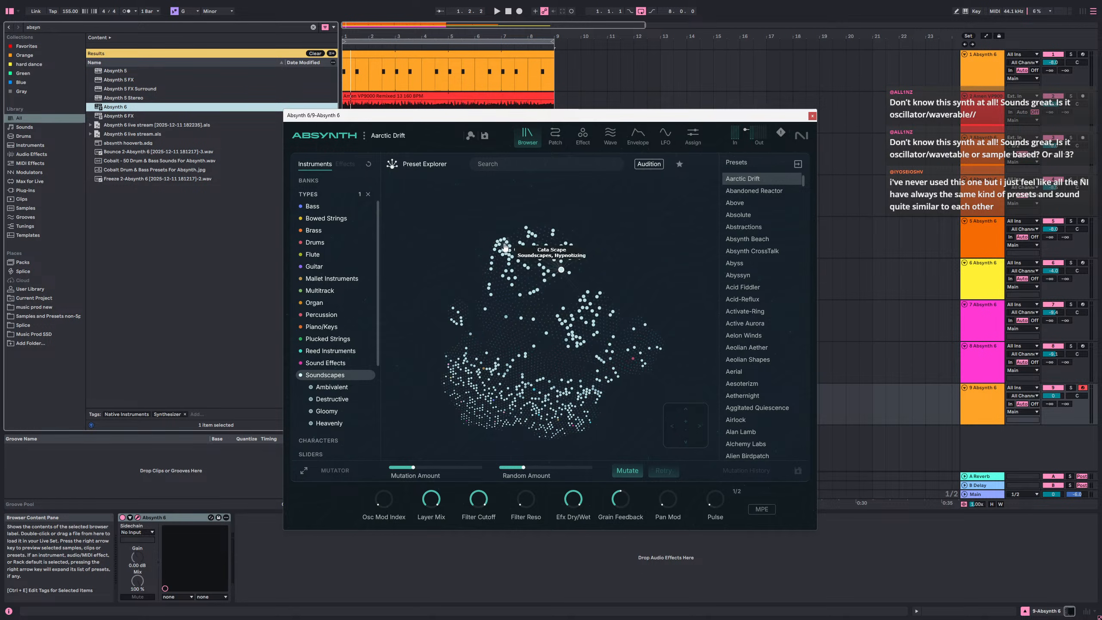
left_click(538, 284)
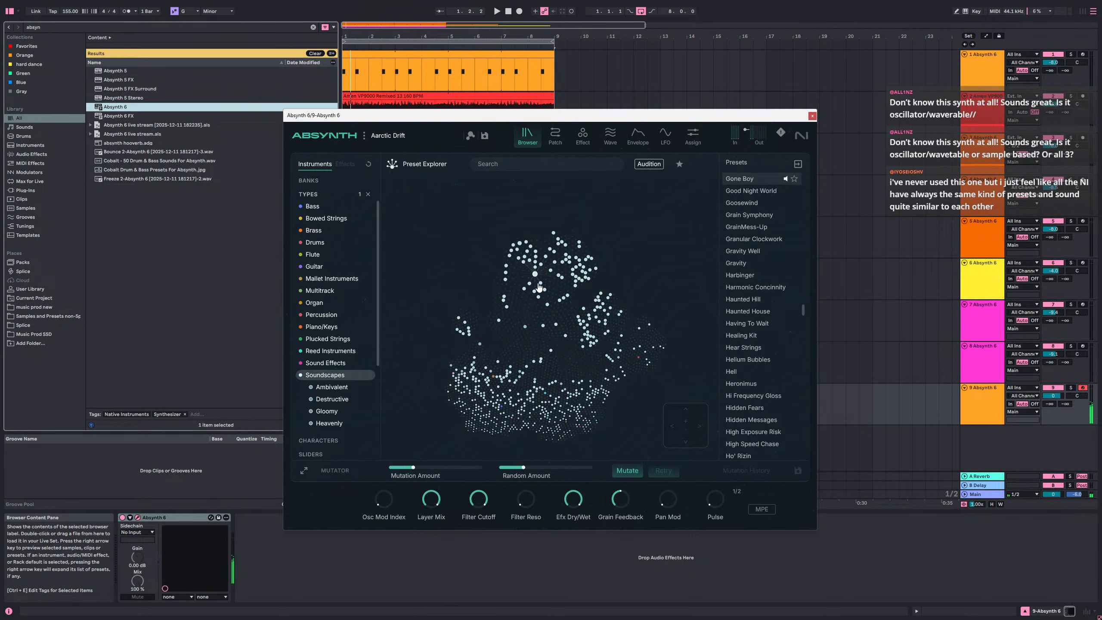
left_click(521, 415)
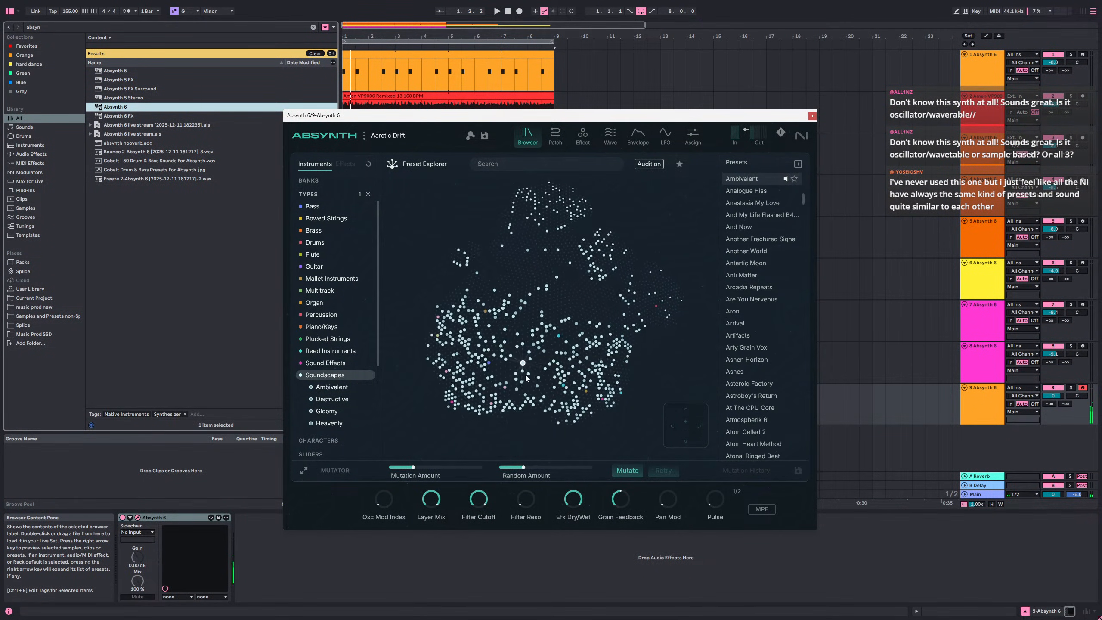
left_click(507, 368)
scroll(364, 391, "down", 3)
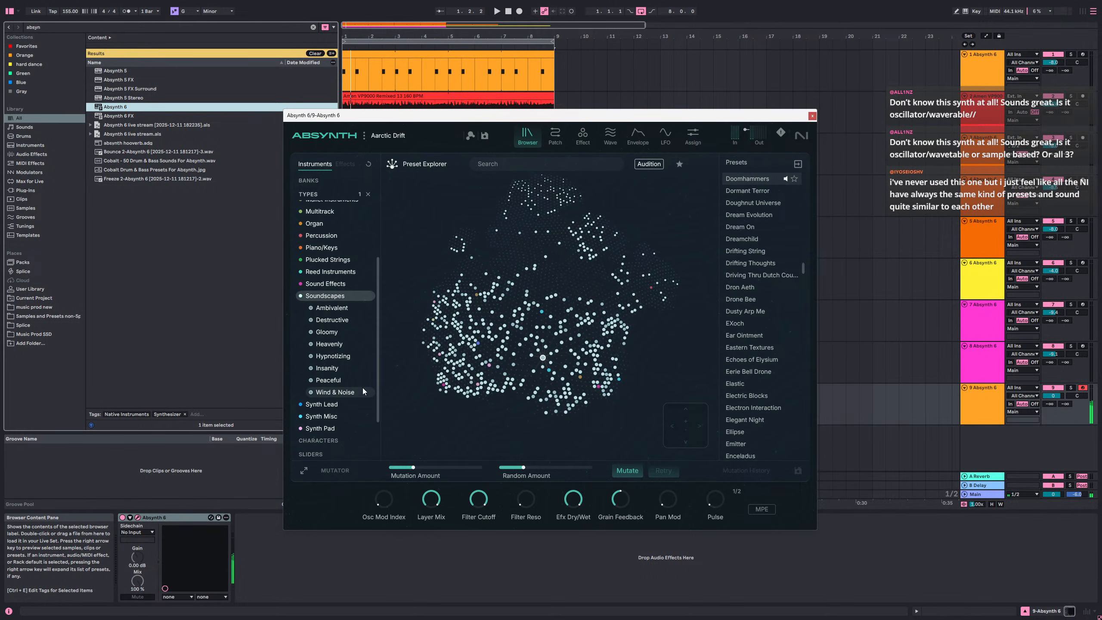
- Narrow the Soundscapes presets to Heavenly and audition a series of them, including Seraph Dust and Echoes of Elysium
left_click(354, 343)
left_click(566, 253)
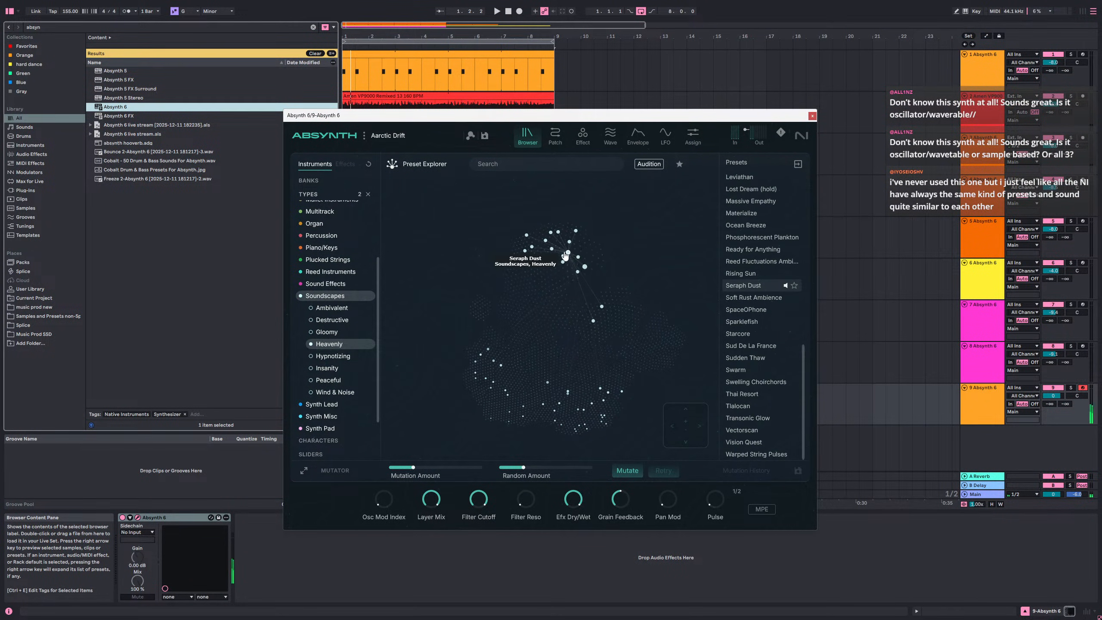
left_click(555, 256)
scroll(530, 353, "up", 5)
left_click(511, 350)
key("Left")
key("Right")
key("Down")
key("Down")
key("Down")
key("Down")
key("Right")
key("Right")
key("Right")
key("Right")
key("Down")
key("Down")
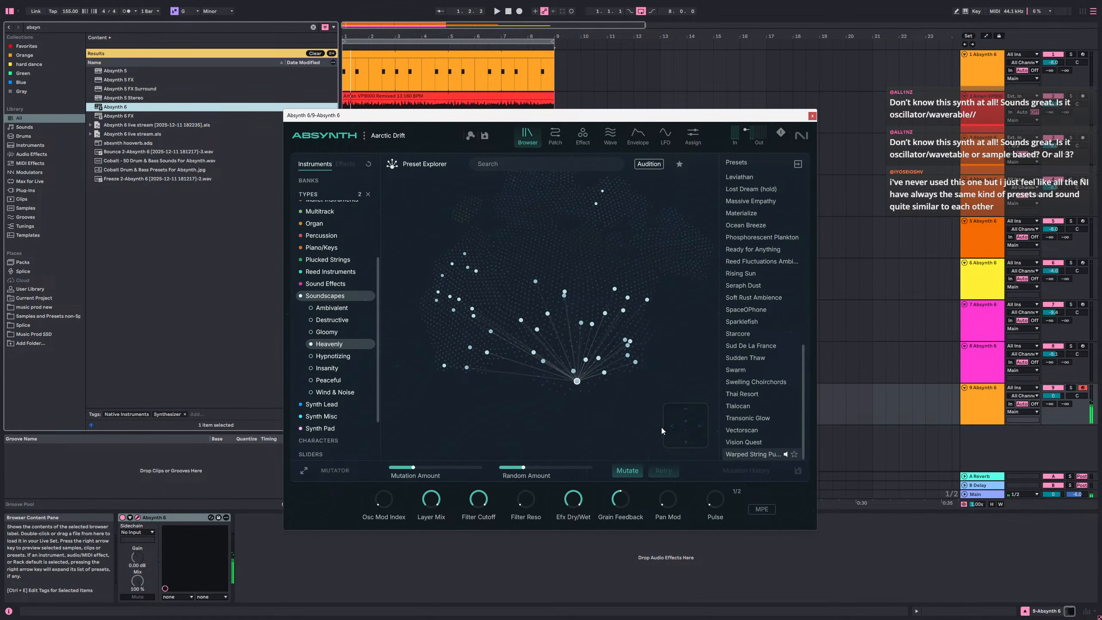
key("Right")
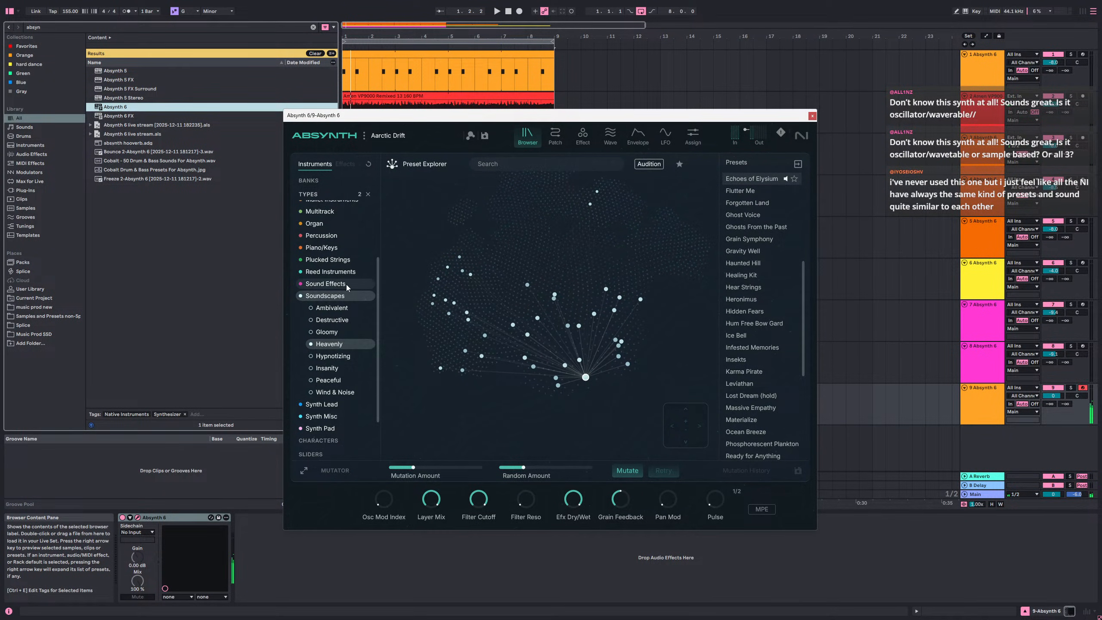
- Filter Absynth 6's presets to the Airy Pad subtype of Synth Pad and audition a long series of them across the map
left_click(321, 428)
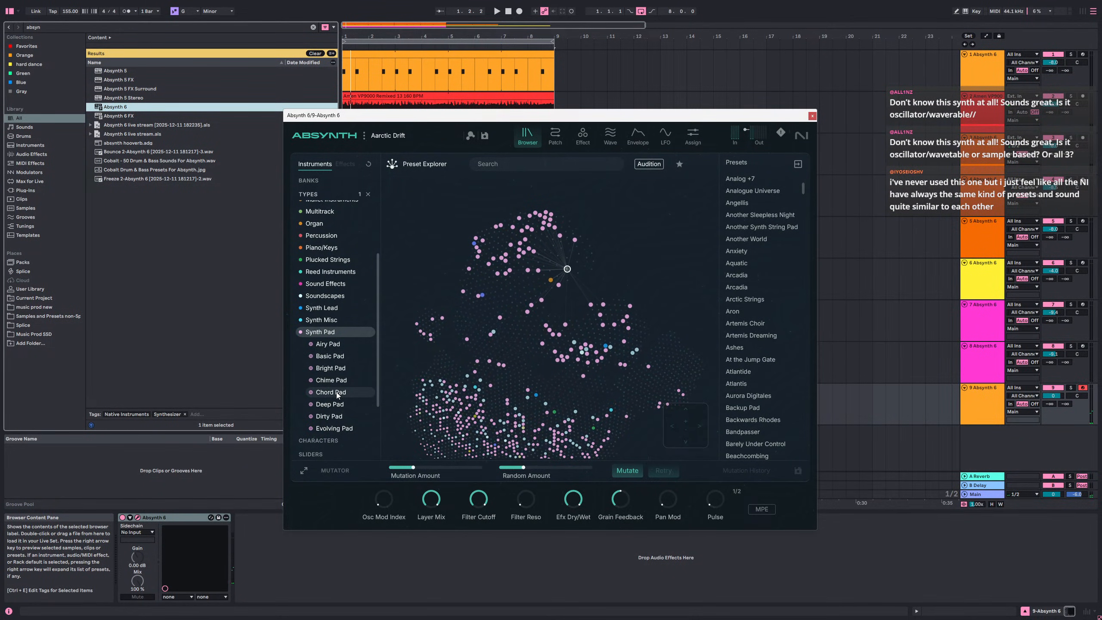
left_click(334, 347)
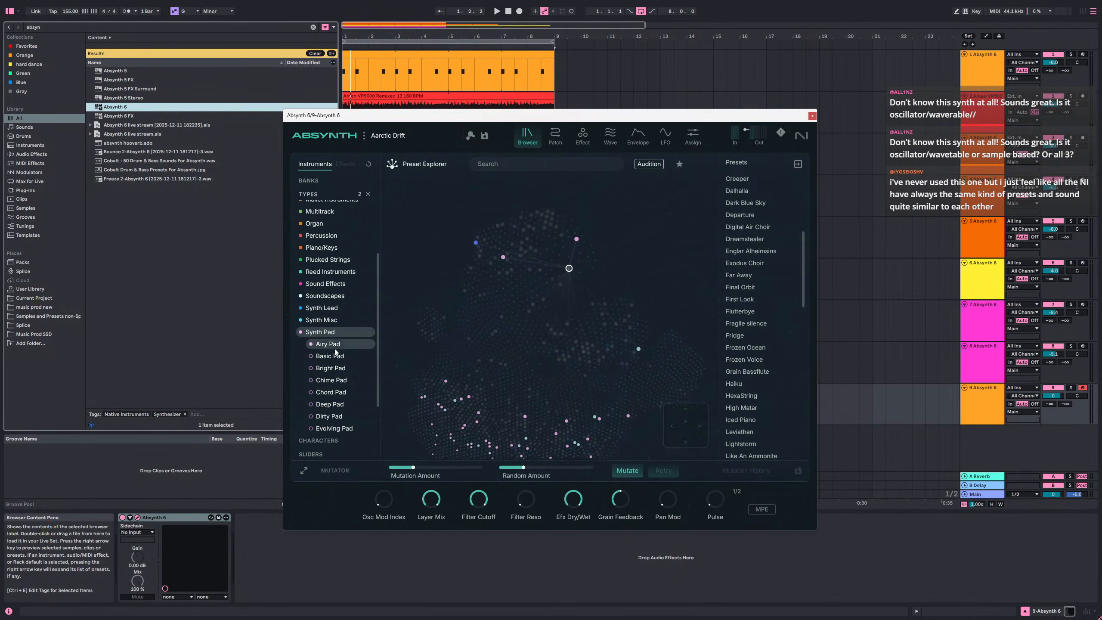
left_click(518, 249)
key("Right")
key("Right")
key("Right")
key("Right")
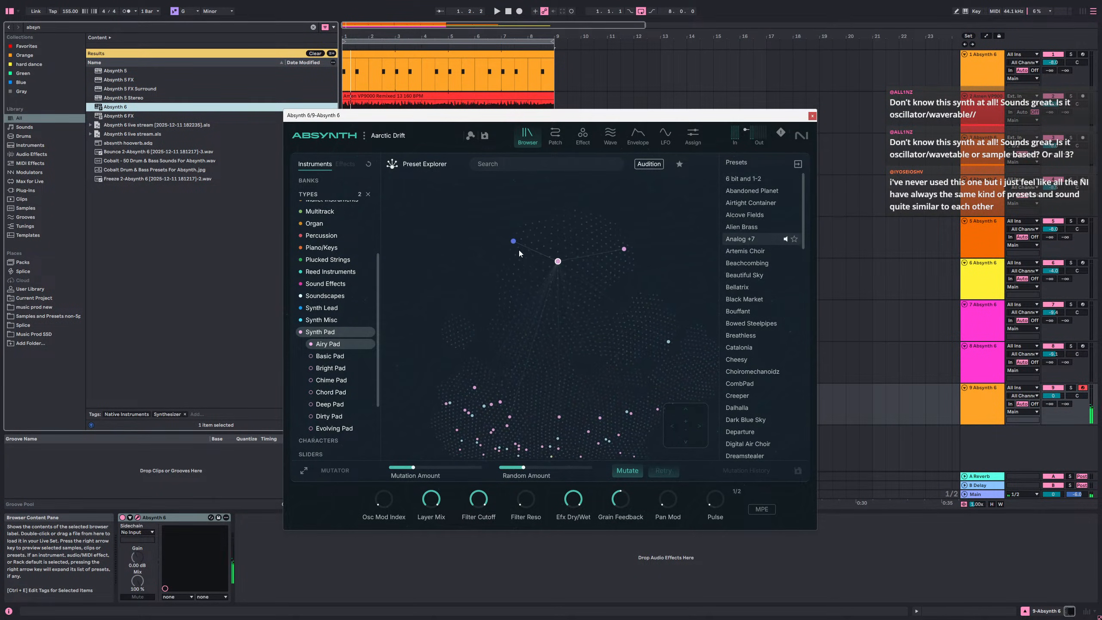
key("Right")
key("Right")
key("Right")
key("Right")
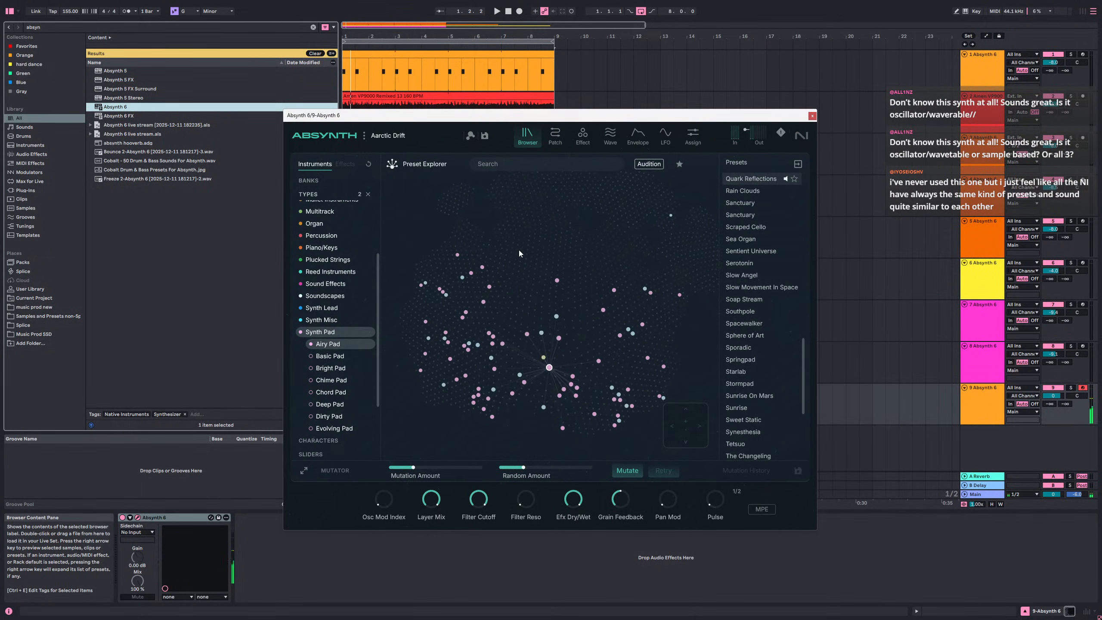
key("Right")
key("Right")
key("Right")
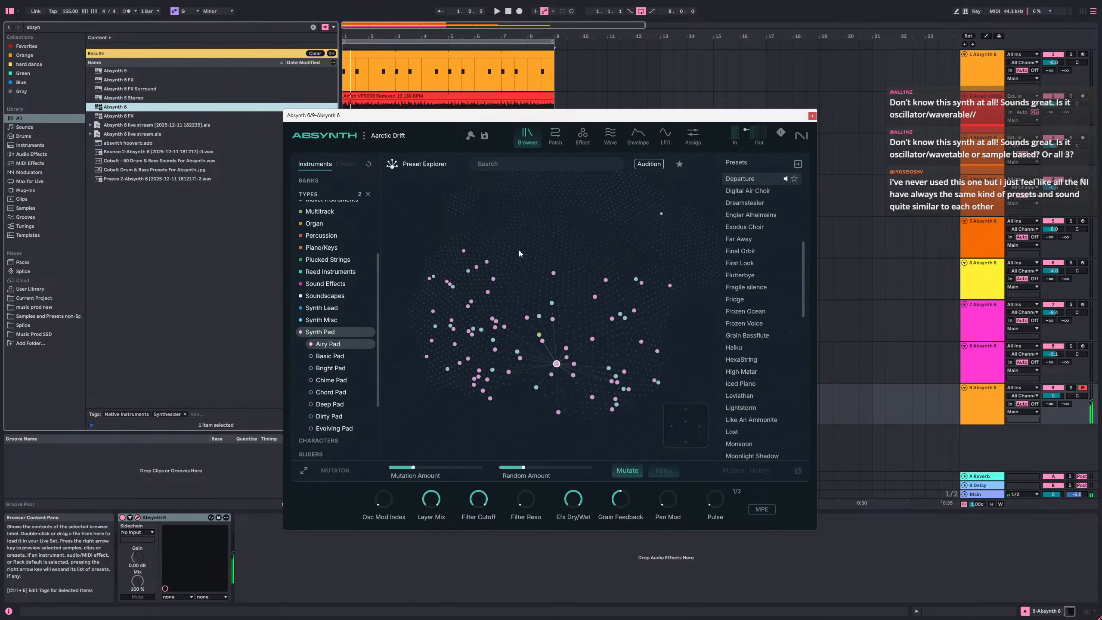
key("Right")
key("Right")
key("Right")
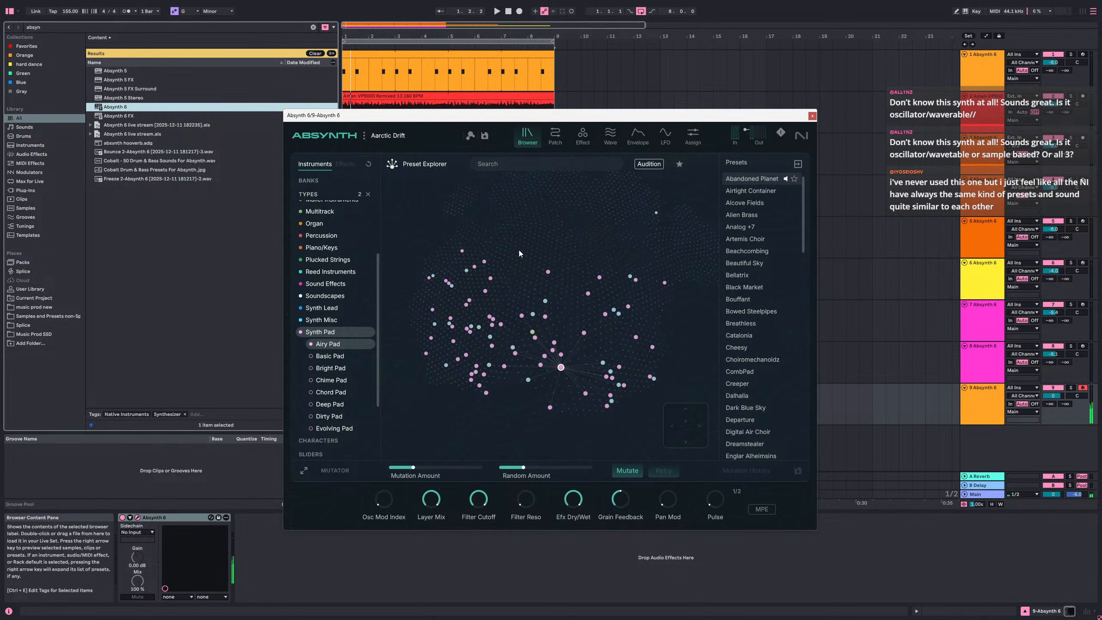
key("Right")
key("Right")
key("Right")
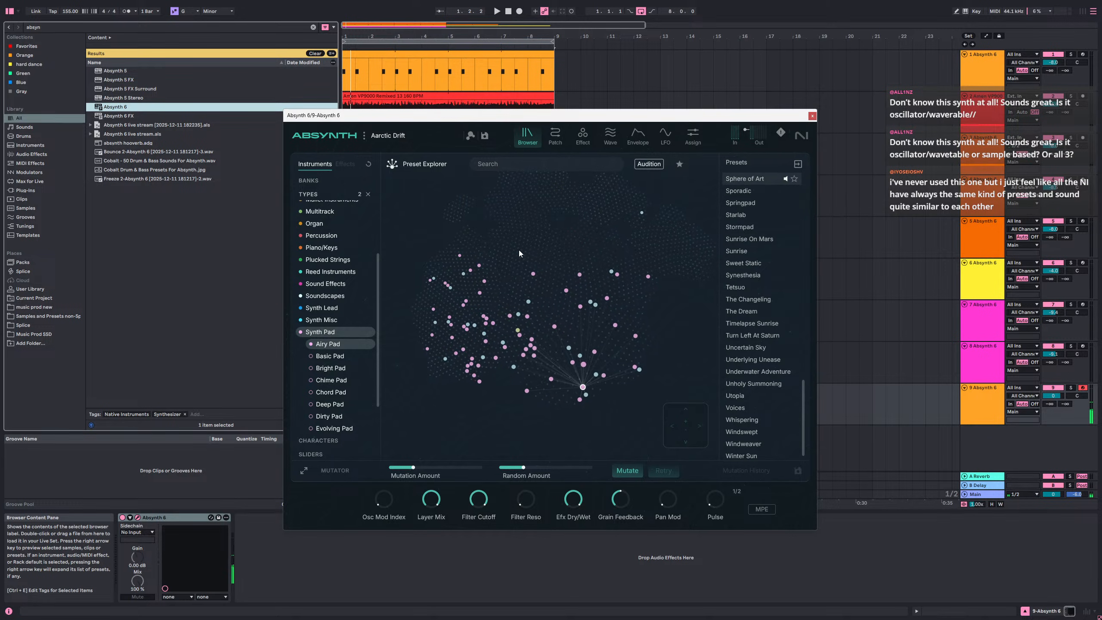
key("Down")
key("Up")
key("Up")
key("Down")
key("Up")
key("Right")
key("Right")
key("Right")
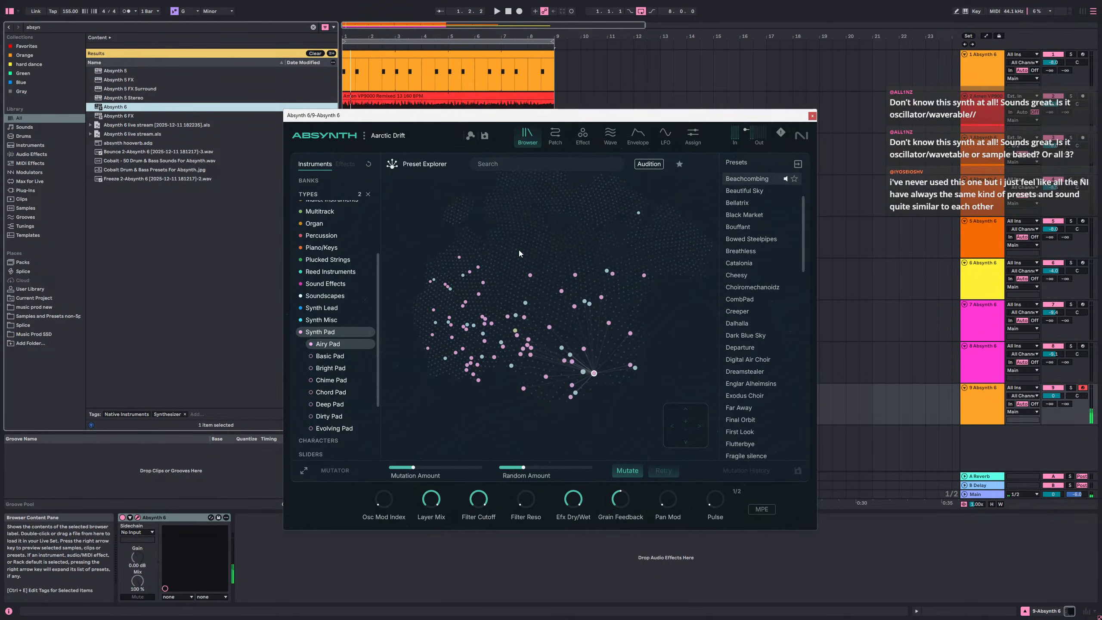
key("Right")
key("Left")
key("Up")
key("Left")
key("Up")
key("Left")
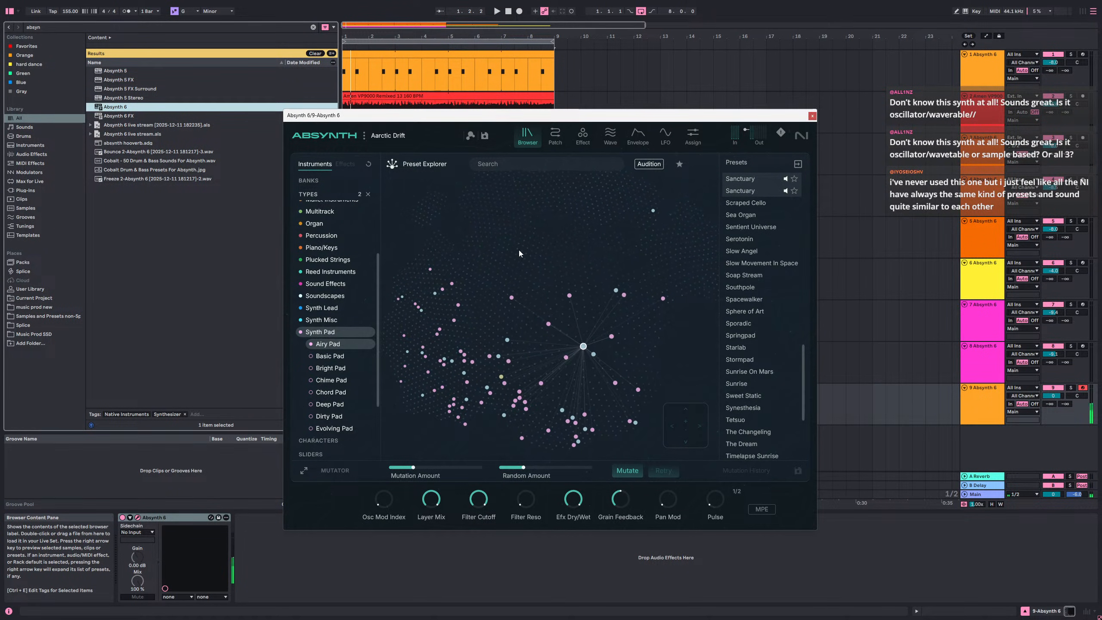
key("Right")
key("Up")
key("Right")
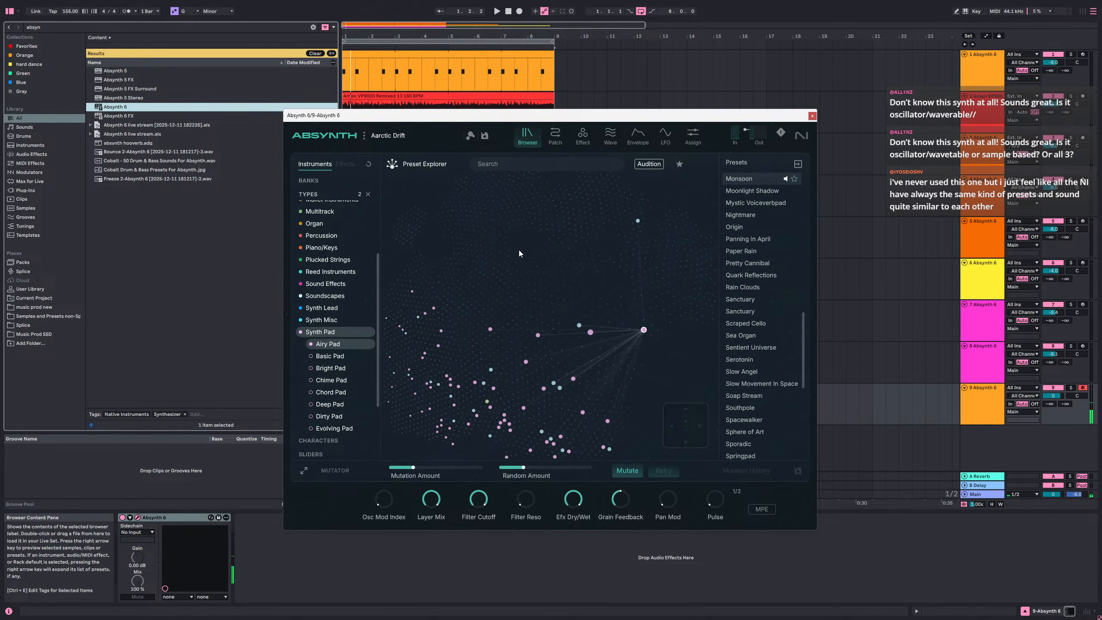
key("Left")
key("Down")
key("Left")
key("Up")
key("Left")
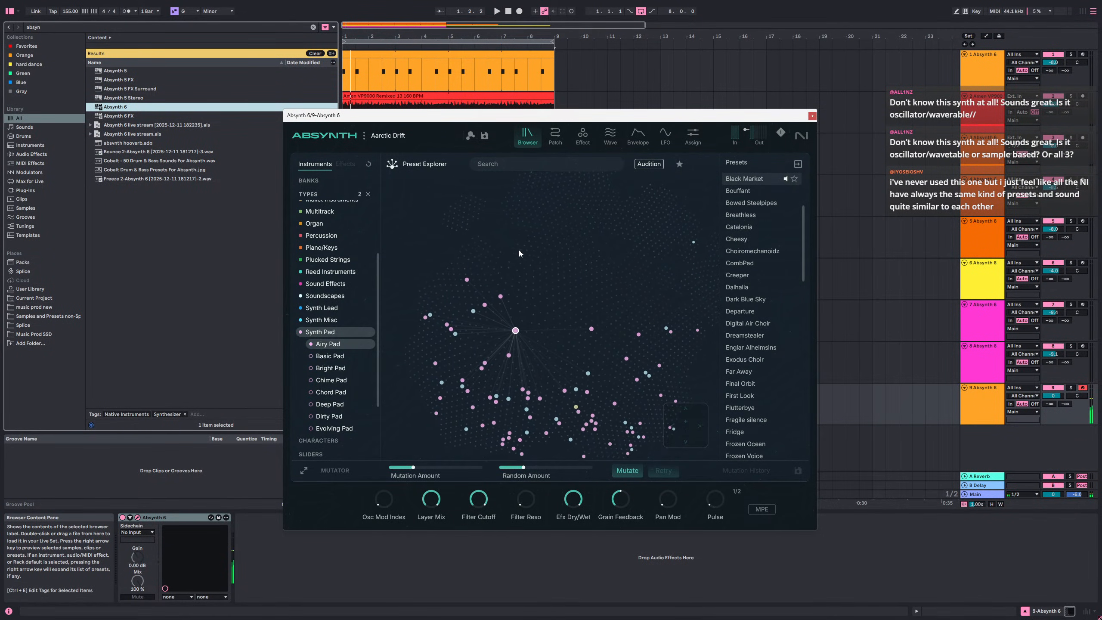
key("Down")
key("Left")
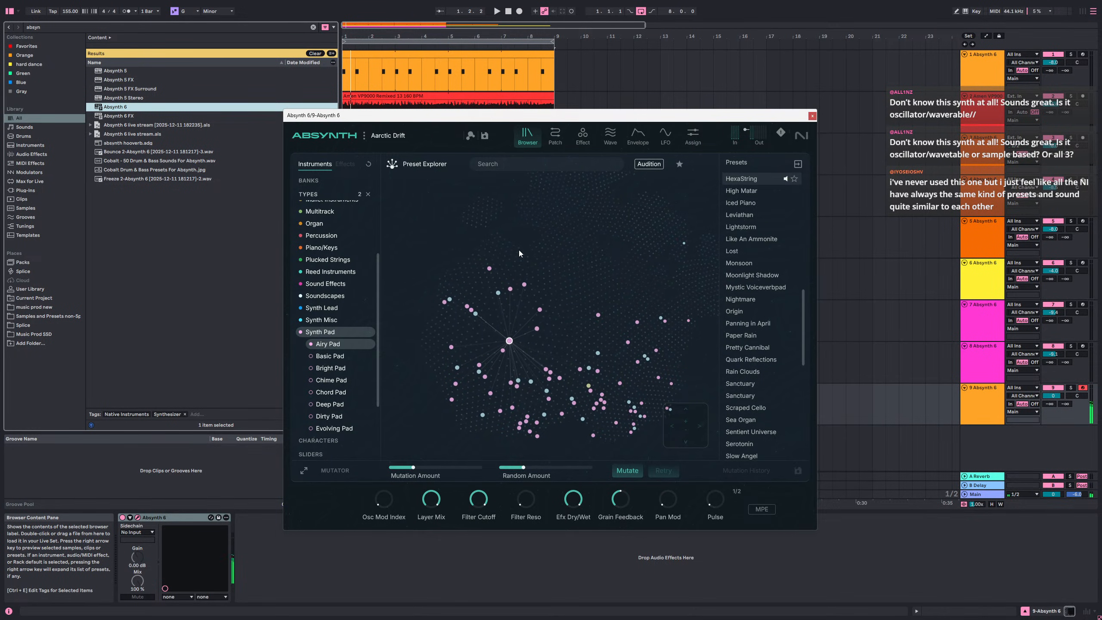
key("Down")
key("Left")
key("Up")
key("Left")
key("Left")
key("Left")
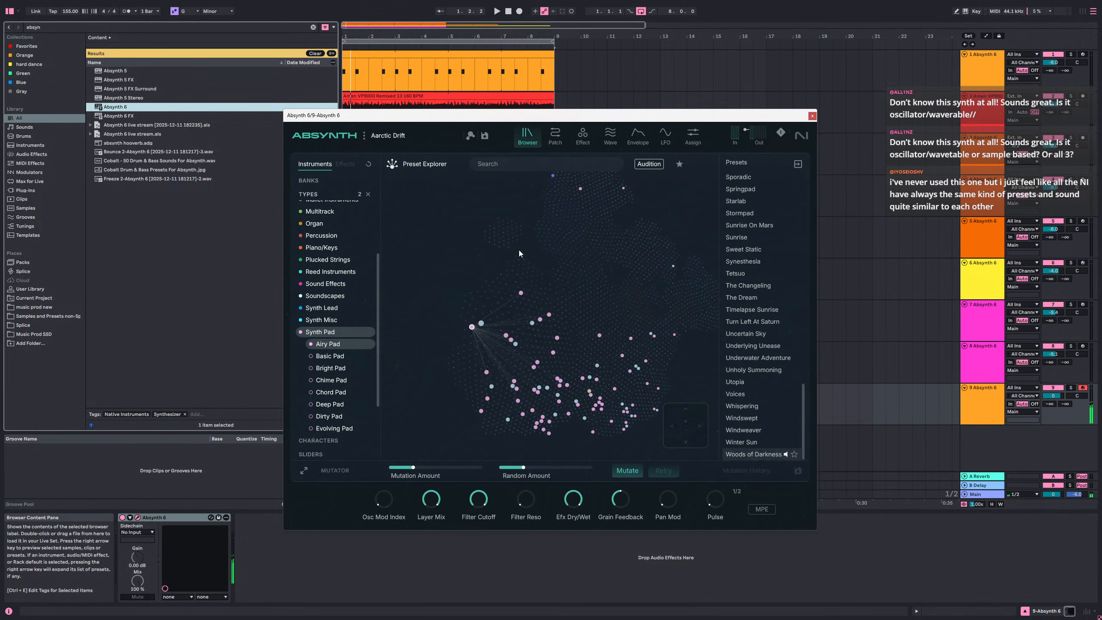
key("Down")
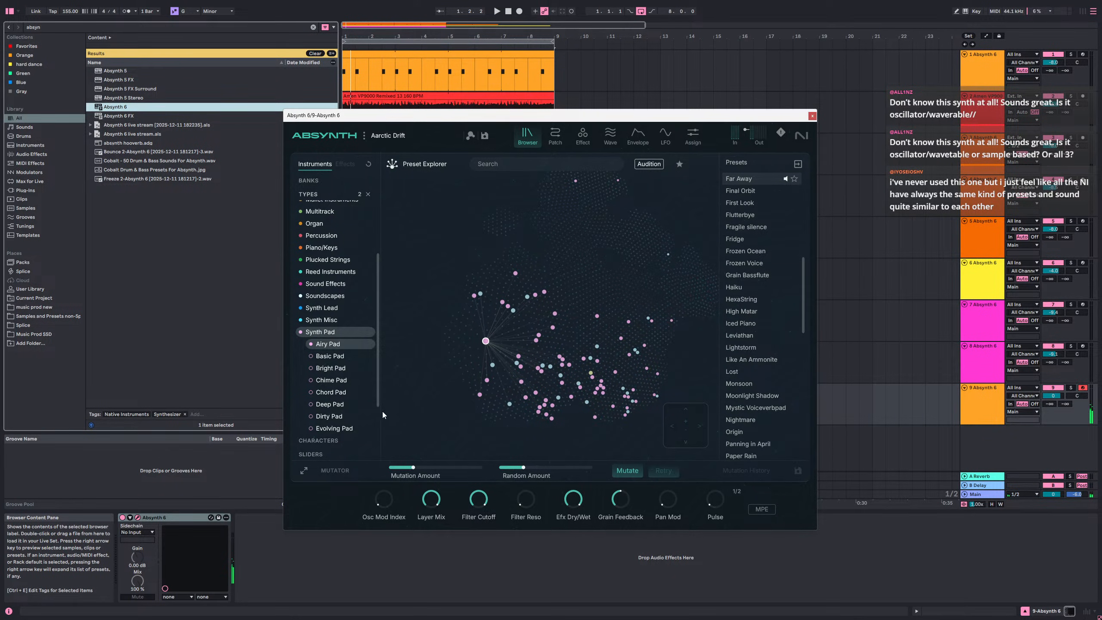
- Switch the Synth Pad subtype to Deep Pad, audition several of its presets and load FM Pad
left_click(334, 404)
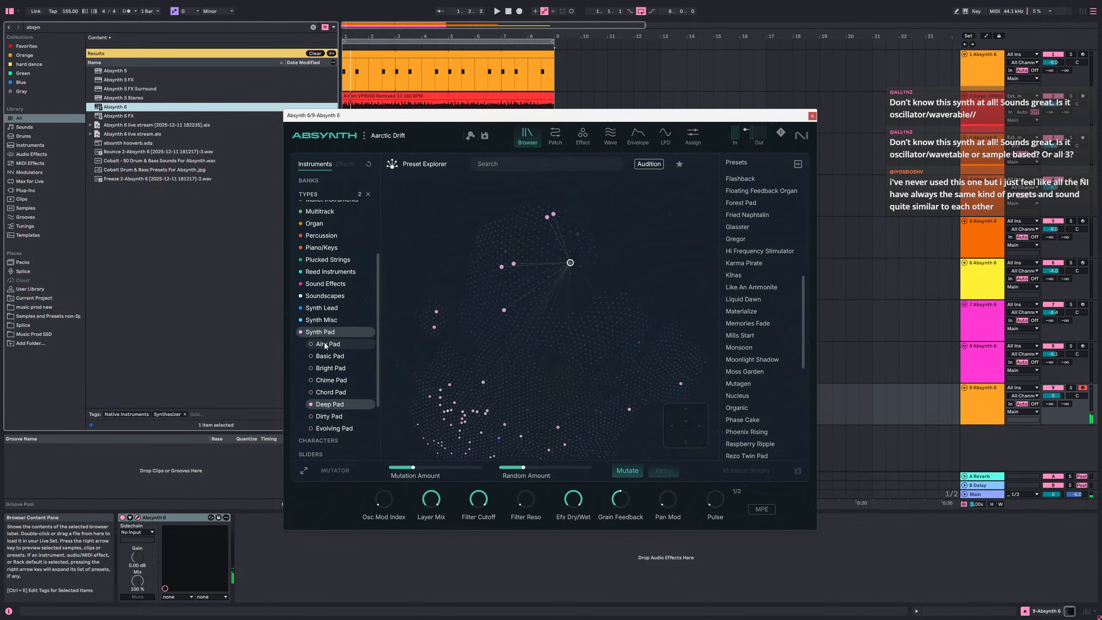
left_click(511, 268)
key("Up")
key("Right")
key("Down")
key("Left")
key("Down")
key("Down")
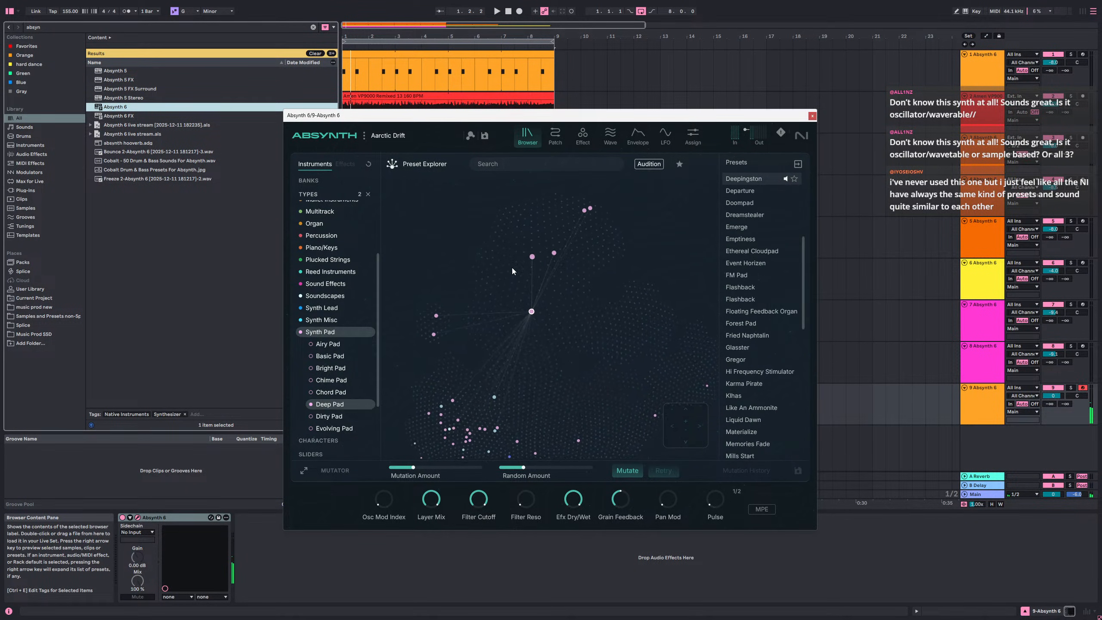
key("Left")
key("Up")
key("Up")
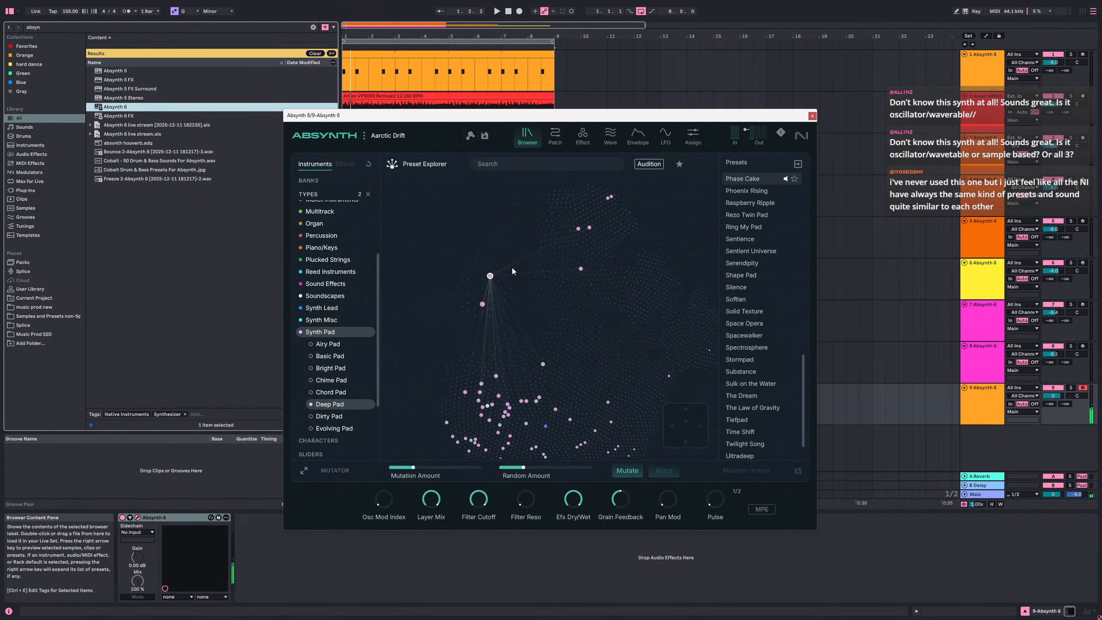
key("Down")
key("Down")
key("Down")
key("Down")
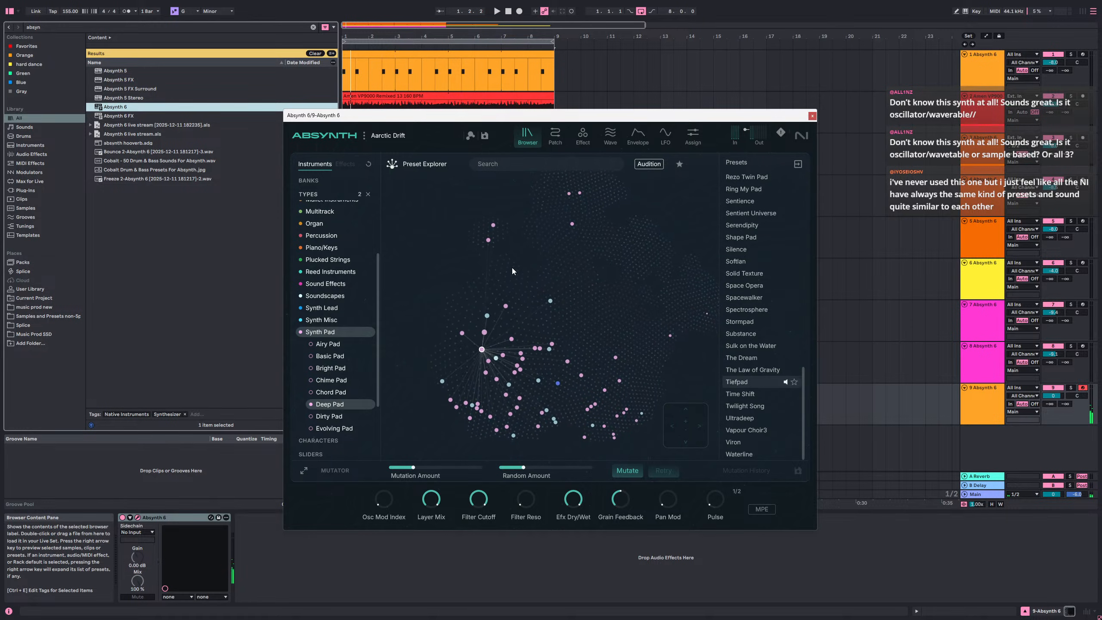
key("Left")
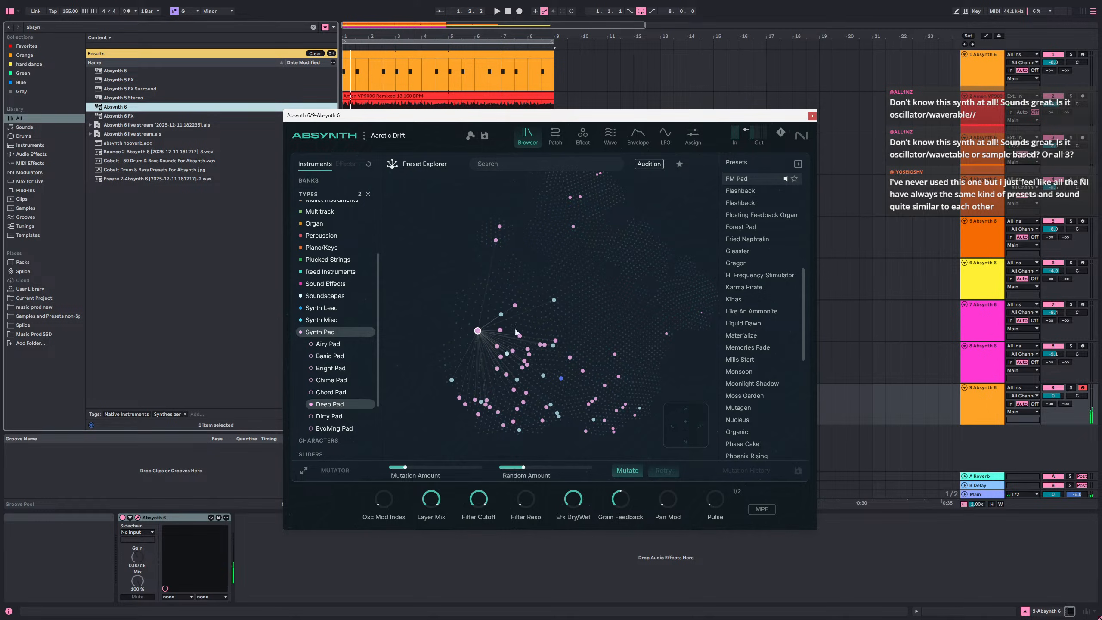
left_click(764, 183)
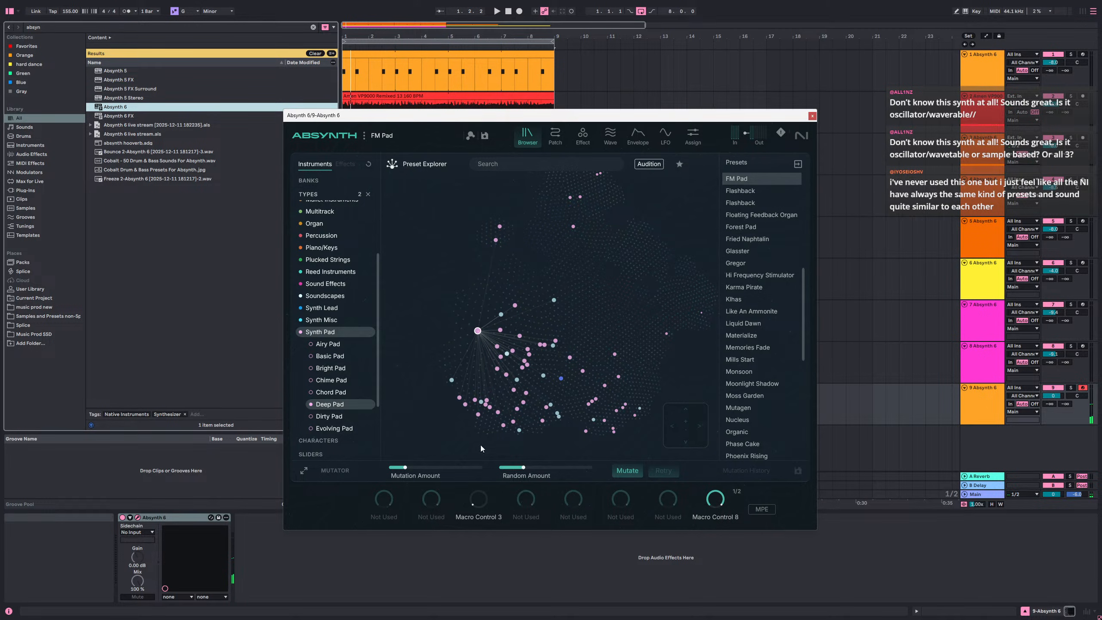
- Mutate the FM Pad preset with a reduced mutation amount and compare the versions in the mutation history
left_click(625, 473)
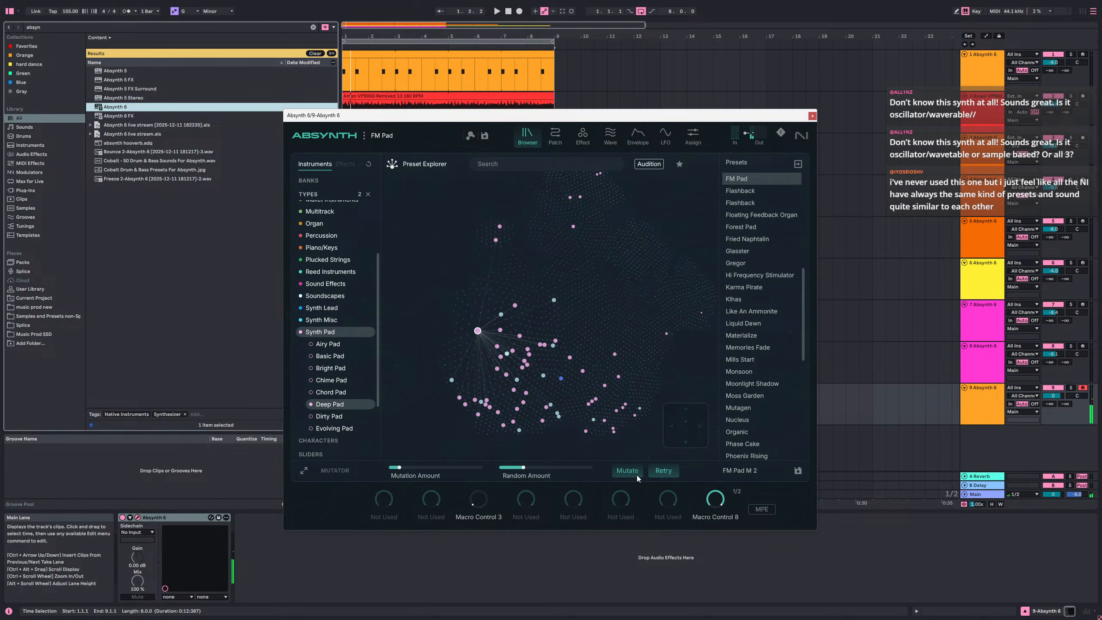
left_click(766, 473)
left_click(746, 471)
left_click(738, 499)
left_click(732, 471)
left_click(739, 498)
left_click(737, 472)
left_click(741, 506)
- Close the Absynth 6 window, start playback and lower track 9's volume to about -4.2 dB
left_click(812, 115)
key("space")
left_click_drag(347, 400, 447, 398)
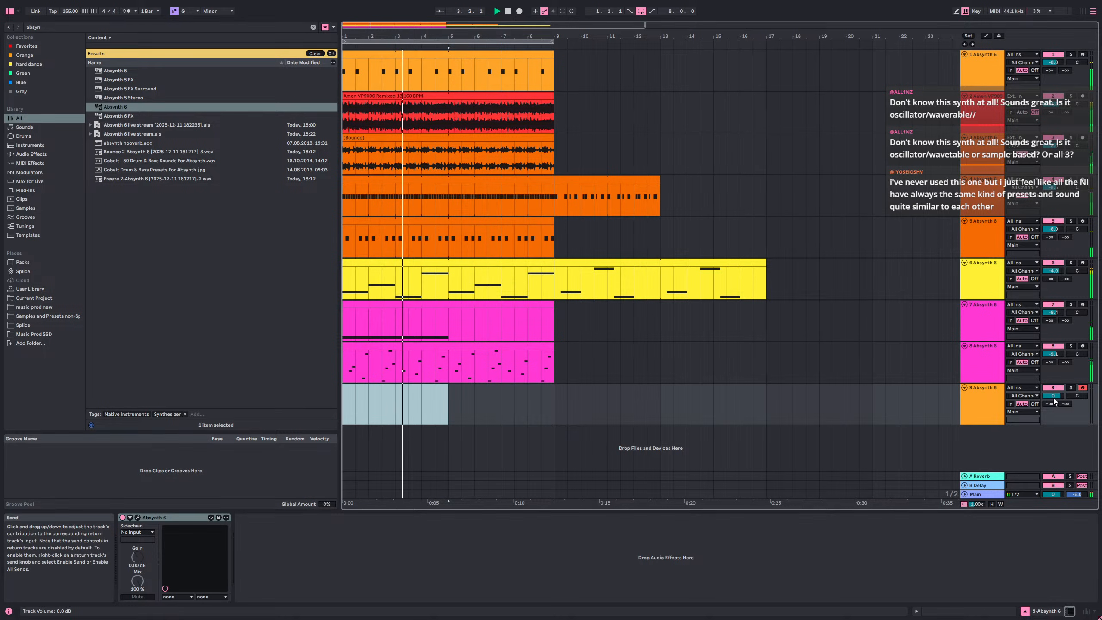
left_click_drag(1053, 395, 1053, 413)
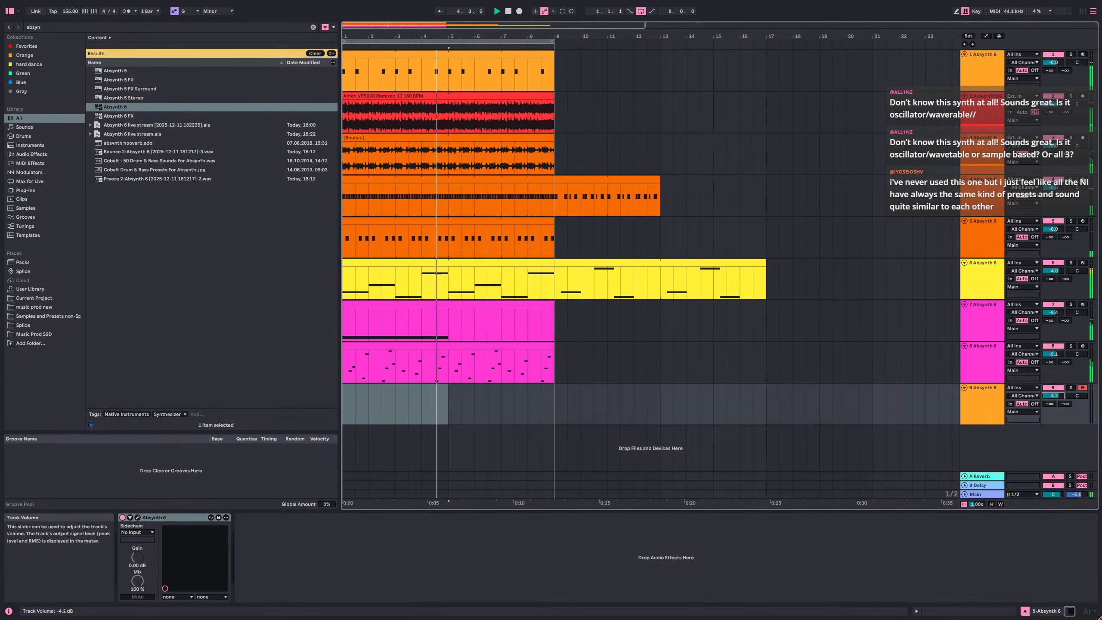
- Create a four-bar MIDI clip at the start of track 9 and draw a G2 note from 1.1.1 to 2.2.1
left_click(435, 407)
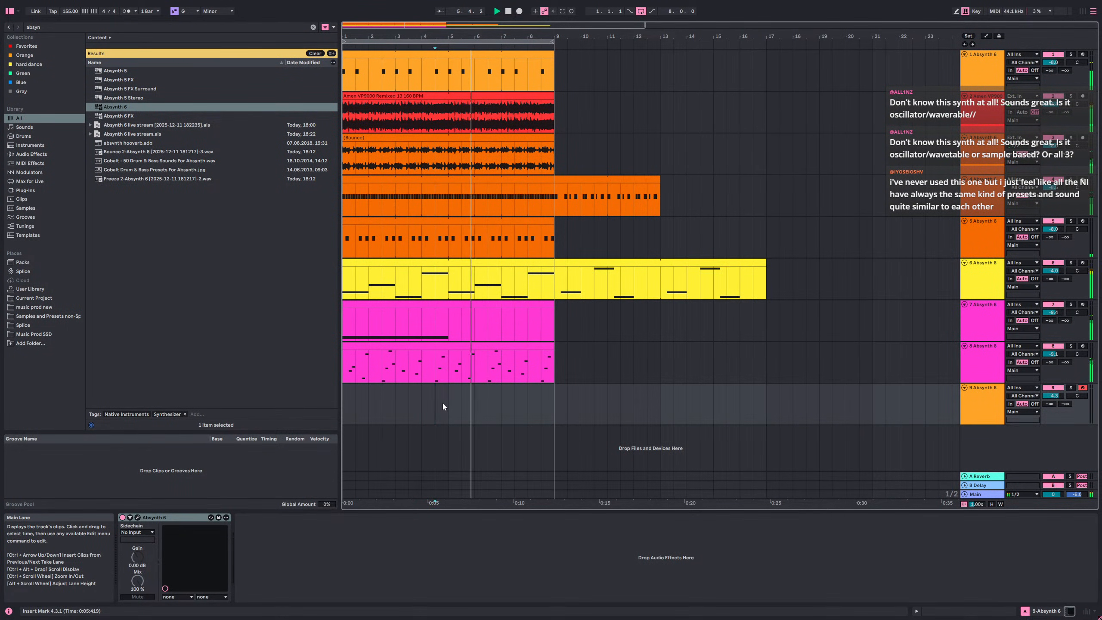
left_click_drag(444, 403, 319, 393)
key("ctrl+shift+m")
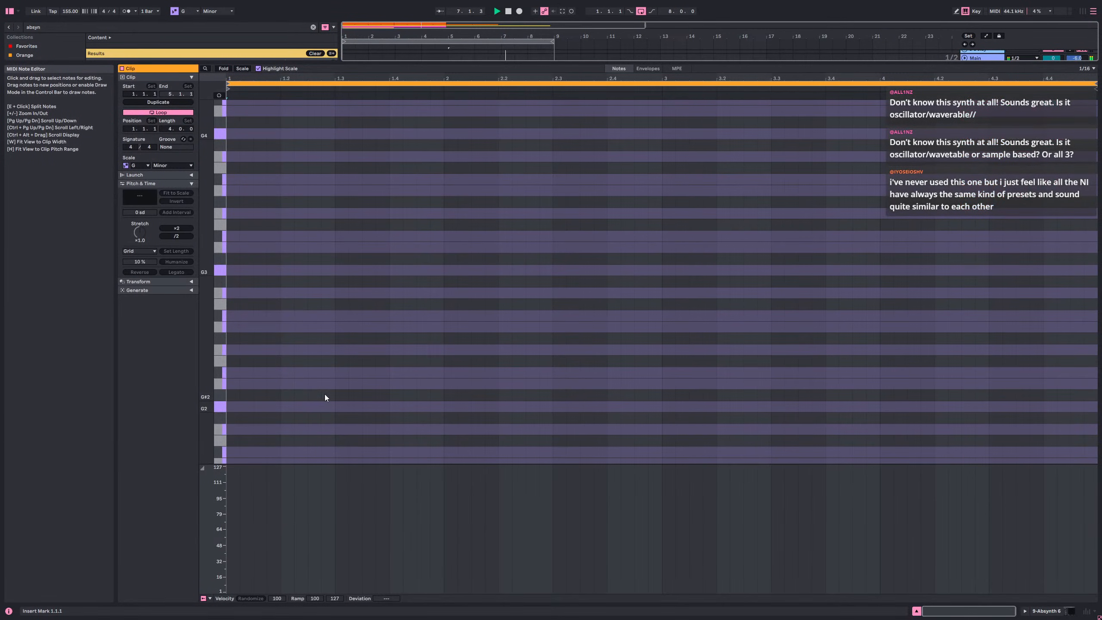
double_click(231, 407)
left_click_drag(240, 406, 499, 406)
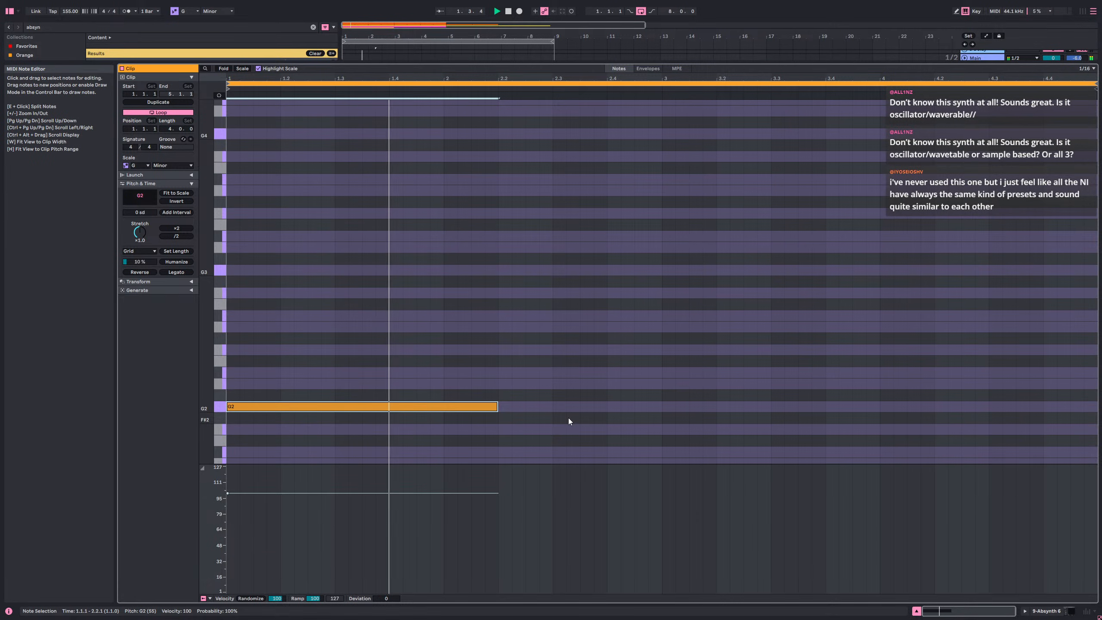
- Duplicate the G2 note in place and transpose the copy up to B♭3 while checking it in playback
key("ctrl+c")
key("ctrl+v")
key("Up")
key("Up")
key("Up")
key("space")
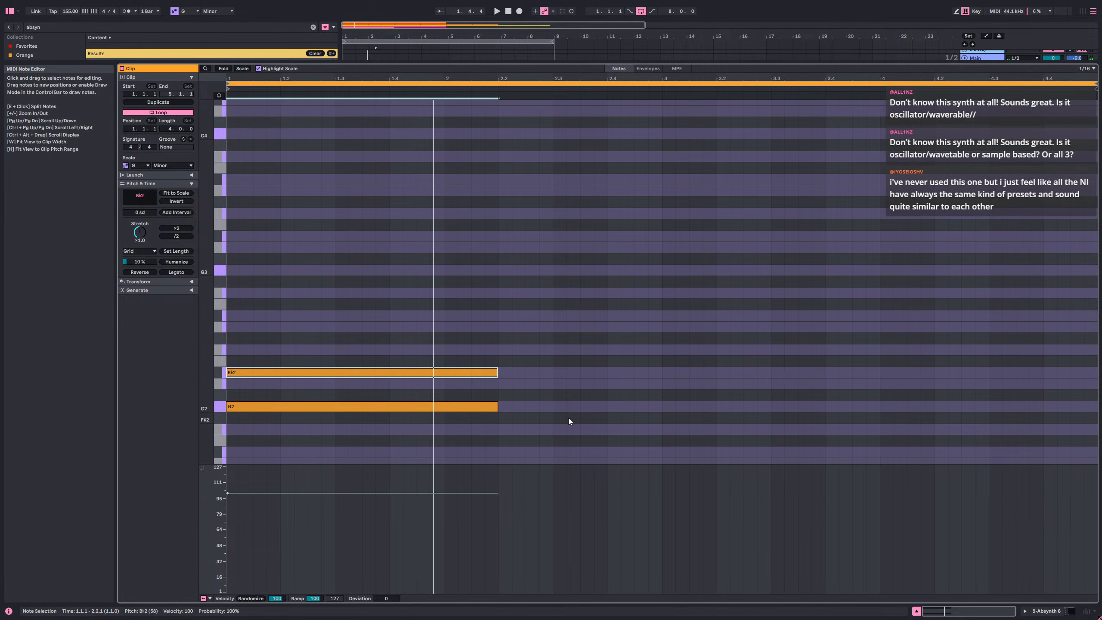
key("shift+Up")
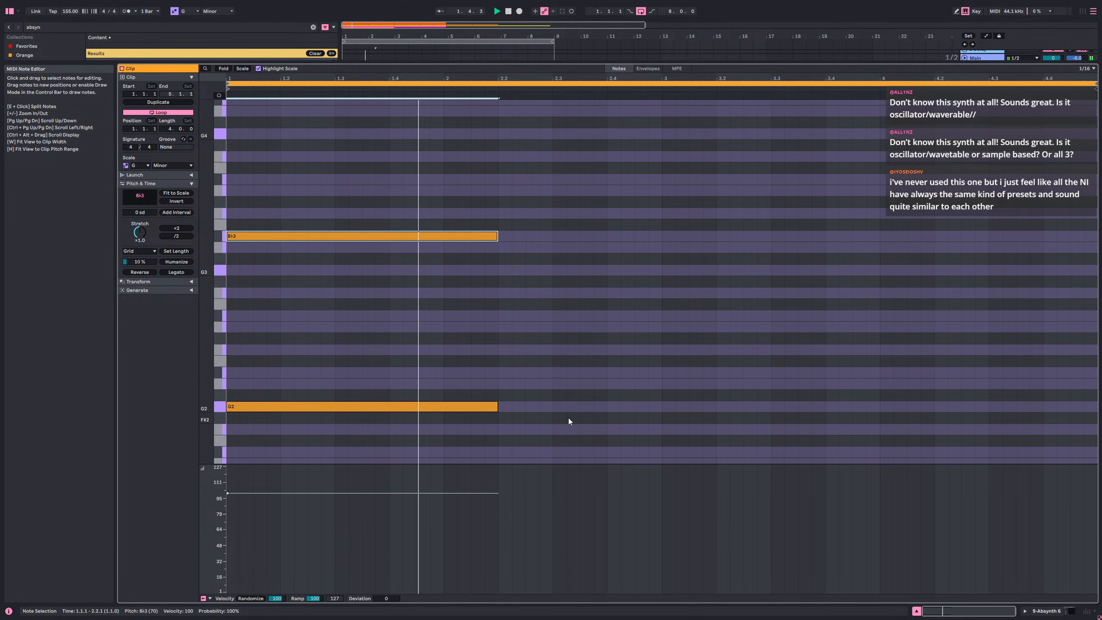
- Move the B♭3 note later so it starts at 2.2.1, directly after the G2 note, and play it back
key("Right")
key("space")
key("Right")
key("Right")
key("Right")
key("Right")
key("Right")
key("Right")
key("Right")
key("Right")
key("Right")
key("Right")
key("Right")
key("Right")
key("Right")
key("Right")
key("Right")
key("Right")
key("Right")
key("Right")
key("Right")
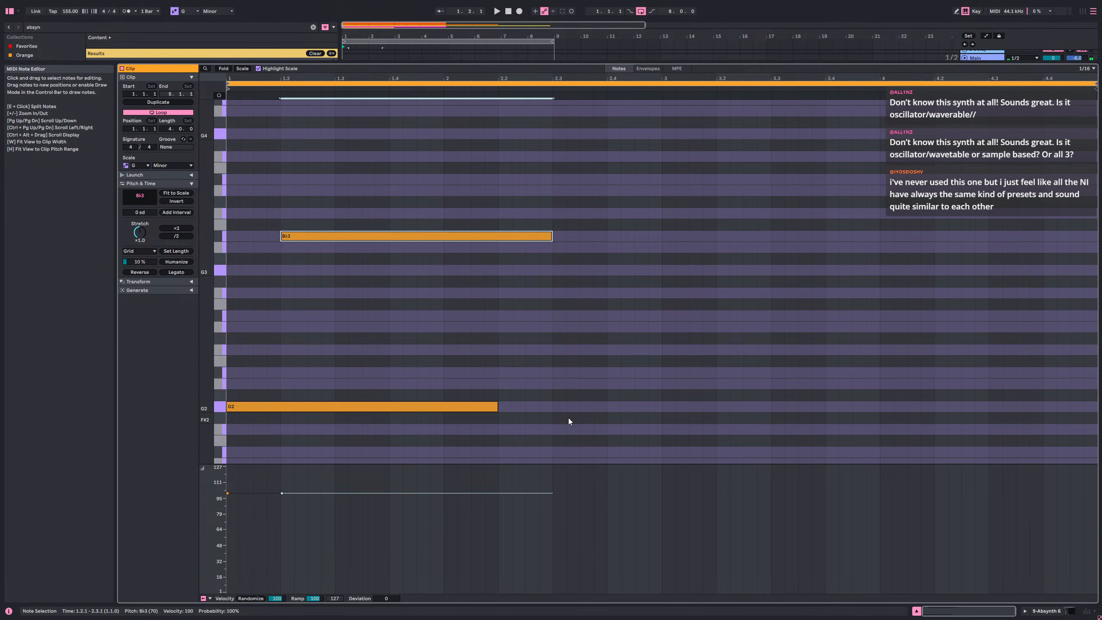
key("space")
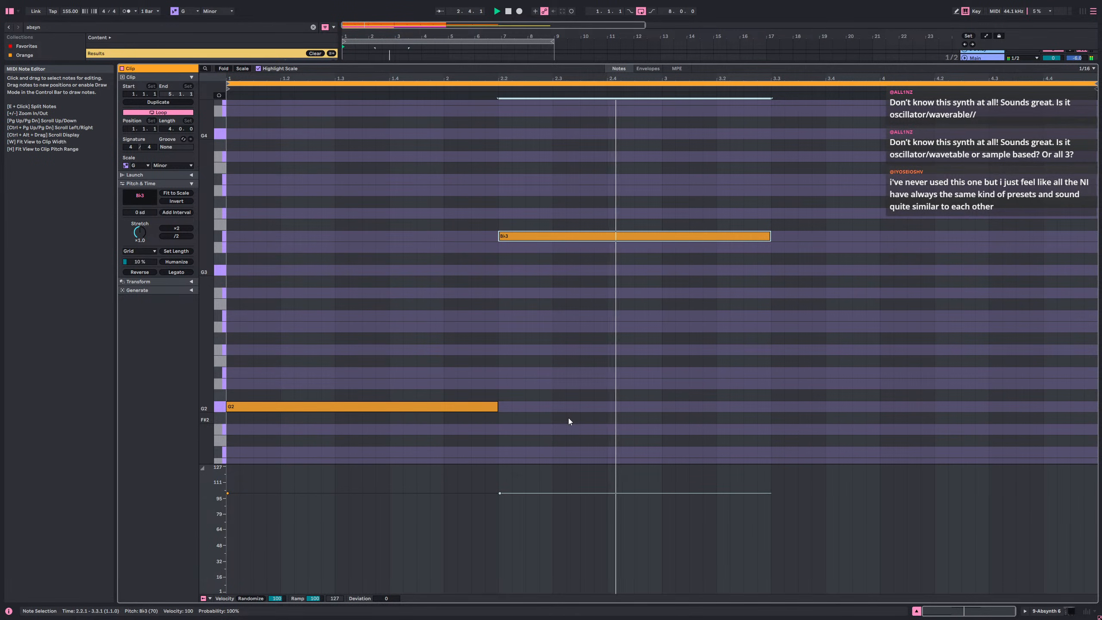
- Duplicate the B♭3 note, lower the copy to A3 and shift it earlier to start at 3.1.1
key("ctrl+d")
key("Down")
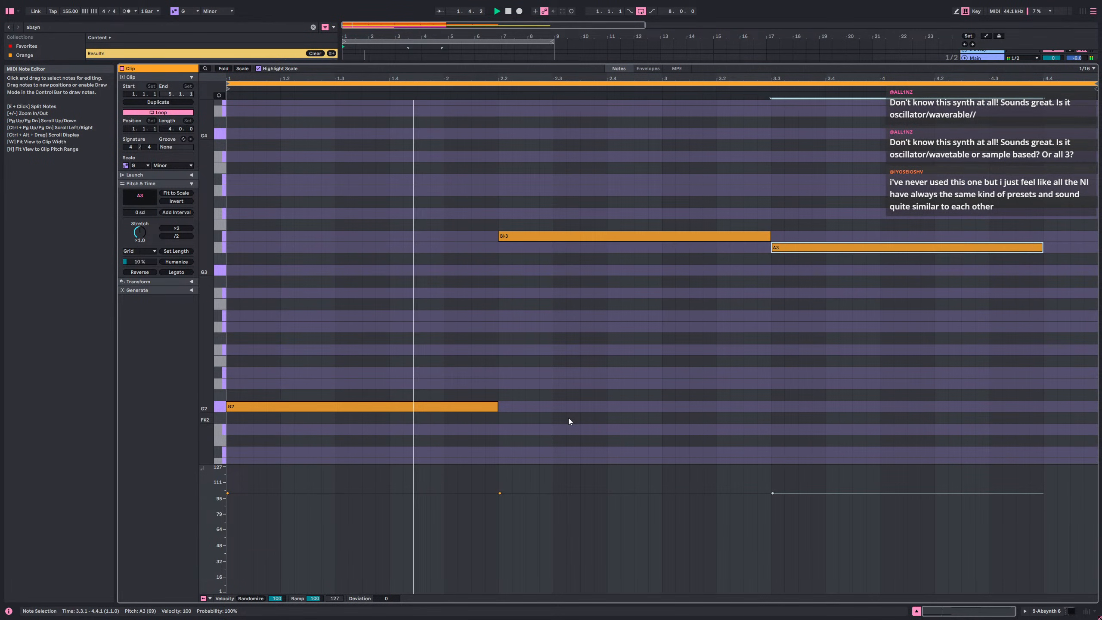
key("Left")
key("Left")
key("Left")
key("Left")
key("Left")
key("Left")
key("Left")
key("Left")
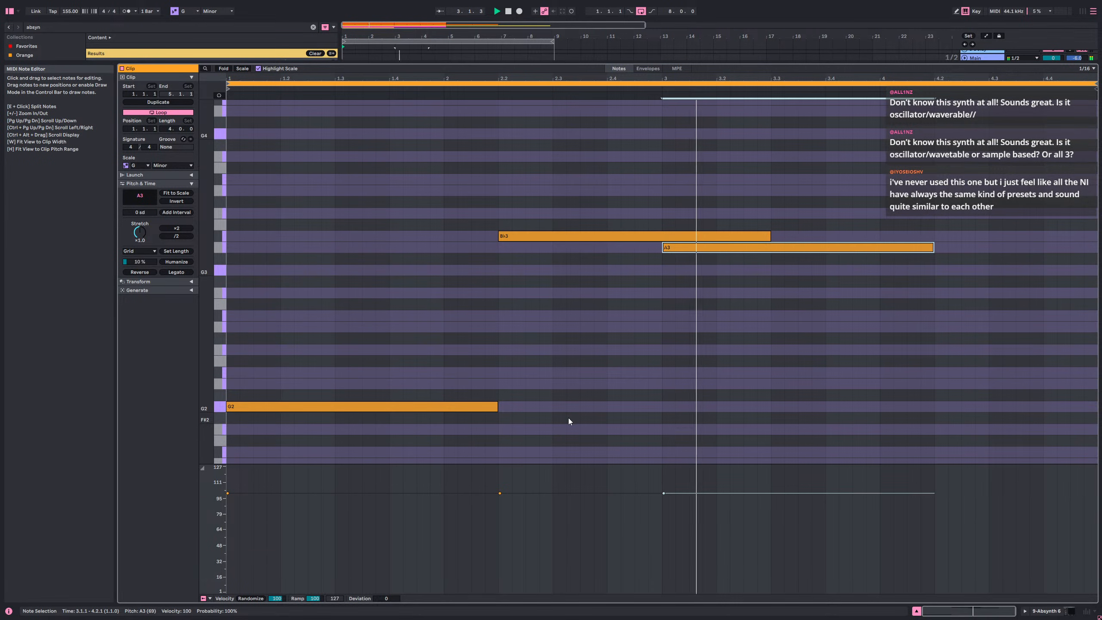
- Shorten the B♭3 note to end at 3.1.1 and lower the A3 note one octave to A2
left_click_drag(567, 344, 606, 217)
key("shift+Left")
key("shift+Left")
key("shift+Left")
key("shift+Left")
key("shift+Left")
key("shift+Left")
key("shift+Left")
key("shift+Left")
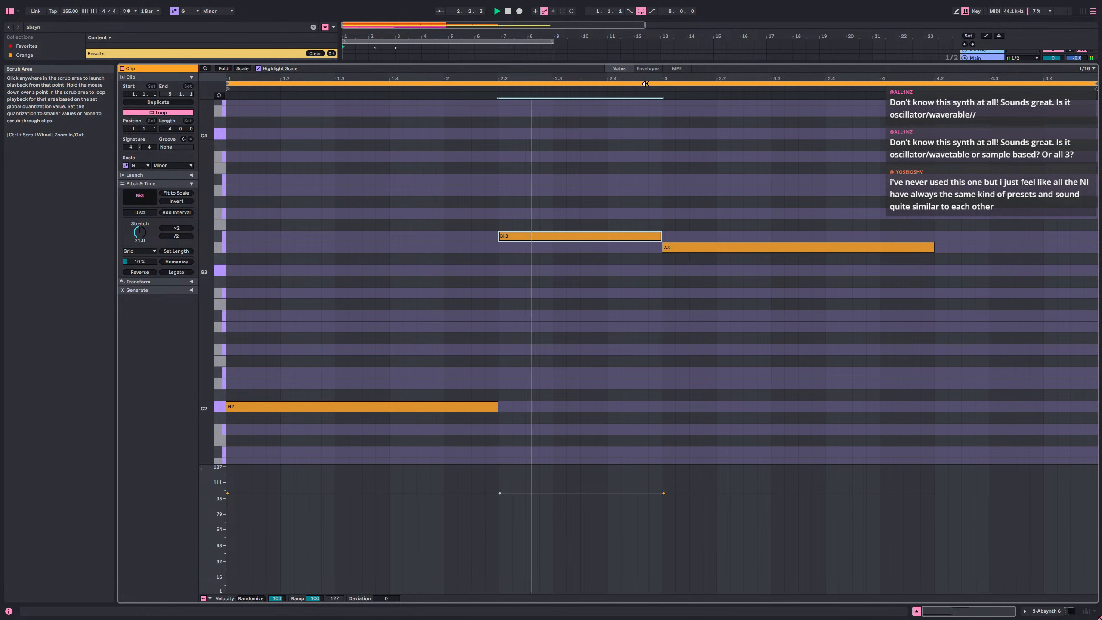
left_click_drag(881, 313, 879, 222)
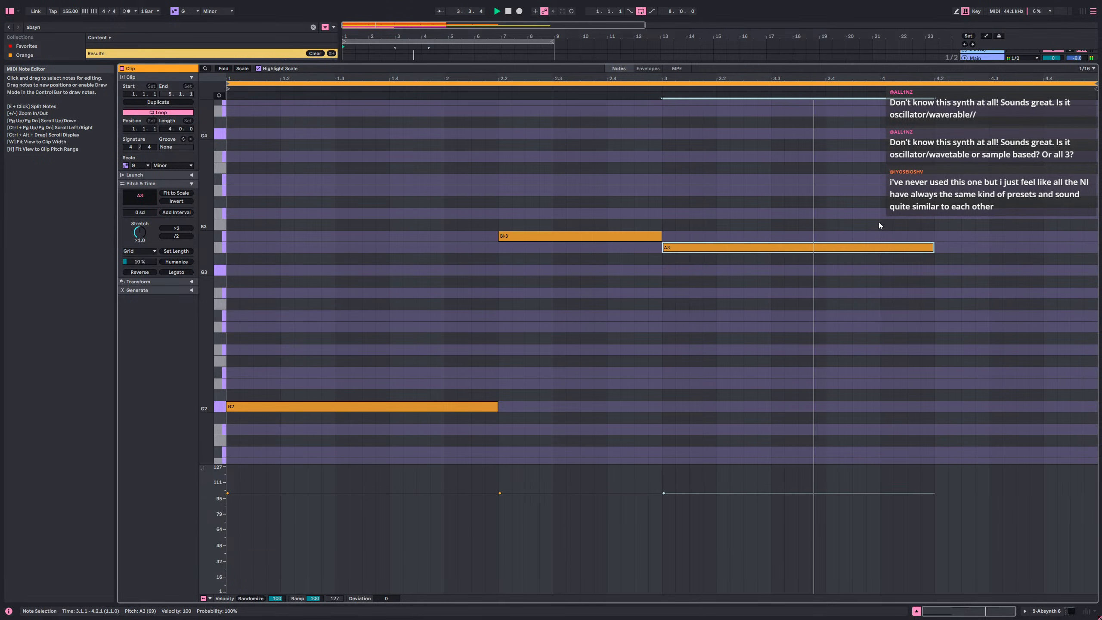
key("shift+Down")
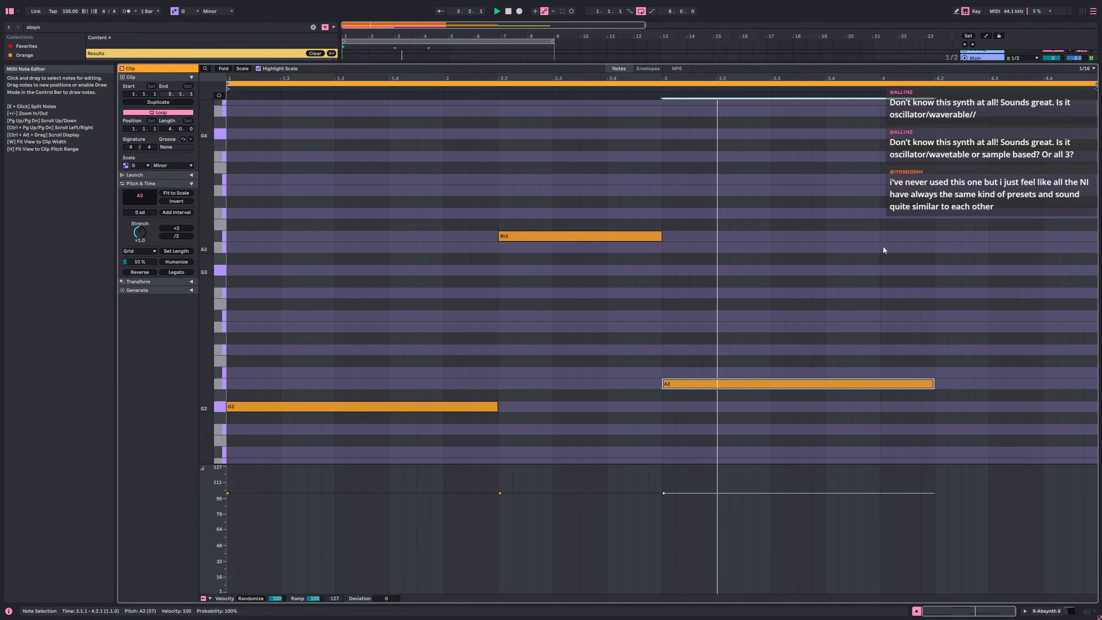
- Try G3, G♯3, F3 and E♭3 as pitches for the note at 3.1.1 during playback
key("Up")
key("Up")
key("Up")
key("Up")
key("Up")
key("Up")
key("Up")
key("Up")
key("Up")
key("Up")
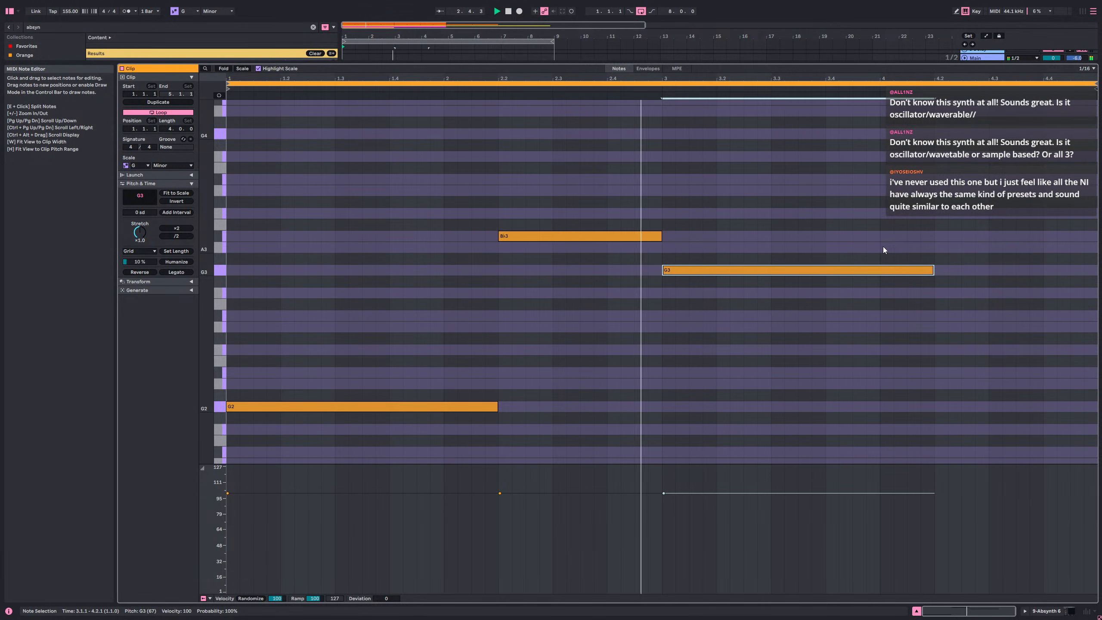
key("Up")
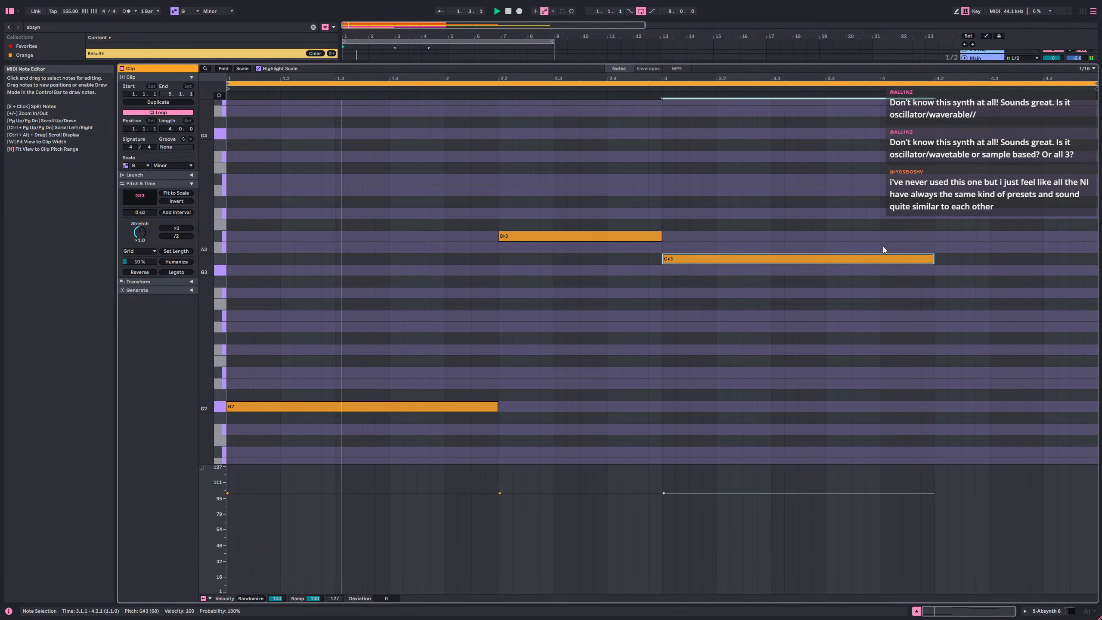
key("Down")
key("Down")
key("Down")
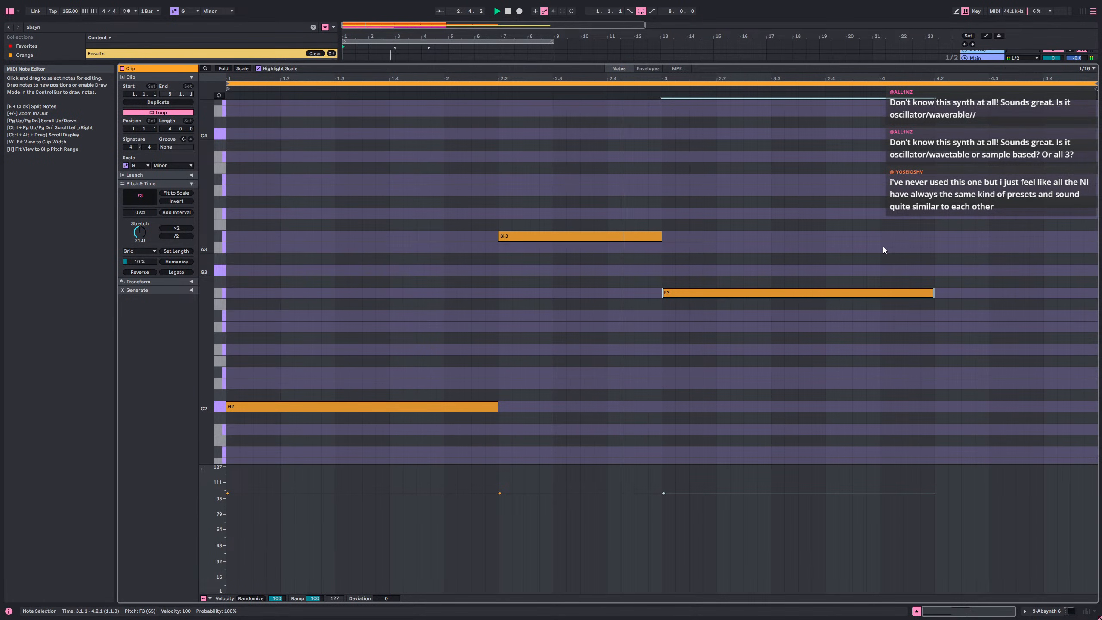
key("Down")
key("Down")
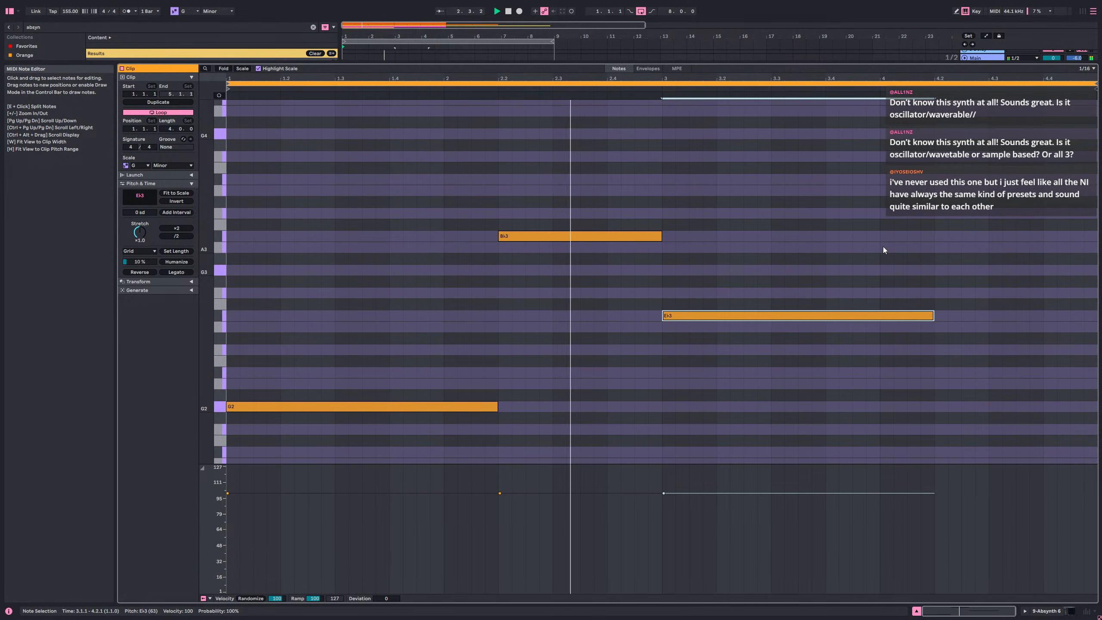
- Raise the note starting at 3.1.1 to A3
key("Up")
key("Up")
key("Up")
key("Up")
key("Up")
key("Up")
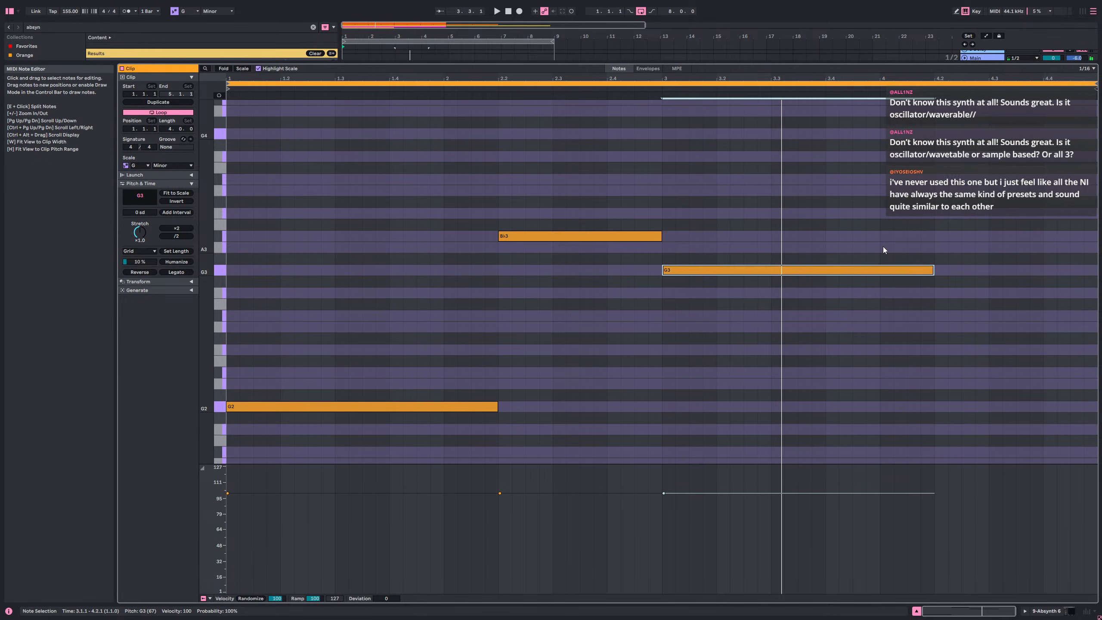
- Try a copy of the A3 note at 4.2.1, lowered to E♭3 and shortened to end at 5.1.1, and delete it
key("ctrl+d")
key("Down")
key("Down")
key("Down")
key("Down")
key("Down")
key("Down")
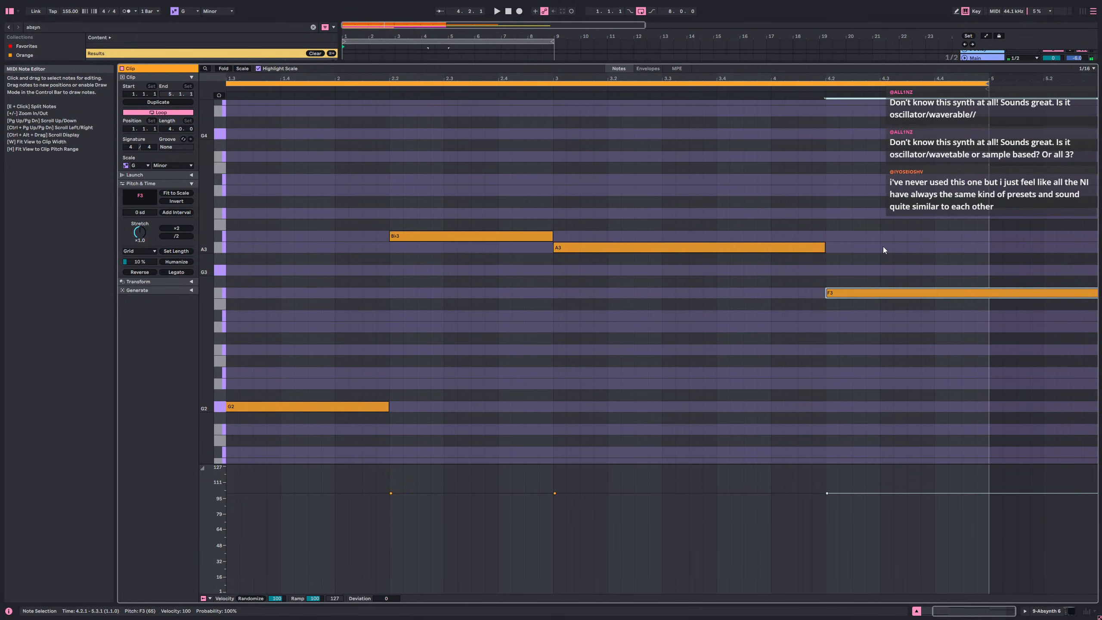
key("shift+Left")
key("shift+Left")
key("shift+Left")
key("shift+Left")
key("shift+Left")
key("shift+Left")
key("shift+Left")
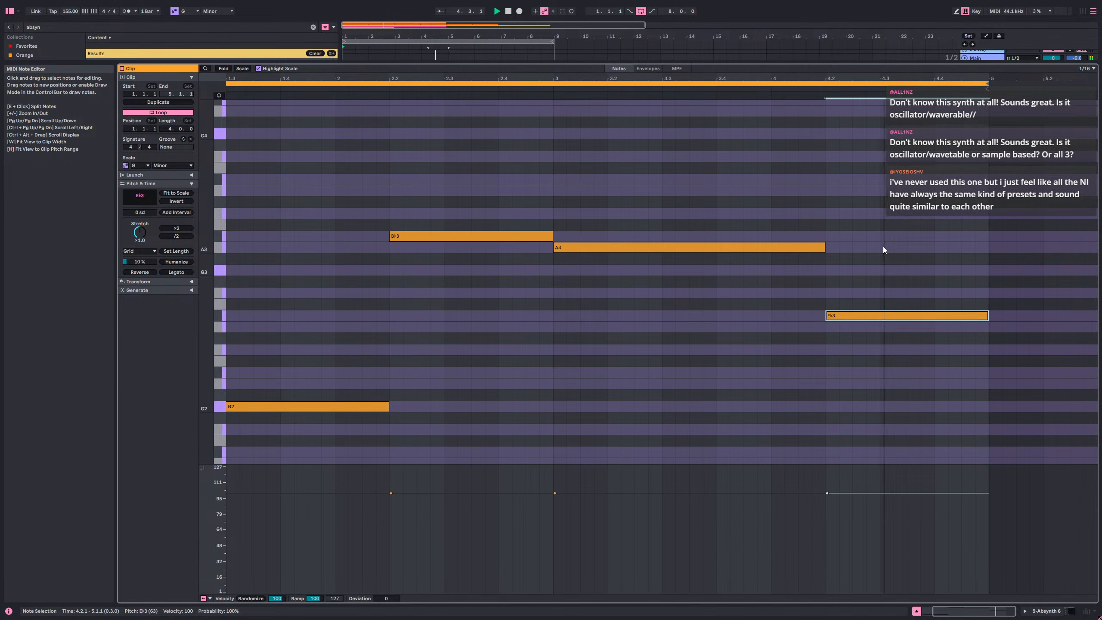
key("Delete")
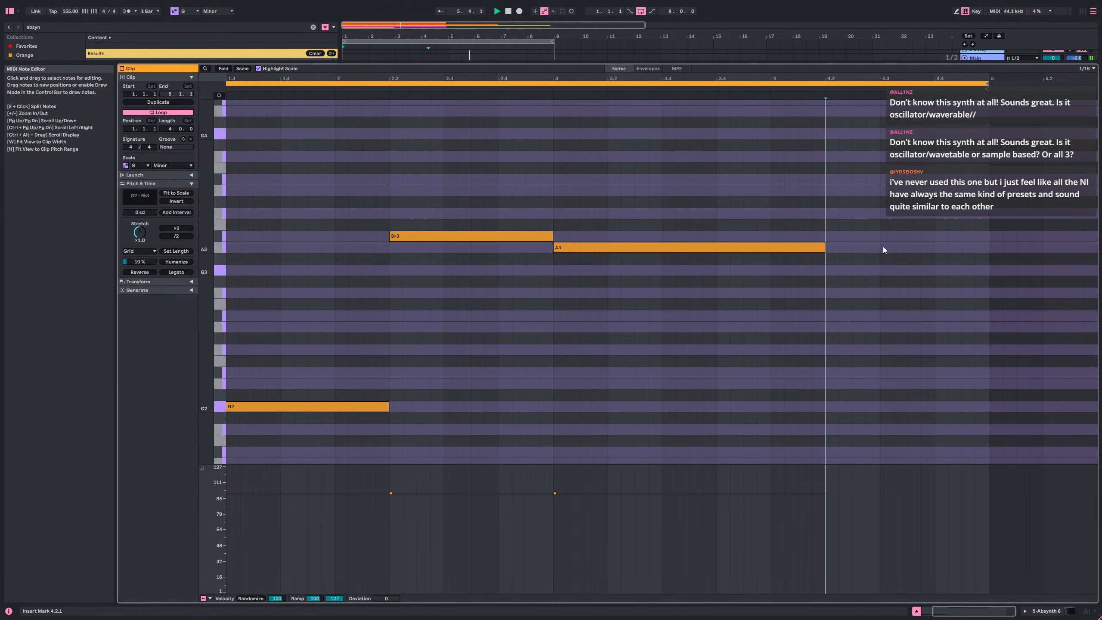
- Extend the looped track 9 clip in the arrangement to bar 9 and solo tracks 6 to 9 together
key("Tab")
left_click_drag(447, 387, 554, 386)
left_click_drag(1000, 403, 995, 289)
left_click(1072, 263)
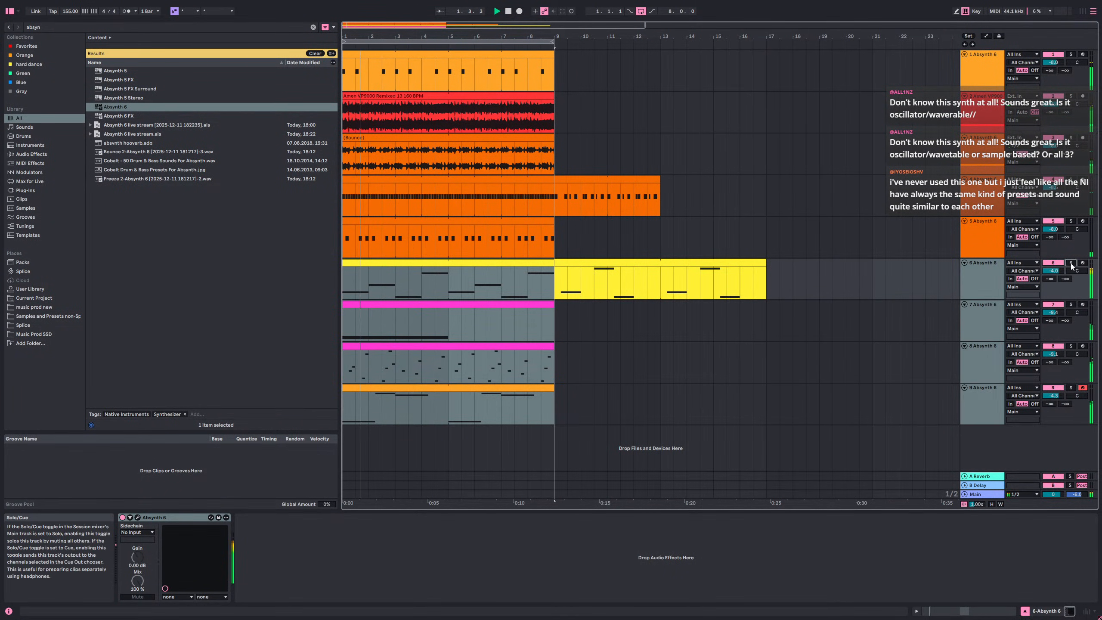
- Recolour track 9 and its clip to a dark pink
left_click(498, 386)
left_click(497, 385)
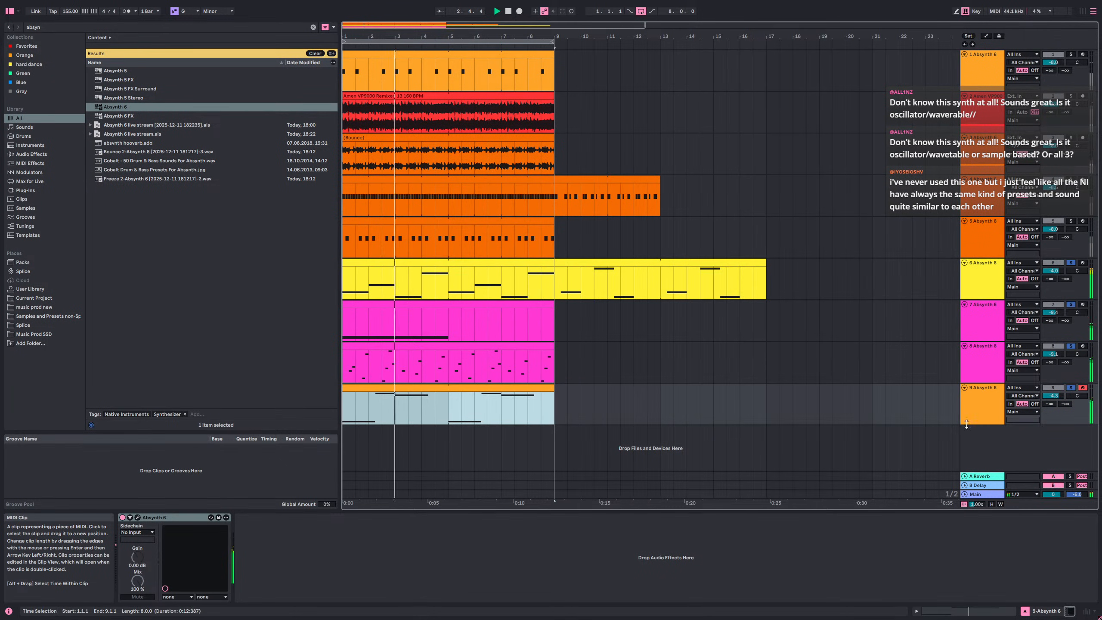
right_click(985, 411)
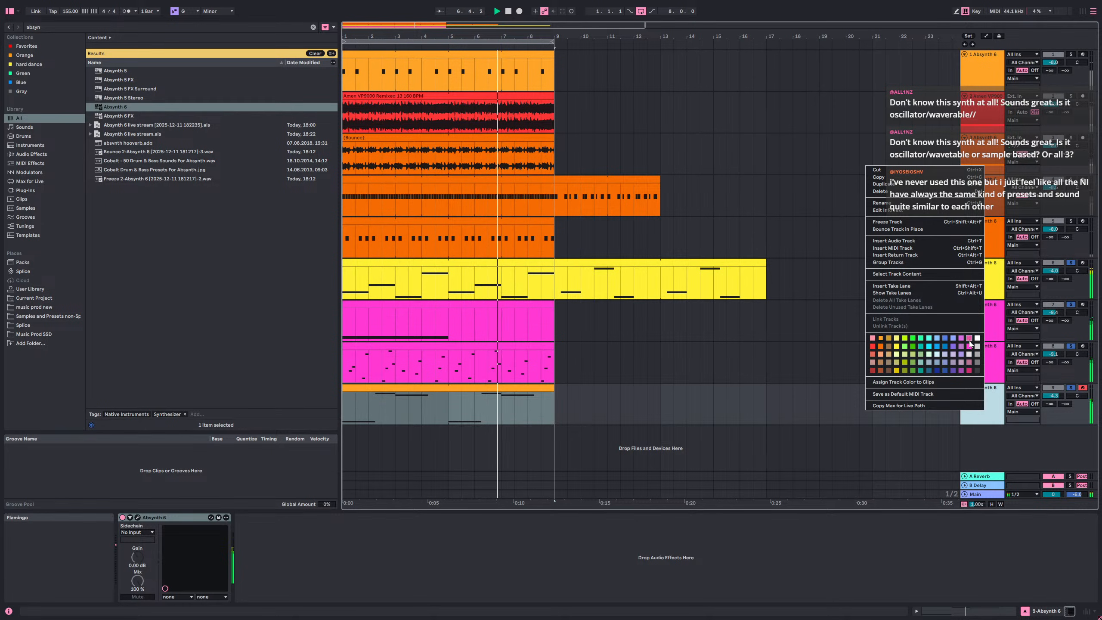
left_click(970, 370)
right_click(980, 394)
left_click(995, 366)
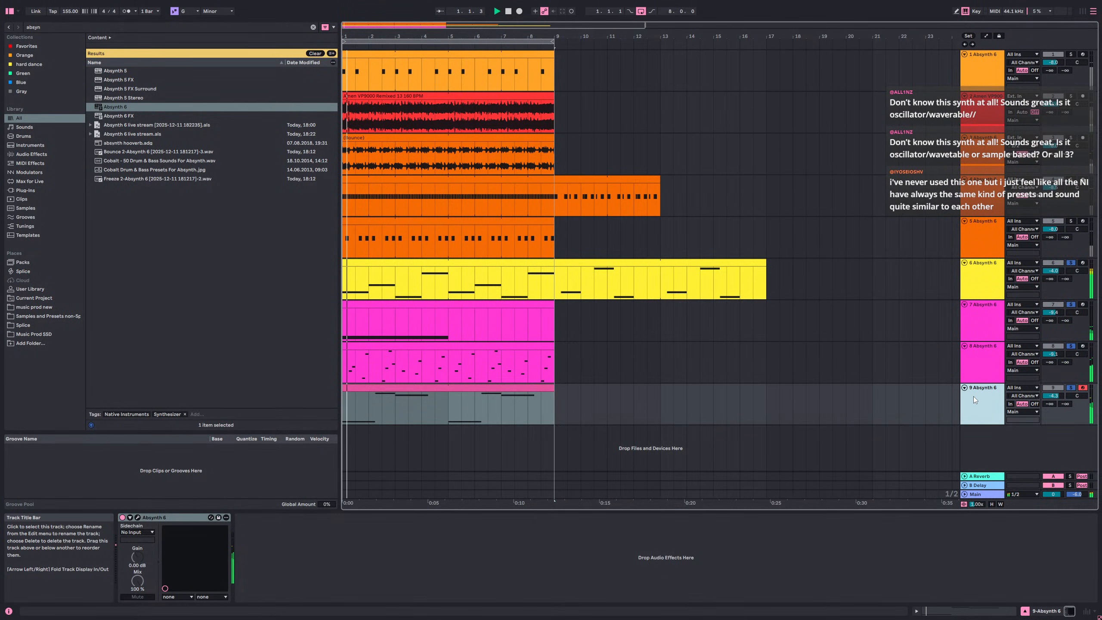
- Duplicate track 9, arm the copy on track 10, delete all notes in its clip and start playback
key("ctrl+d")
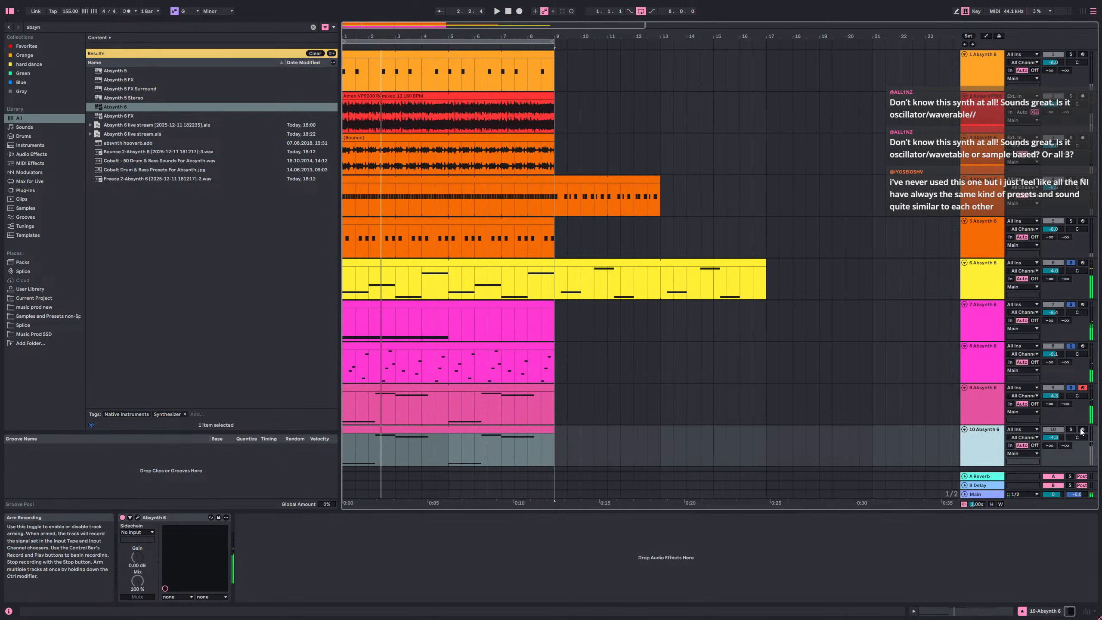
left_click(1082, 430)
double_click(544, 431)
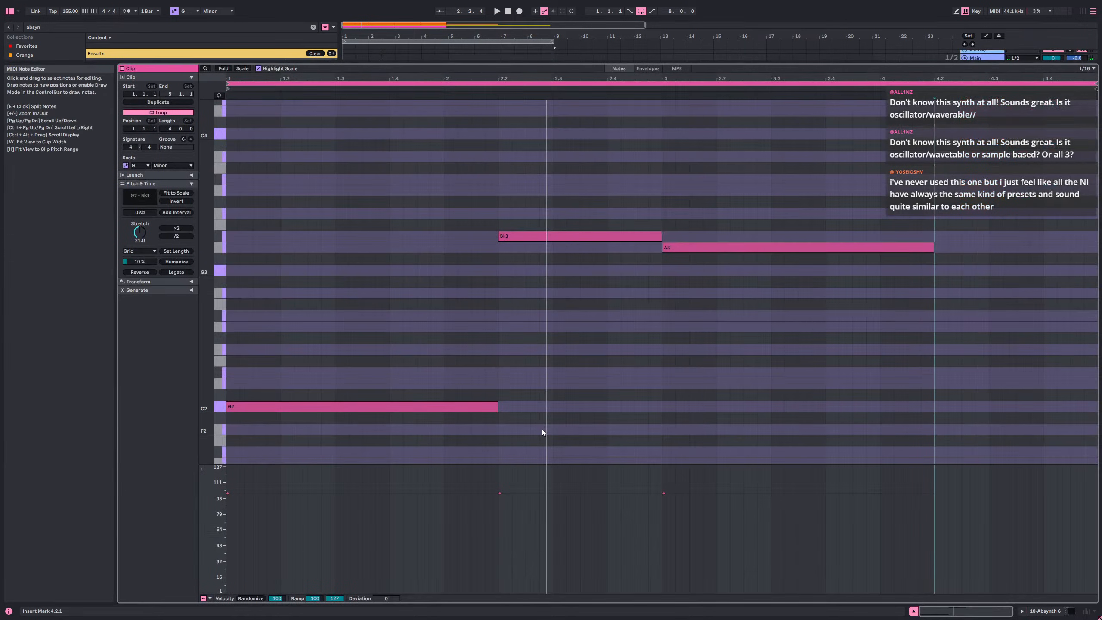
key("ctrl+a")
key("Delete")
key("shift+Tab")
key("space")
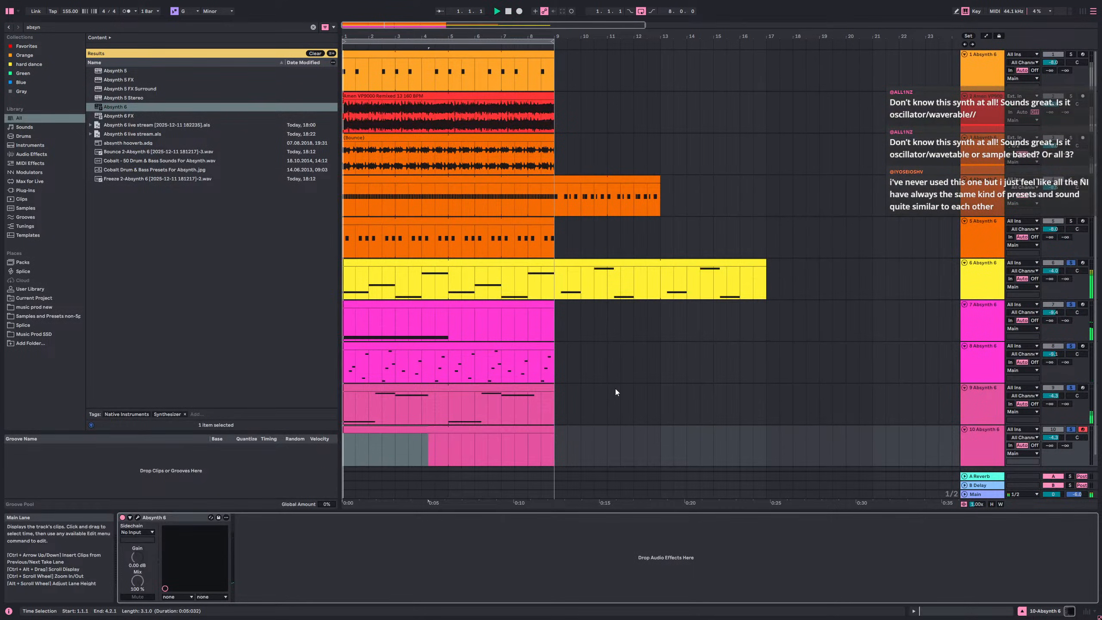
- Filter track 10's Absynth 6 presets to Synth Pad, Bright Pad, audition a preset and solo only track 10
left_click(136, 519)
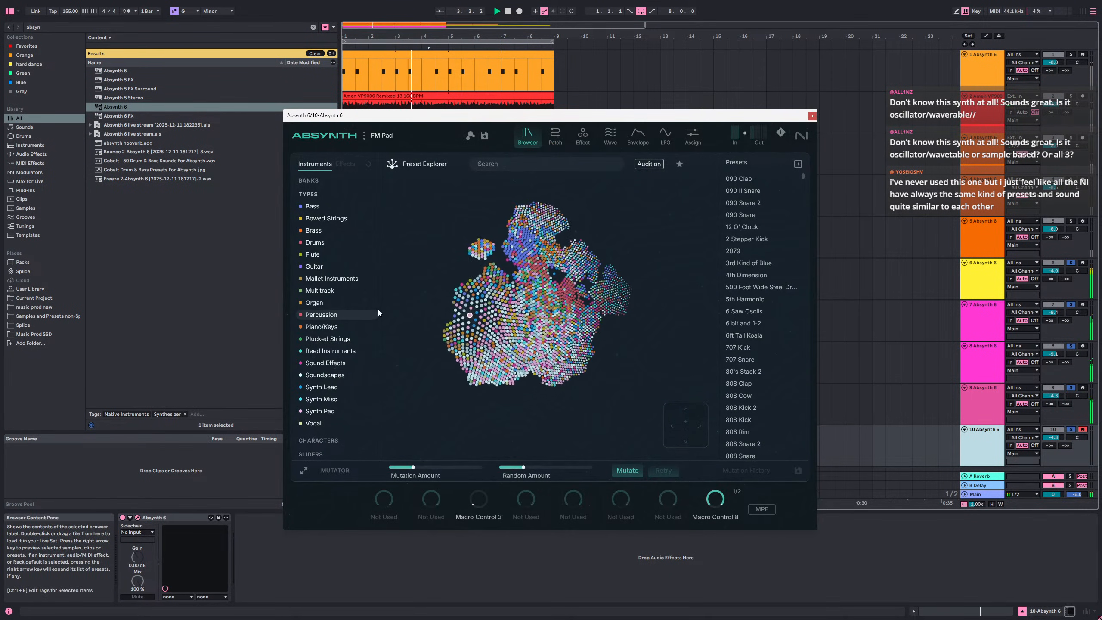
left_click(320, 411)
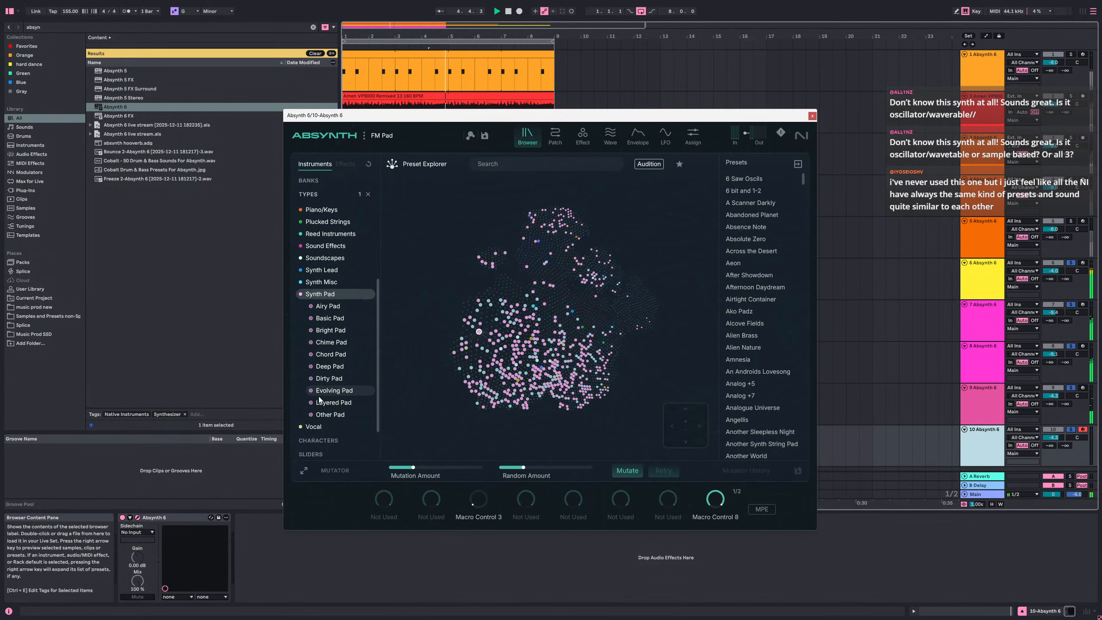
left_click(333, 402)
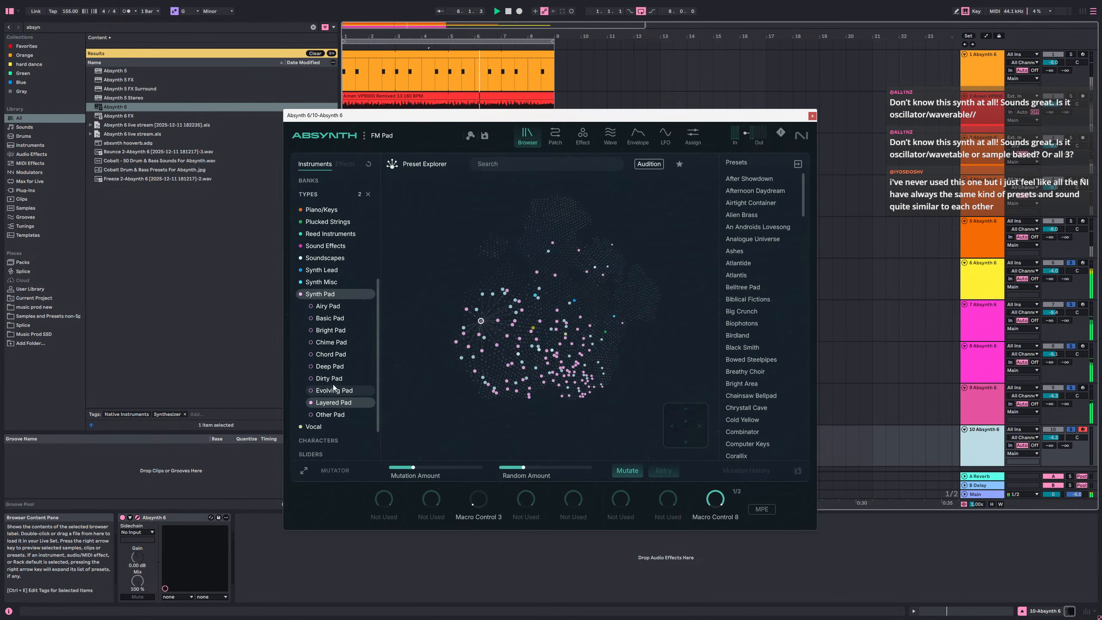
left_click(333, 331)
left_click(334, 402)
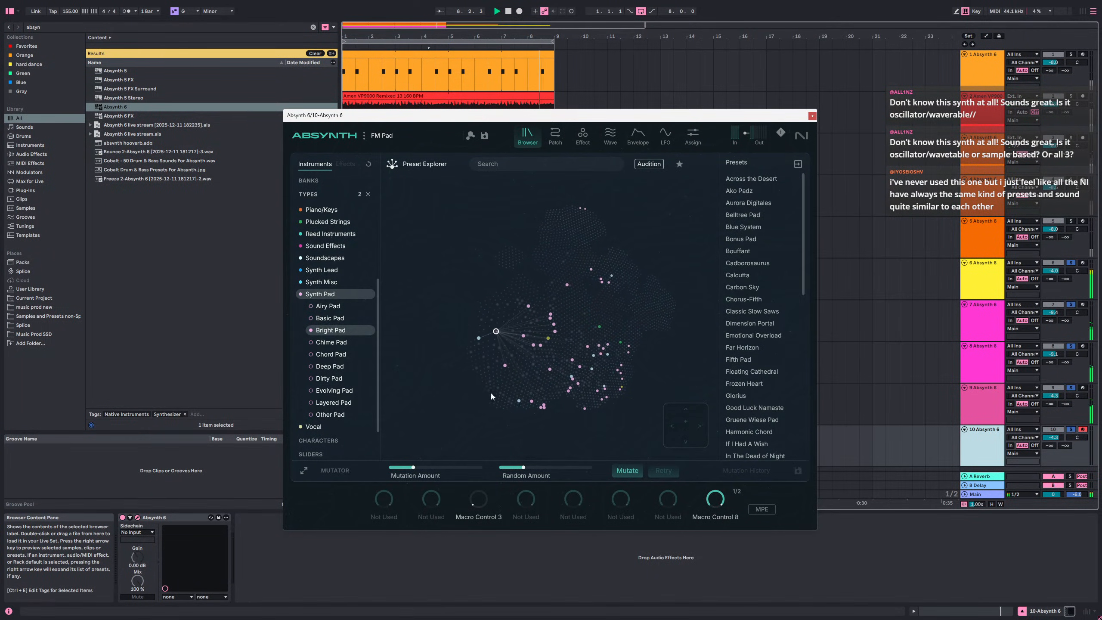
left_click(572, 377)
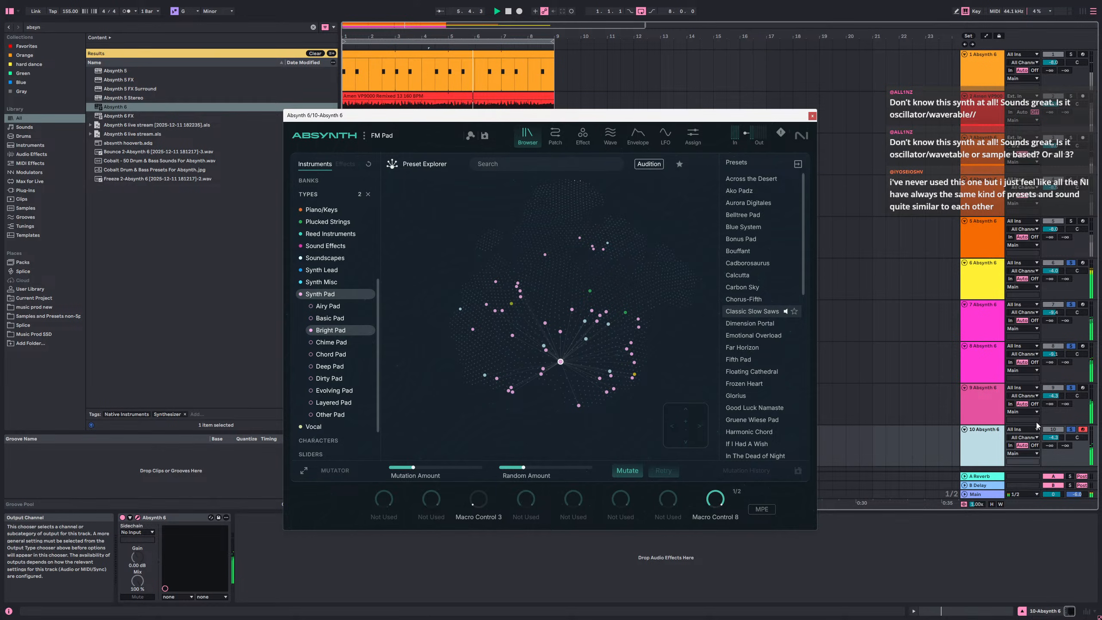
left_click(1070, 429)
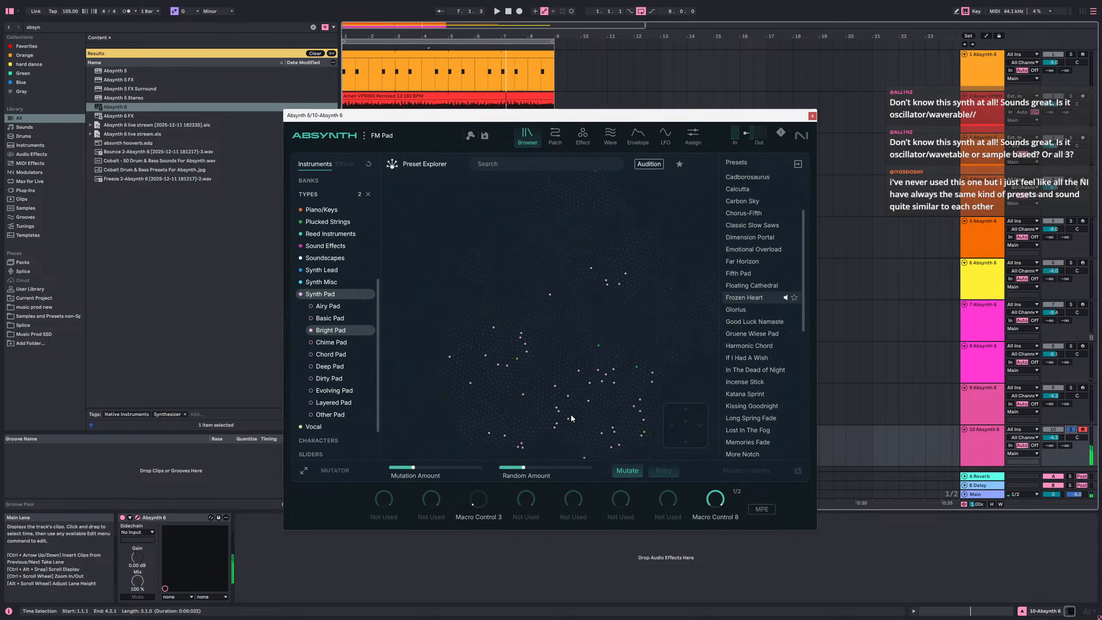
- Look through the FM Pad preset's patch, effect and waveform settings and switch its effect to Aetherizer
left_click(563, 140)
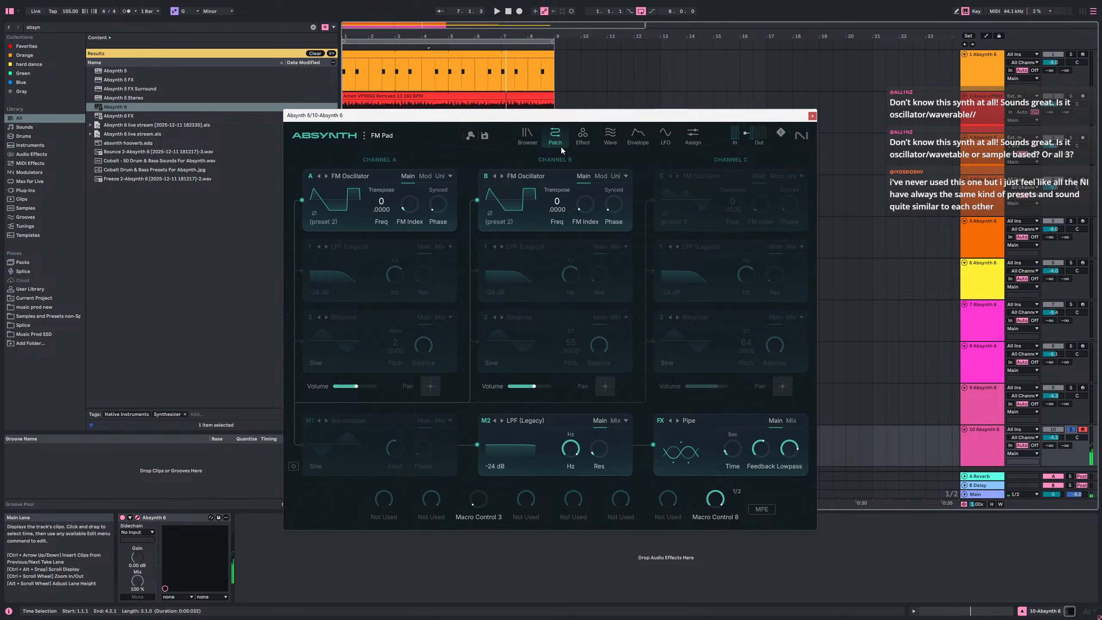
left_click(577, 142)
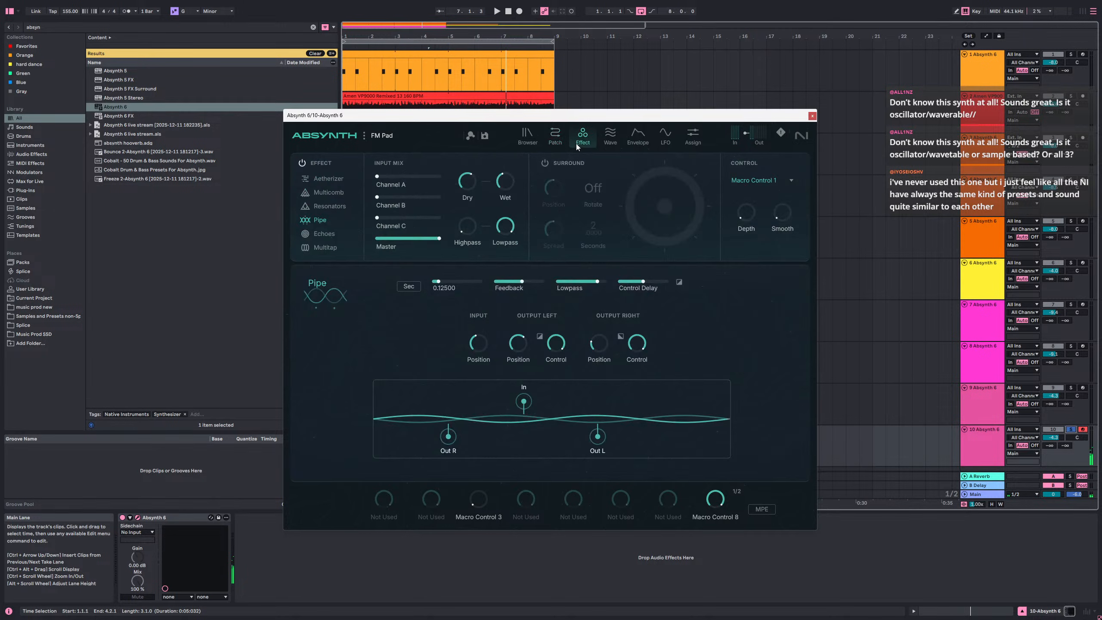
left_click(606, 142)
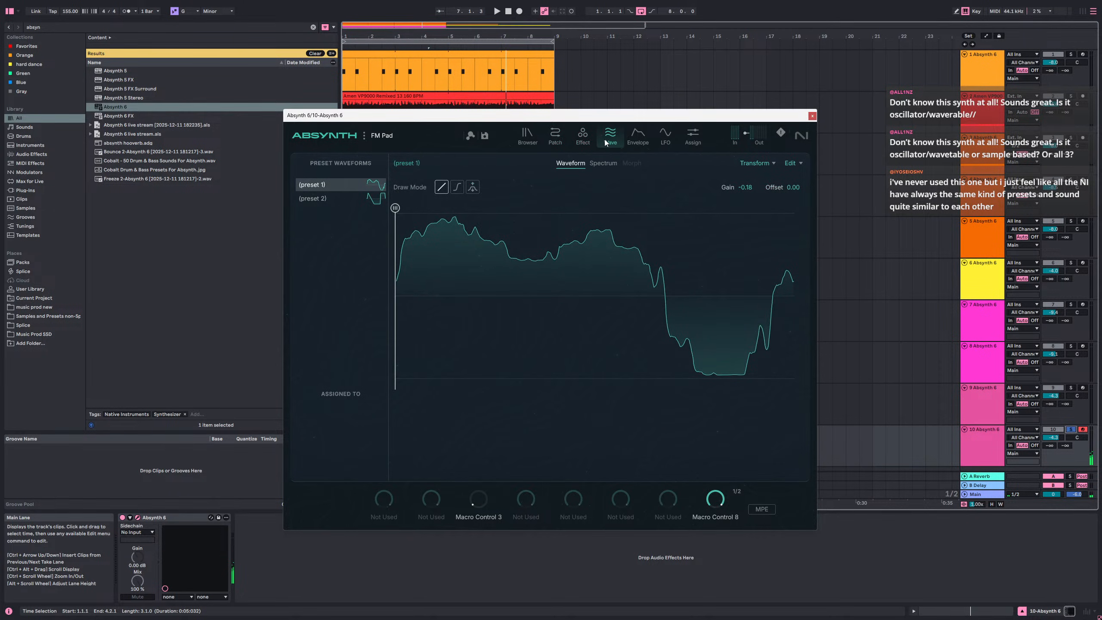
left_click(582, 140)
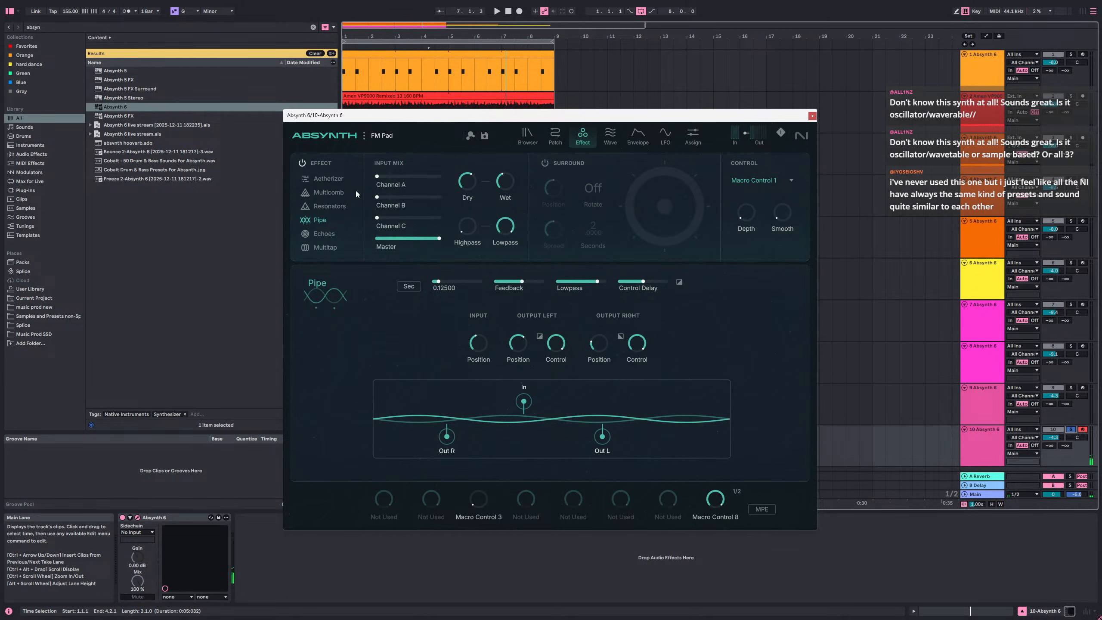
left_click(334, 179)
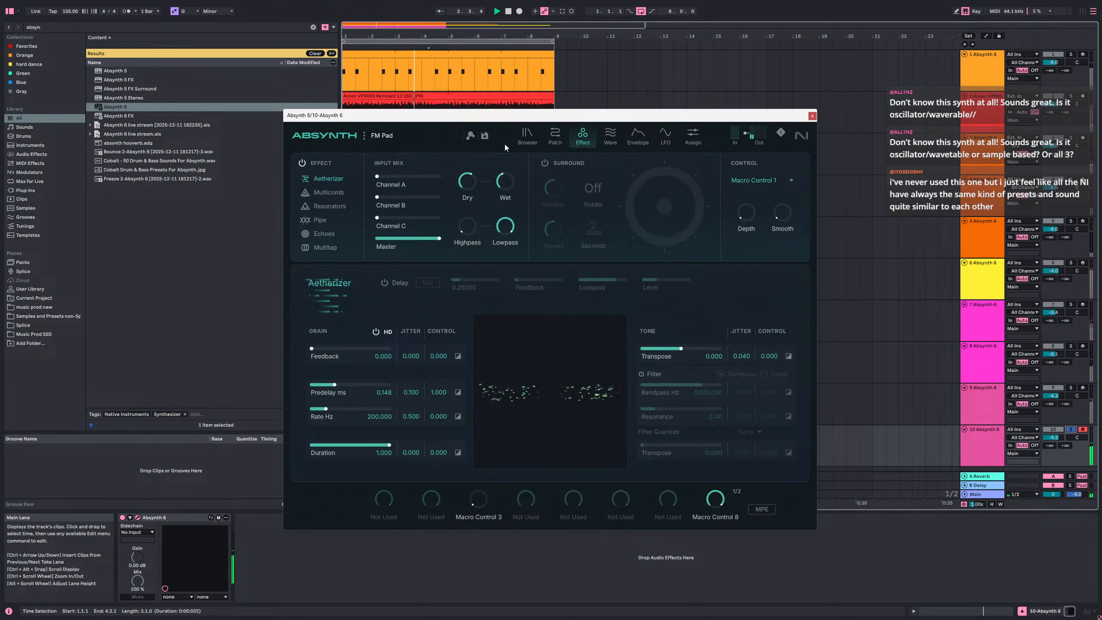
- Load the Nocturnal Choirs preset on track 10, view its patch modules and return to the preset list
left_click(527, 136)
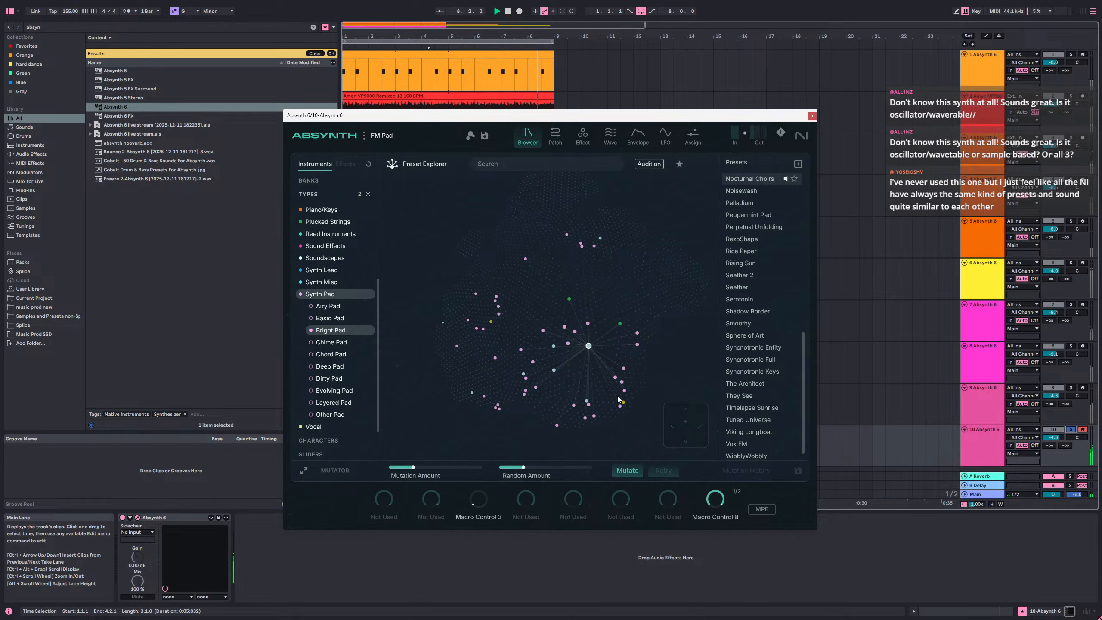
left_click(751, 179)
left_click(556, 134)
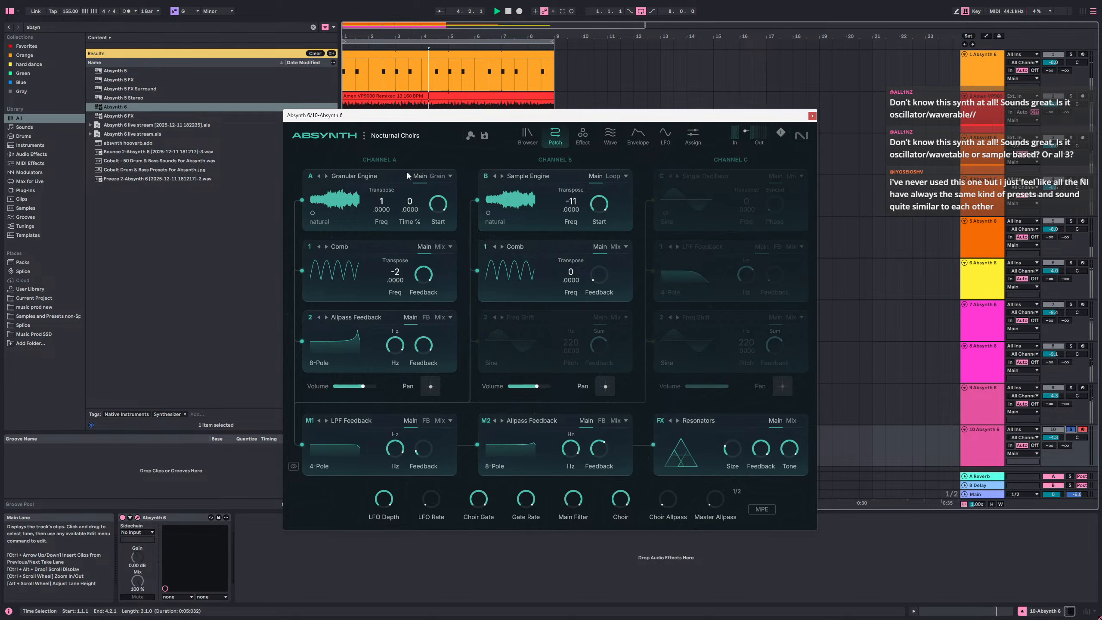
left_click(526, 143)
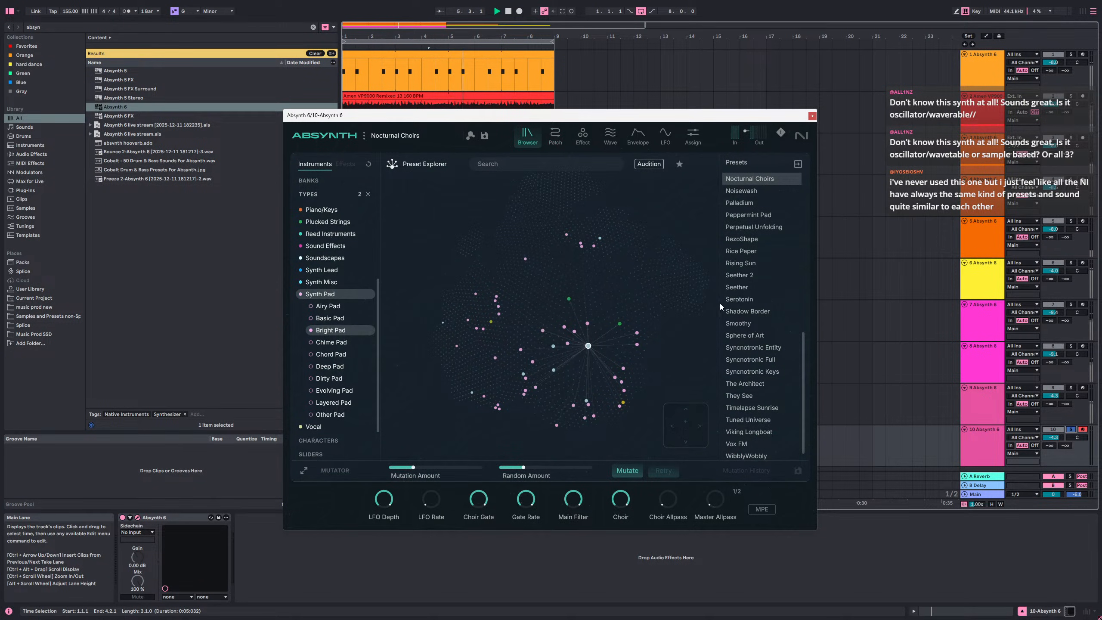
- Audition Bright Pad presets one after another across the Preset Explorer map while the loop plays
left_click(588, 324)
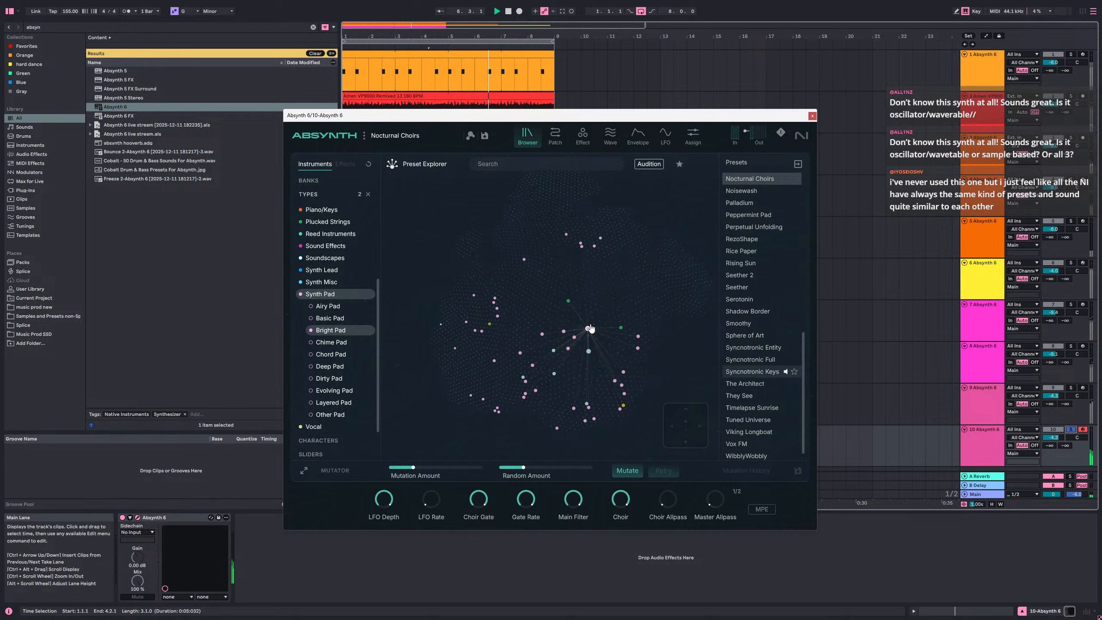
left_click(627, 338)
left_click(627, 350)
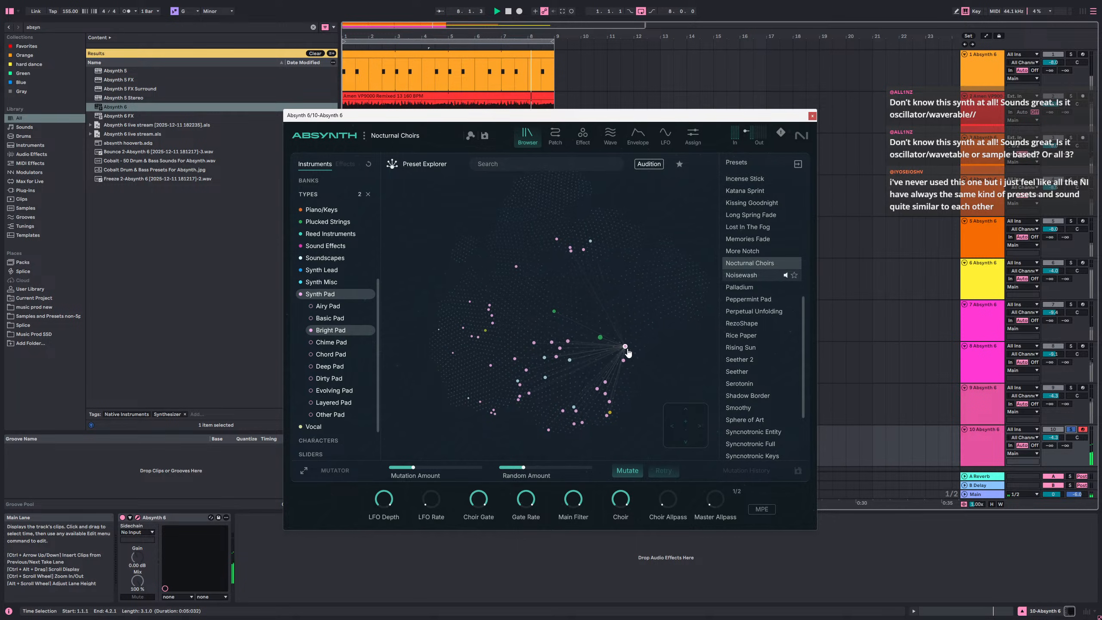
key("Down")
key("Down")
key("Down")
key("Down")
key("Down")
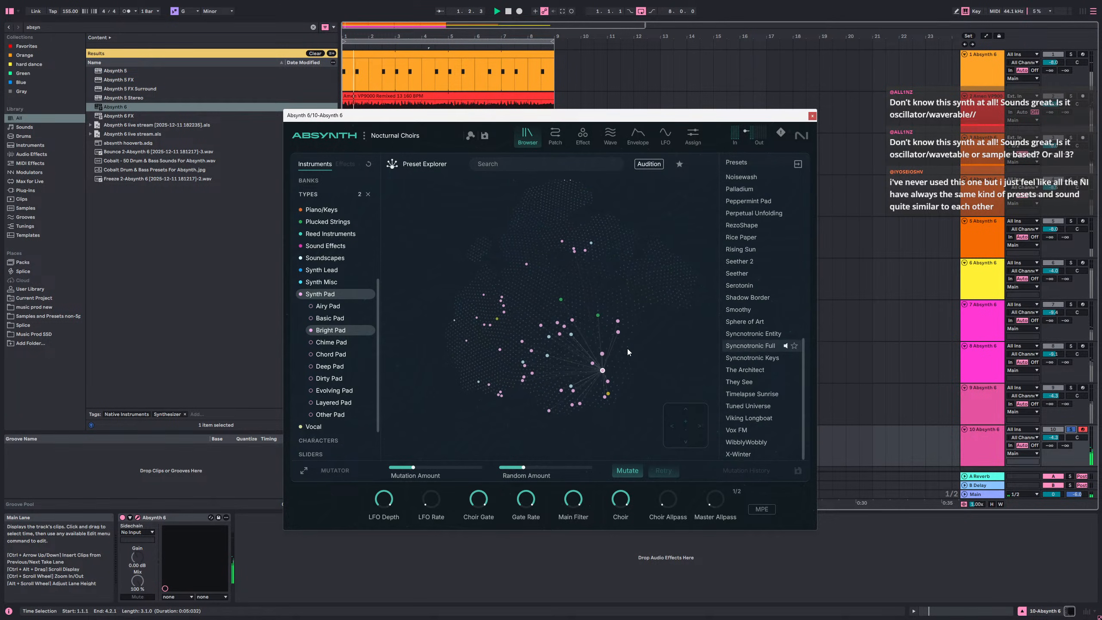
key("Down")
key("Left")
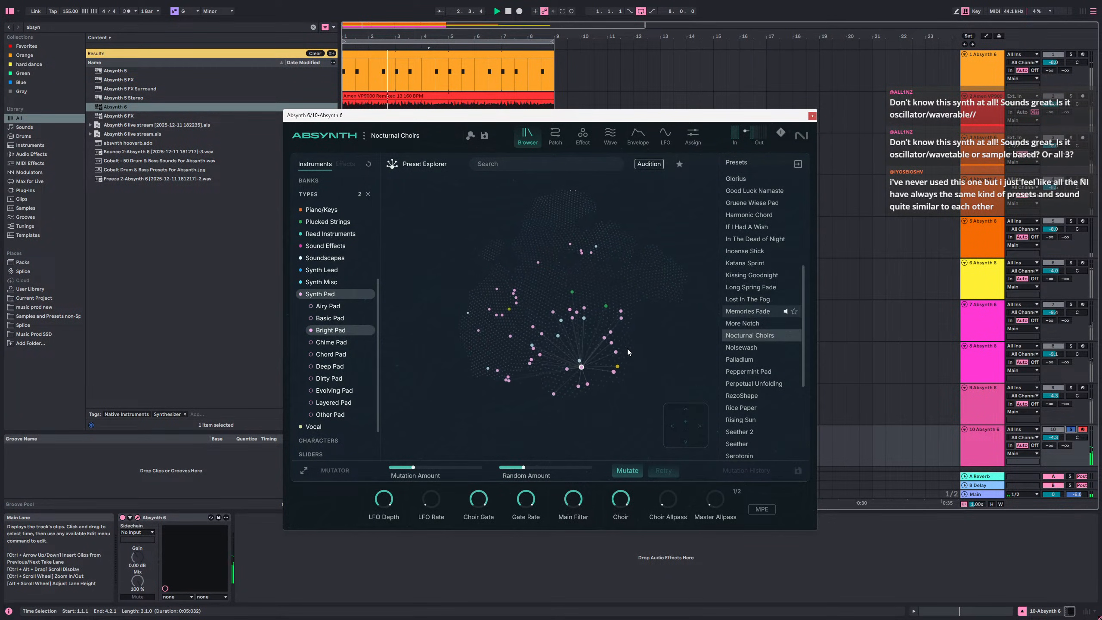
key("Right")
key("Down")
key("Left")
key("Left")
key("Left")
key("Left")
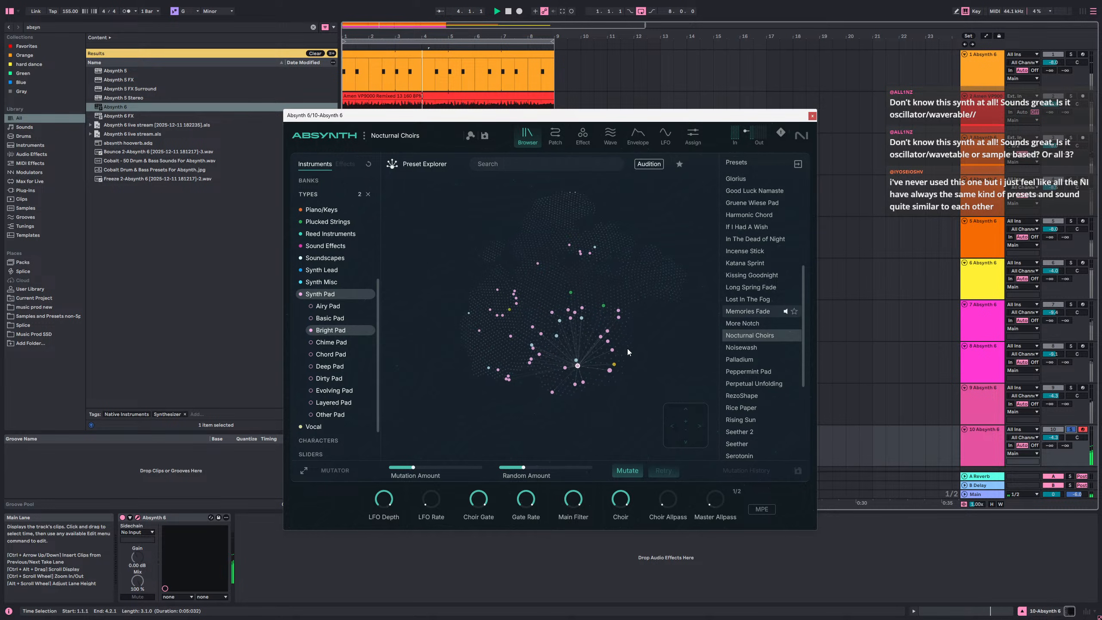
key("Up")
key("Up")
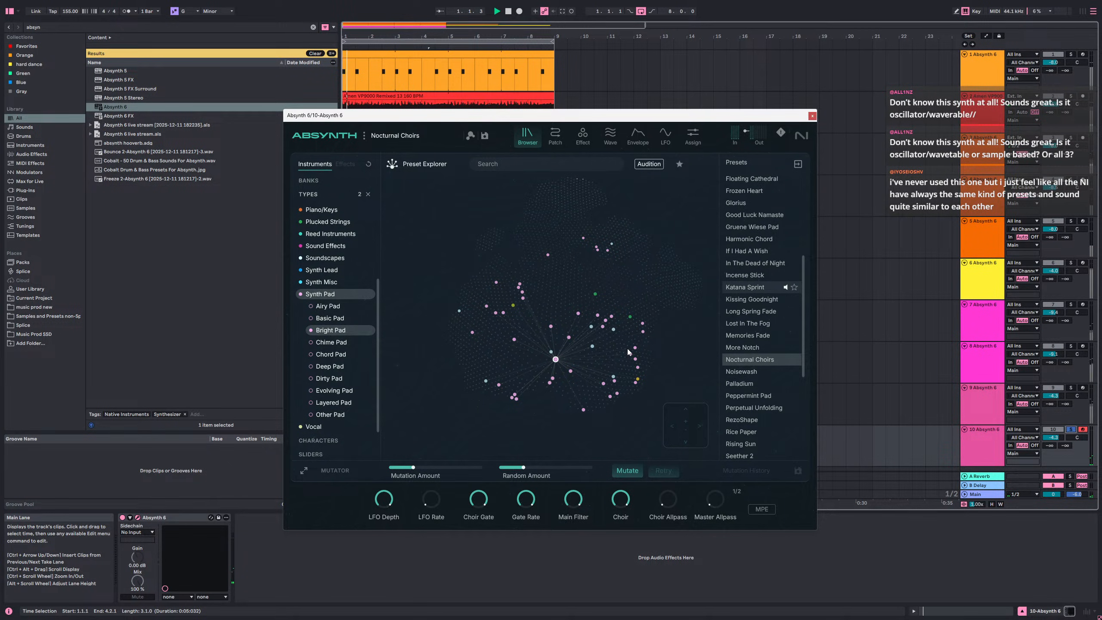
key("Up")
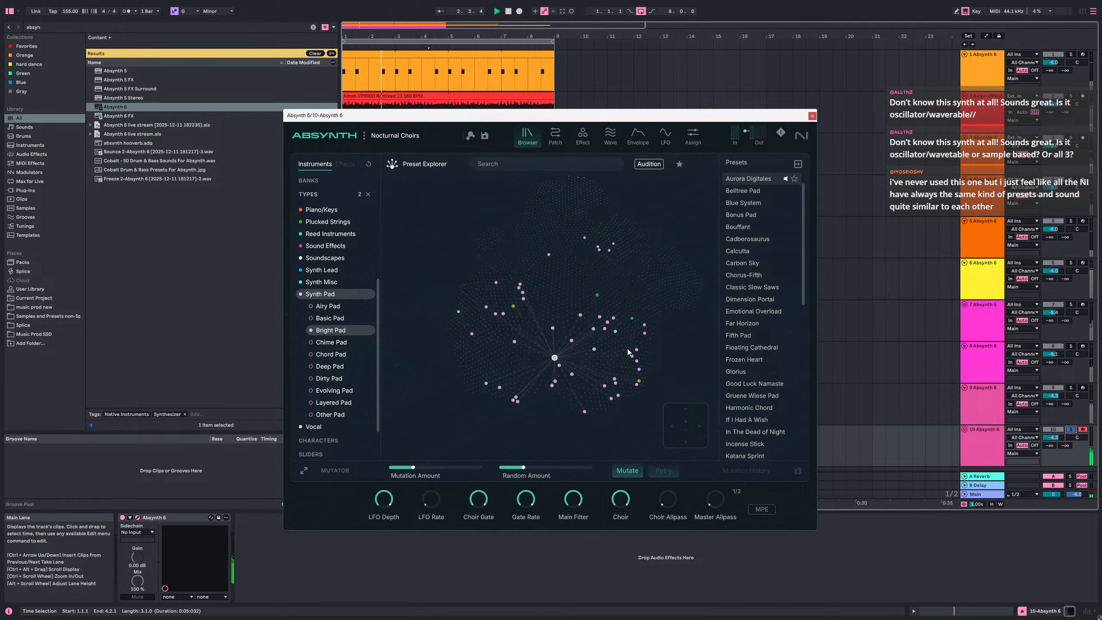
key("Up")
key("Up")
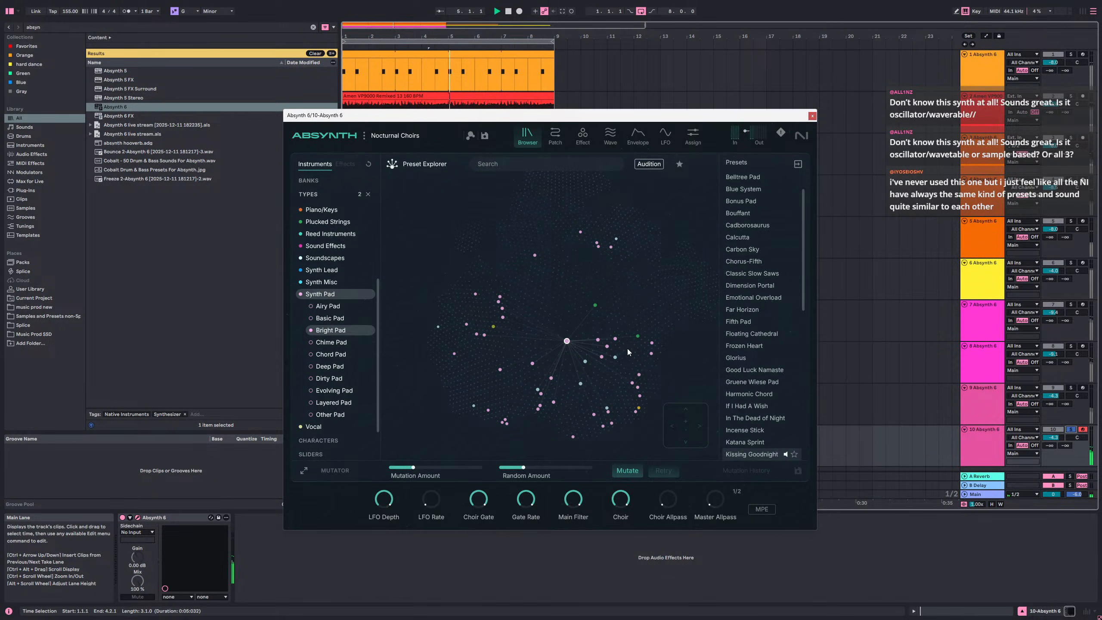
- Glance at the Nocturnal Choirs patch layout and audition more Bright Pad presets on the explorer map
left_click(554, 140)
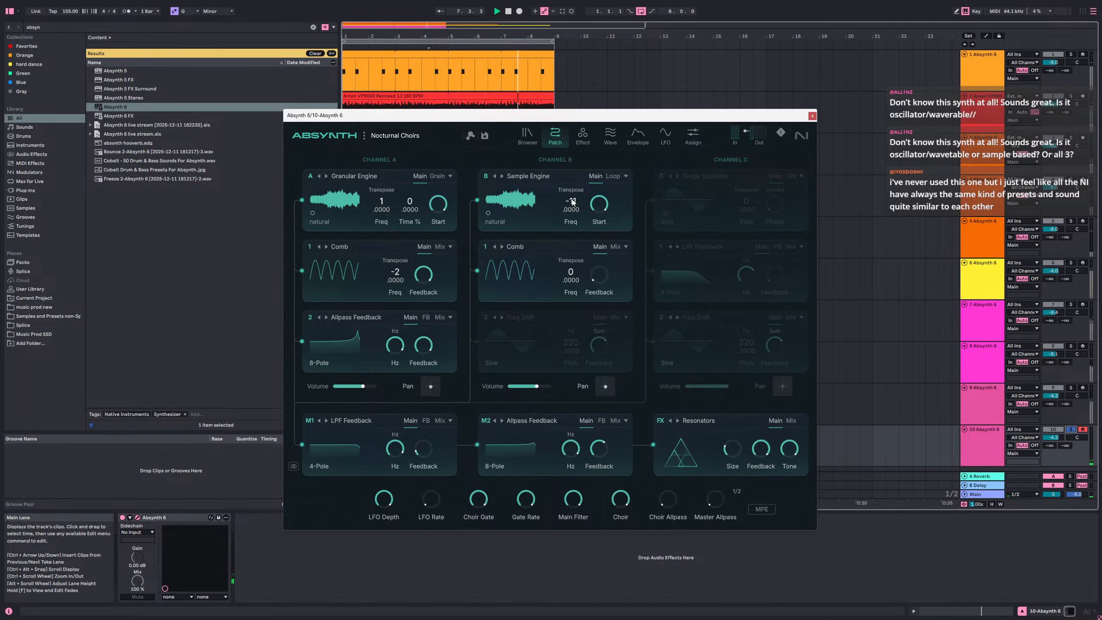
left_click(538, 137)
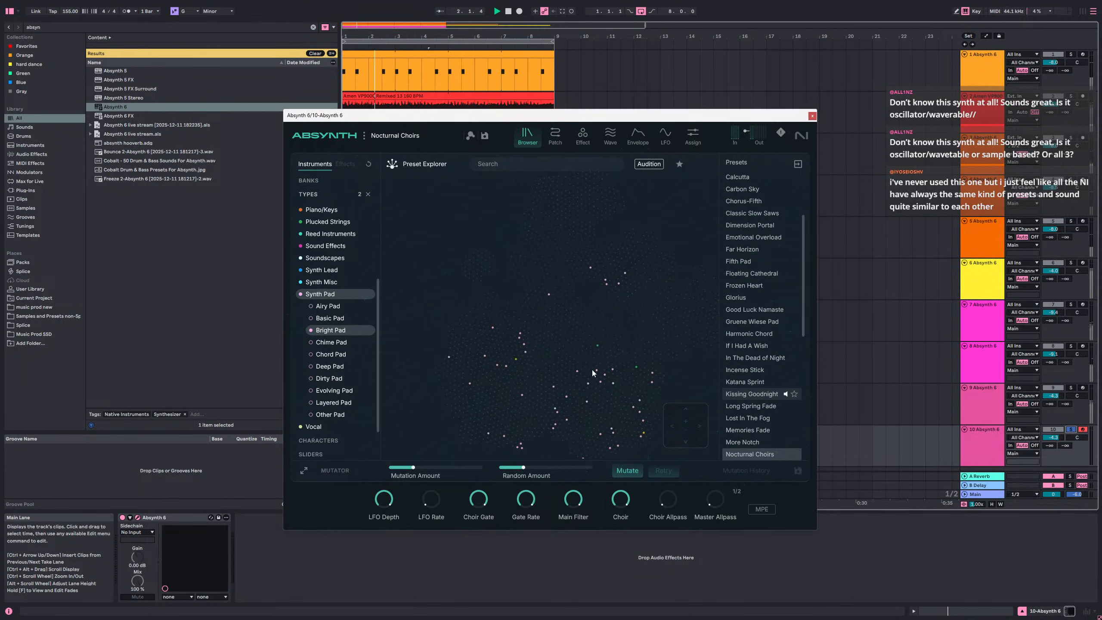
left_click(596, 371)
left_click(554, 344)
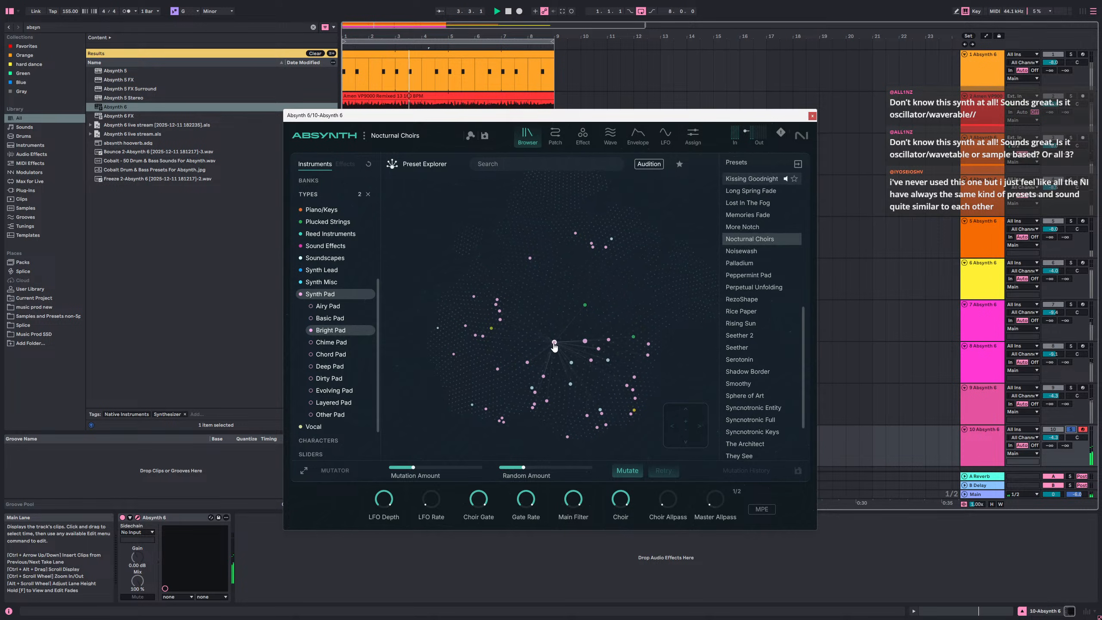
left_click(586, 305)
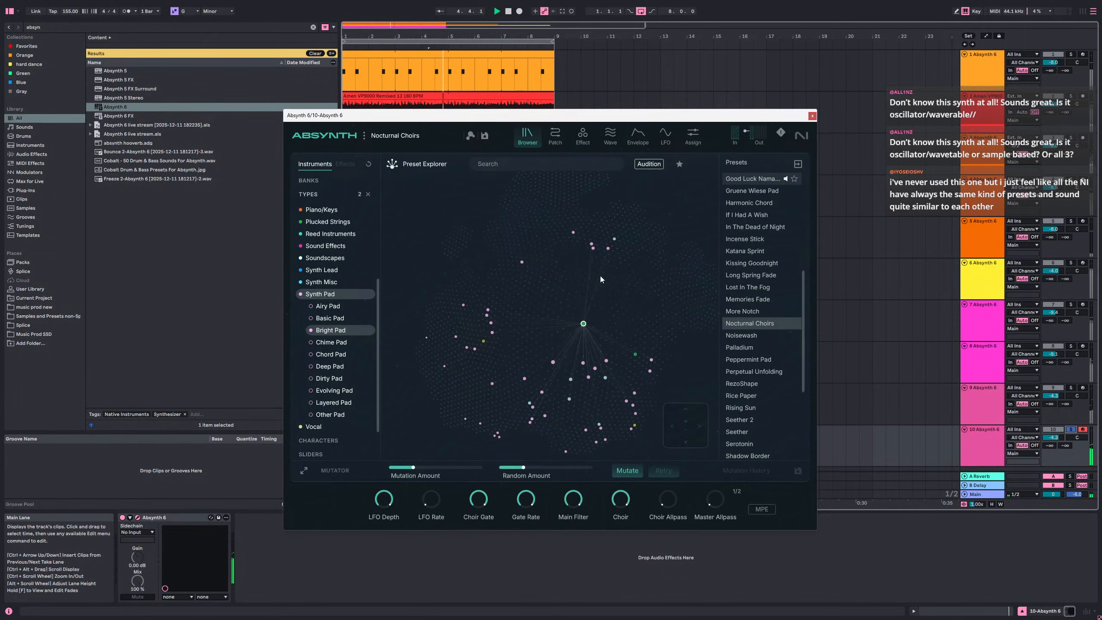
- Remove the Bright Pad filter to browse all Synth Pad presets and review the engines and filters in the Nocturnal Choirs patch
left_click(353, 331)
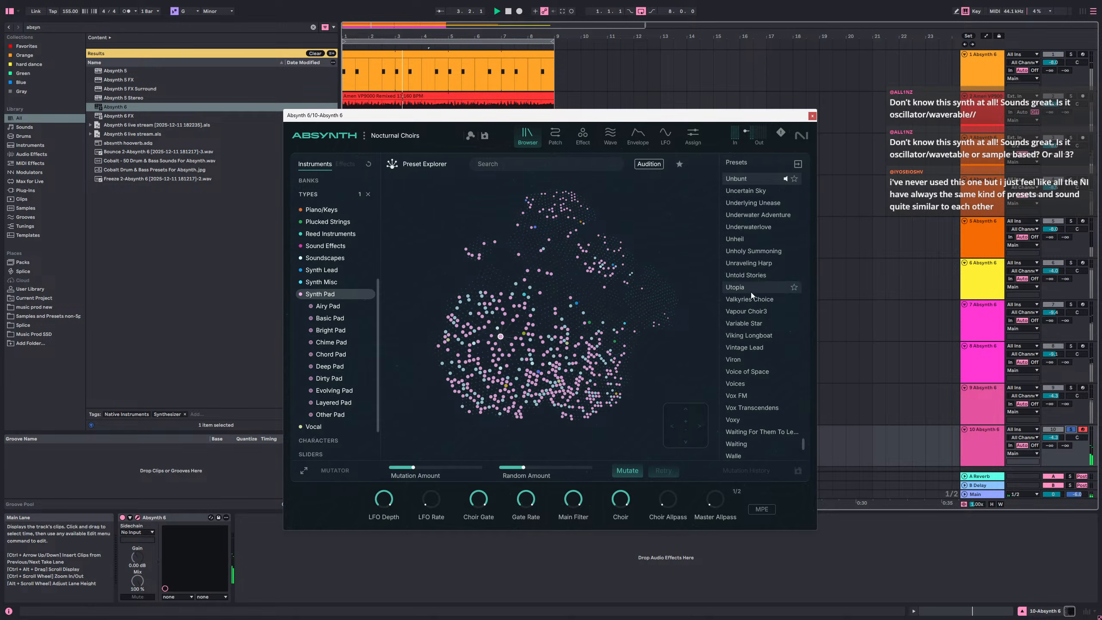
left_click(551, 135)
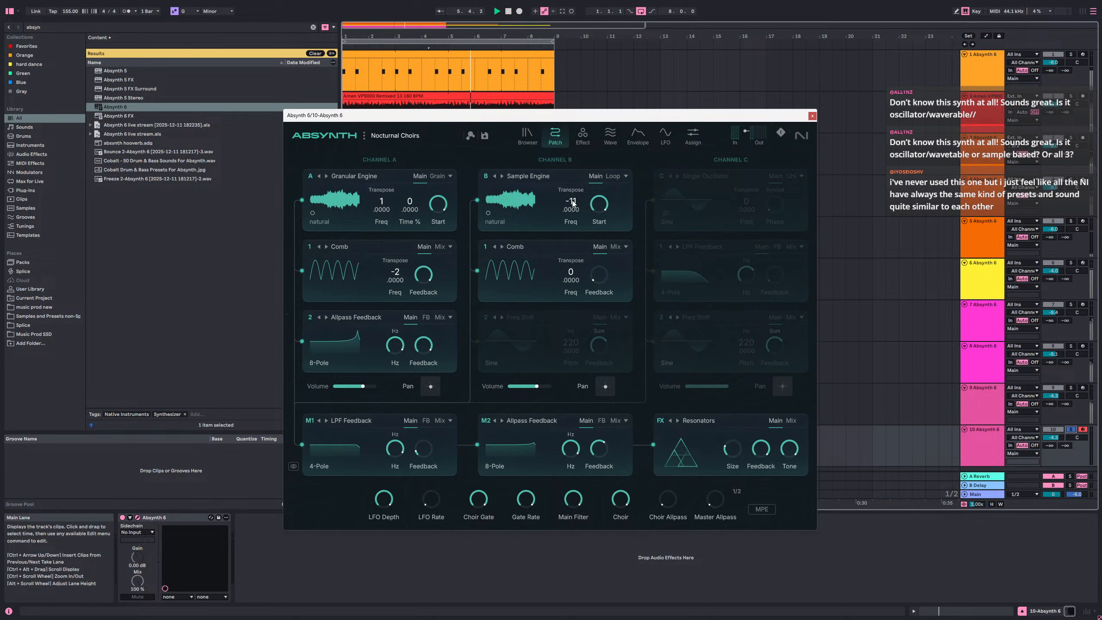
scroll(573, 207, "down", 1)
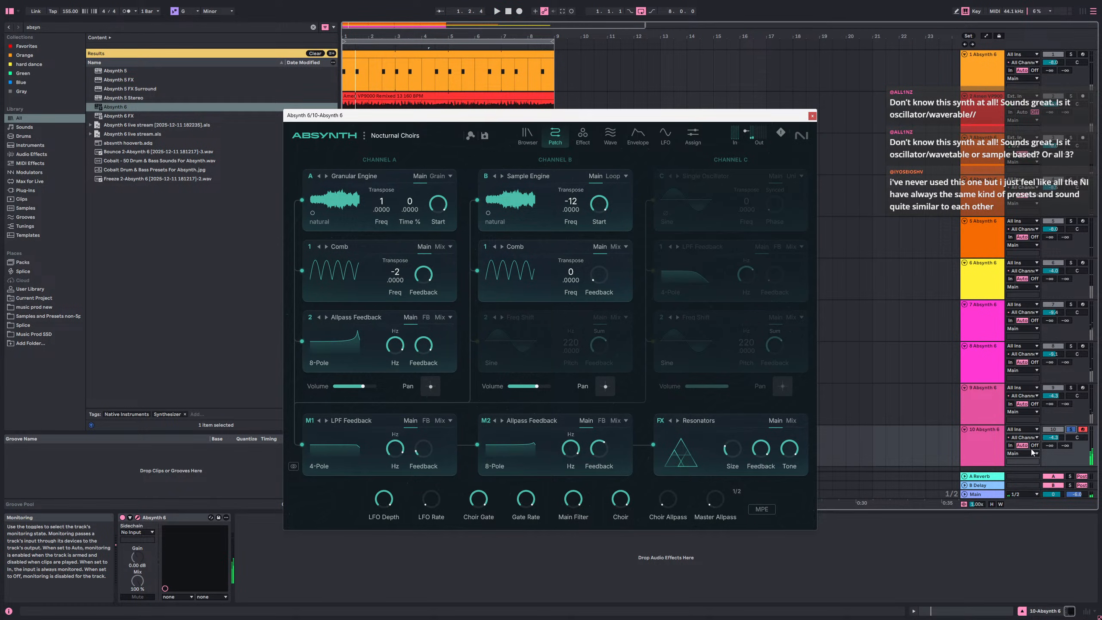
left_click(981, 441)
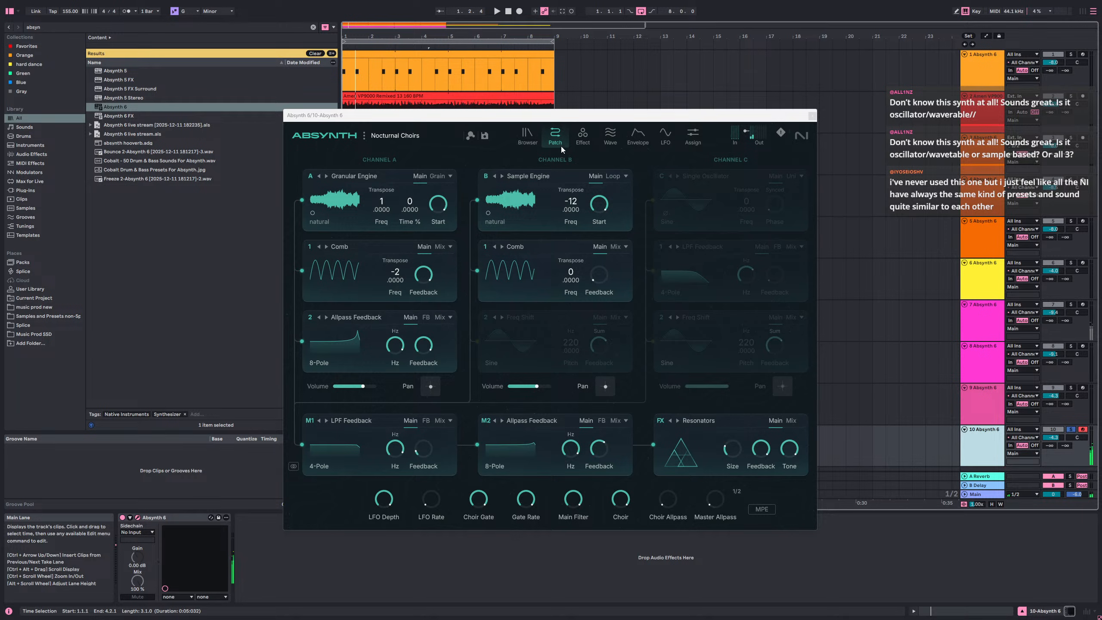
left_click(534, 140)
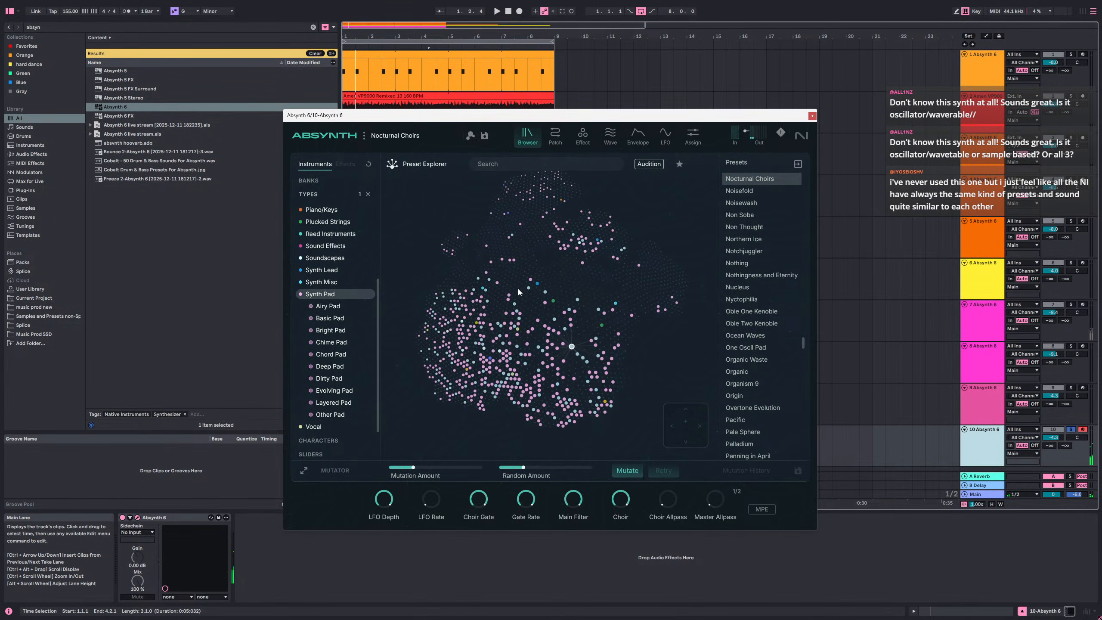
- Solo tracks 9, 8, 7 and 6 alongside track 10 and start playback
left_click(1073, 389, "ctrl")
left_click(1072, 346, "ctrl")
left_click(1071, 305, "ctrl")
key("space")
left_click(486, 429)
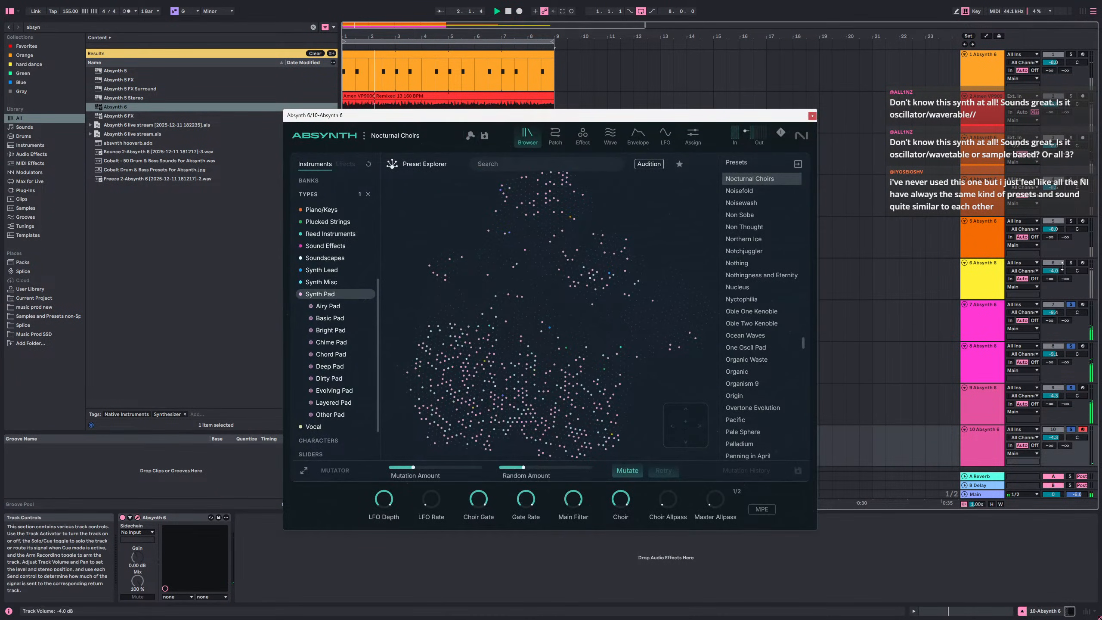
left_click(1070, 263, "ctrl")
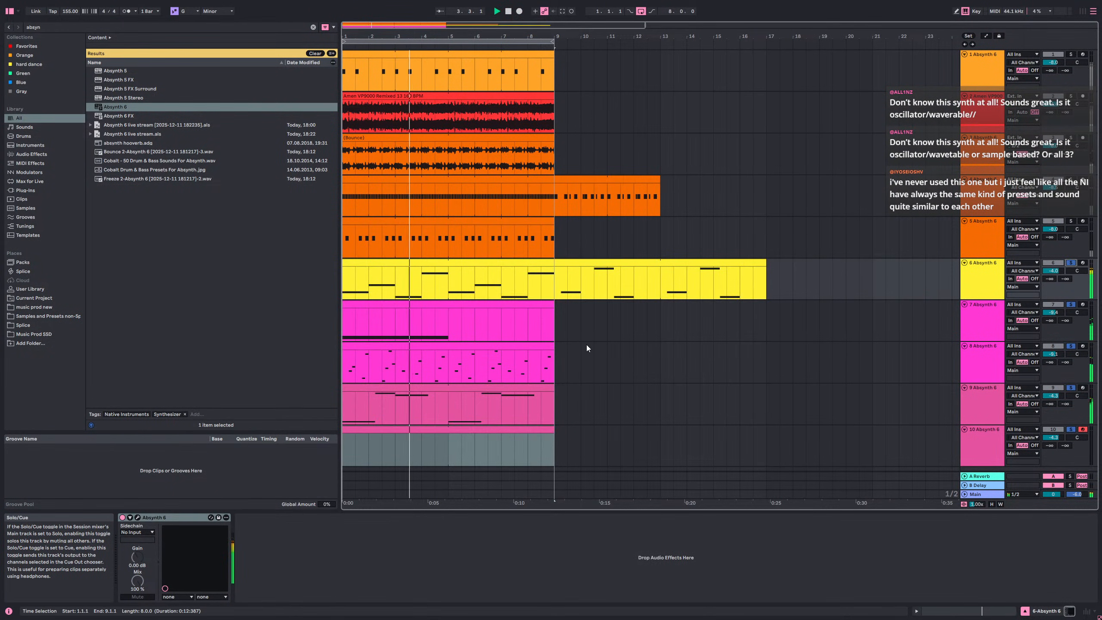
- Close the Absynth 6 window and open the MIDI clip on track 10 in the note editor
scroll(527, 408, "down", 1)
left_click(499, 413)
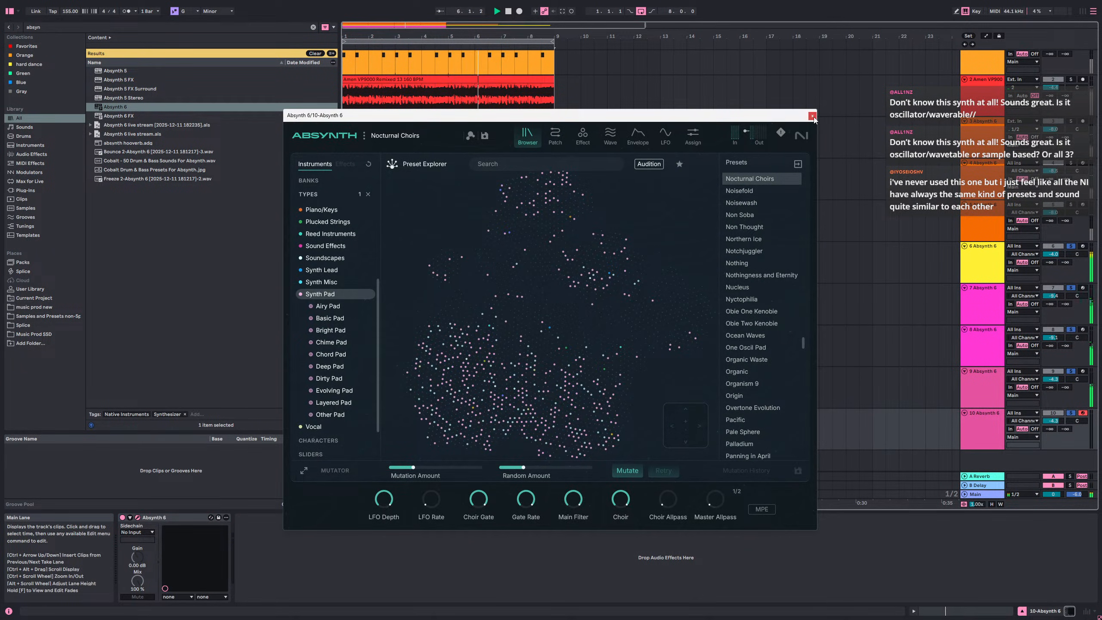
left_click(812, 116)
double_click(505, 413)
left_click(431, 414)
- Add a C3 note at the clip's start and lengthen it to end together with the G2 note
double_click(234, 349)
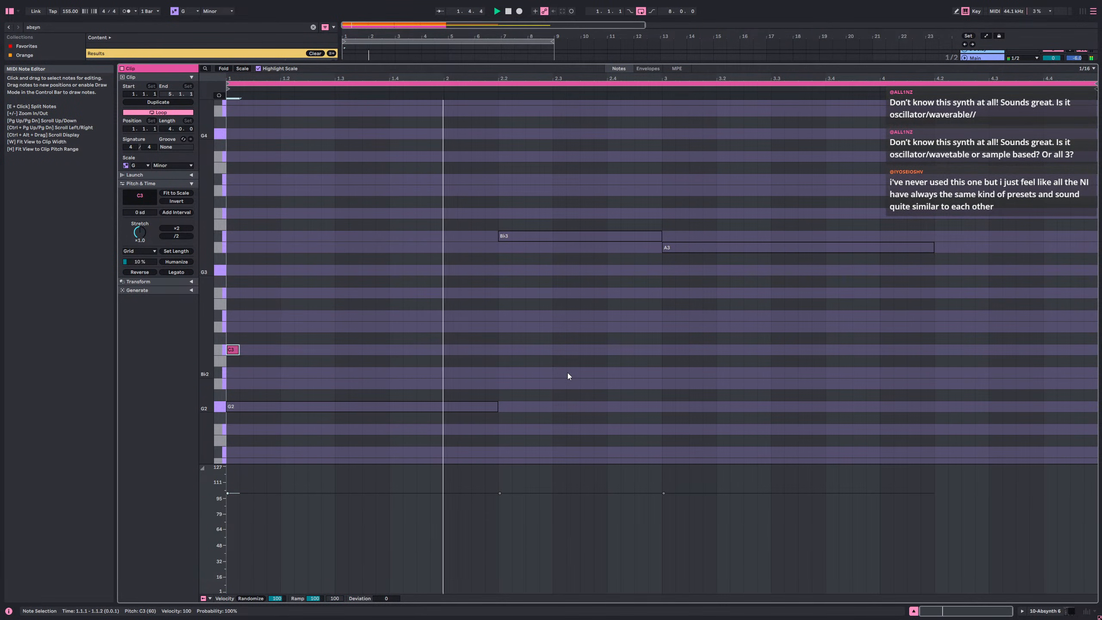
key("shift+Right")
key("shift+Right")
key("shift+Right")
key("shift+Right")
key("shift+Right")
key("shift+Right")
key("shift+Right")
key("shift+Right")
key("shift+Right")
key("shift+Right")
key("shift+Right")
key("shift+Right")
key("shift+Right")
key("shift+Right")
key("shift+Right")
key("shift+Right")
key("shift+Right")
key("shift+Right")
key("shift+Right")
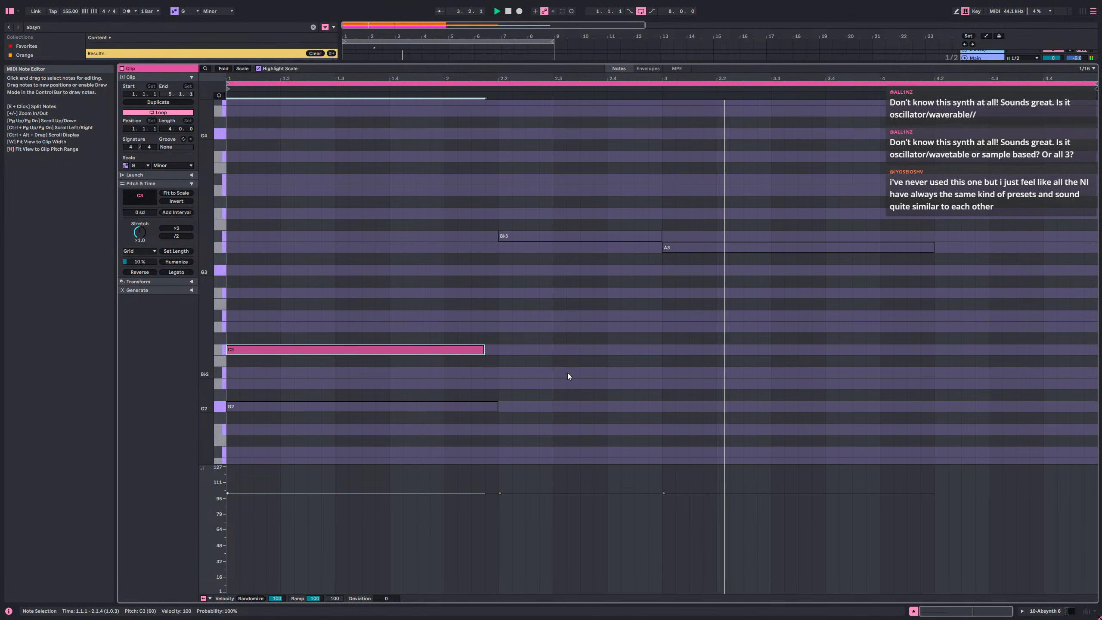
- Transpose the new long note down to G2
key("Down")
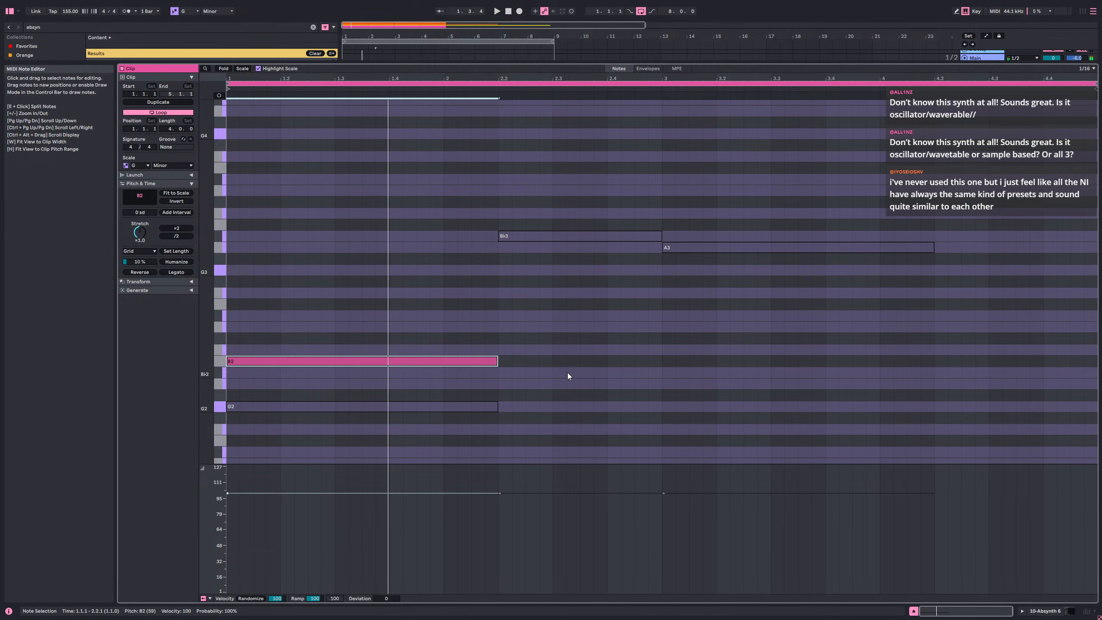
key("Down")
key("Down")
key("Down")
key("Down")
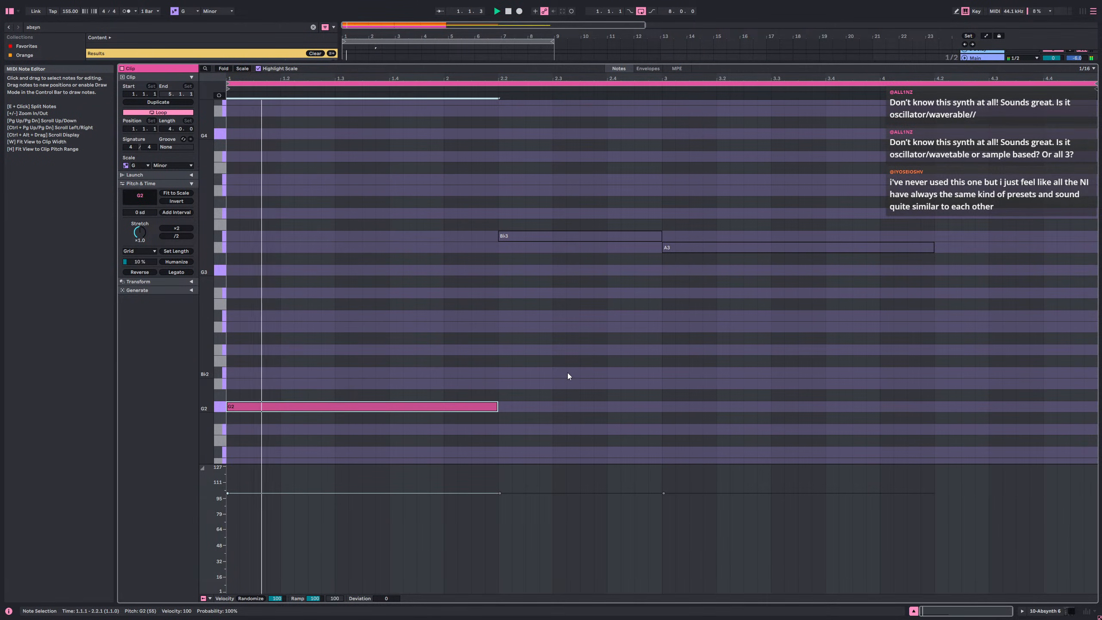
- Raise the long note an octave to G3 and try it at higher pitches such as D4 and C4
key("shift+Up")
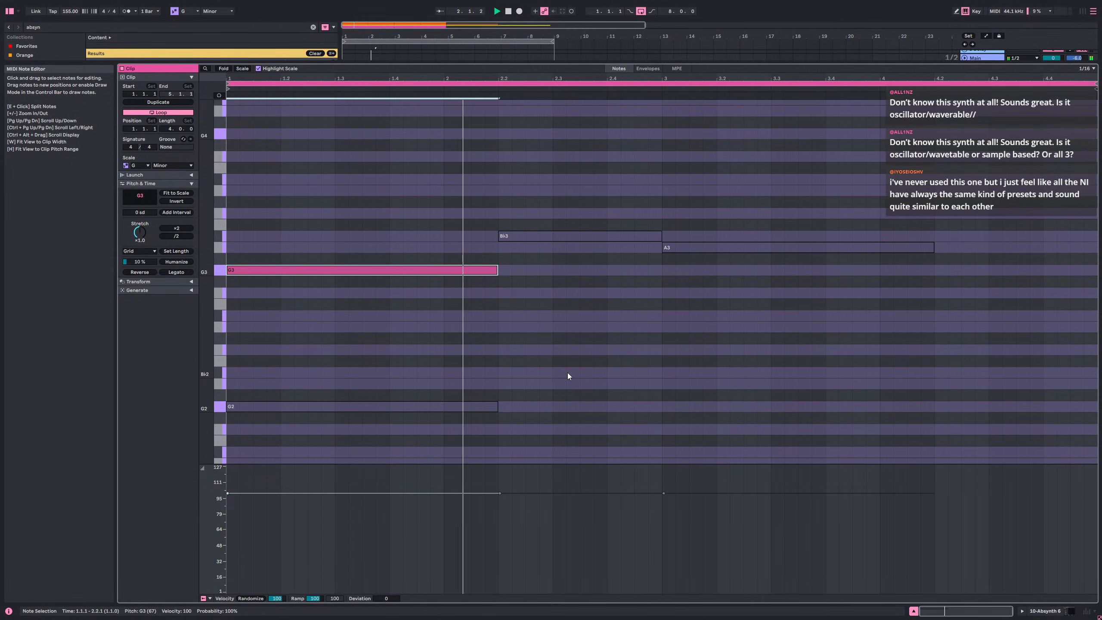
key("Up")
key("Up")
key("Up")
key("Up")
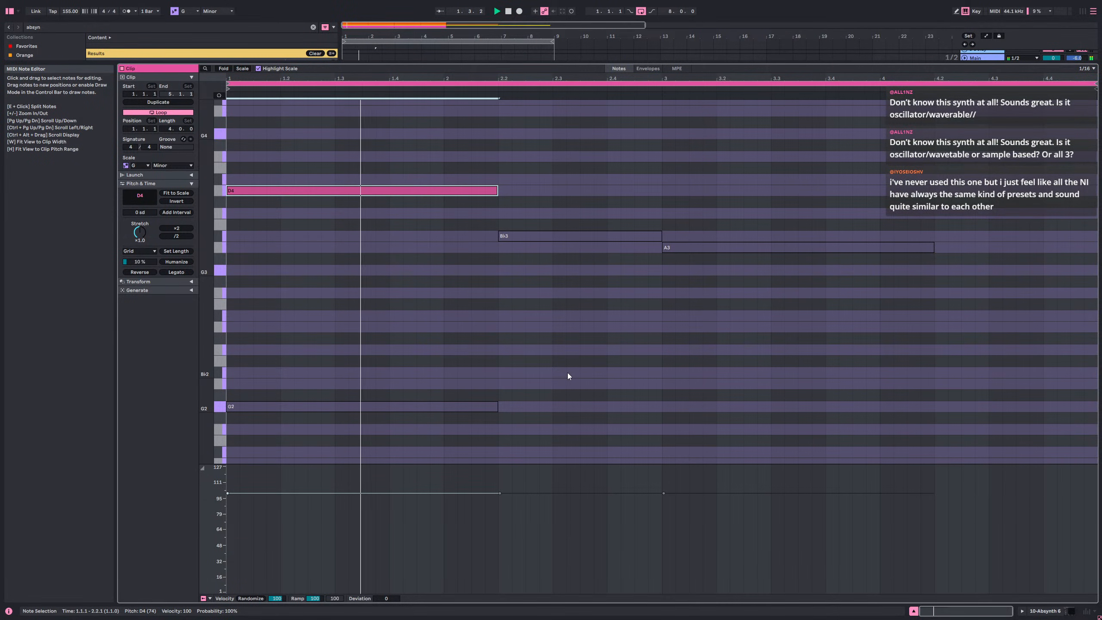
key("Up")
key("Down")
key("Down")
- Stop playback, delete the added C4 note and return to track 10's device chain
key("space")
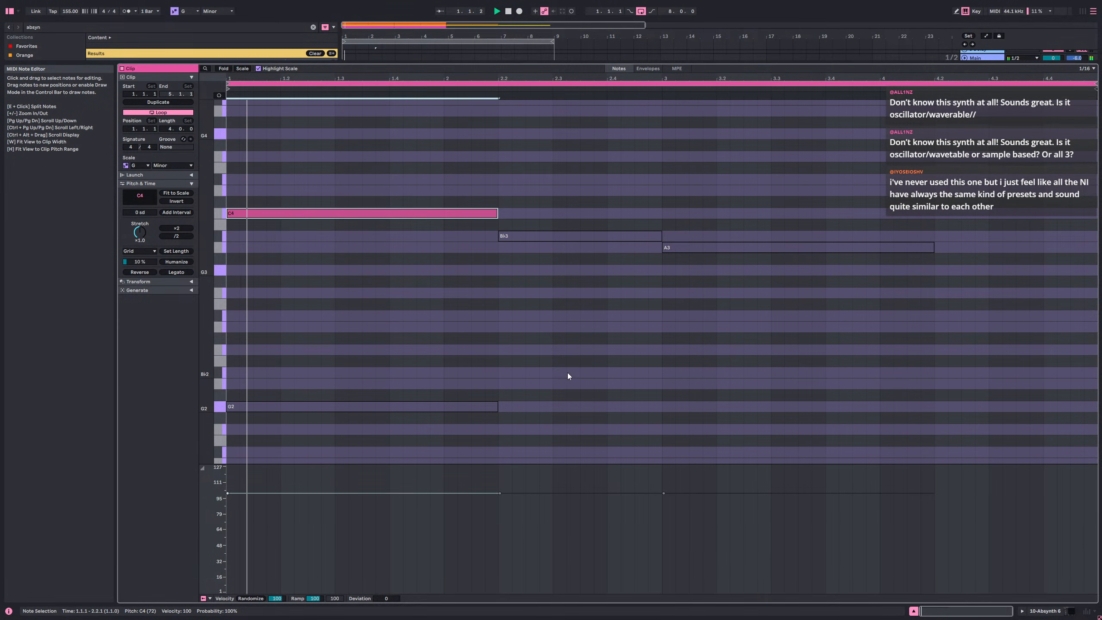
key("Delete")
key("shift+Tab")
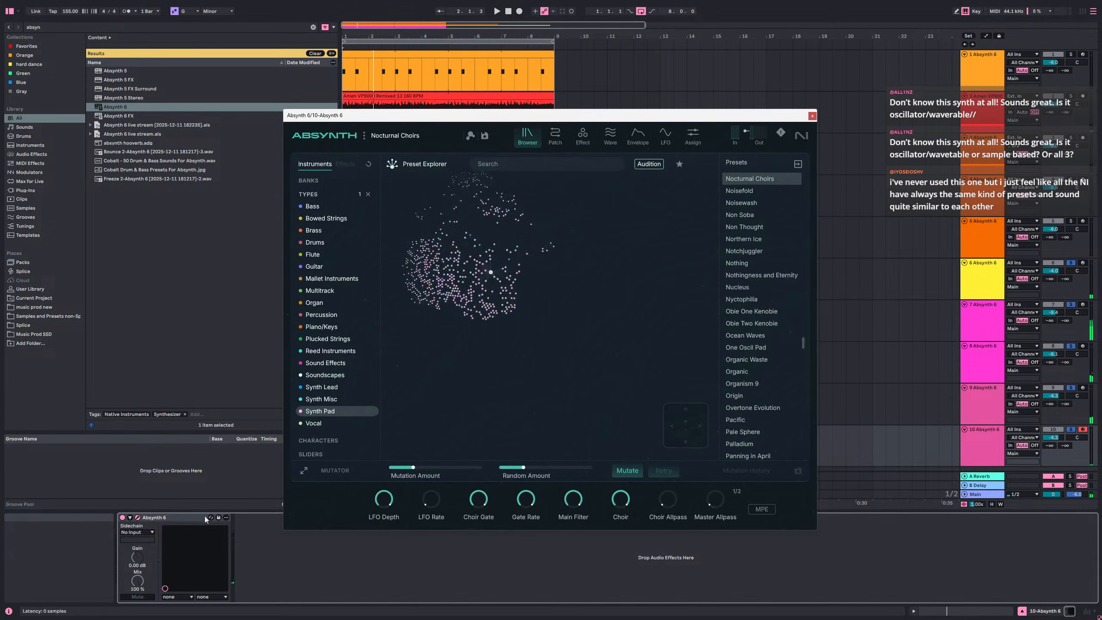
- Change the preset type filter from Synth Pad to Soundscapes with the Peaceful subtype
left_click(345, 410)
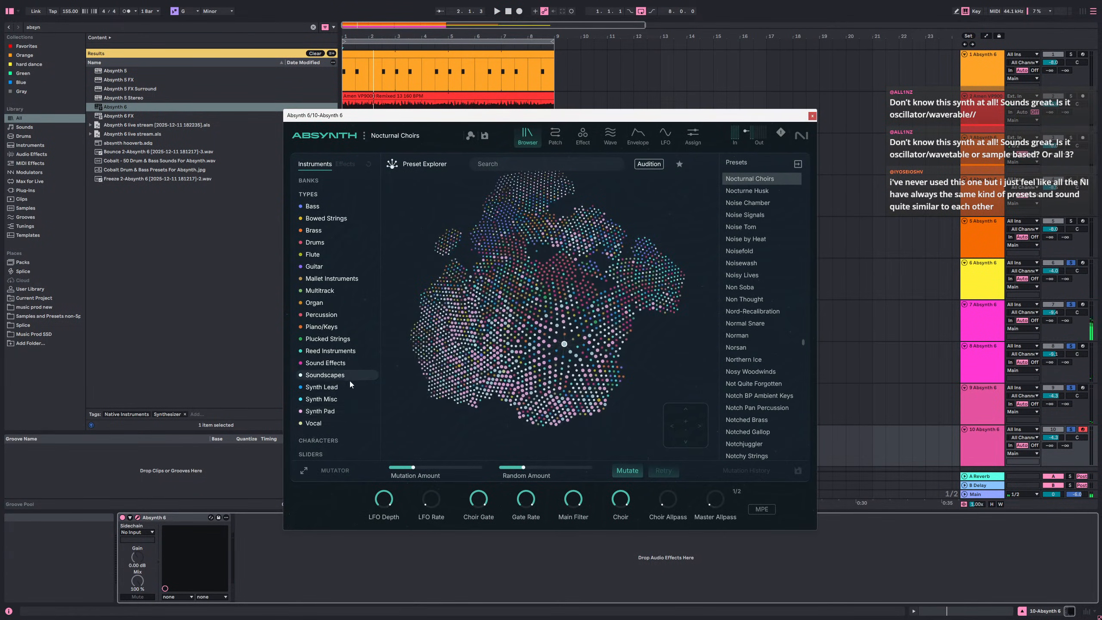
left_click(324, 411)
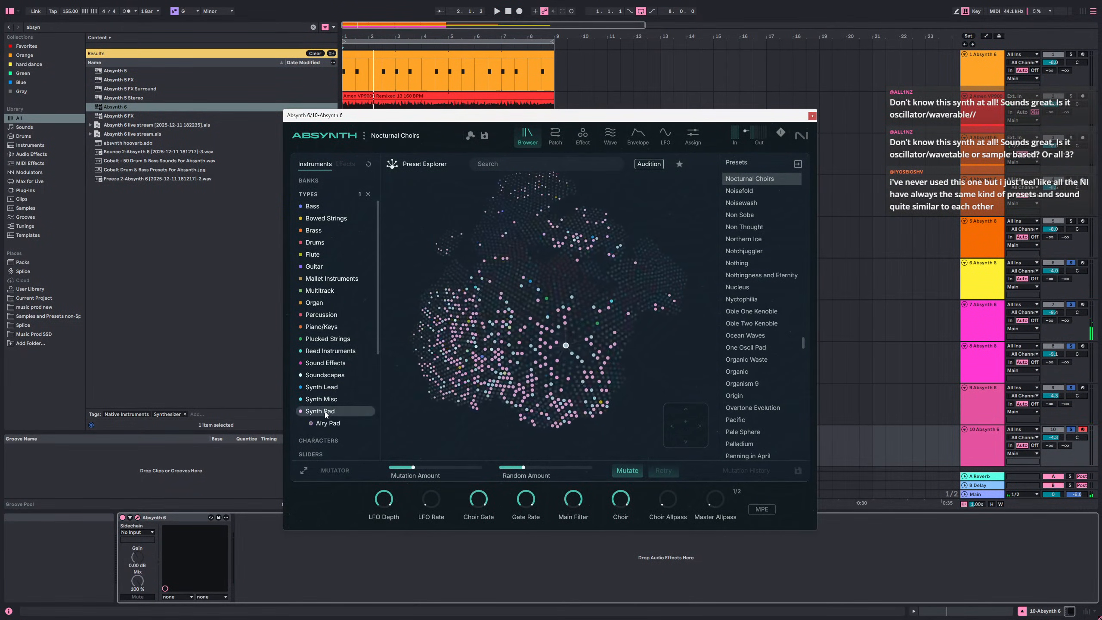
left_click(338, 378)
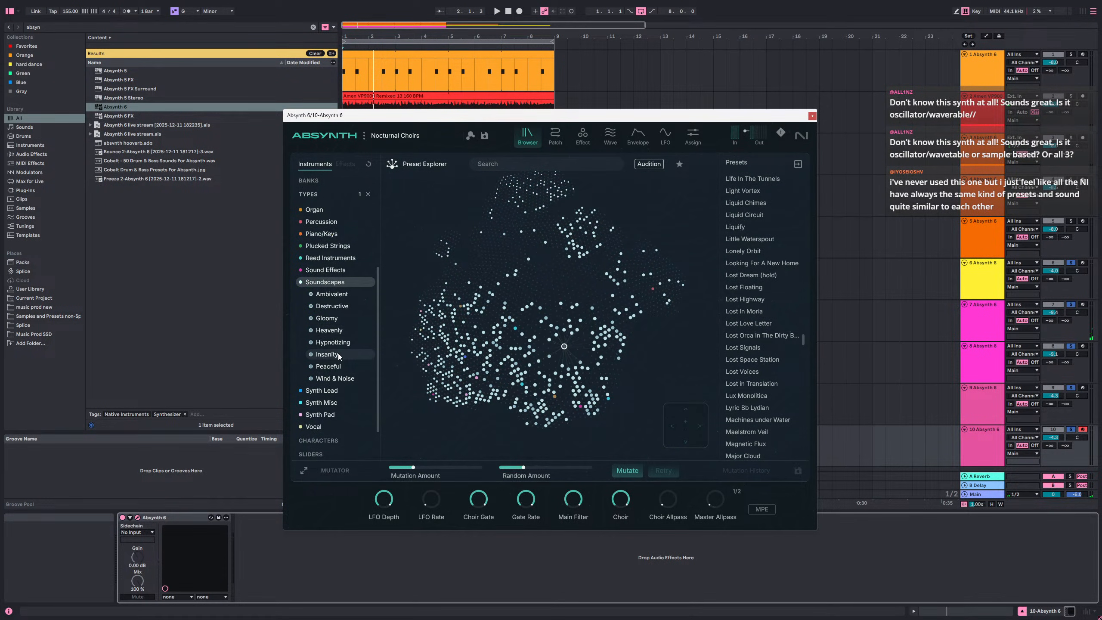
left_click(339, 365)
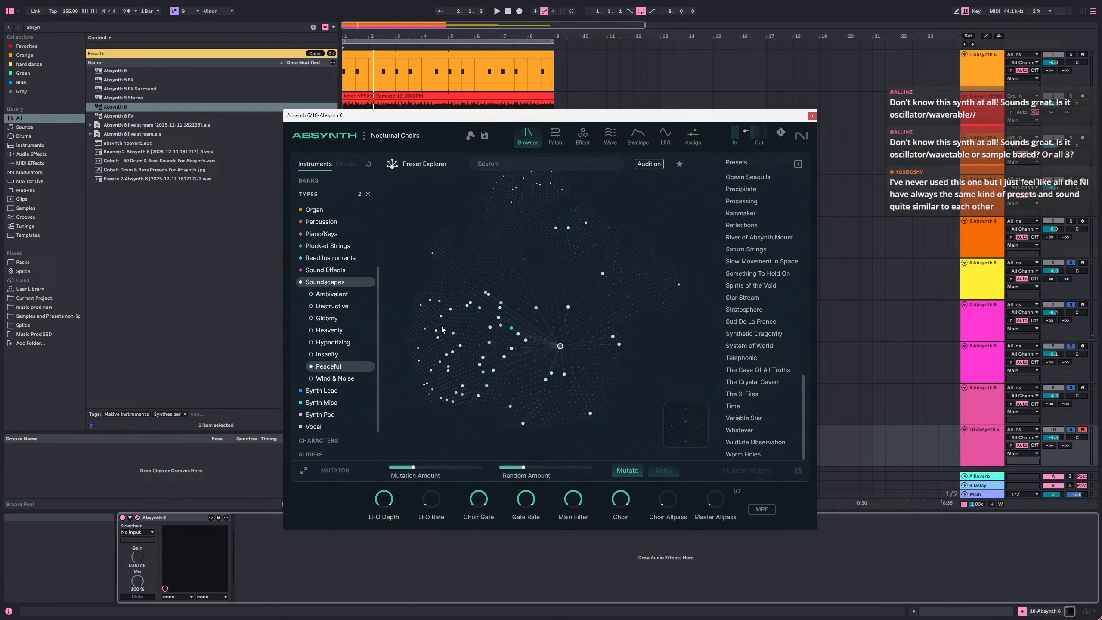
- Audition Peaceful soundscape presets by stepping between neighbouring points on the explorer map
key("Right")
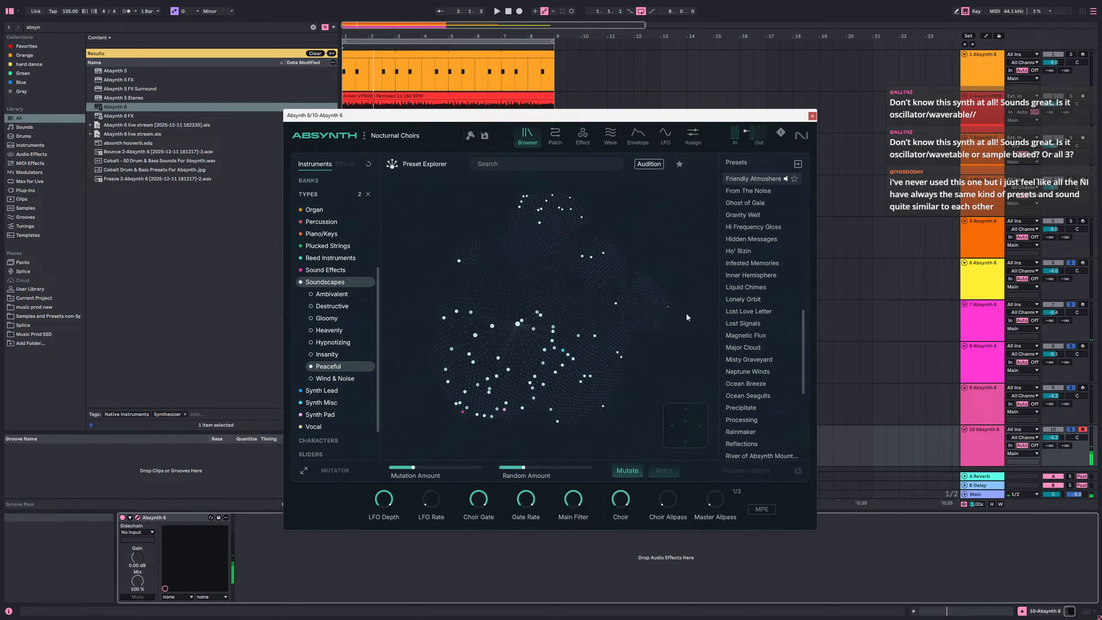
key("Right")
key("Right")
key("Down")
key("Down")
key("Down")
key("Up")
key("Up")
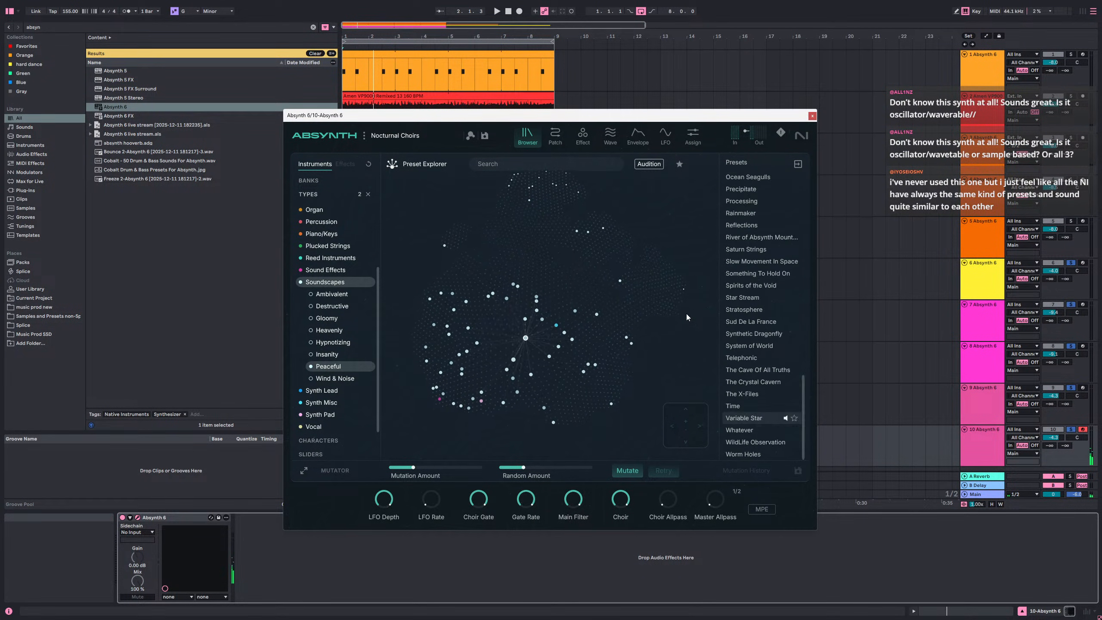
key("Down")
key("Down")
key("Down")
key("Up")
key("Right")
key("Right")
key("Left")
key("Right")
key("Up")
key("Right")
key("Right")
key("Left")
key("Left")
key("Right")
key("Right")
key("Left")
key("Right")
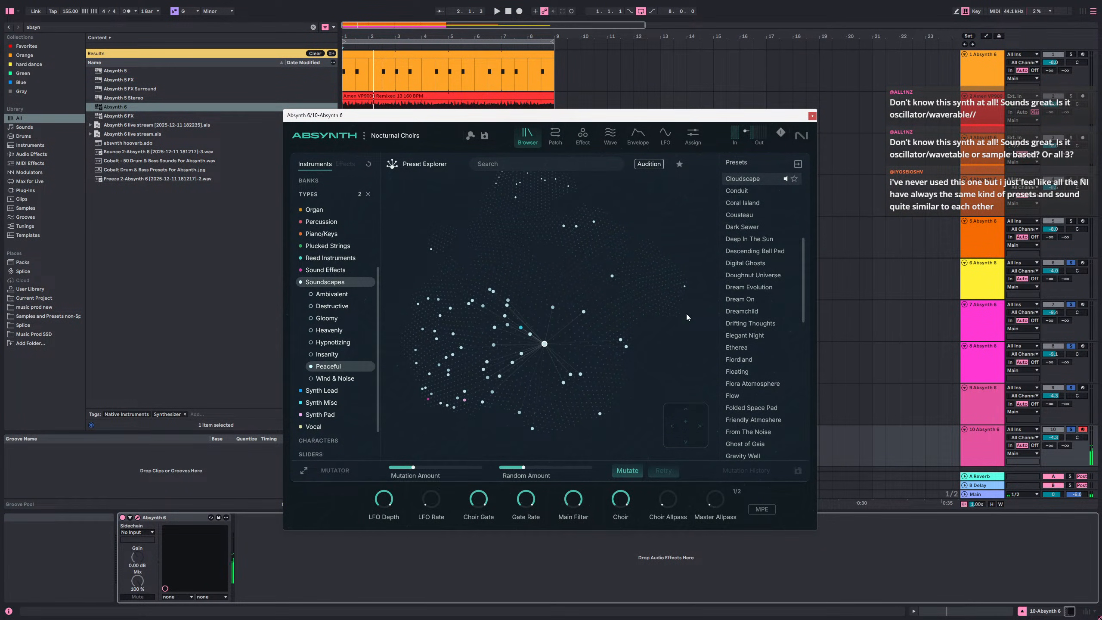
- Load the Cloudscape preset, then compare its patch channels and leave channels B and C switched off
left_click(742, 180)
left_click(555, 135)
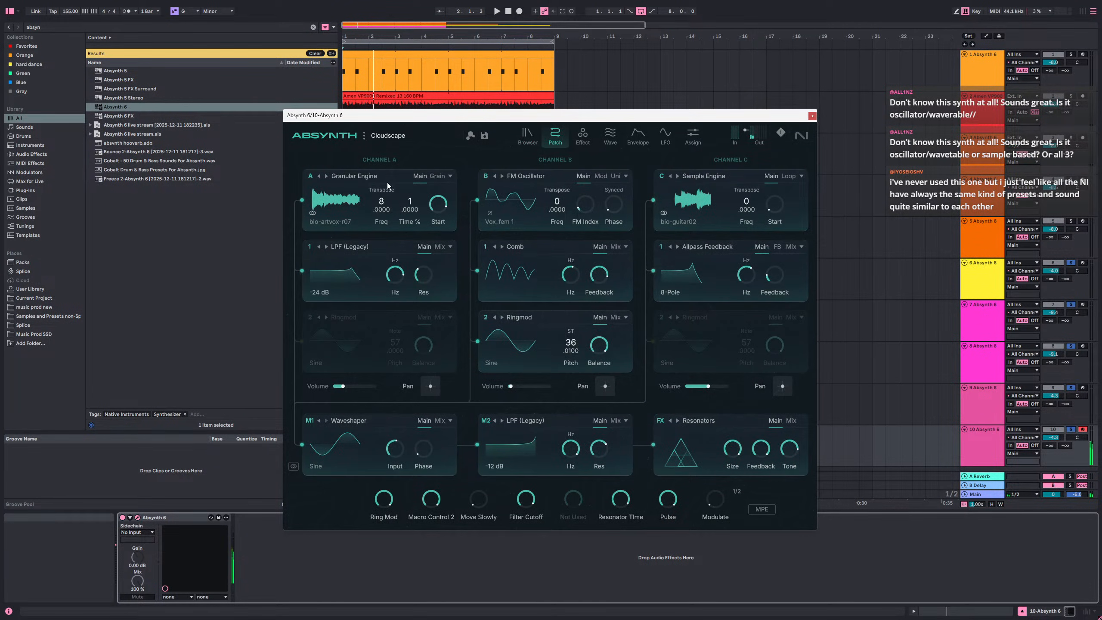
left_click(477, 201)
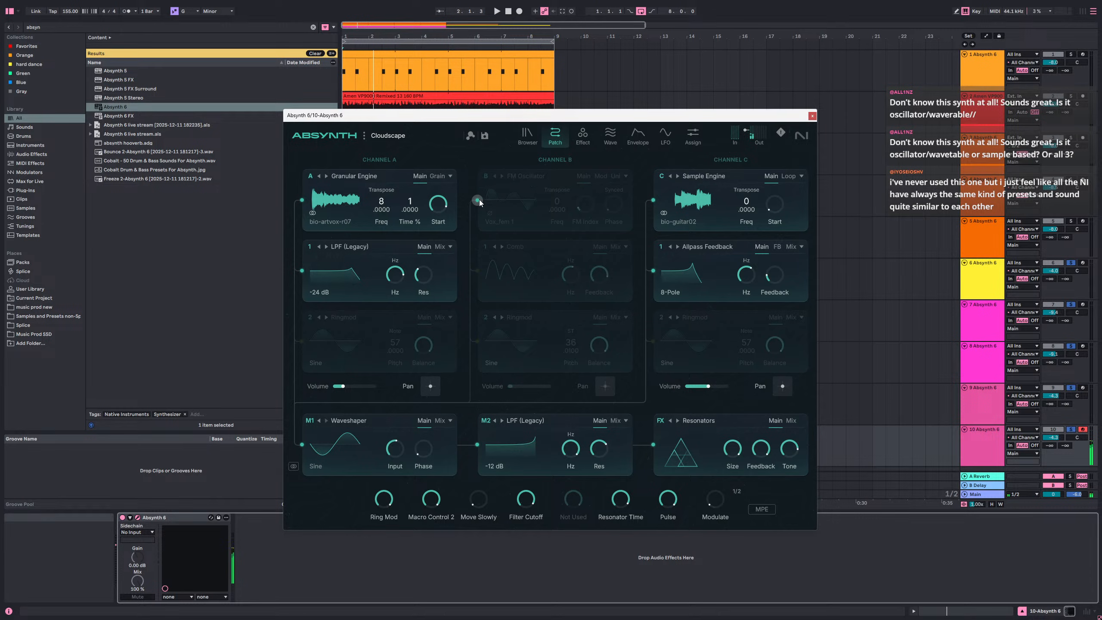
left_click(478, 201)
left_click(654, 200)
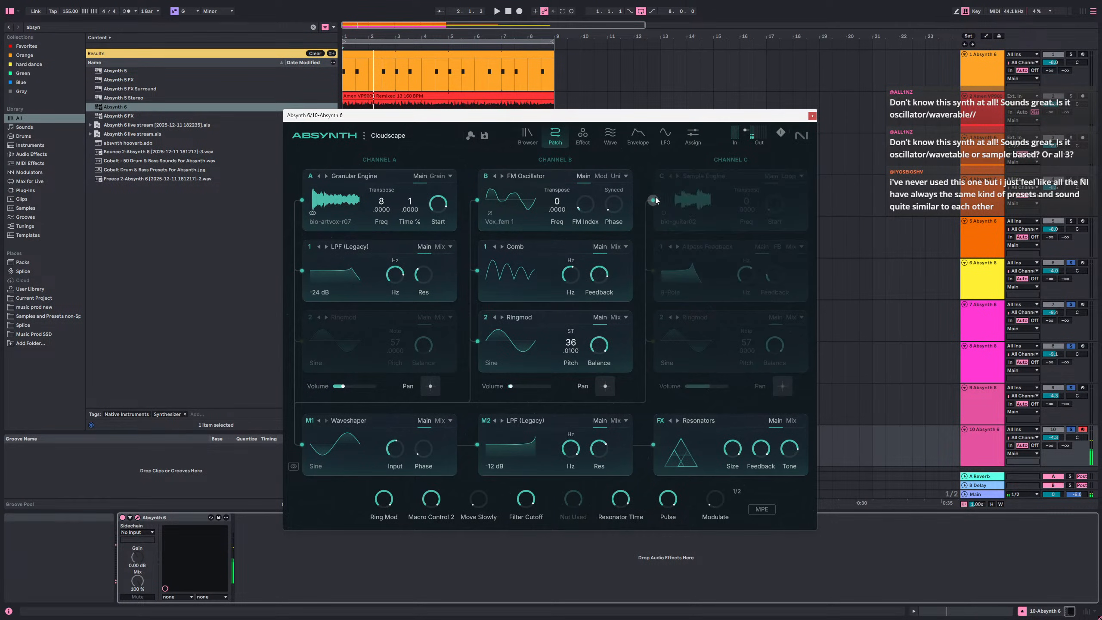
left_click(477, 201)
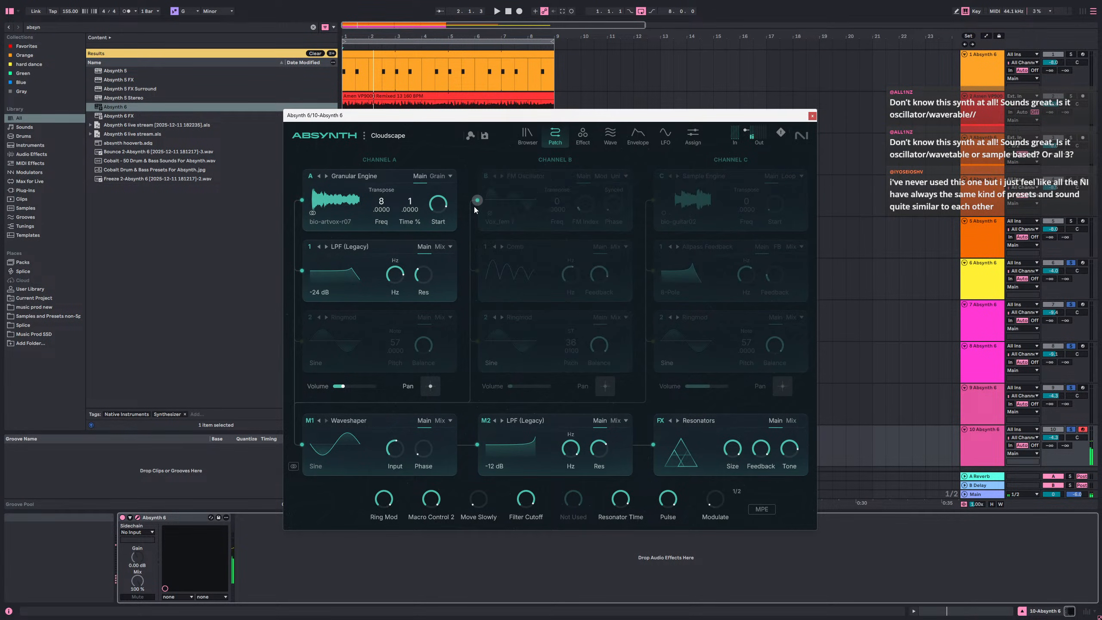
- Set the transpose frequency of channel A's Granular Engine to 0
double_click(391, 204)
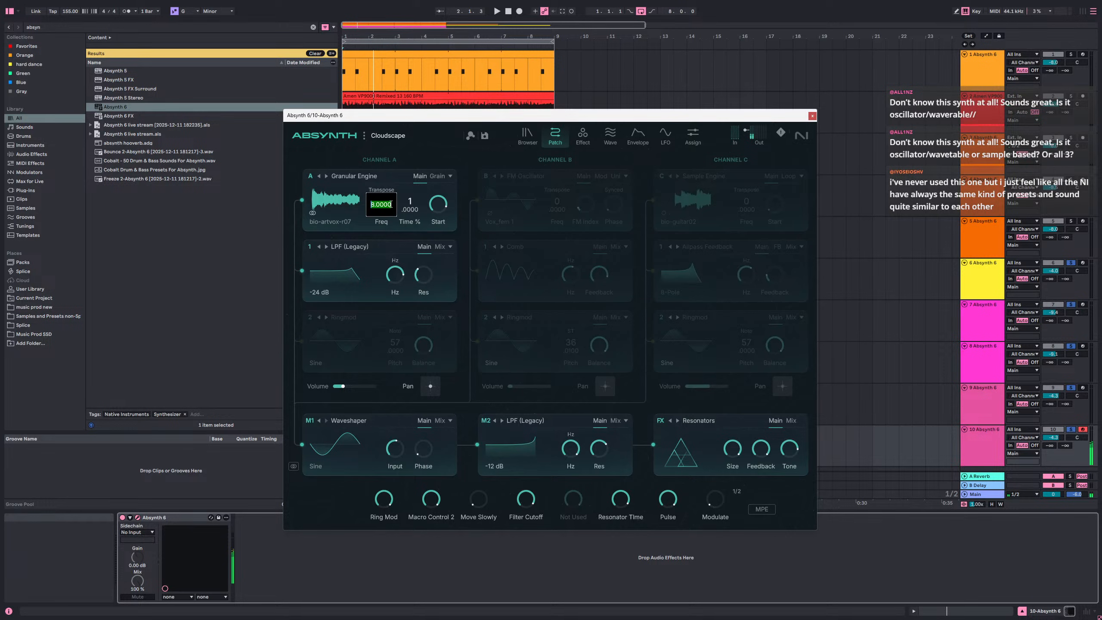
type("0")
key("Return")
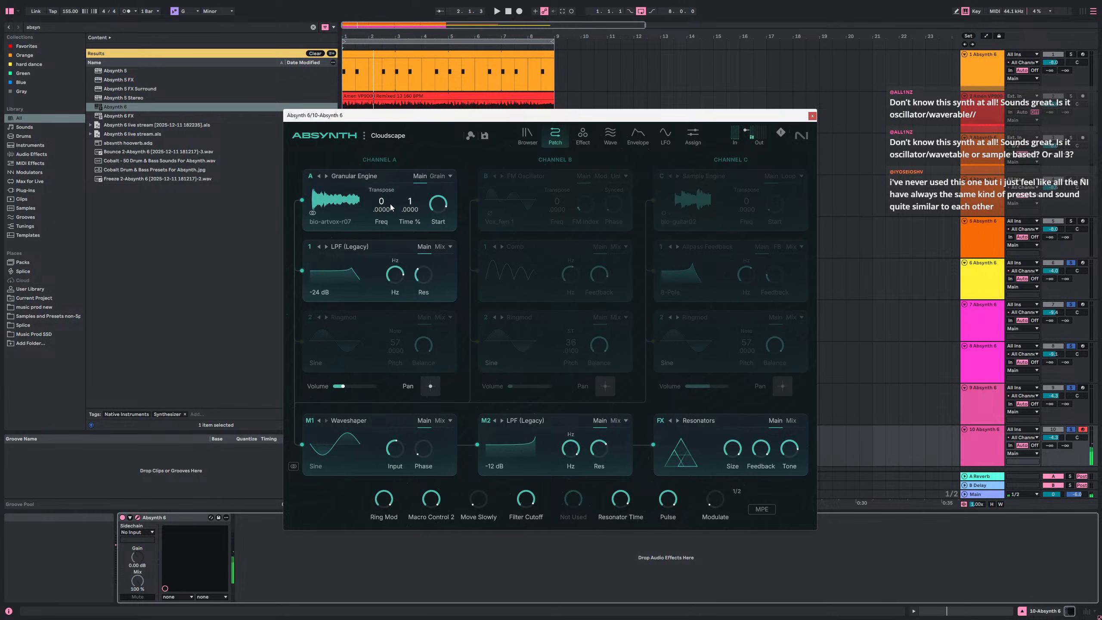
- Close the synth, reactivate the deactivated G2 note in track 10's clip and play it back from the start
left_click(813, 115)
key("space")
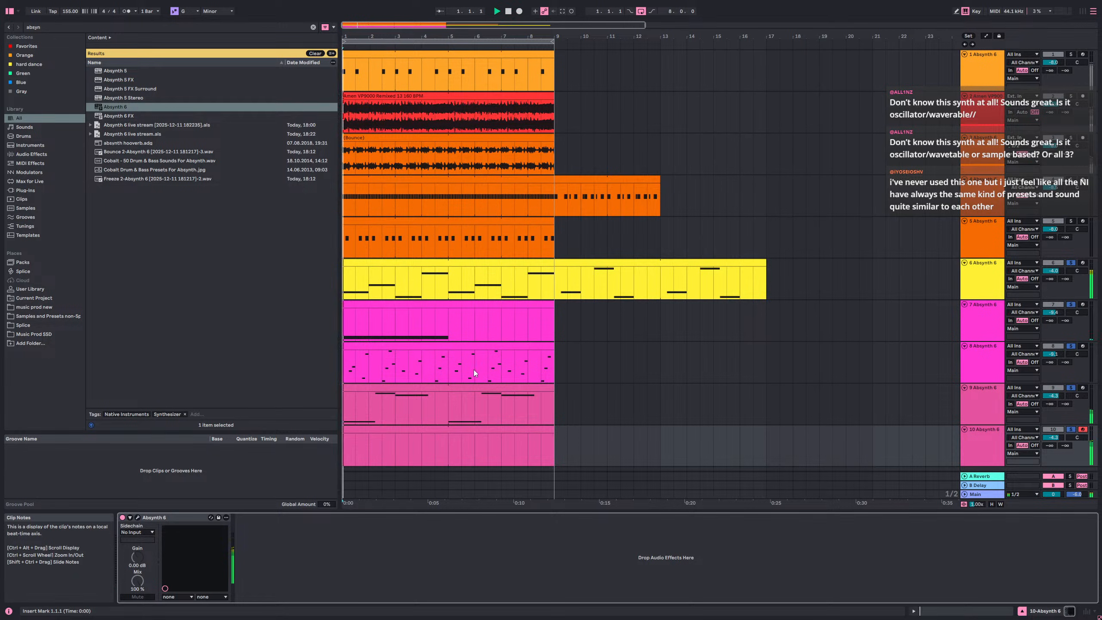
key("space")
double_click(417, 431)
left_click(251, 409)
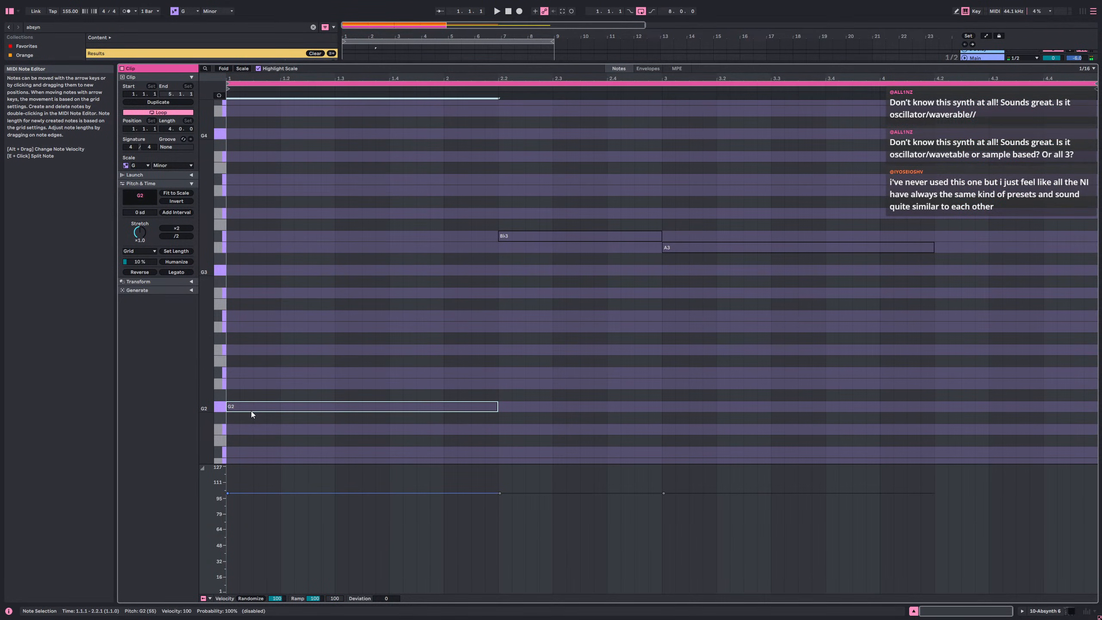
key("space")
key("0")
key("space")
key("space")
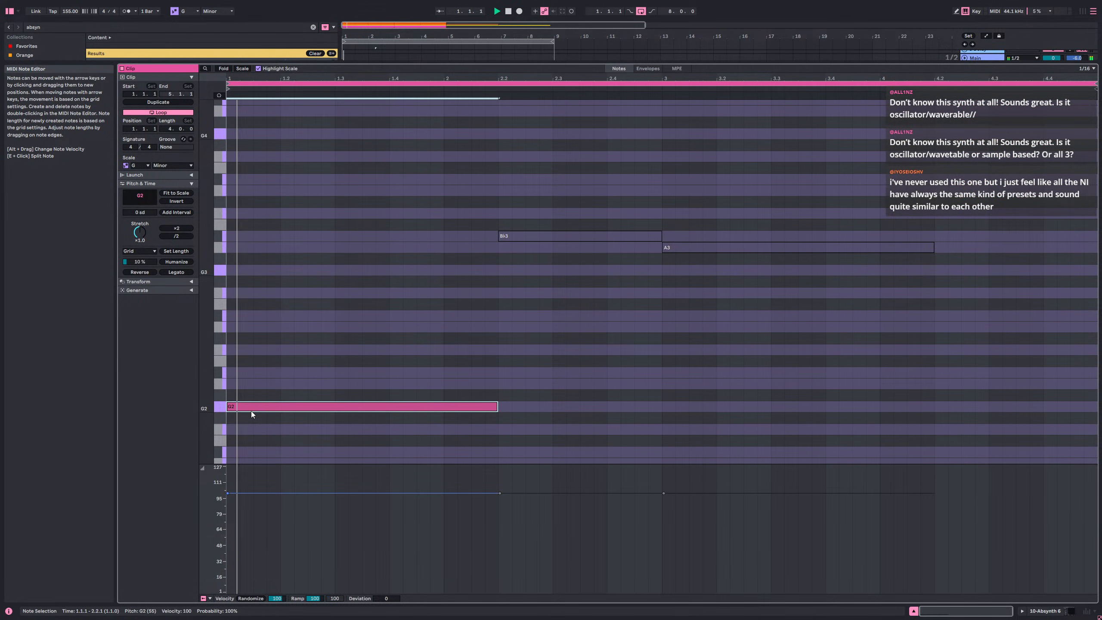
key("space")
key("space")
- Duplicate the G2 note directly after itself, raise the copy an octave to G3 and listen to the result
key("ctrl+d")
key("shift+Up")
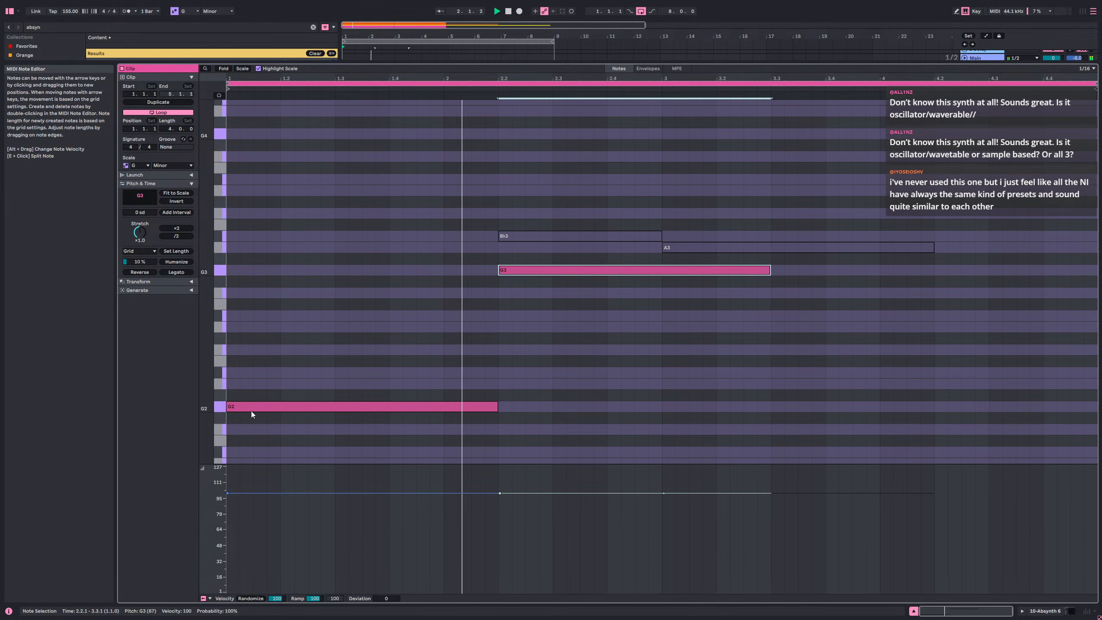
key("space")
key("space")
key("space")
- Transpose all notes in the clip up three semitones and play them back
key("ctrl+a")
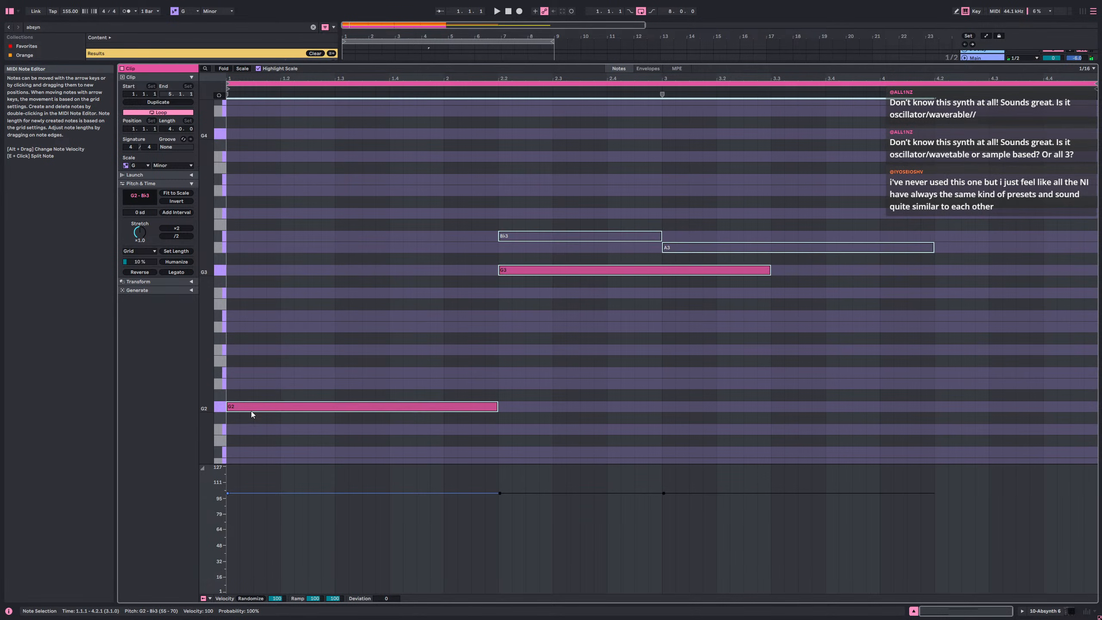
key("Up")
key("Up")
key("Up")
key("space")
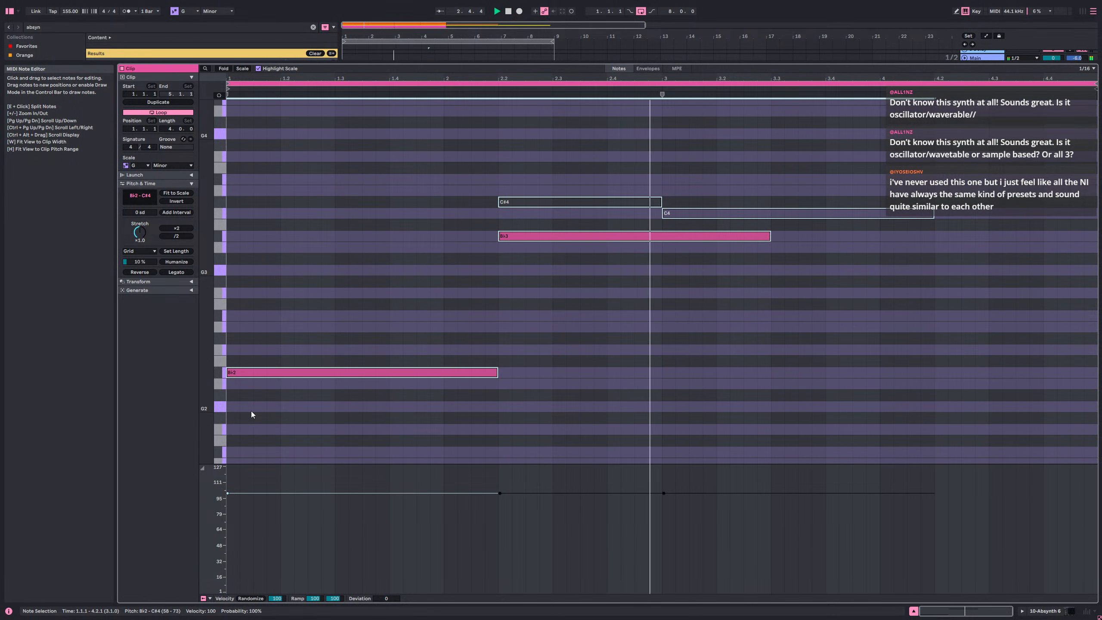
key("space")
key("space")
key("space")
- Raise the first long note an octave to Bb3 and play the clip
left_click_drag(323, 402, 331, 349)
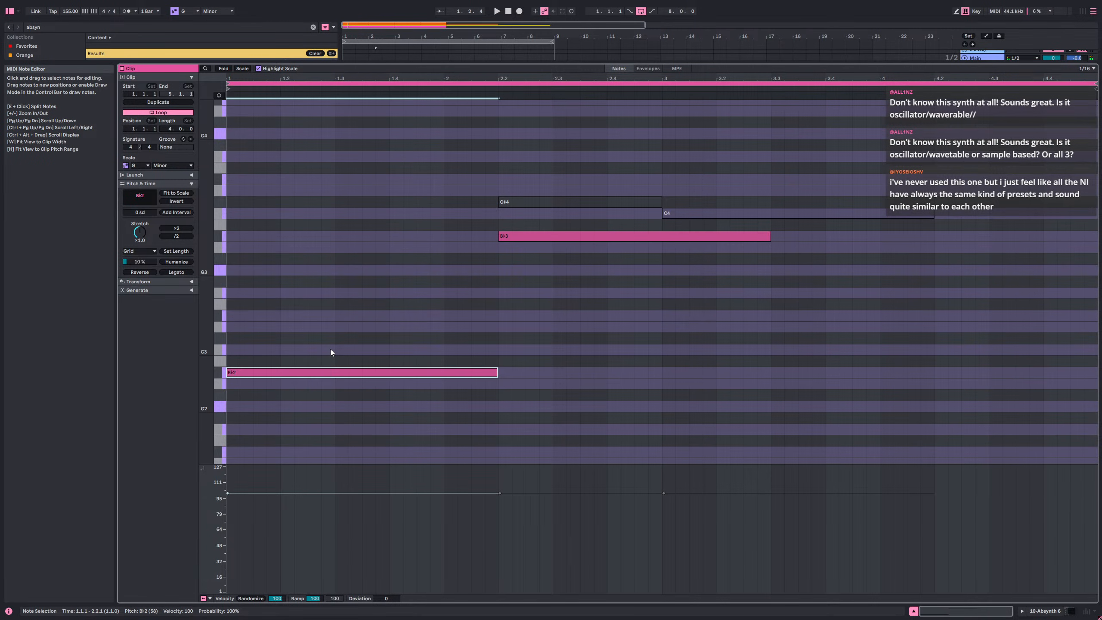
key("shift+Up")
key("space")
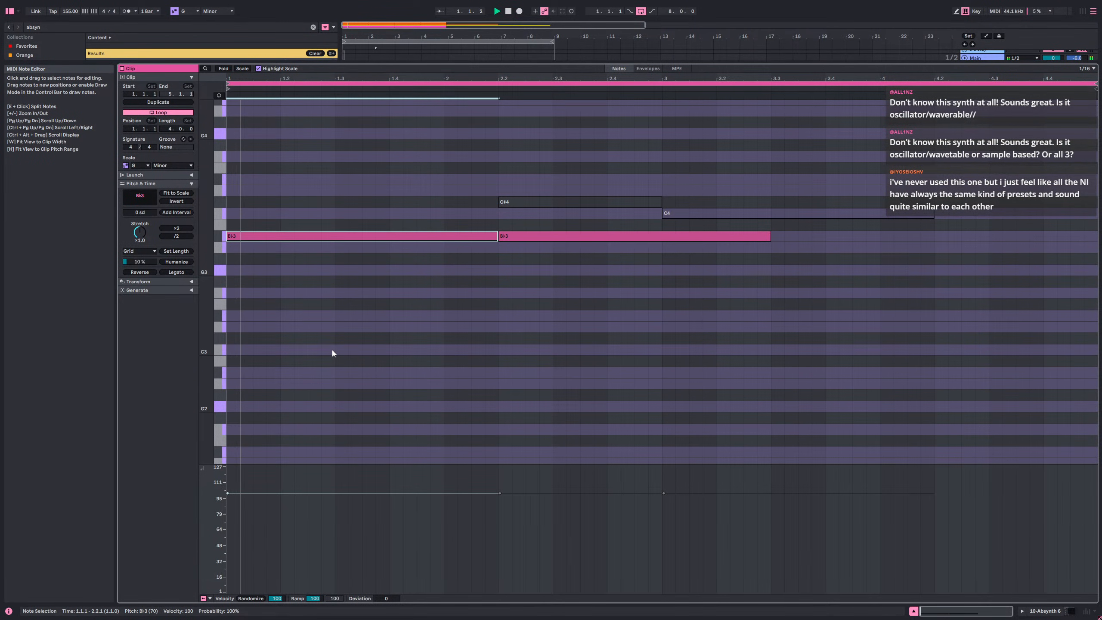
- Return to the arrangement and solo only tracks 10 and 6 together
key("shift+Tab")
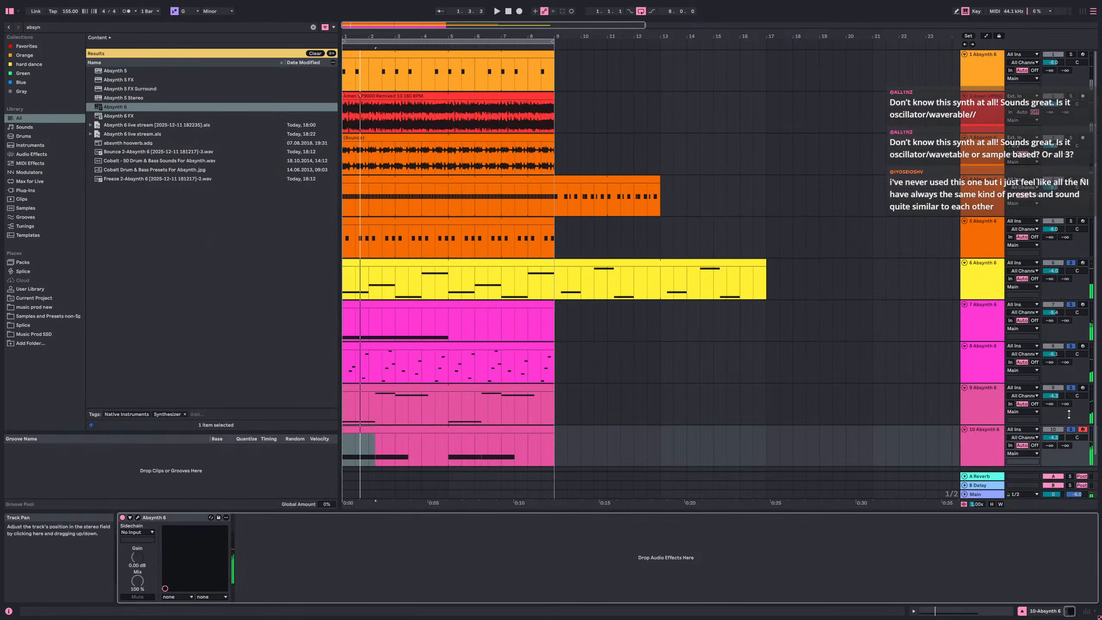
left_click(1070, 431)
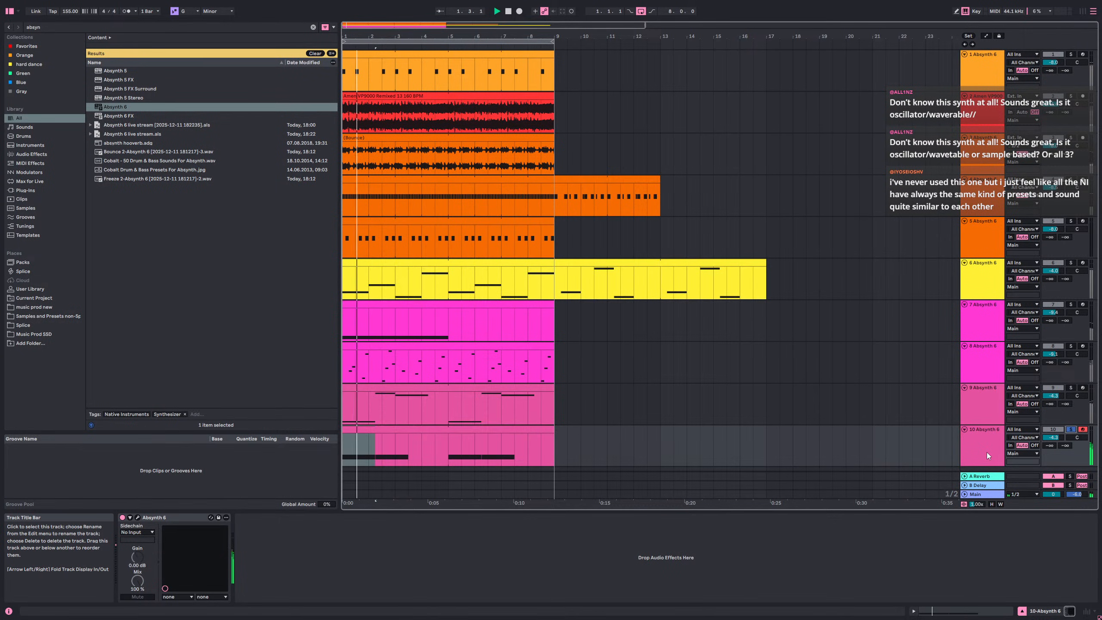
left_click(1071, 263)
- Reopen track 10's clip, move both active long notes to G3 and play it back
double_click(460, 445)
left_click_drag(915, 282, 455, 413)
key("Right")
key("shift+Up")
key("space")
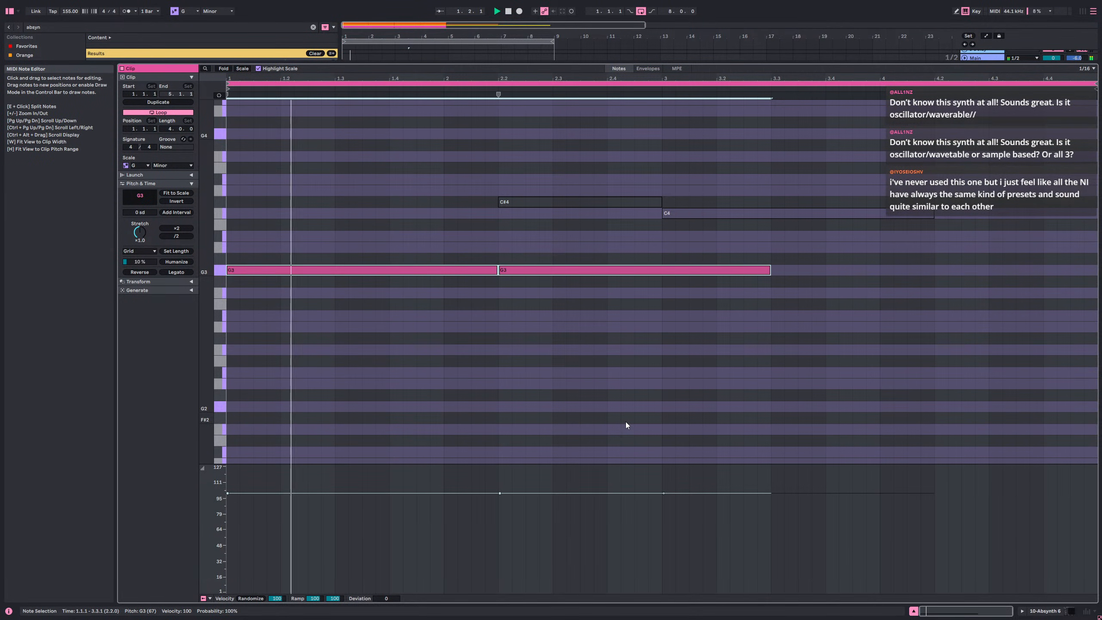
- Return to the arrangement and add tracks 9, 8 and 7 to the soloed tracks during playback
key("shift+Tab")
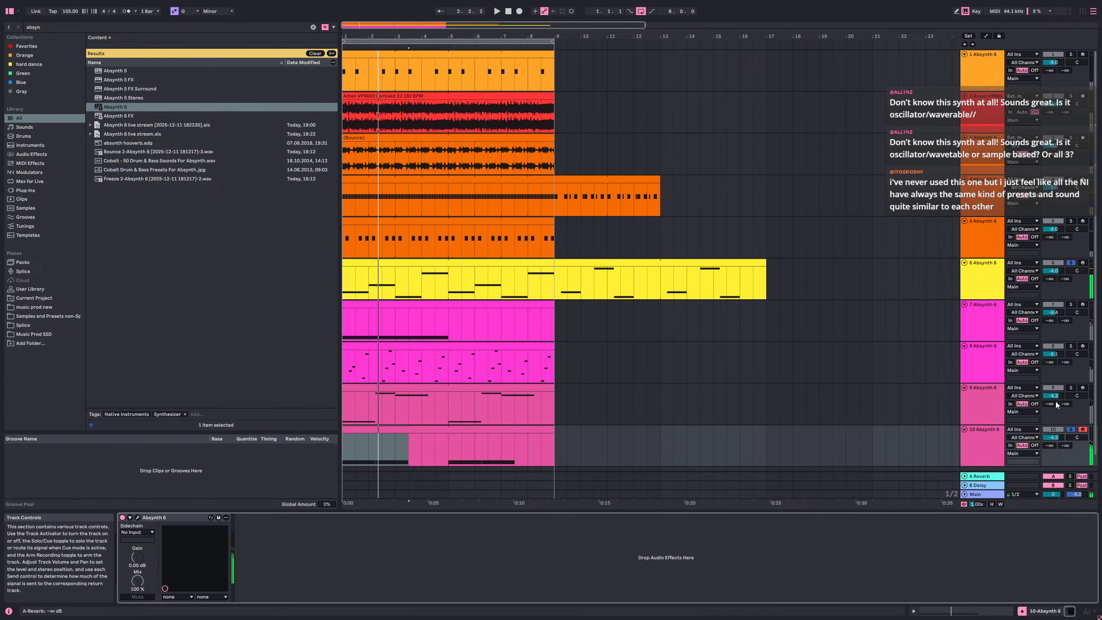
left_click(1070, 387)
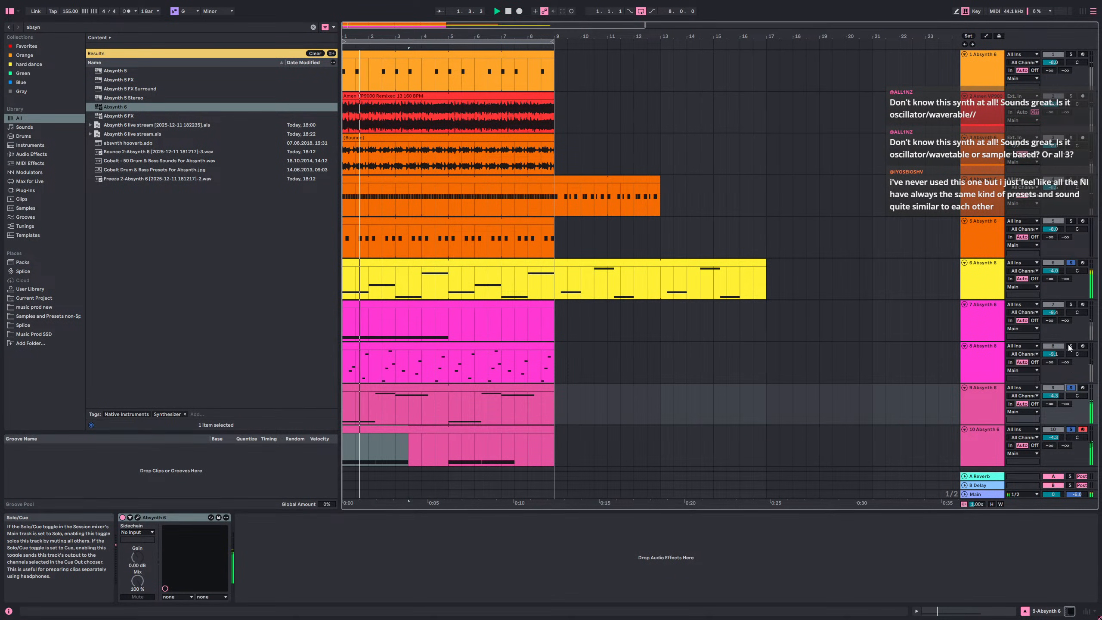
left_click(1070, 346)
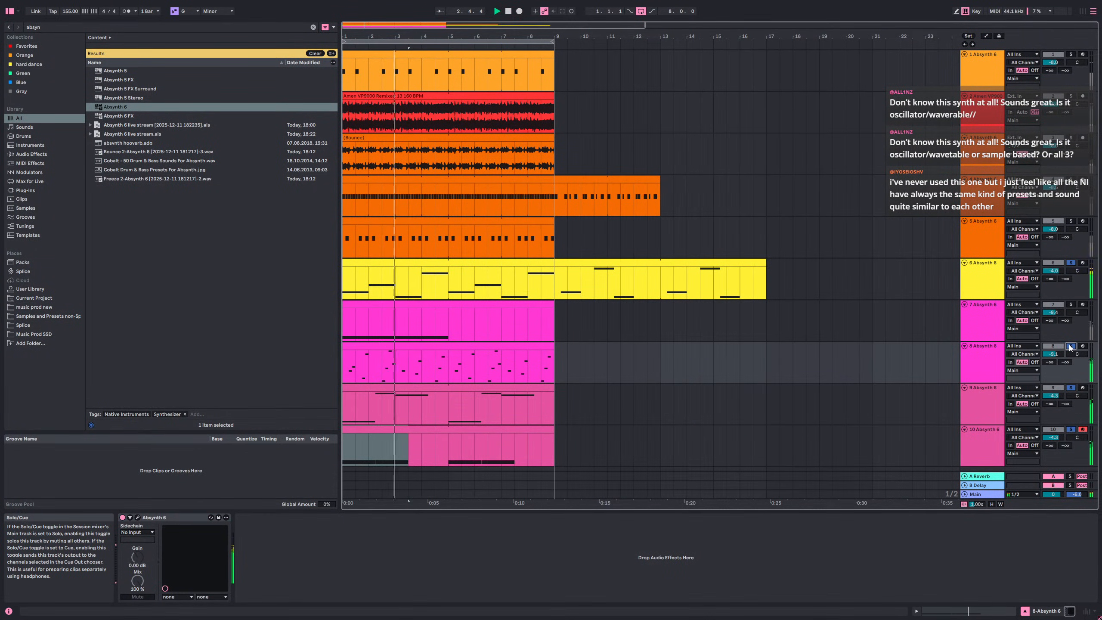
left_click(1070, 304)
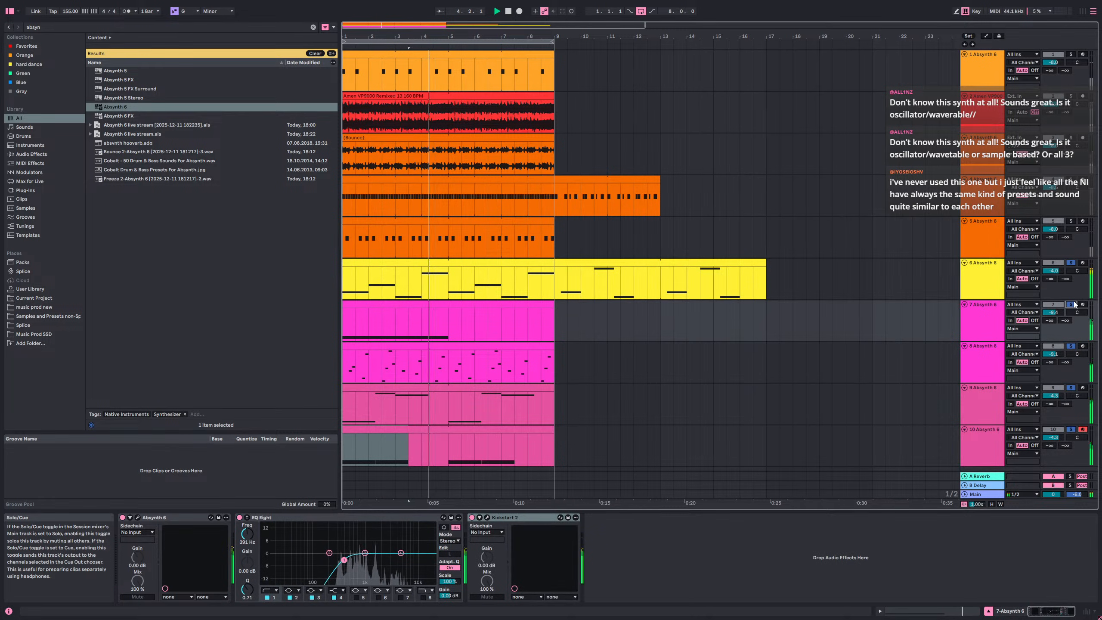
- Reopen track 10's synth and change the preset type filter to Synth Pad with the Basic Pad subtype
left_click(442, 450)
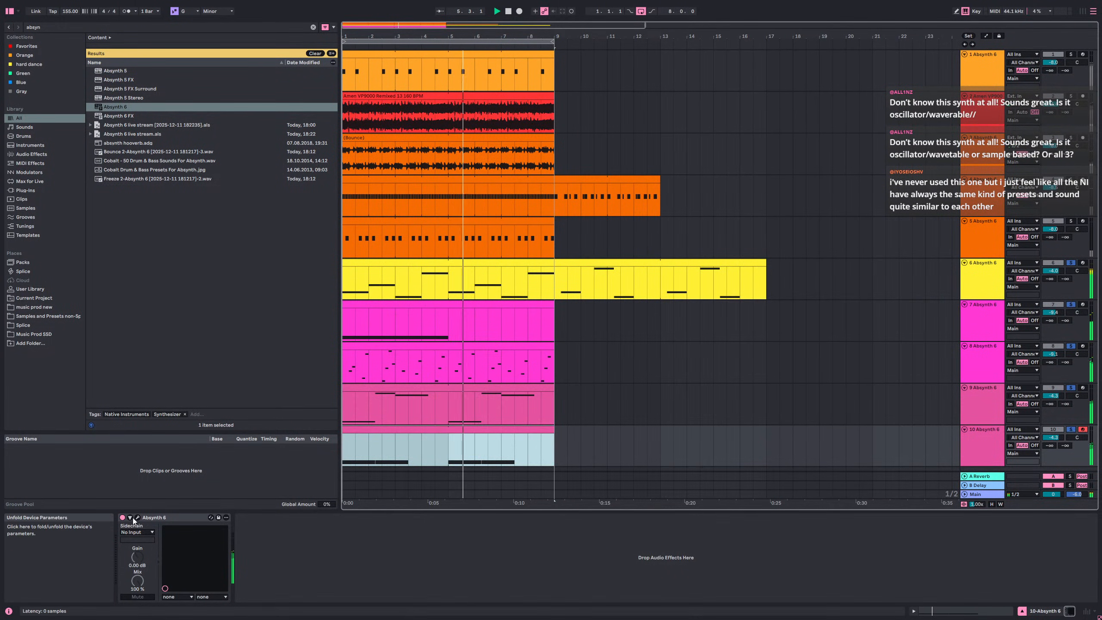
key("ctrl+alt+p")
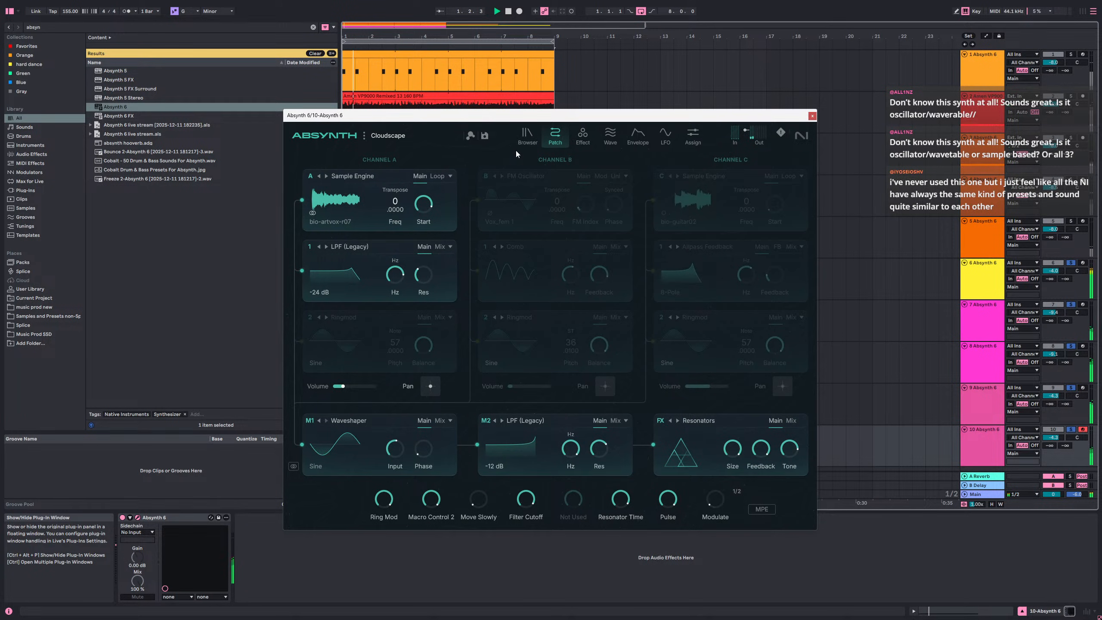
left_click(527, 138)
left_click(363, 413)
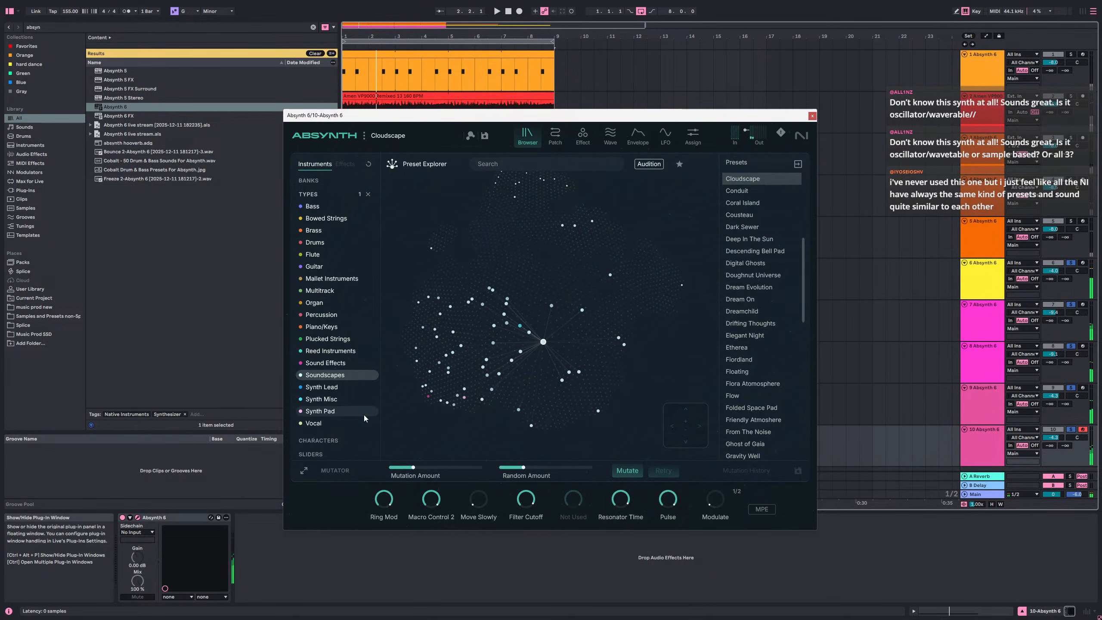
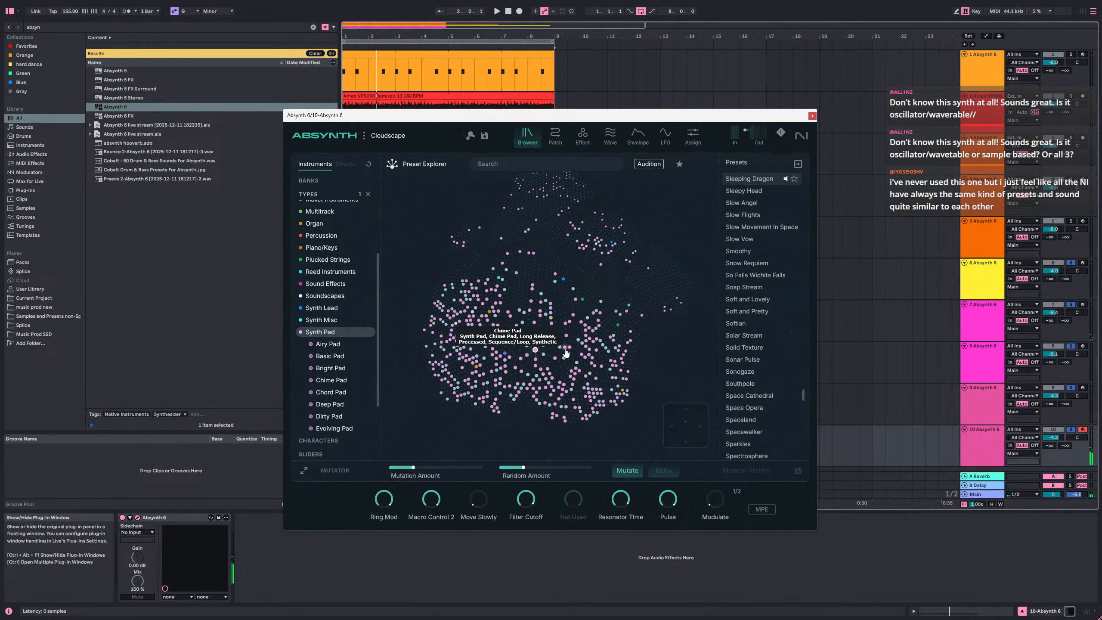
left_click(348, 359)
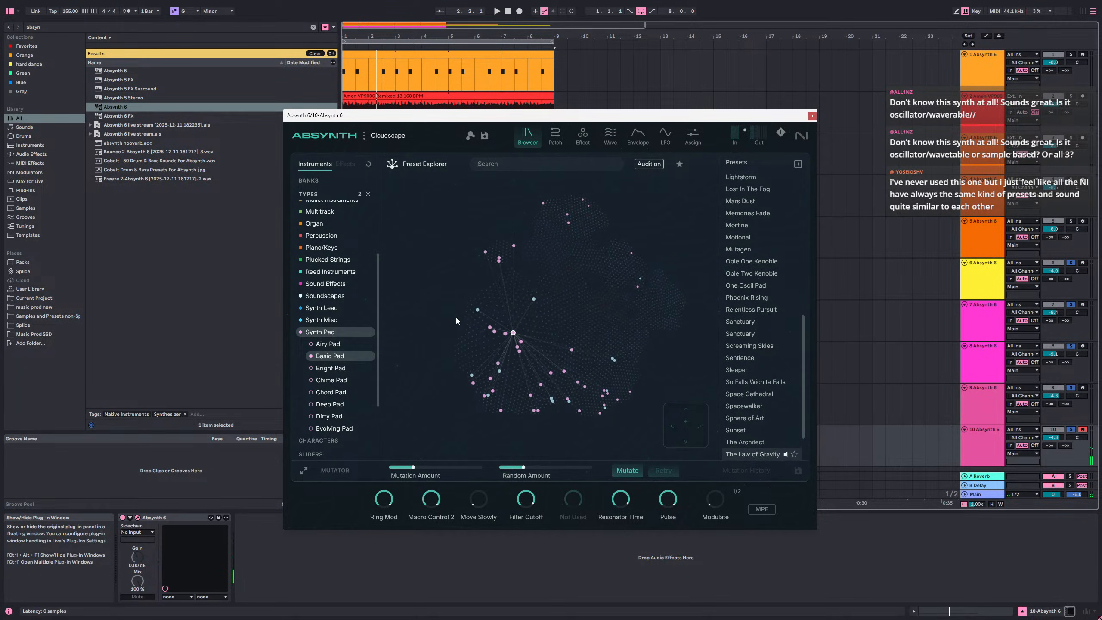
- Audition Basic Pad presets by stepping between neighbouring points across the explorer map
key("Down")
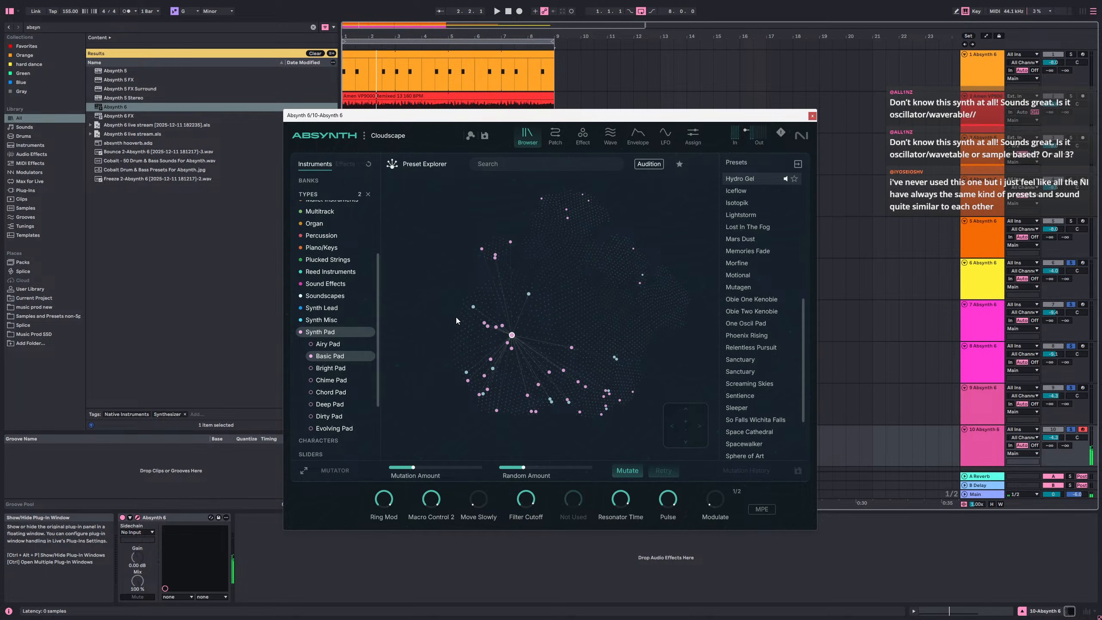
key("Right")
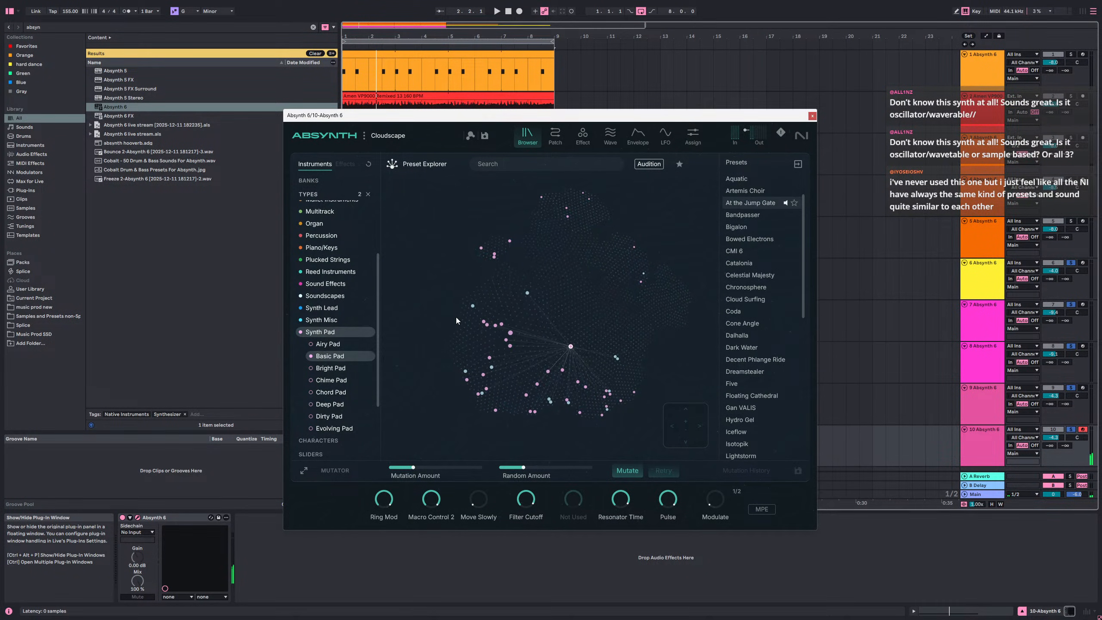
key("Down")
key("Right")
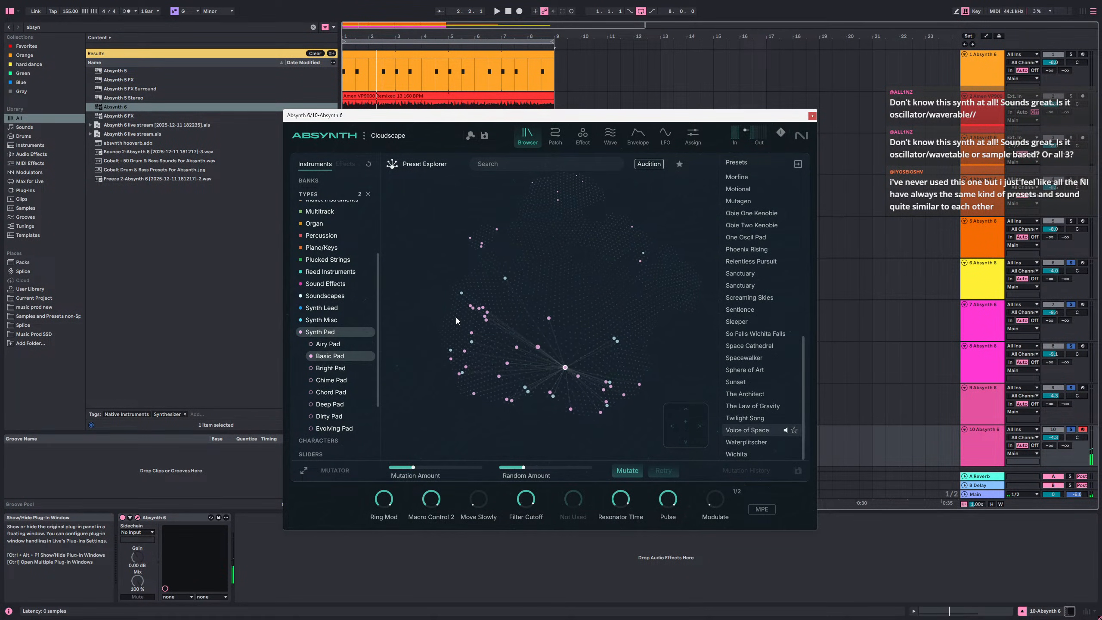
key("Right")
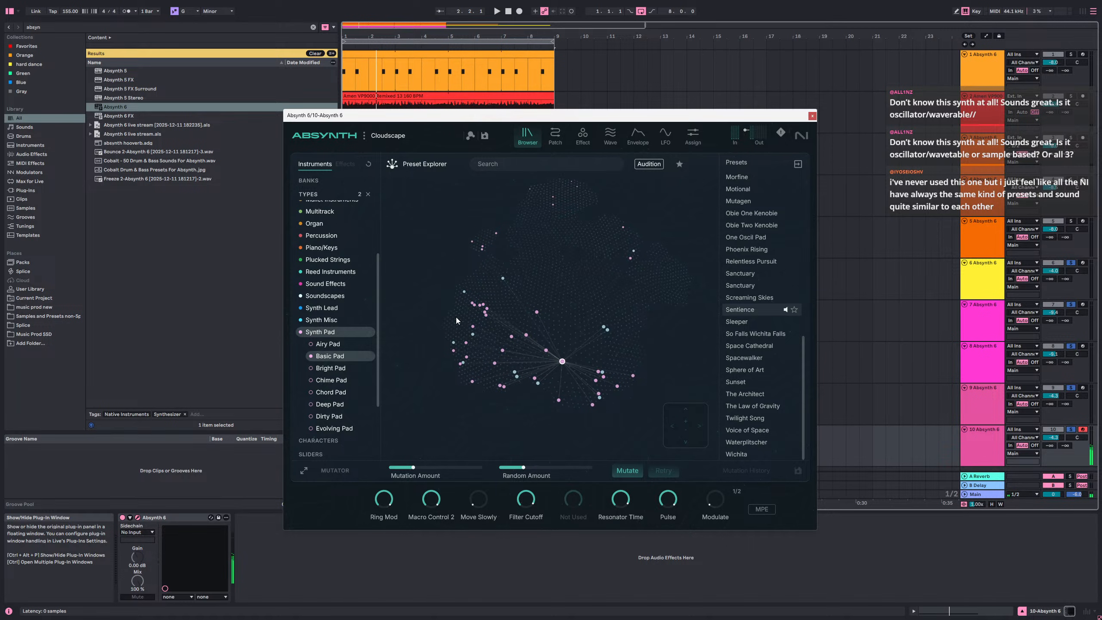
key("Right")
key("Right")
key("Right")
key("Right")
key("Up")
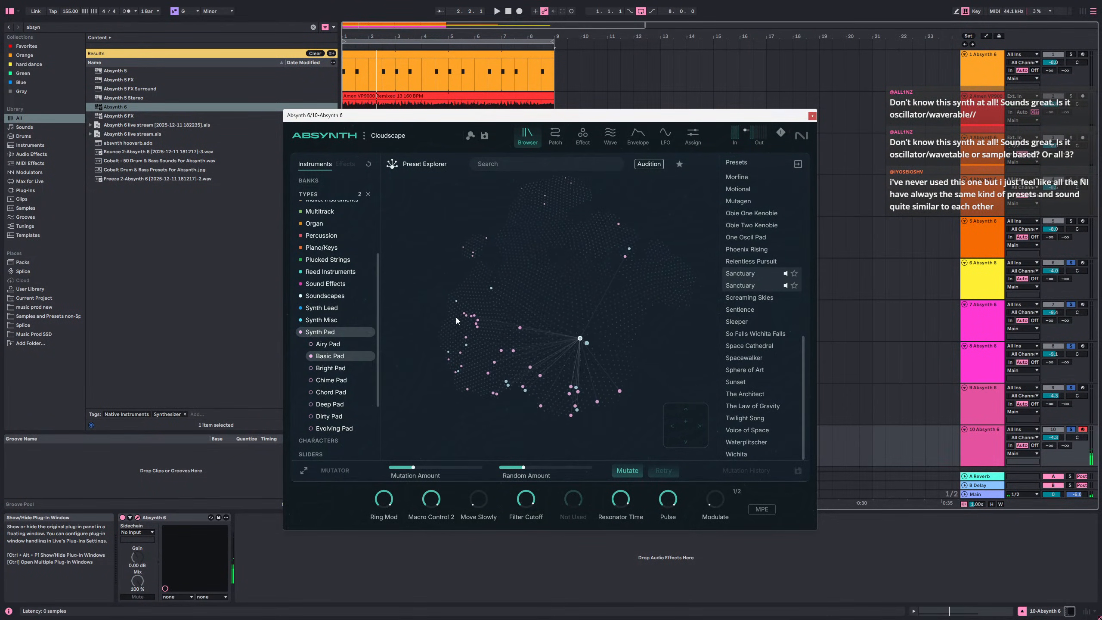
key("Right")
key("Up")
key("Up")
key("Up")
key("Up")
key("Up")
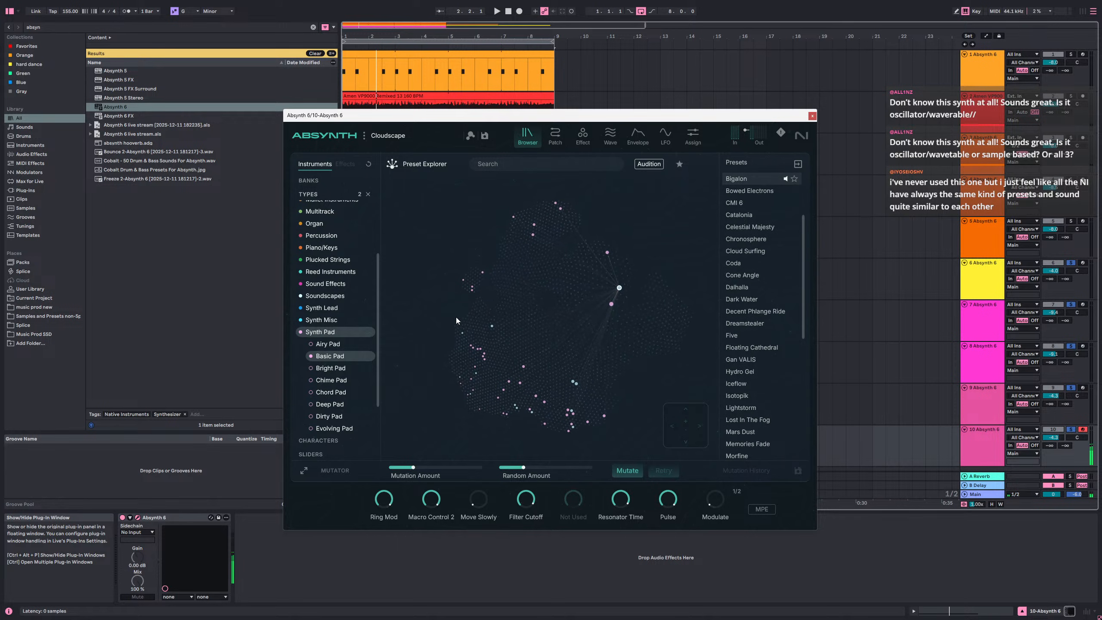
key("Left")
key("Right")
key("Down")
key("Up")
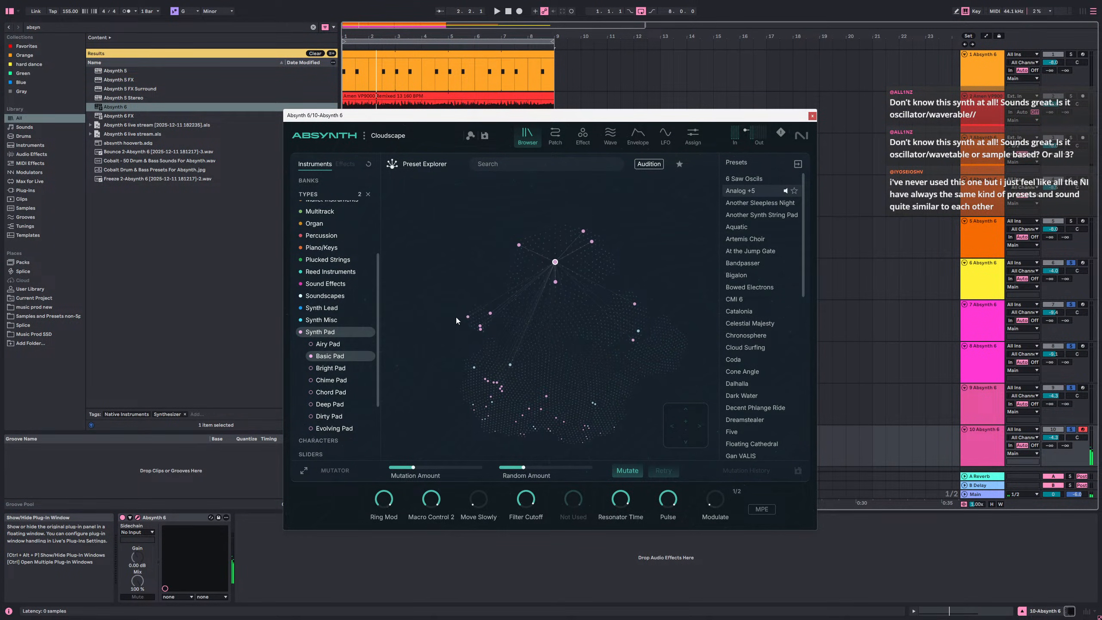
- Load the Analog +5 preset, check its patch and close the synth to return to the arrangement
left_click(763, 193)
left_click(565, 136)
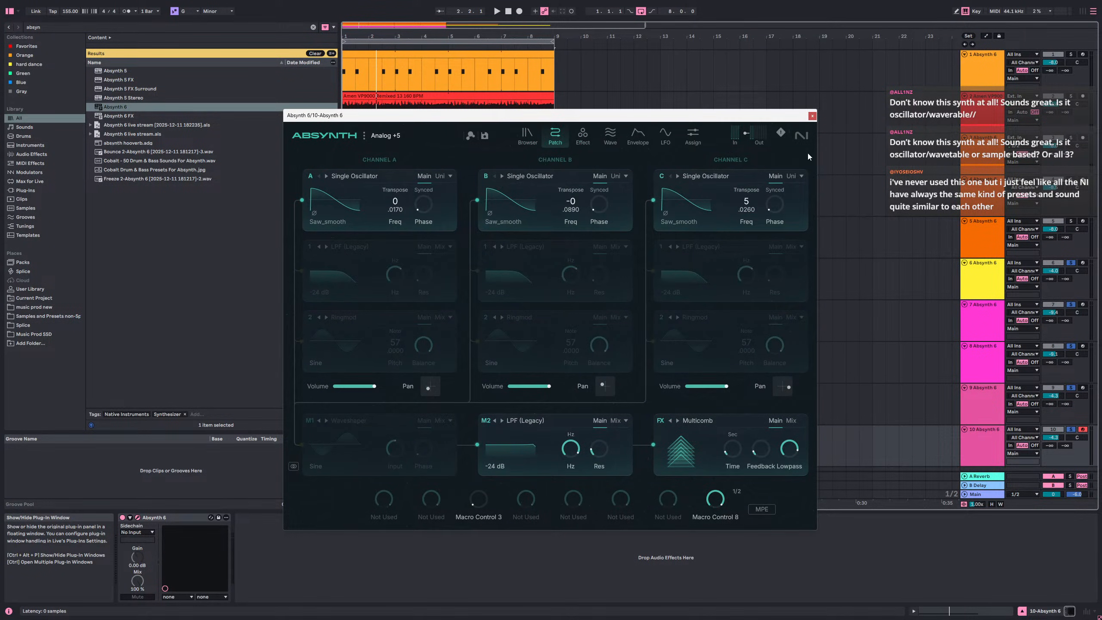
left_click(811, 115)
scroll(408, 381, "down", 1)
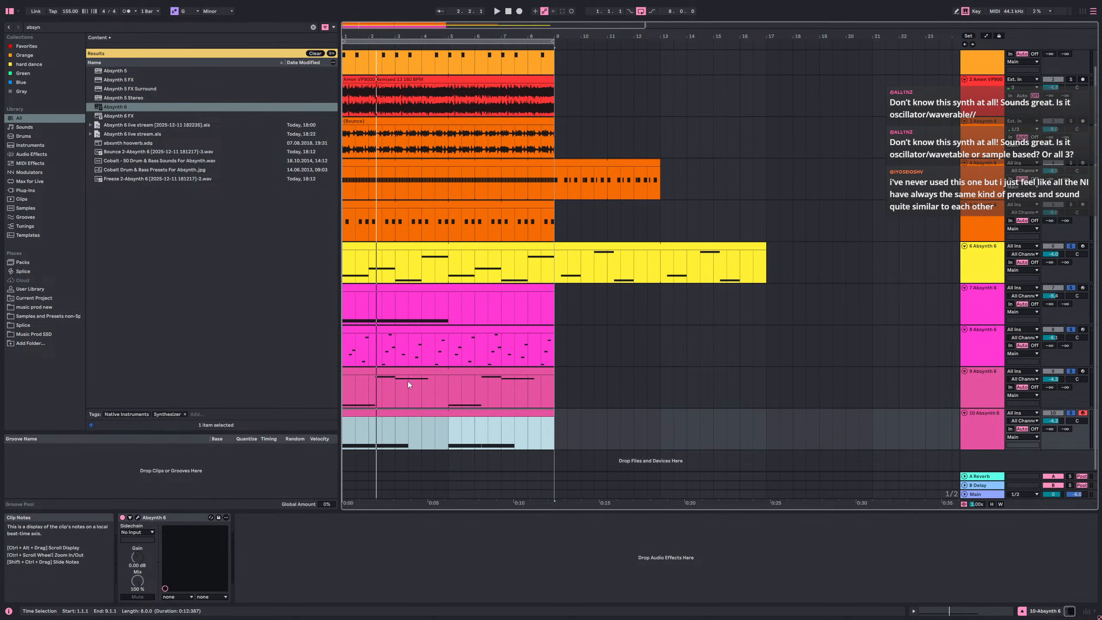
- Open track 10's clip and lower its first two notes to D3, checking them in playback
double_click(391, 417)
key("space")
left_click_drag(605, 326, 455, 271)
key("Down")
key("Down")
key("Down")
key("Down")
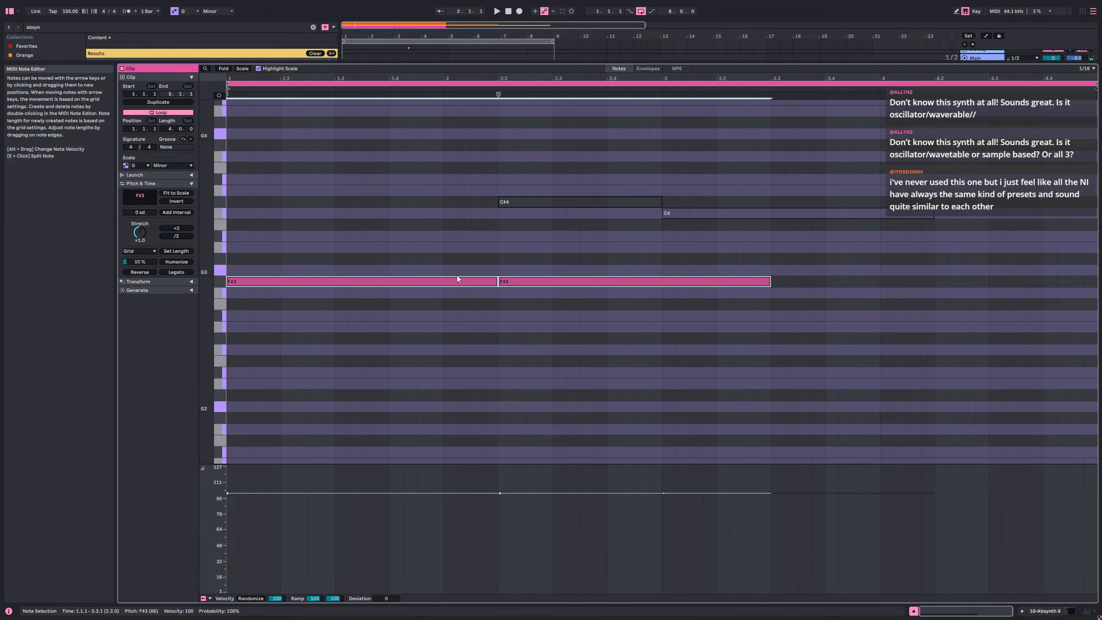
key("space")
key("Down")
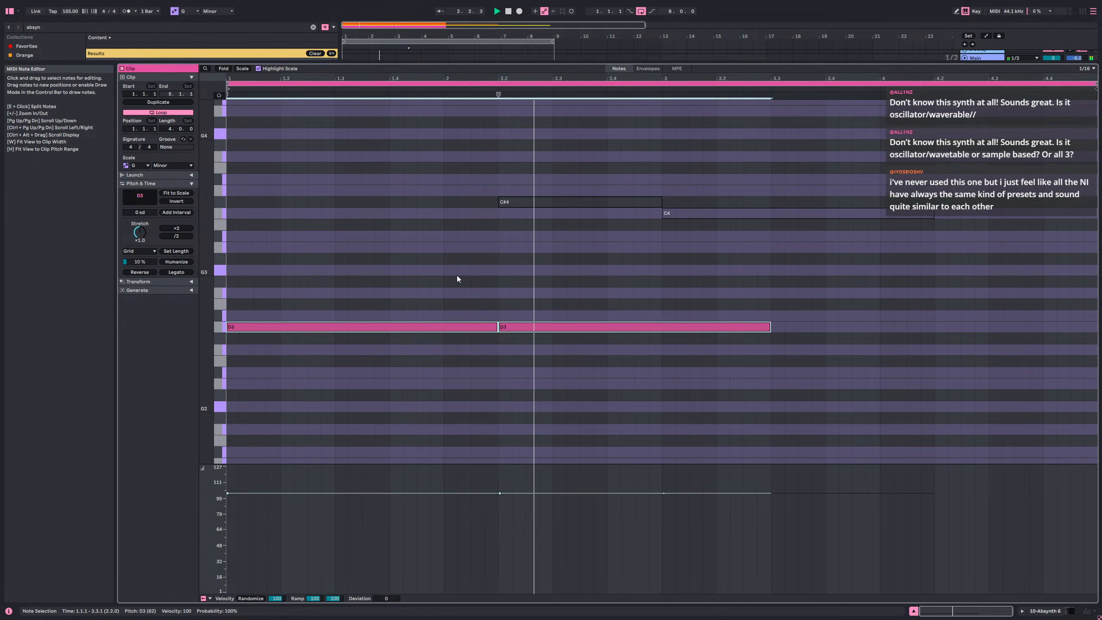
- Clear the track solos in the arrangement, listen to the full mix and reopen track 10's clip
left_click(509, 360)
left_click(527, 329)
key("space")
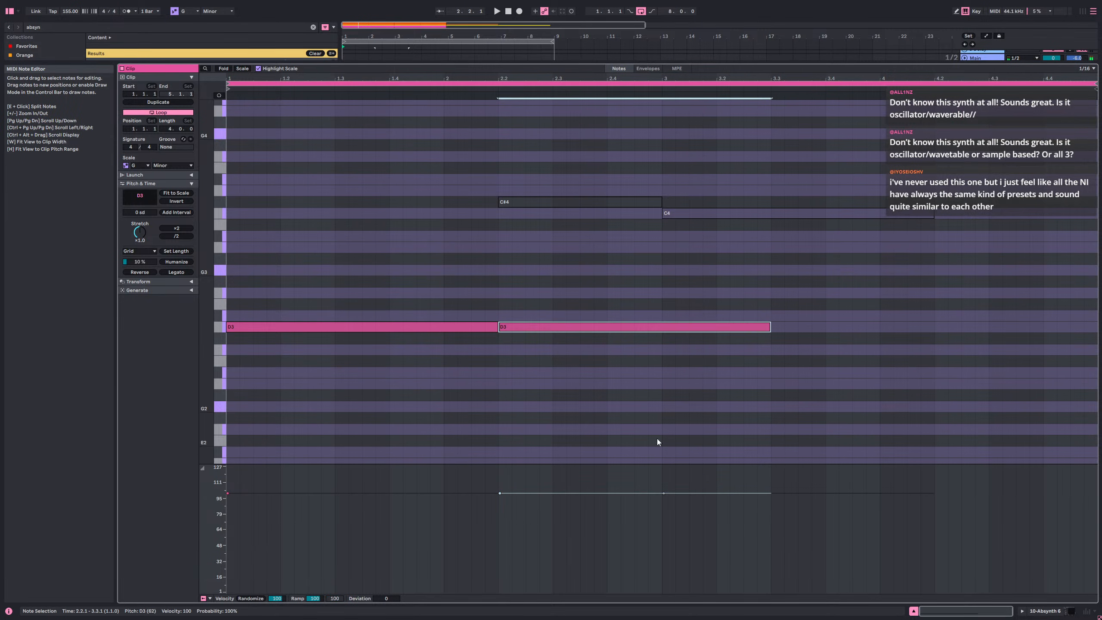
left_click(1062, 611)
scroll(1070, 386, "down", 1)
left_click(1069, 248)
key("space")
double_click(515, 413)
key("space")
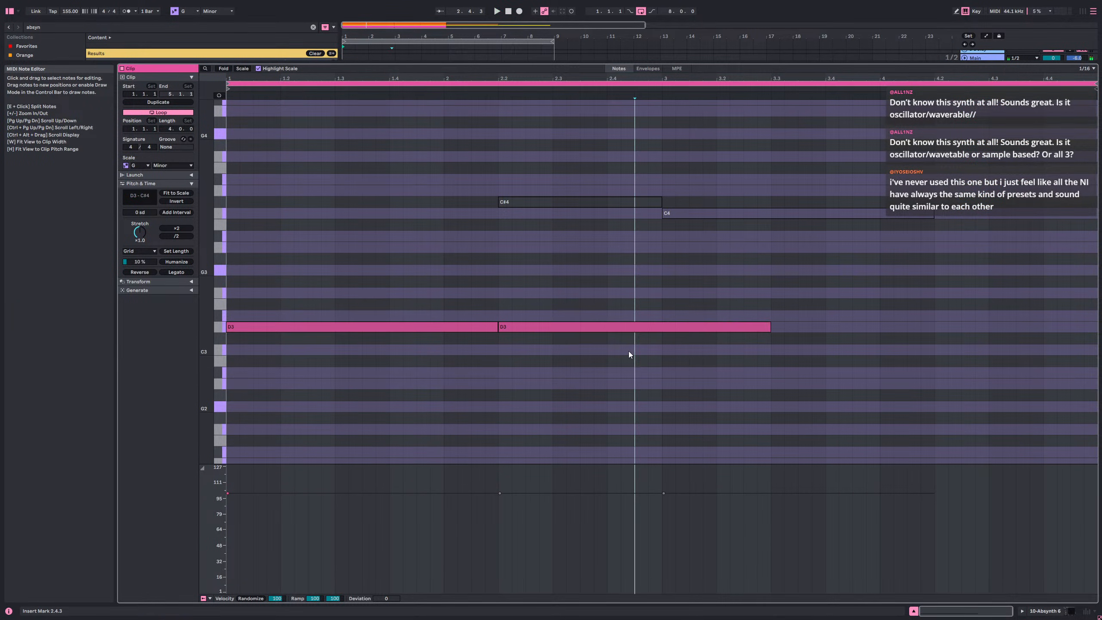
- Try the second note of track 10's clip at F3 and play the clip from the start
left_click_drag(613, 328, 613, 295)
key("space")
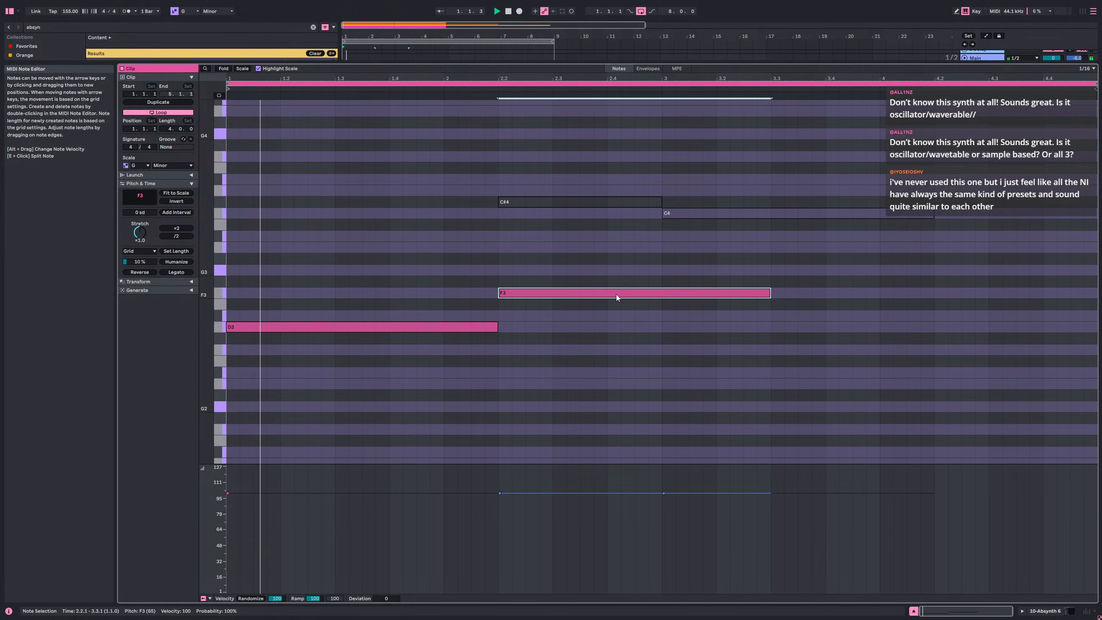
key("space")
key("space")
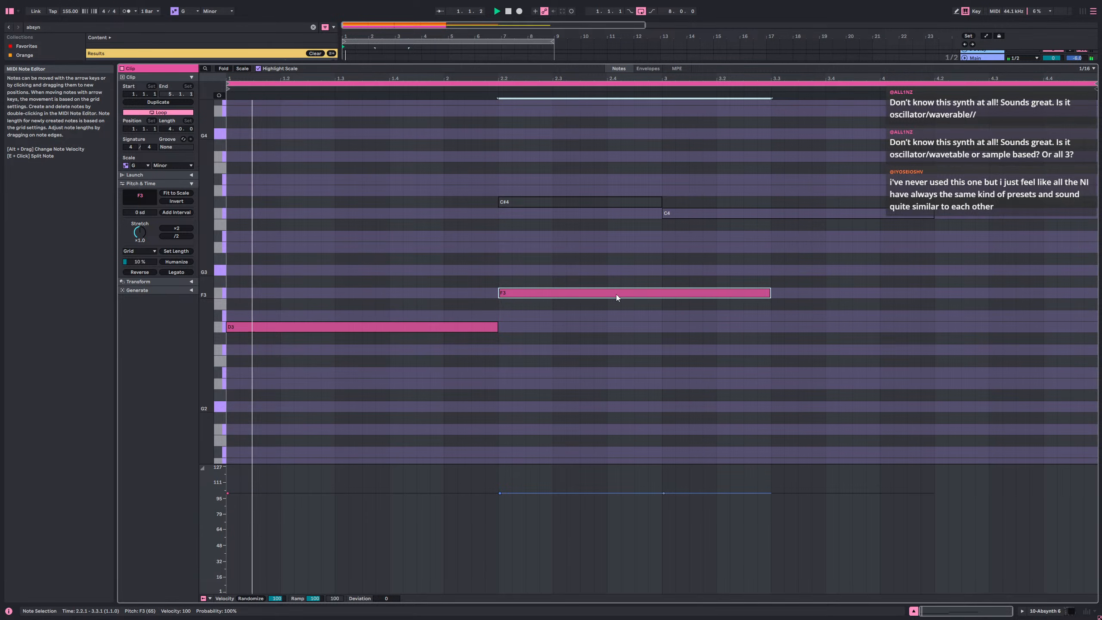
- Return to the arrangement and solo tracks 10 and 6 together during playback
key("shift+Tab")
key("space")
left_click(1070, 430)
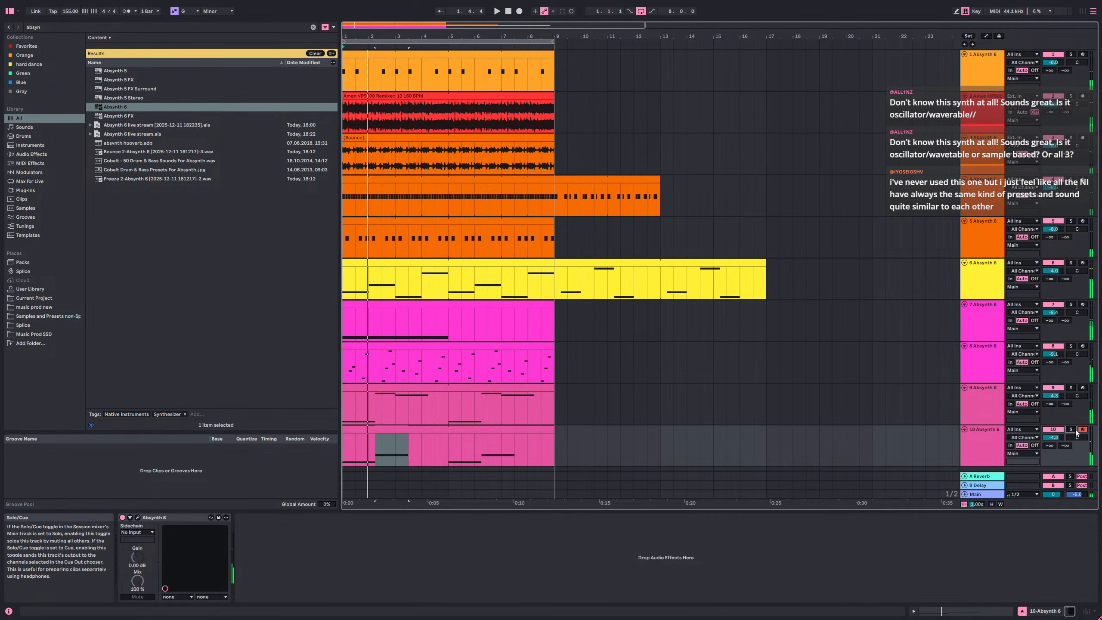
key("space")
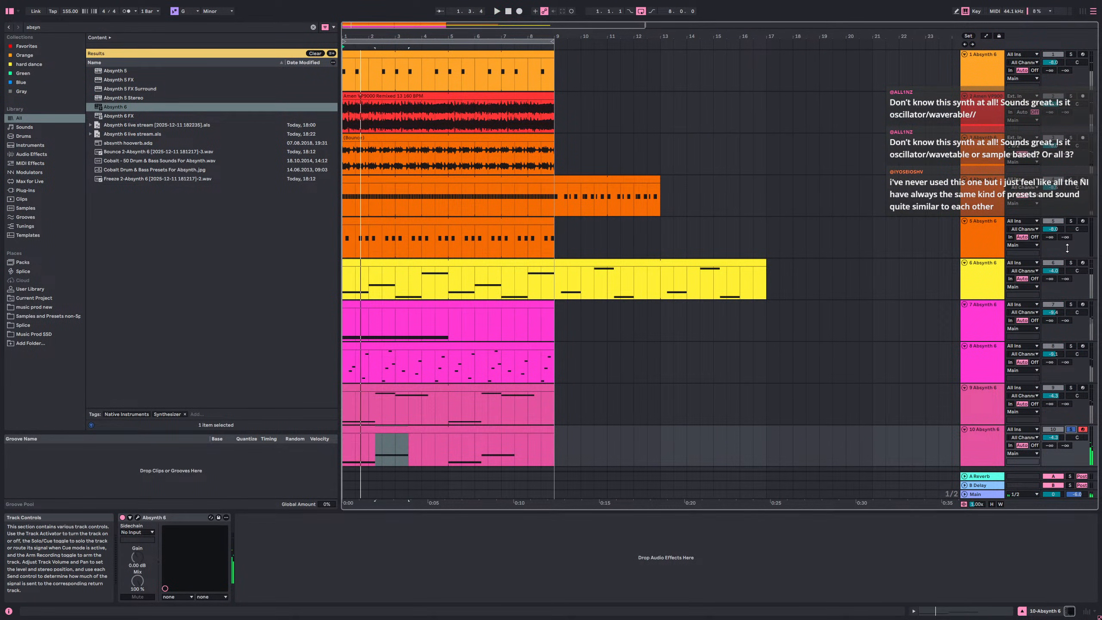
left_click(1070, 263)
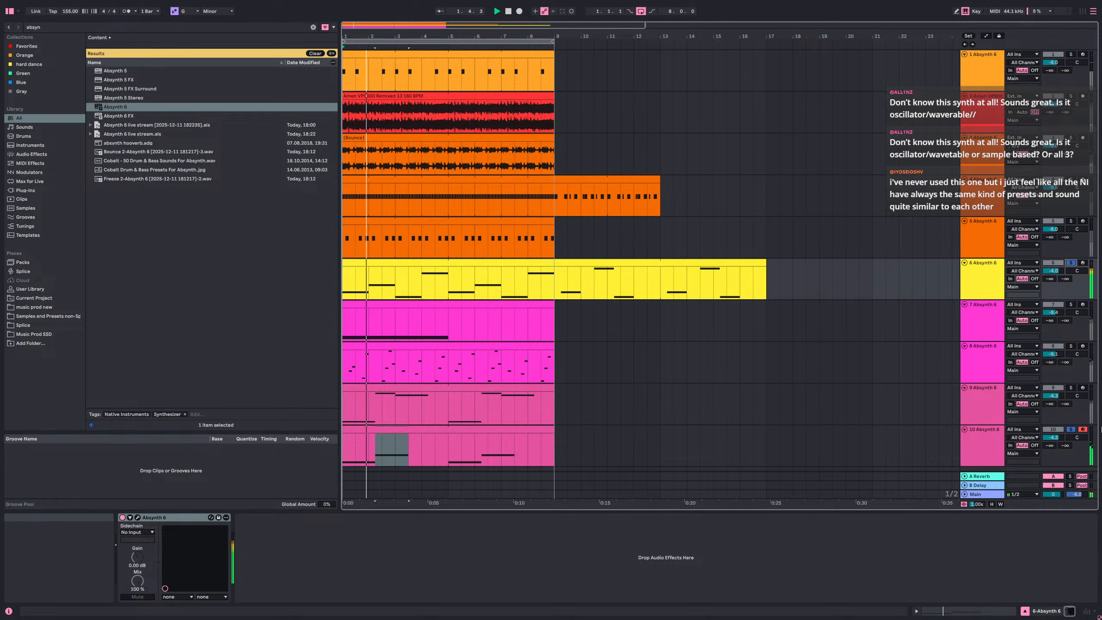
- Try the second note of track 10's clip at G3, E♭3, C3 and C4 during playback
double_click(498, 432)
key("Up")
key("Up")
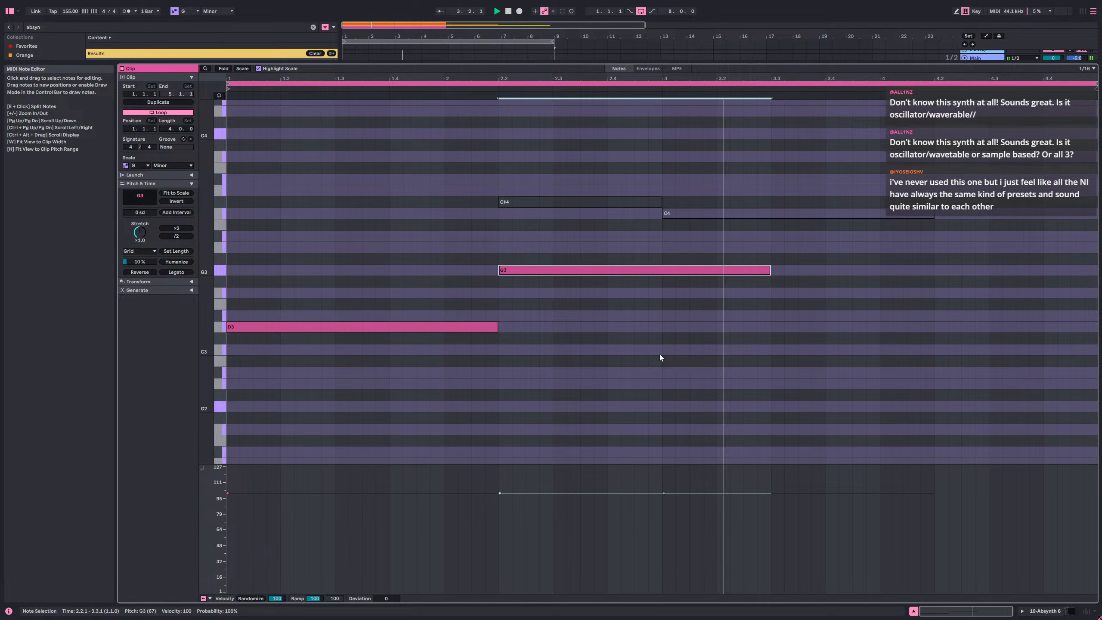
key("Down")
key("Down")
key("Down")
key("Down")
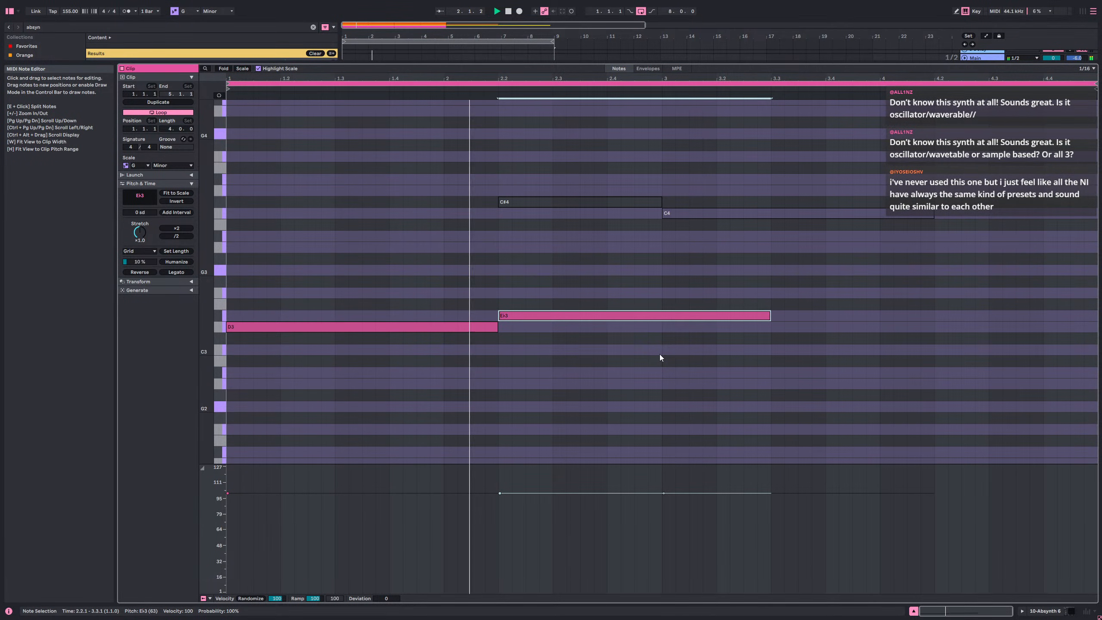
key("Down")
key("Down")
key("Down")
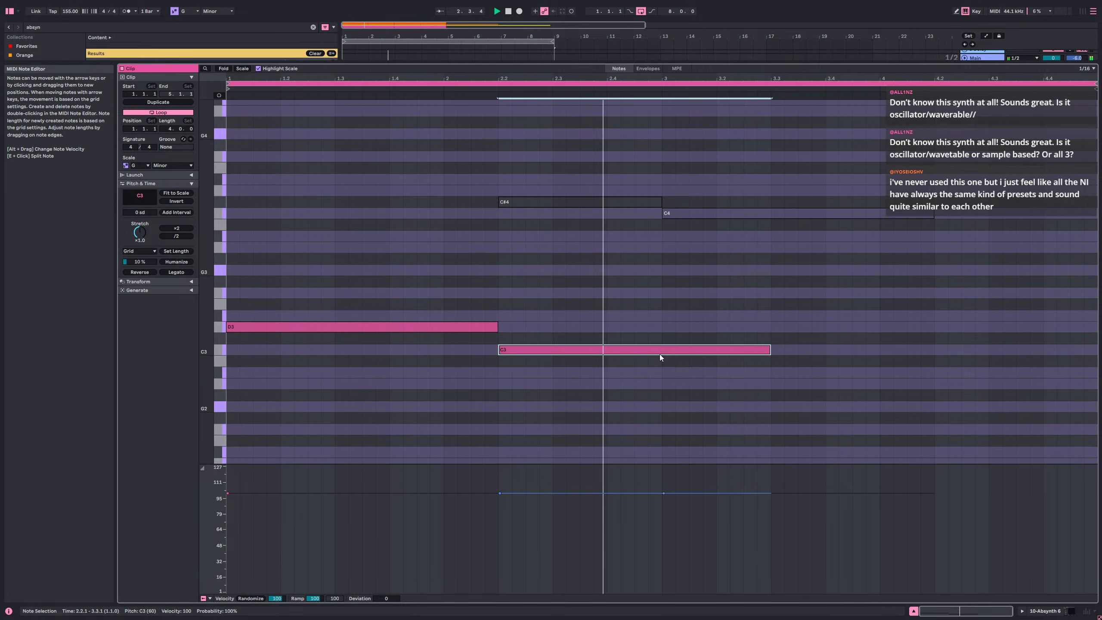
key("shift+Up")
key("shift+Tab")
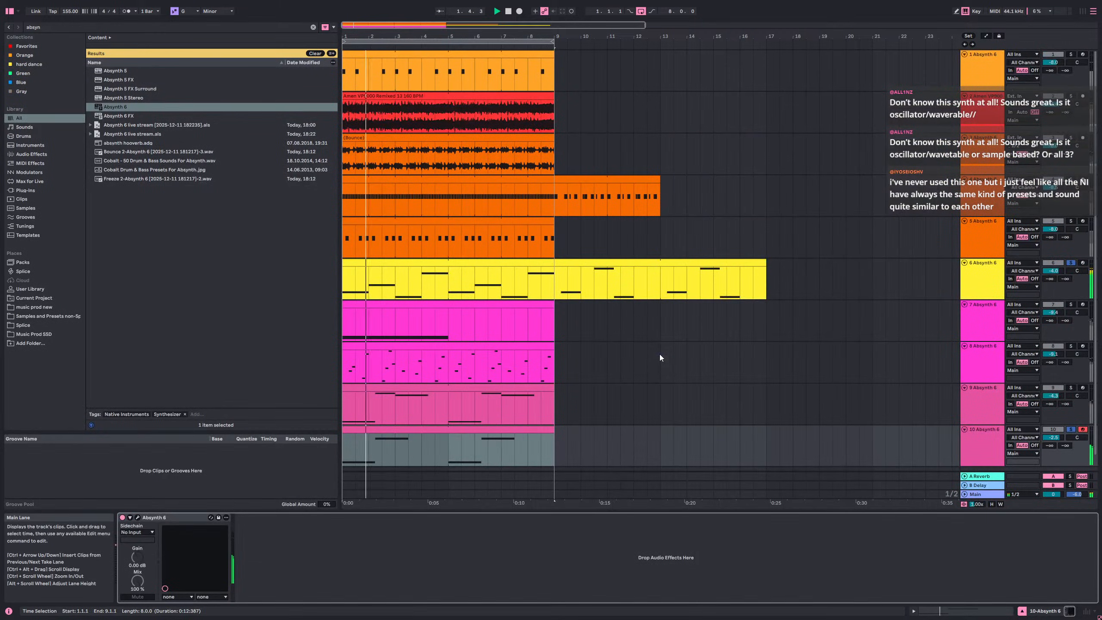
- Check the notes in track 9's clip and add track 9 to the soloed tracks
double_click(465, 386)
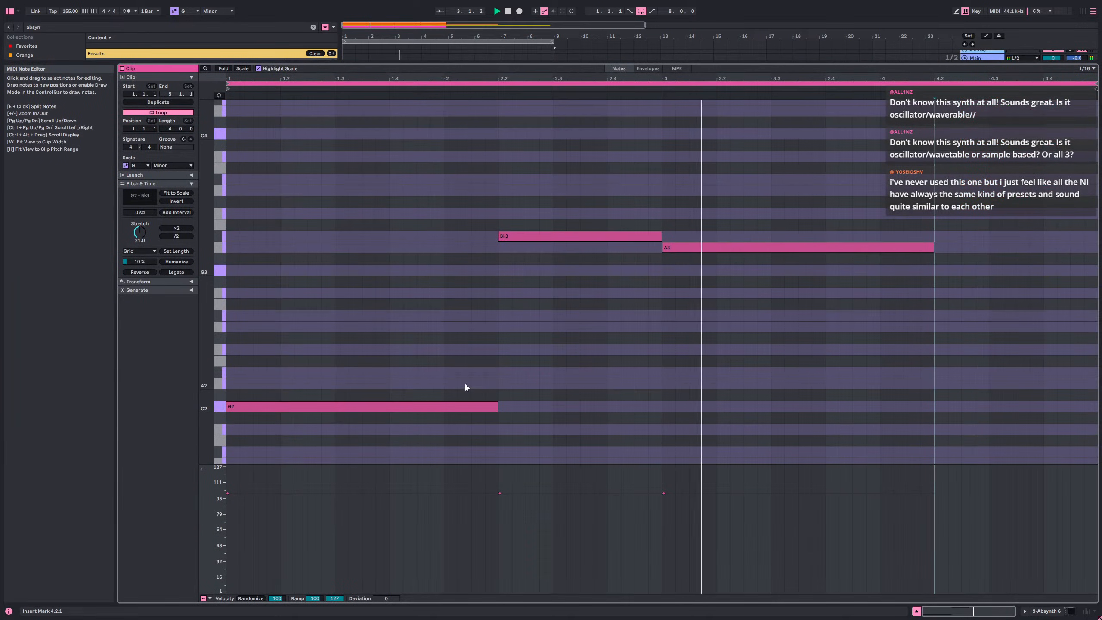
key("space")
key("shift+Tab")
key("space")
left_click(1073, 386, "ctrl")
key("space")
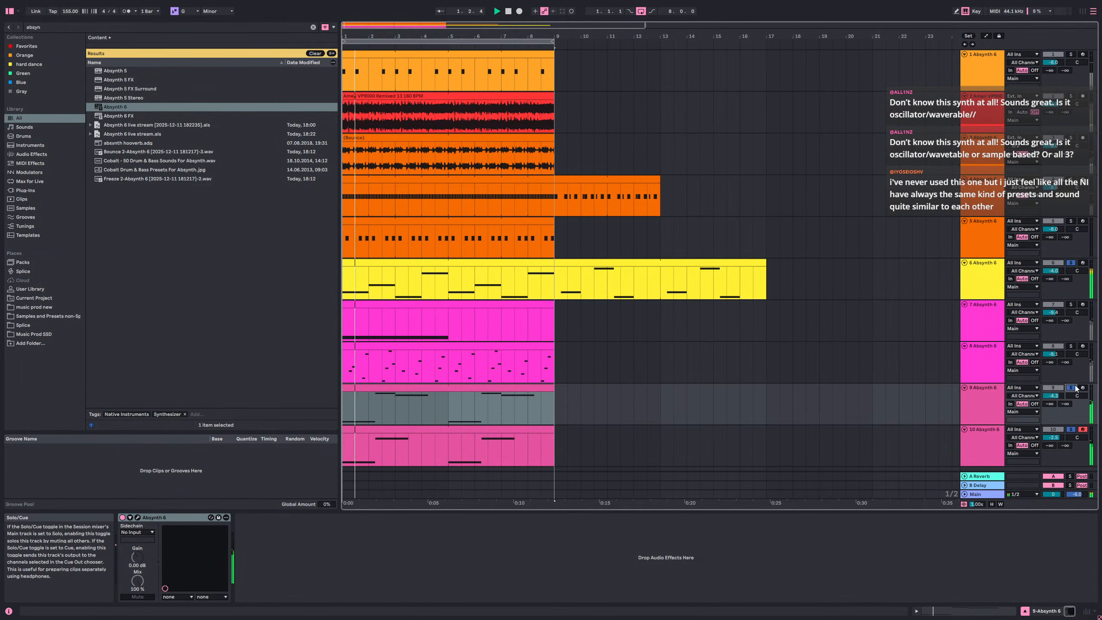
left_click(474, 388)
double_click(474, 389)
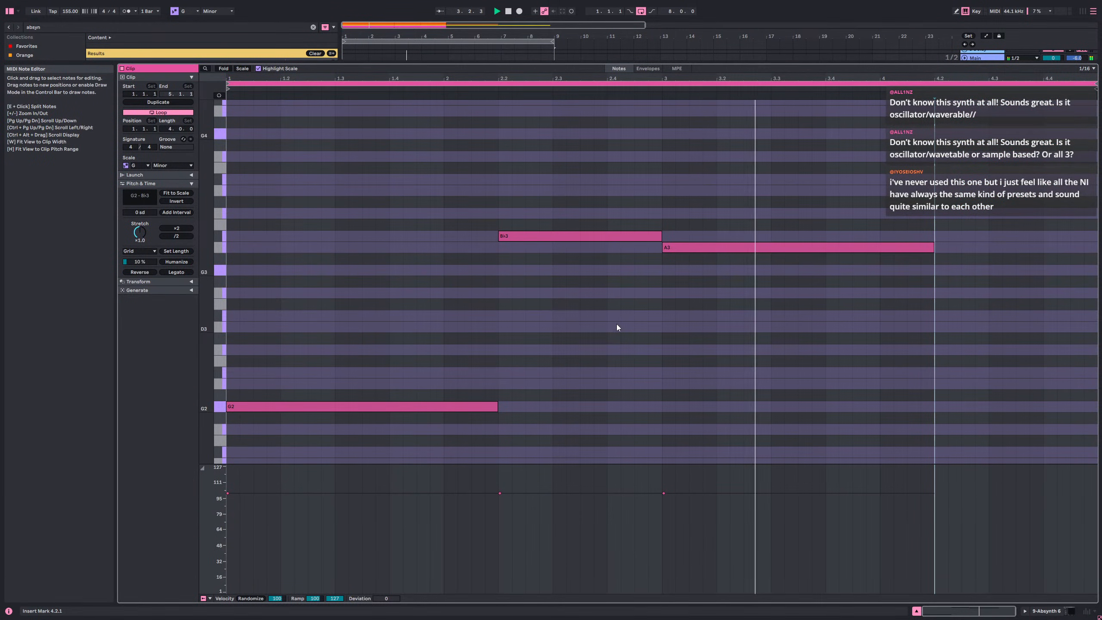
key("shift+Tab")
key("space")
key("space")
- Reopen track 10's clip and set its second note to G3
double_click(438, 428)
left_click_drag(567, 211, 566, 238)
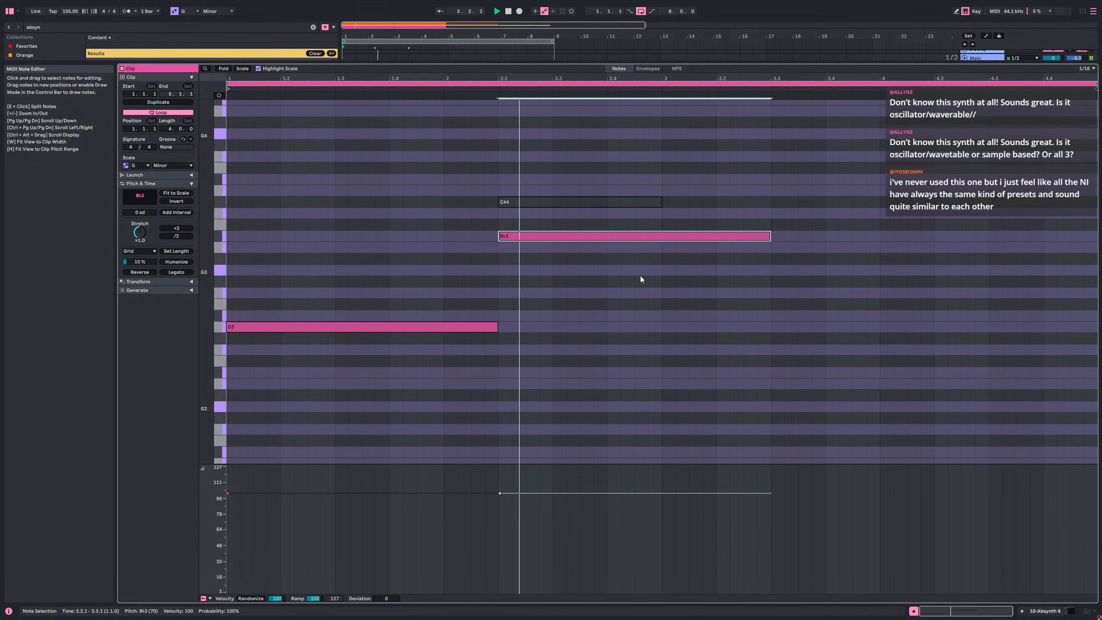
key("Down")
key("Down")
key("Down")
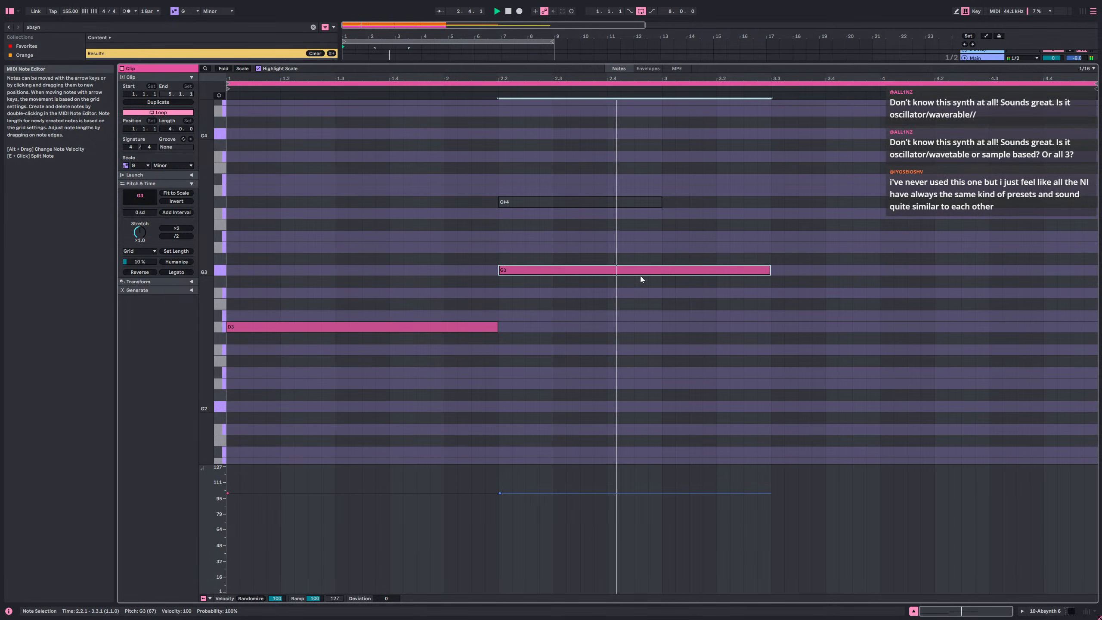
- Shorten the G3 note in track 10's clip so it ends at 3.1.1
key("shift+Left")
key("shift+Left")
key("shift+Left")
key("shift+Left")
key("shift+Left")
key("shift+Left")
key("shift+Left")
key("shift+Left")
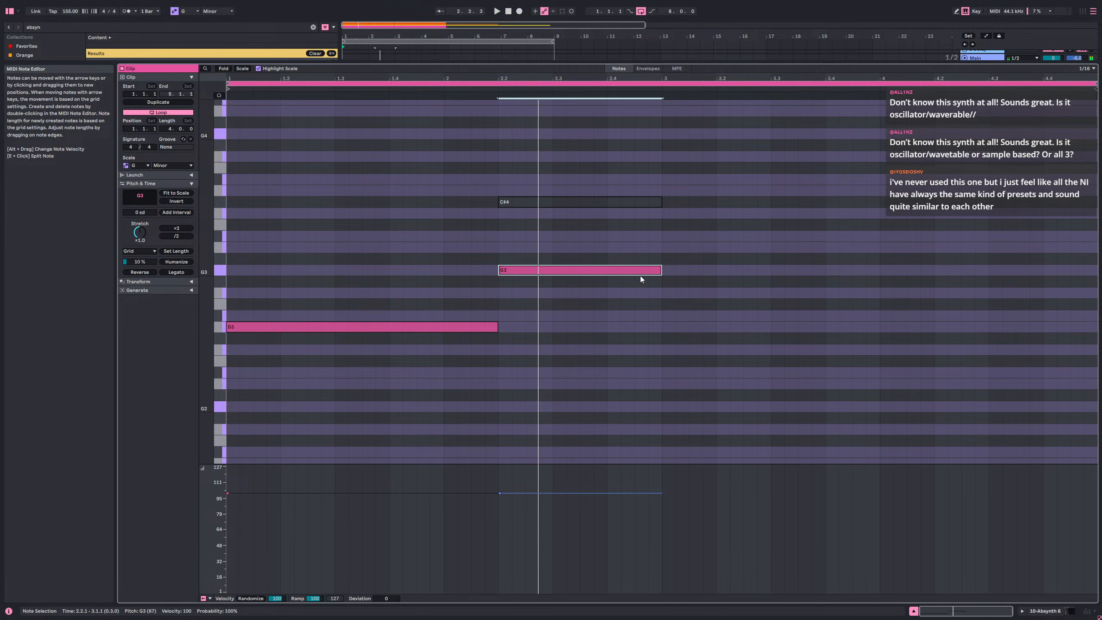
- Duplicate the shortened G3 note directly after itself and raise the copy to D4
key("ctrl+d")
key("Up")
key("Up")
key("Up")
key("Up")
key("Up")
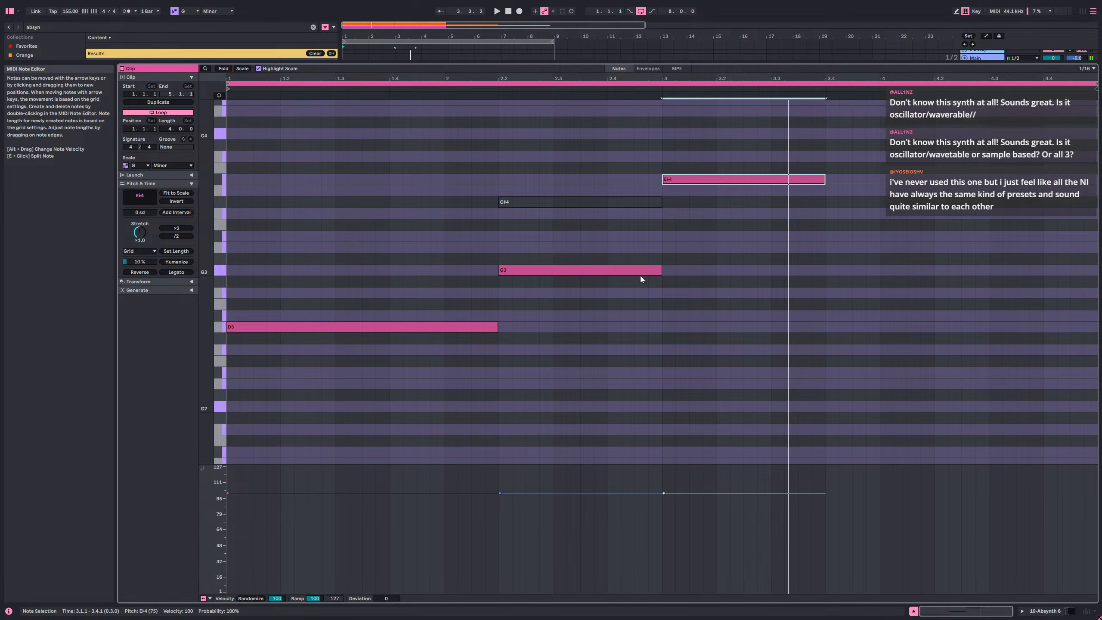
key("Down")
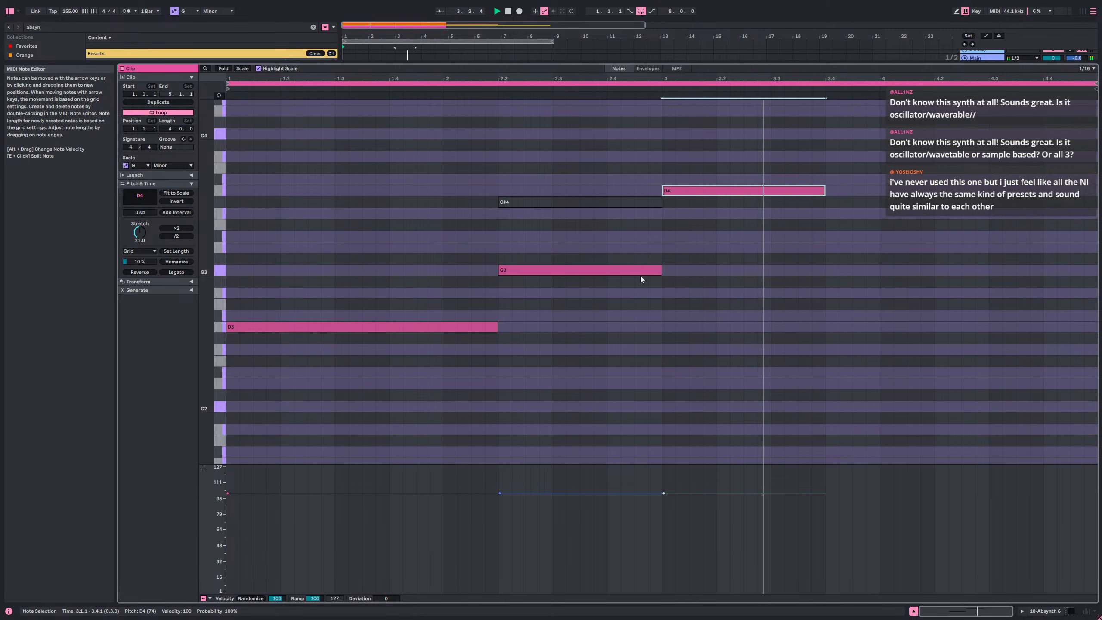
- Extend the D4 note to a full bar so it ends at 4.1.1
key("shift+Right")
key("shift+Right")
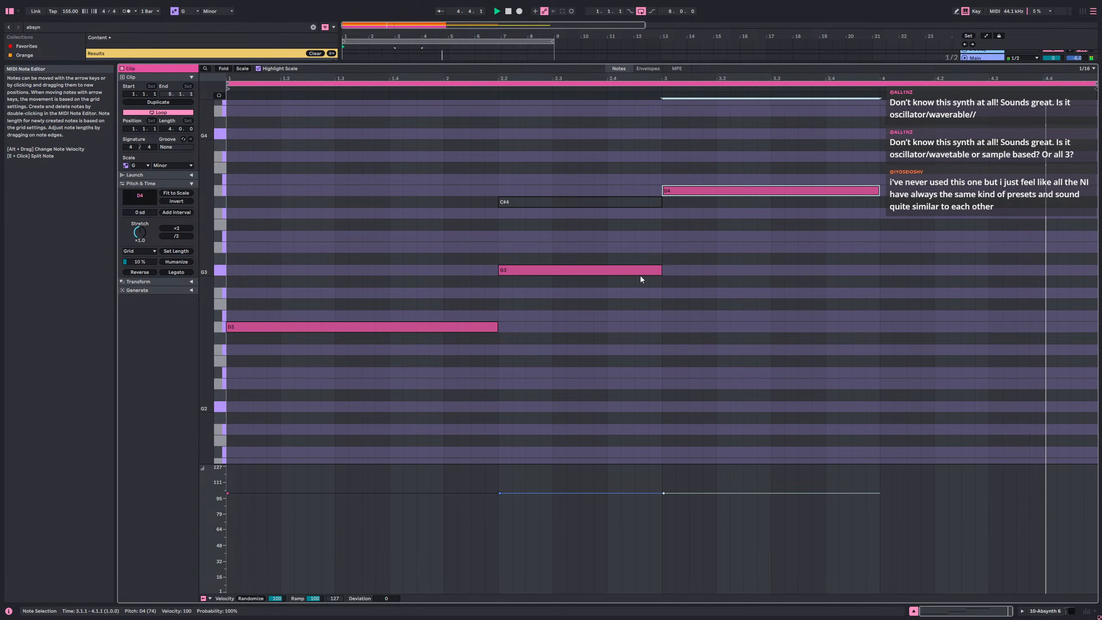
key("shift+Right")
key("shift+Right")
- Duplicate the D4 note into the clip's fourth bar and lower the copy to B♭3
key("ctrl+d")
key("Down")
key("Down")
key("Down")
key("Down")
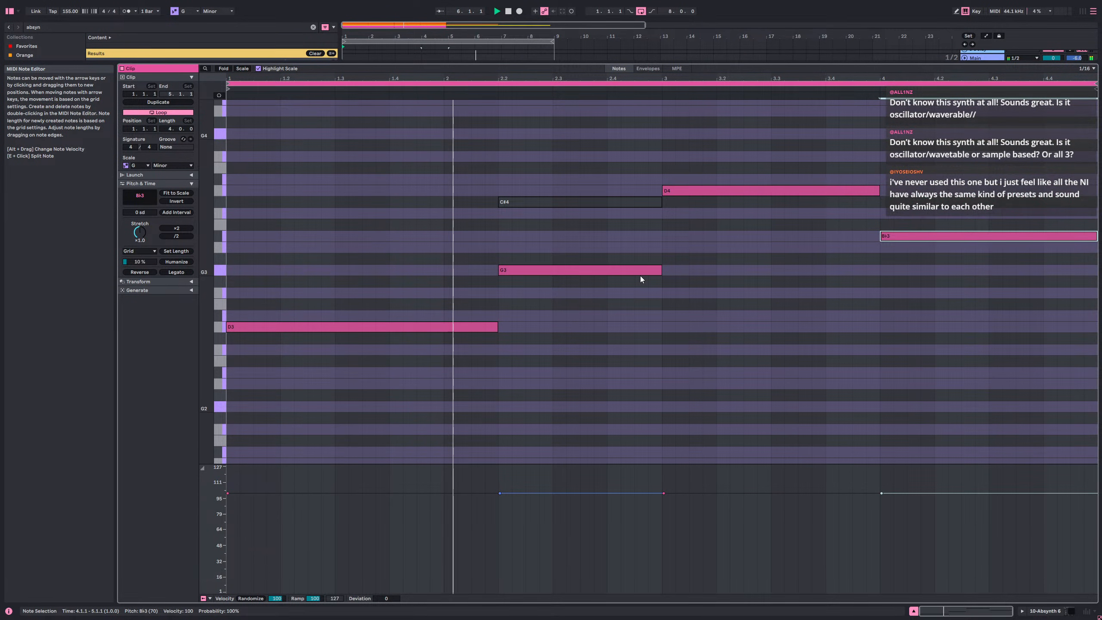
- Return to the arrangement and add tracks 8 and 7 to the soloed tracks during playback
key("shift+Tab")
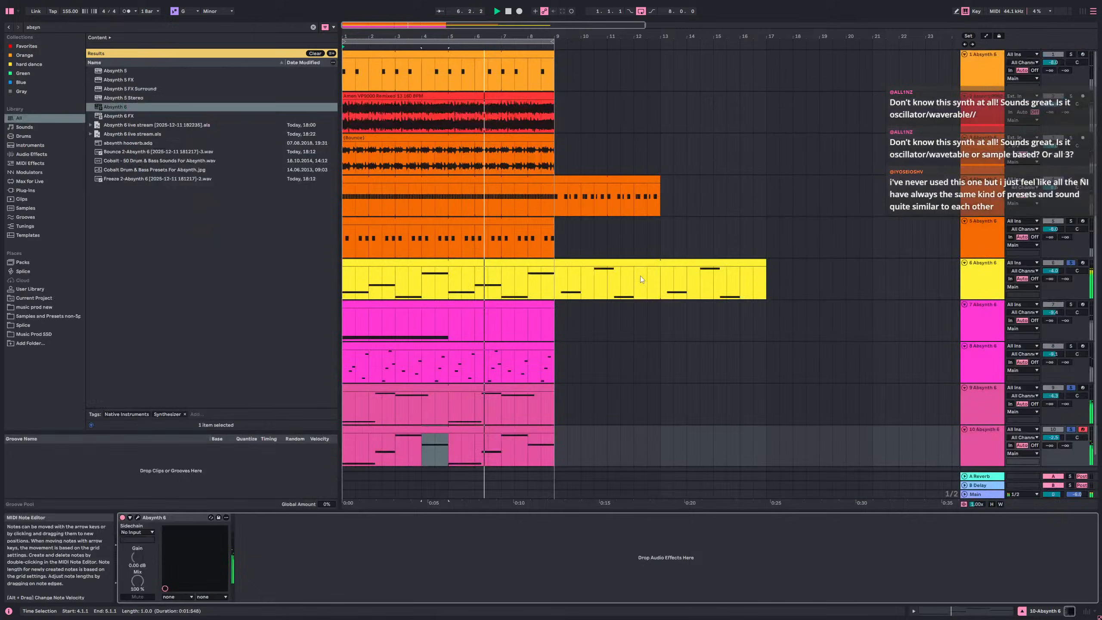
left_click(1069, 347)
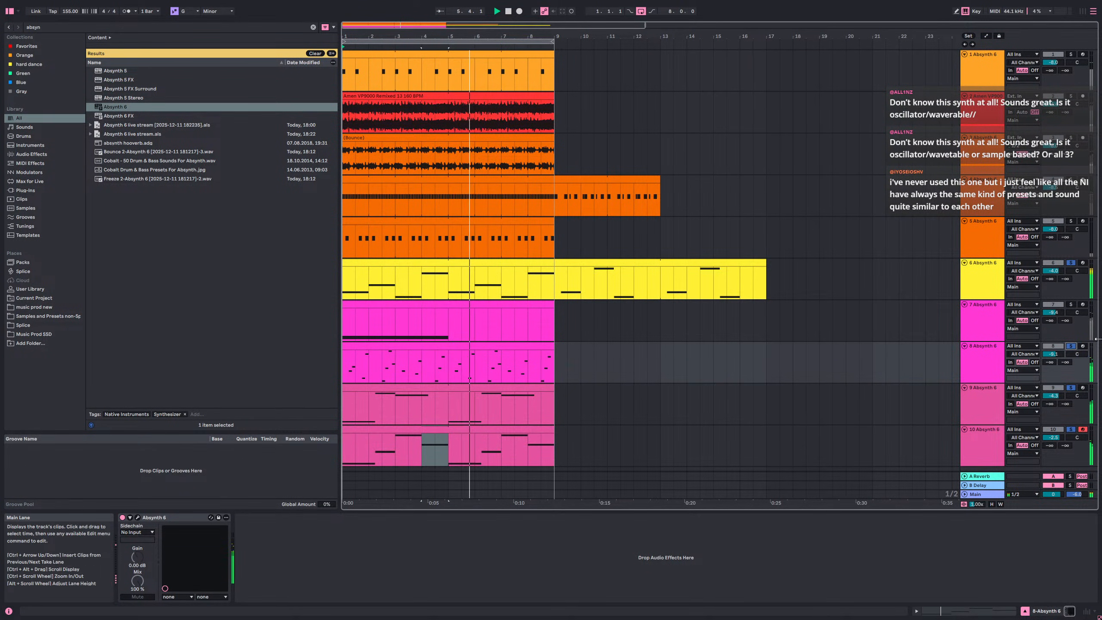
left_click(1071, 305)
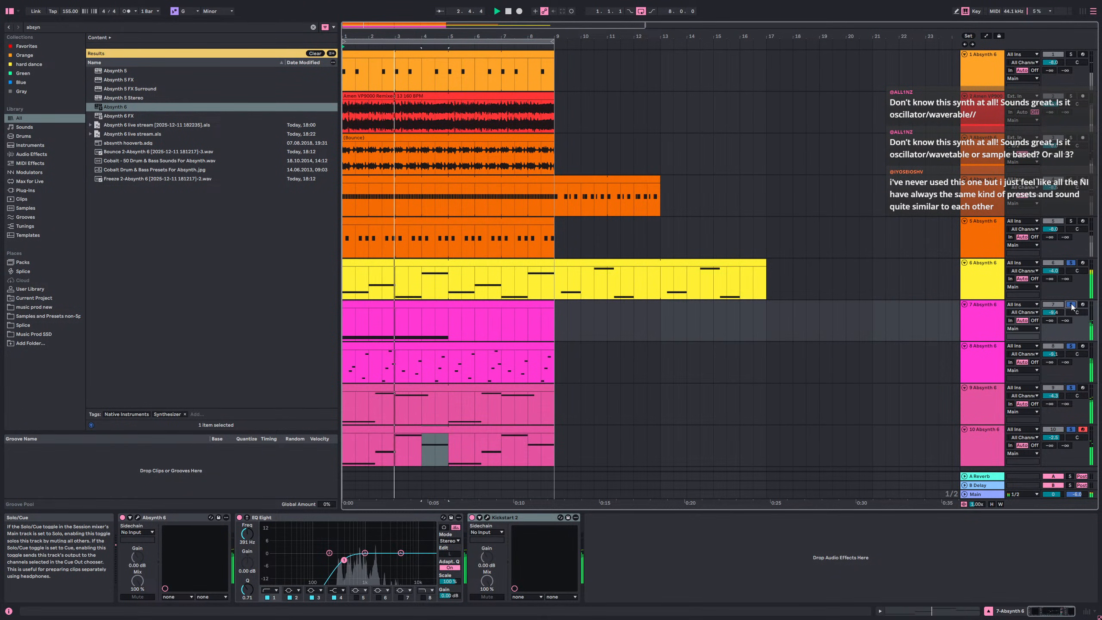
- Clear all track solos and solo only track 10
scroll(1071, 307, "down", 1)
left_click(1075, 405)
left_click(1073, 414)
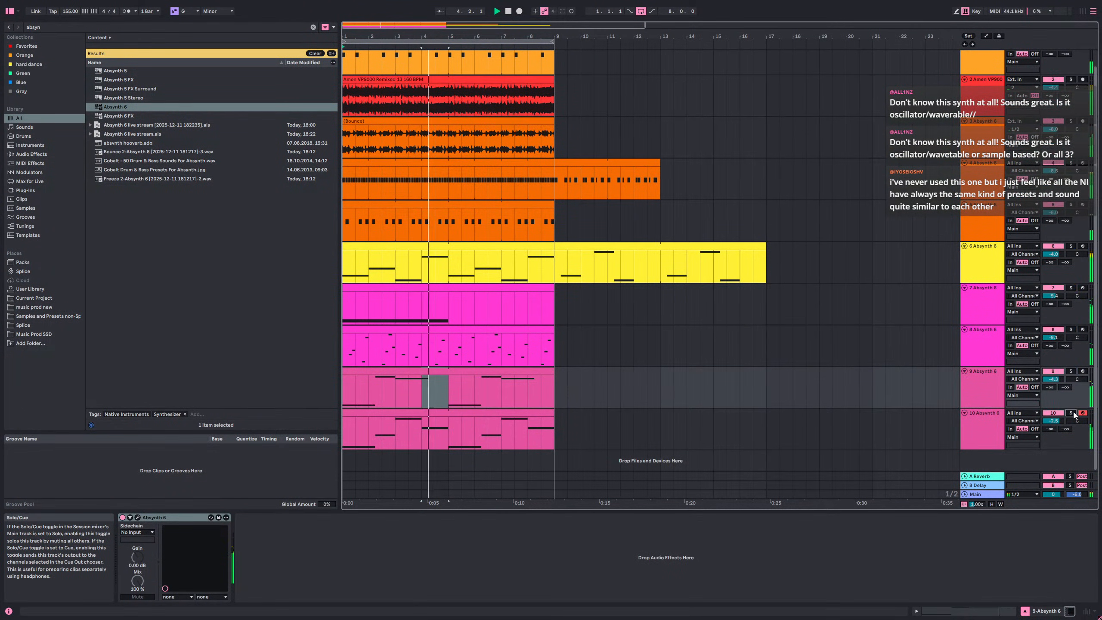
left_click(1073, 413)
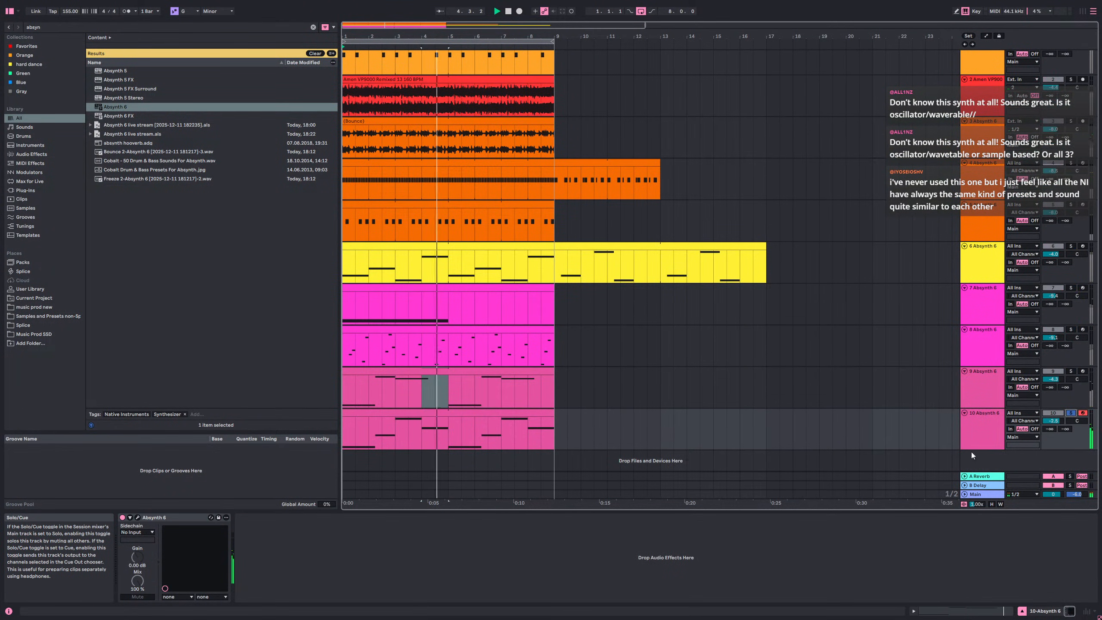
- Select the Aetherizer effect in track 10's synth and set its transpose to 12
left_click(137, 517)
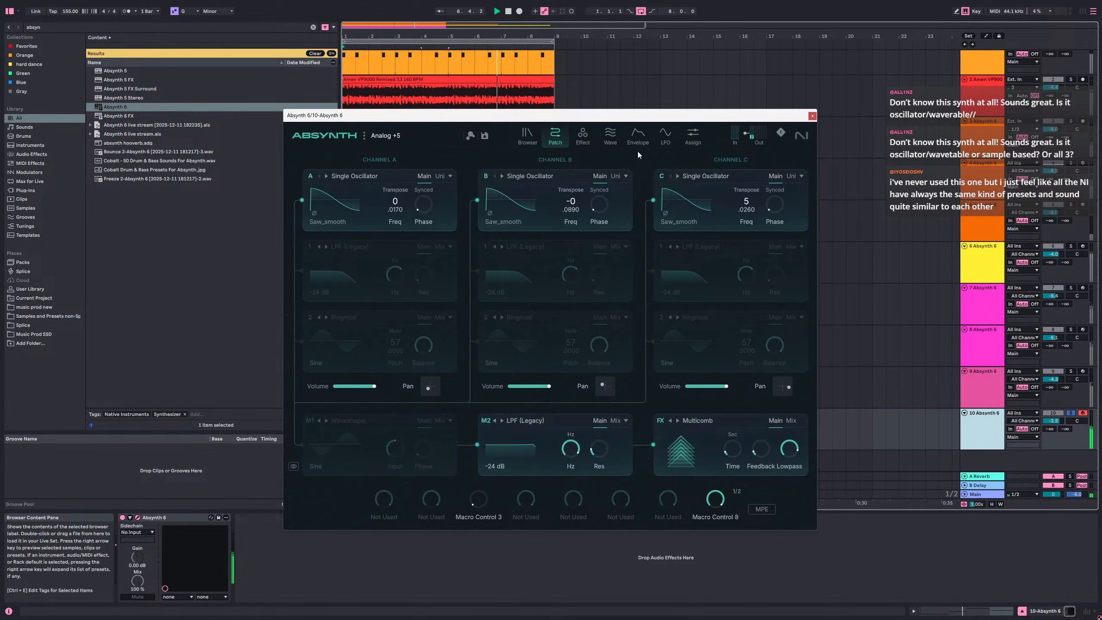
left_click(584, 136)
left_click(338, 182)
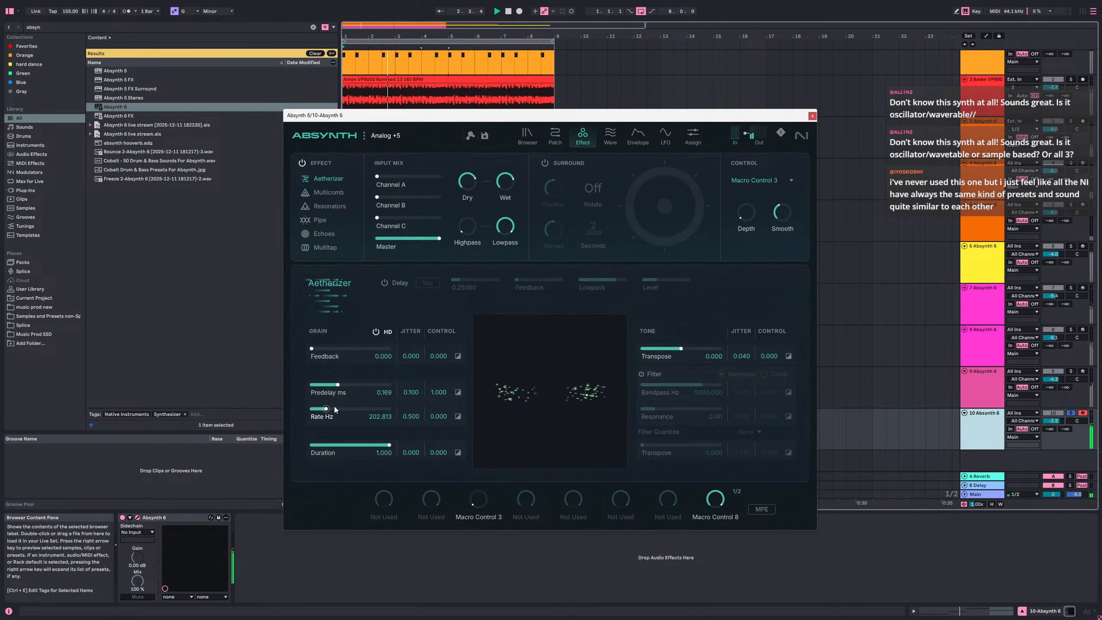
double_click(711, 356)
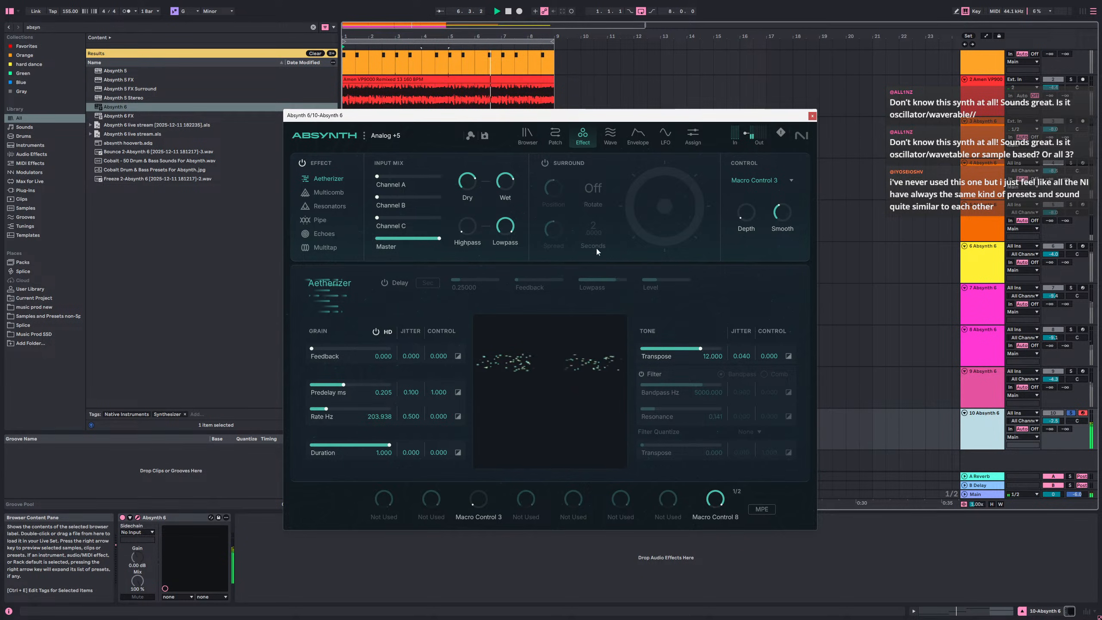
left_click_drag(510, 192, 515, 208)
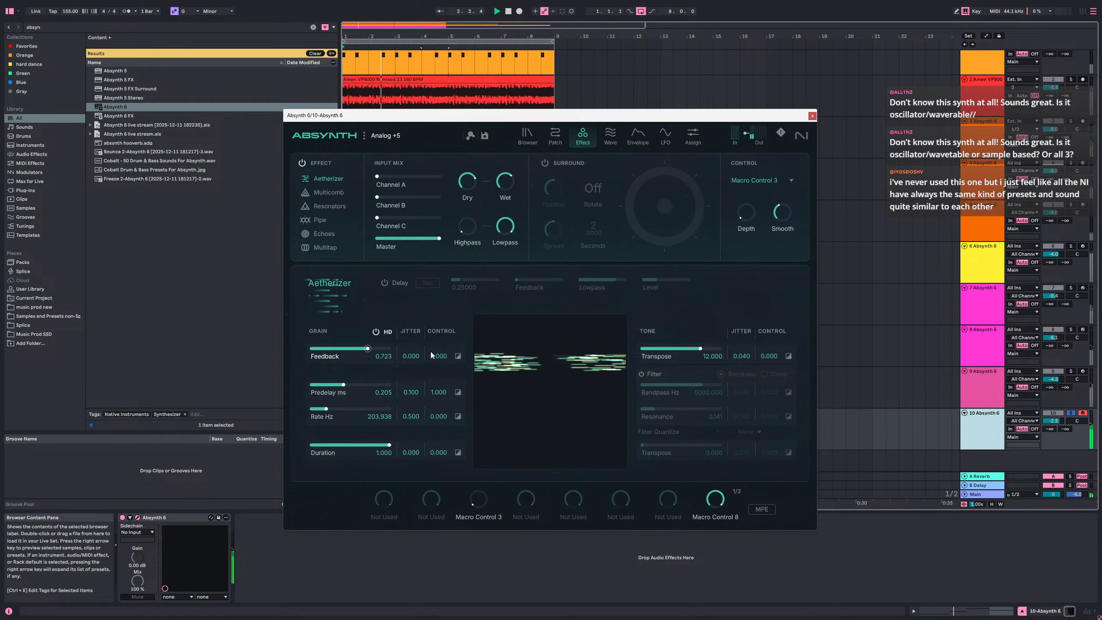
- Set the Aetherizer's grain feedback to 0.872 and its predelay to 0.218
left_click_drag(458, 351, 452, 349)
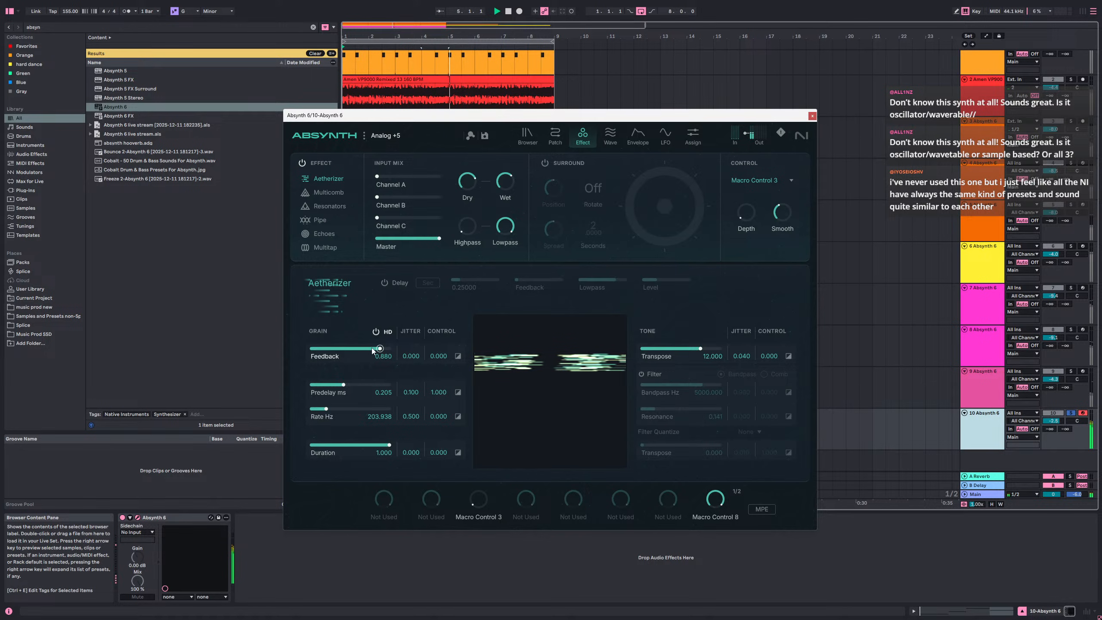
left_click_drag(380, 350, 379, 349)
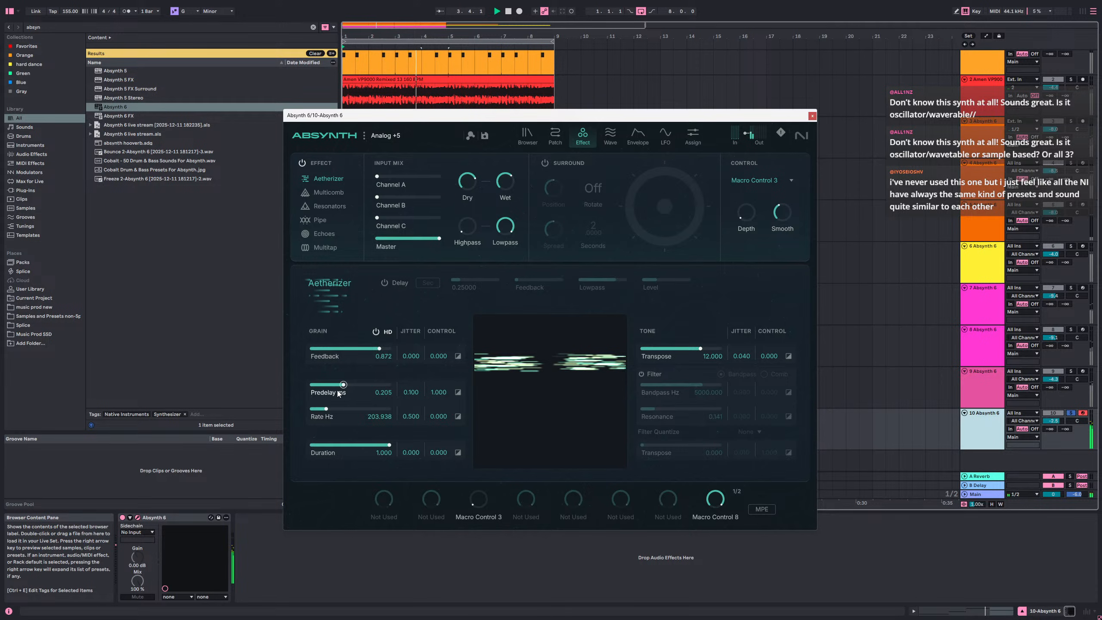
left_click_drag(355, 389, 348, 386)
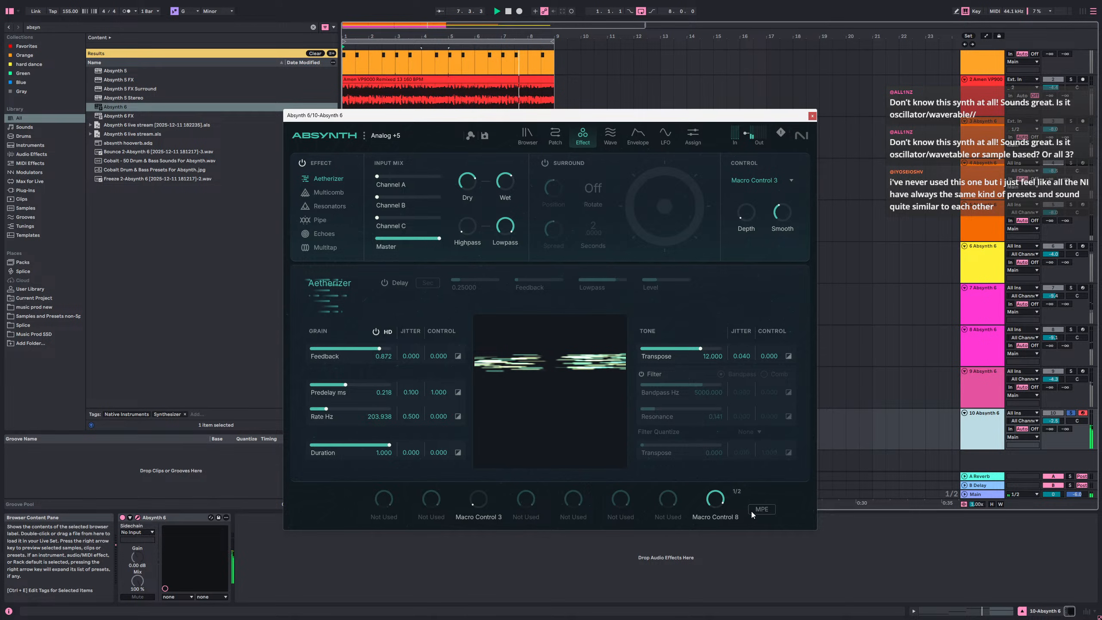
- Close the synth window and add tracks 9, 8 and 7 to the solo alongside track 10
left_click(813, 115)
left_click(1072, 371)
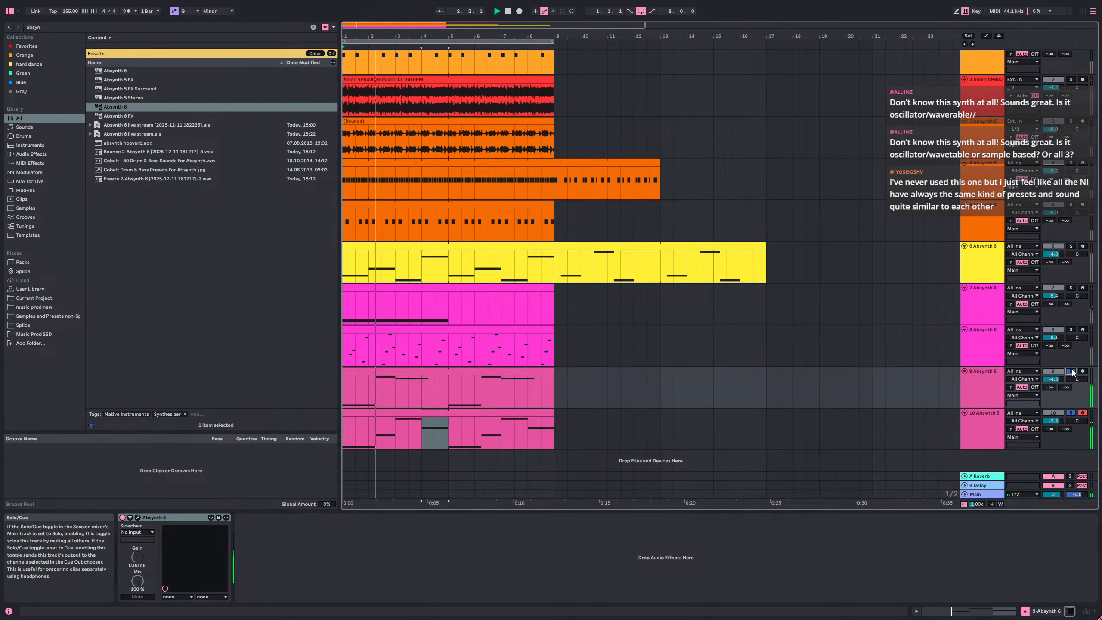
left_click(1071, 329)
left_click(1071, 288)
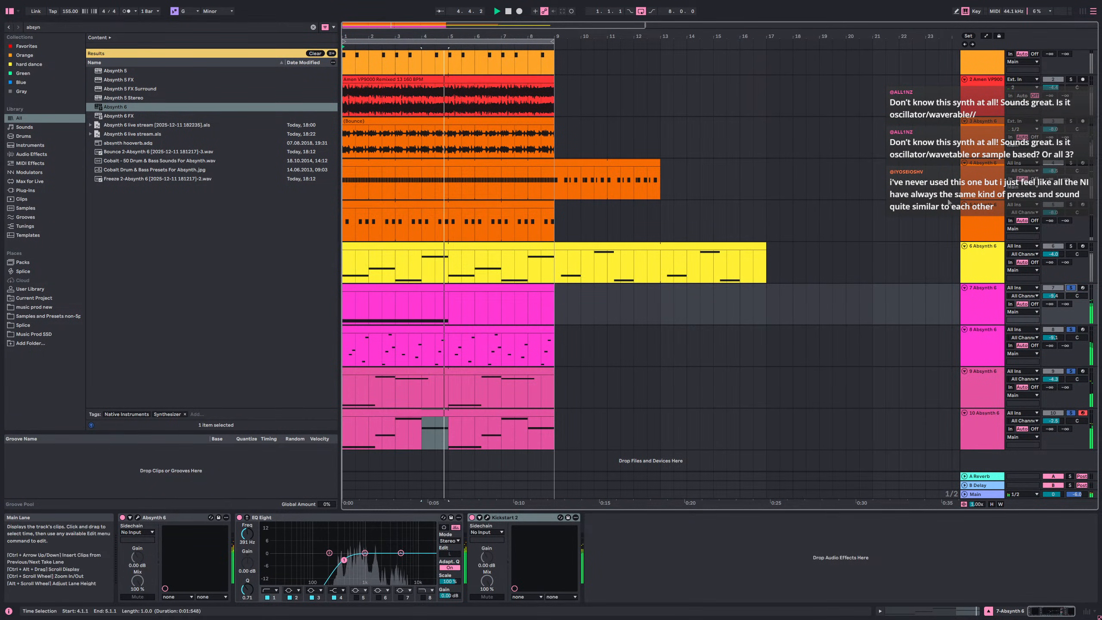
- Copy the sidechain Compressor from track 2 onto track 10, turn off its automatic release and set the release to about 294 ms
left_click(983, 434)
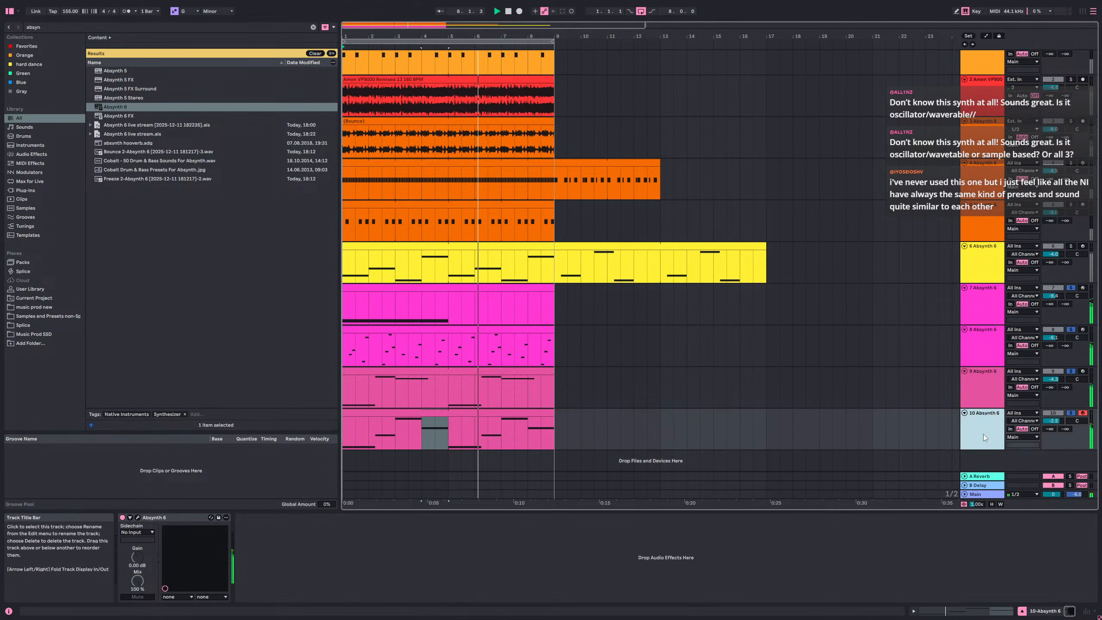
left_click(983, 66)
left_click(983, 87)
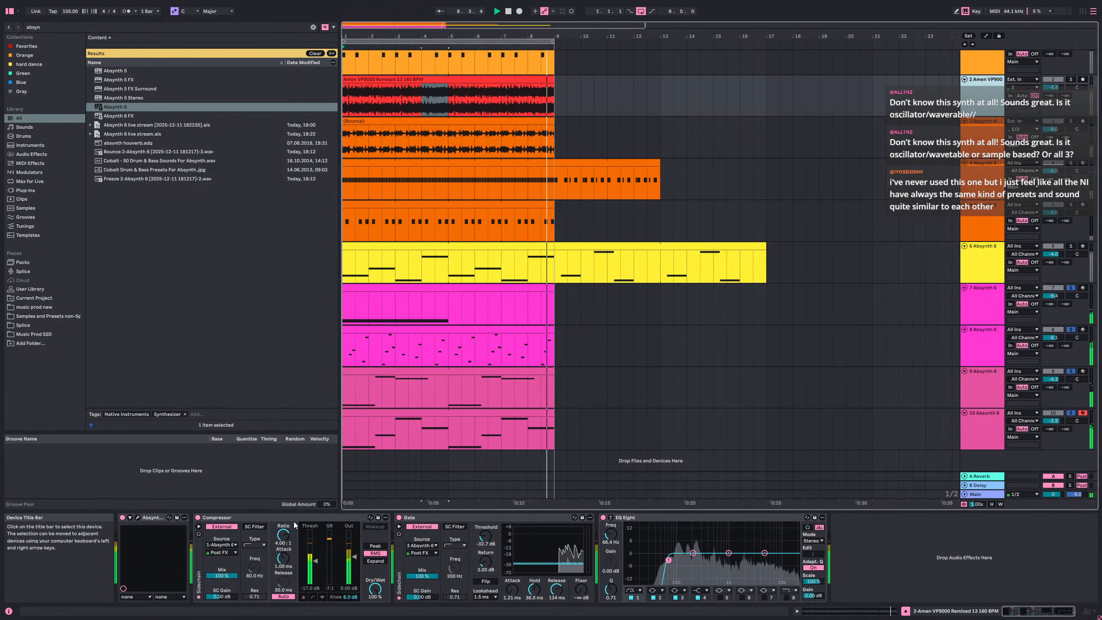
left_click(376, 429)
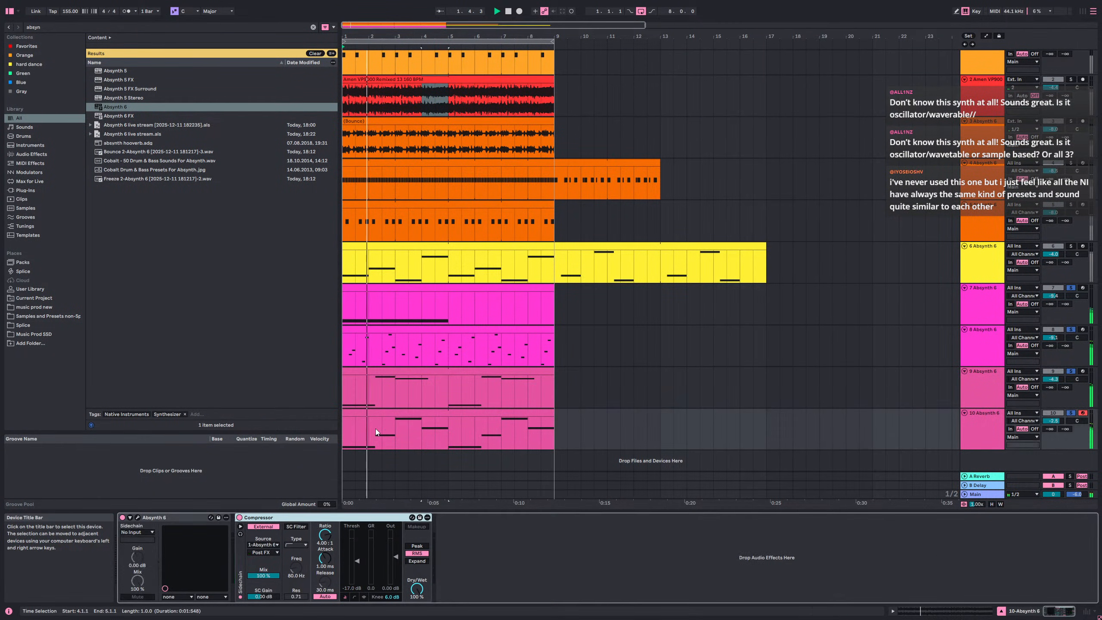
left_click(325, 597)
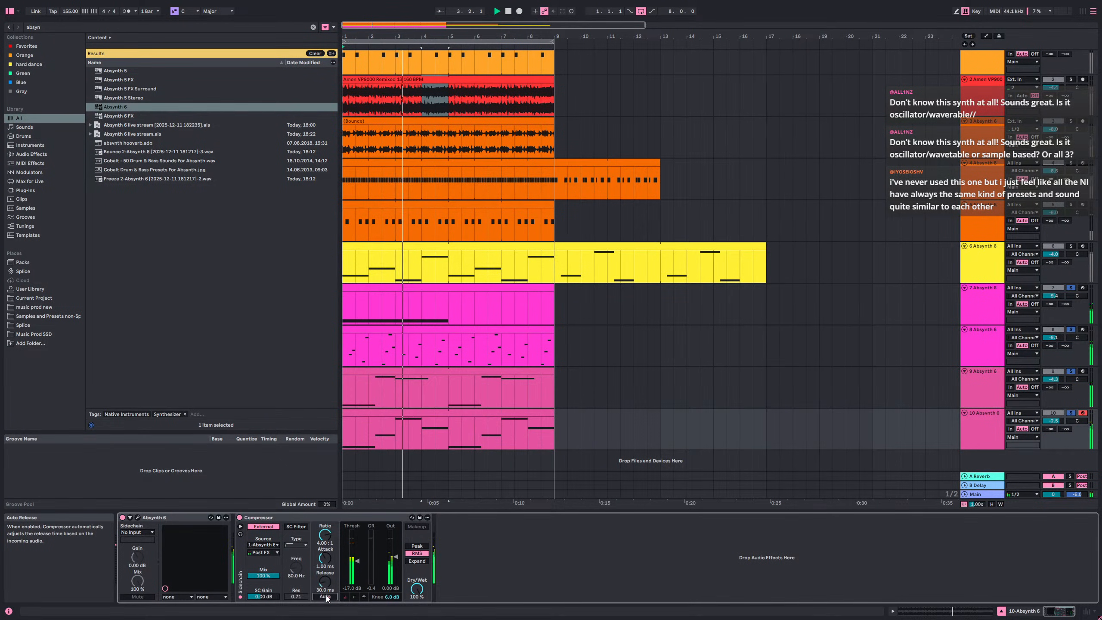
mouse_move(327, 581)
left_mouse_down()
mouse_move(327, 558)
mouse_move(330, 583)
left_mouse_up()
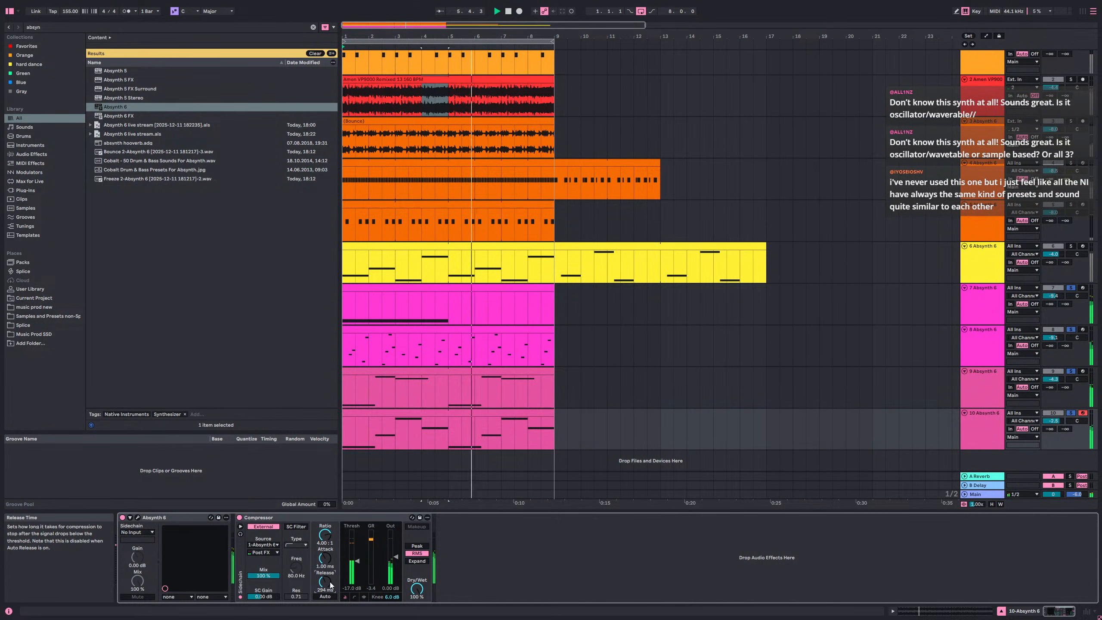
- Copy track 10's adjusted Compressor onto tracks 9 and 7, and remove the copy from track 7
left_click(333, 520)
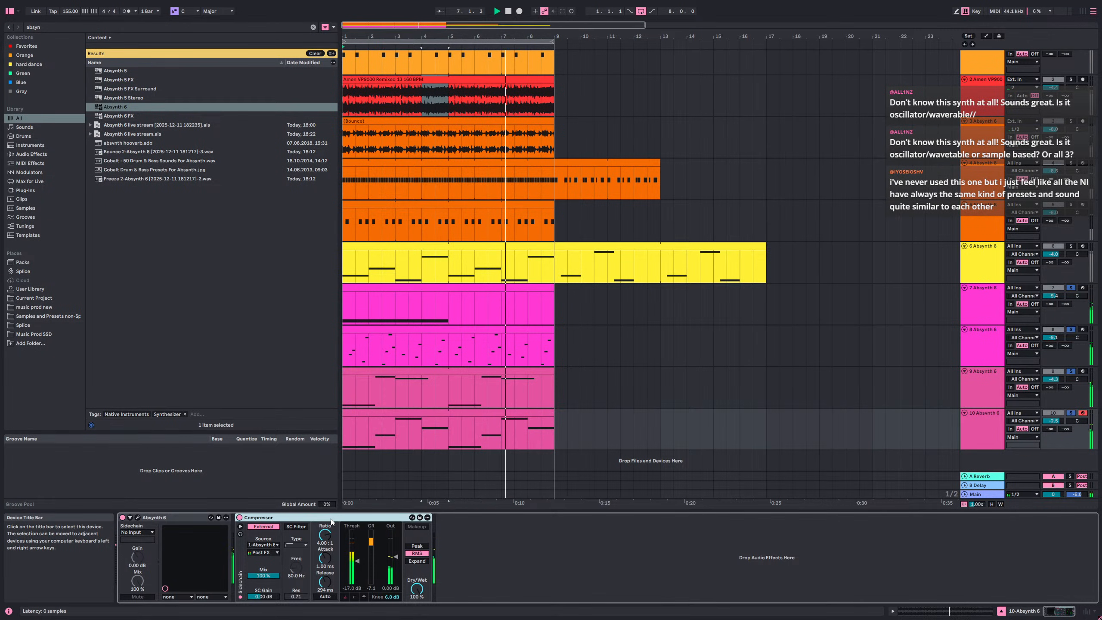
left_click(429, 399)
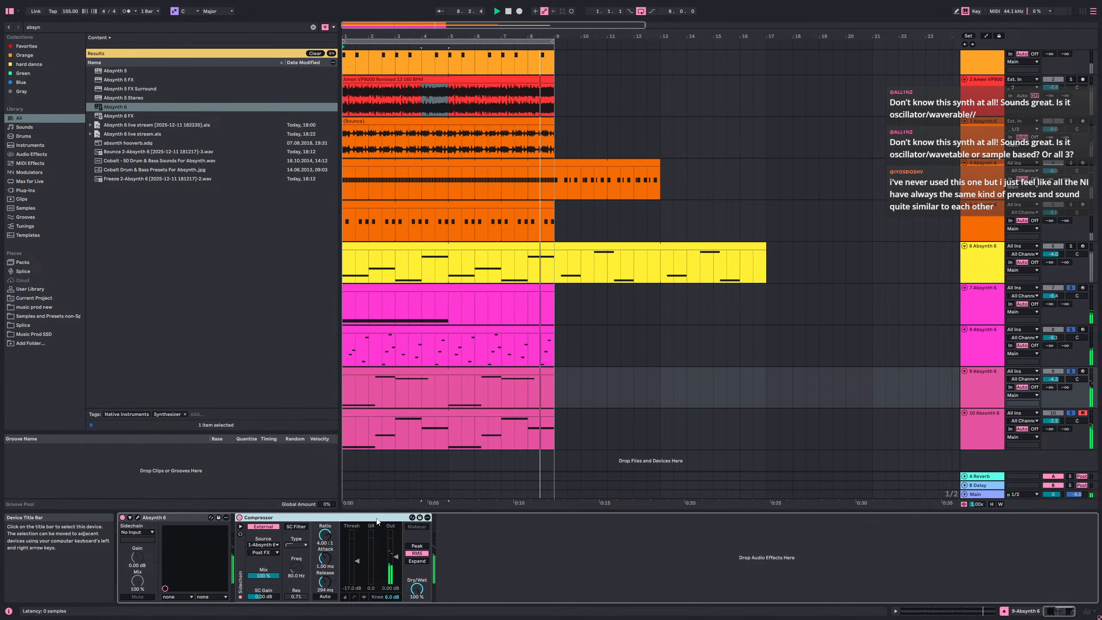
left_click(433, 314)
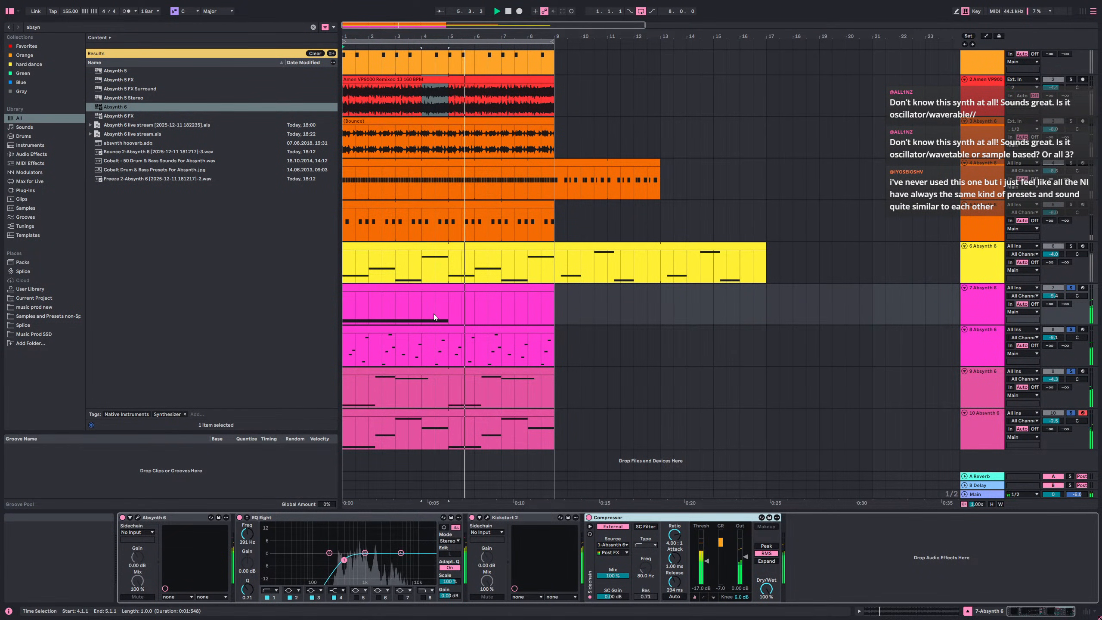
key("Delete")
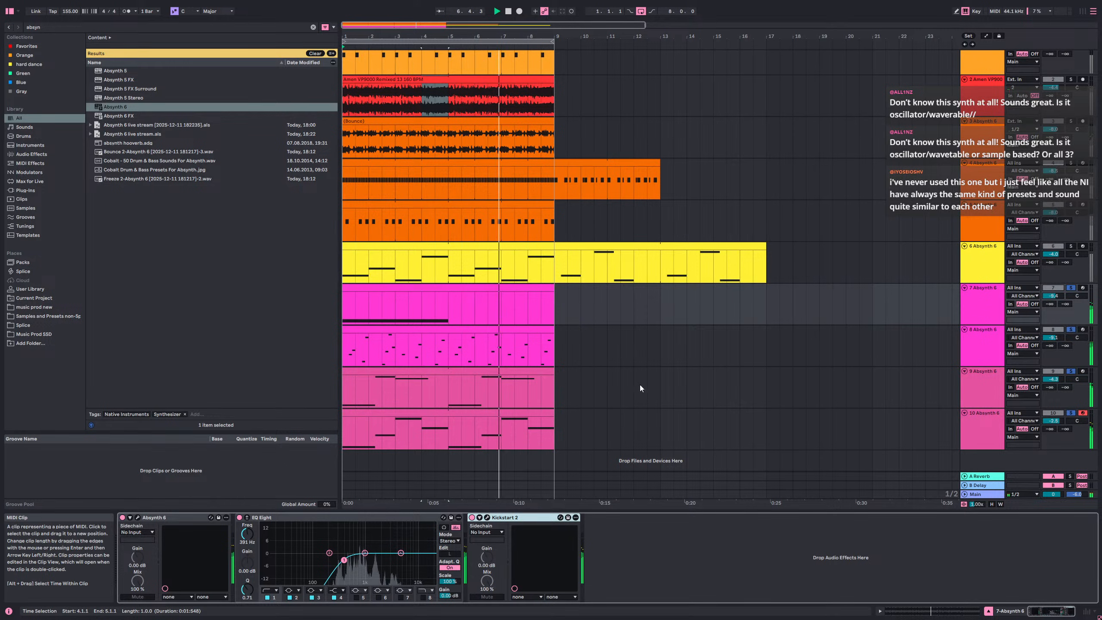
- Add track 6 to the soloed tracks and show the envelopes of track 10's synth
left_click(982, 256)
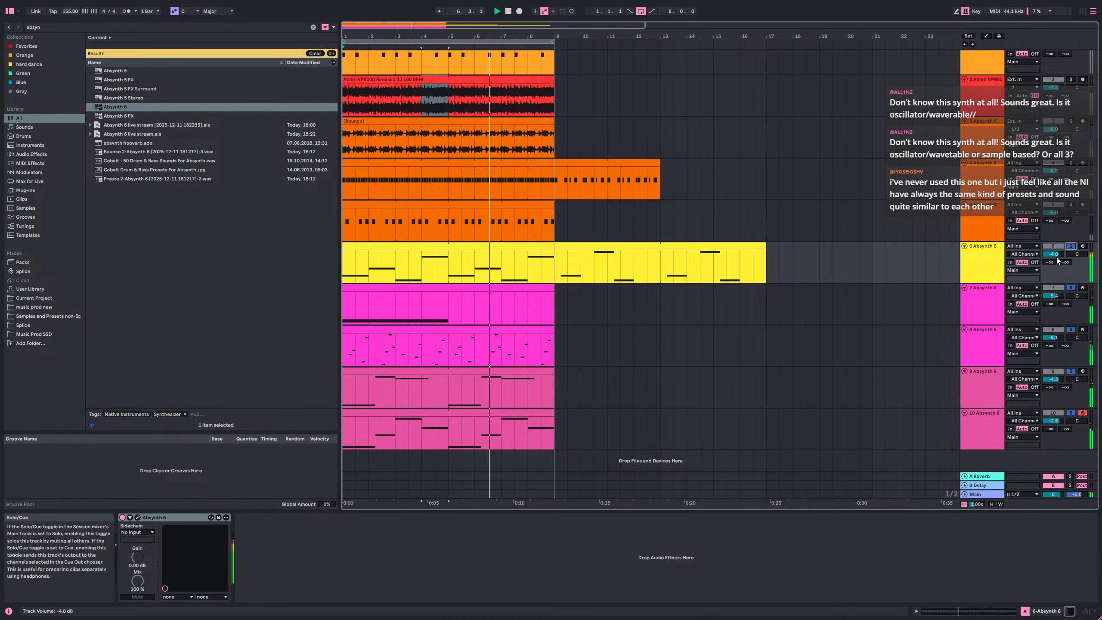
left_click(983, 443)
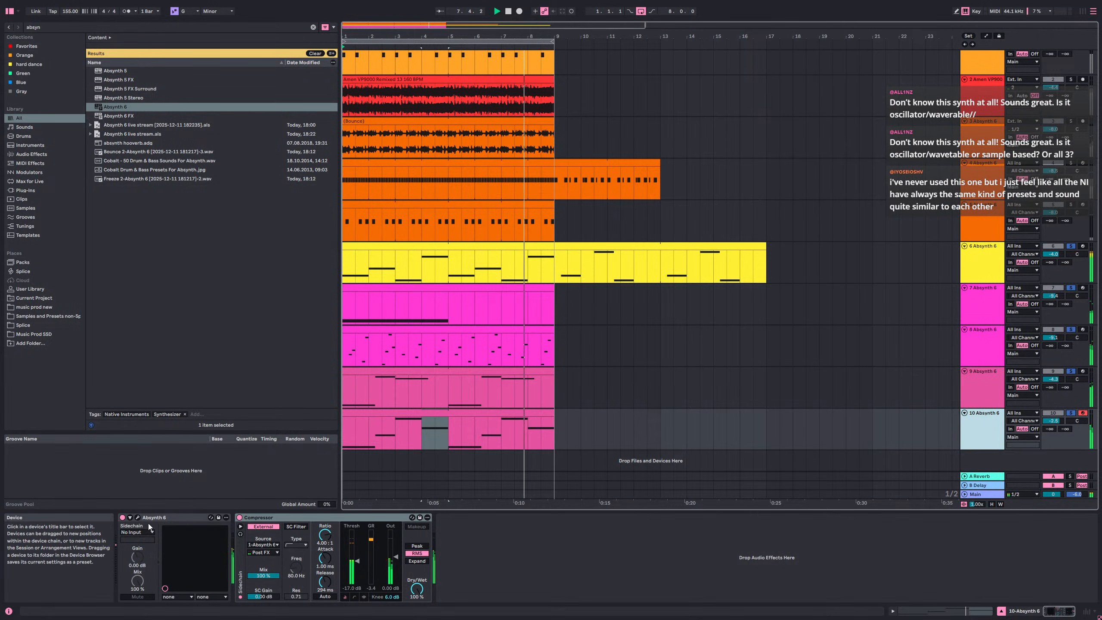
left_click(137, 517)
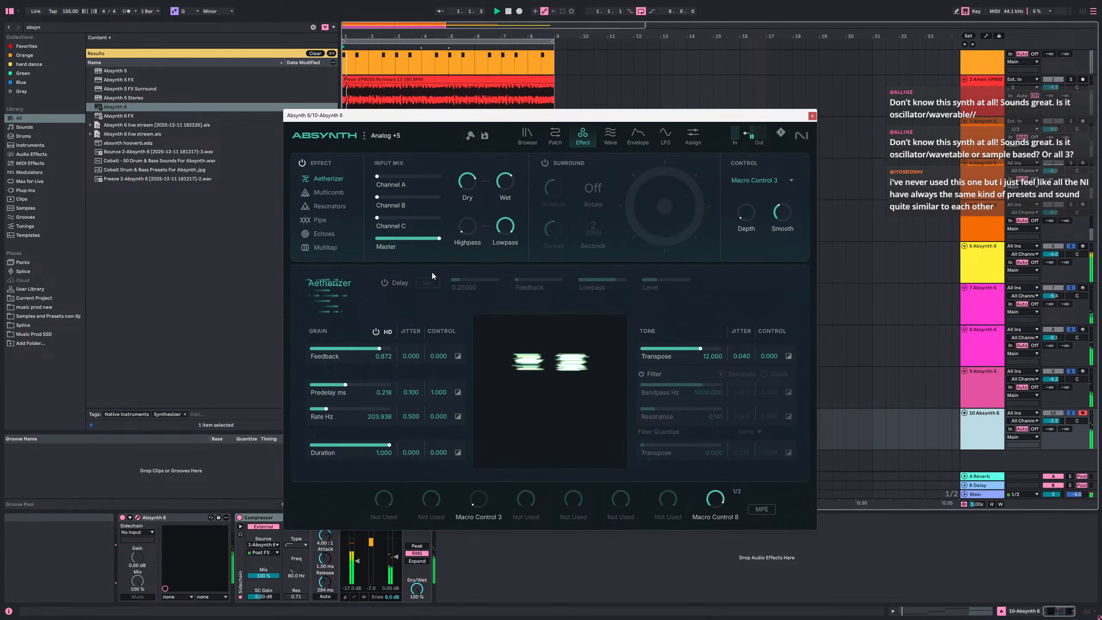
left_click(612, 143)
left_click(638, 143)
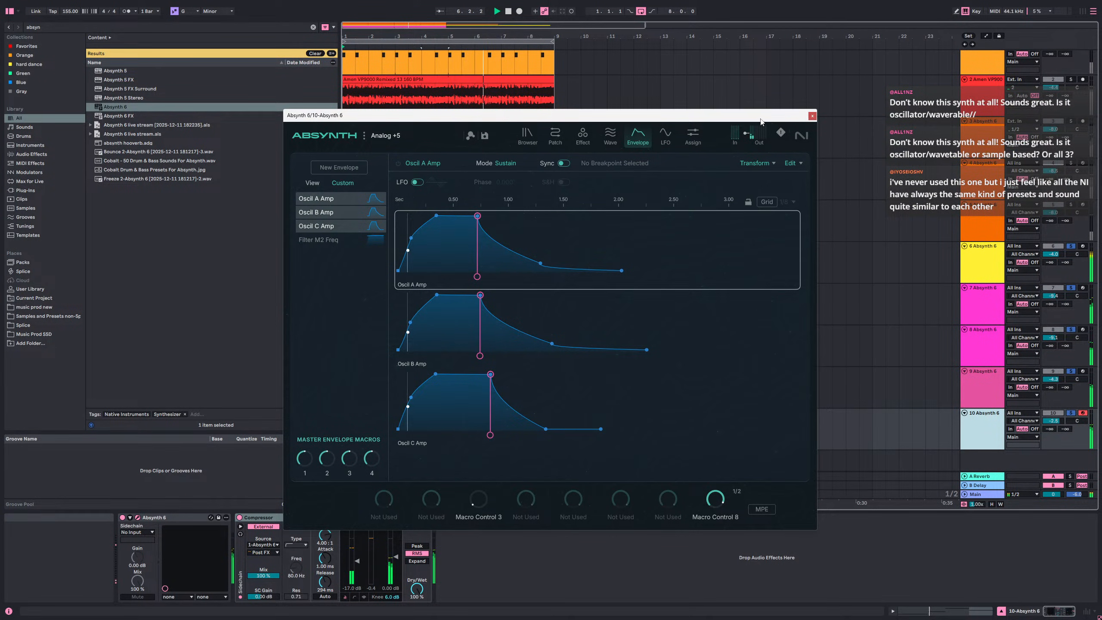
- Lengthen track 10's Oscil A Amp envelope by moving its sustain breakpoint to 0.7383 s at 0 dB with a slope of about 0.094
right_click(537, 239)
left_click(537, 228)
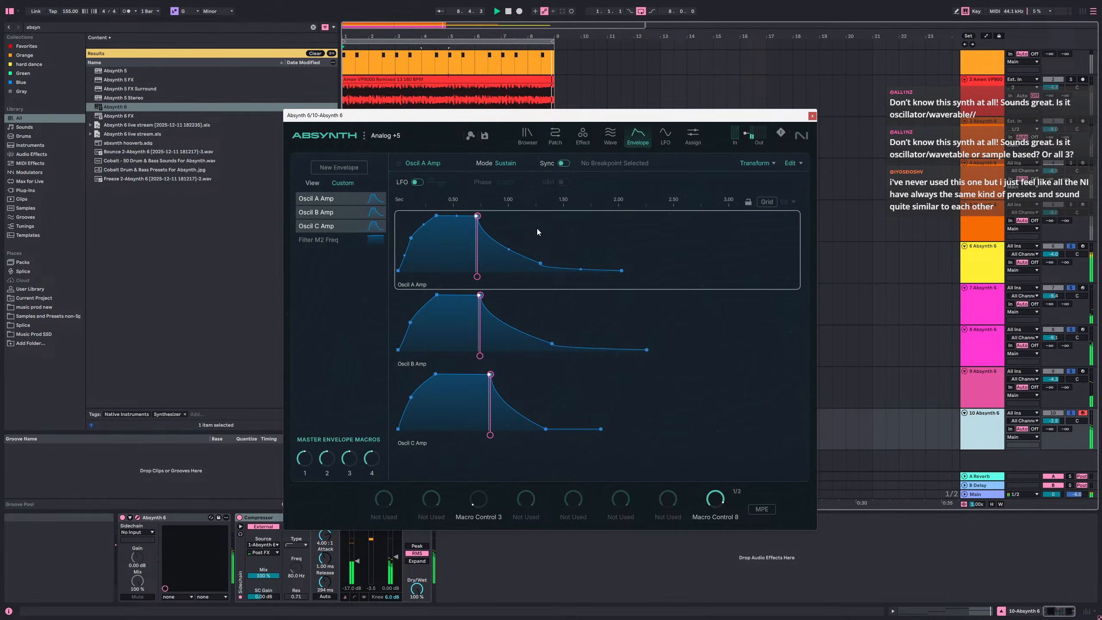
key("space")
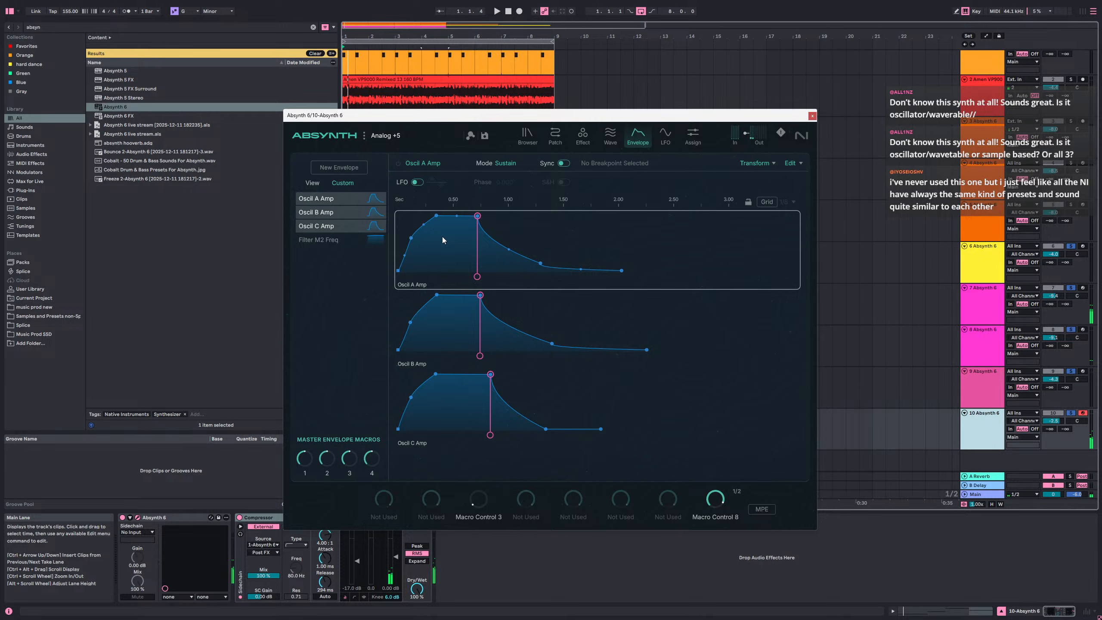
left_click_drag(476, 223, 577, 226)
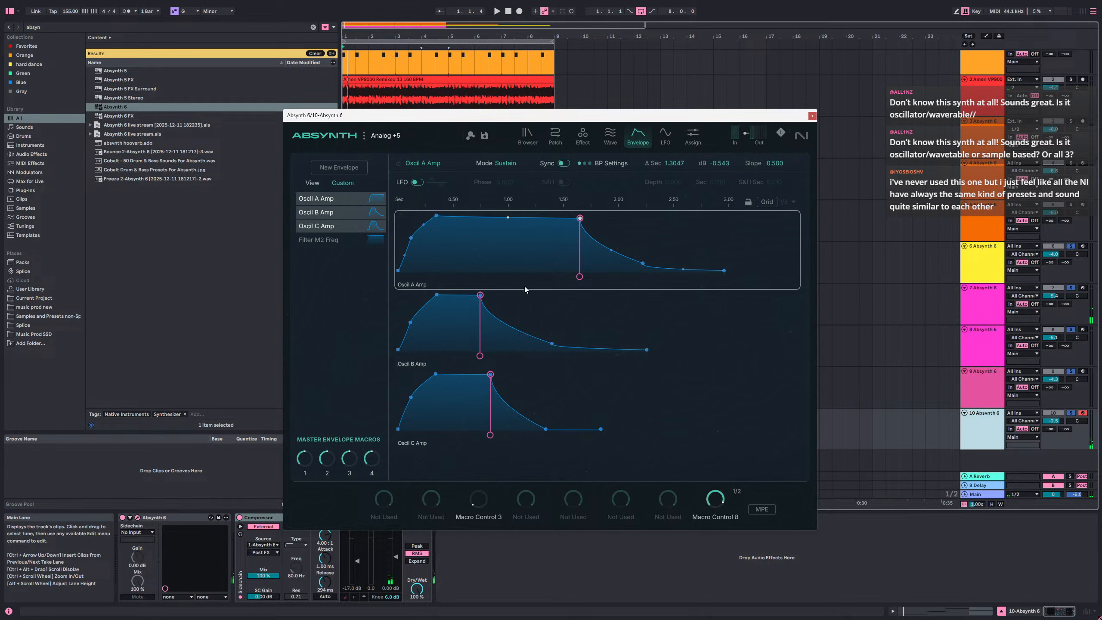
left_click_drag(581, 219, 471, 230)
left_click(512, 229)
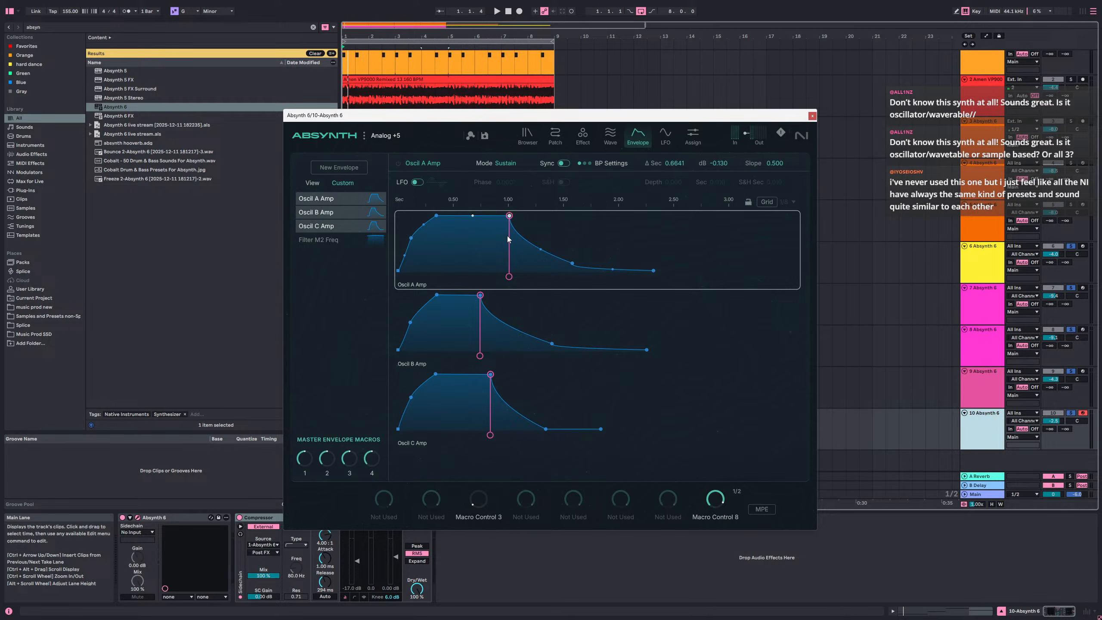
left_click_drag(477, 217, 478, 241)
key("space")
key("space")
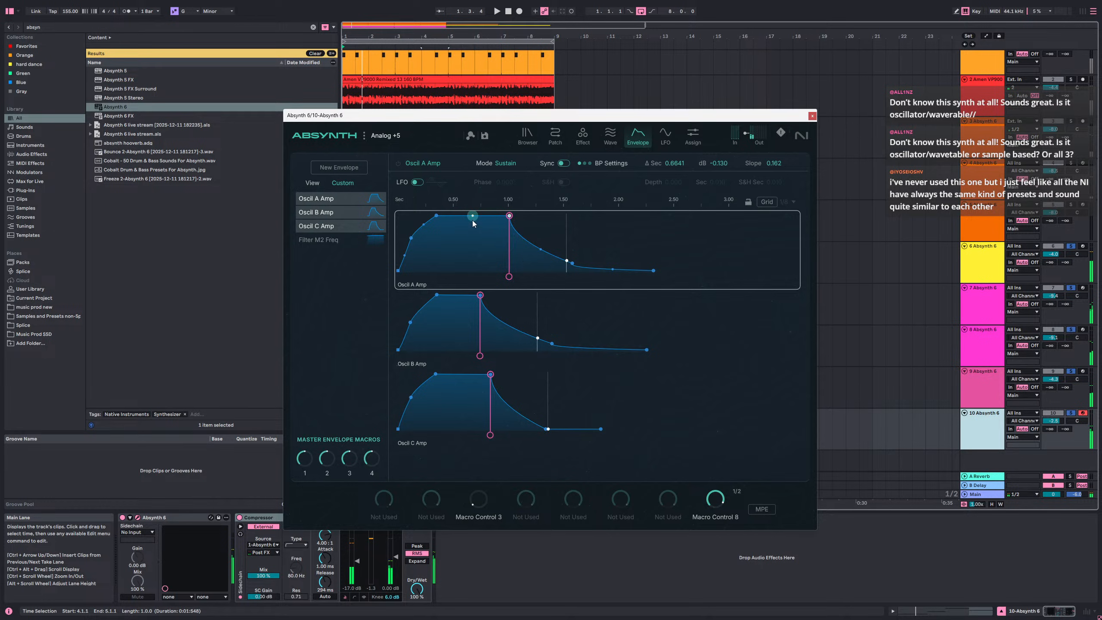
left_click_drag(473, 234, 519, 215)
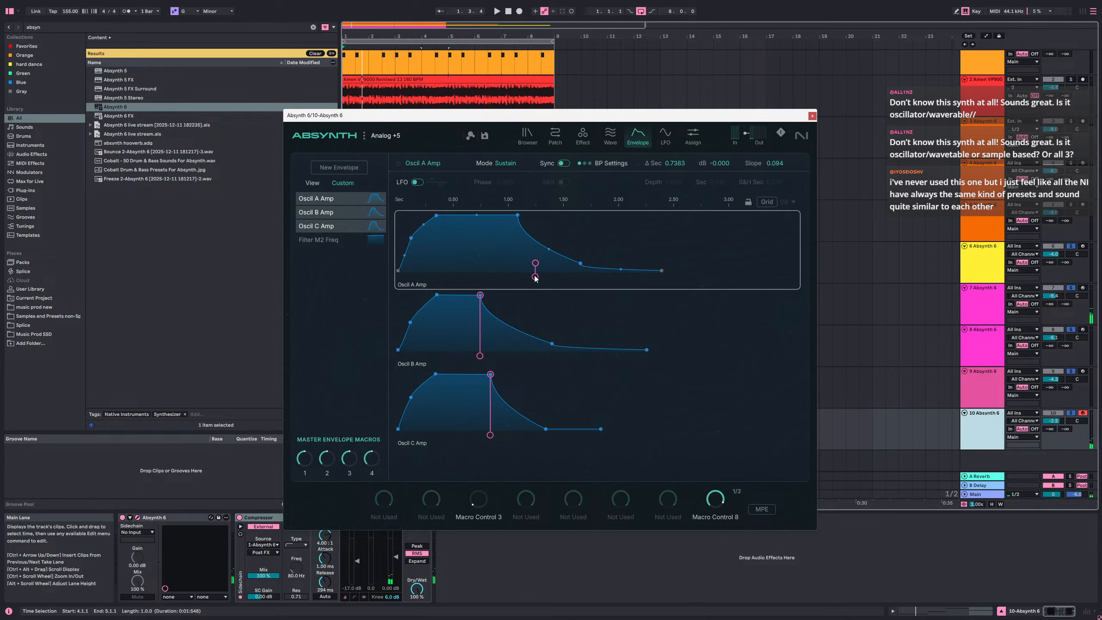
- Play the arrangement, clear all track solos and close the synth window
key("space")
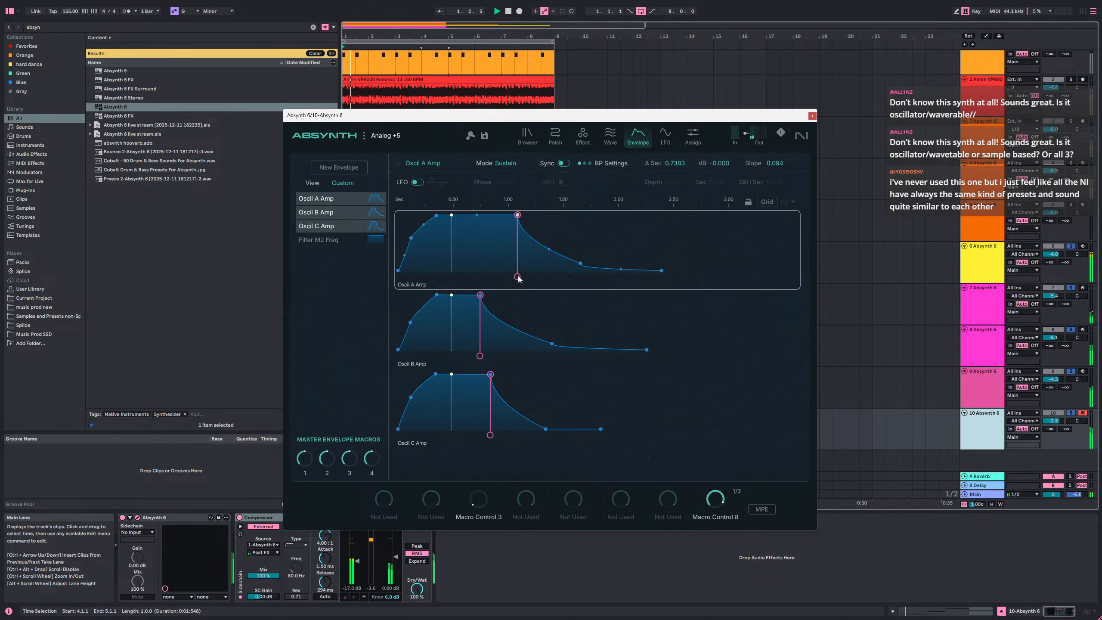
left_click(1070, 413)
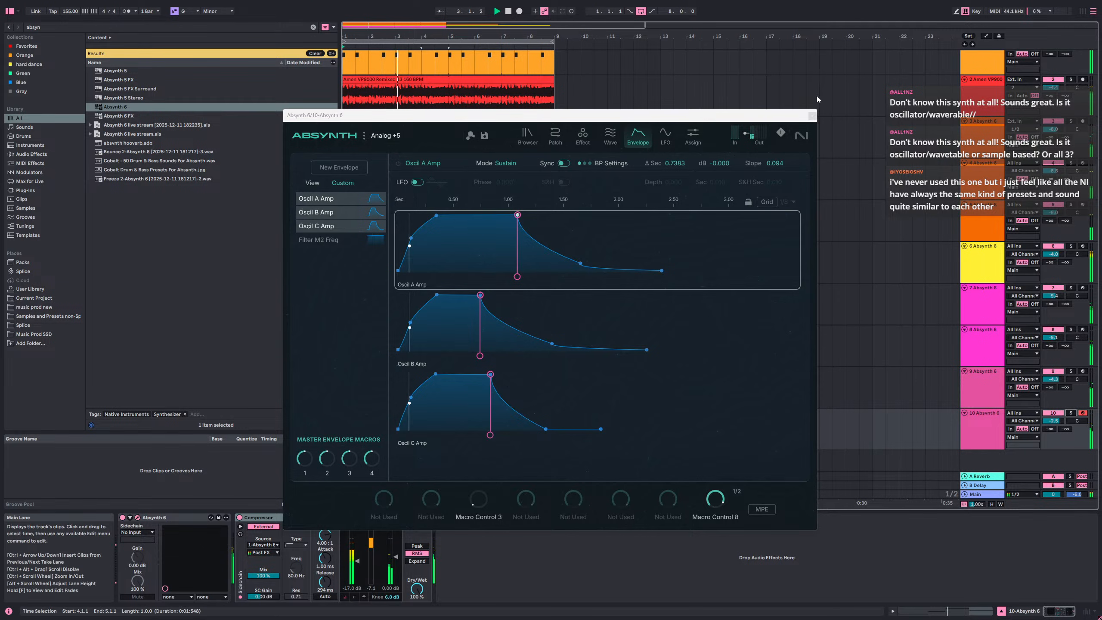
left_click(812, 116)
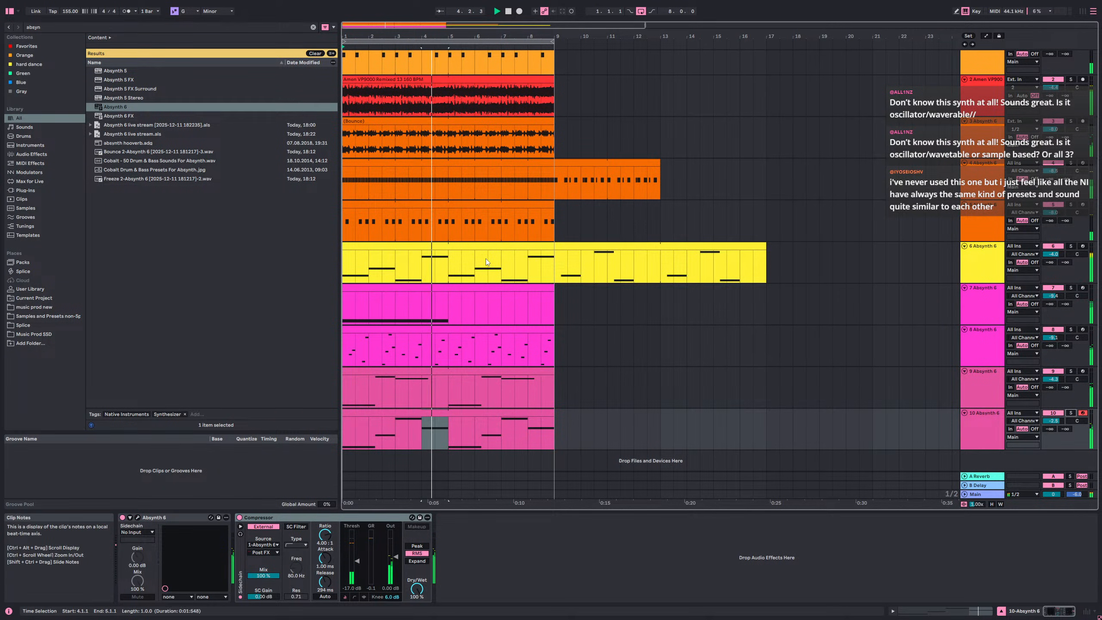
- Duplicate track 10 and solo the duplicate, track 11
left_click(976, 441)
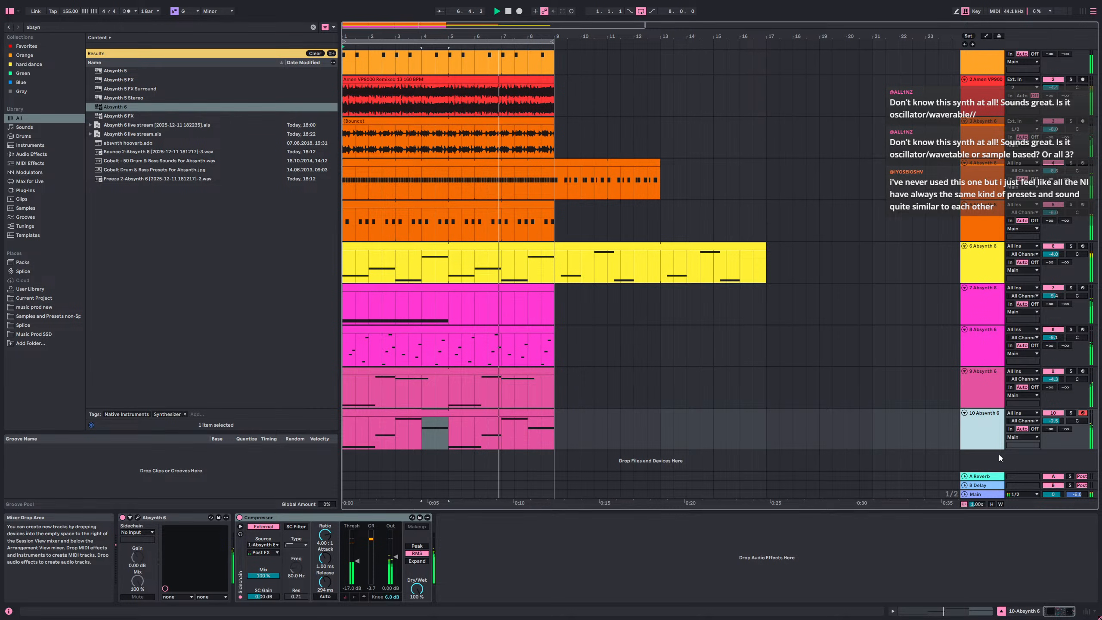
key("ctrl+d")
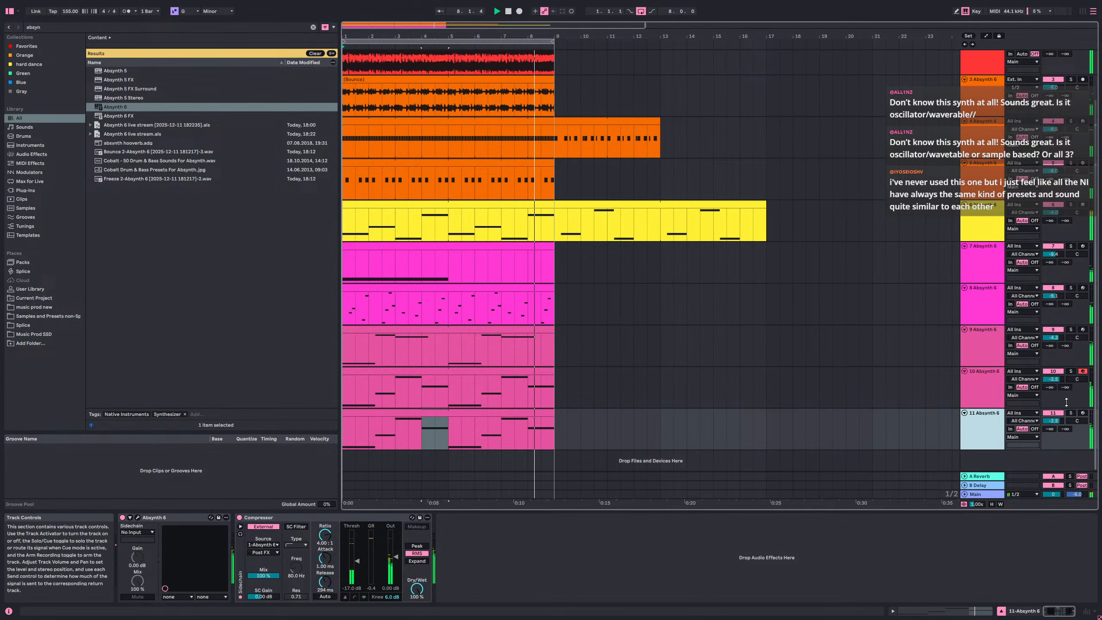
left_click(1070, 413)
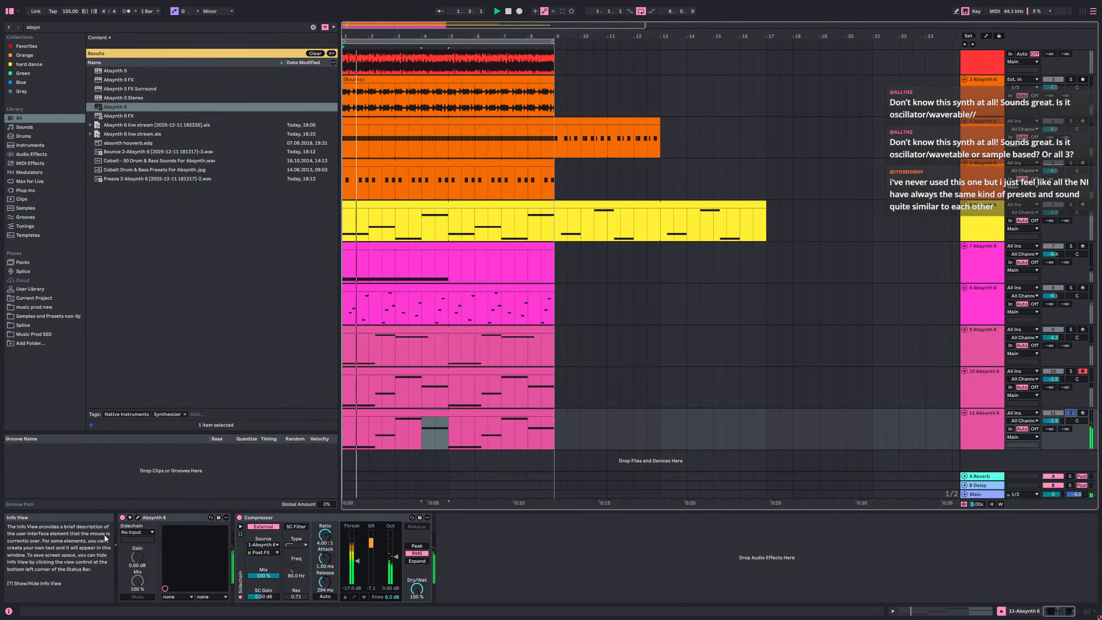
- Open track 11's synth and filter its presets by Sound Effects, trying Big & Bad and settling on Shots
left_click(141, 517)
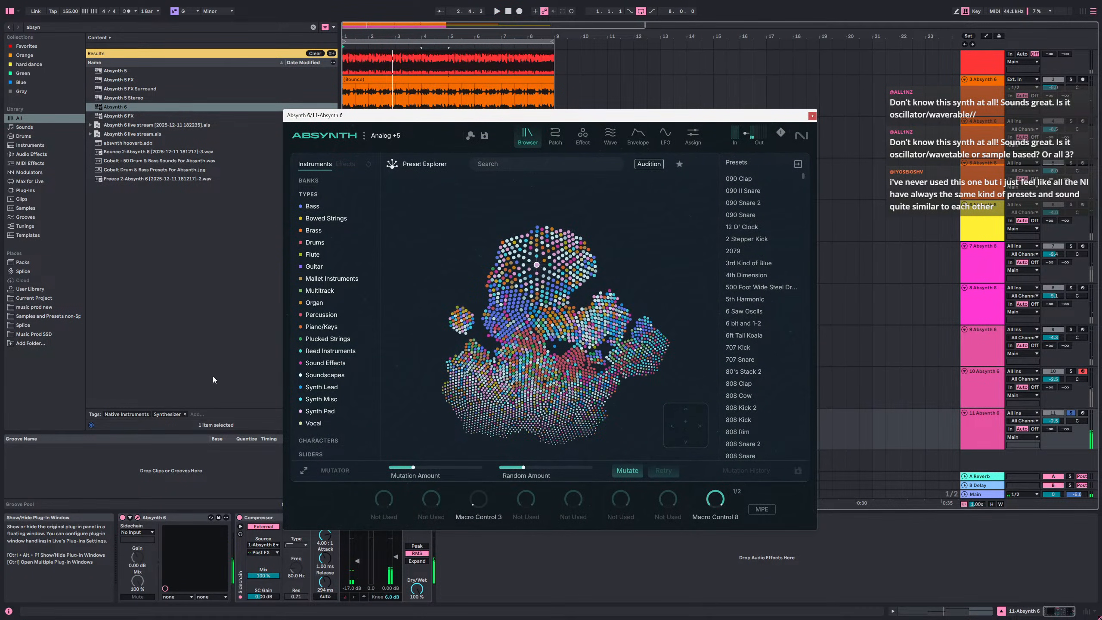
left_click(333, 365)
scroll(332, 366, "down", 1)
left_click(331, 335)
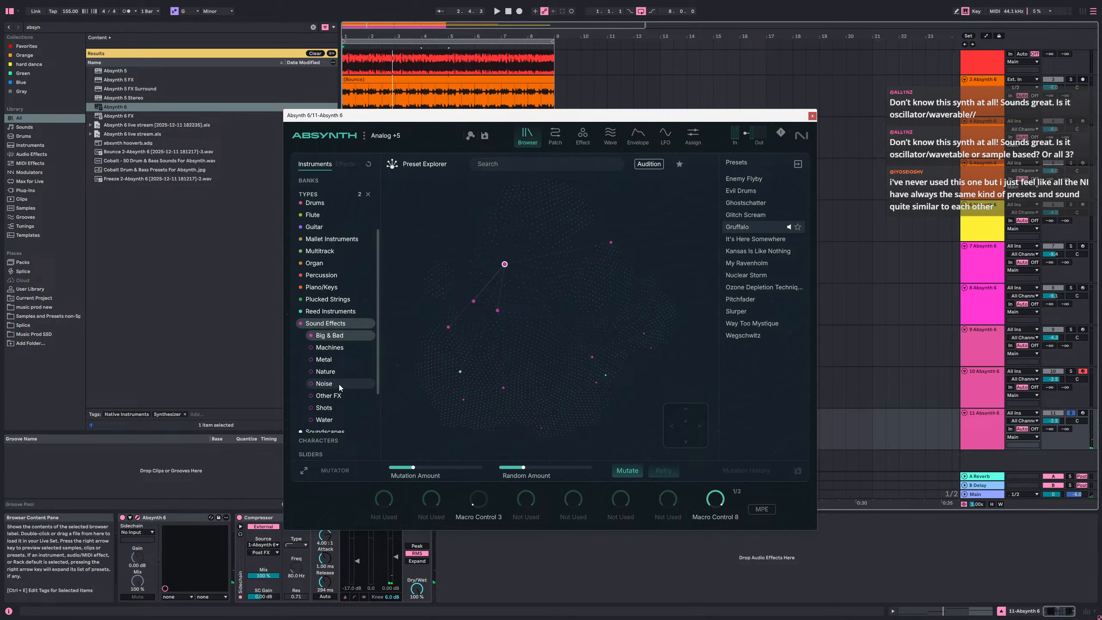
left_click(341, 407)
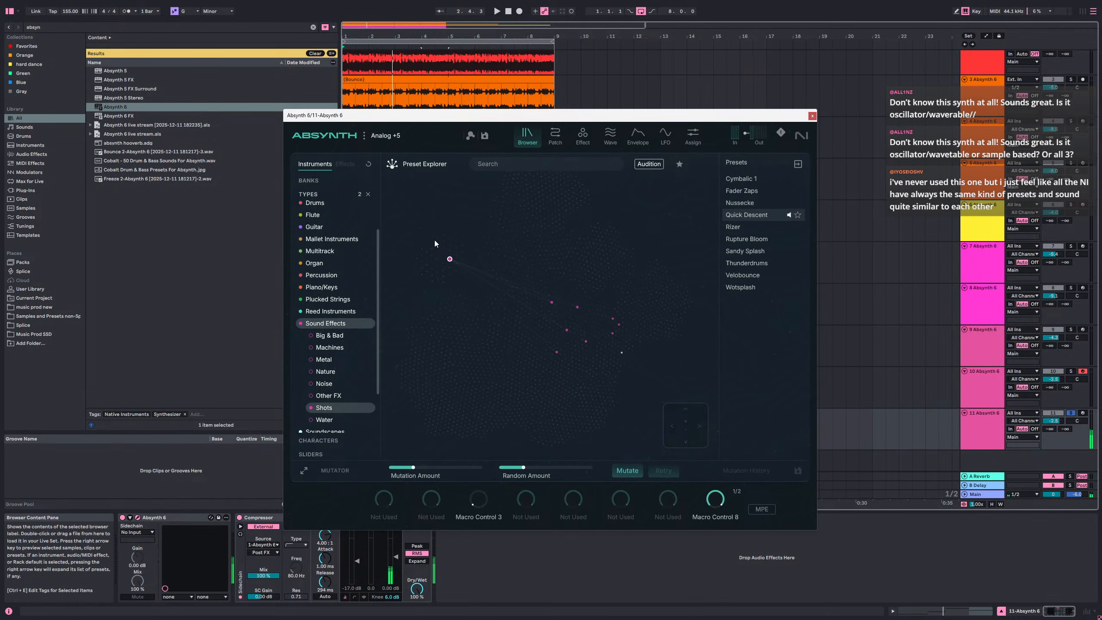
- Audition the Shots presets, including Quick Descent, Thunderdrums, Nussecke and Rupture Bloom, and close the synth window
key("Right")
key("Down")
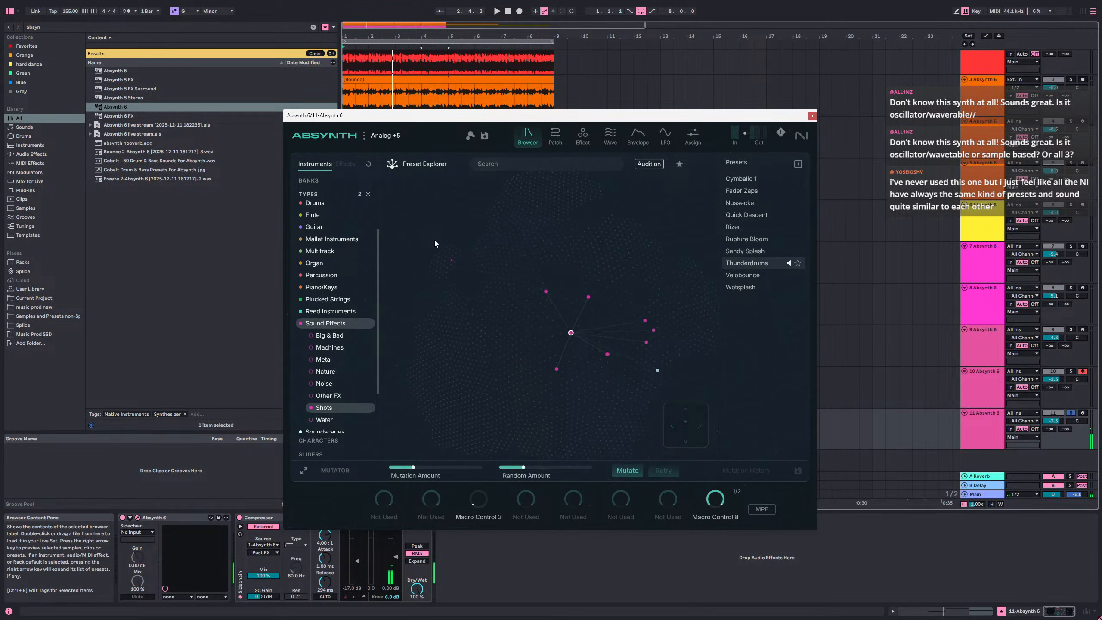
key("Down")
key("Right")
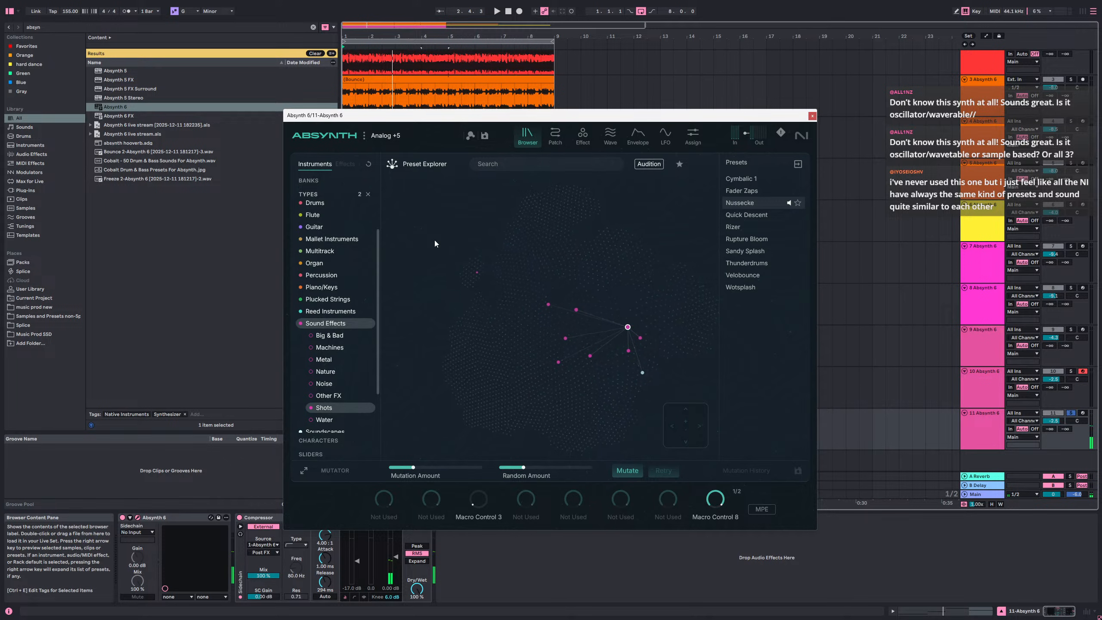
key("Right")
key("Right")
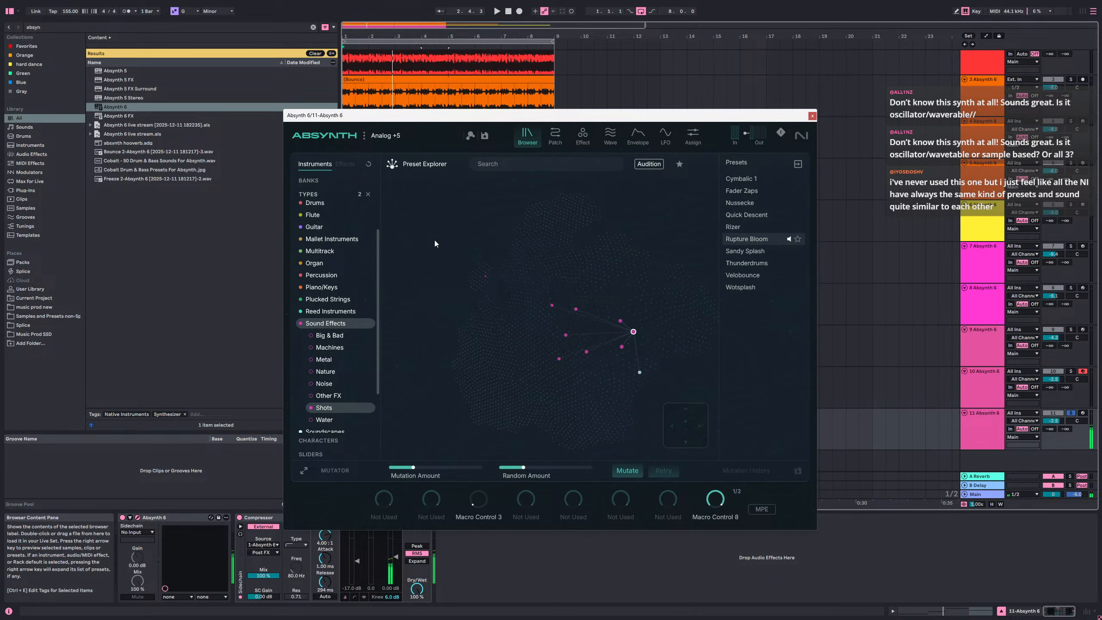
key("Right")
key("Right")
key("Right")
left_click(812, 116)
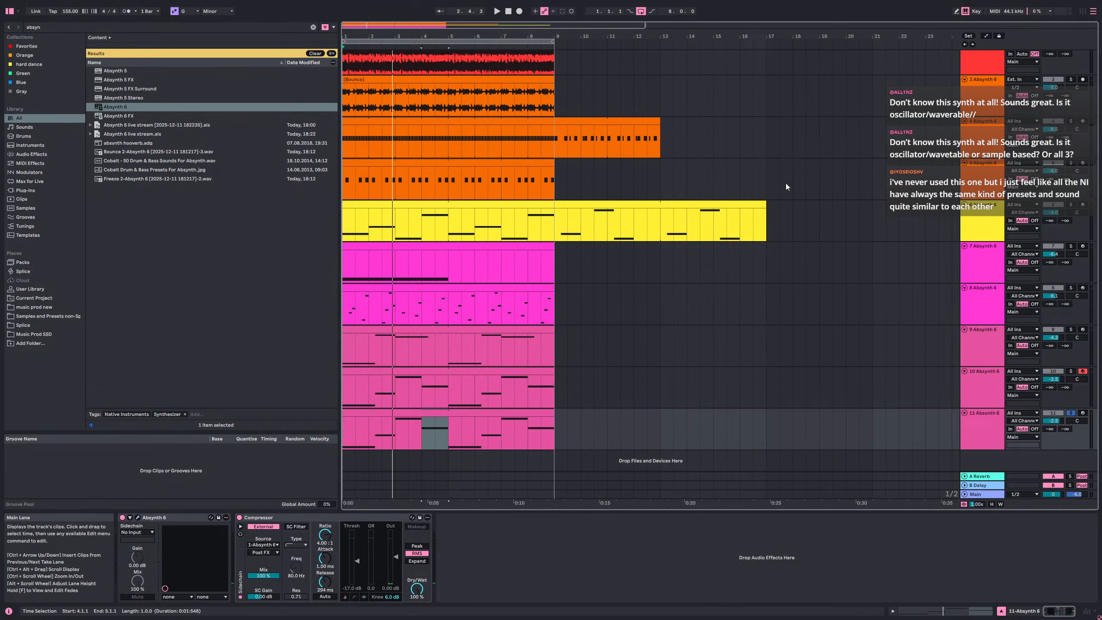
- Reopen track 11's synth, compare Fader Zaps and Wotsplash, load the Rupture Bloom preset and close the window
left_click(138, 518)
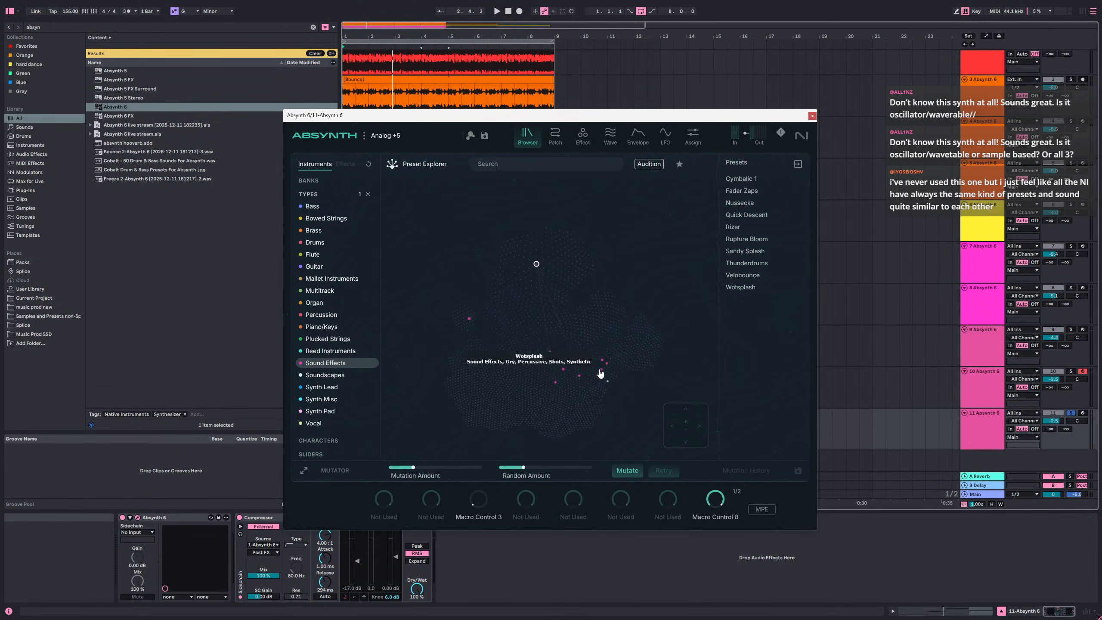
left_click(599, 348)
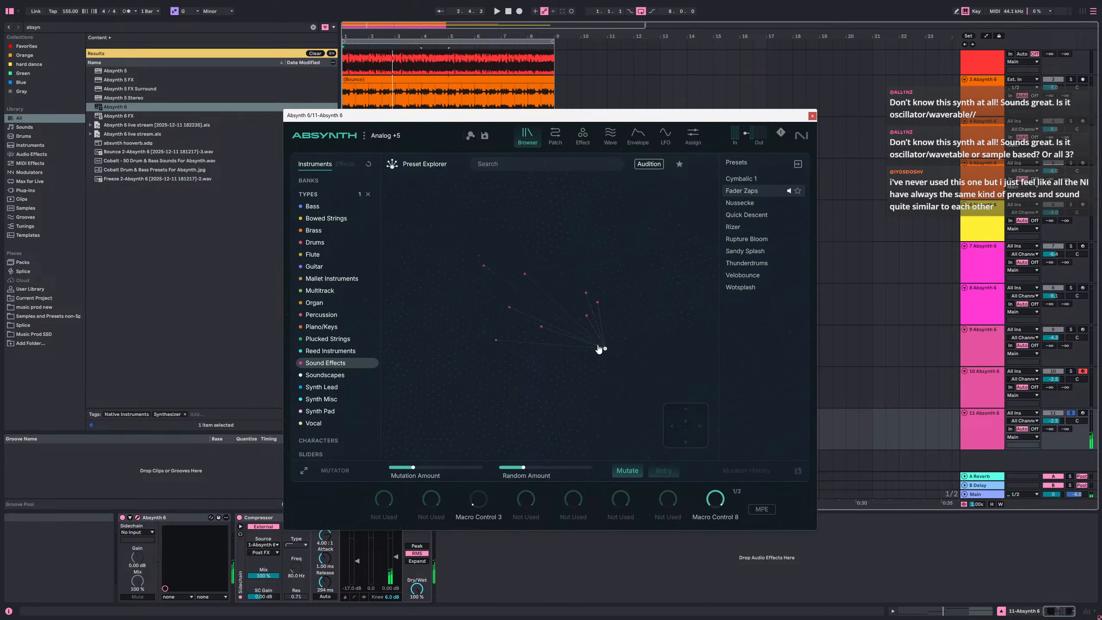
left_click(672, 359)
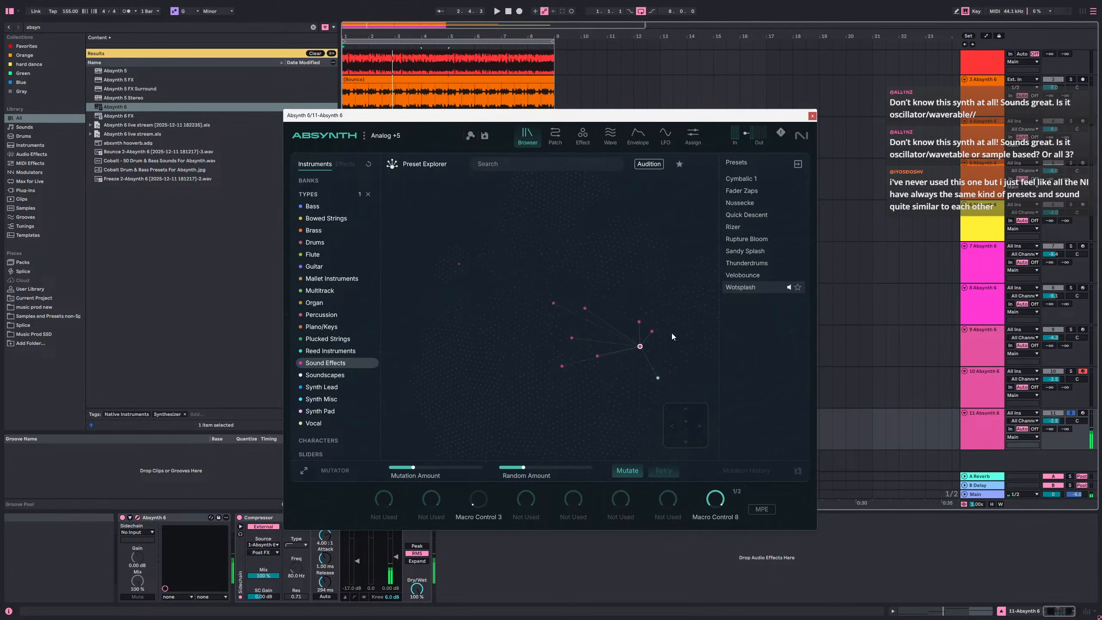
left_click(642, 327)
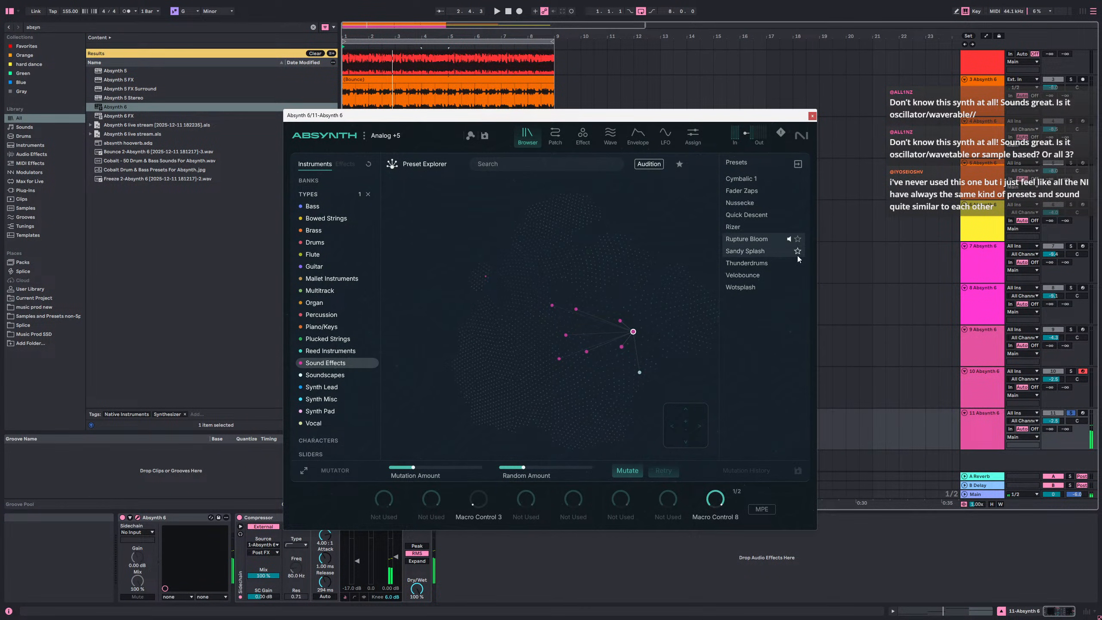
left_click(812, 115)
- Open track 11's clip for note editing, play it and deactivate every note after the opening D3
left_click(422, 413)
left_click(390, 422)
double_click(390, 416)
key("space")
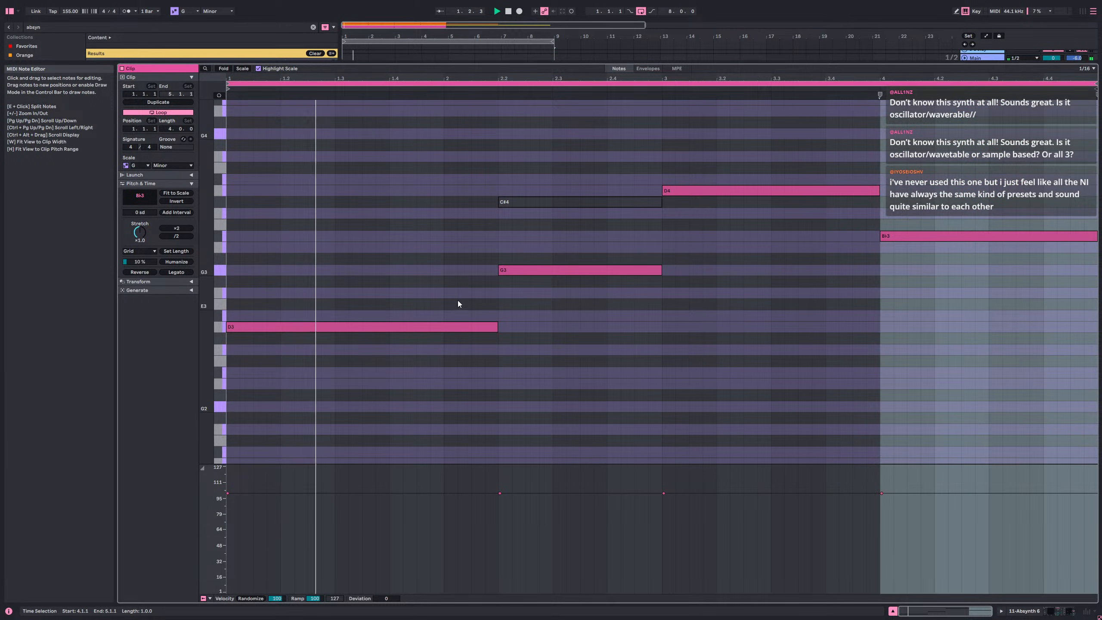
left_click_drag(581, 143, 1072, 328)
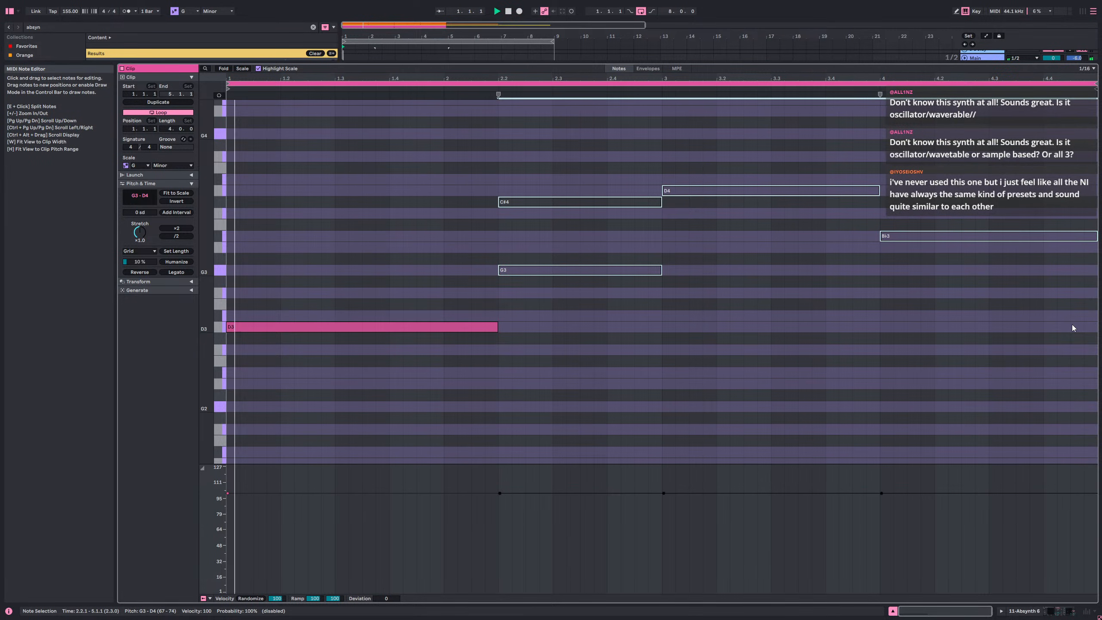
- Transpose the opening D3 note up to G4, lower it two octaves and listen to the result
left_click(384, 326)
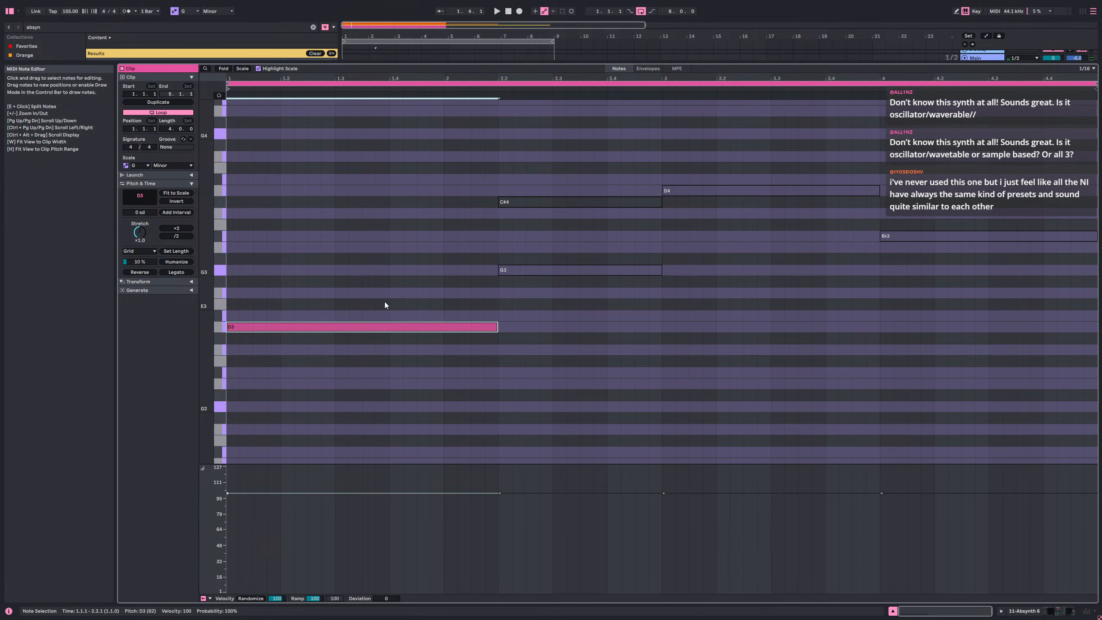
key("Up")
key("Up")
key("Up")
key("Up")
key("Up")
key("space")
key("shift+Up")
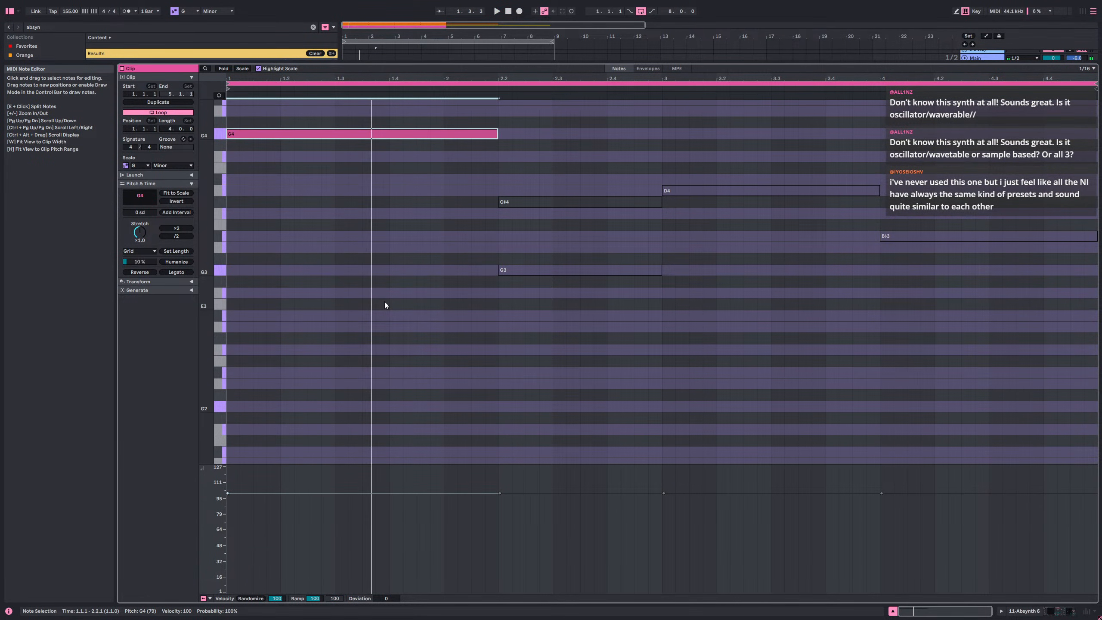
key("shift+Down")
key("shift+Down")
key("space")
key("space")
- Return to the arrangement and play tracks 6 to 10 soloed together with track 11
key("shift+Tab")
key("space")
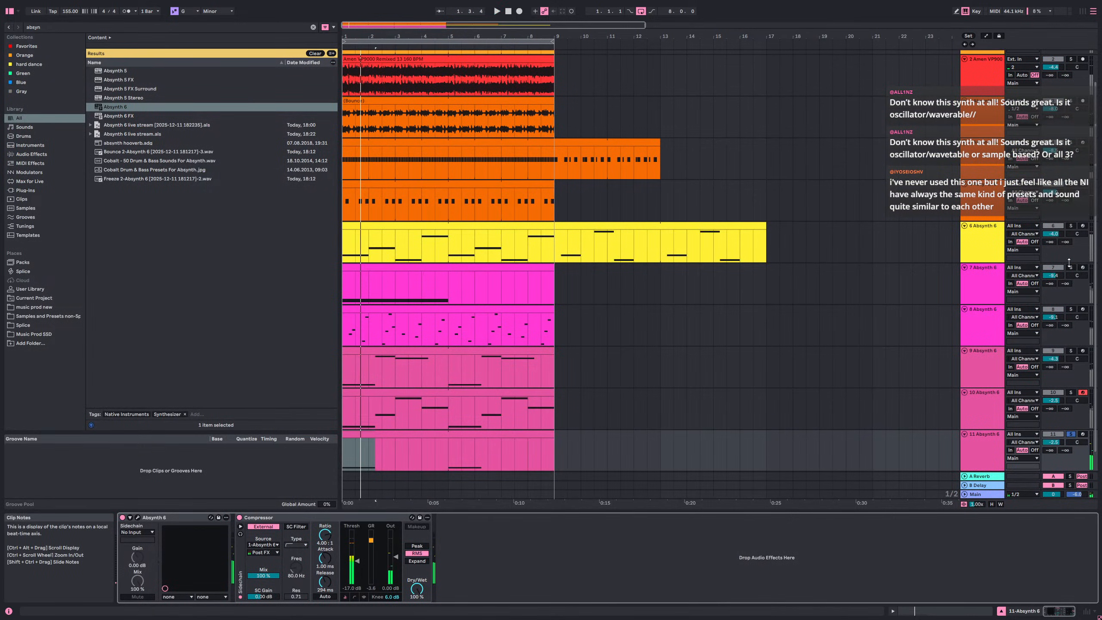
left_click(1071, 226)
key("space")
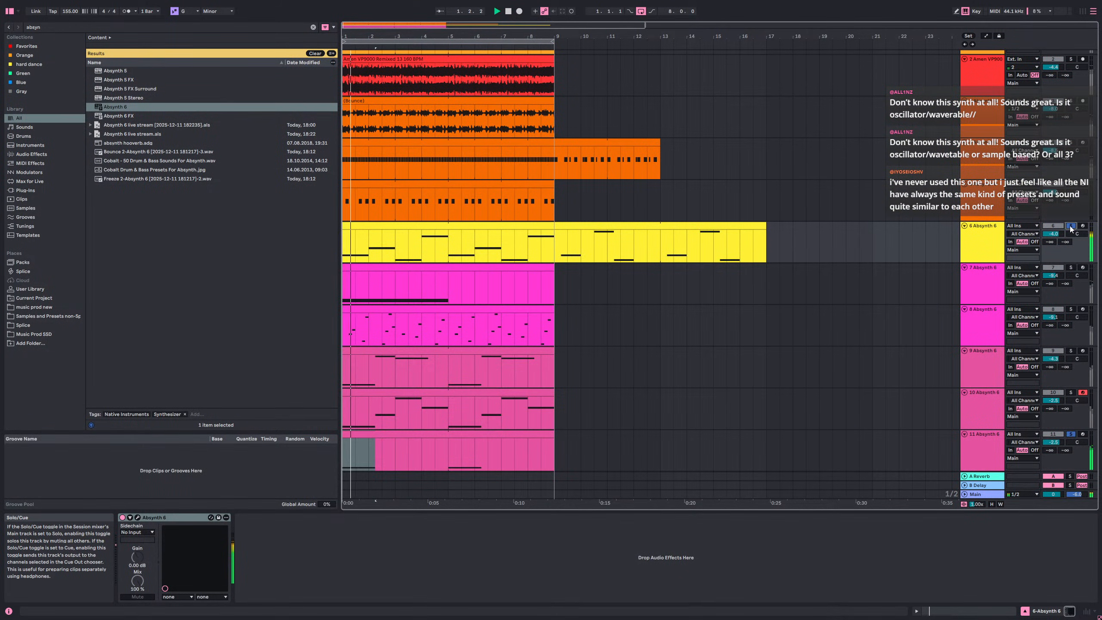
left_click(527, 430)
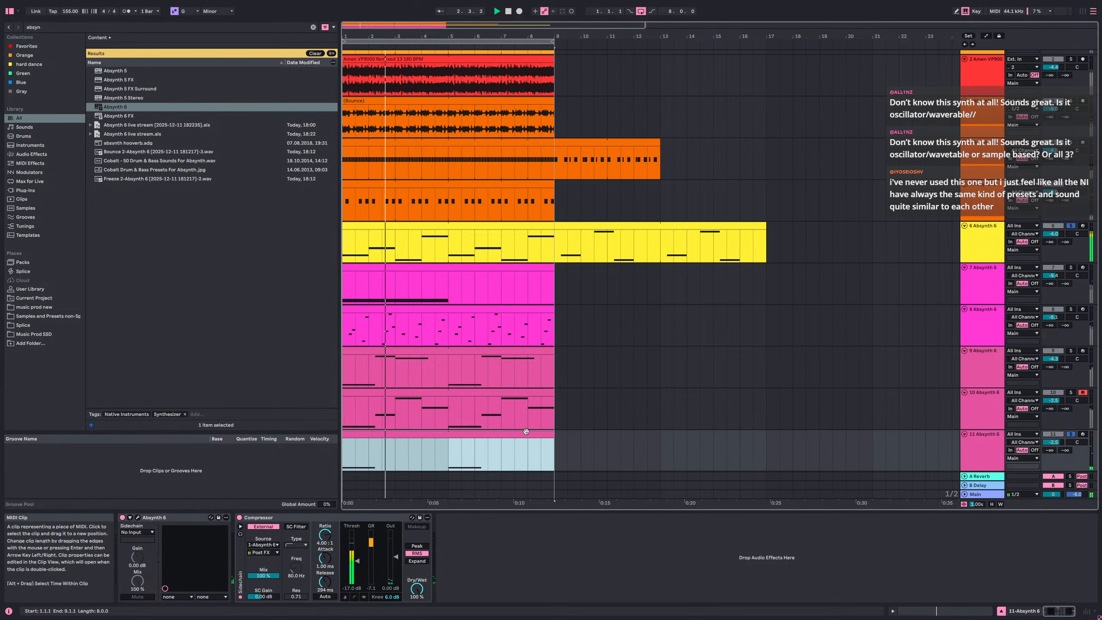
left_click(1072, 392)
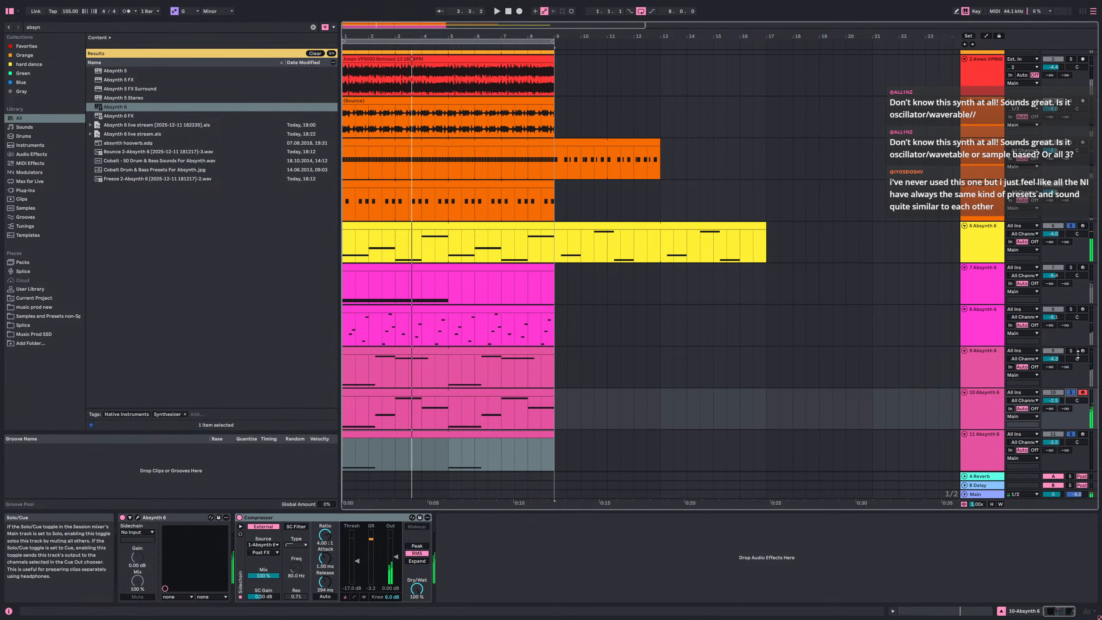
left_click(1072, 351)
left_click(1070, 309)
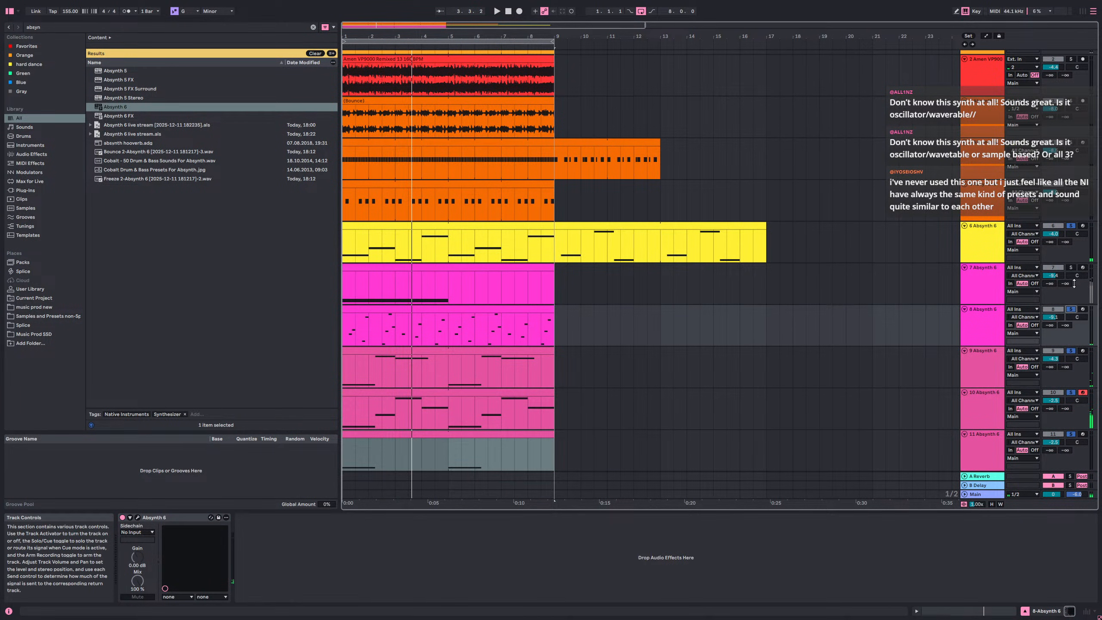
left_click(1071, 267)
key("space")
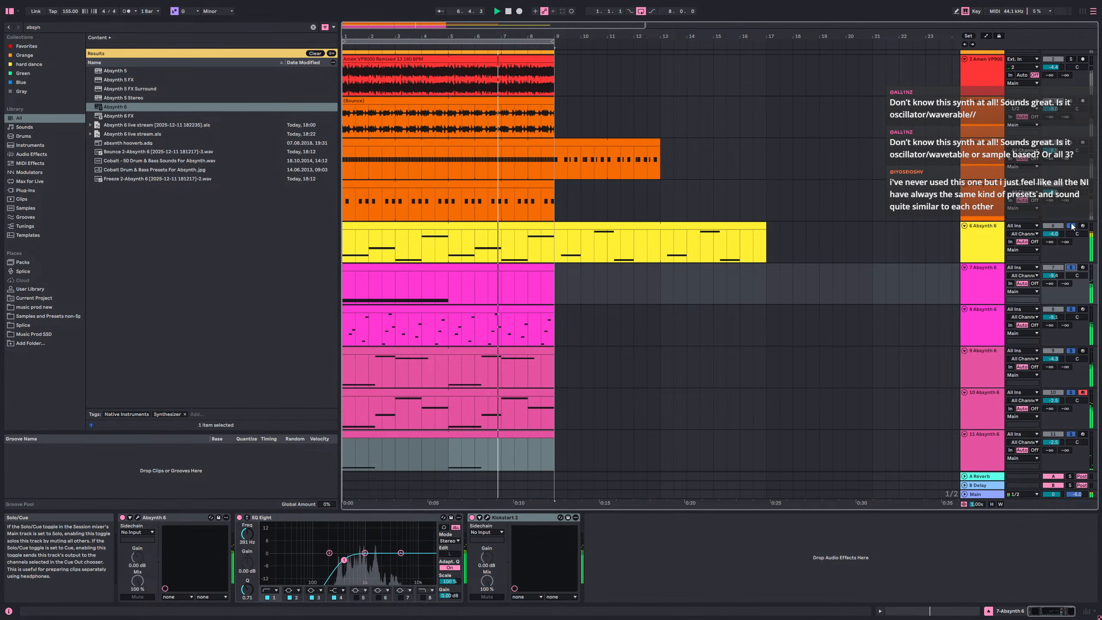
- Copy the sidechain Compressor from the Amen break on track 2 to track 6
left_click(980, 246)
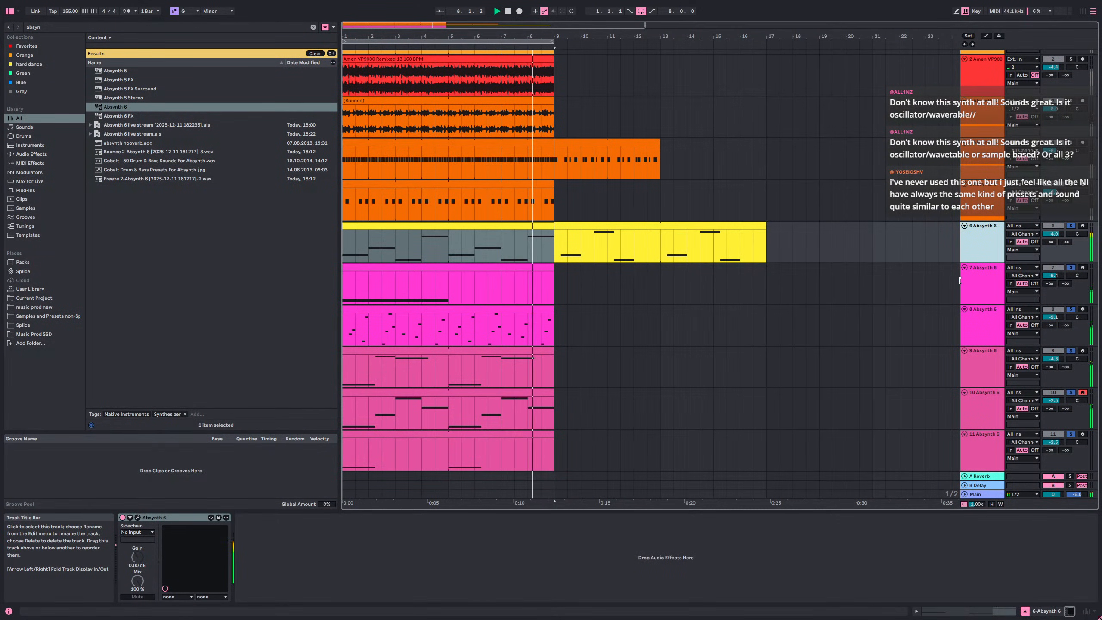
scroll(971, 175, "up", 2)
left_click(976, 115)
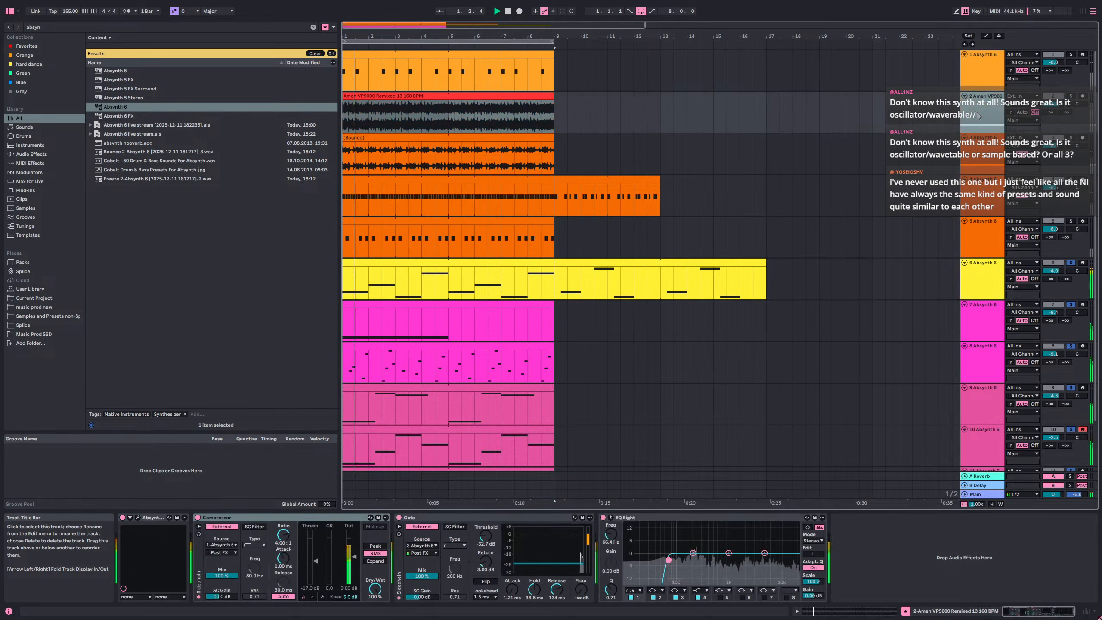
left_click(335, 519)
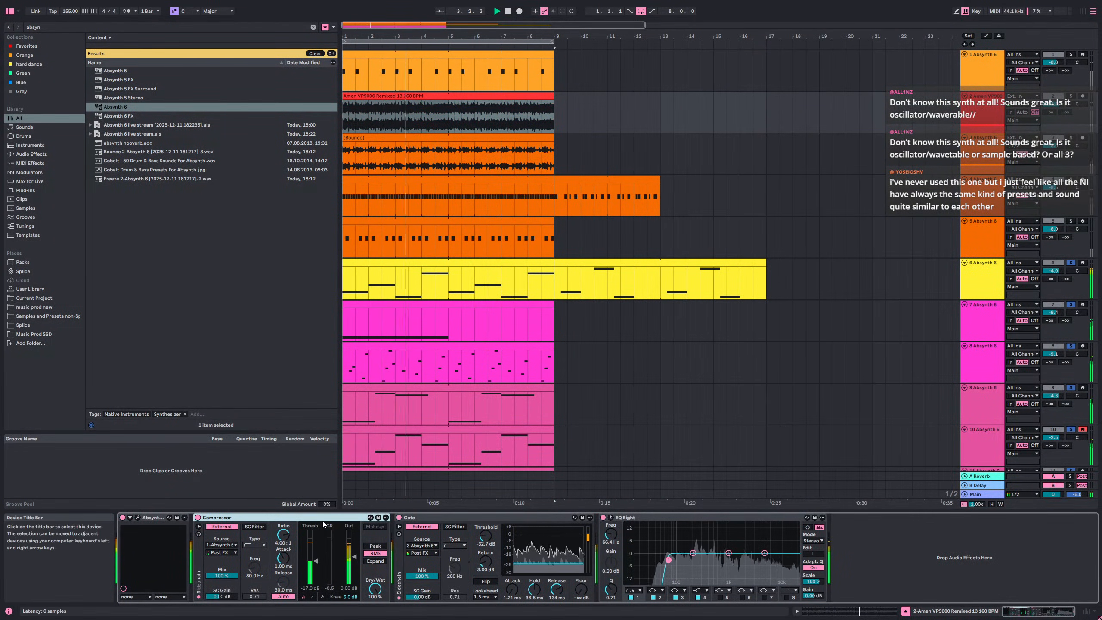
left_click(446, 297)
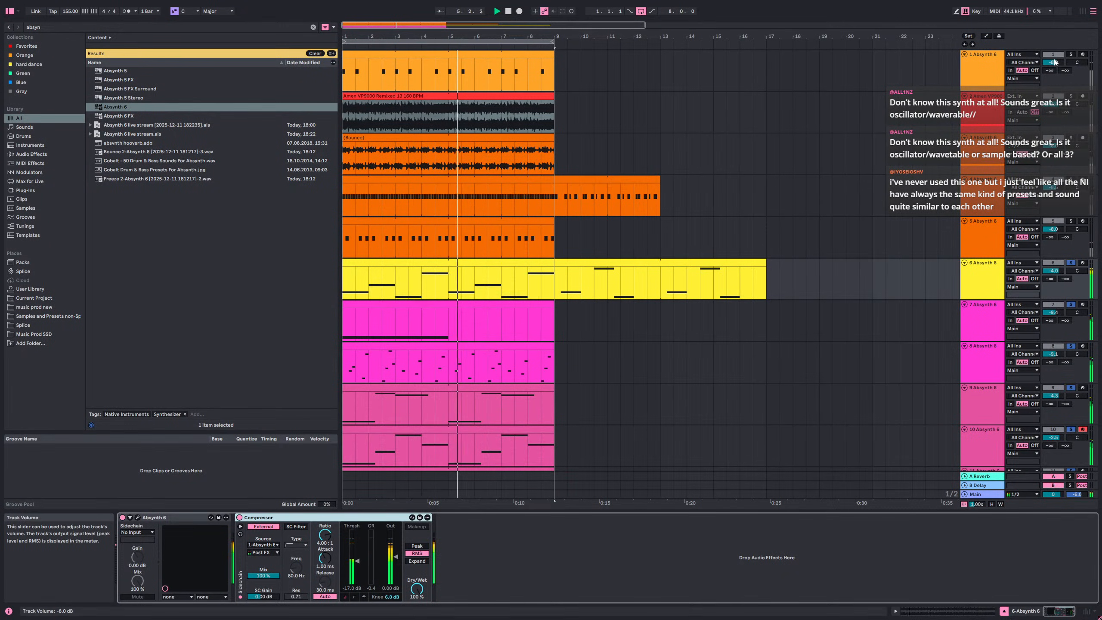
- Solo track 1 and raise its volume to -2.0 dB, clear all solos and lower the volume during full playback
left_click(1071, 53)
left_click_drag(1053, 65, 1052, 57)
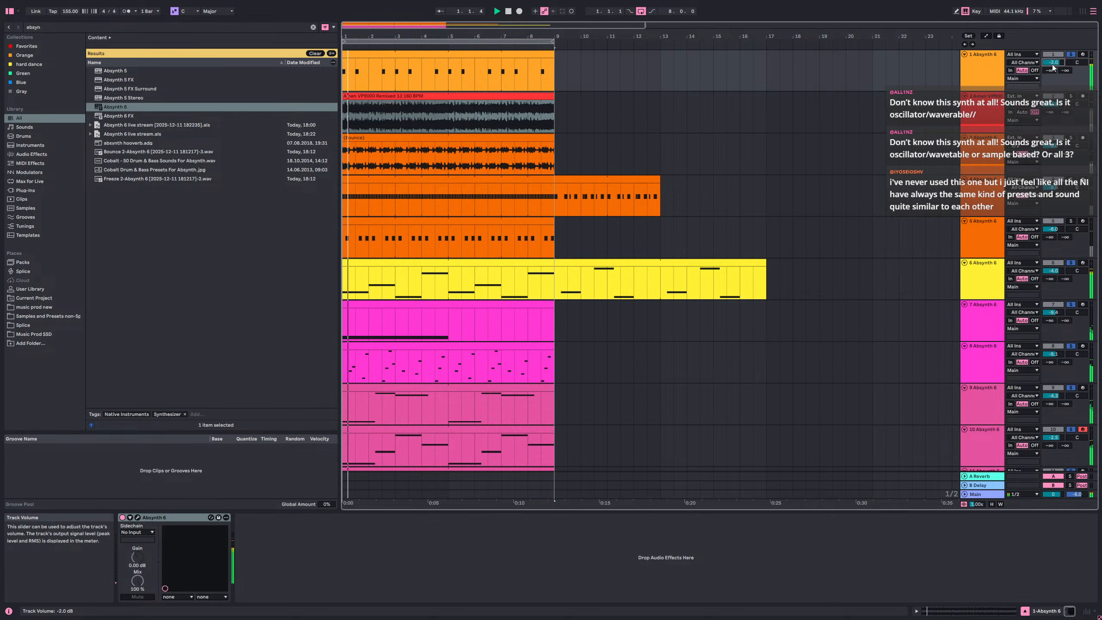
key("space")
left_click(1071, 55)
key("space")
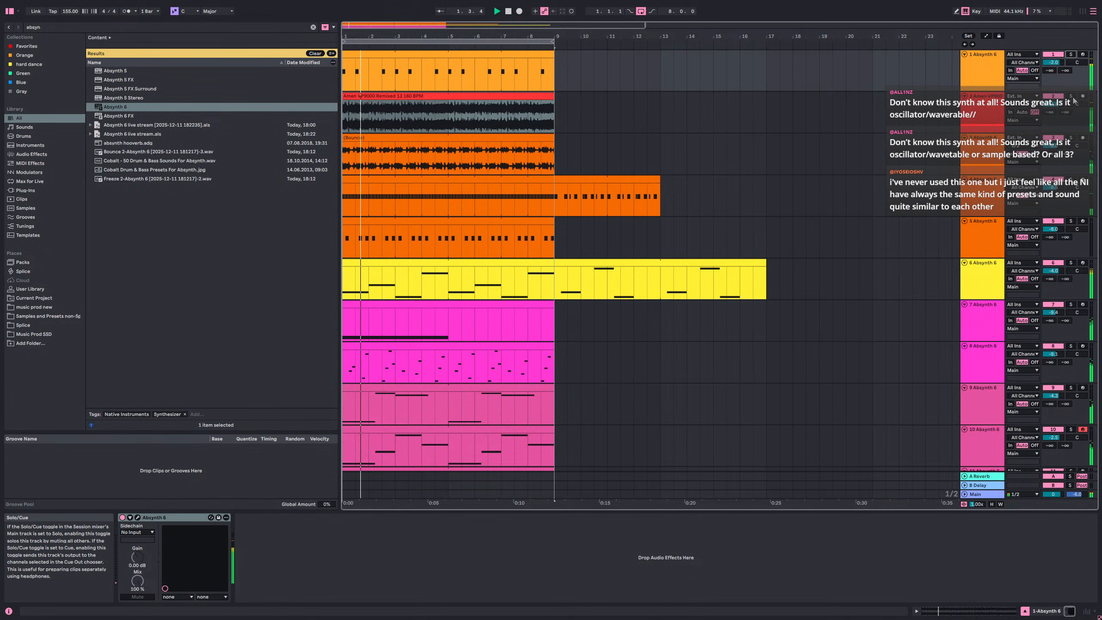
left_click_drag(1055, 62, 1062, 82)
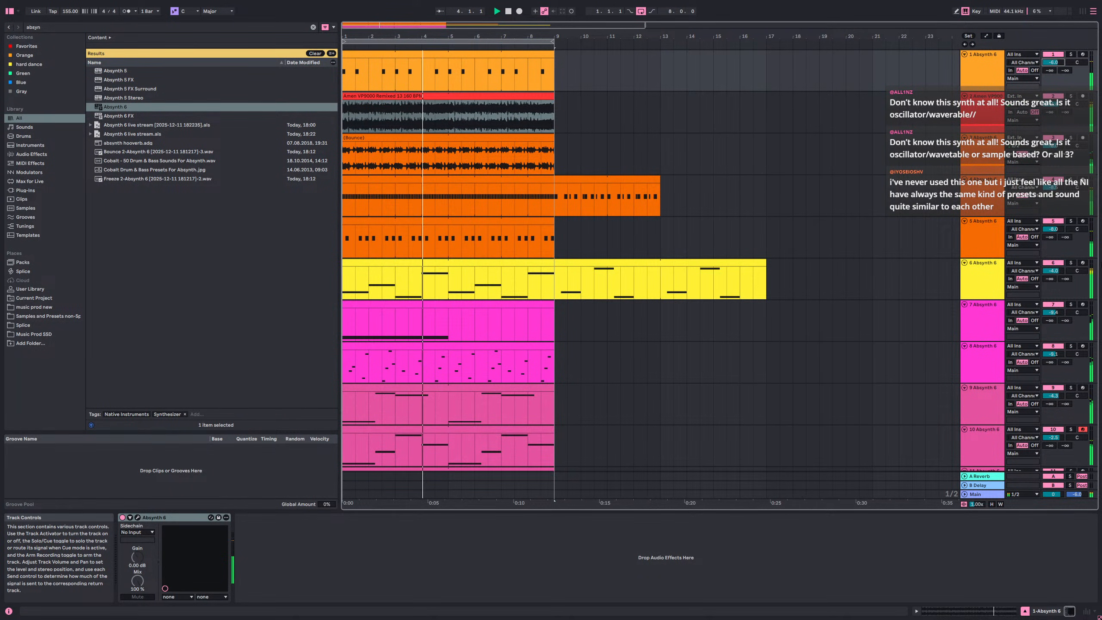
- Fit all tracks to the arrangement height and briefly solo track 5 to check its pattern
left_click(992, 505)
left_click(409, 189)
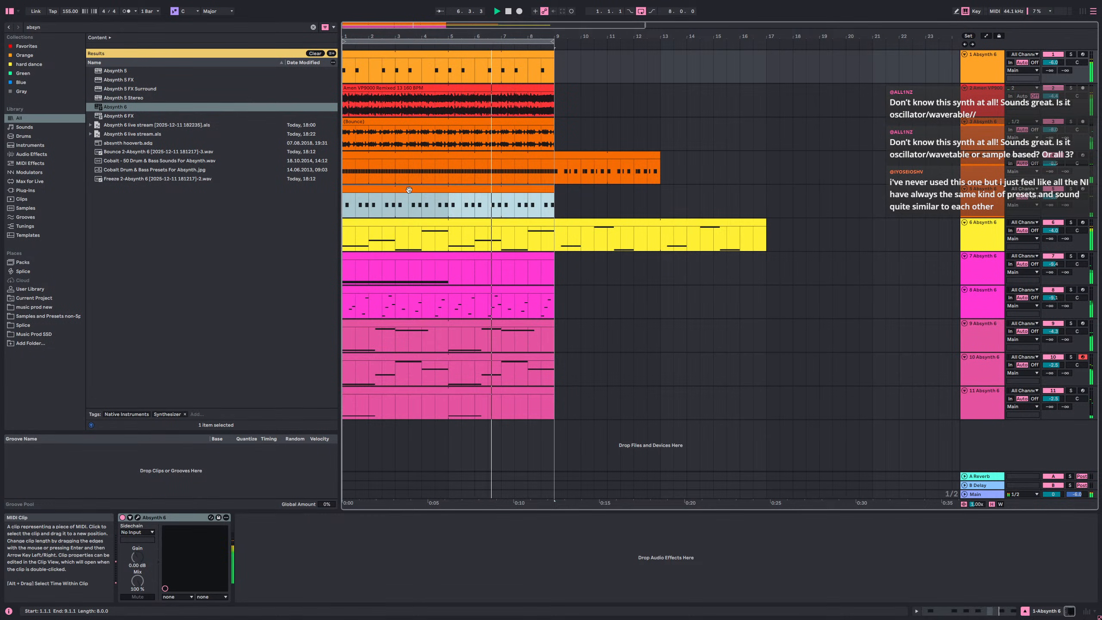
left_click(1070, 190)
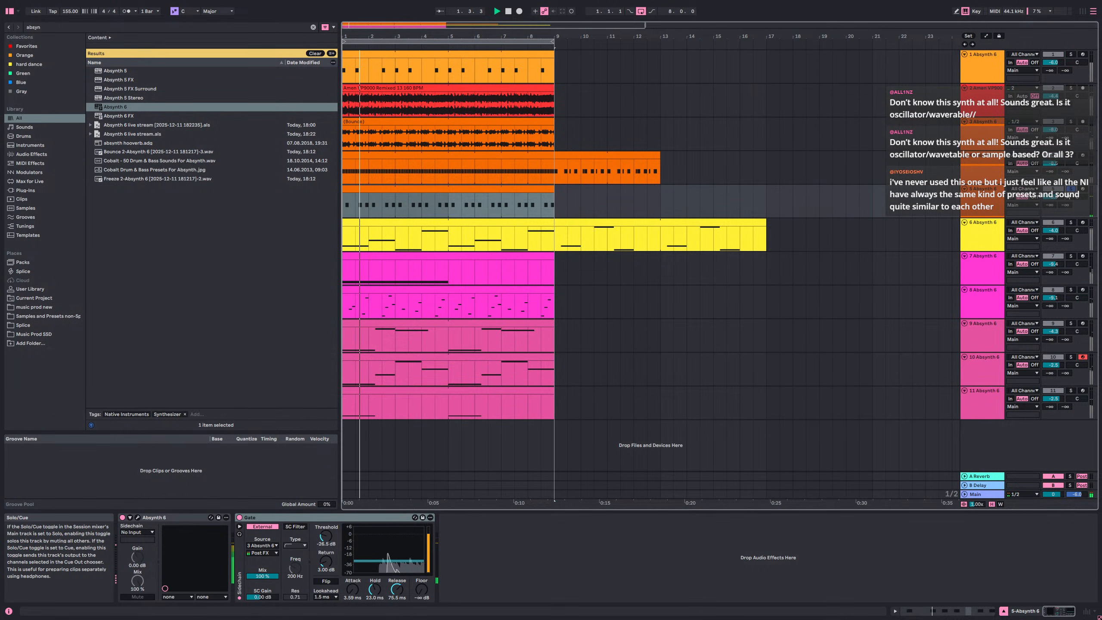
left_click(1070, 190)
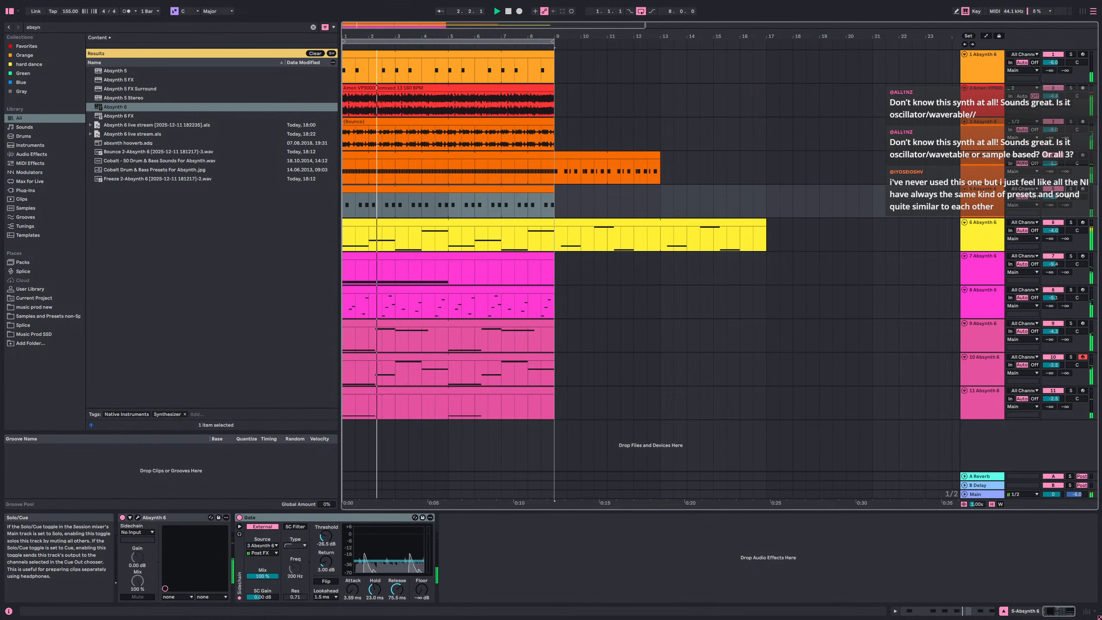
- Set the note grid of track 5's clip to 1/16 and split the C3 note at 1.3.3 into two sixteenths
double_click(420, 193)
left_click(404, 404)
left_click(528, 404)
right_click(532, 405)
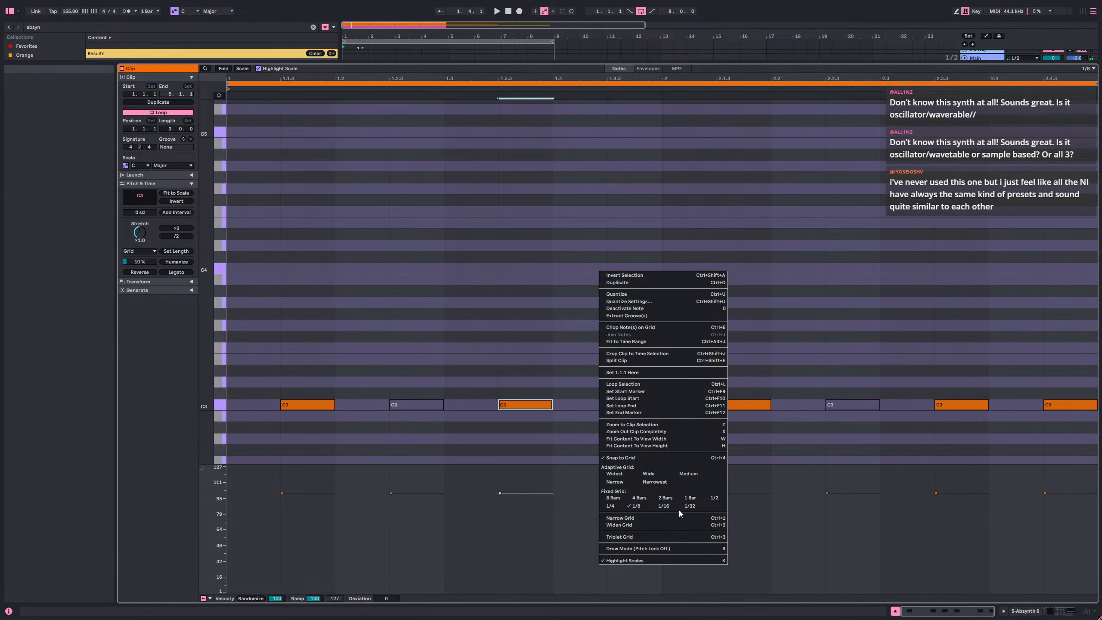
left_click(664, 506)
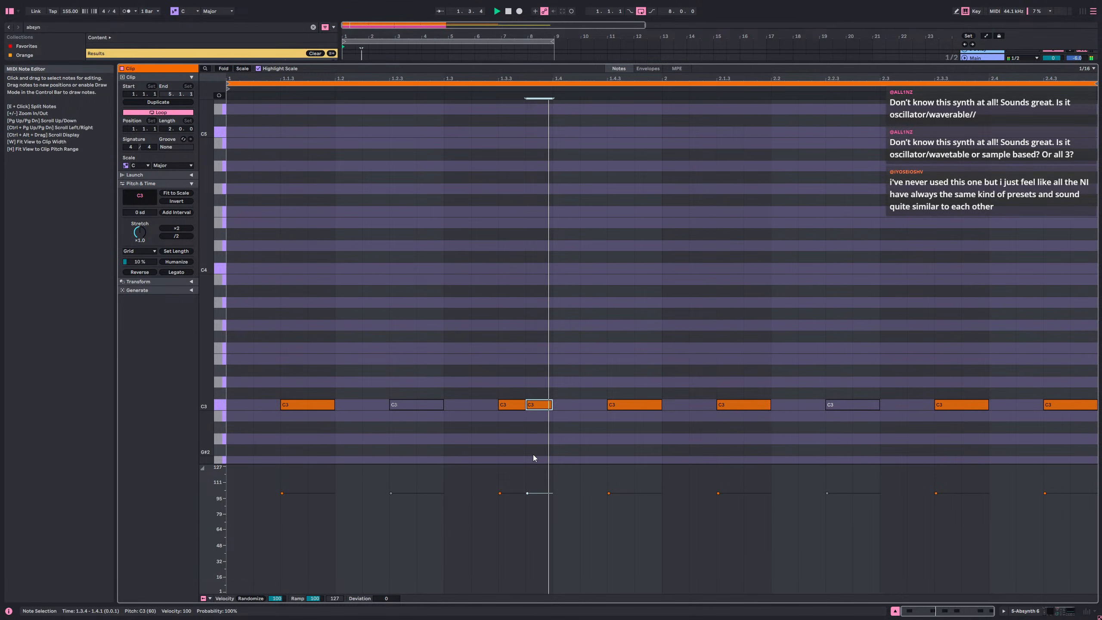
- Copy the pair of sixteenth C3 notes to position 2.4.3 and return to the arrangement
left_click_drag(598, 431, 516, 402)
left_click_drag(512, 404, 1055, 405)
key("shift+Tab")
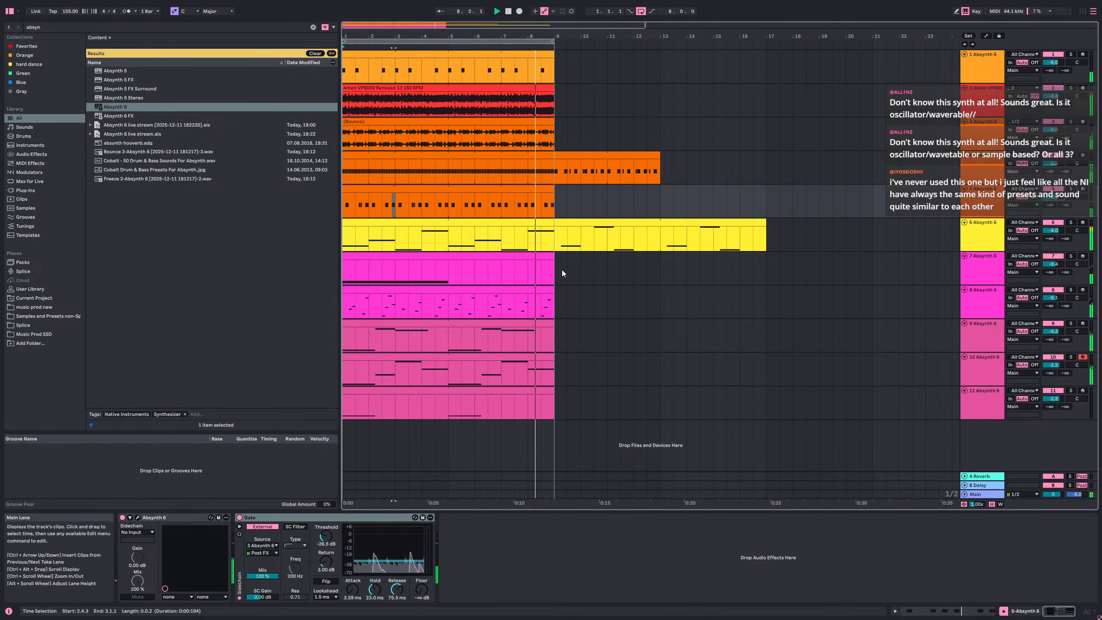
- Delete track 6's second clip, spanning bars 9 to 17
left_click(523, 260)
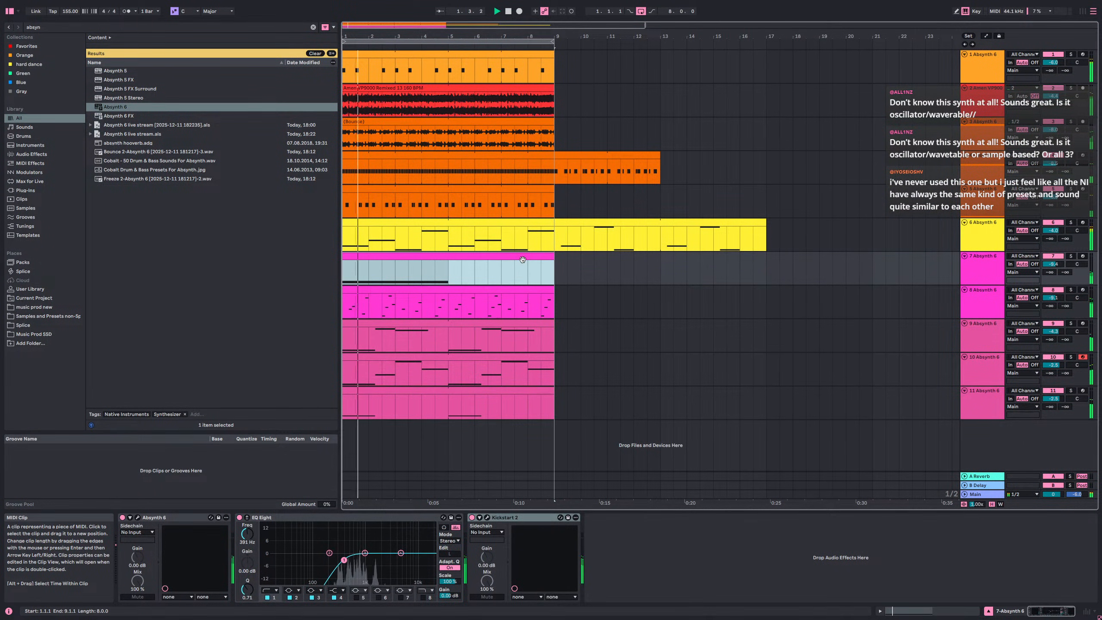
left_click(524, 227)
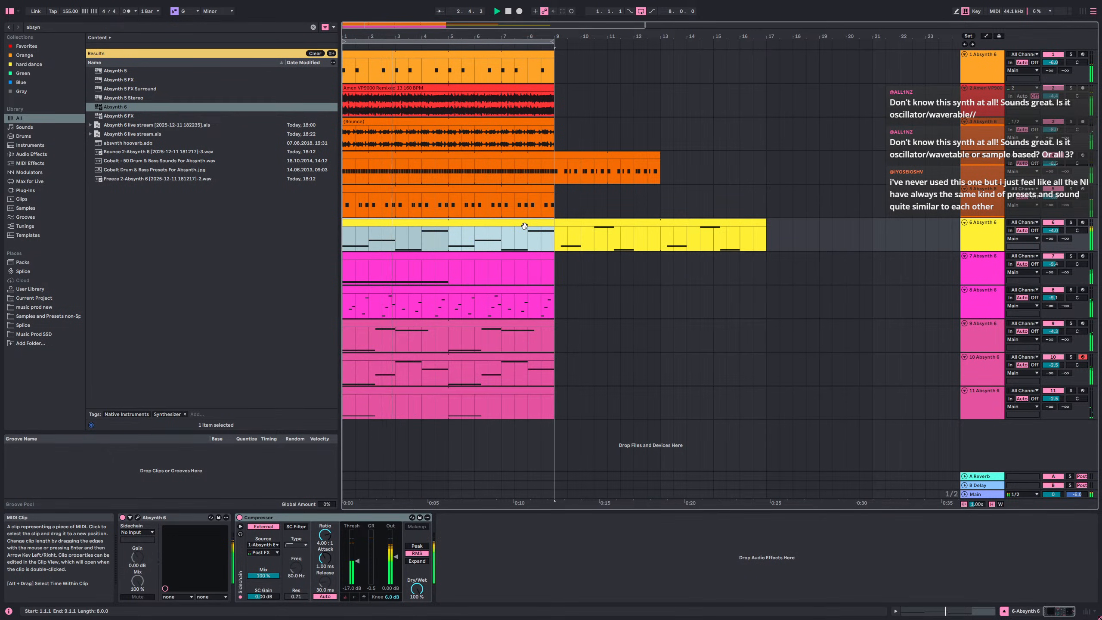
left_click(642, 223)
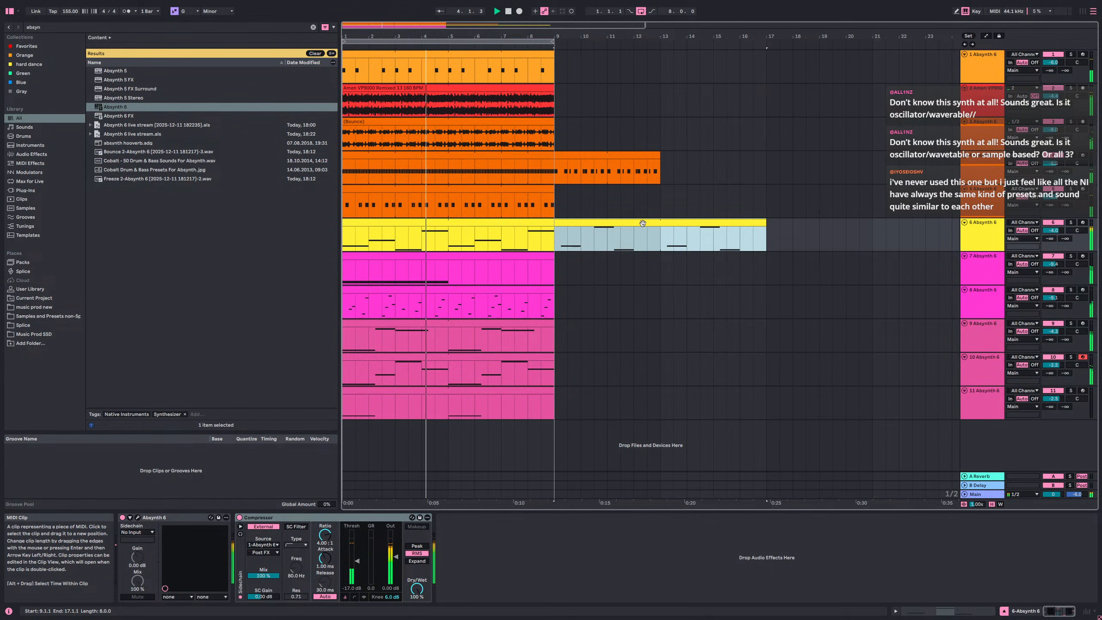
key("Delete")
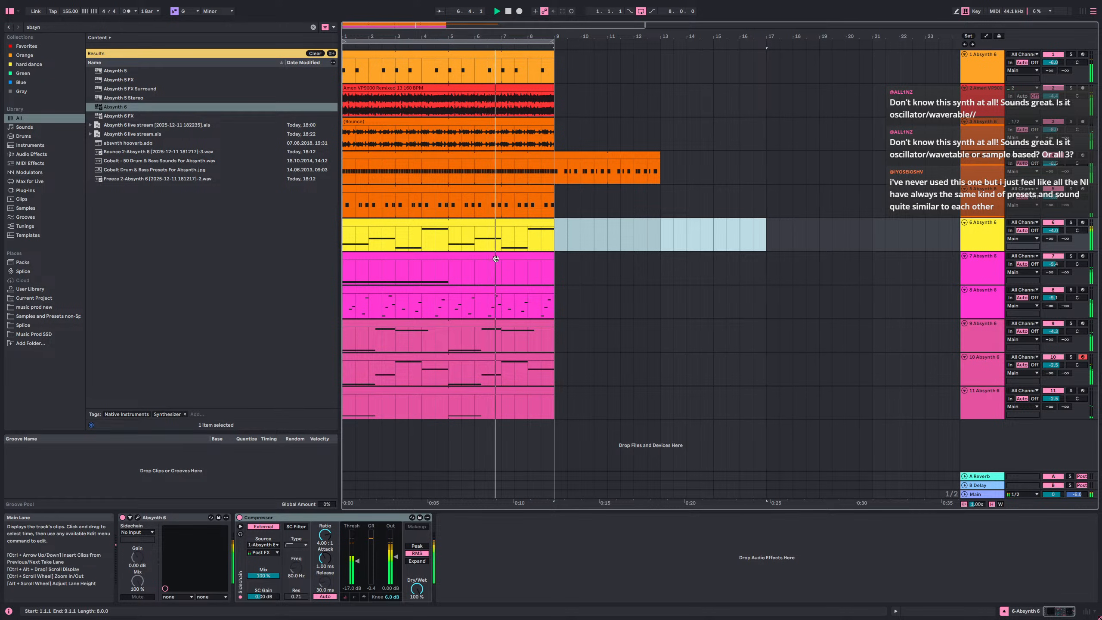
- Move the G2 note in track 6's clip to start at 1.1.1 and return to the arrangement
left_click(479, 225)
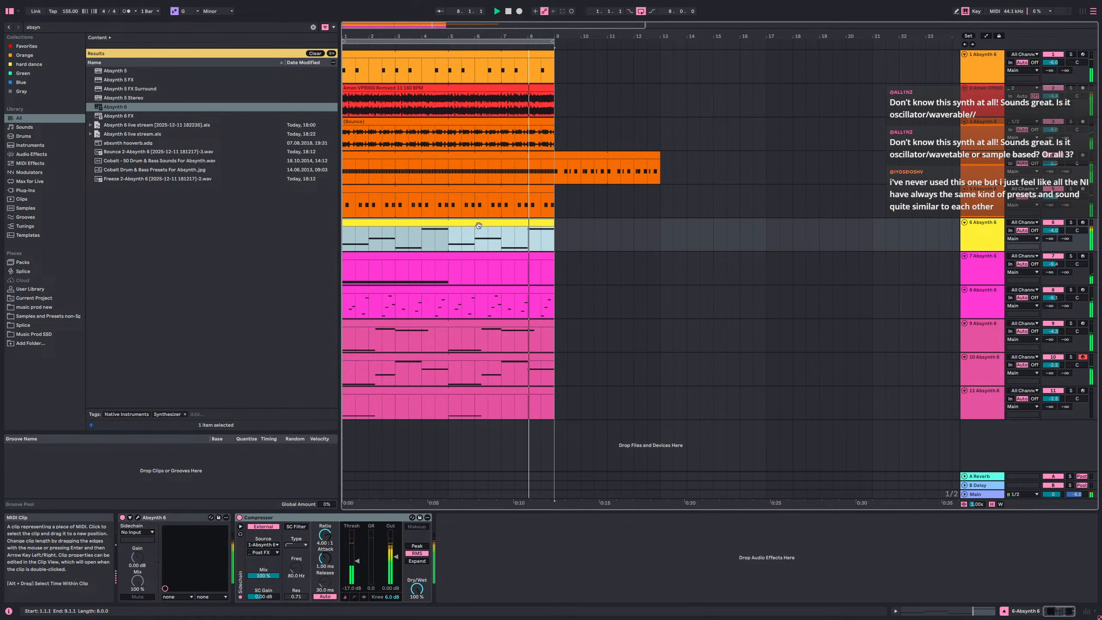
double_click(478, 225)
left_click(409, 363)
left_click_drag(410, 363, 392, 365)
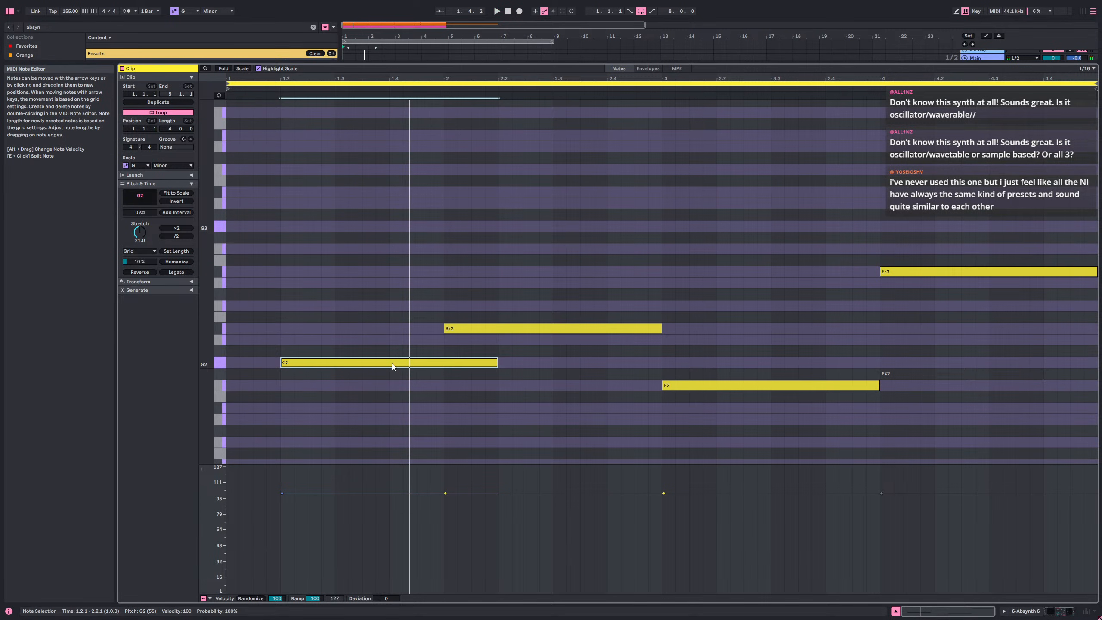
key("space")
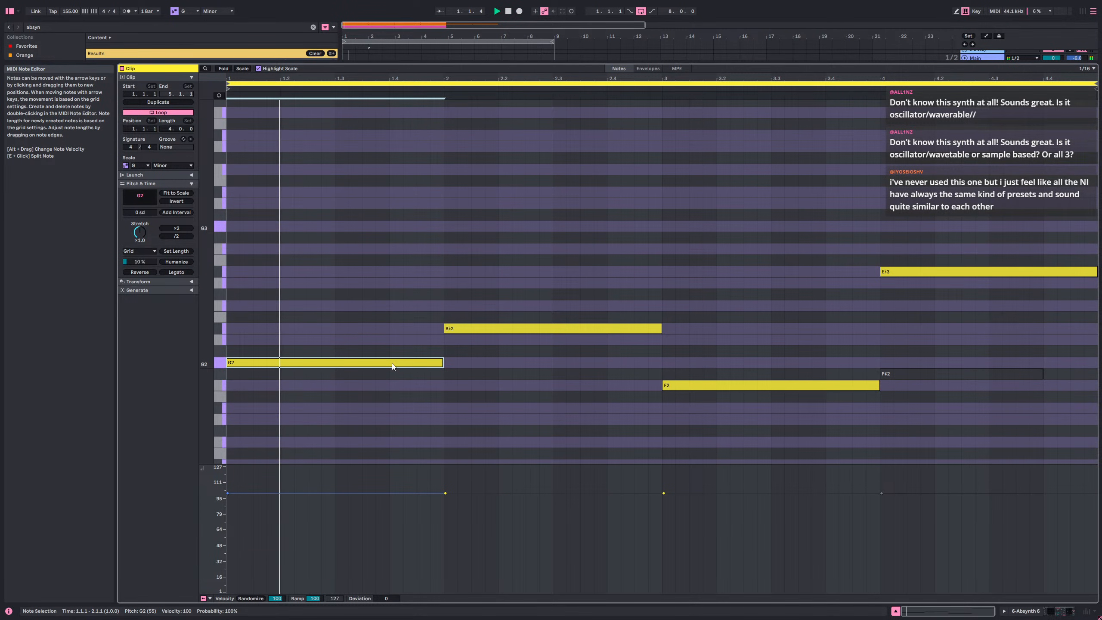
key("shift+Tab")
- Try track 6's Compressor in solo with auto release off, threshold at -34.0 dB and release at 174 ms
key("space")
left_click(1070, 222)
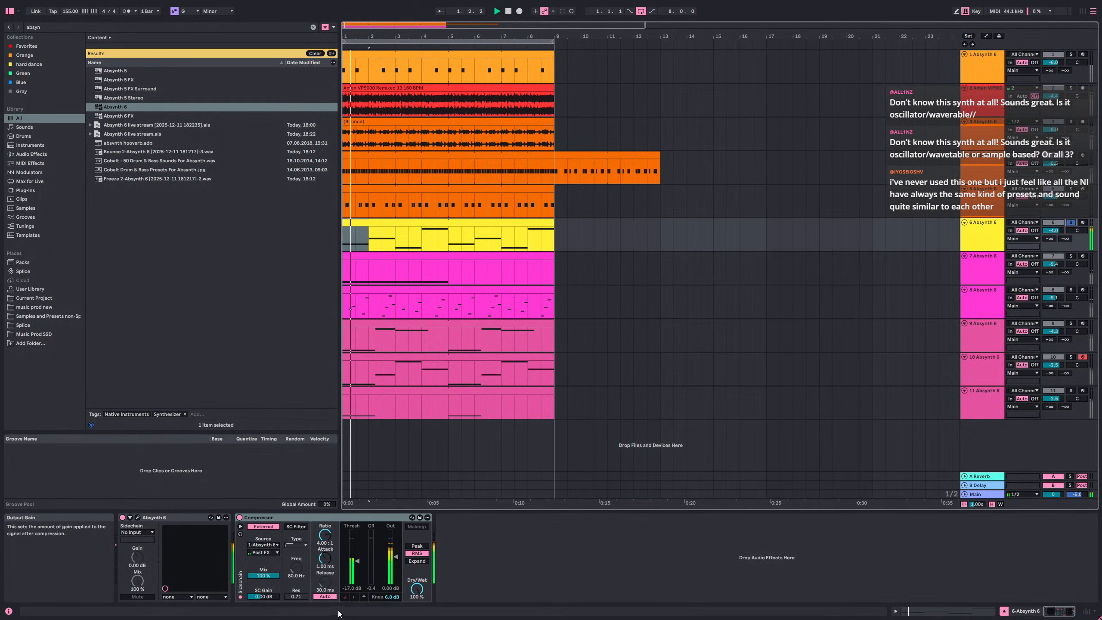
left_click(333, 597)
key("space")
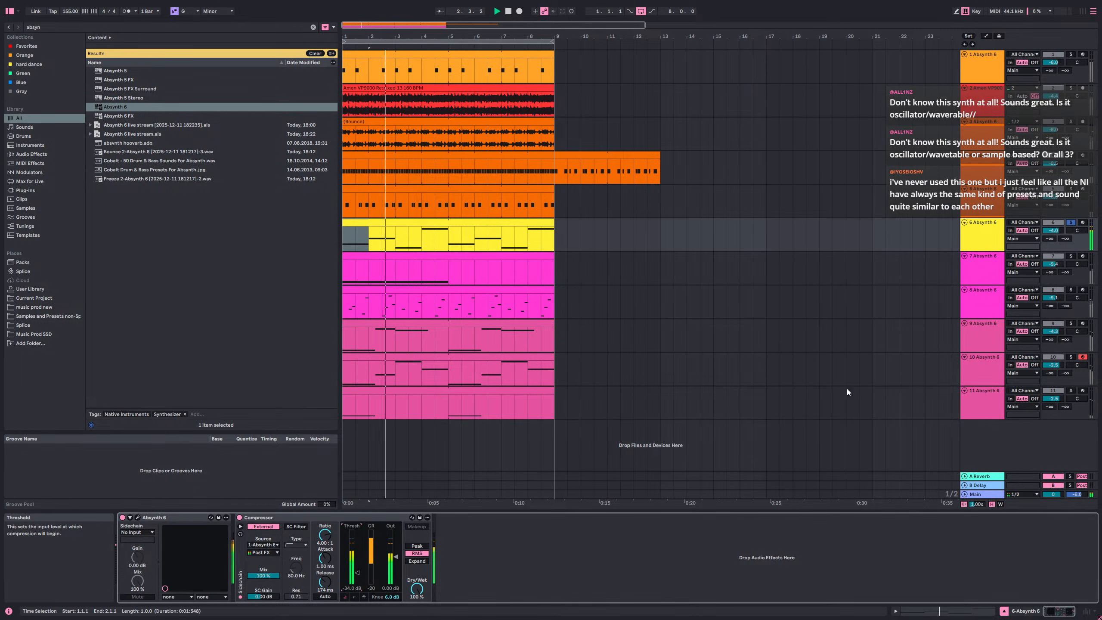
left_click(1072, 221)
key("space")
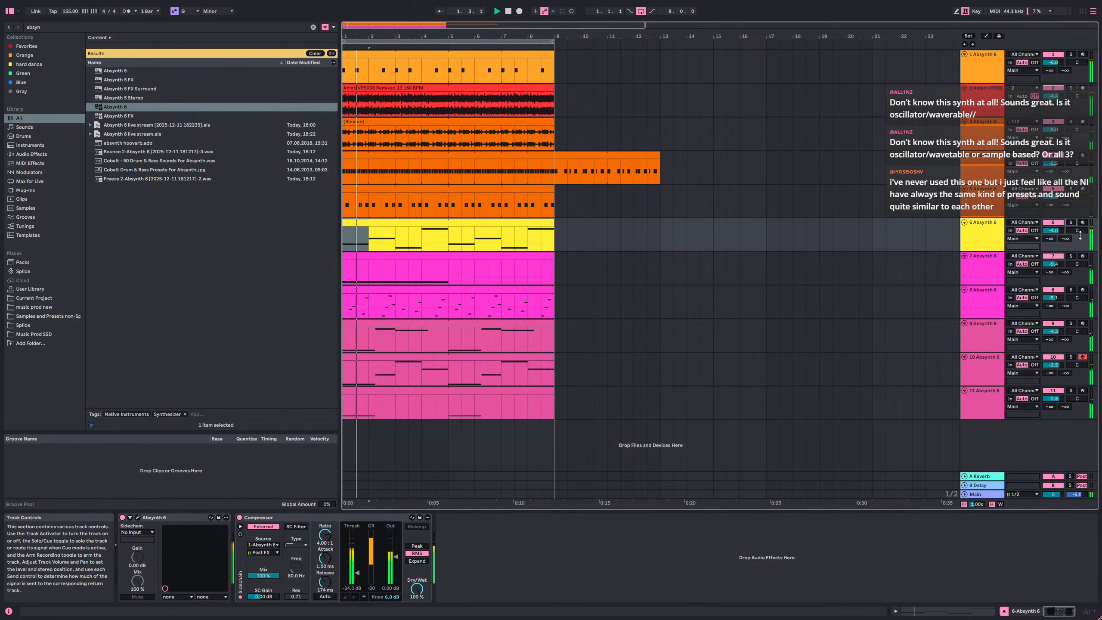
- Set track 6's Compressor to a 58.2 ms release and a -17.7 dB threshold with auto release on
mouse_move(325, 582)
left_mouse_down()
mouse_move(324, 595)
mouse_move(358, 565)
left_mouse_up()
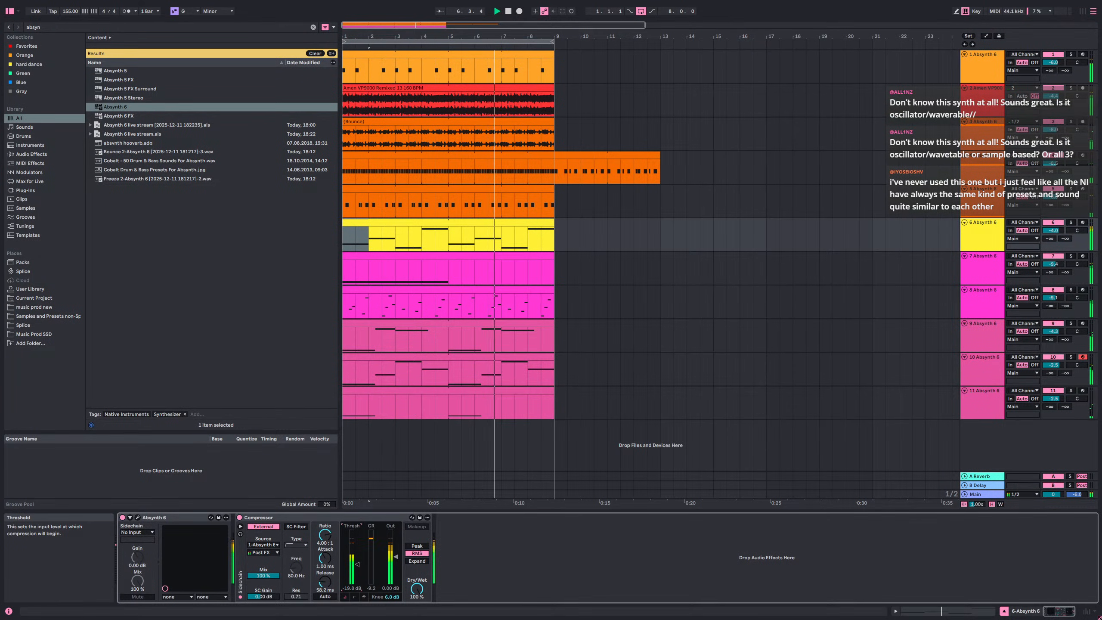
left_click_drag(357, 564, 357, 563)
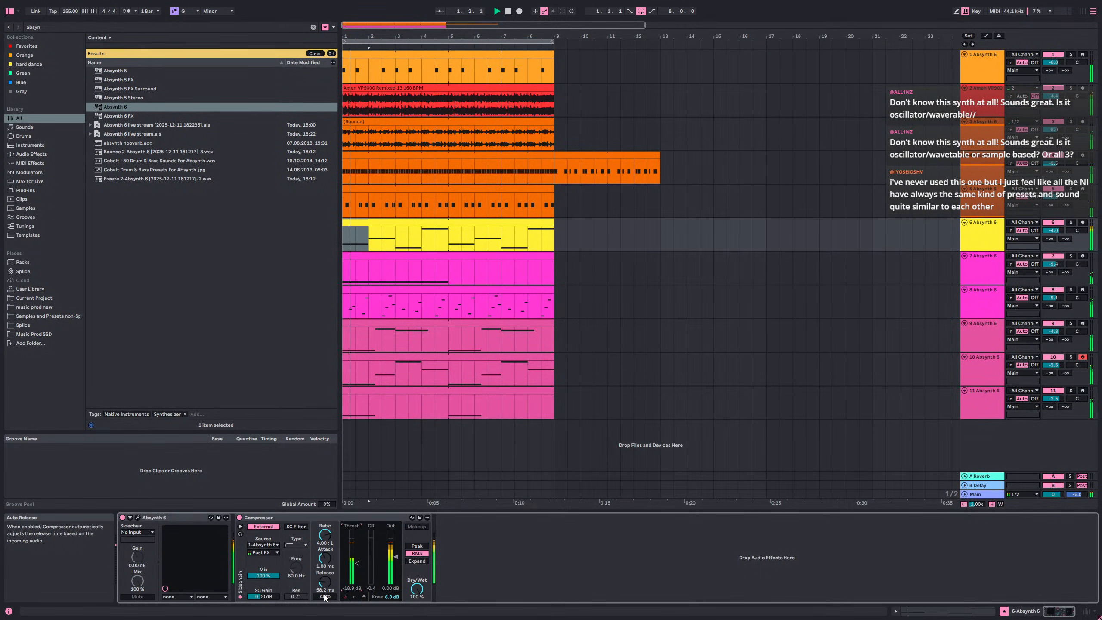
left_click_drag(357, 563, 357, 561)
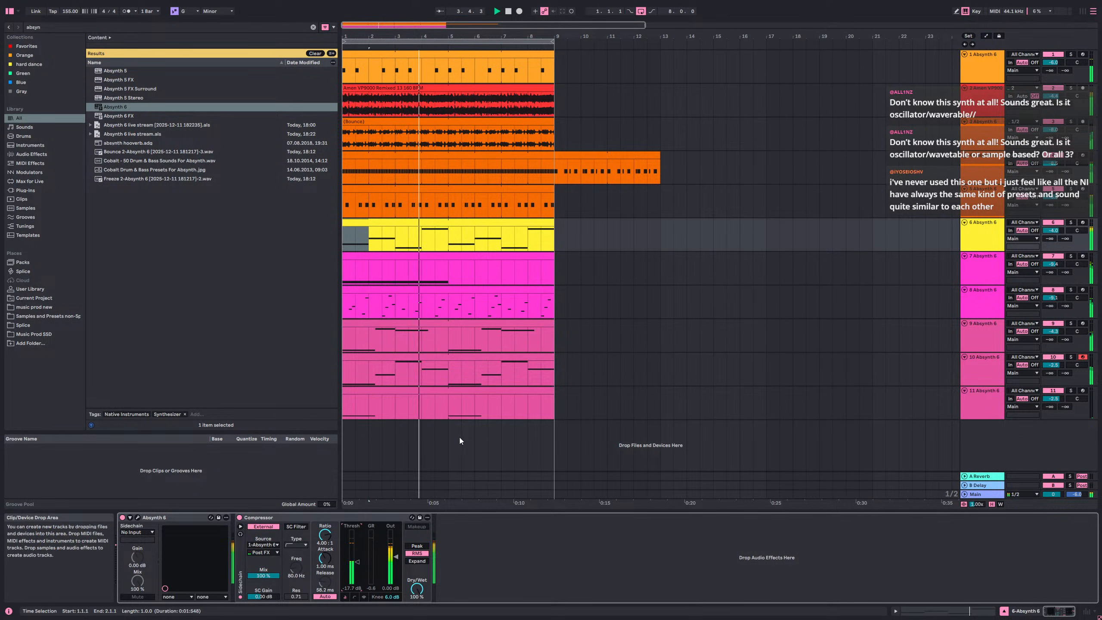
- Arm track 11 and briefly solo it to check its sound
left_click(461, 389)
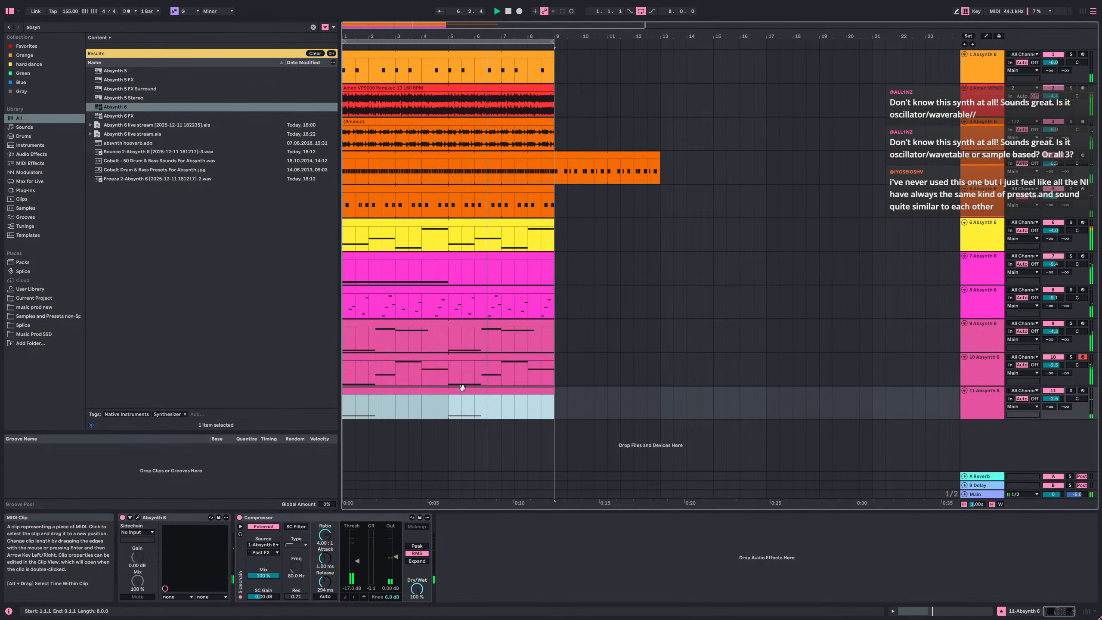
key("space")
key("space")
key("space")
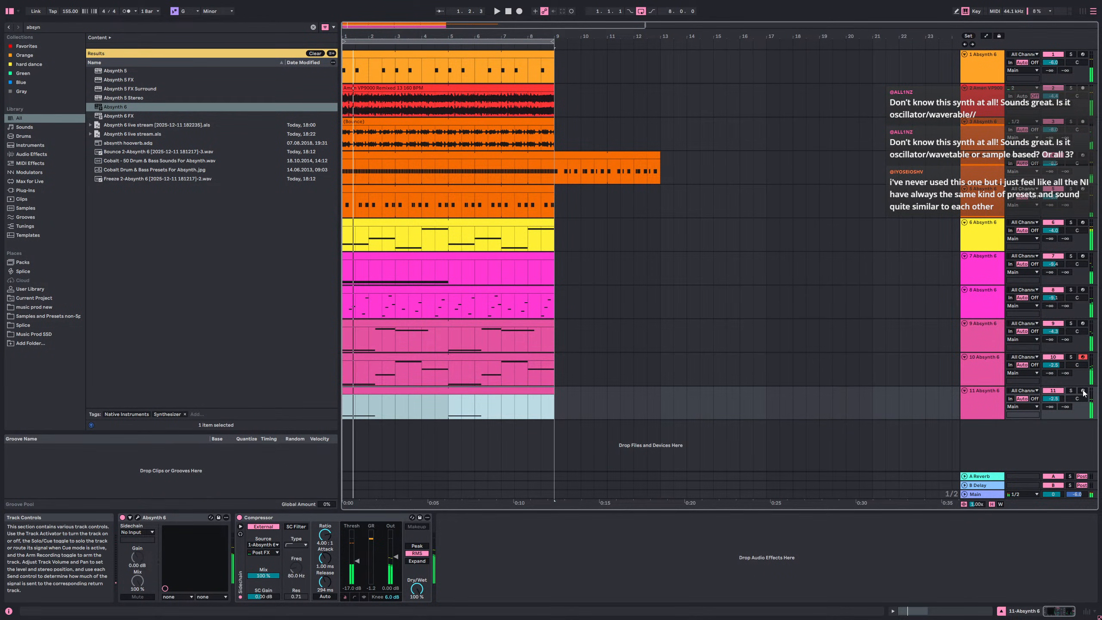
left_click(1084, 391)
key("space")
left_click(1066, 392)
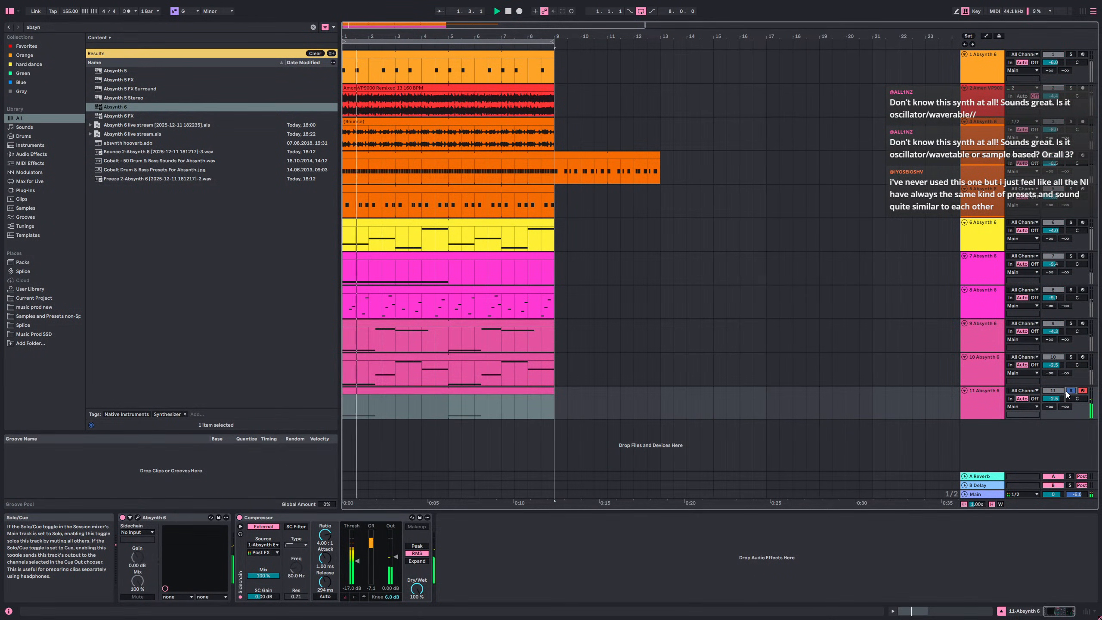
left_click(987, 402)
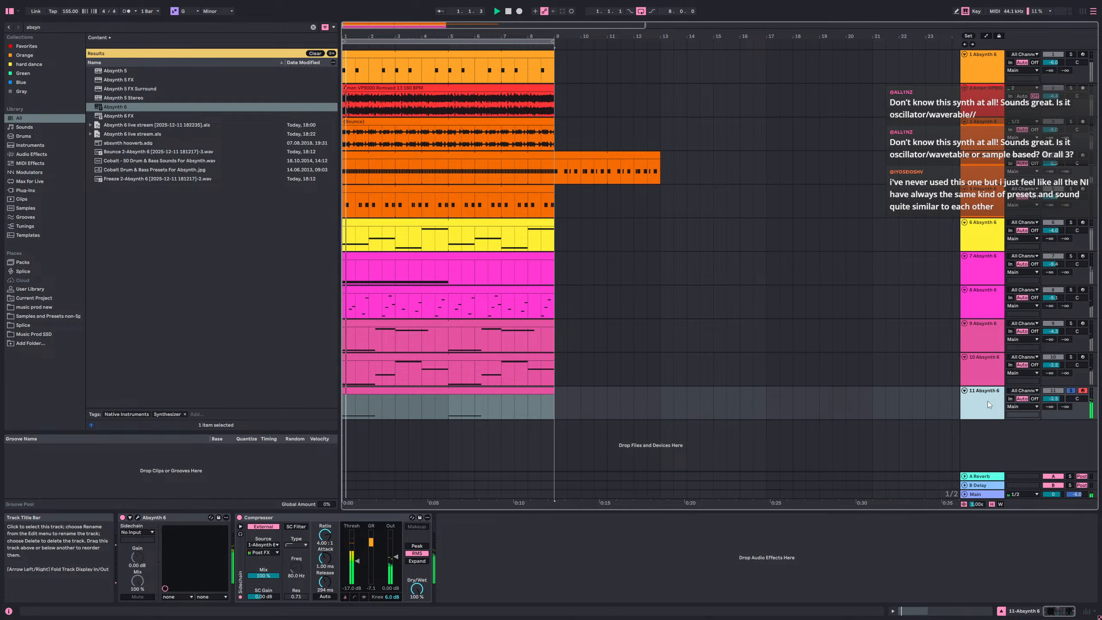
left_click(1070, 390)
- Recolour track 11 muted purple and duplicate it together with its clip
right_click(985, 413)
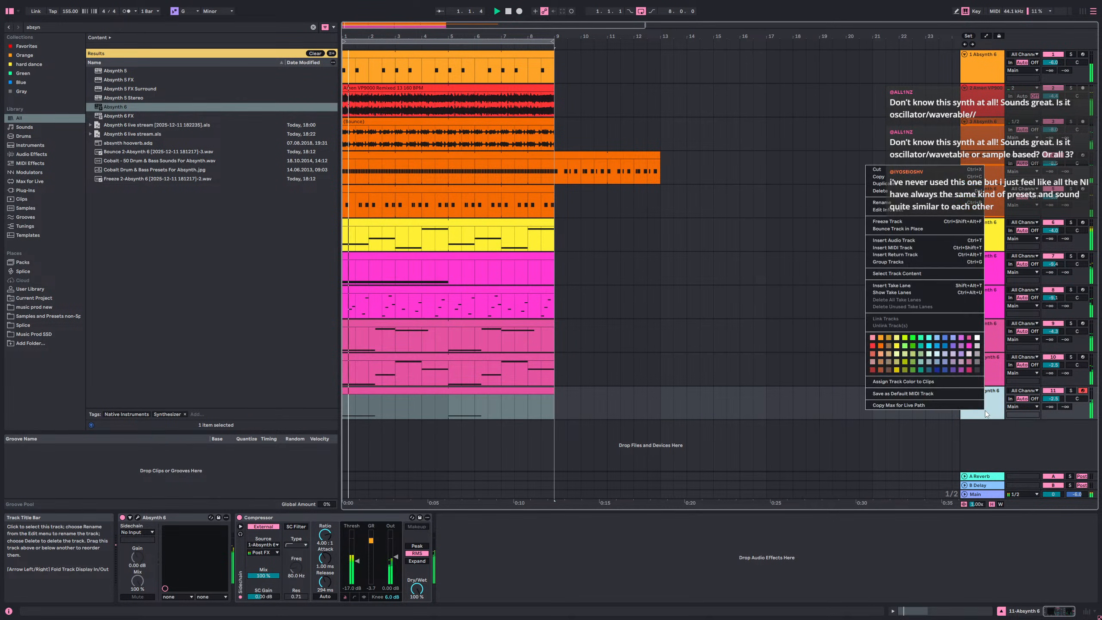
left_click(957, 363)
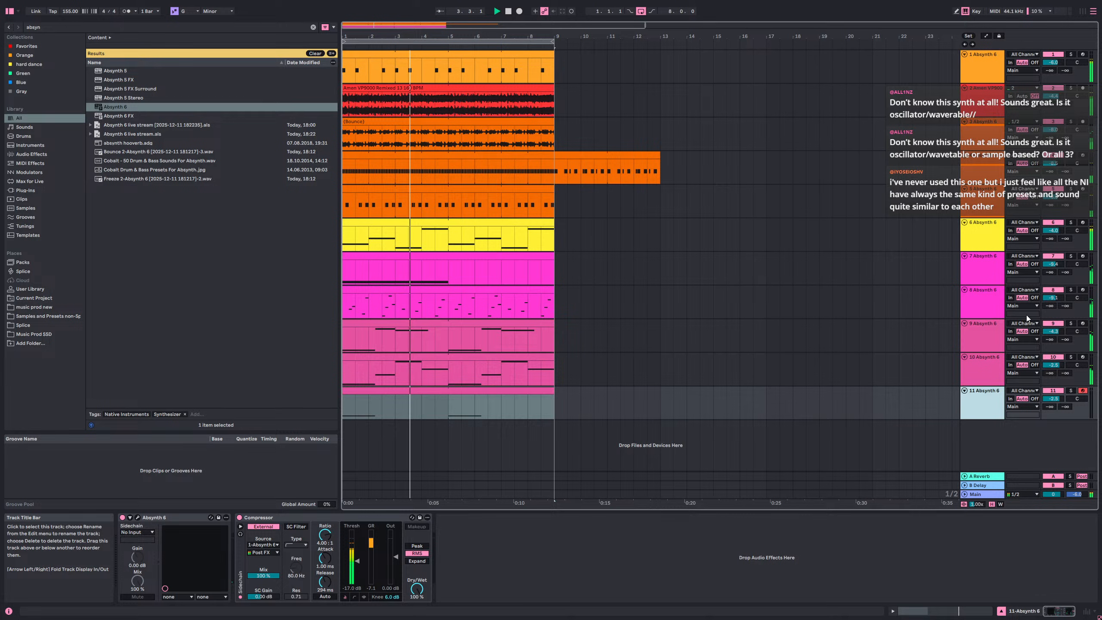
key("ctrl+d")
- Solo track 12 and filter its Absynth 6 preset browser to Peaceful soundscapes
left_click(1072, 425)
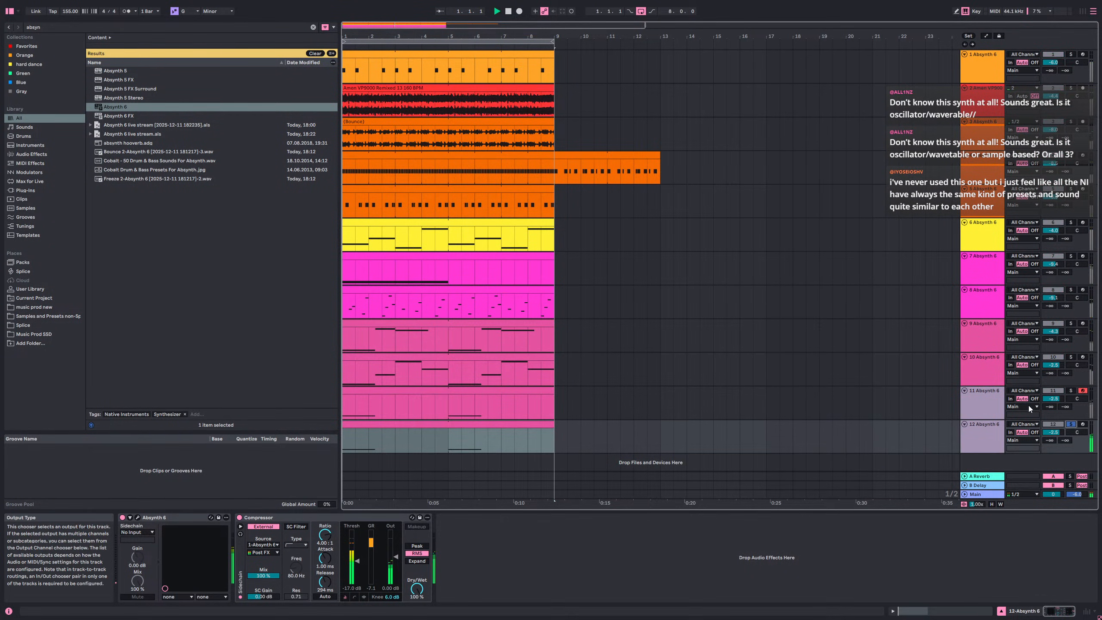
left_click(138, 518)
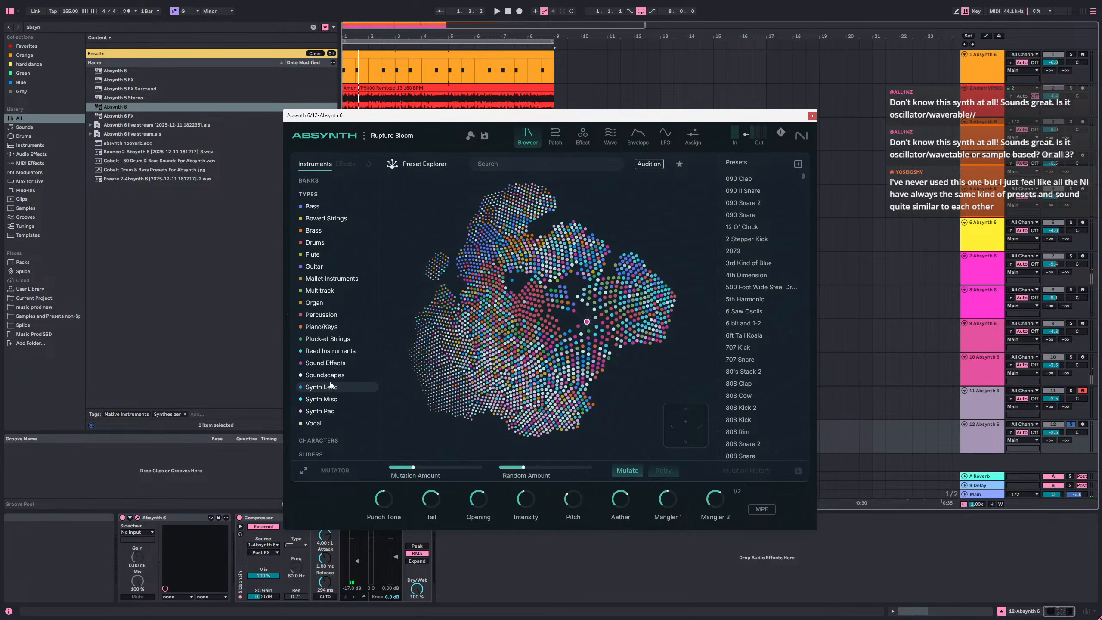
left_click(329, 363)
scroll(332, 380, "down", 2)
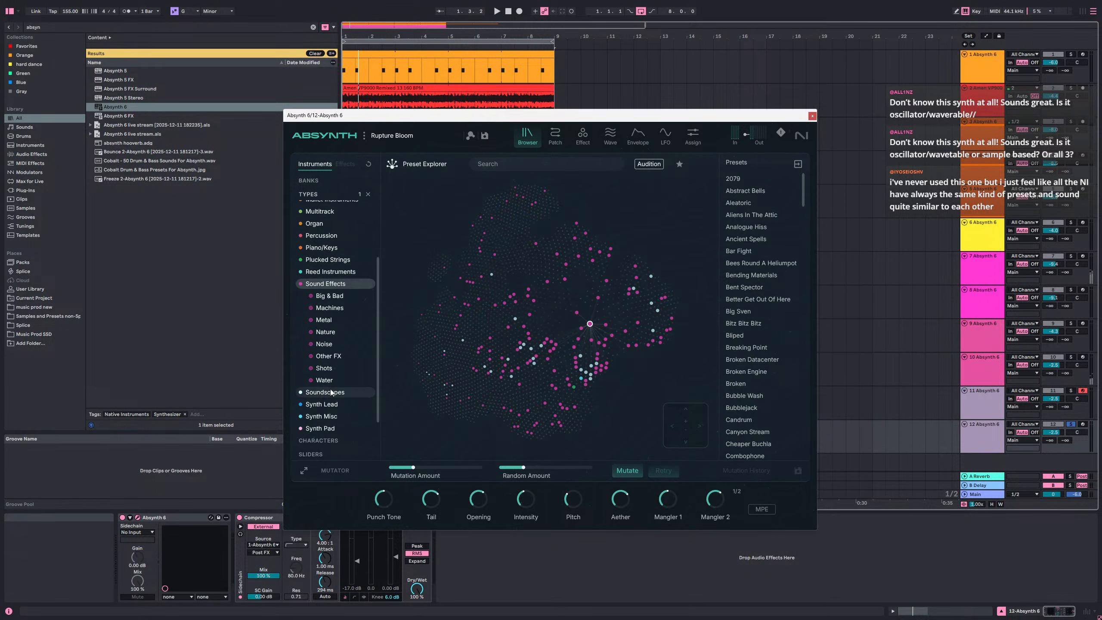
left_click(330, 384)
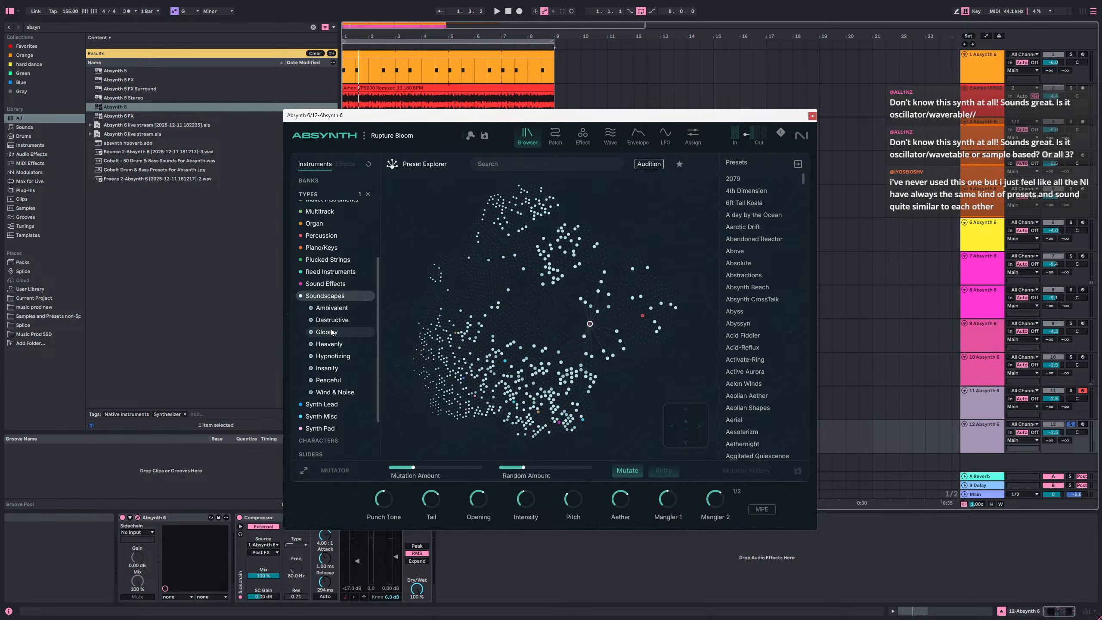
left_click(331, 380)
- Audition various Peaceful soundscape presets in the Preset Explorer map
left_click(516, 372)
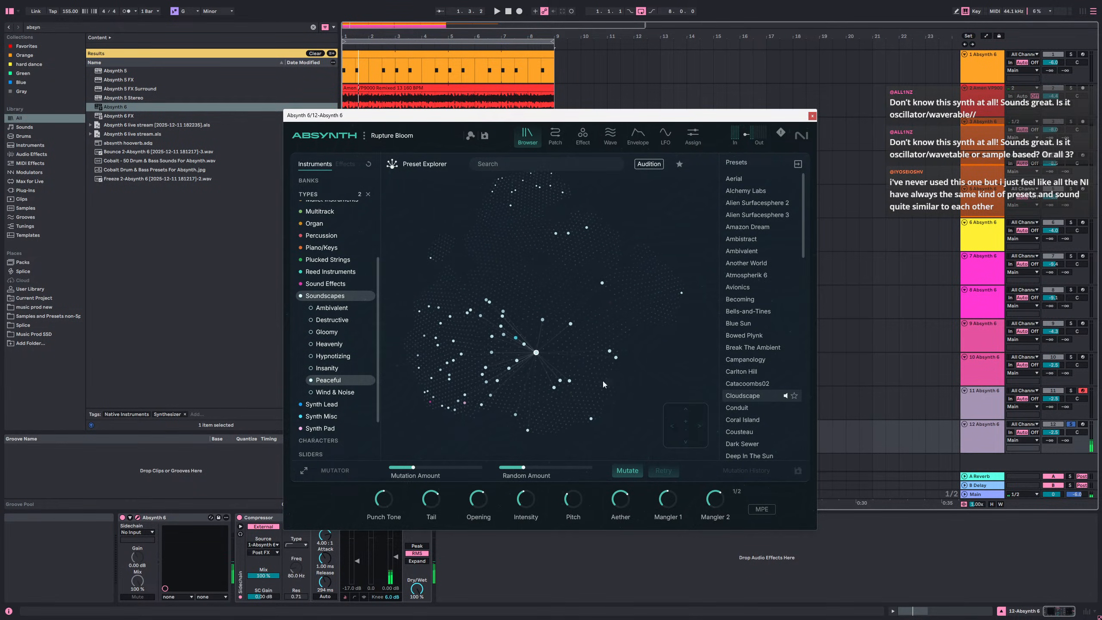
key("Down")
key("Right")
key("Right")
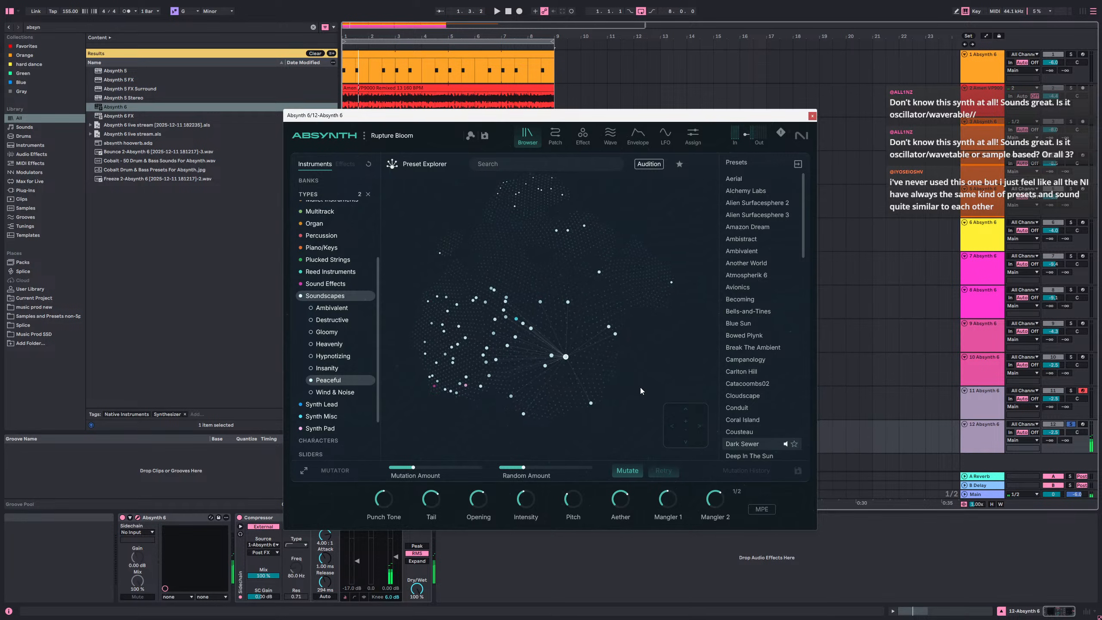
key("Up")
key("Right")
key("Down")
key("Left")
key("Up")
key("Up")
key("Left")
key("Left")
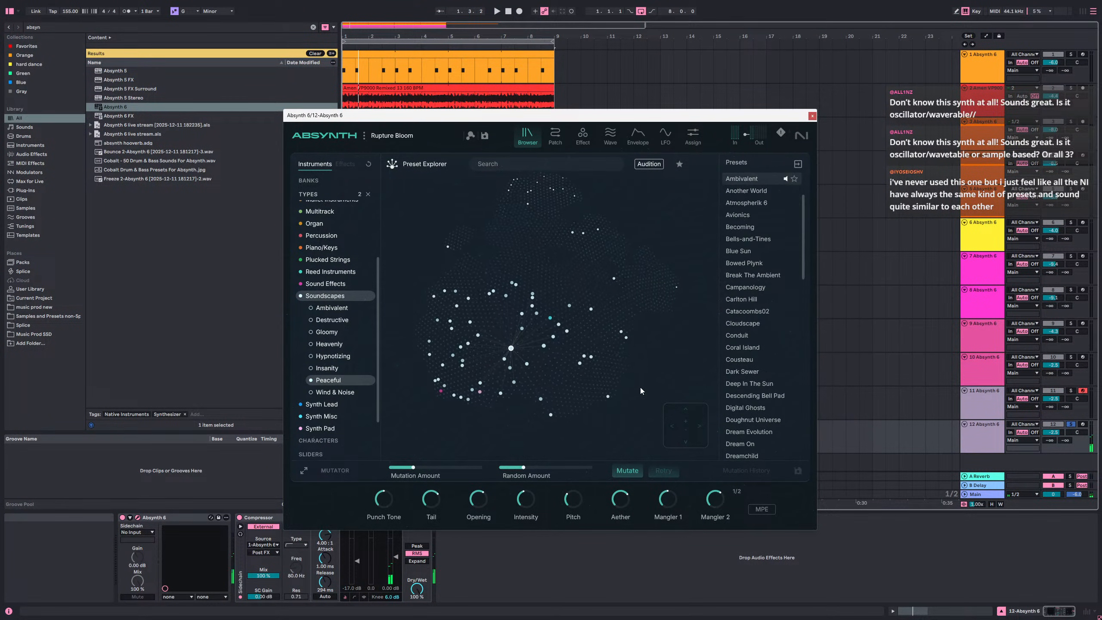
key("Down")
key("Down")
key("Up")
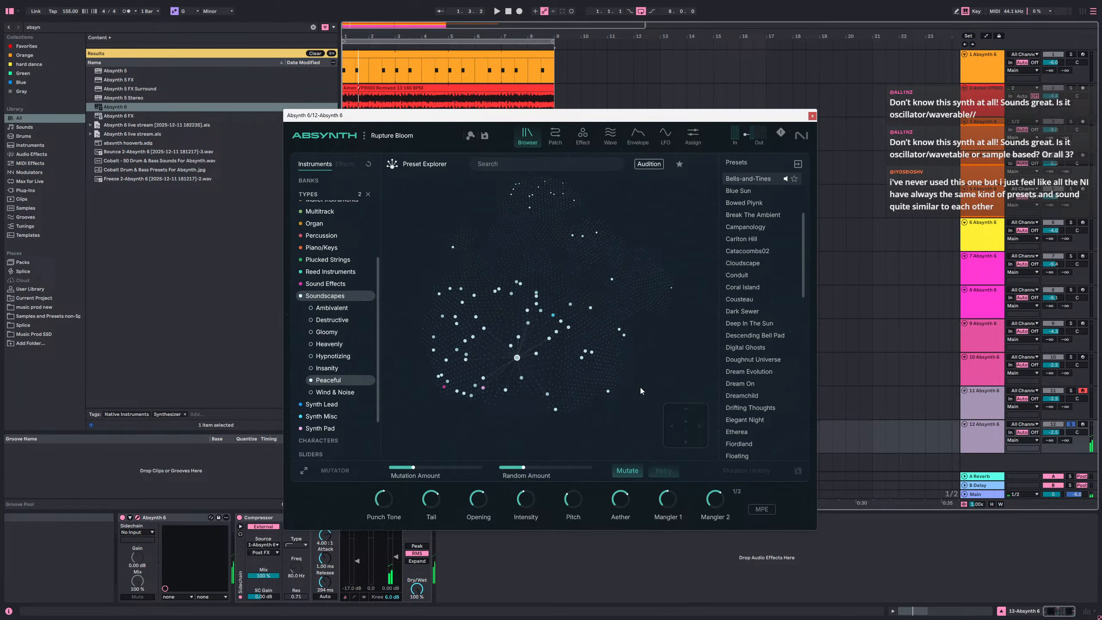
key("Left")
key("Left")
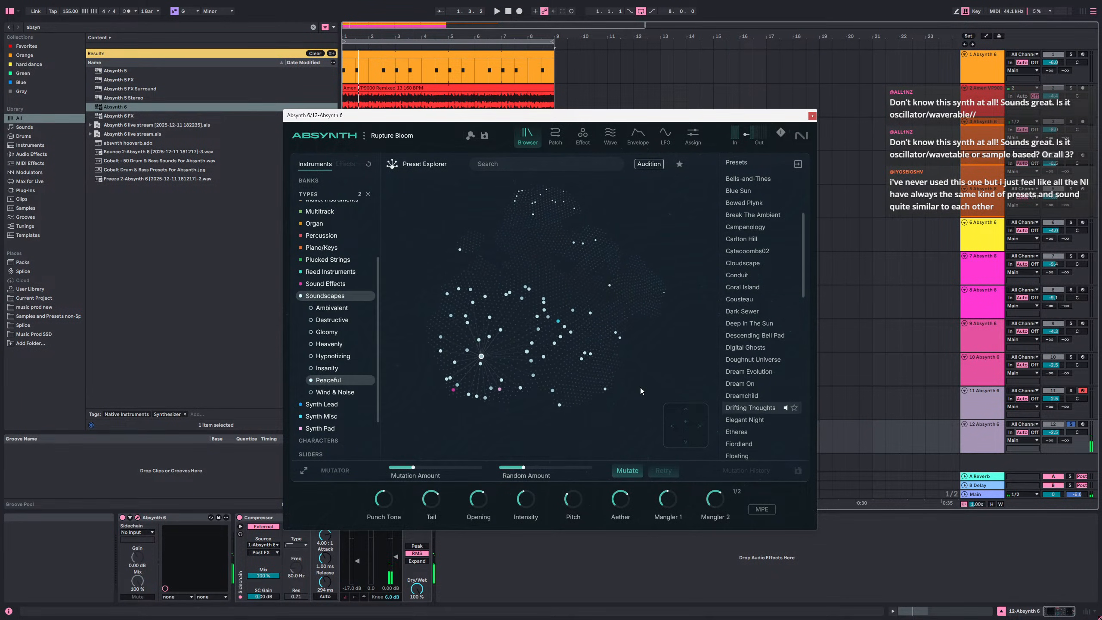
key("Down")
key("Up")
key("Up")
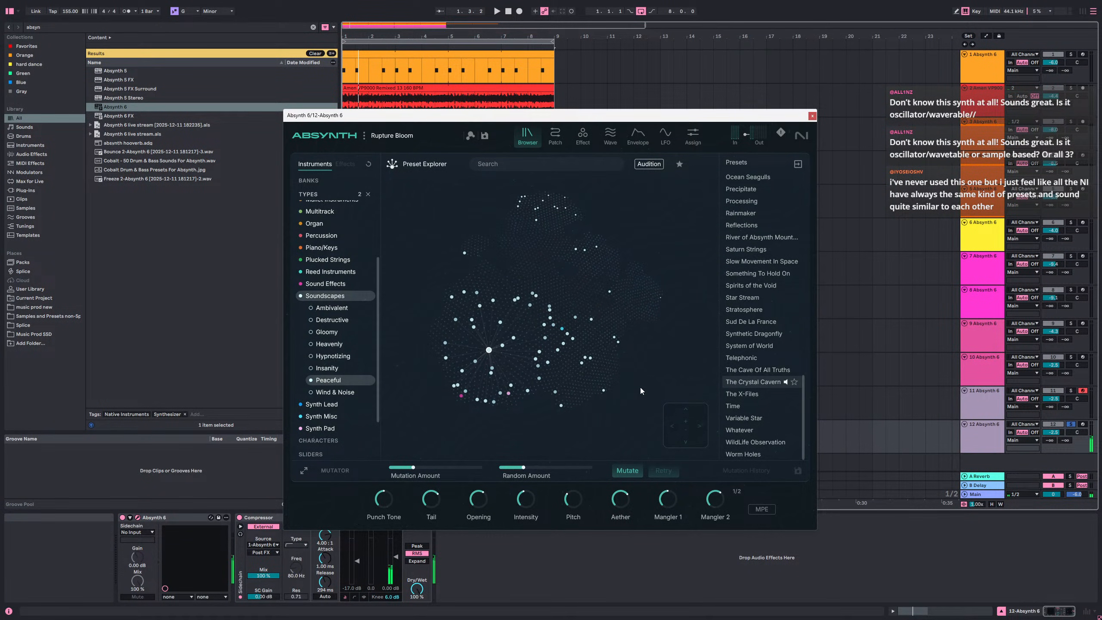
key("Left")
key("Left")
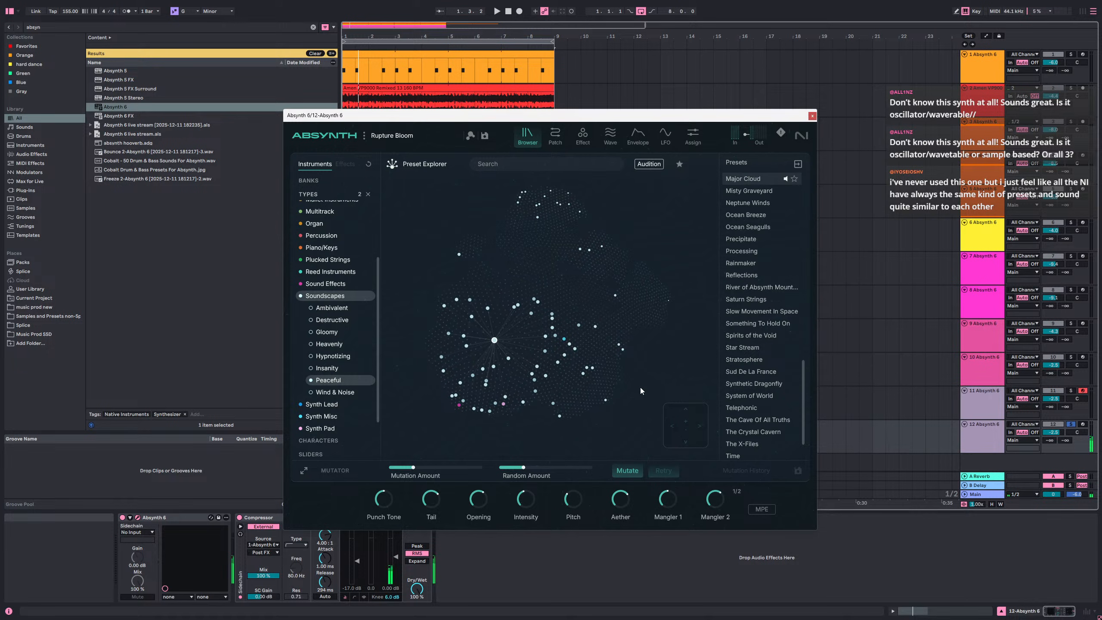
key("Right")
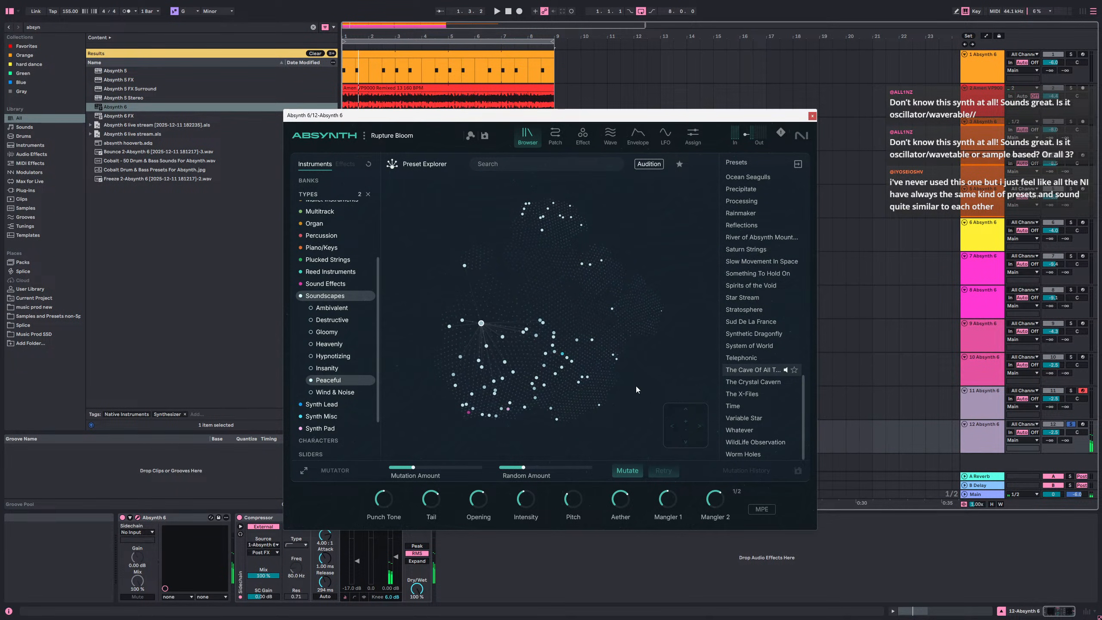
- Show the Peaceful presets as a list, audition Avionics and close the synth window
scroll(764, 249, "up", 6)
left_click(427, 166)
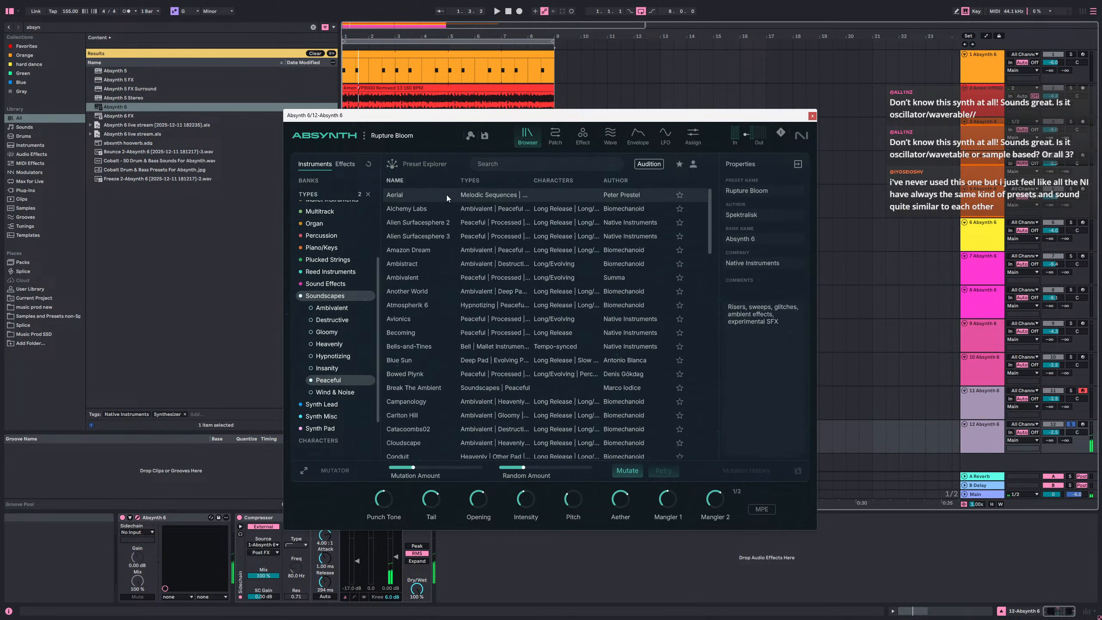
left_click(423, 318)
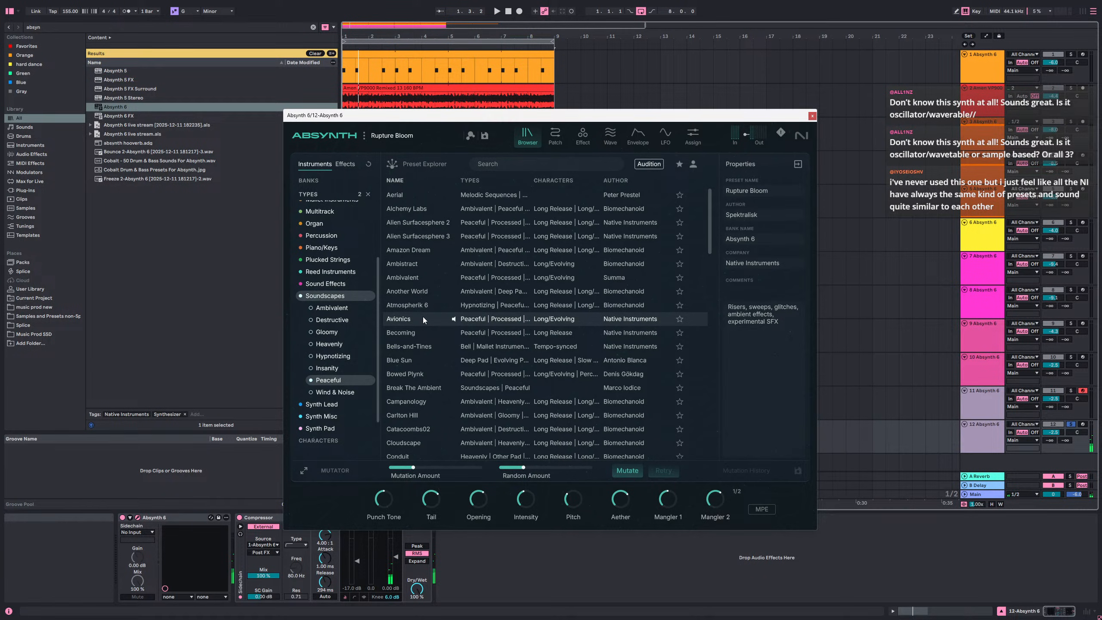
left_click(812, 115)
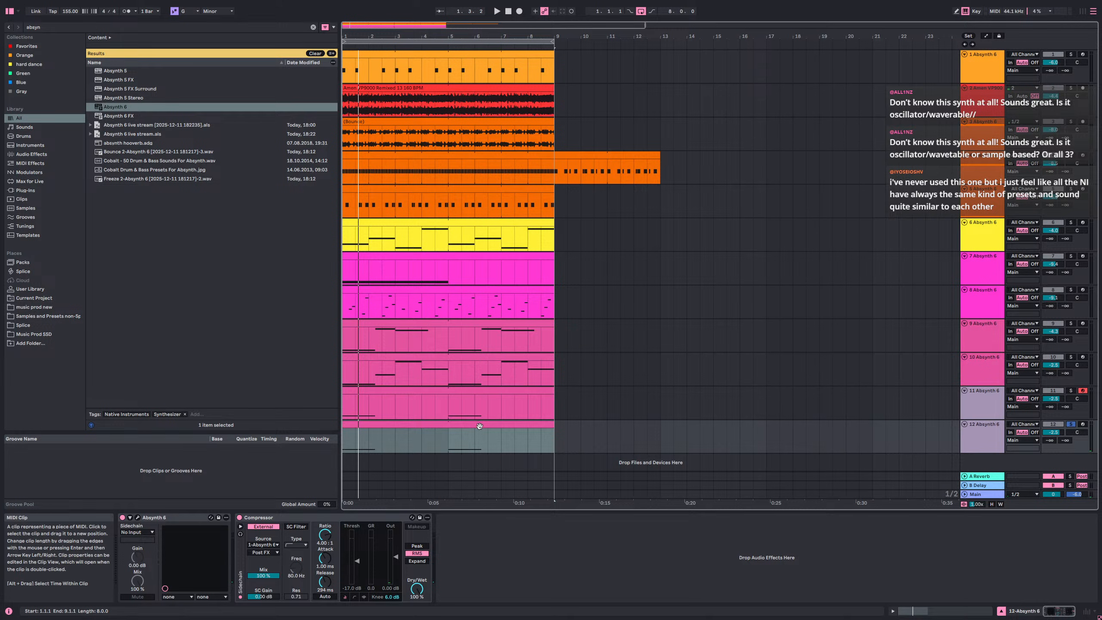
- Check the notes in track 12's clip and play the soloed track from the arrangement
double_click(479, 425)
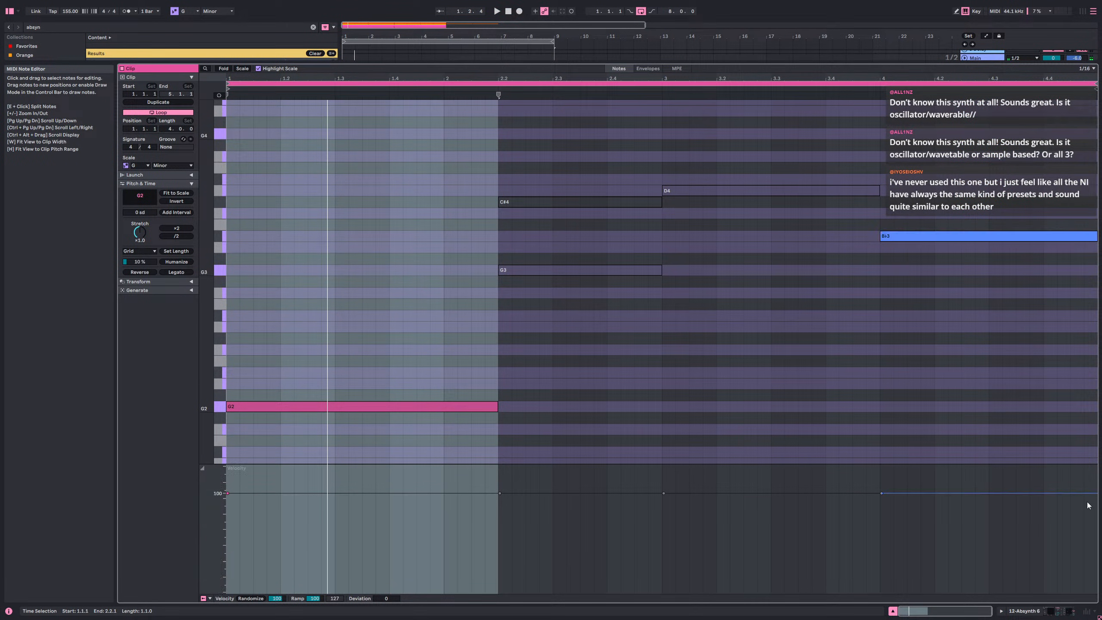
left_click(1059, 611)
left_click(968, 431)
key("space")
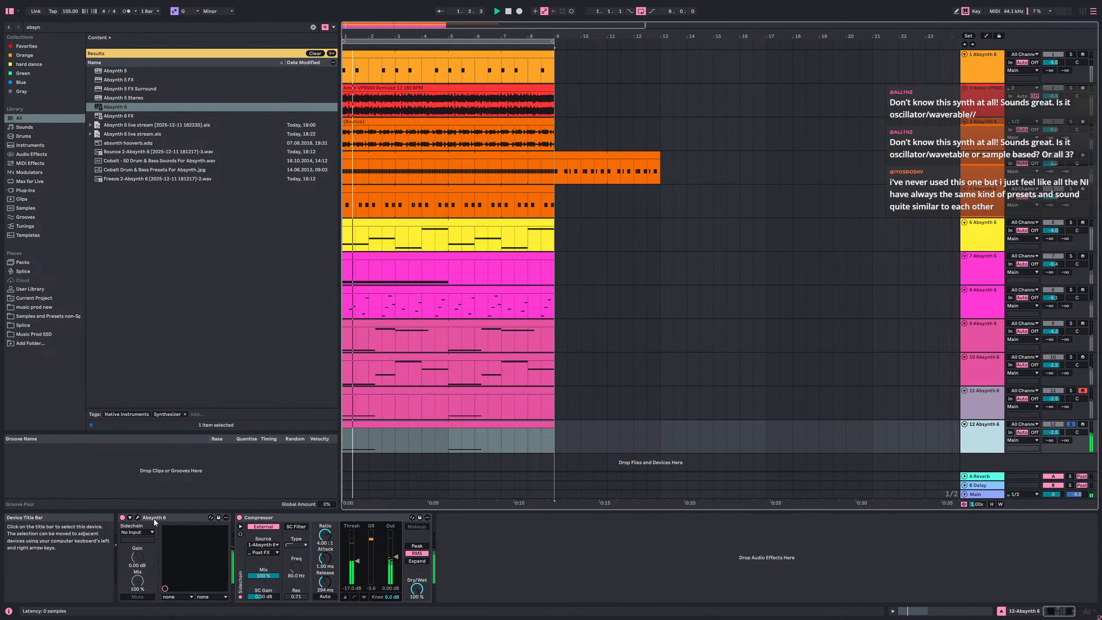
- Load the Avionics preset in track 12's Absynth 6 and open the track's clip
left_click(137, 516)
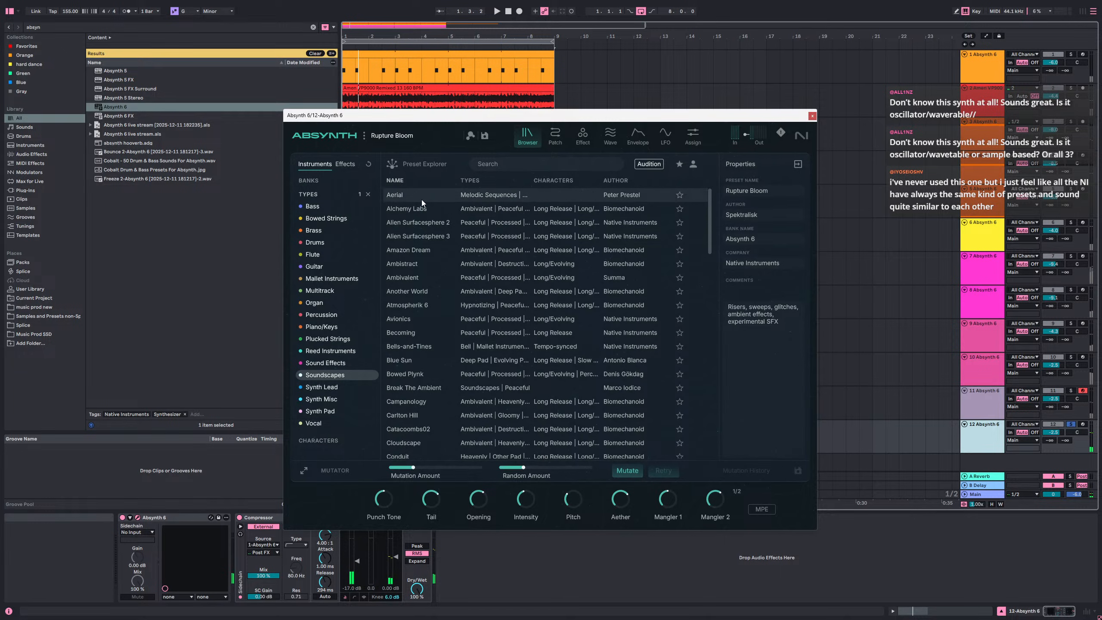
left_click(410, 318)
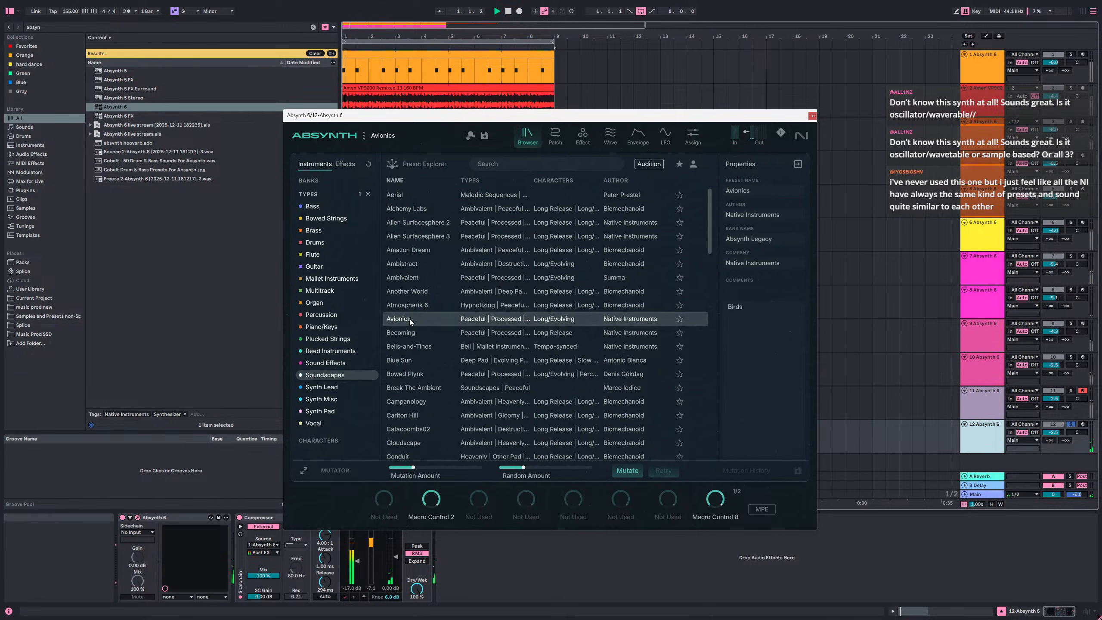
left_click(813, 116)
double_click(515, 429)
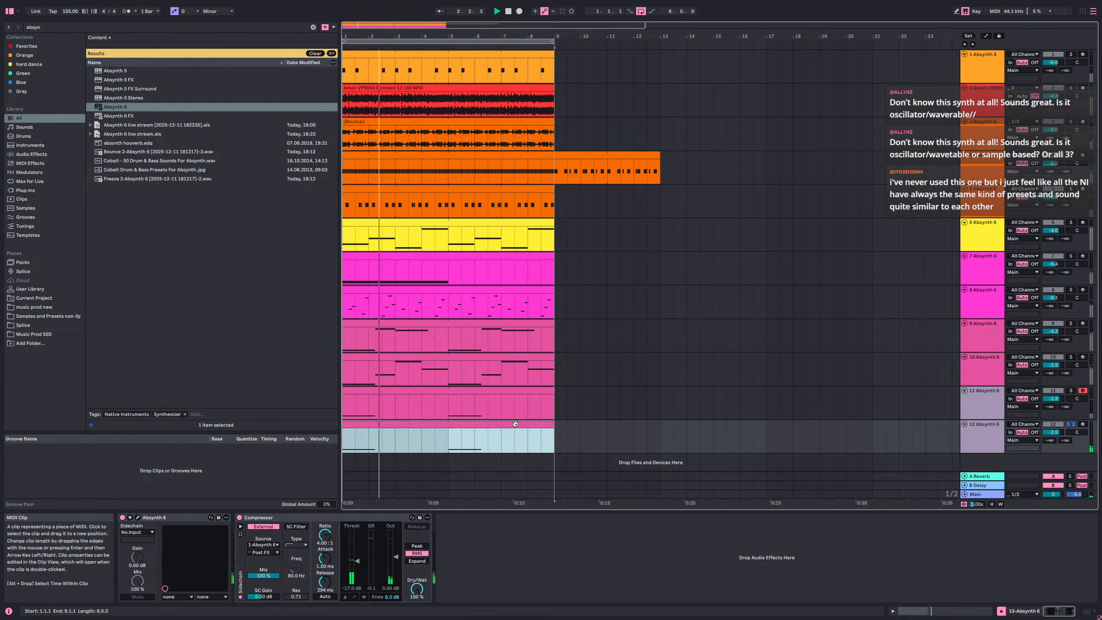
- Move the note in track 12's clip to start at bar 2 at pitch G3 and return to the arrangement
left_click_drag(520, 334, 455, 422)
left_click_drag(389, 412, 614, 406)
key("Left")
key("shift+Up")
key("space")
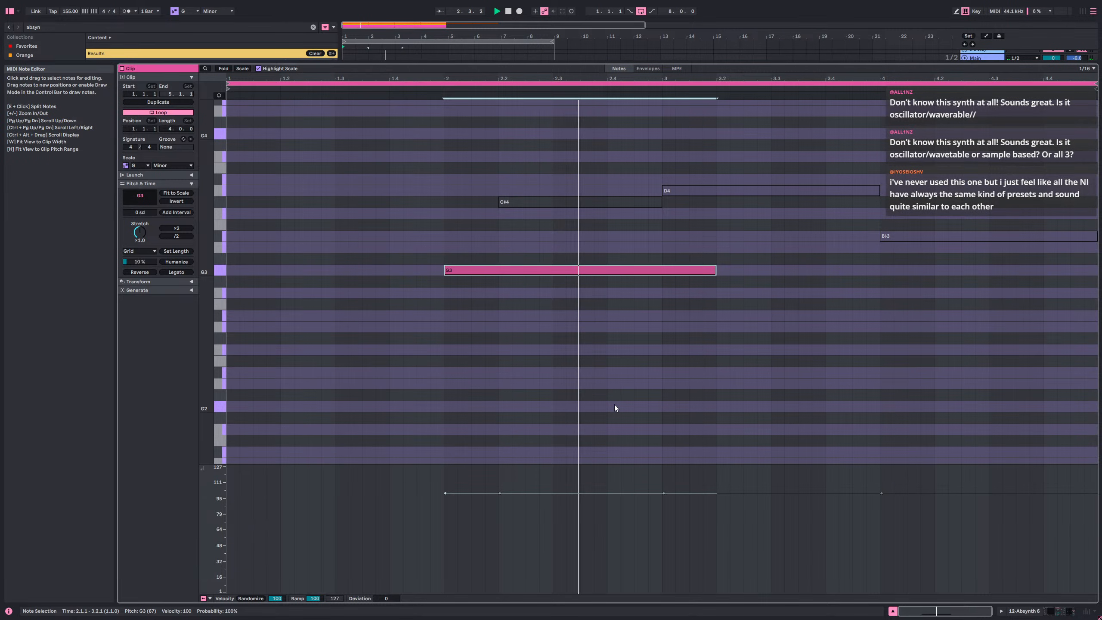
key("shift+Tab")
key("space")
- Solo tracks 6 through 12 together and play the loop
left_click(968, 423)
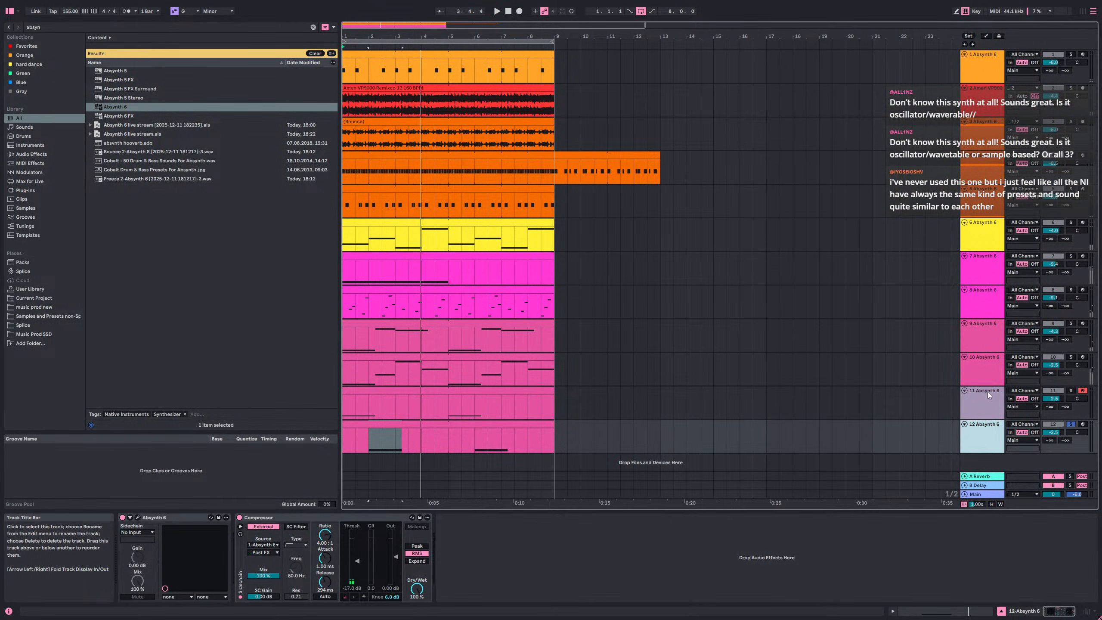
left_click(989, 248, "shift")
left_click(1071, 222)
key("space")
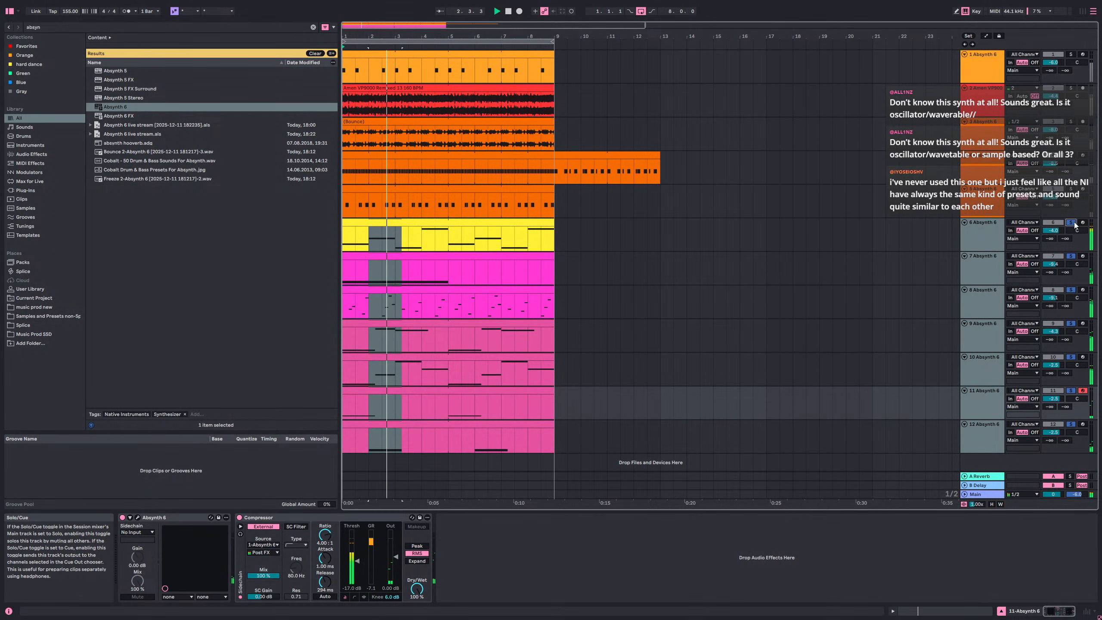
- Check the notes in track 12's clip during playback and lower that track's volume
left_click(505, 421)
double_click(504, 420)
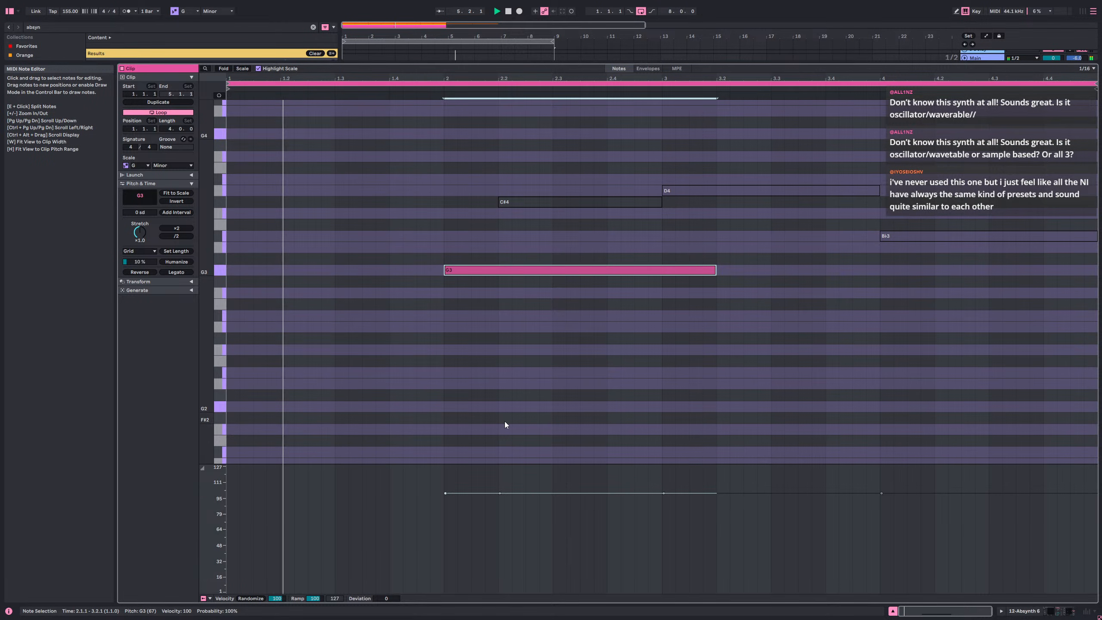
key("shift+Tab")
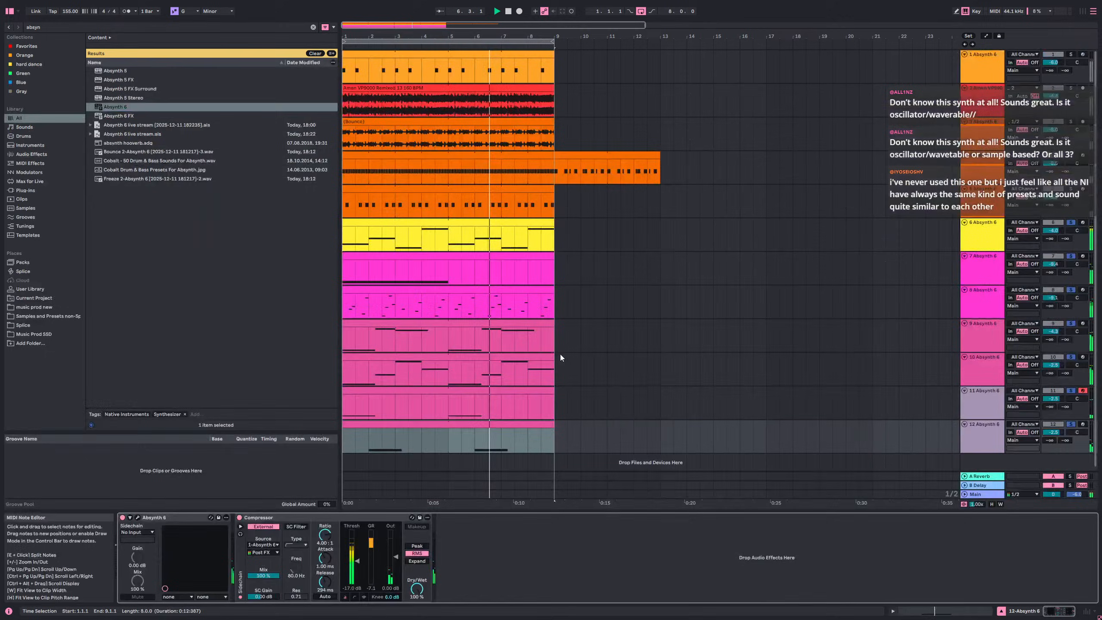
left_click_drag(1050, 432, 1050, 438)
- Assign the track colors to the clips on all tracks
left_click(997, 412)
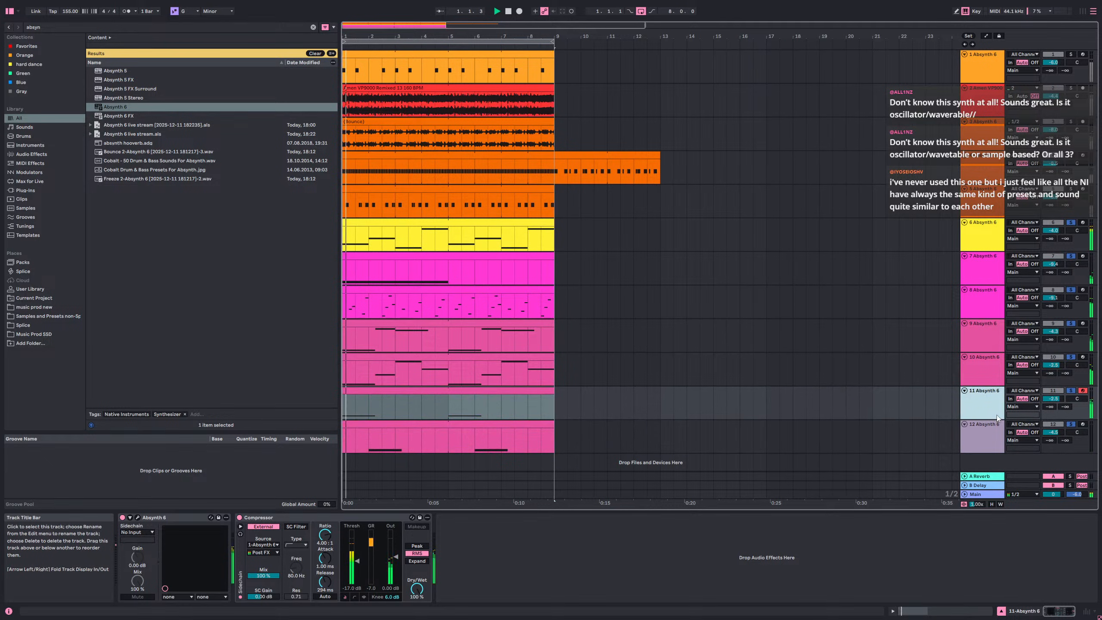
key("ctrl+a")
right_click(998, 397)
left_click(652, 407)
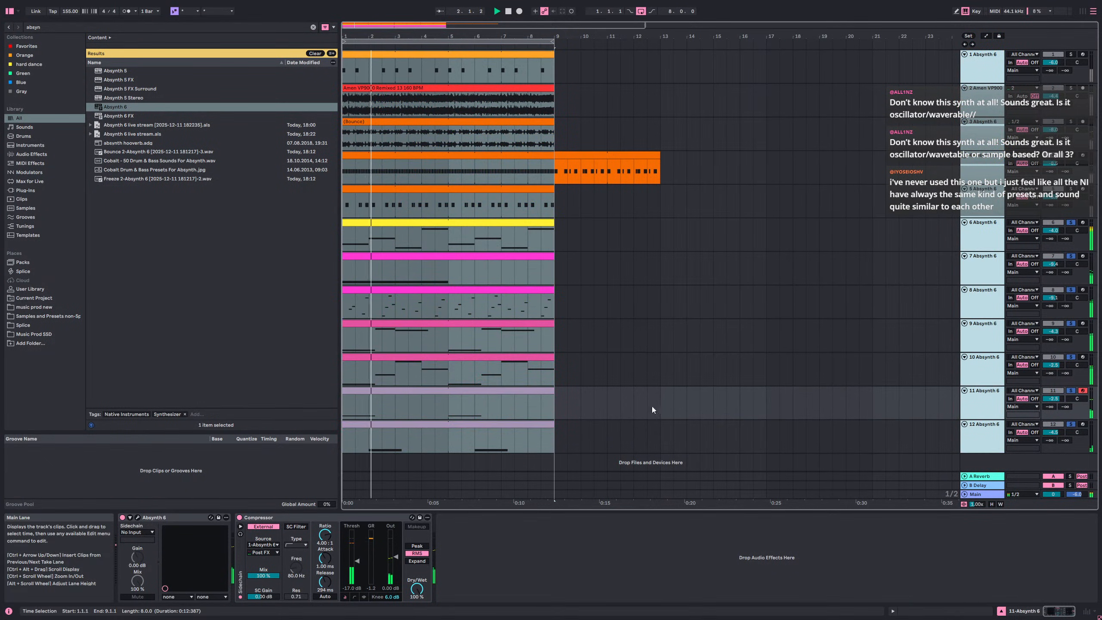
left_click(505, 400)
- Clear the solos on tracks 6 through 12 and listen to tracks 10 and 9 soloed in turn
left_click(1071, 391)
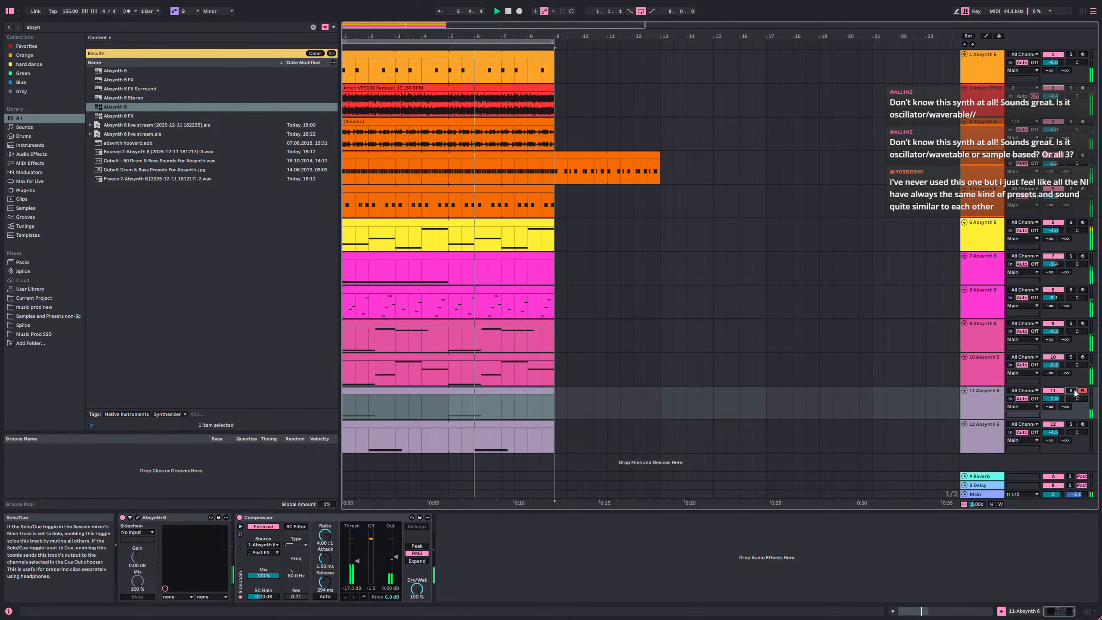
left_click(1070, 357)
left_click(1070, 323)
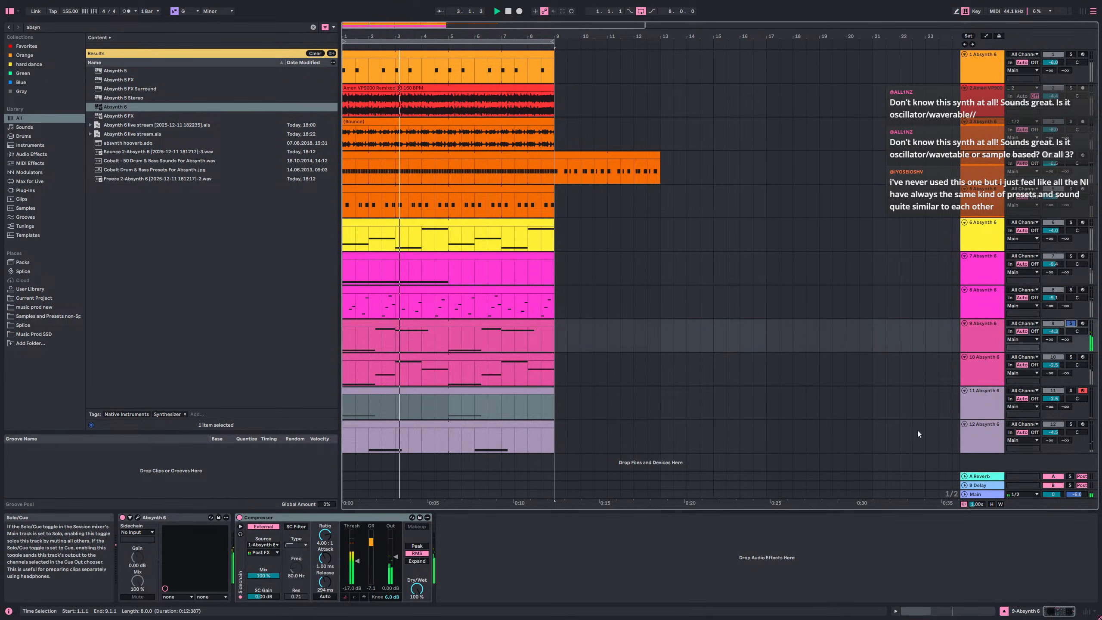
- Open track 9's Absynth 6 and look over its Wave, Effect and Patch pages
left_click(139, 518)
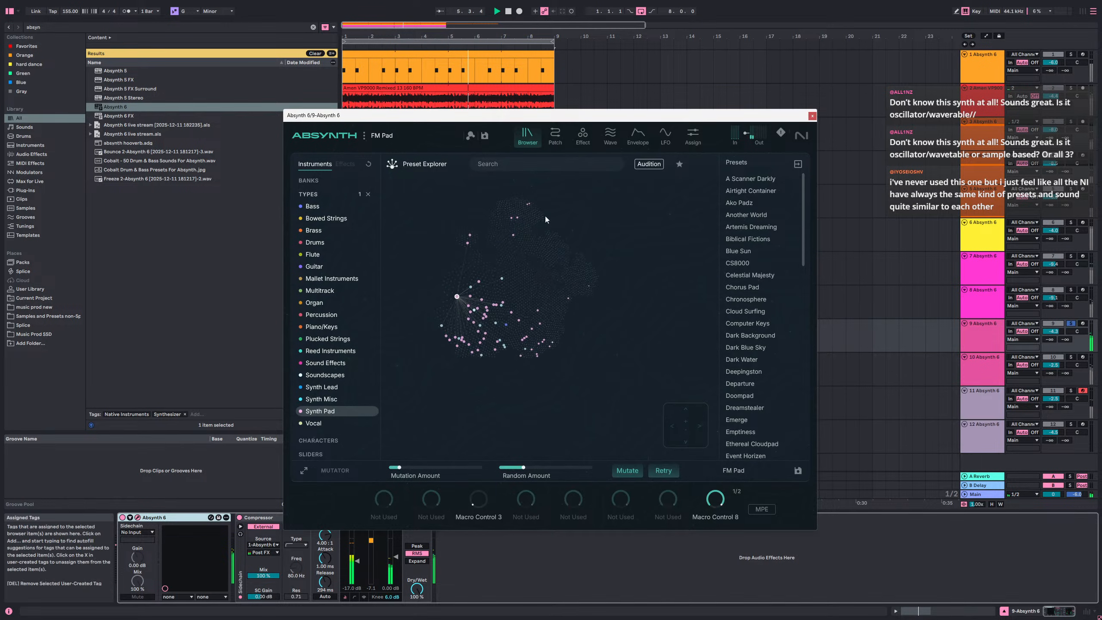
left_click(610, 143)
left_click(562, 138)
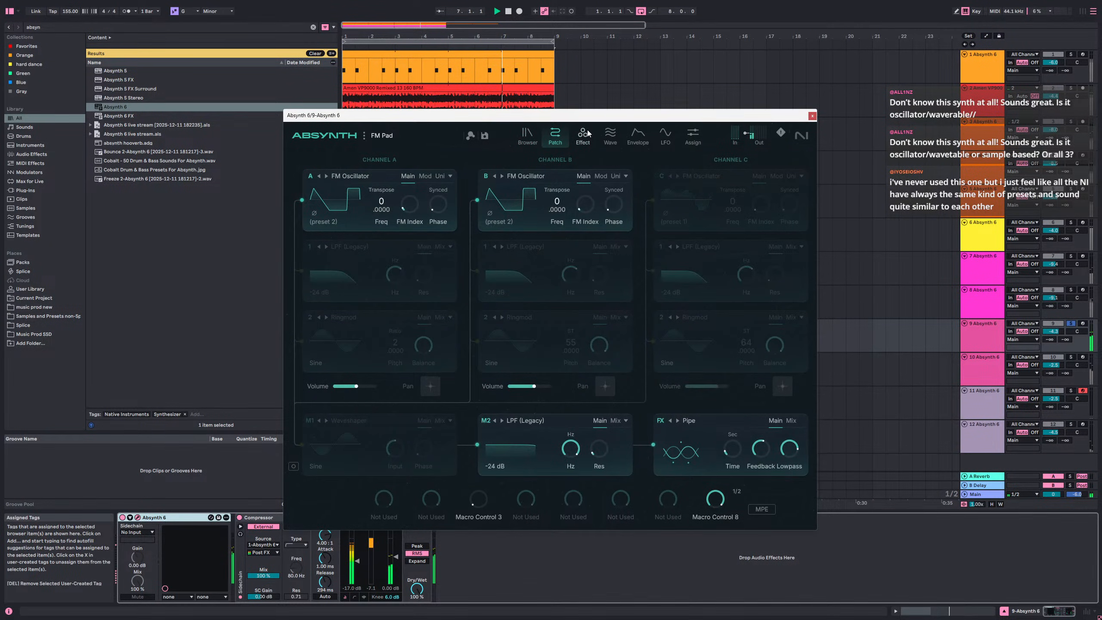
left_click(588, 132)
left_click(558, 138)
- Enable channel A's second module, change it to Comb and set its feedback to about 58
left_click(310, 340)
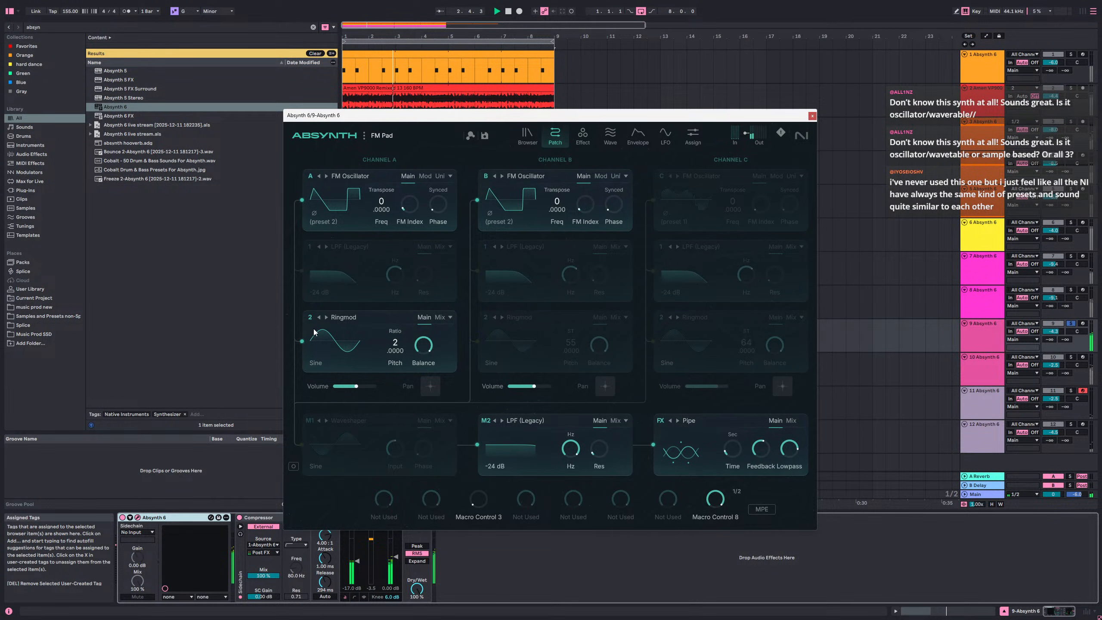
left_click(333, 316)
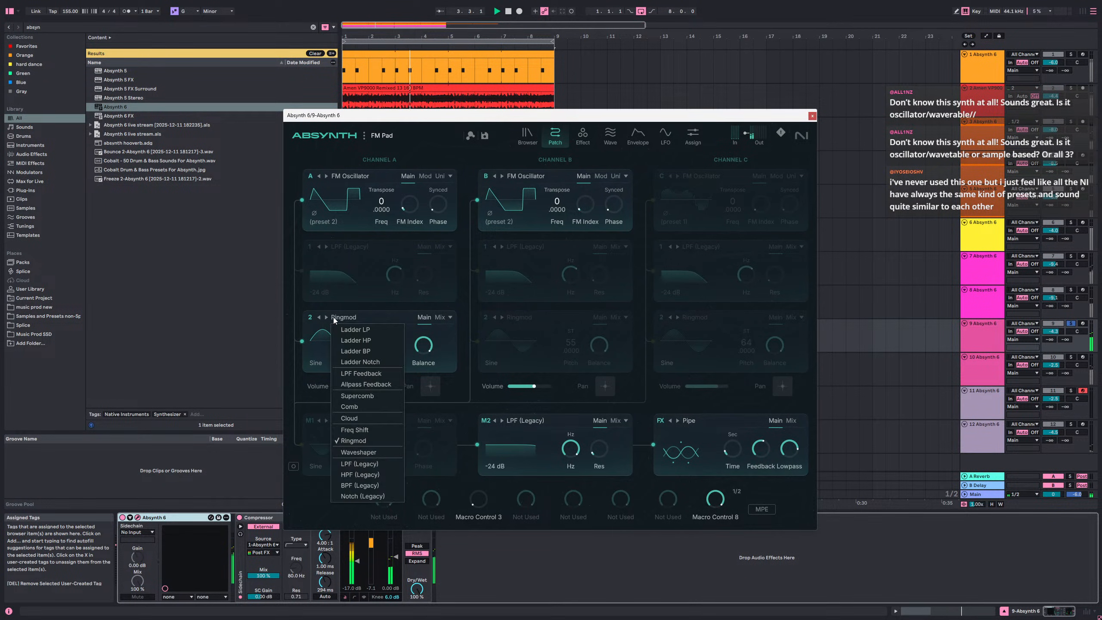
left_click(341, 410)
left_click_drag(423, 345, 449, 326)
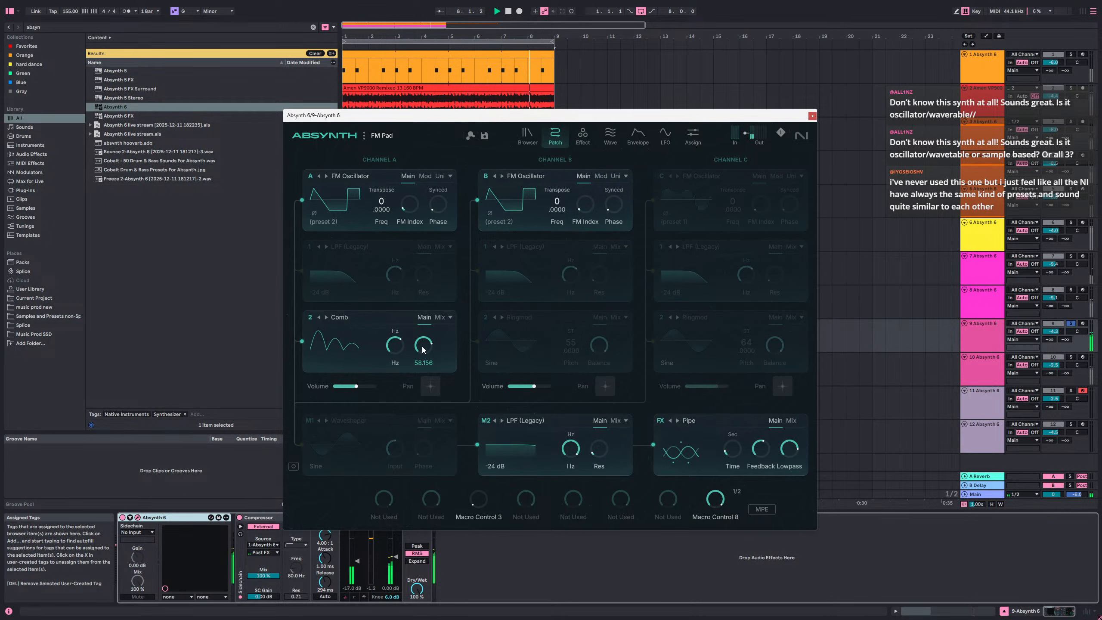
- Set the Comb frequency to about 79.8 Hz and the M2 low-pass cutoff to about 9607 Hz
left_click(440, 318)
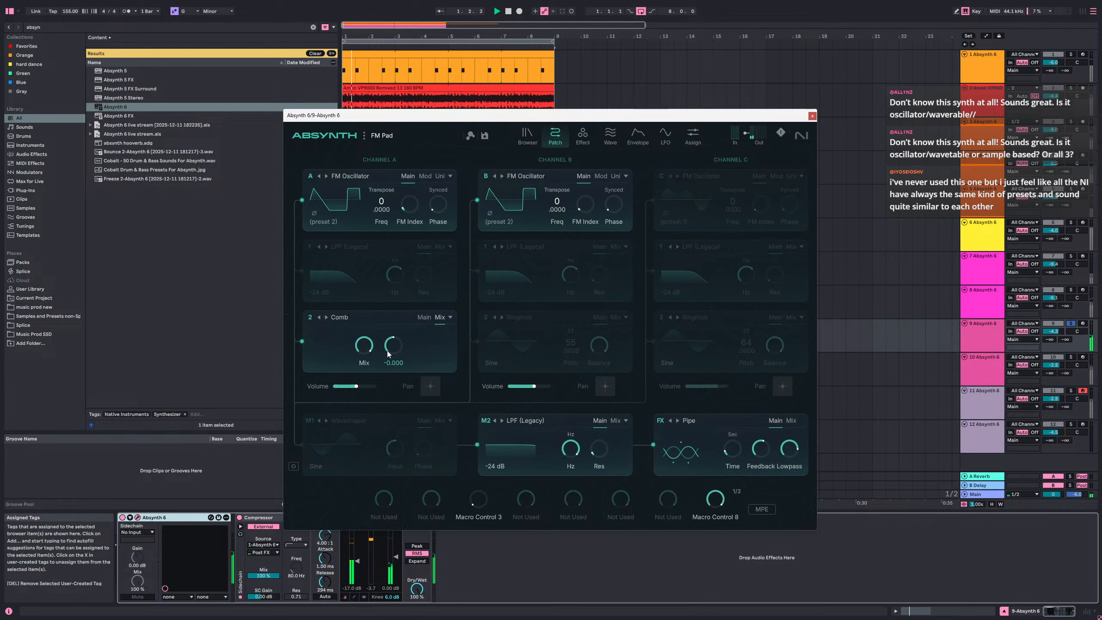
left_click(423, 317)
left_click_drag(395, 345, 384, 429)
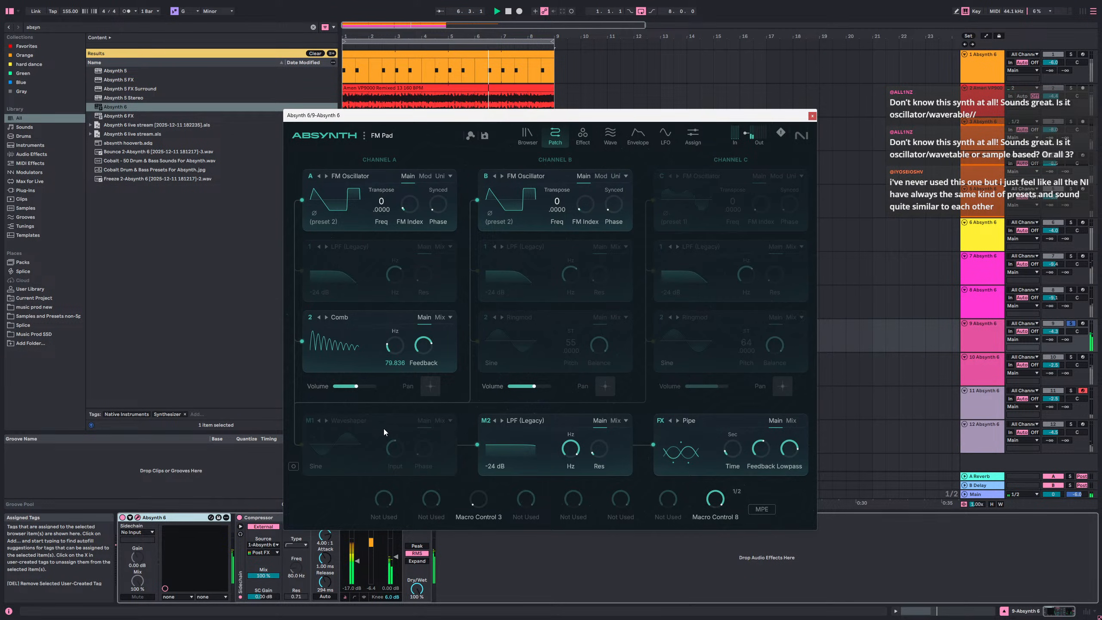
left_click_drag(574, 451, 575, 483)
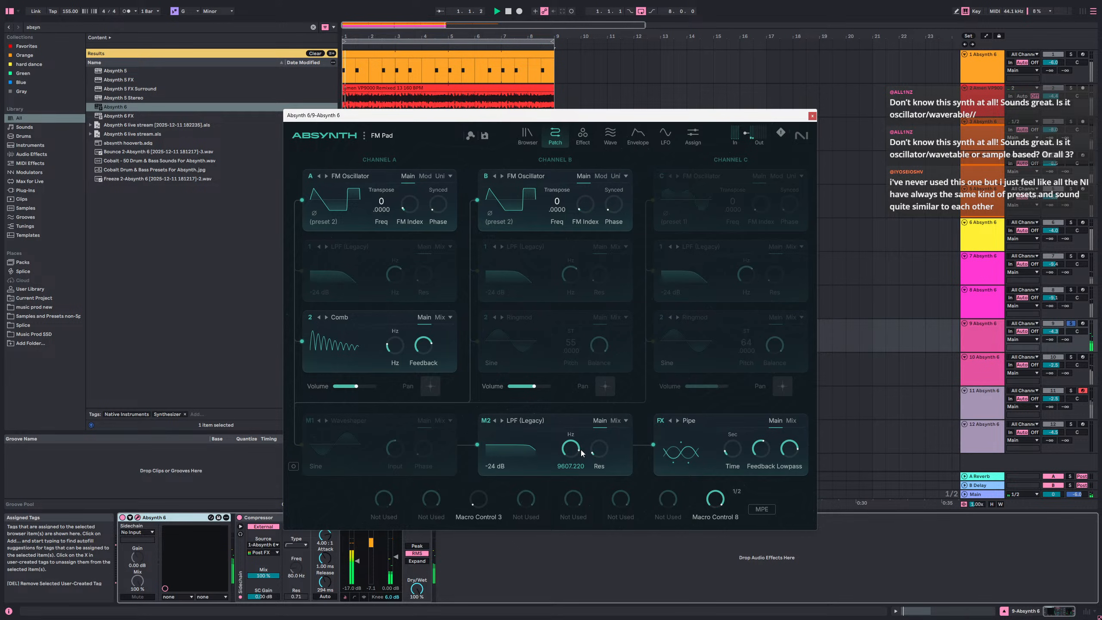
- Look through the Effect, Wave and Envelope pages and the parameters available for a new envelope
left_click(582, 135)
left_click(604, 140)
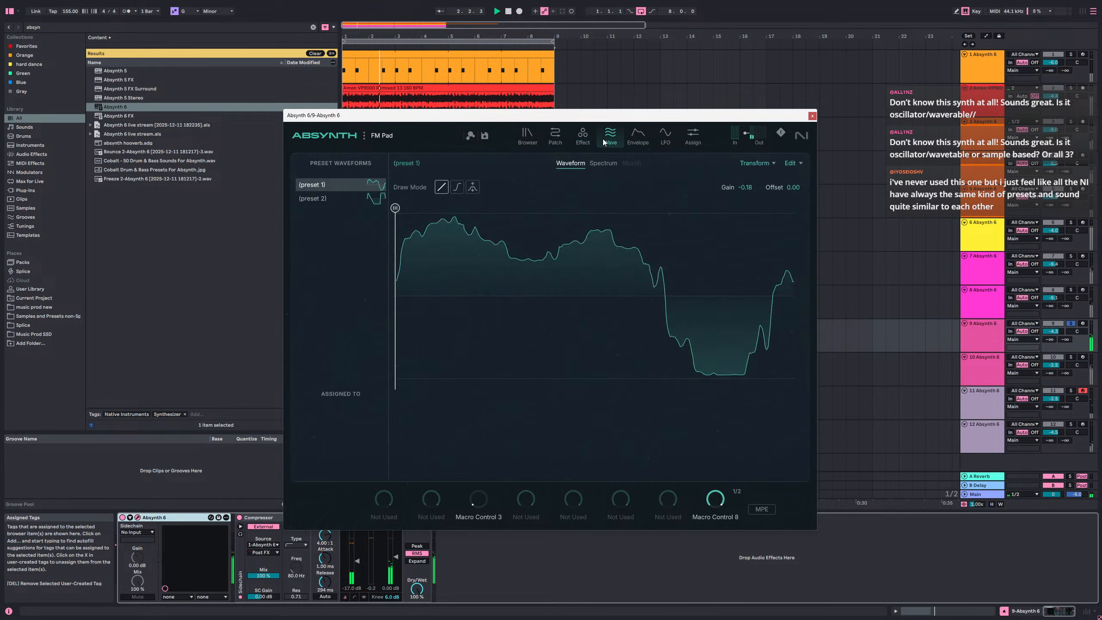
left_click(637, 136)
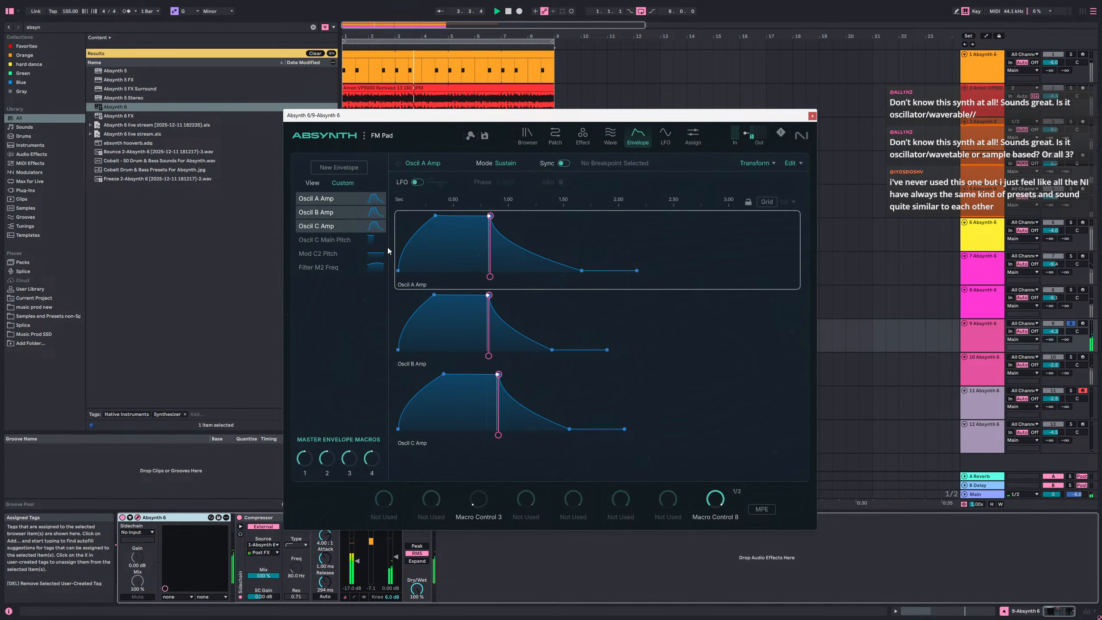
left_click(344, 167)
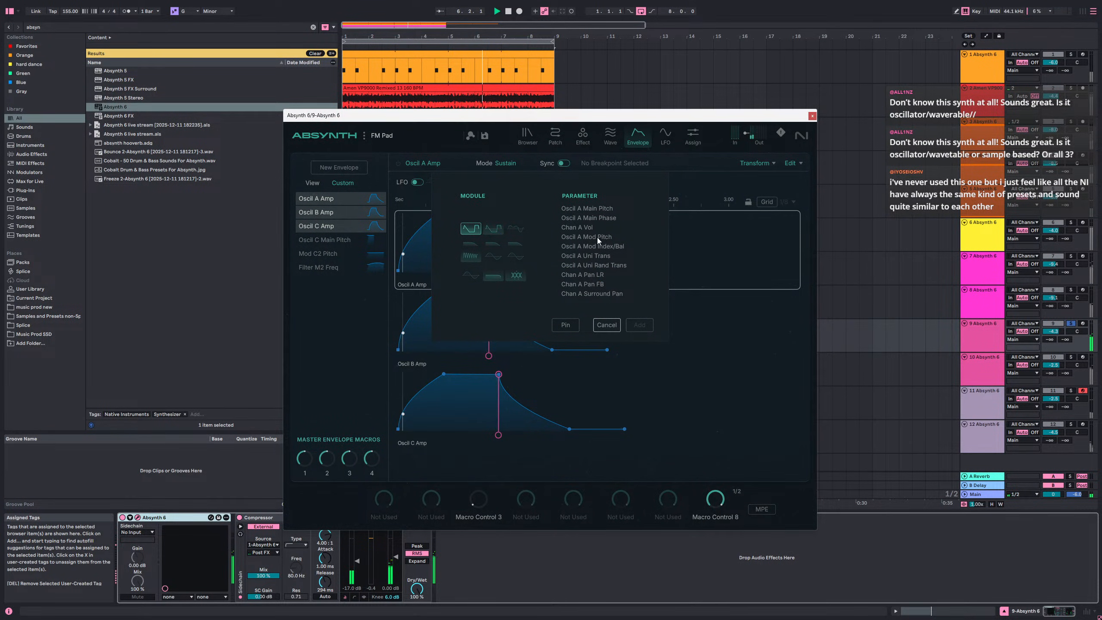
left_click(329, 217)
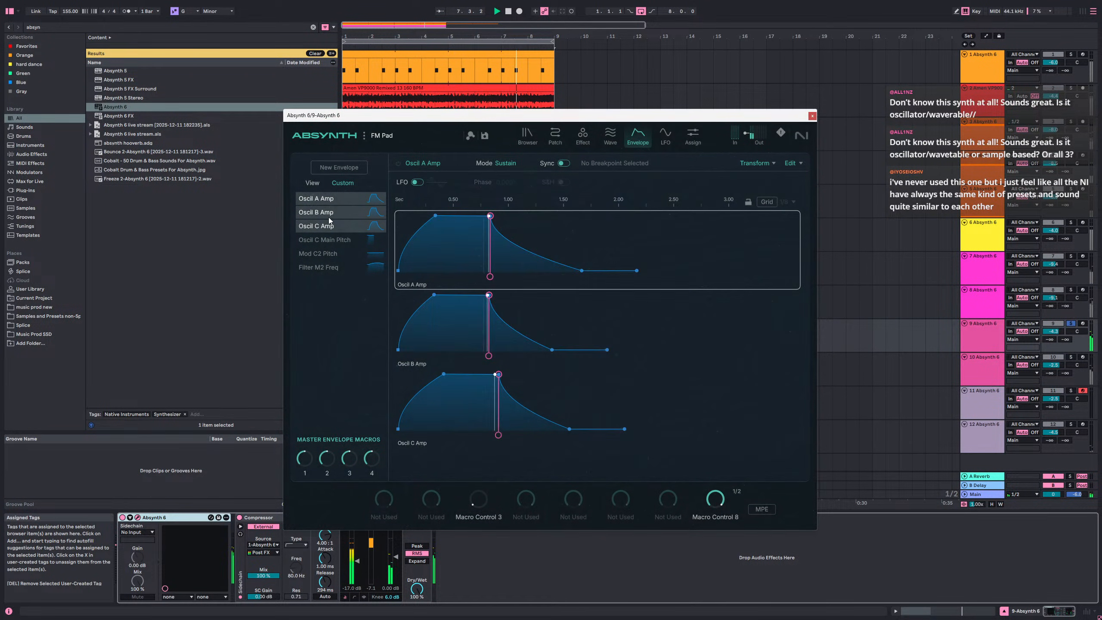
- Copy the Oscil C Amp envelope and try LFO modulation on it
left_click(329, 226)
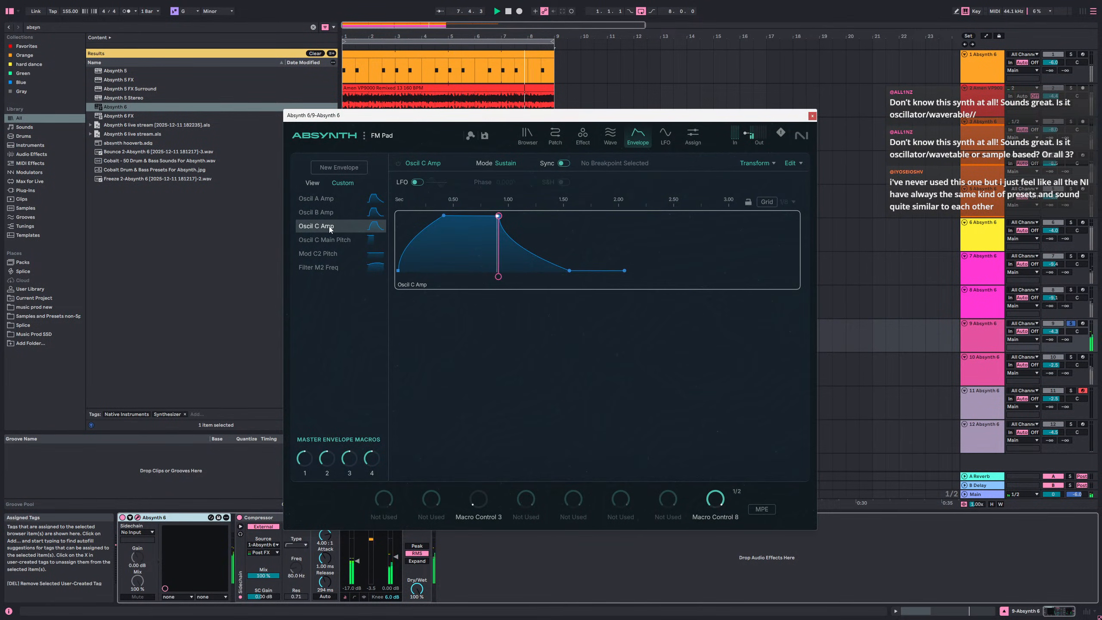
right_click(479, 232)
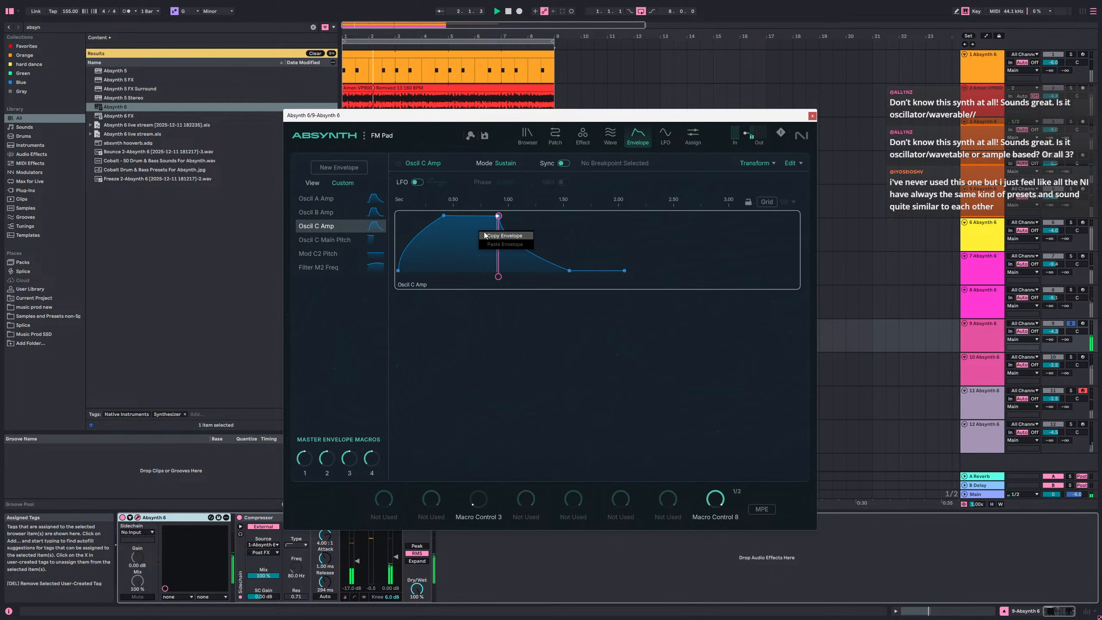
left_click(504, 235)
left_click(417, 182)
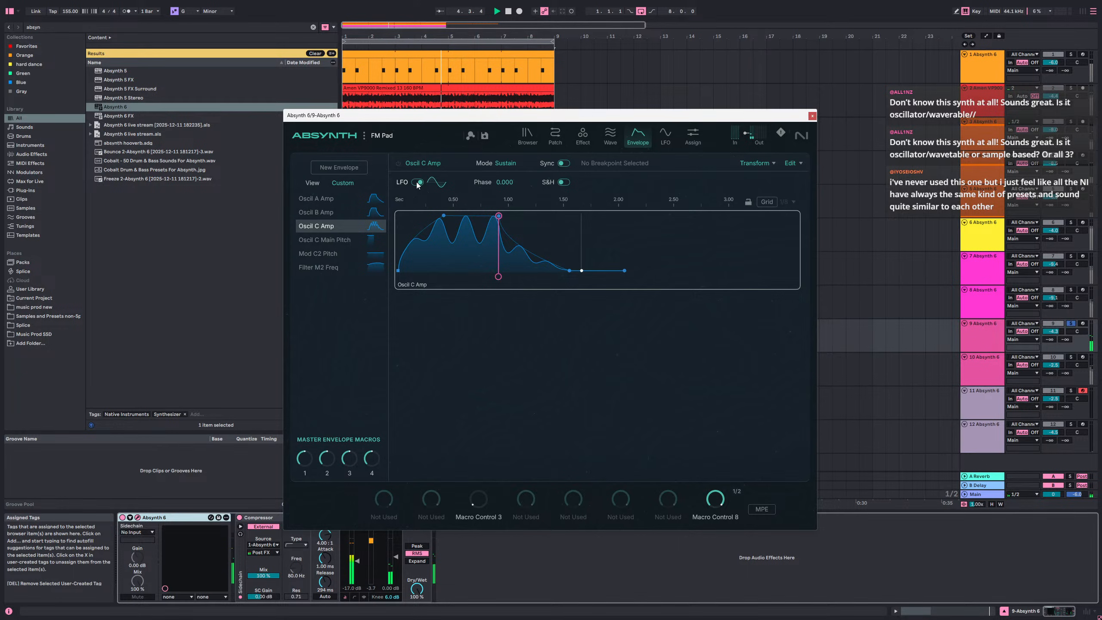
left_click(417, 183)
- Turn on the LFO for the Mod C2 Pitch envelope
left_click(337, 243)
left_click(336, 254)
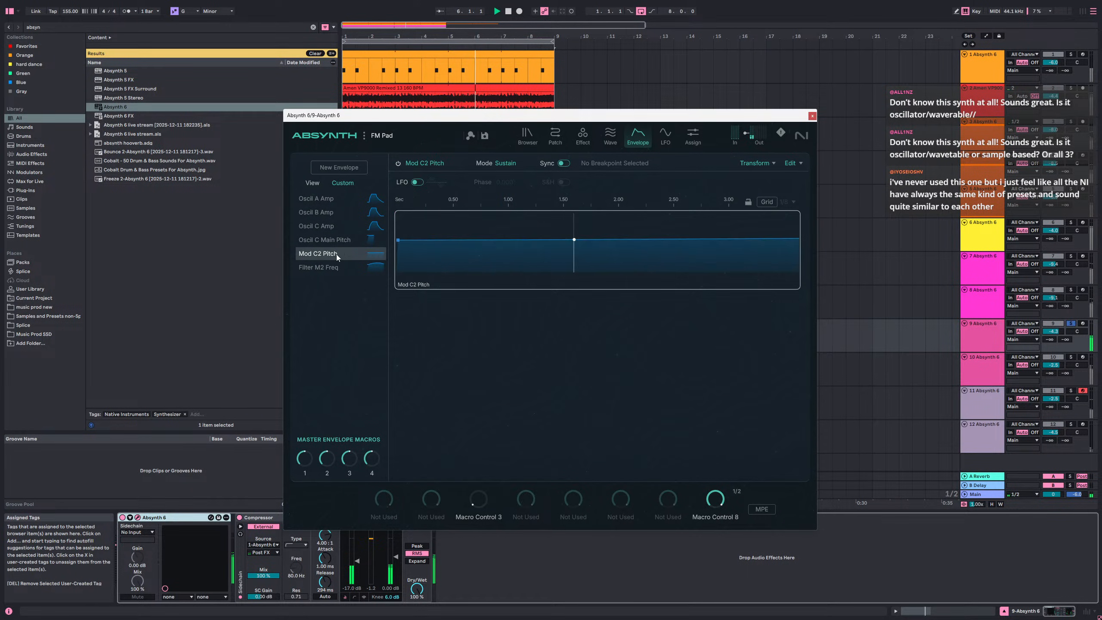
left_click(418, 182)
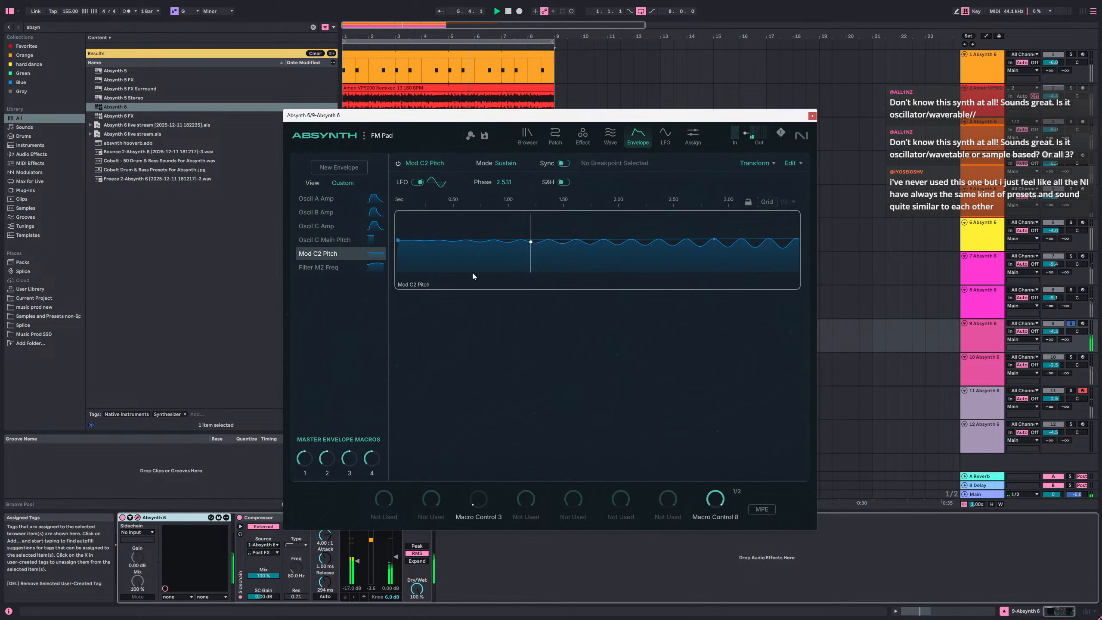
- Try the Loop and Retrigger modes on the Mod C2 Pitch envelope and set its mode to Release
left_click(512, 161)
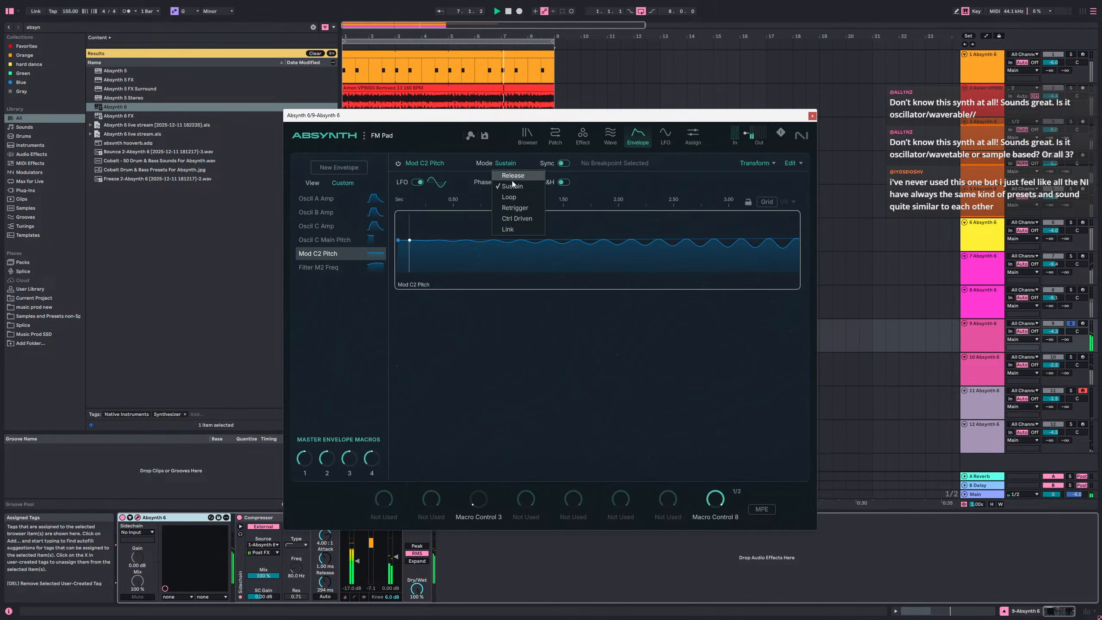
left_click(511, 199)
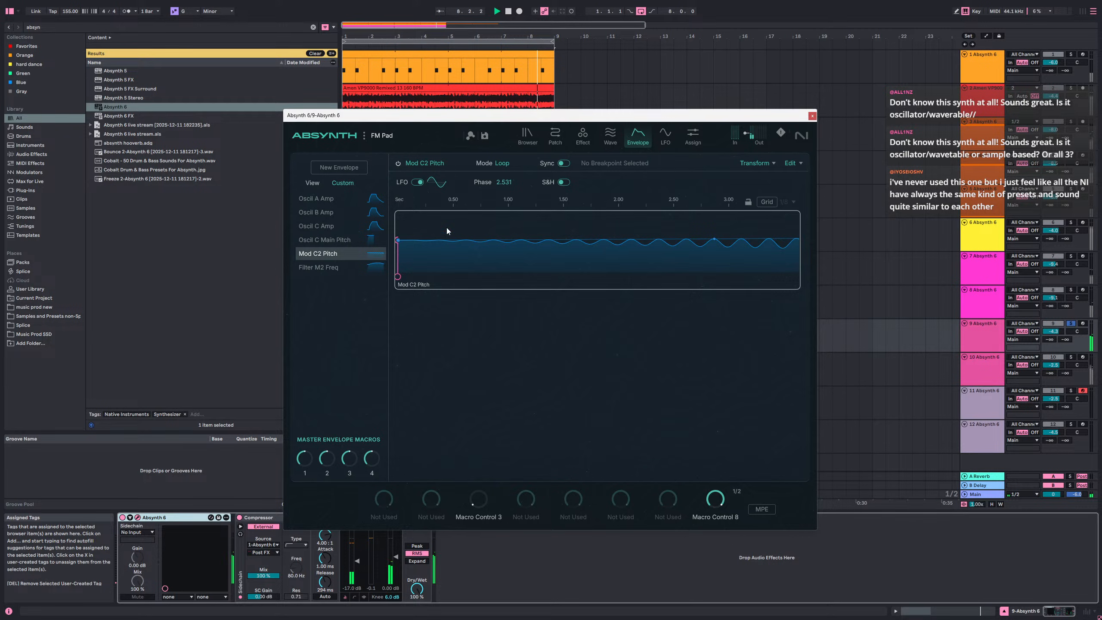
left_click(497, 167)
left_click(510, 209)
left_click(511, 163)
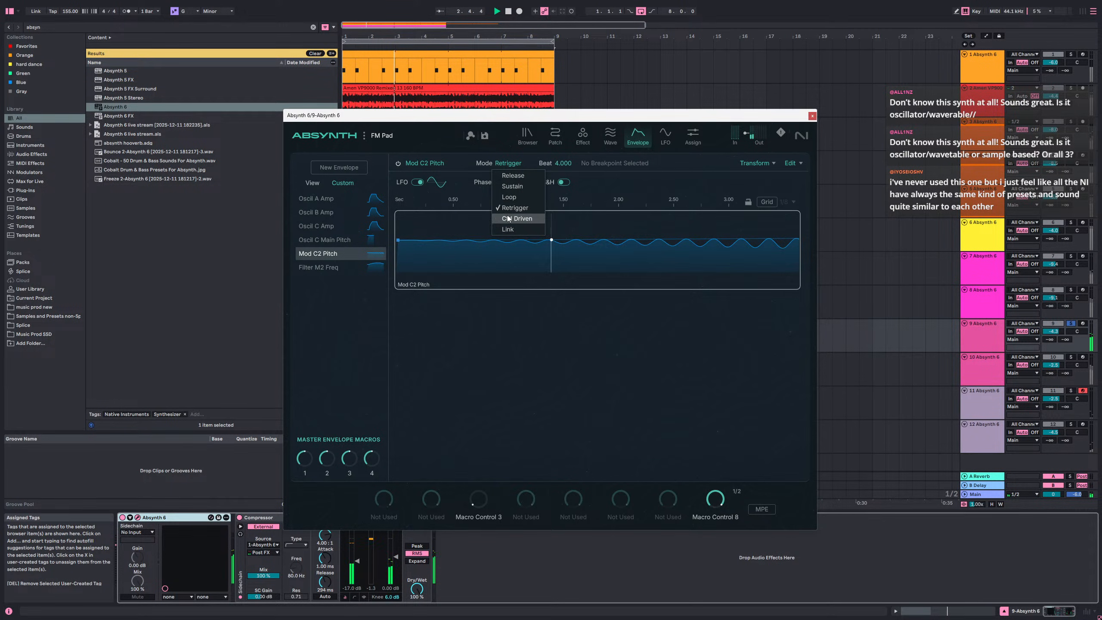
left_click(513, 175)
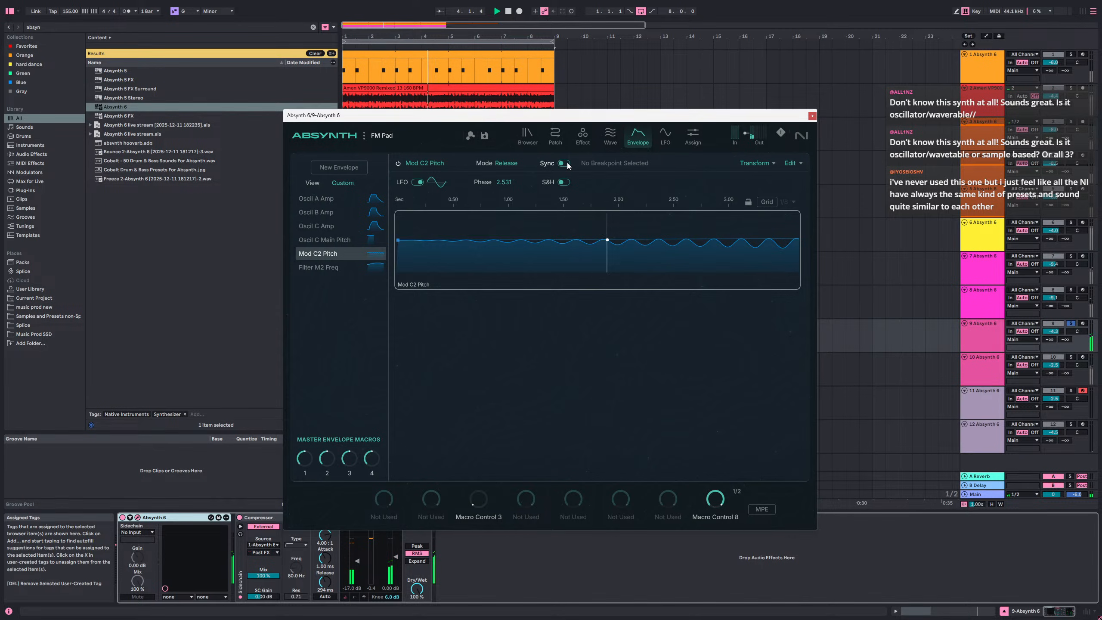
left_click(566, 163)
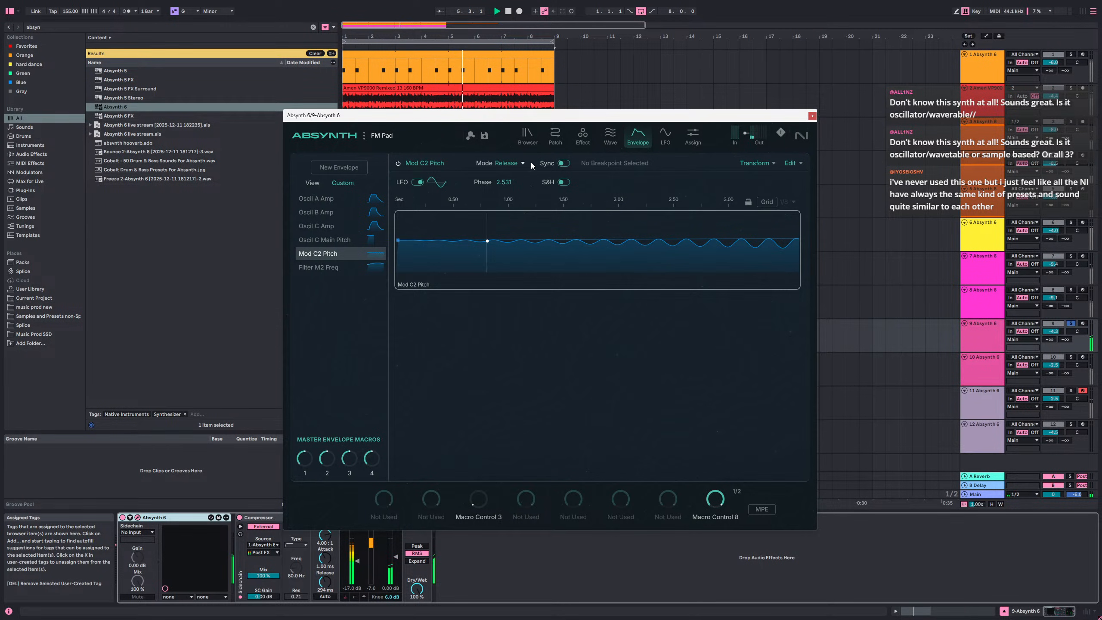
left_click(767, 164)
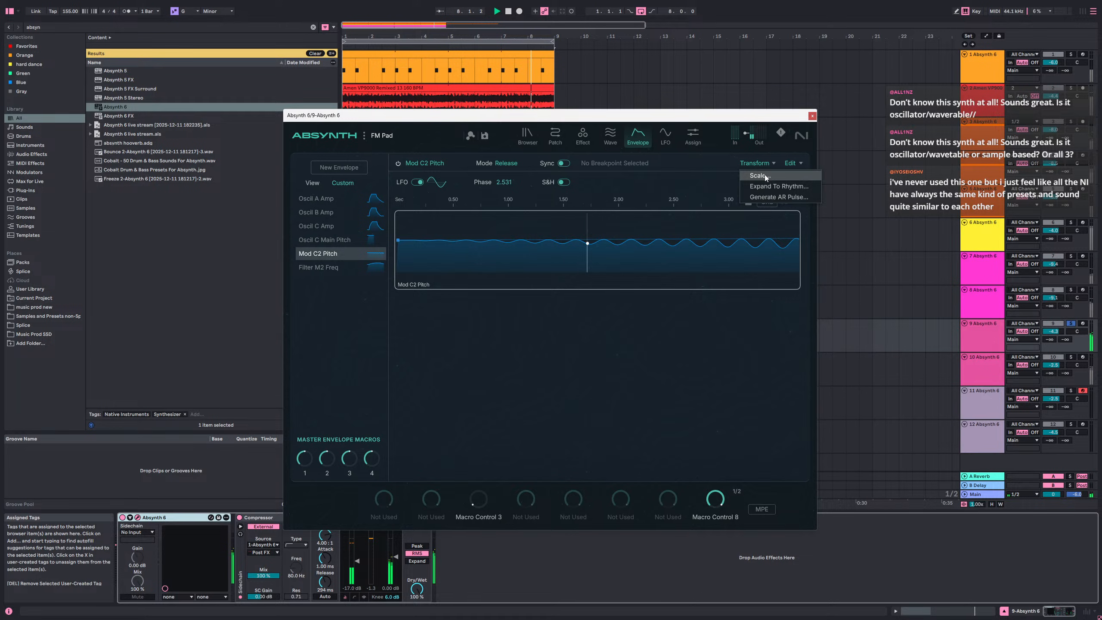
key("Escape")
- Set the Mod C2 Pitch envelope's LFO phase to 0 and turn on the 1/8 grid, keeping Release mode
left_click(418, 182)
left_click(417, 183)
left_click_drag(510, 180, 511, 262)
left_click(563, 182)
left_click(758, 202)
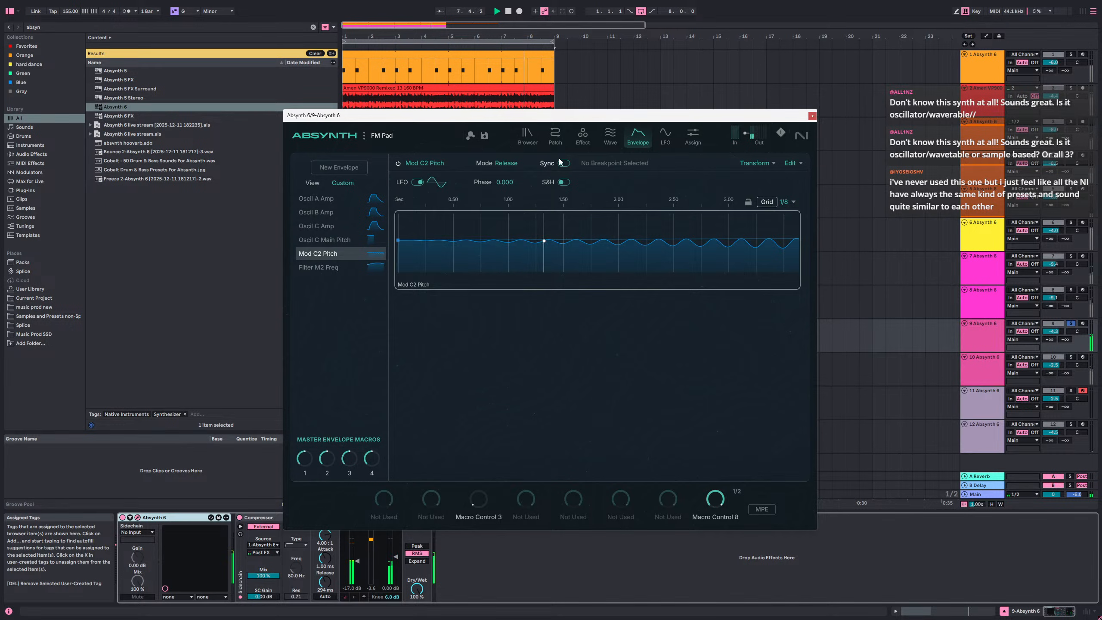
left_click(505, 163)
left_click(506, 172)
- Turn on the LFO for the Oscil C Main Pitch envelope
left_click(339, 241)
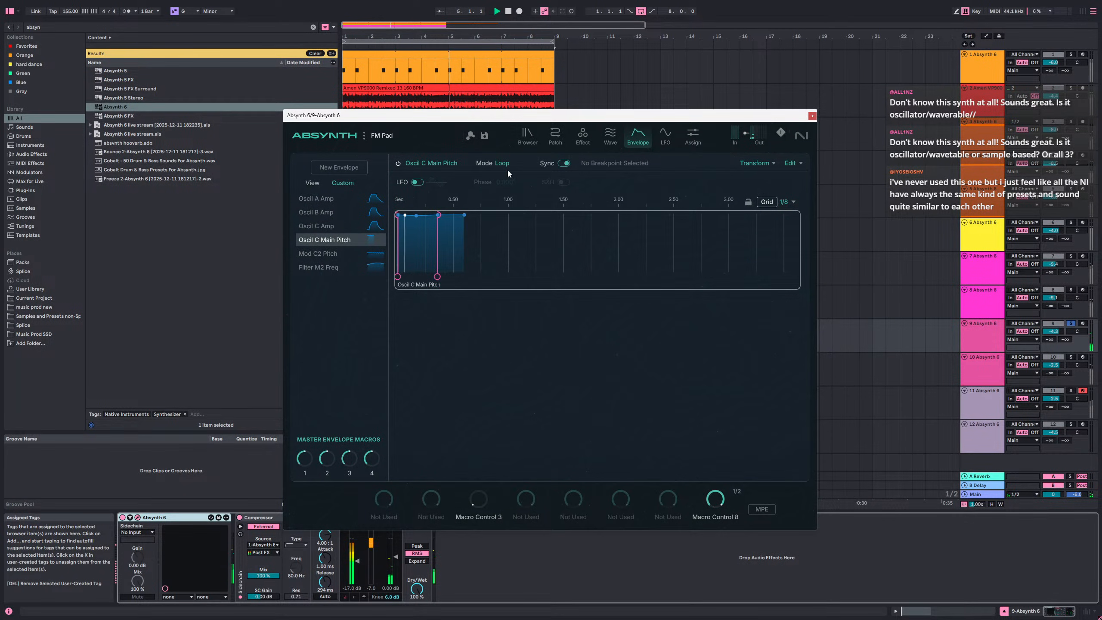
left_click(421, 184)
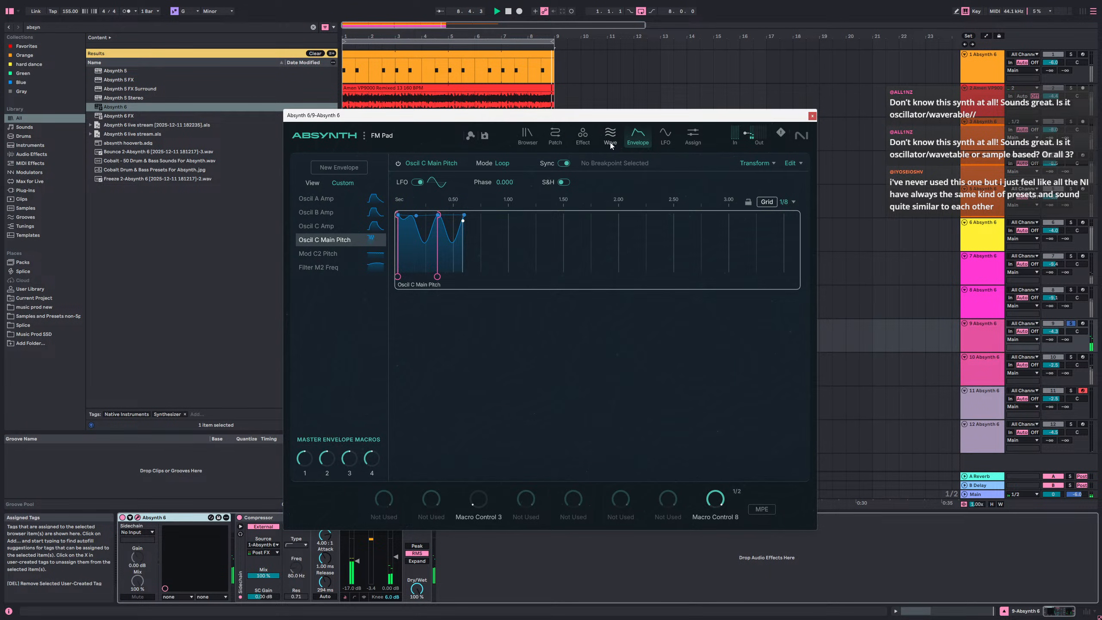
- Review the LFO settings and the Oscil C Amp envelope, and compare the sound with the Pipe effect off and on
left_click(659, 139)
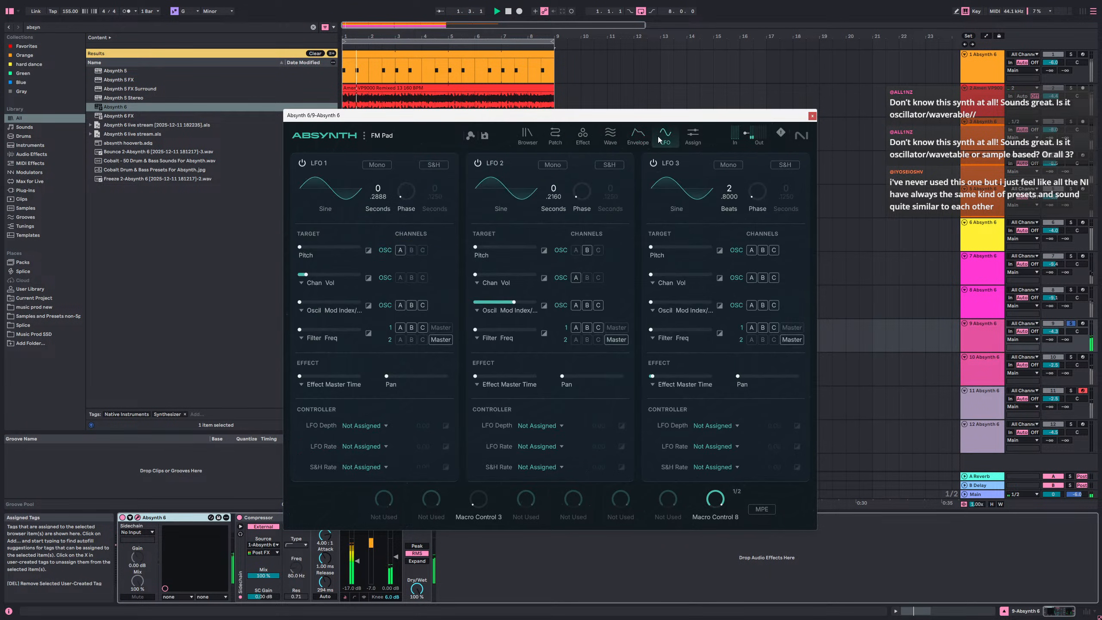
left_click(634, 136)
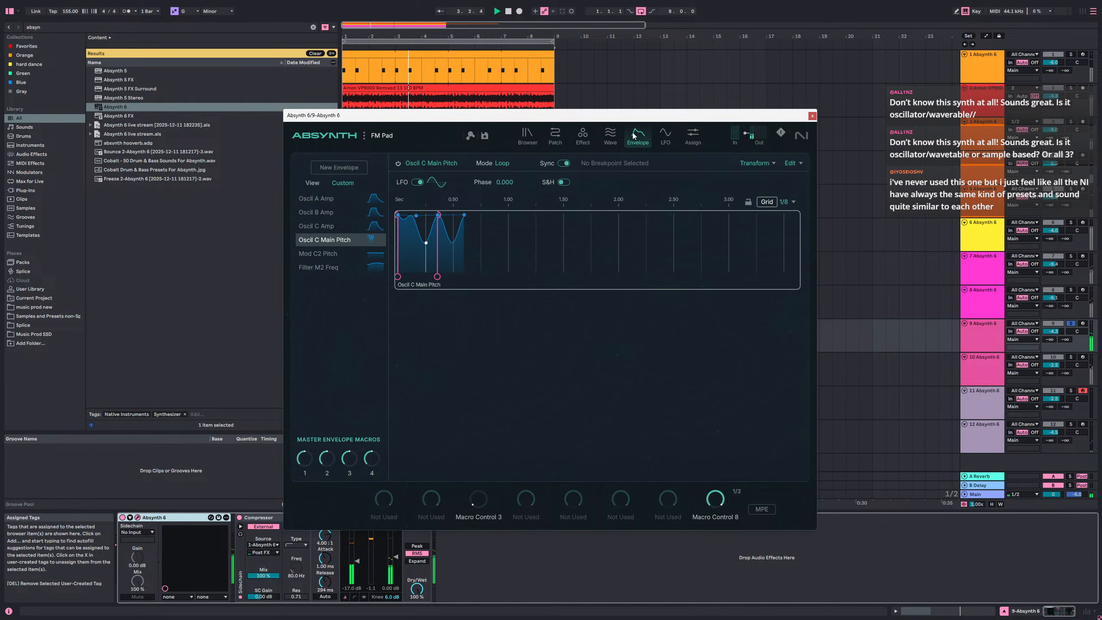
left_click(341, 225)
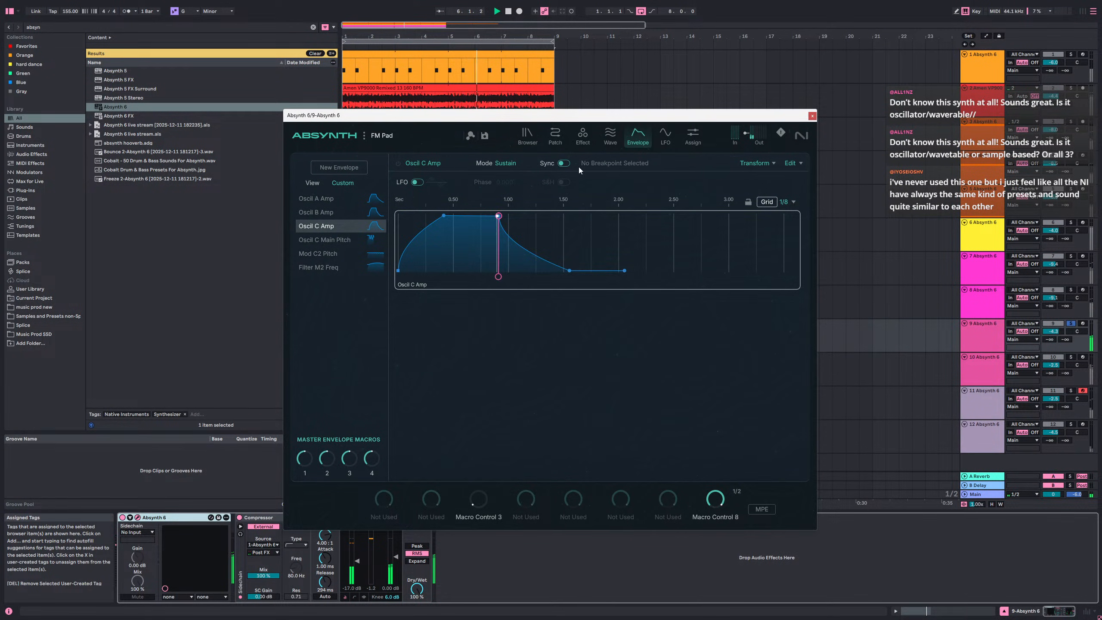
left_click(558, 138)
left_click(591, 139)
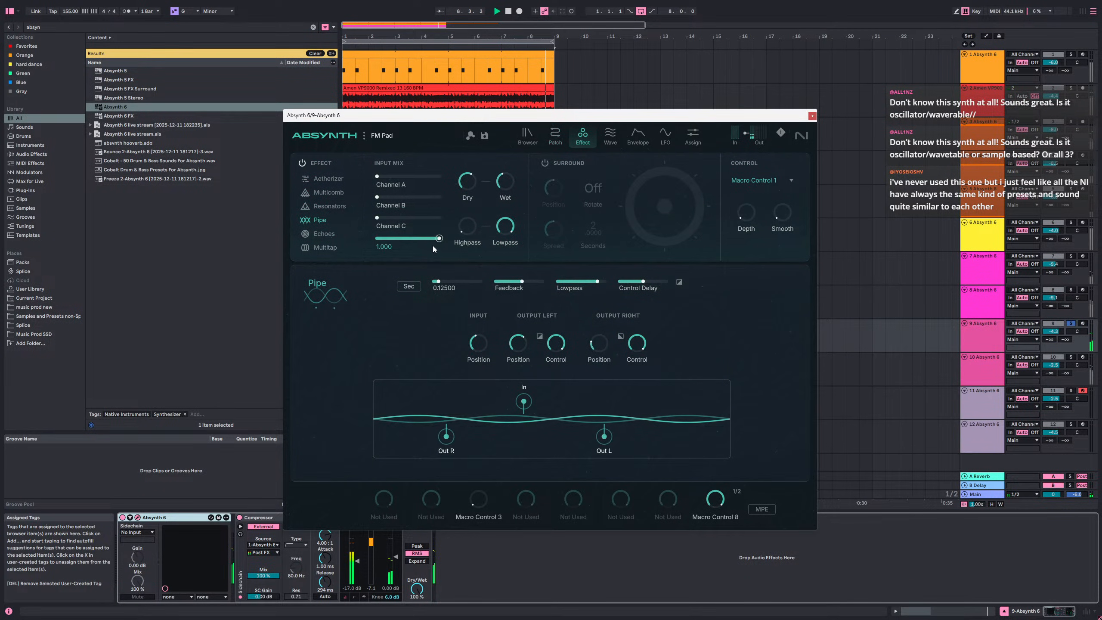
left_click(310, 166)
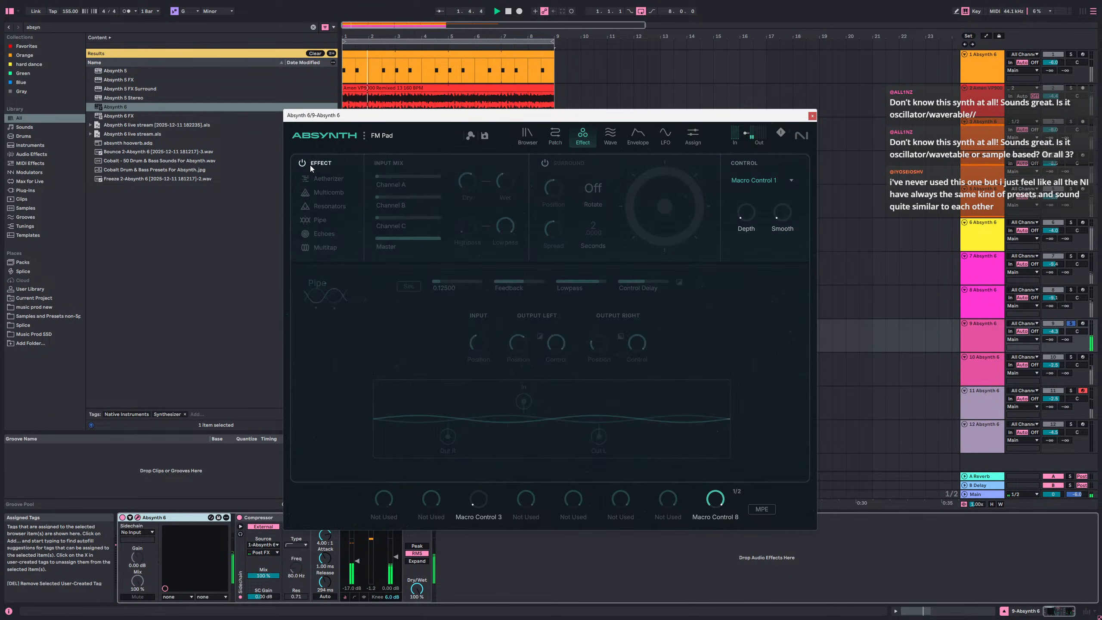
left_click(309, 165)
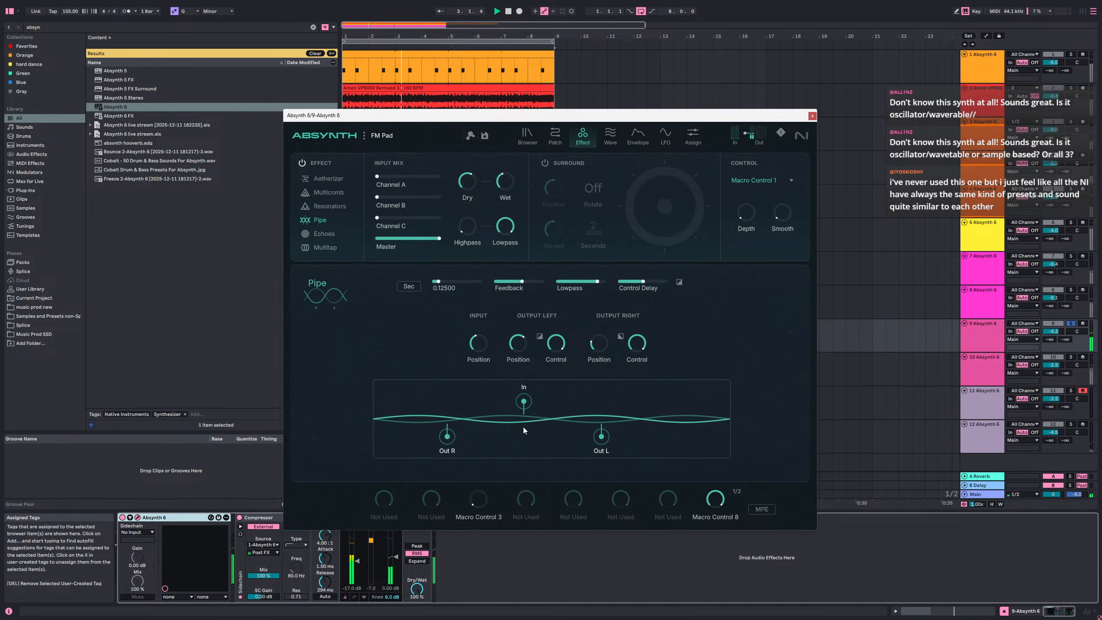
- Turn on Surround for the FM Pad, set its Spread to 0.708 and switch on Rotate
left_click(546, 163)
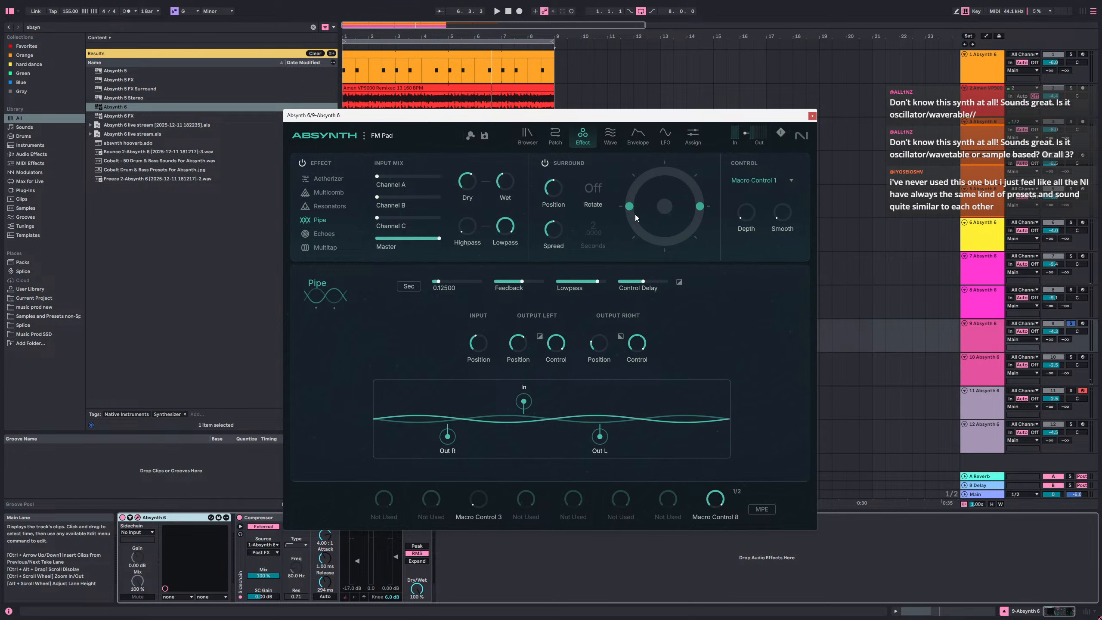
key("space")
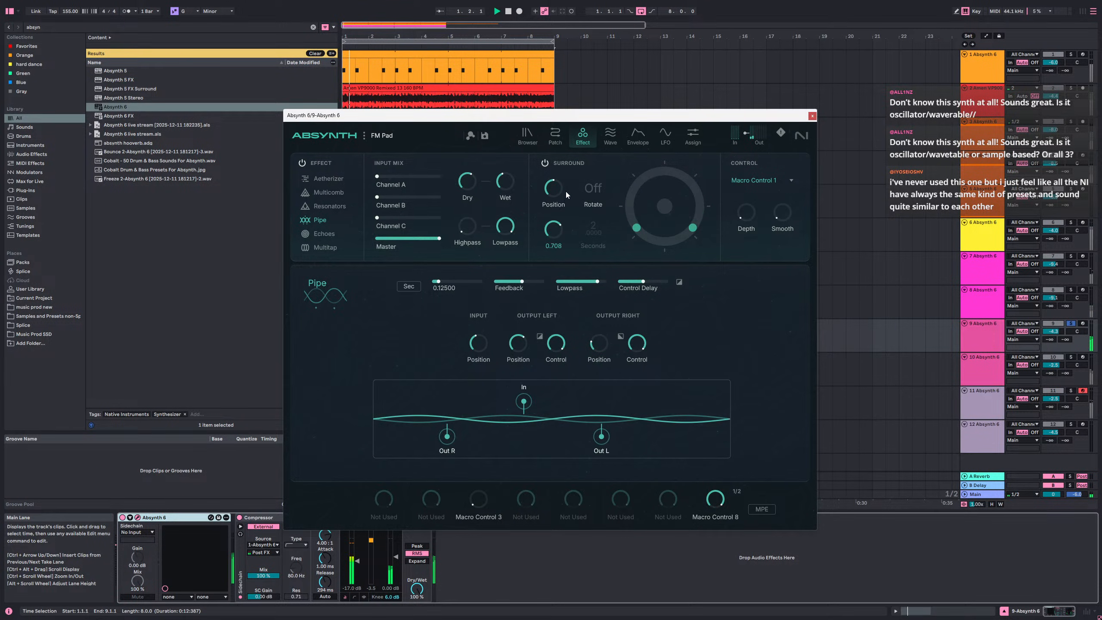
left_click(594, 187)
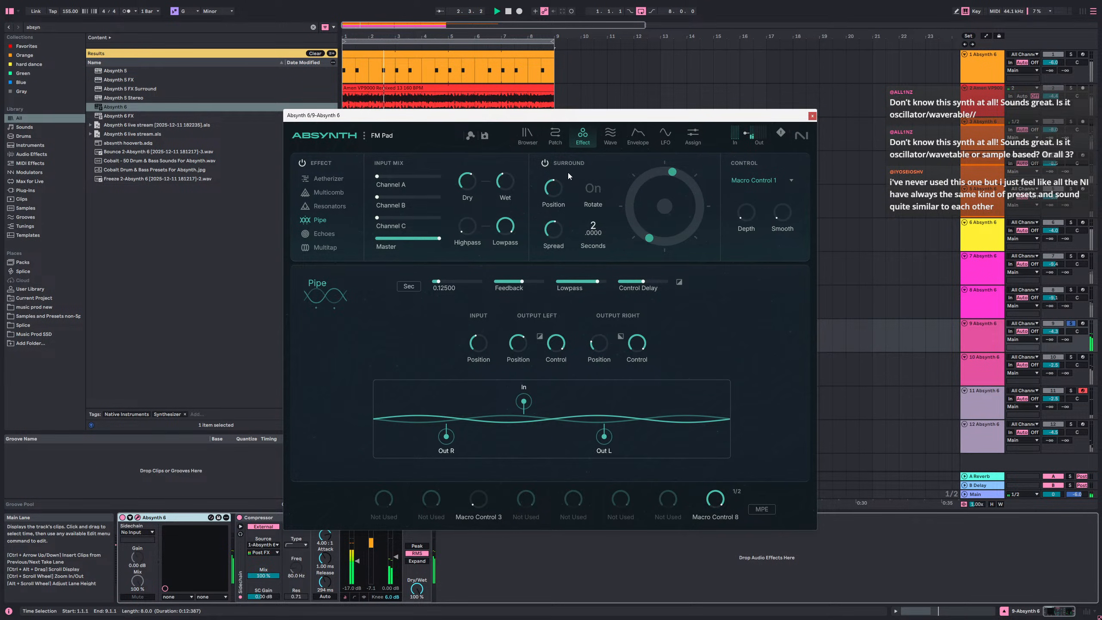
- Search for MSED, add it to track 9's device chain and close its plug-in window
key("ctrl+f")
type("msed")
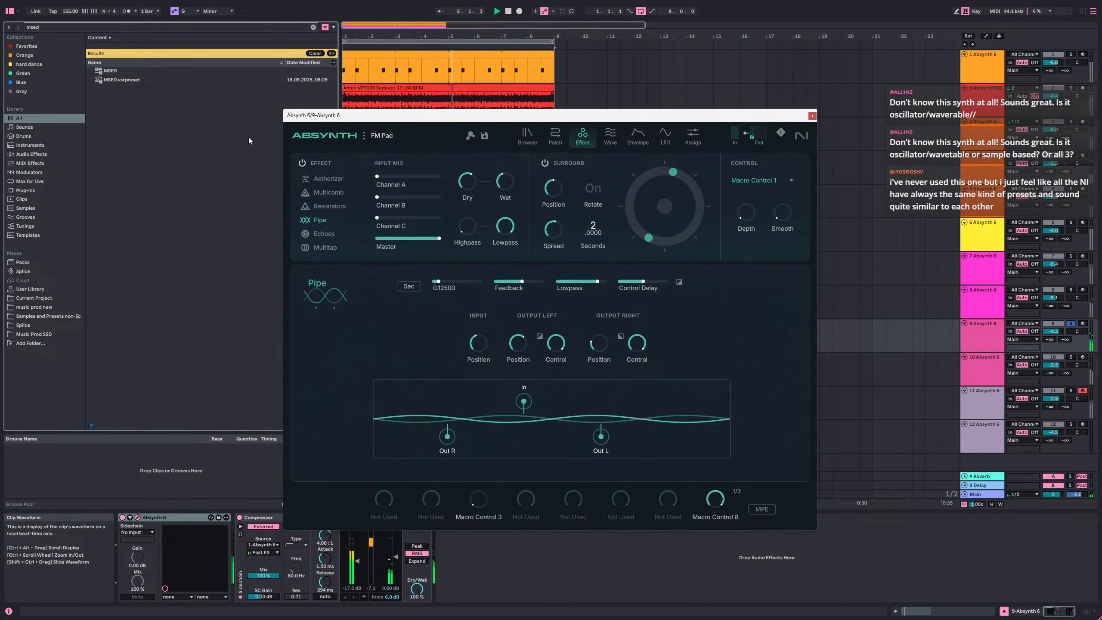
double_click(132, 73)
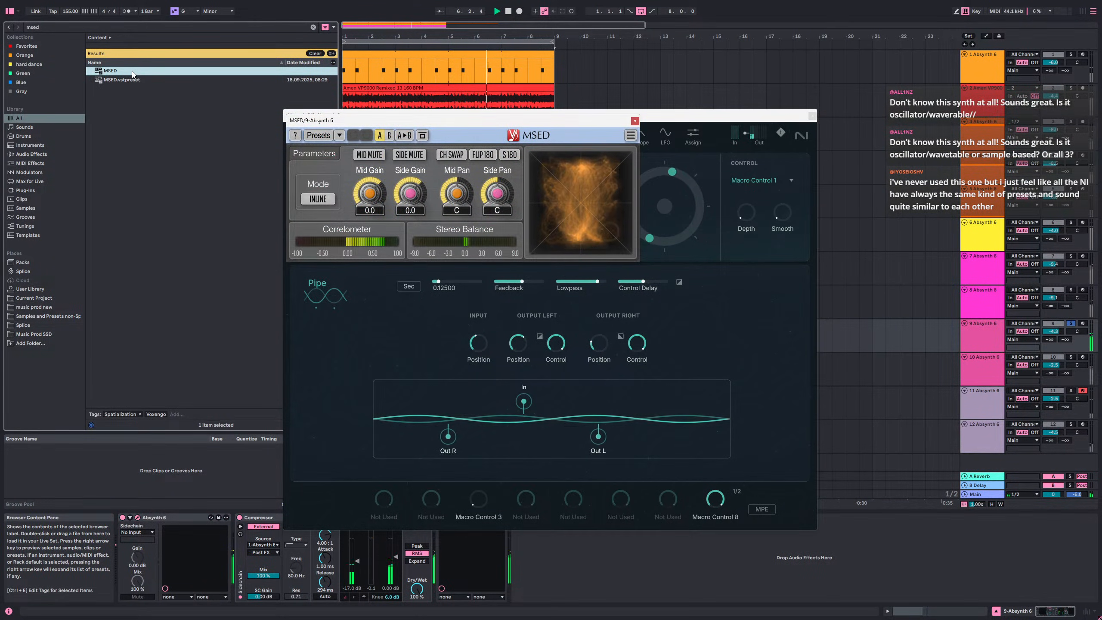
left_click(635, 121)
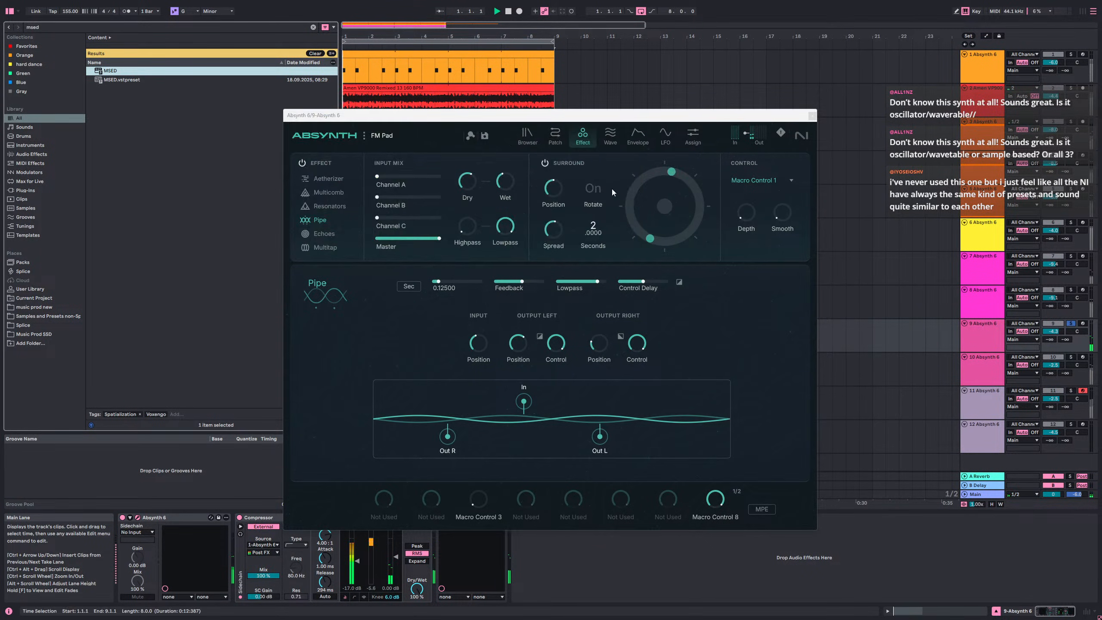
- Try a Surround rotation time of 0.0100 seconds and check the stereo image in MSED
mouse_move(596, 225)
left_mouse_down()
mouse_move(613, 180)
mouse_move(601, 246)
left_mouse_up()
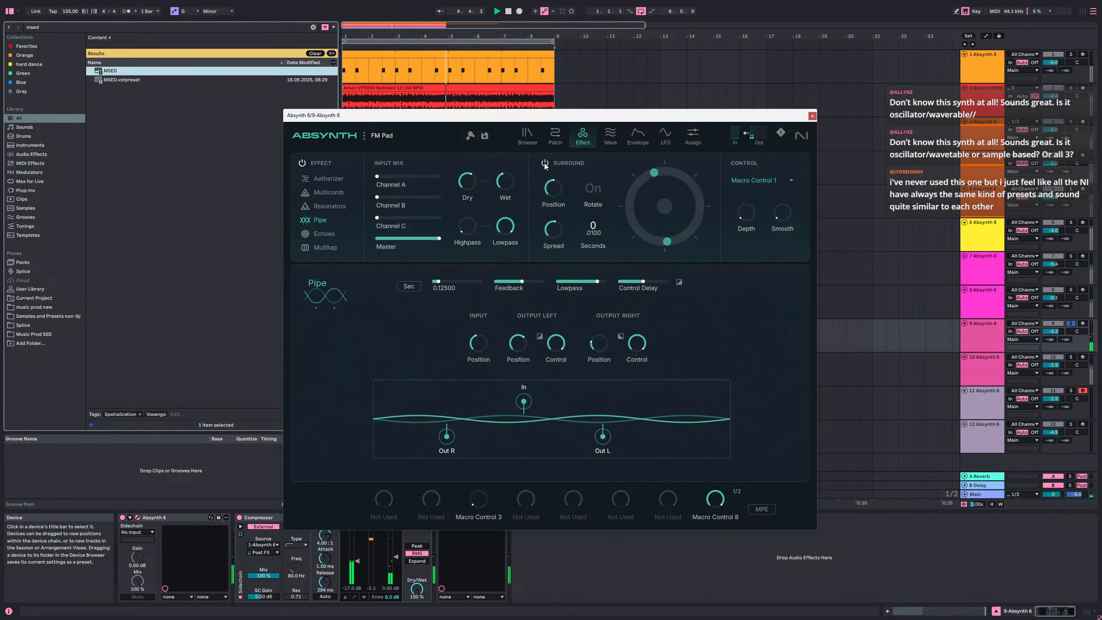
left_click_drag(558, 116, 551, 93)
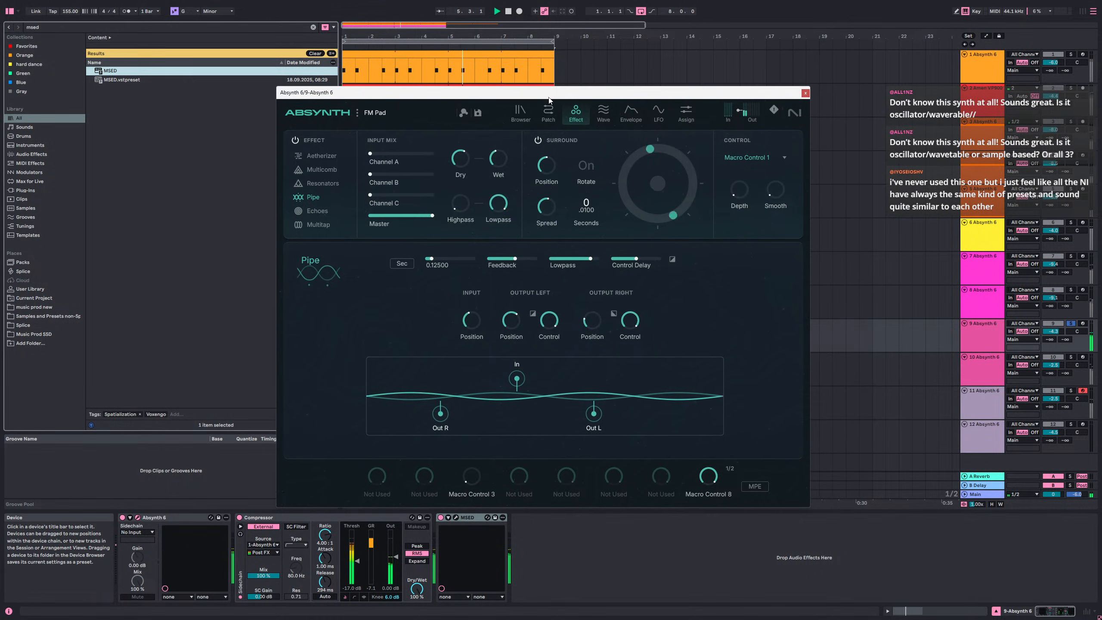
left_click(456, 517)
left_click(456, 518)
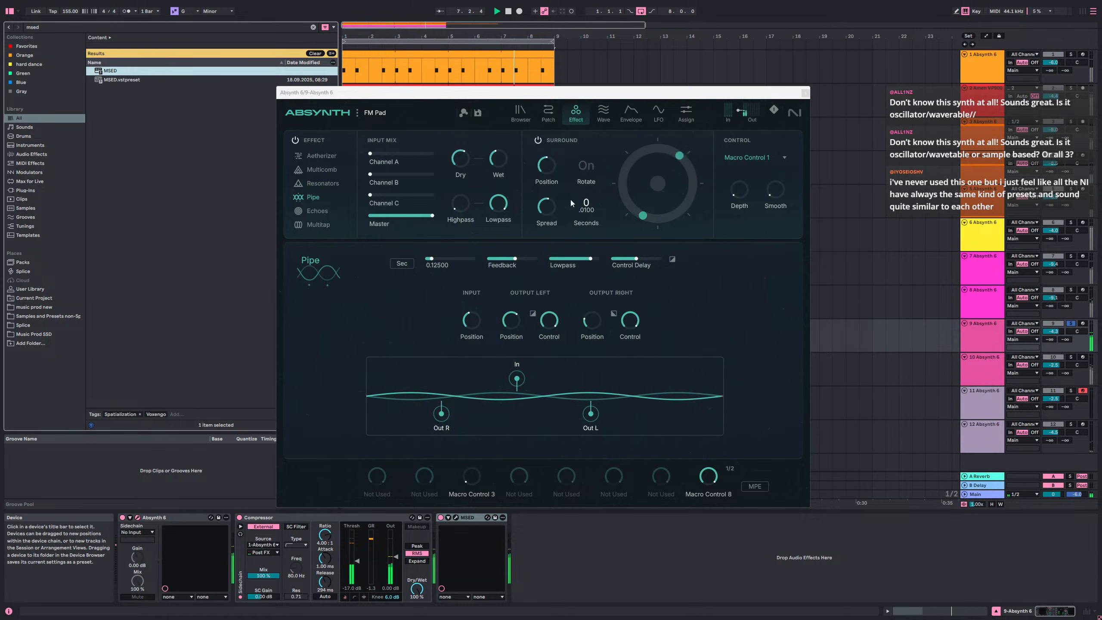
left_click(581, 242)
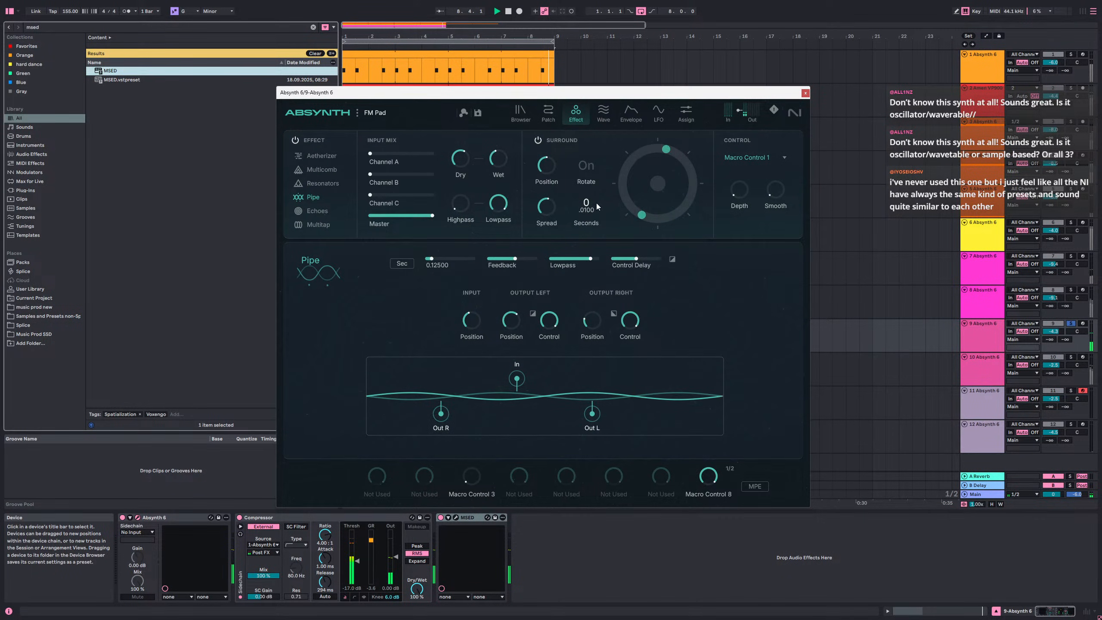
- Raise the Surround rotation time to 0.2434 and on to 46 seconds, and switch Rotate off
left_click_drag(591, 208, 598, 170)
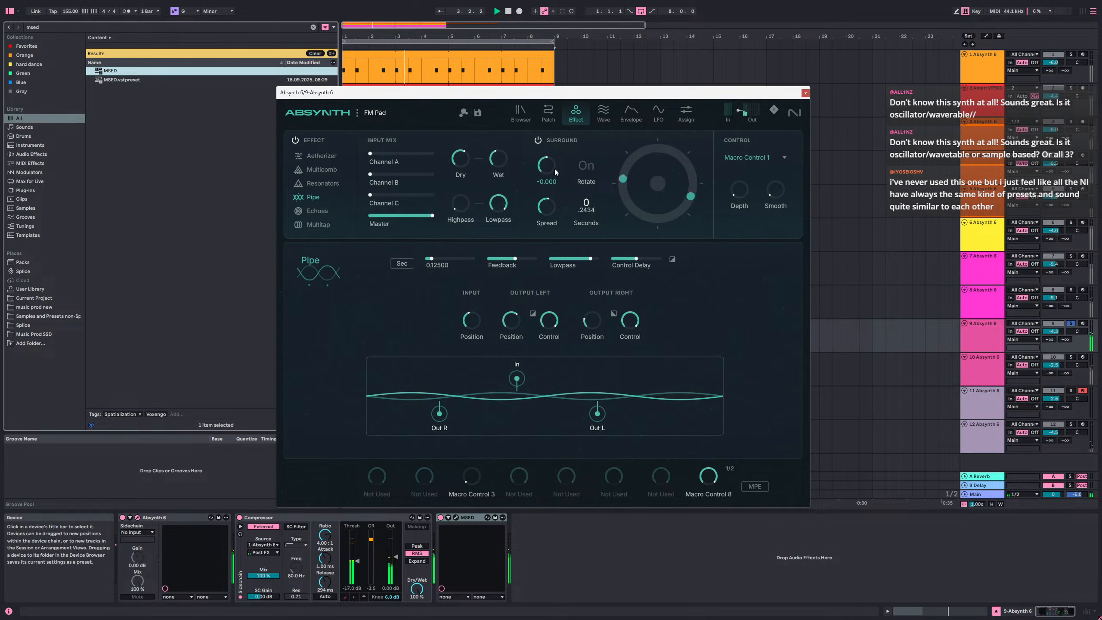
left_click_drag(582, 207, 584, 175)
left_click(585, 171)
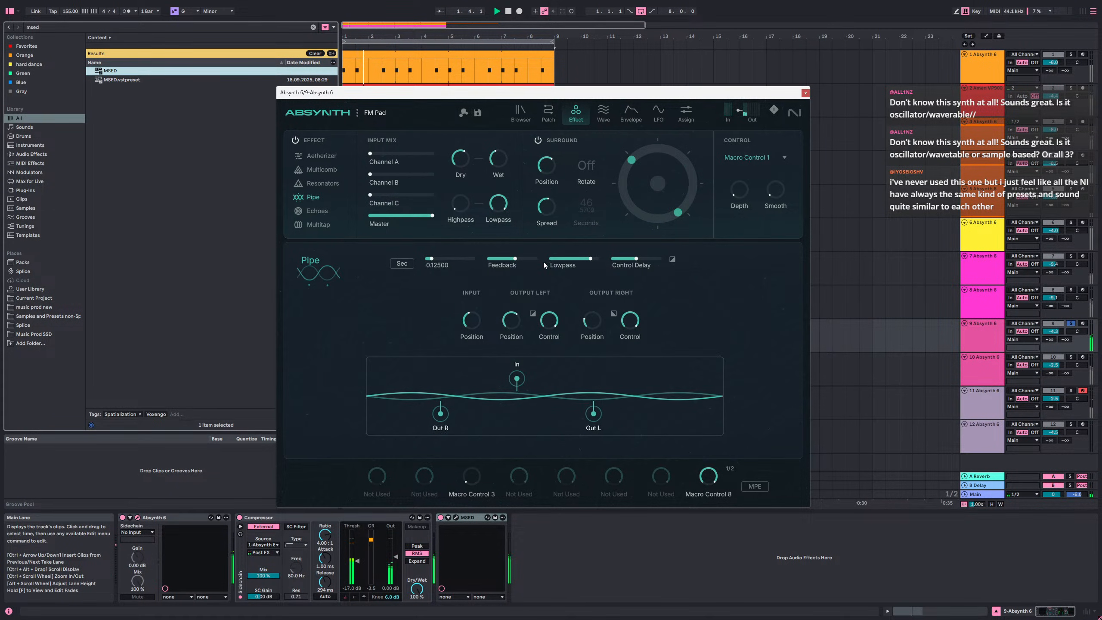
- Raise the Pipe effect's Feedback slightly and compare the sound with Channel B's FM oscillator off and on
left_click_drag(517, 259, 530, 259)
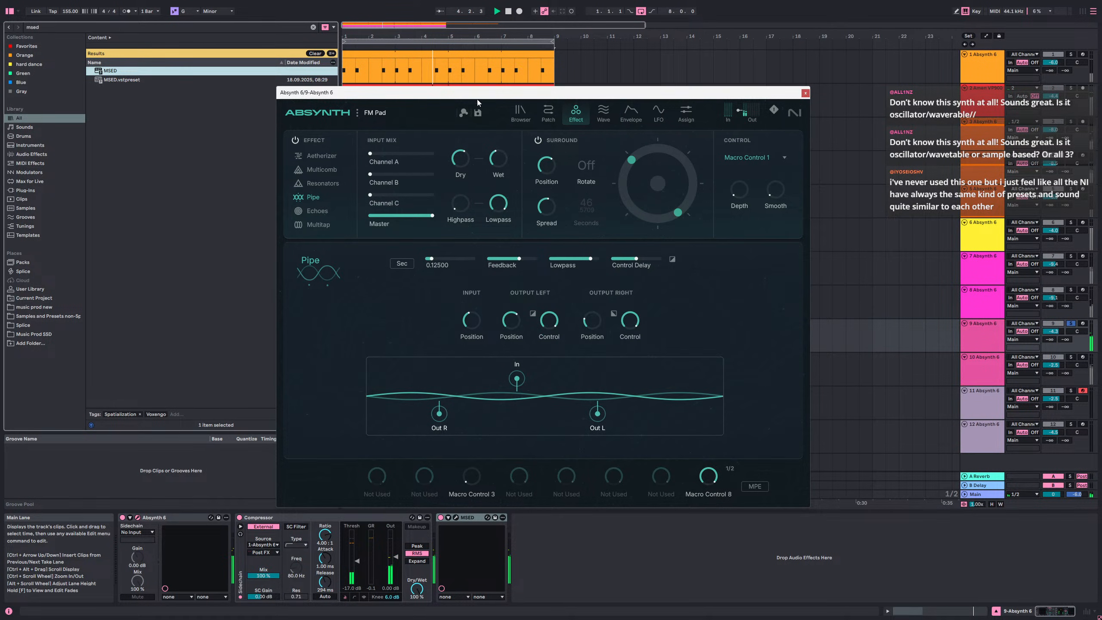
left_click(549, 117)
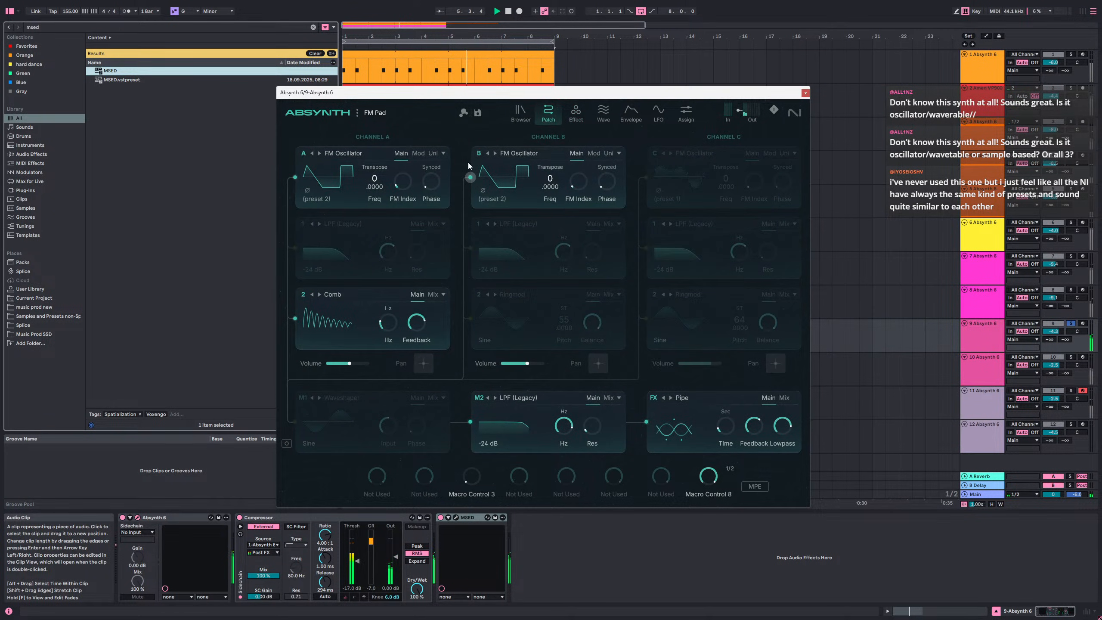
left_click(473, 174)
left_click(472, 174)
- Enable Channel B's second module as a Supercomb, adjusting its frequency and setting its Feedback to about 46.6
left_click(471, 319)
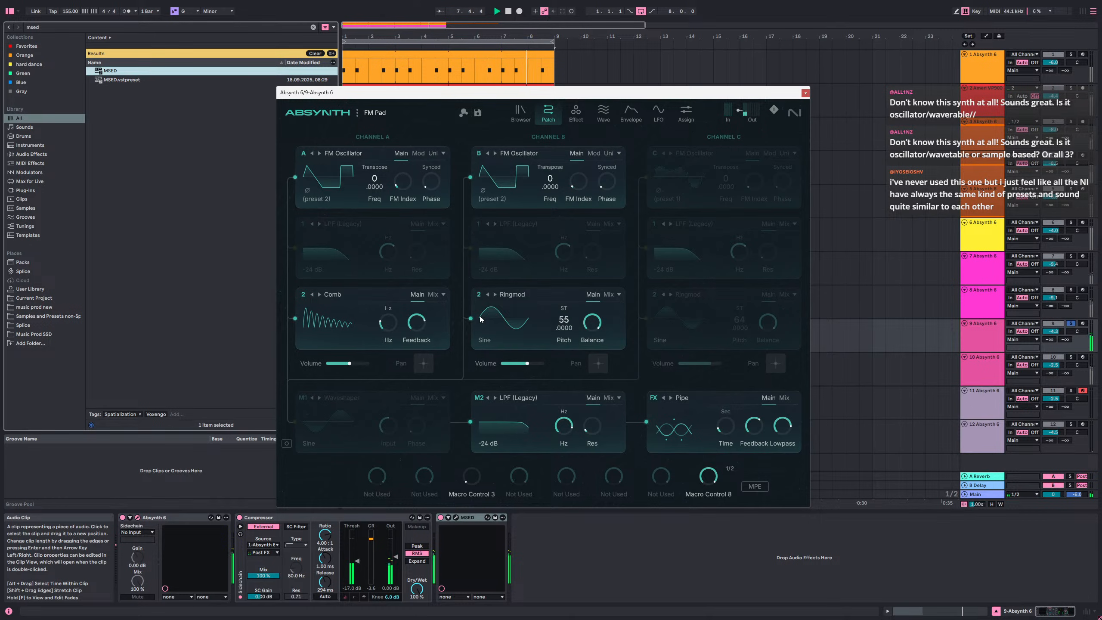
left_click(512, 296)
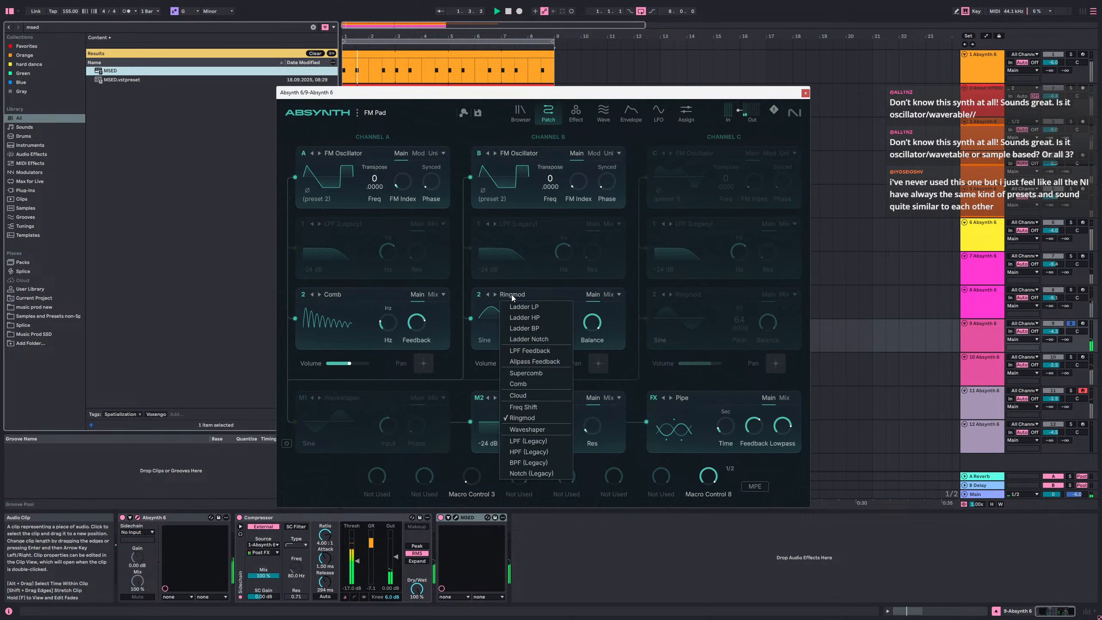
left_click(526, 374)
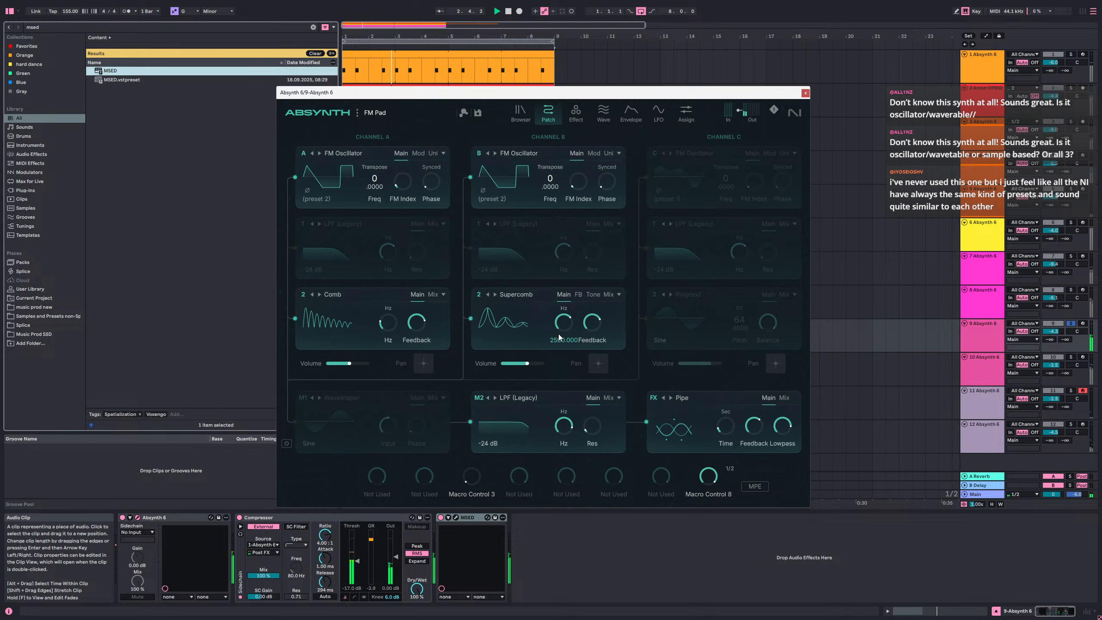
left_click_drag(564, 322, 568, 331)
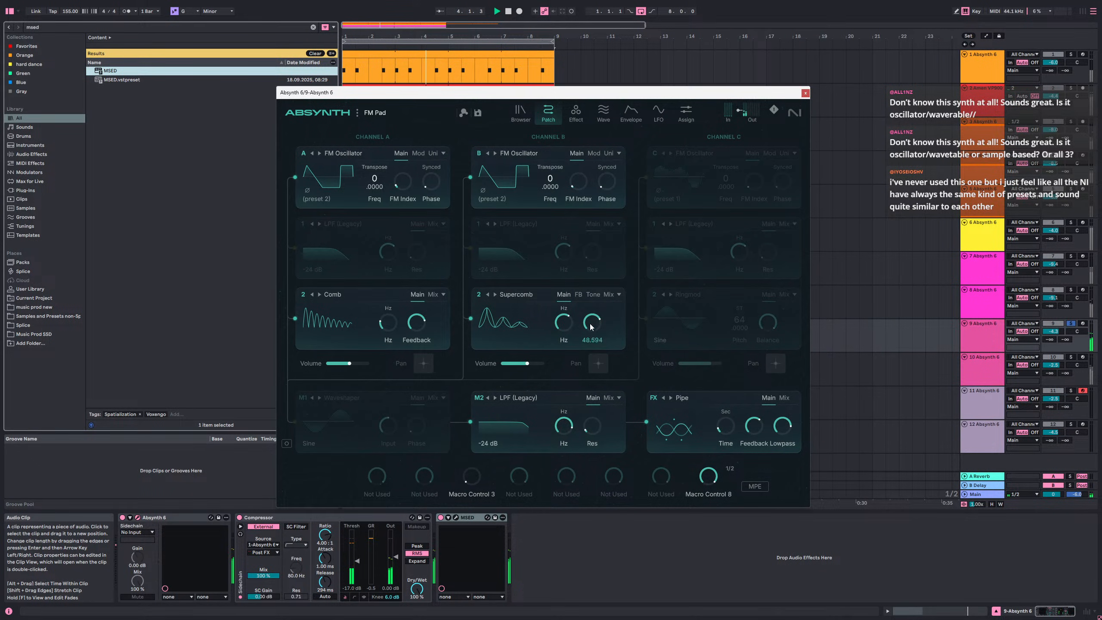
- Set the Supercomb's tone mode to Synthetic with Tone at 70.8, and lower its Mix
left_click(594, 296)
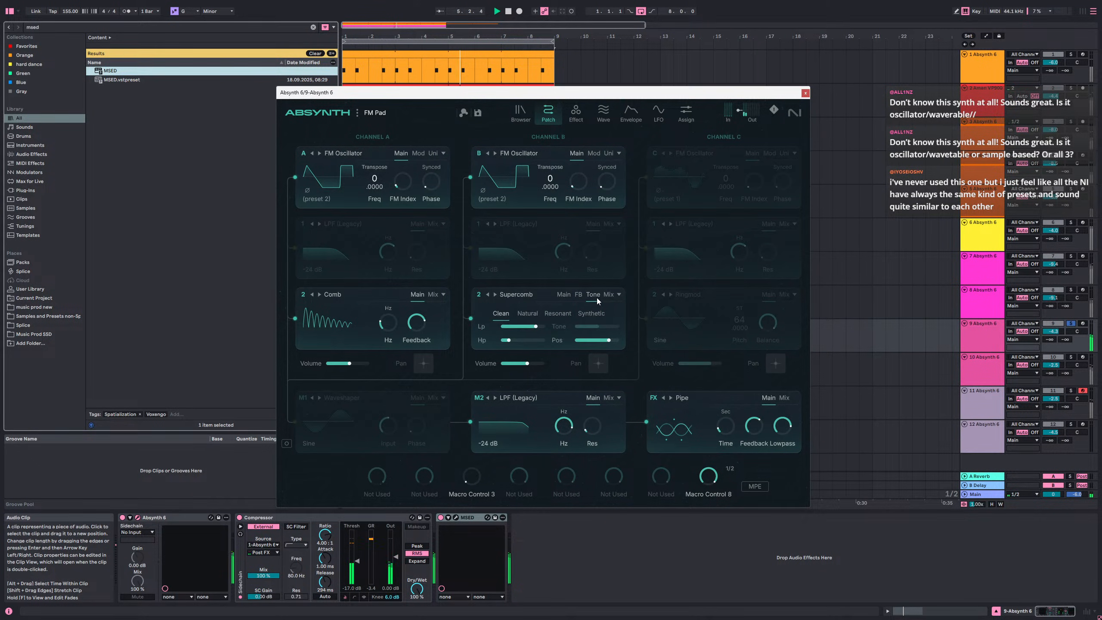
left_click(580, 316)
left_click_drag(597, 326, 608, 328)
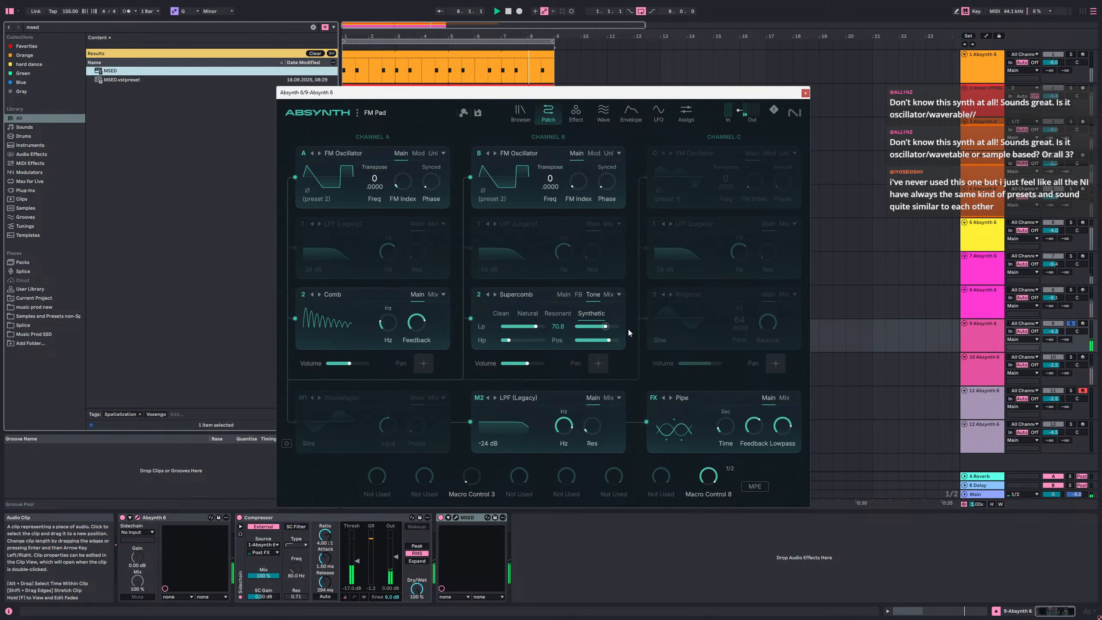
left_click(613, 297)
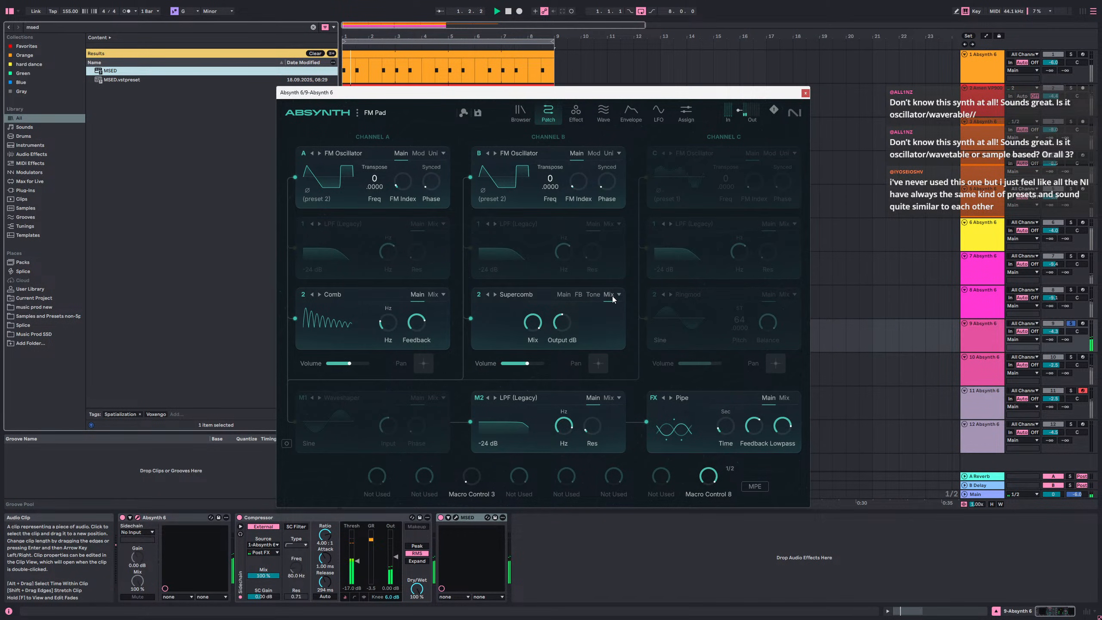
left_click_drag(533, 322, 529, 390)
- Audition tracks 7, 8 and 9 soloed together, and leave only track 8 soloed
left_click(1071, 290, "ctrl")
key("space")
key("space")
left_click(1070, 256, "ctrl")
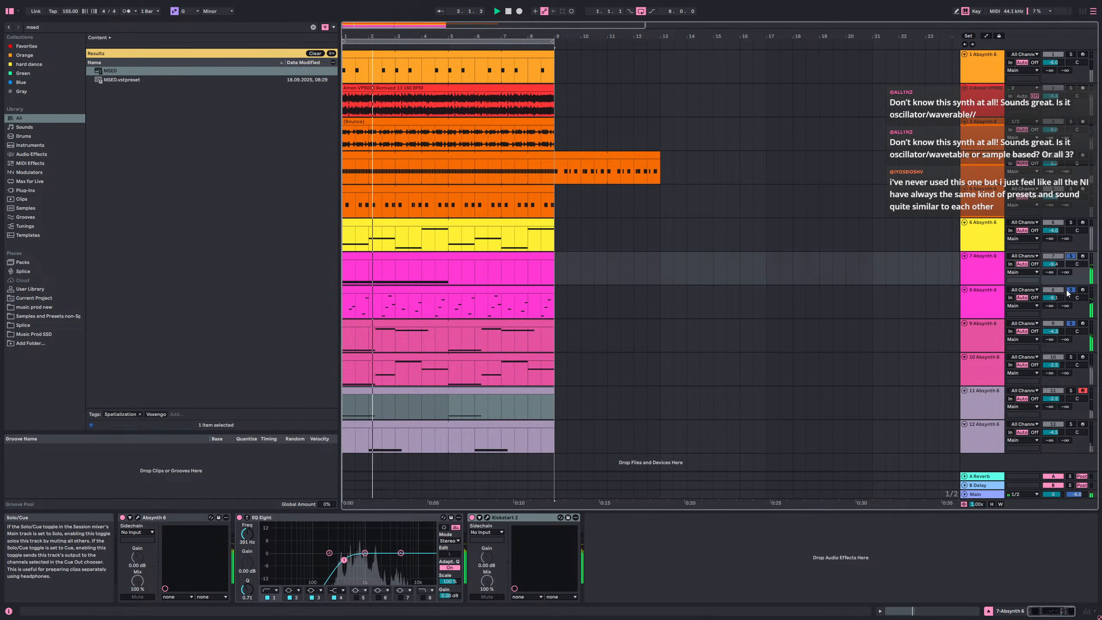
left_click(1070, 291)
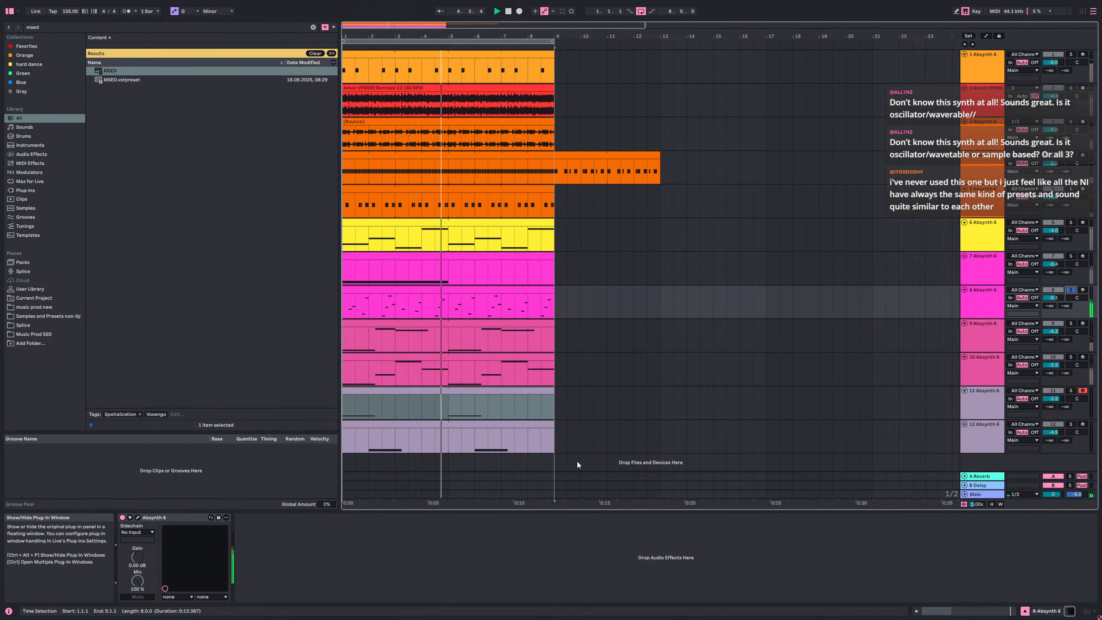
- Duplicate track 8 with its clip and deactivate the copy on track 9
left_click(983, 301)
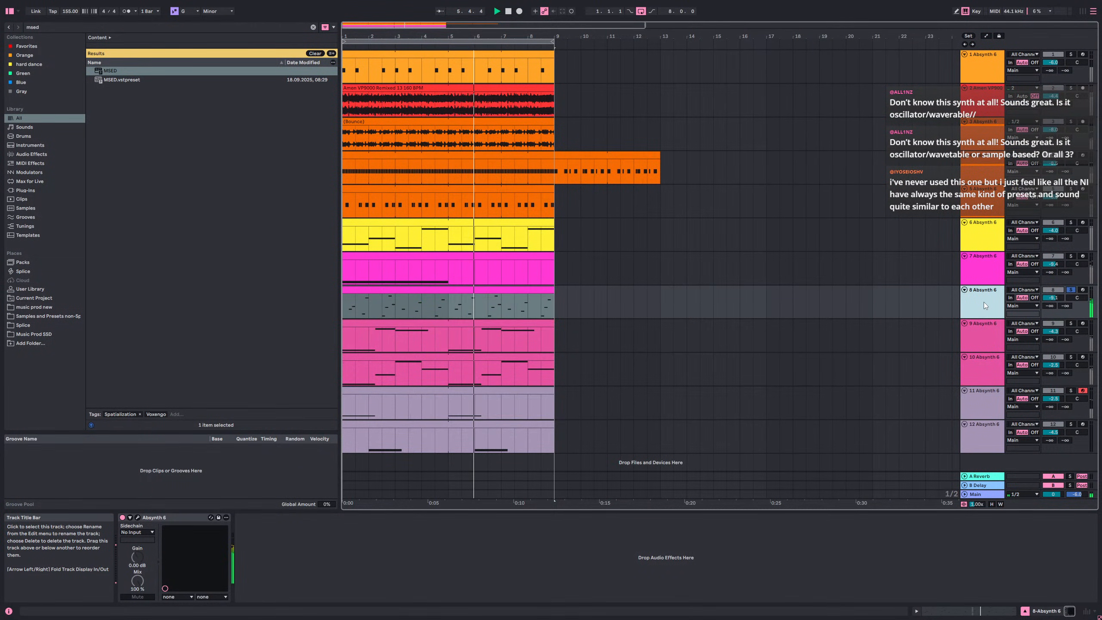
key("ctrl+d")
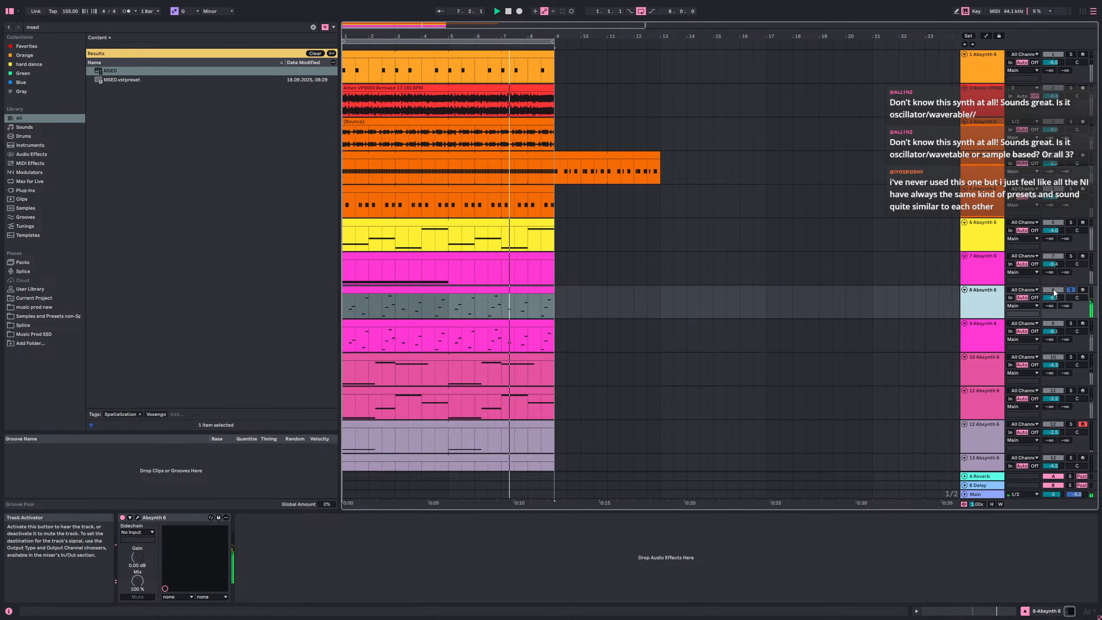
left_click(1052, 324)
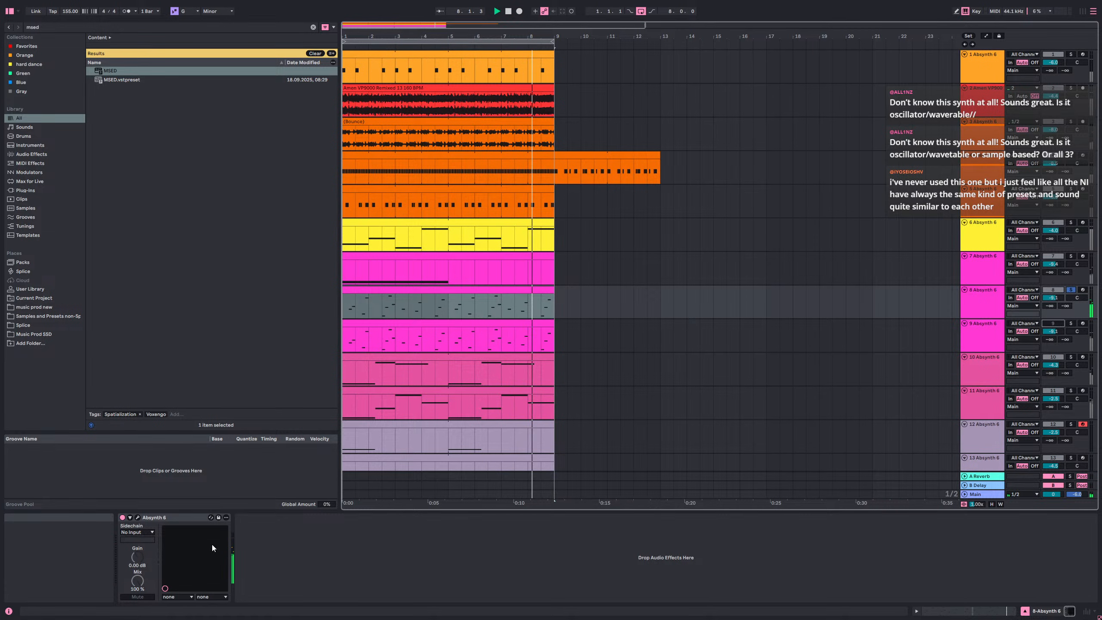
- Open track 8's Absynth and filter its presets to the Vox Lead category under Synth Lead
left_click(137, 517)
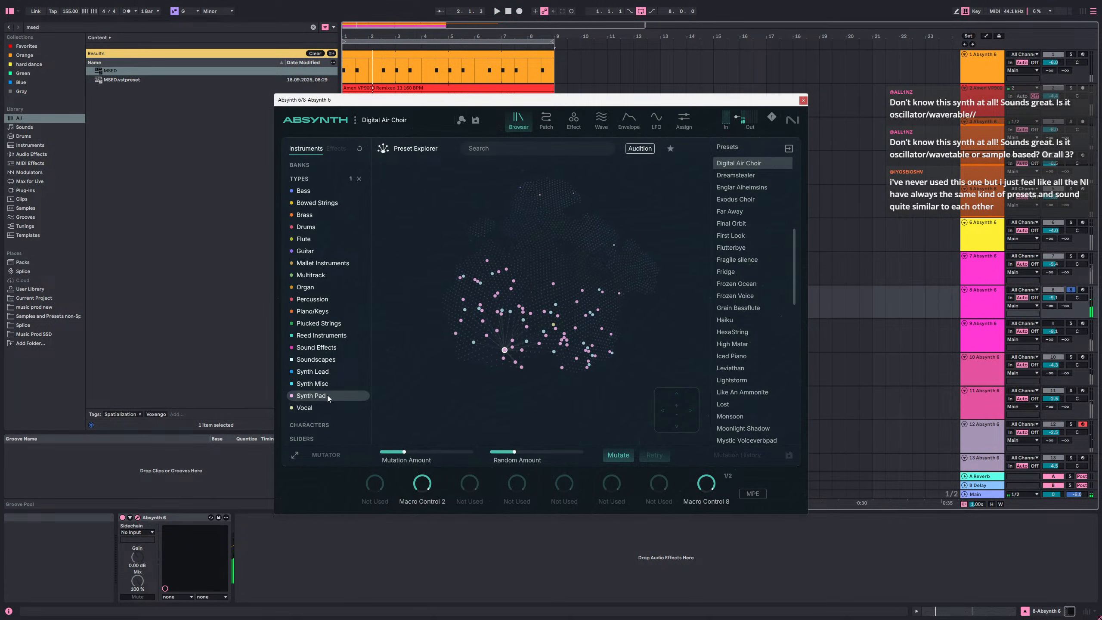
left_click(324, 374)
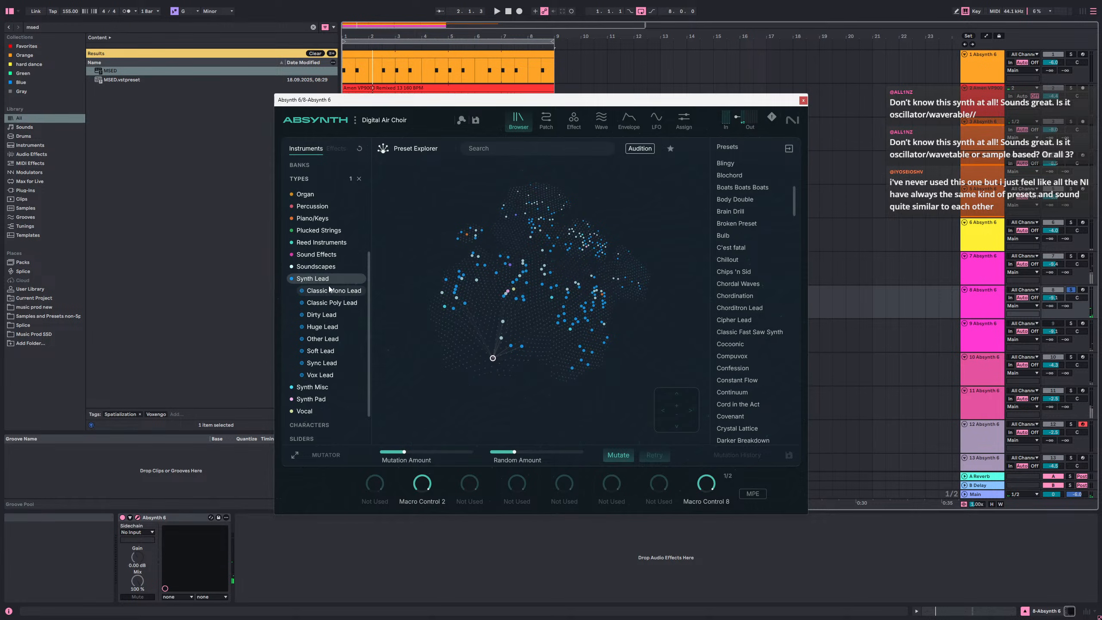
left_click(331, 374)
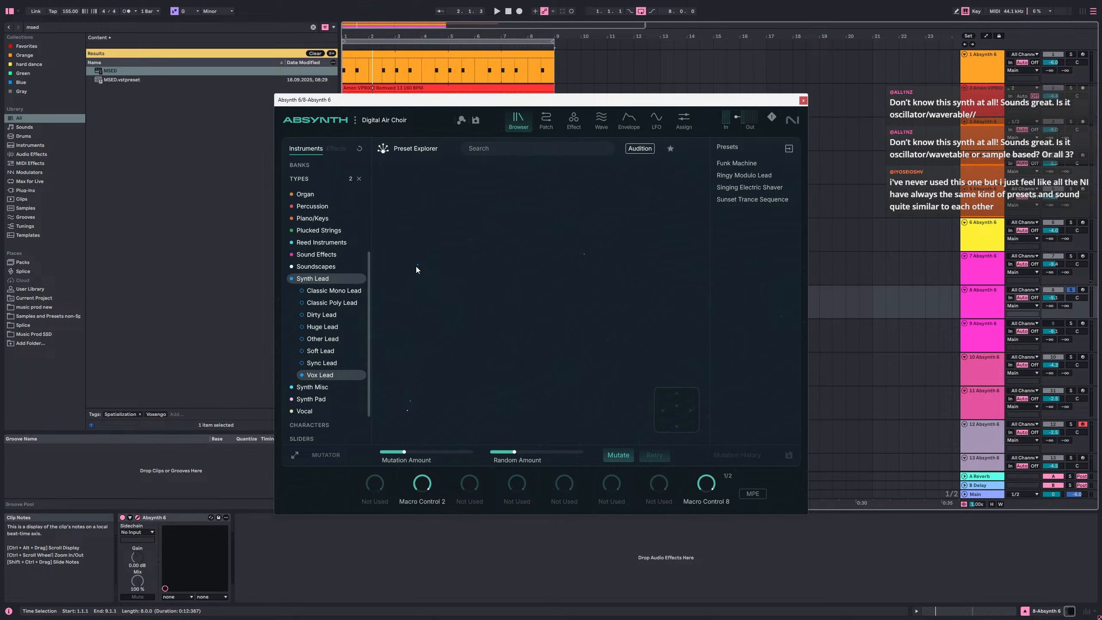
- Audition the Vox Lead presets in track 8's Absynth and load Ringy Modulo Lead
left_click(418, 253)
key("Right")
key("Down")
key("Down")
key("Up")
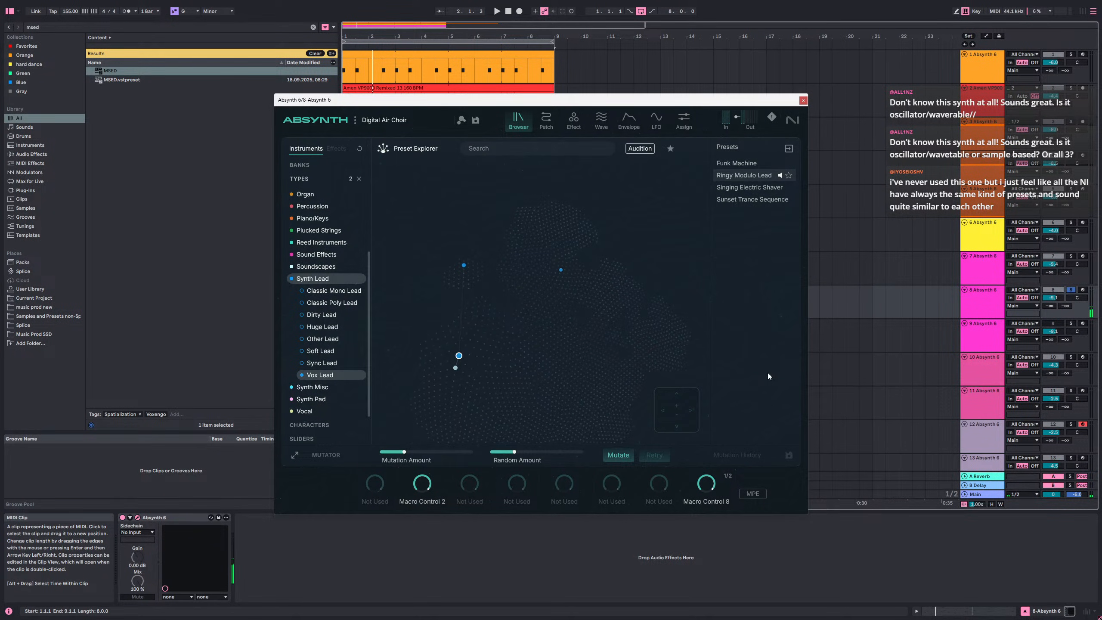
double_click(751, 174)
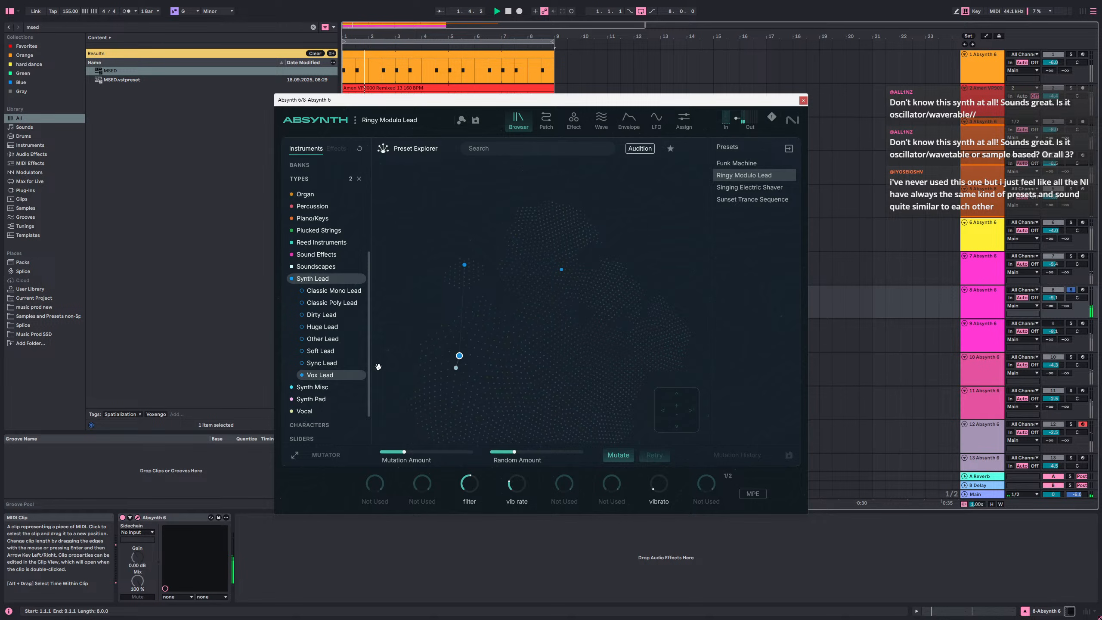
- Switch the Synth Lead filter from Vox Lead to Huge Lead and audition presets across the map, including Binary Lead and Wet Slida
left_click(313, 377)
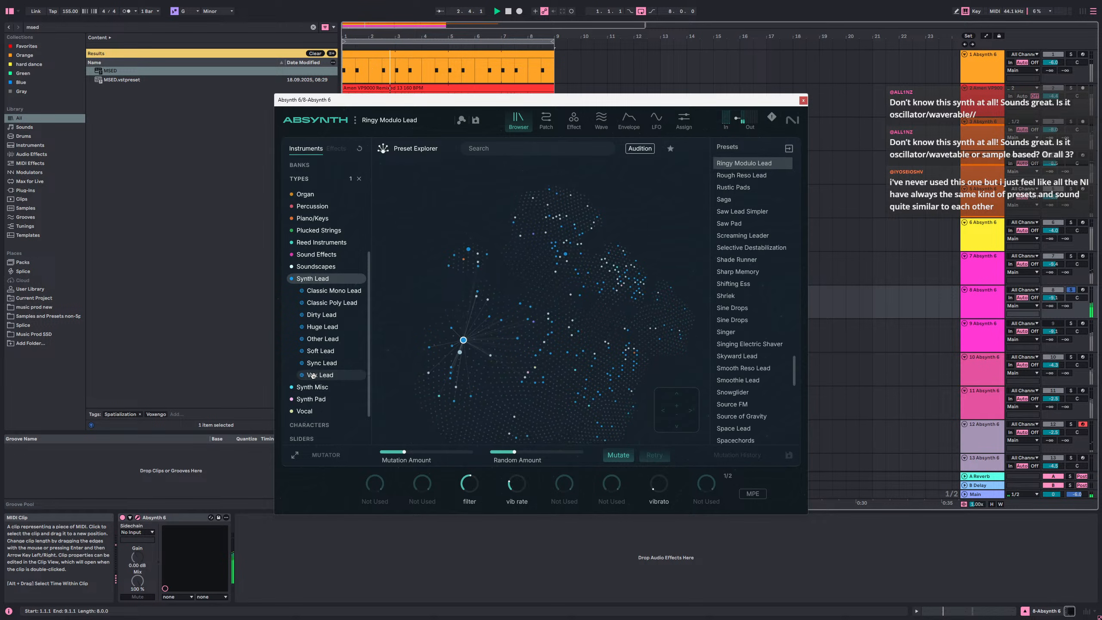
left_click(316, 327)
left_click(458, 317)
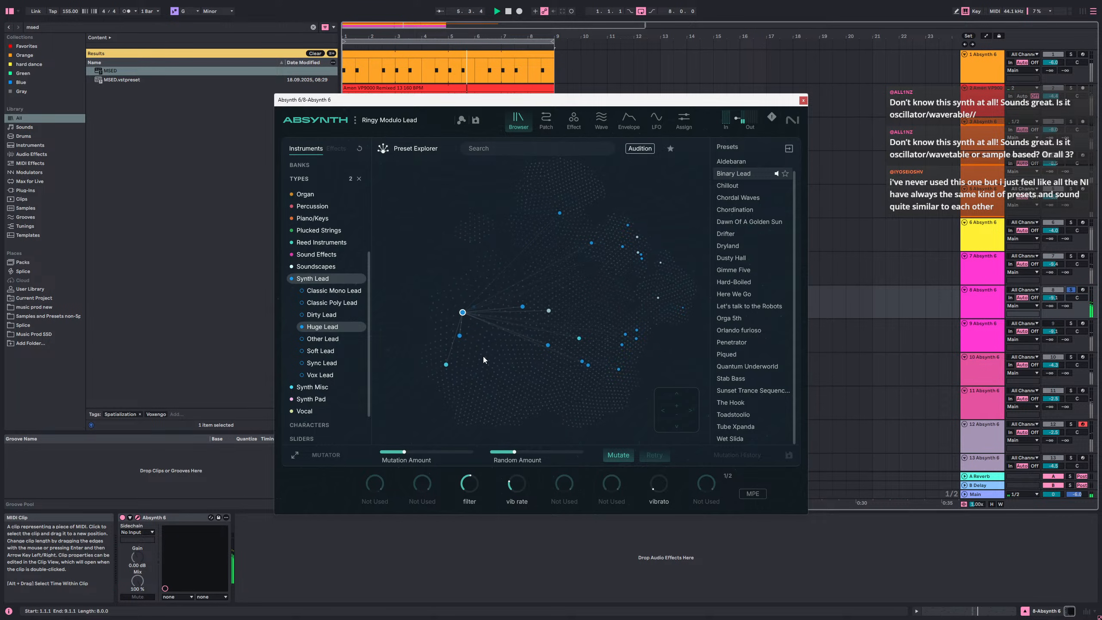
left_click(992, 300)
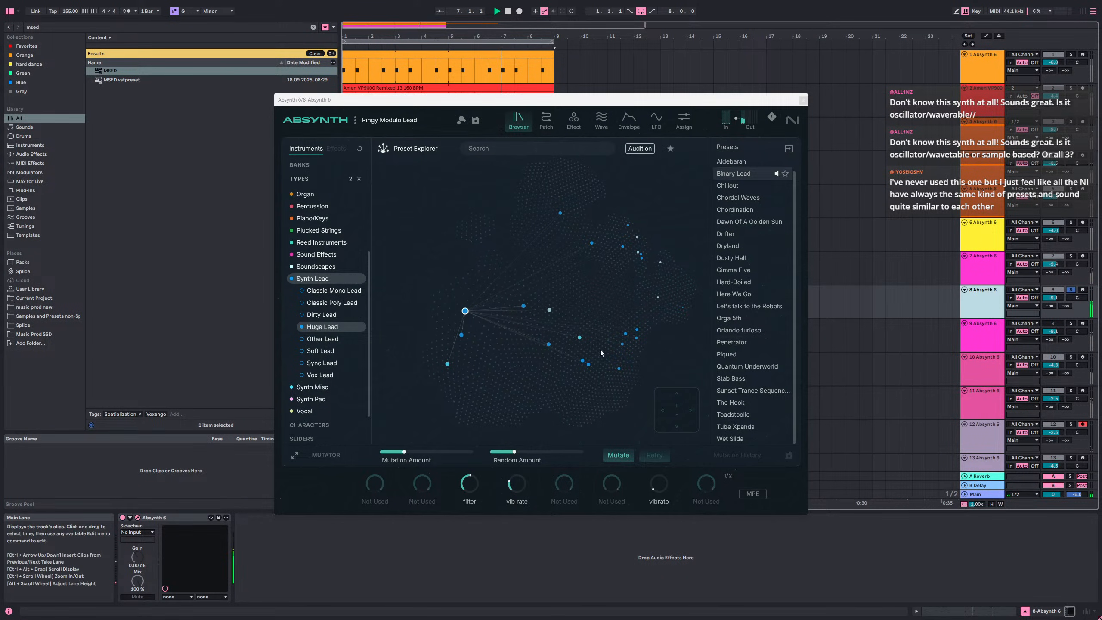
left_click(471, 312)
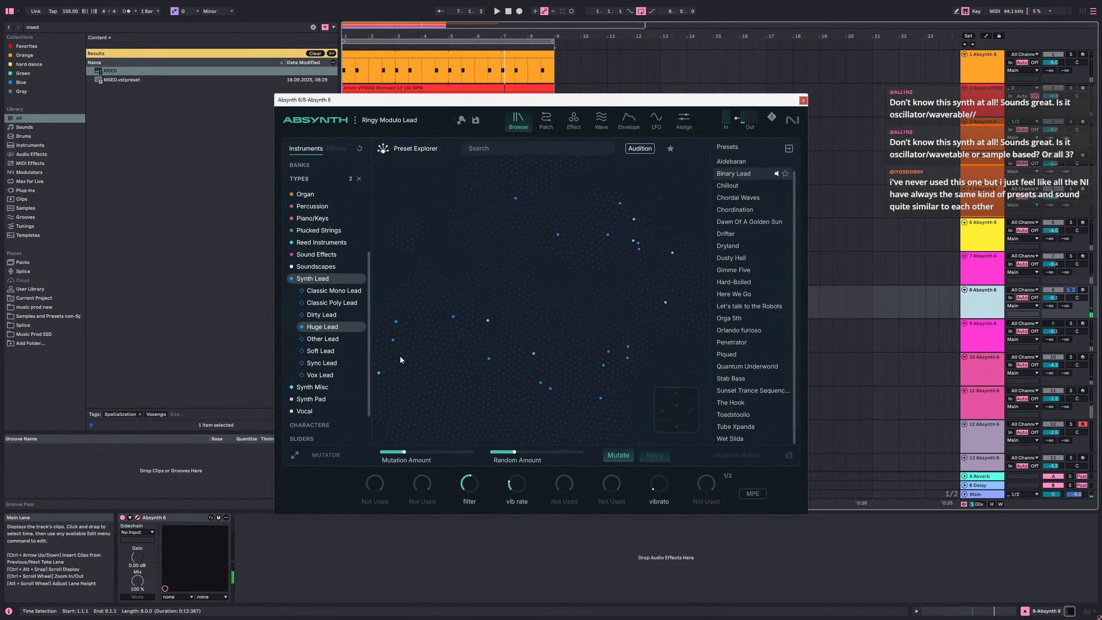
left_click(380, 340)
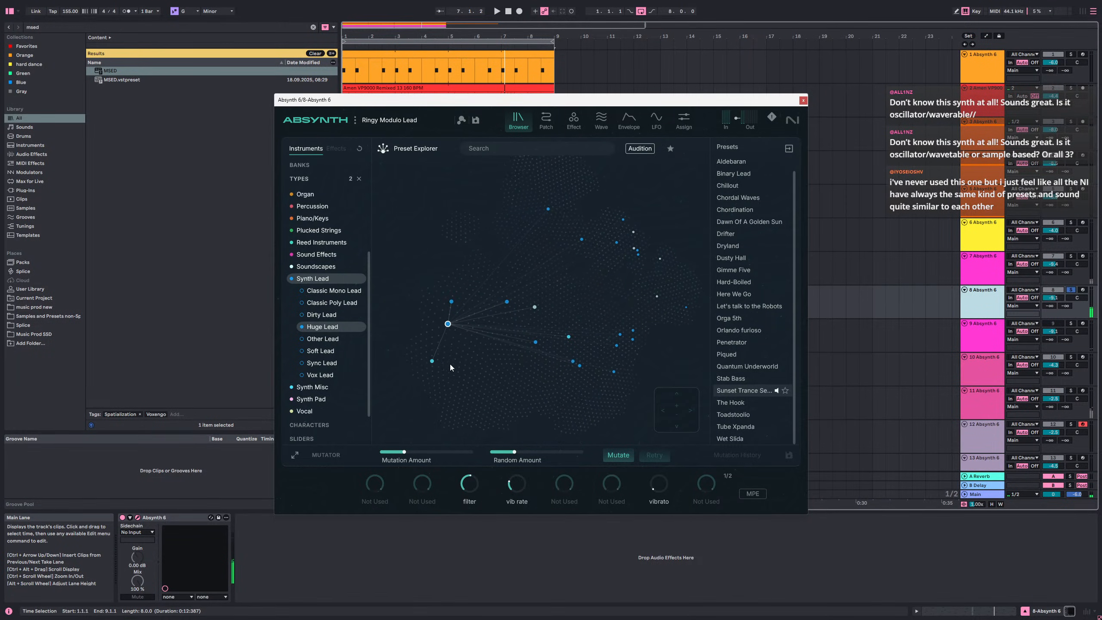
key("Down")
key("Up")
key("Up")
key("Right")
key("Right")
key("Down")
key("Right")
key("Down")
key("Right")
key("Right")
key("Up")
key("Up")
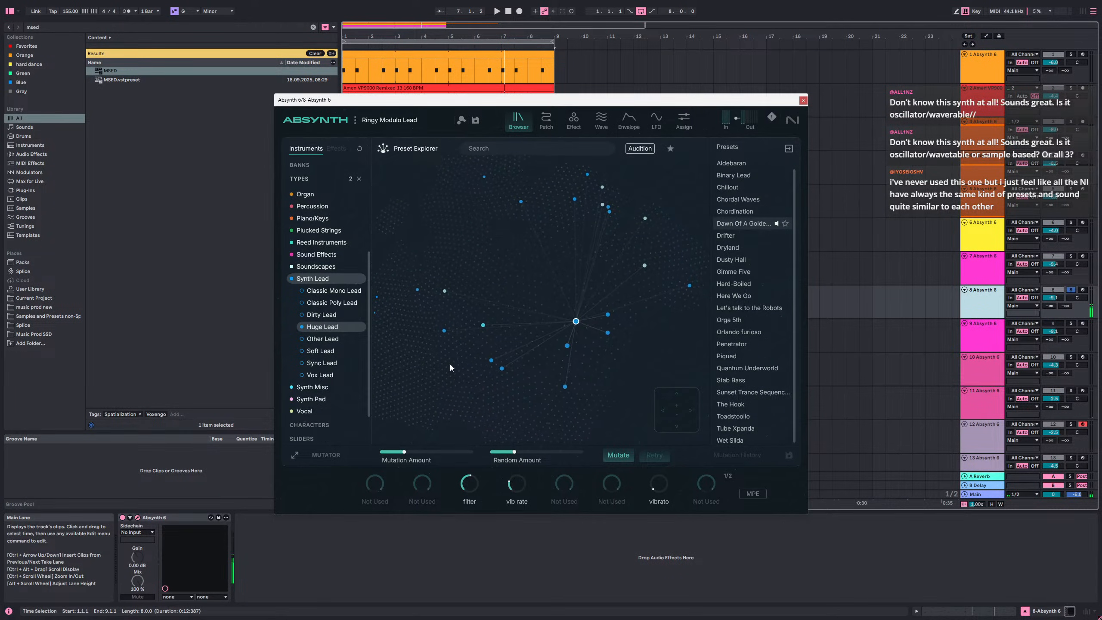
key("Right")
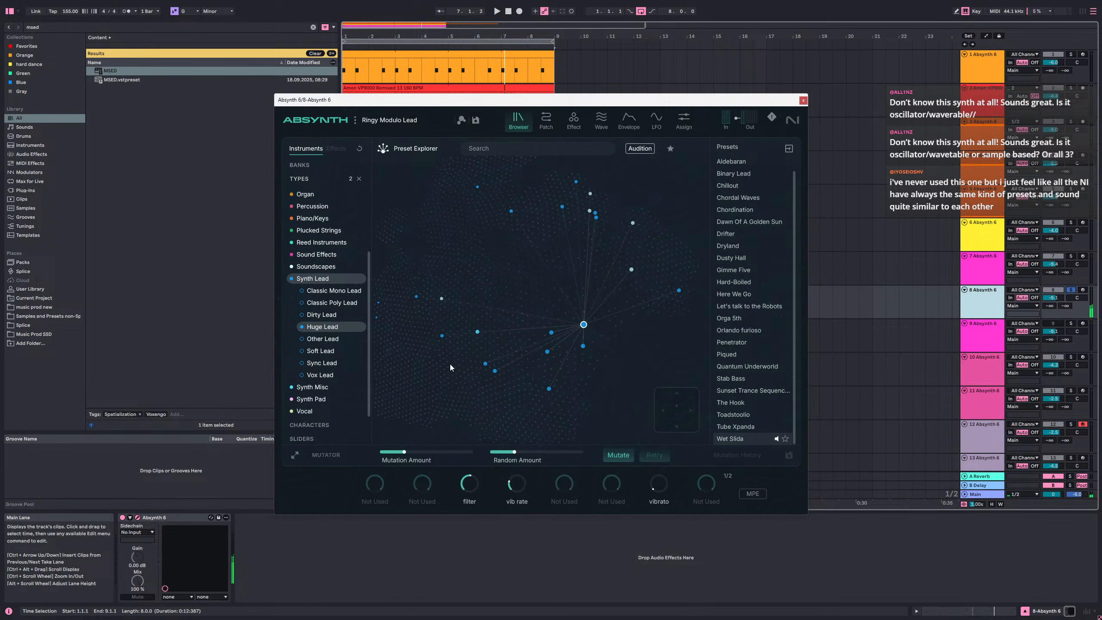
- Audition neighbouring Huge Lead presets and mark Tube Xpanda as a favorite
key("Down")
key("Up")
key("Up")
key("Up")
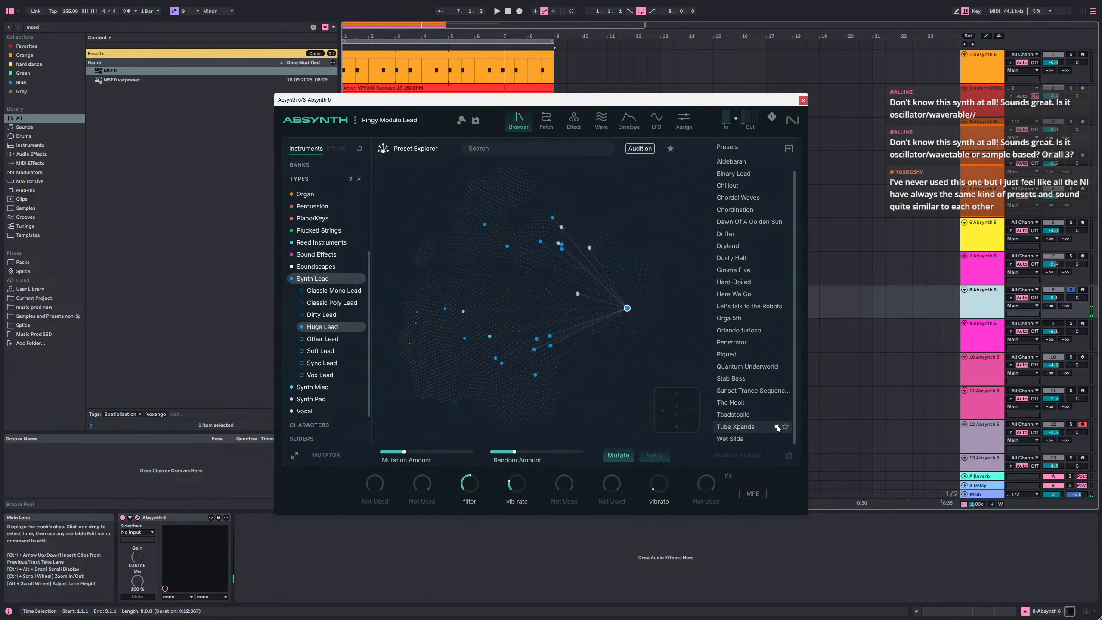
key("Up")
key("Up")
key("Up")
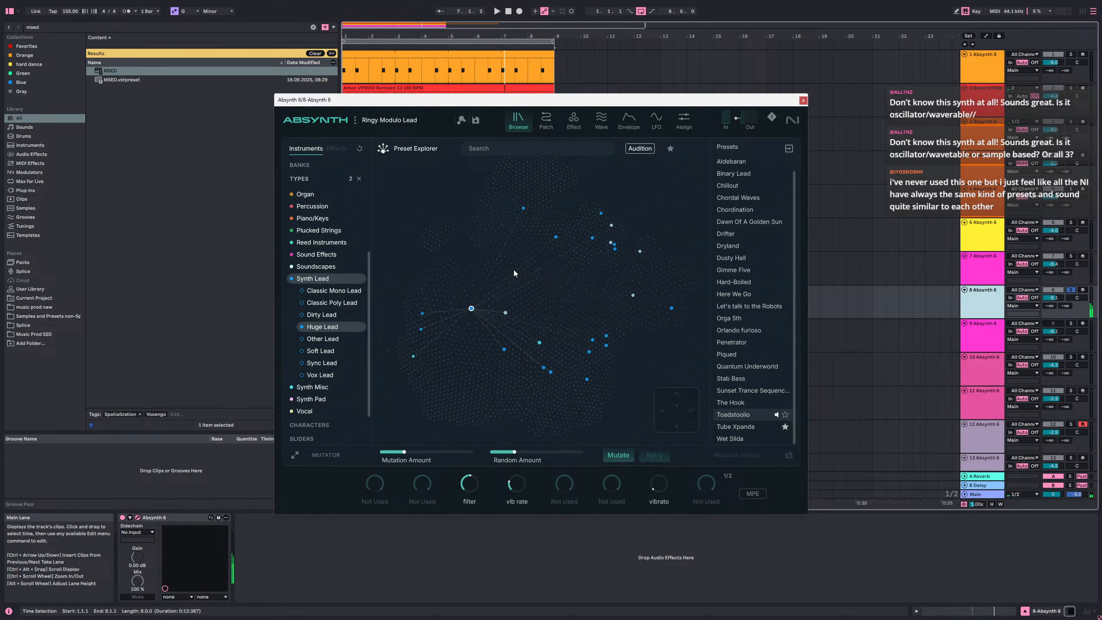
- Audition more Huge Lead presets, including Stab Bass, Penetrator, Drifter, Dryland and Absolom
key("Up")
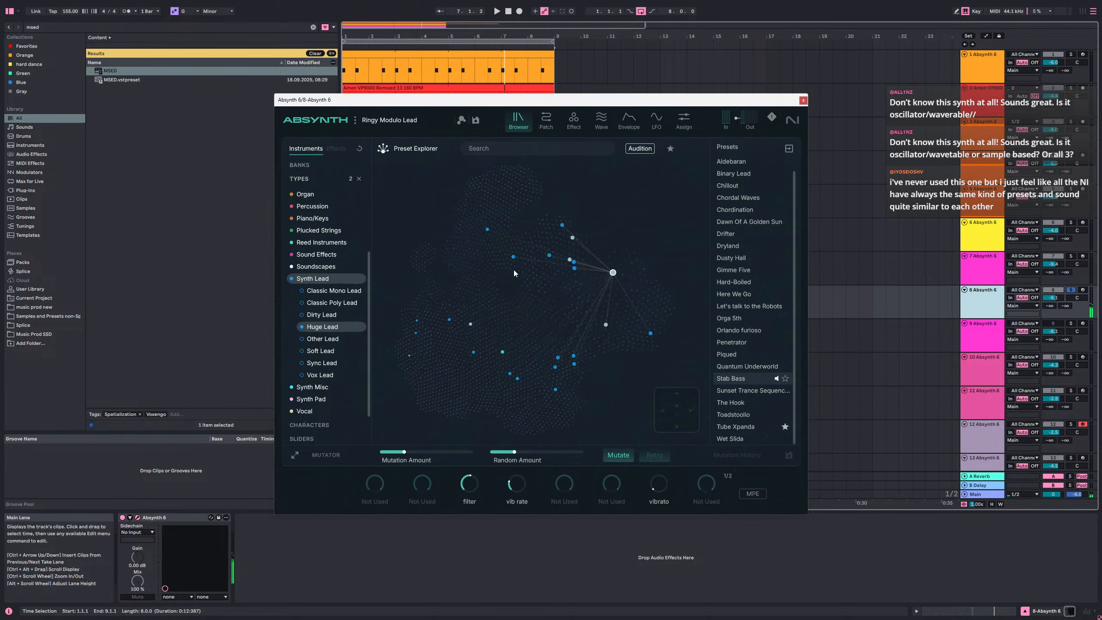
key("Up")
key("Up")
key("Up")
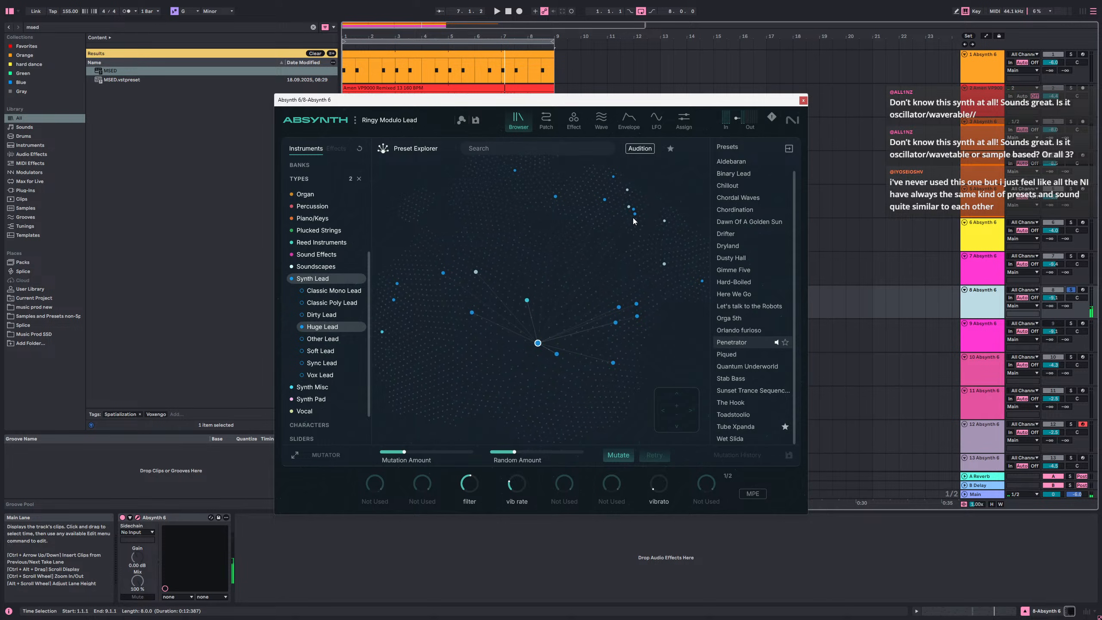
left_click(636, 247)
key("Down")
key("Down")
key("Down")
key("Down")
key("Down")
key("Down")
key("Down")
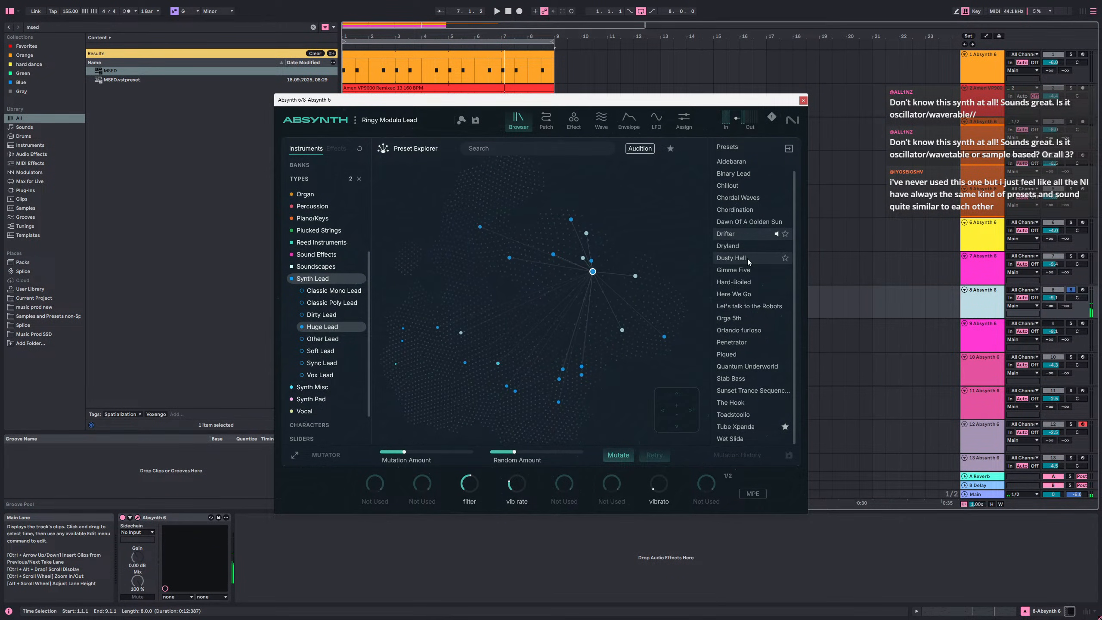
key("Up")
key("Up")
key("Up")
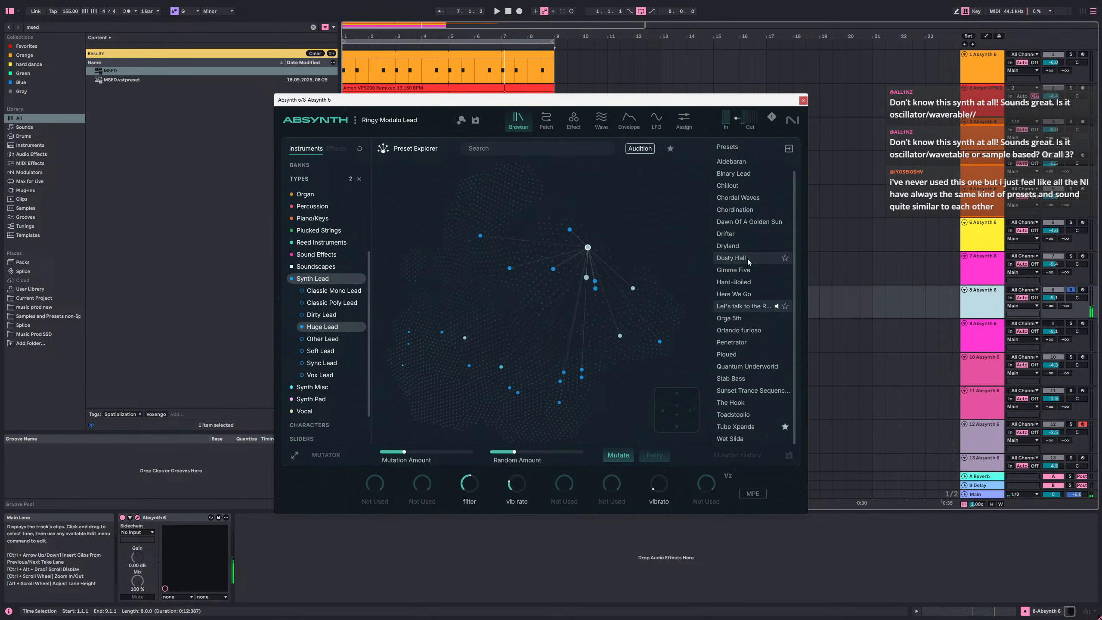
key("Right")
key("Left")
key("Left")
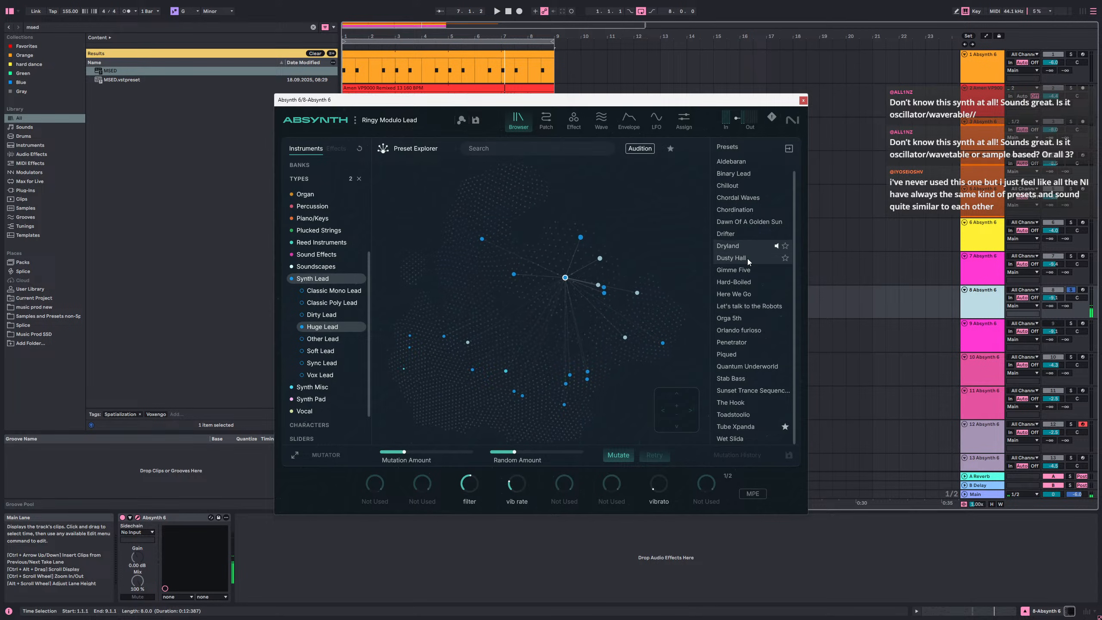
key("Left")
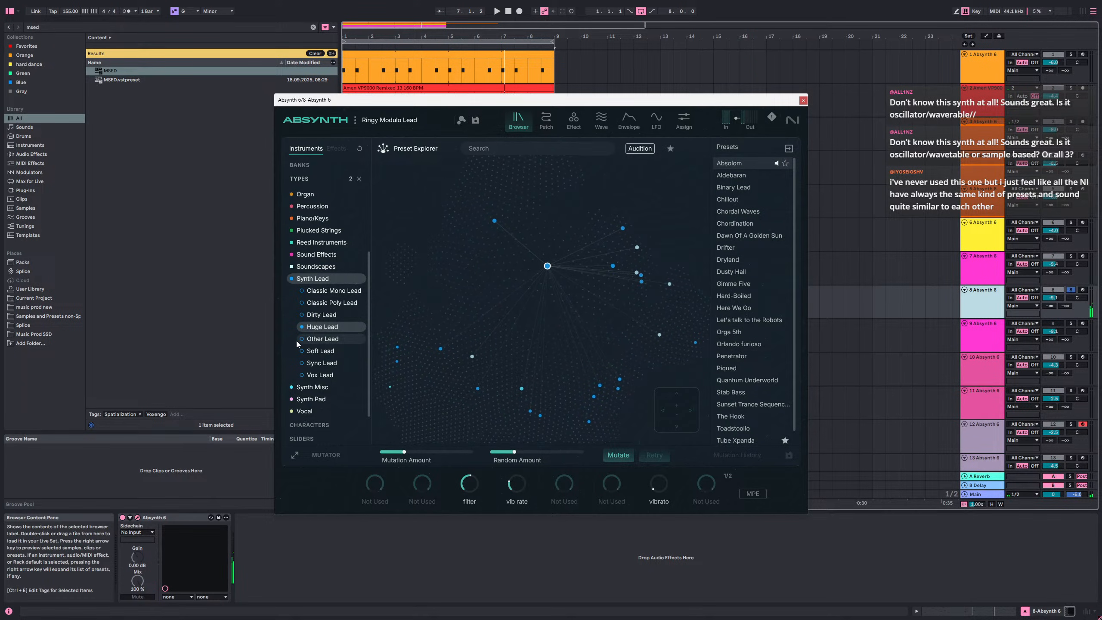
- Change the Synth Lead filter from Huge Lead to Soft Lead and audition presets such as Cord in the Act and Grungelizer
left_click(313, 327)
left_click(314, 350)
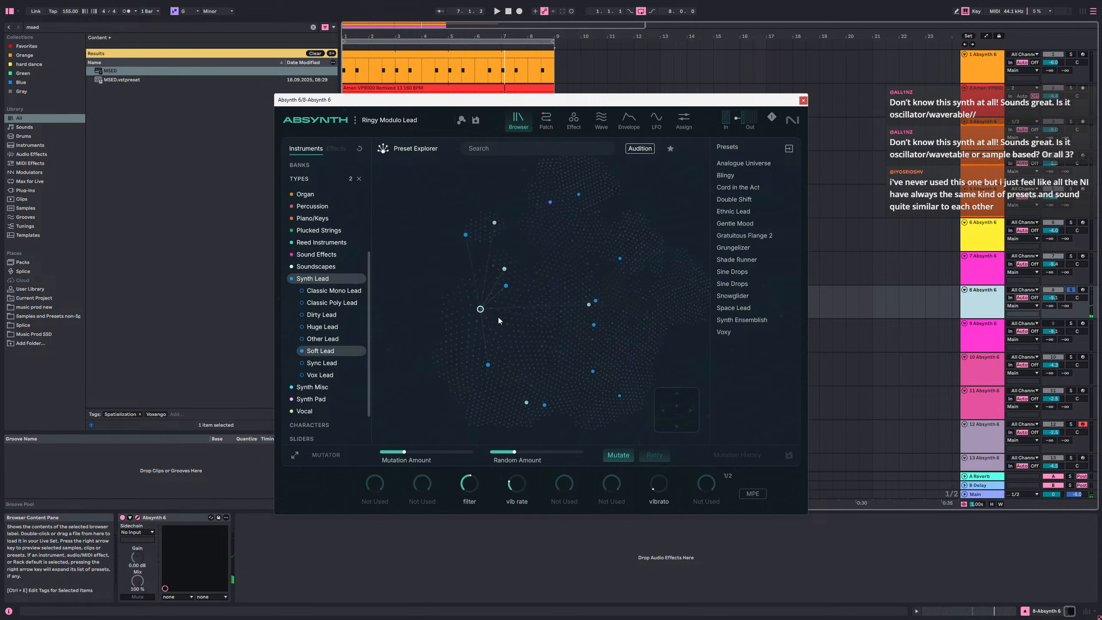
left_click(465, 277)
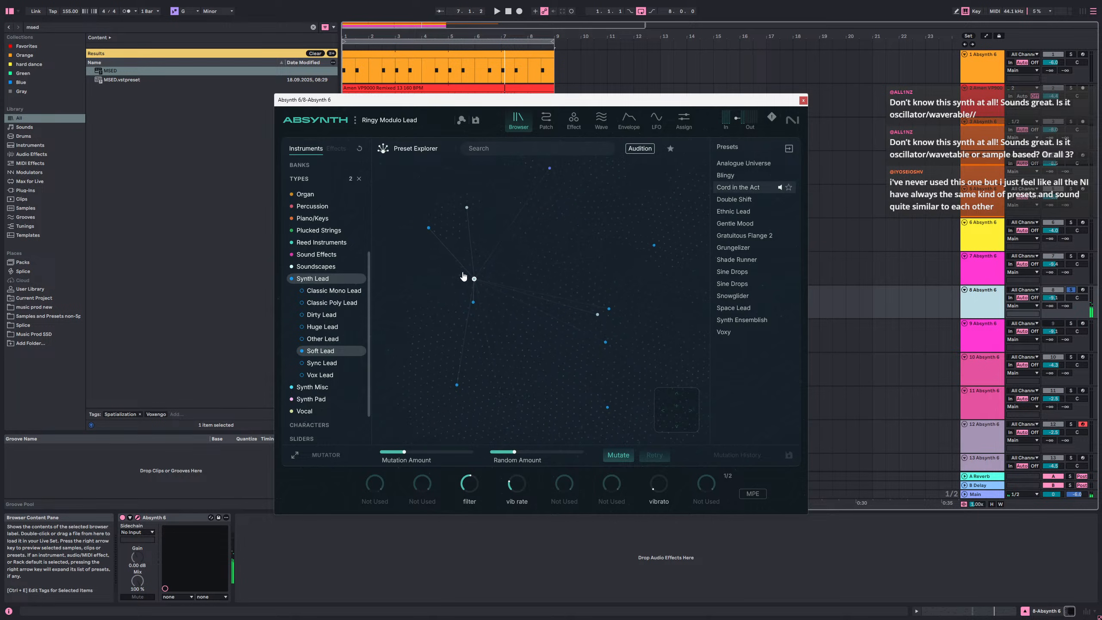
key("Down")
key("Down")
key("Up")
key("Up")
key("Up")
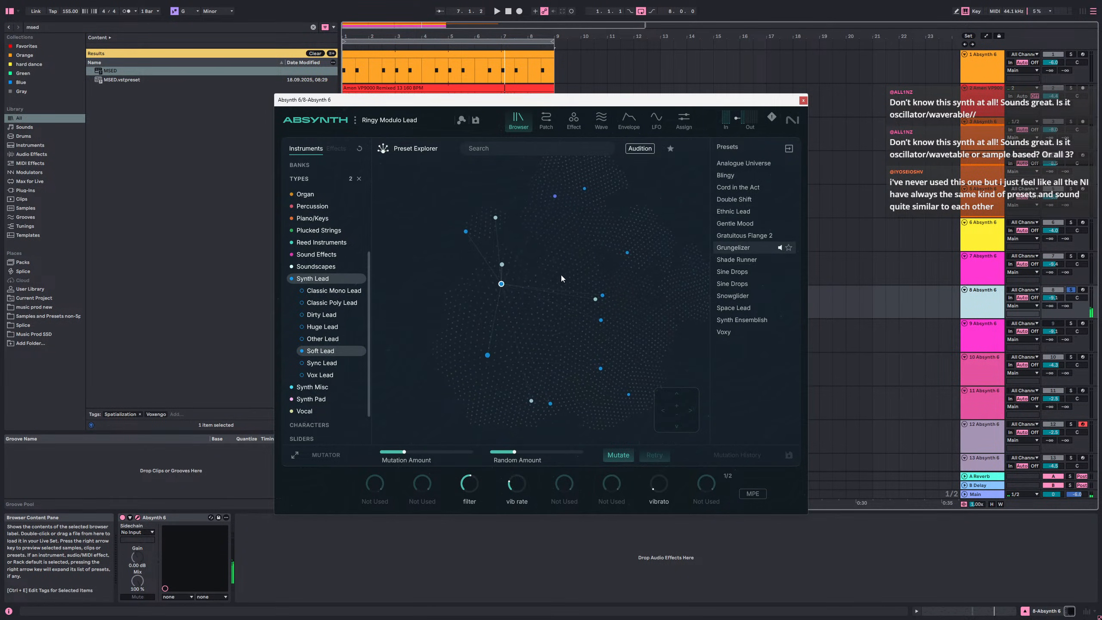
- Try the Gentle Mood preset on track 8, and load Shade Runner in its place
key("Up")
key("Down")
key("Up")
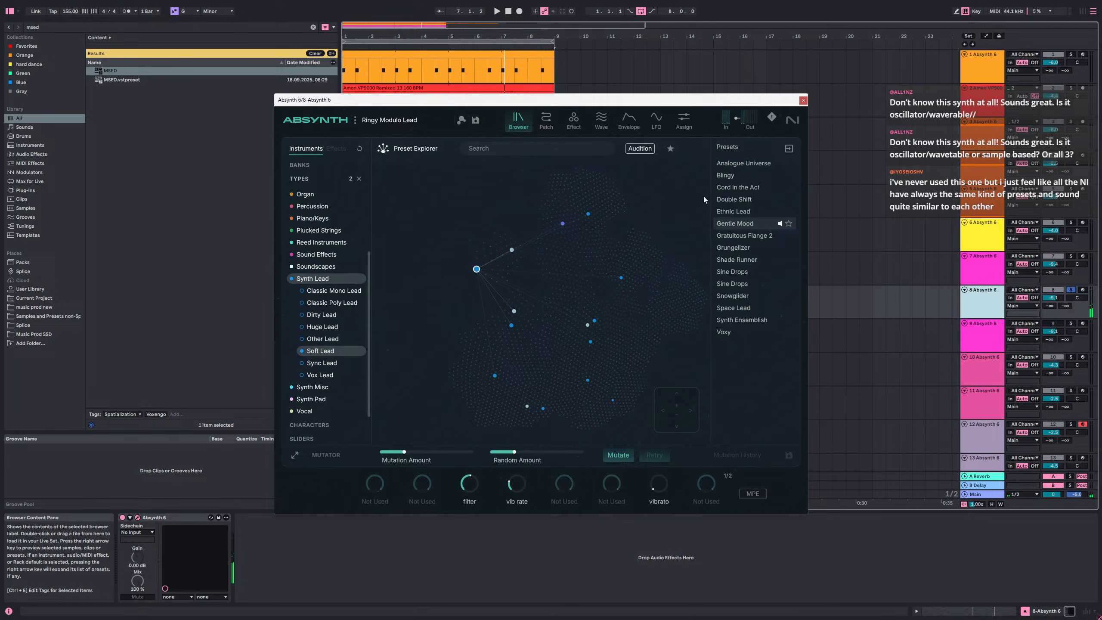
double_click(738, 223)
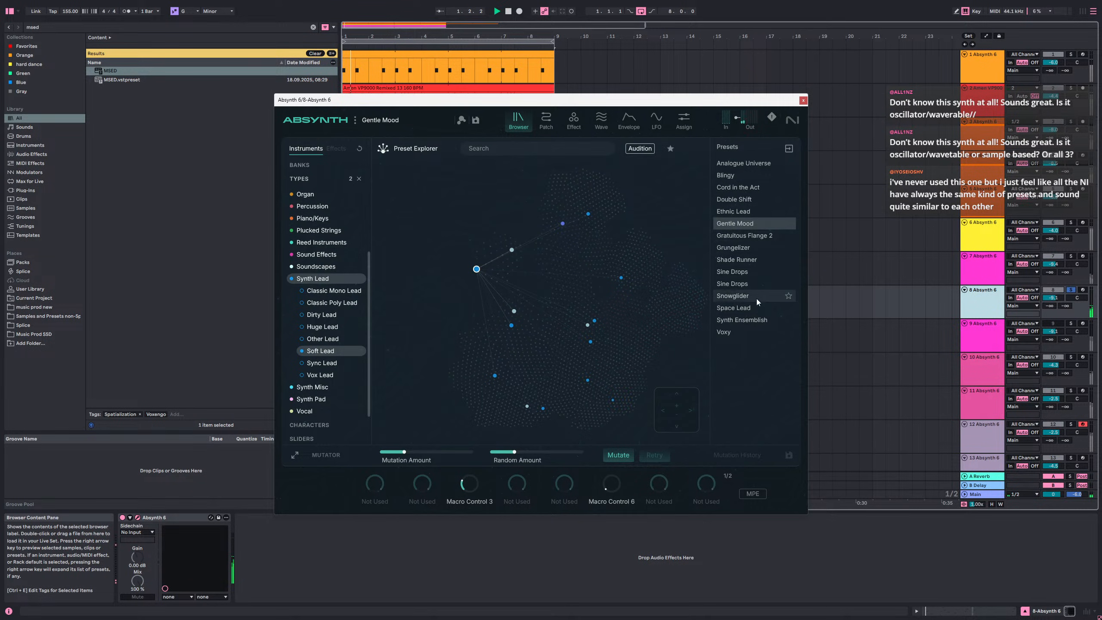
double_click(756, 258)
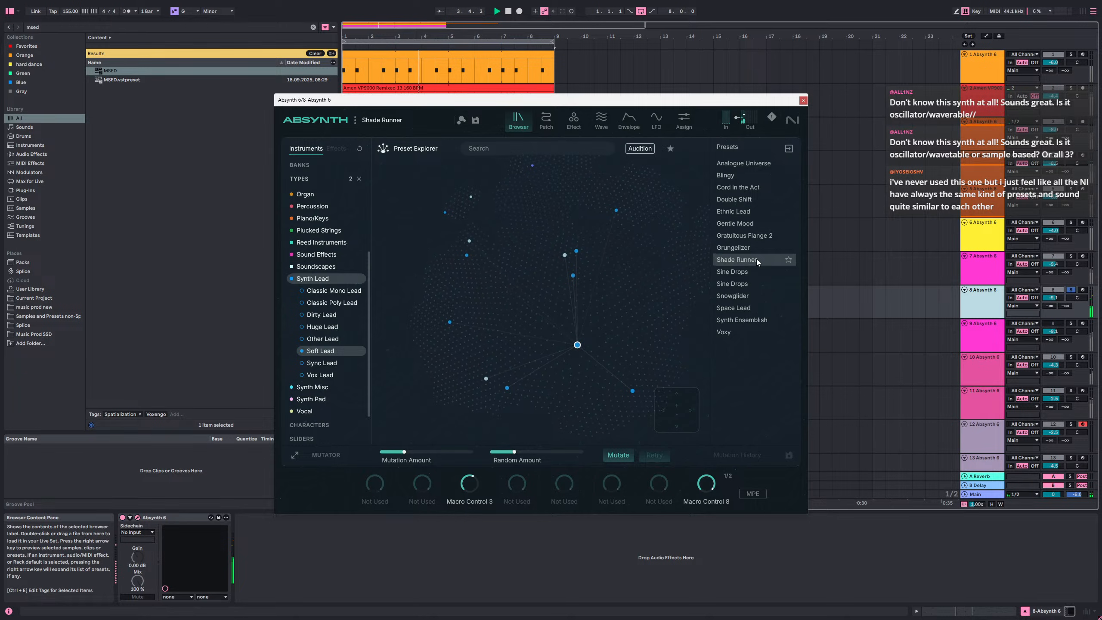
- Solo track 7 together with track 8 and set track 8's volume to -7.0 dB
left_click(1070, 256, "ctrl")
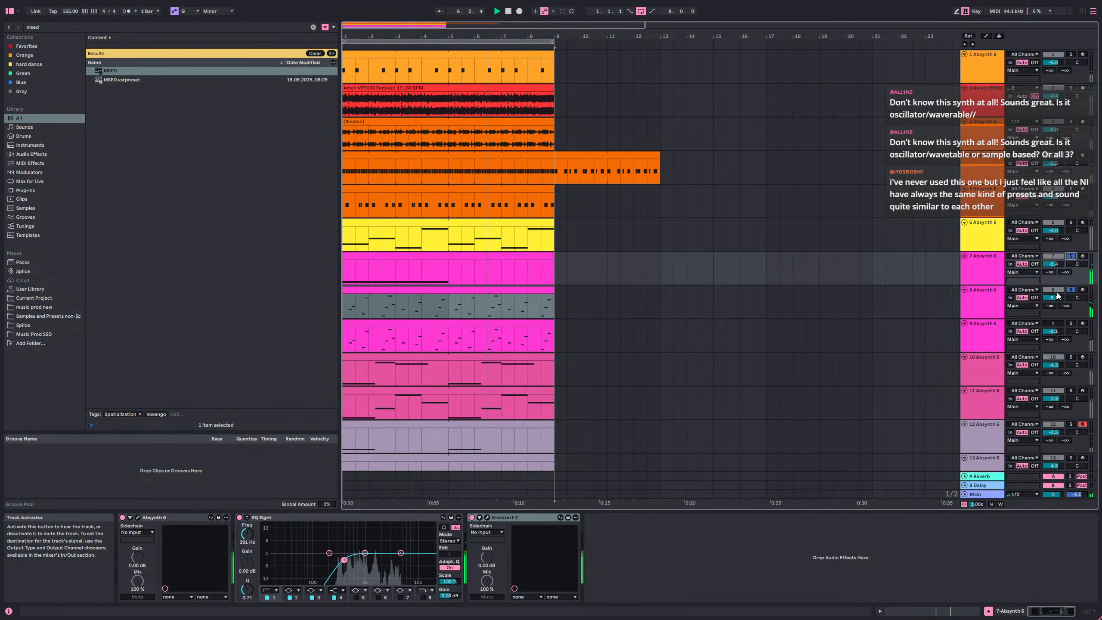
left_click(980, 300)
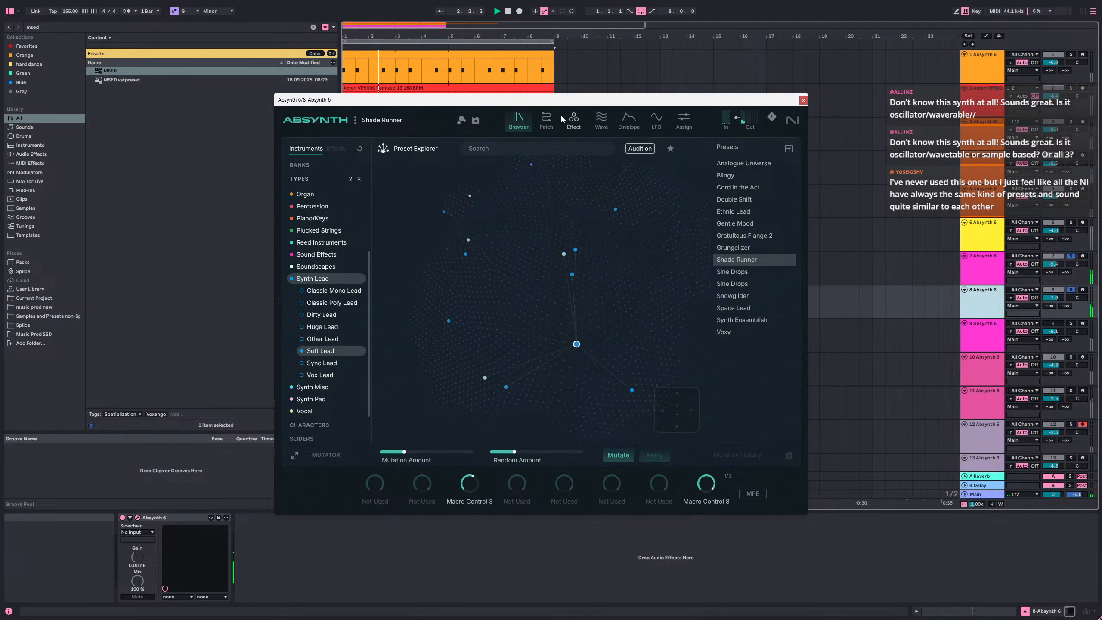
- Toggle the Pipe effect module off and on in Shade Runner's patch, and open its effect settings
left_click(547, 119)
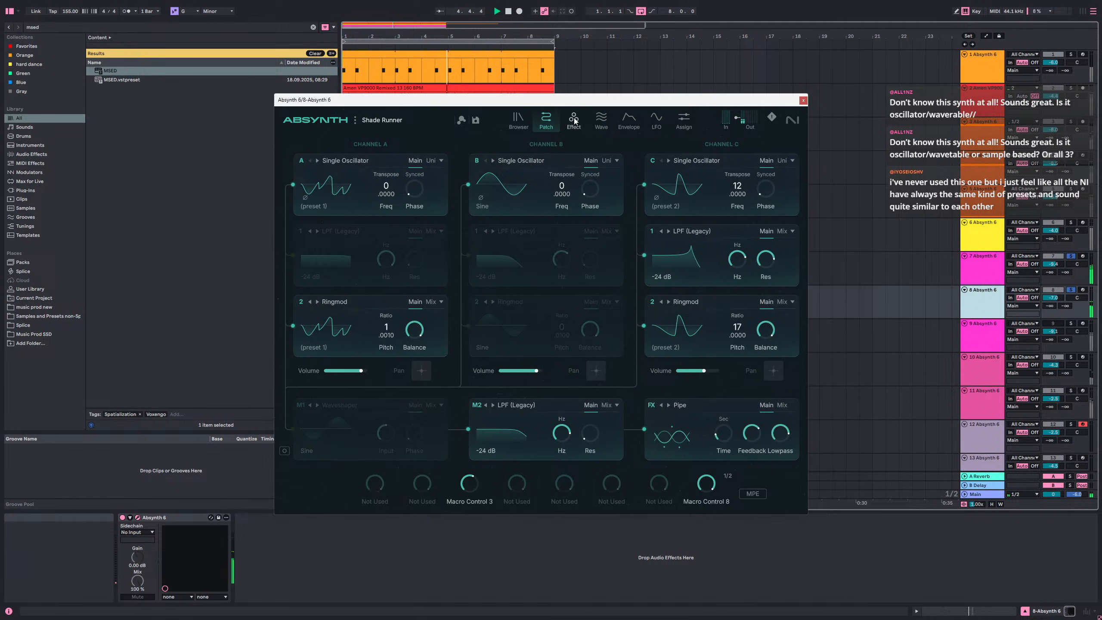
left_click(639, 422)
left_click(641, 422)
left_click(572, 123)
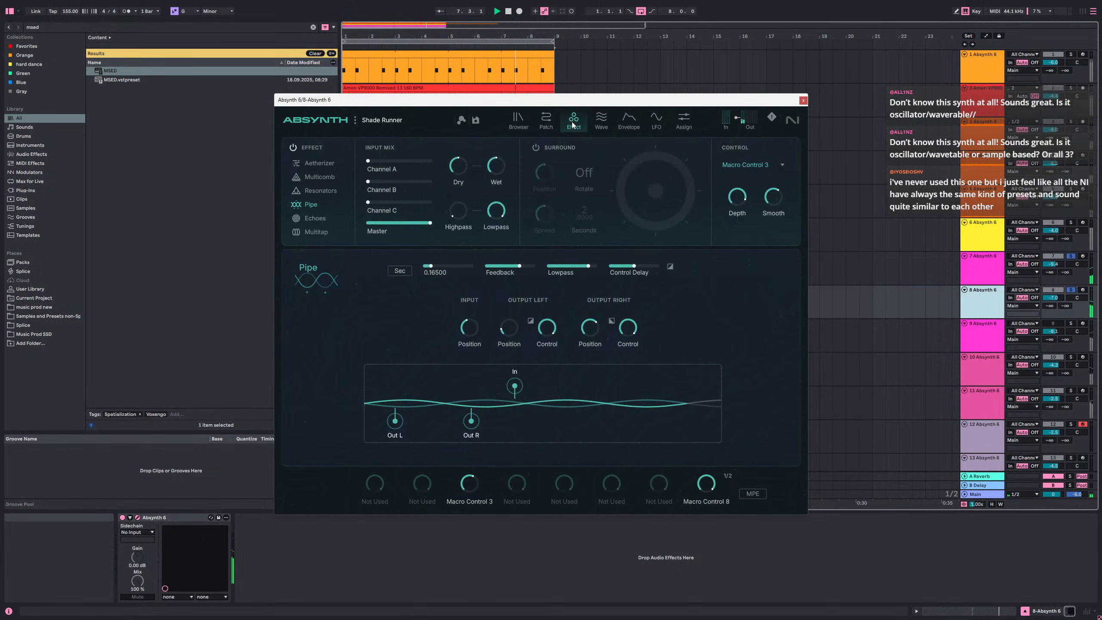
- Leave only track 8 soloed and adjust the Pipe effect's input position and right output position
left_click(1071, 290)
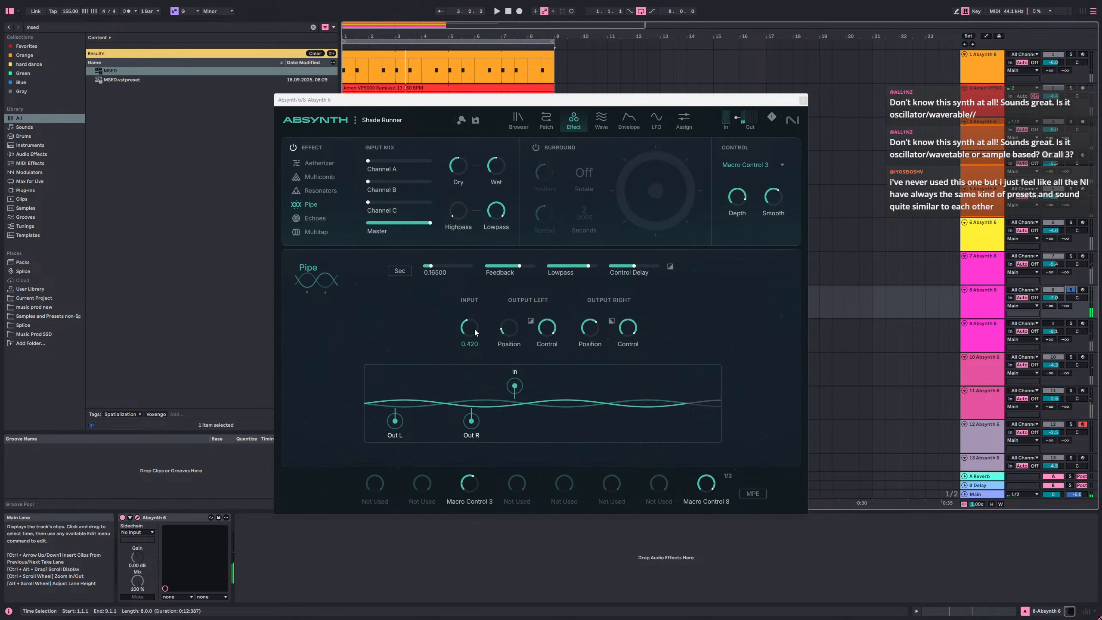
left_click_drag(484, 314, 588, 370)
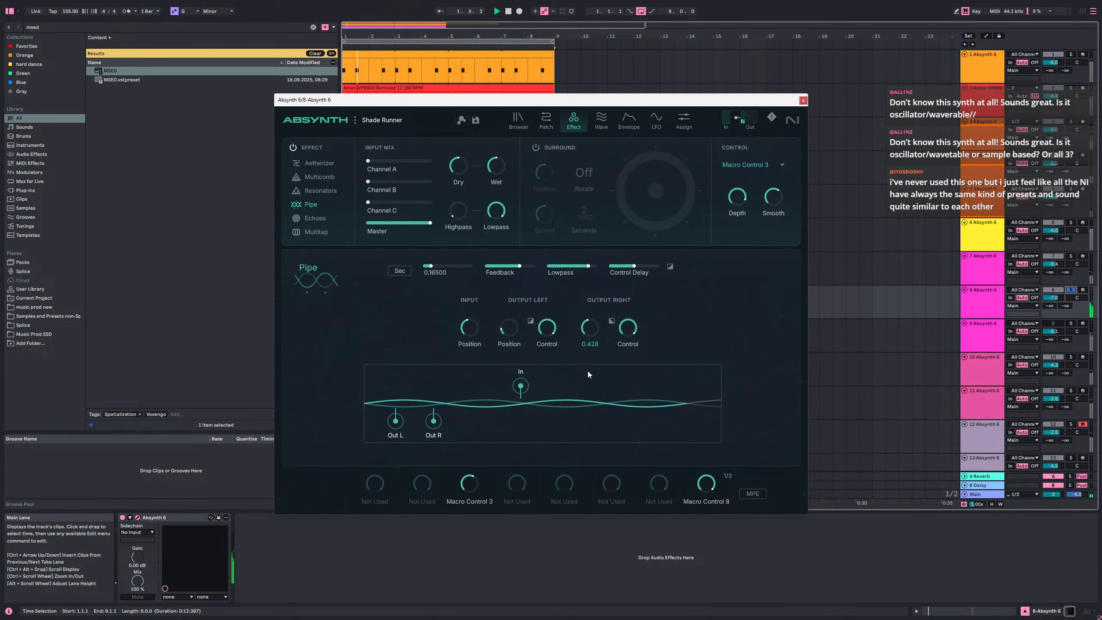
mouse_move(588, 371)
left_mouse_down()
mouse_move(594, 335)
mouse_move(591, 350)
left_mouse_up()
- Mutate the Shade Runner sound and recall the original from the mutation history
left_click(523, 127)
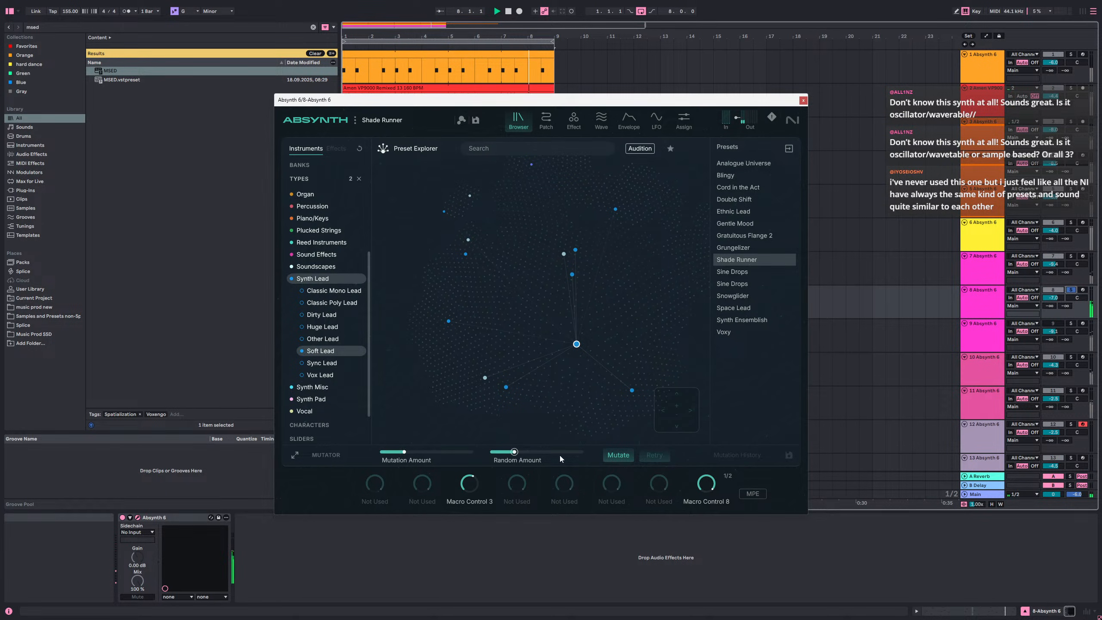
left_click(620, 456)
left_click(750, 455)
left_click(750, 479)
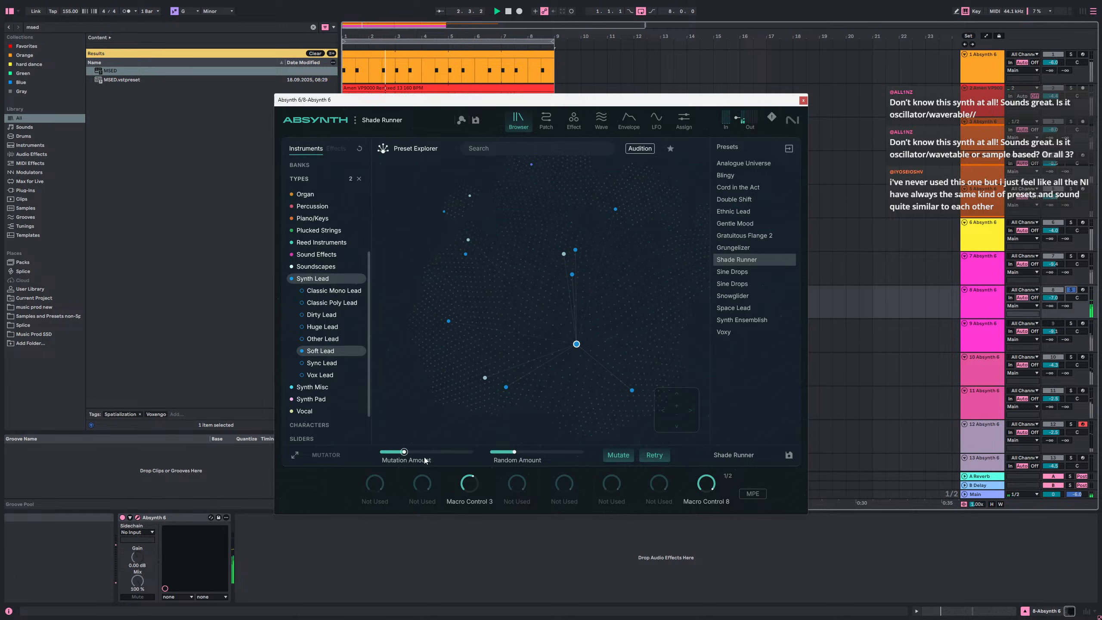
- Lower the Mutation Amount, try another mutation of Shade Runner, and recall the original from the mutation history
left_click_drag(398, 456, 387, 455)
left_click(613, 460)
left_click(725, 456)
left_click(748, 501)
- Clear the solos so all active tracks play, and raise track 8's volume to 0.0 dB
left_click(1071, 256)
left_click(1071, 257)
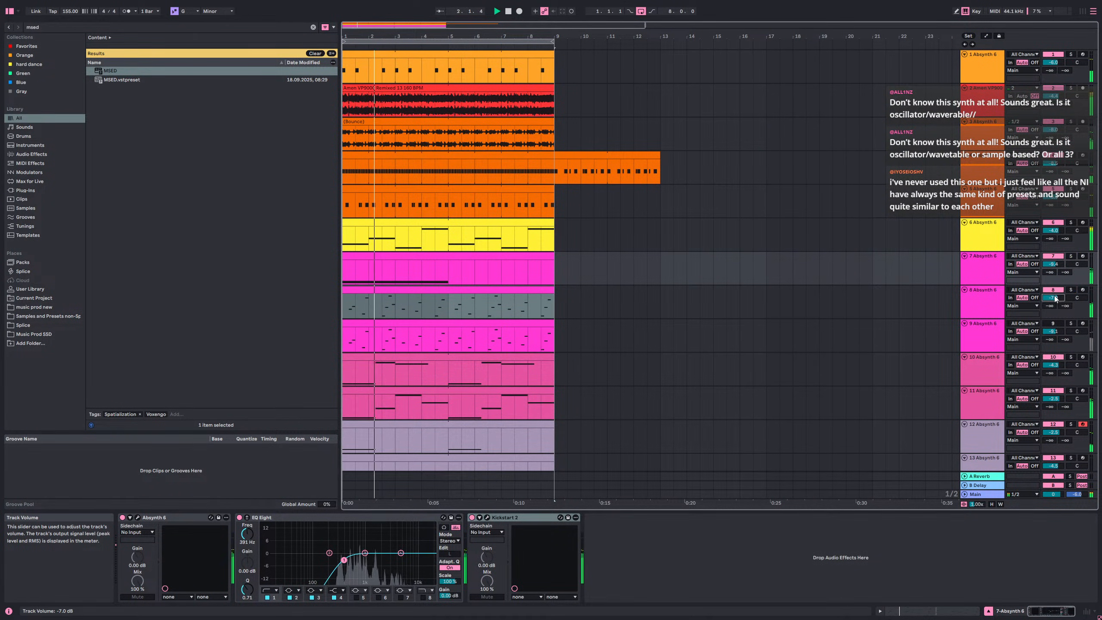
left_click_drag(1056, 298, 1056, 274)
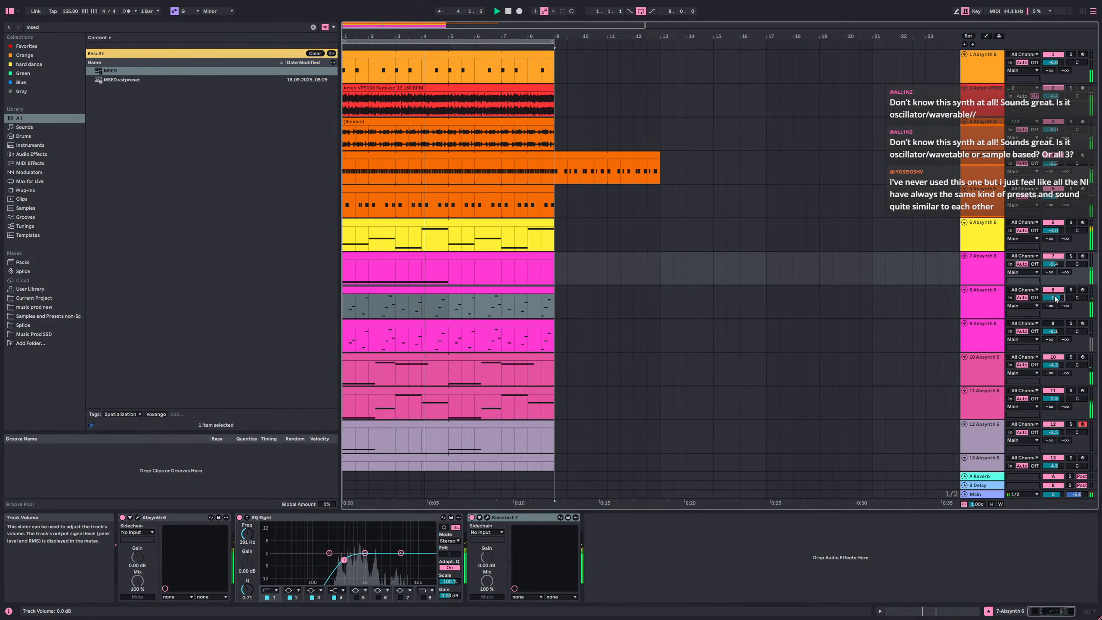
- Deactivate track 8, and reactivate and solo its duplicate on track 9
left_click(985, 303)
left_click(1055, 290)
left_click(1050, 325)
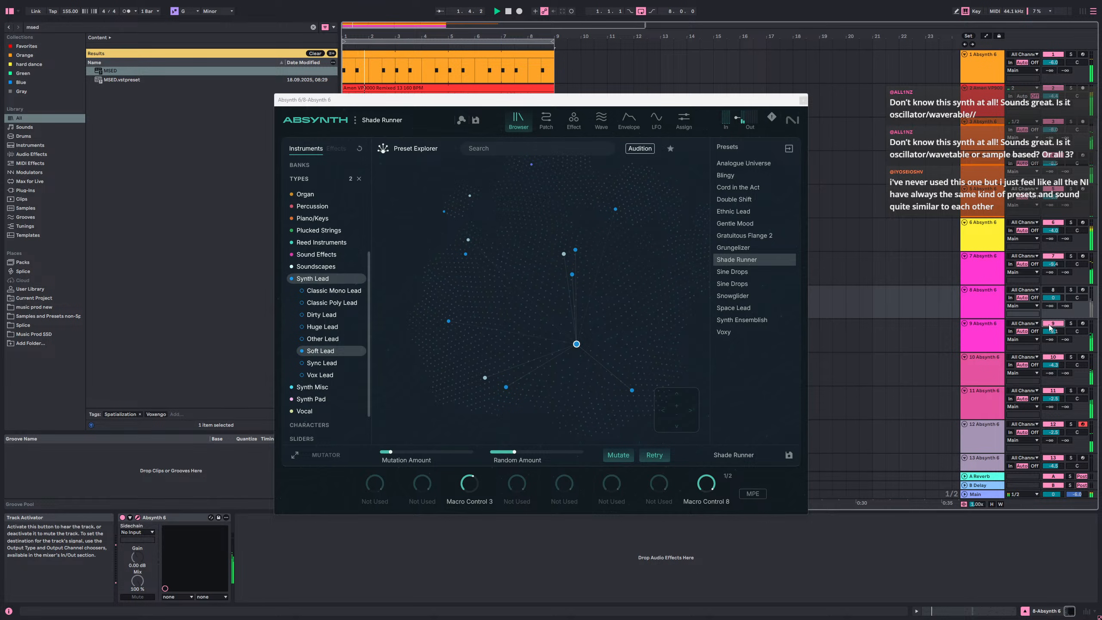
left_click(984, 333)
left_click(1070, 323)
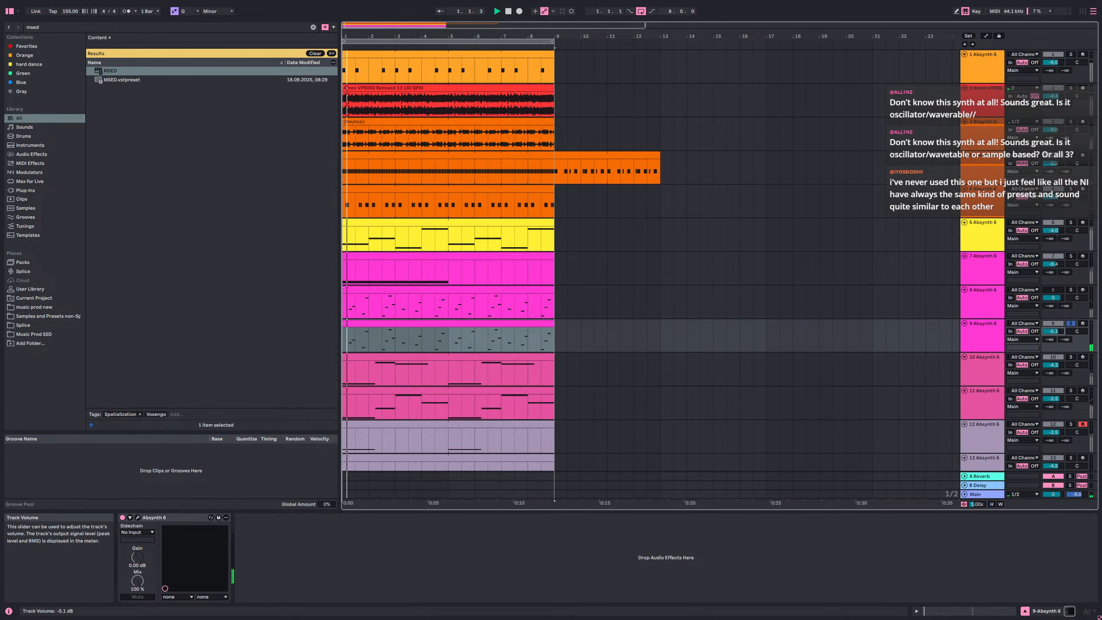
- Compare tracks 8 and 9 in solo, clear the solo, and set track 9's volume to -3.7 dB
left_click(1071, 290)
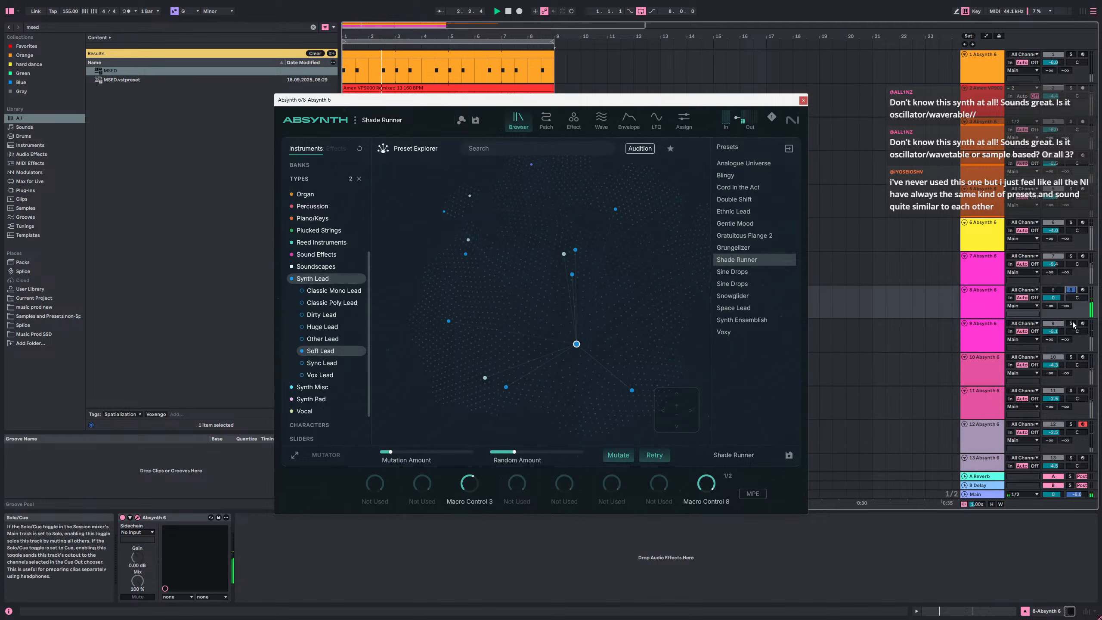
left_click(1071, 323)
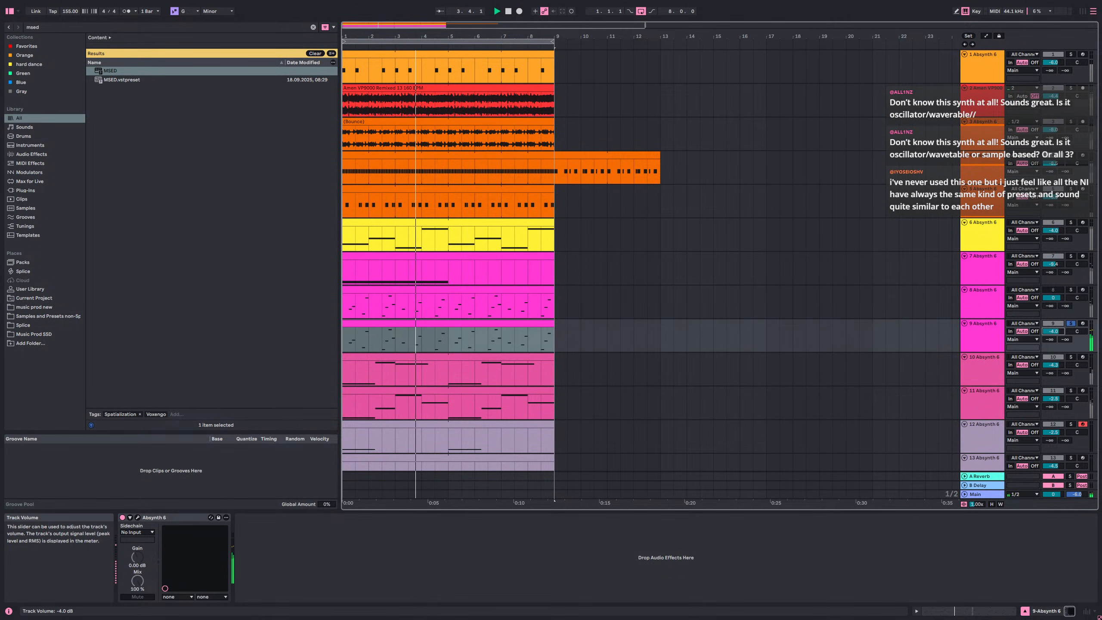
left_click(1071, 325)
left_click_drag(1057, 333, 1056, 331)
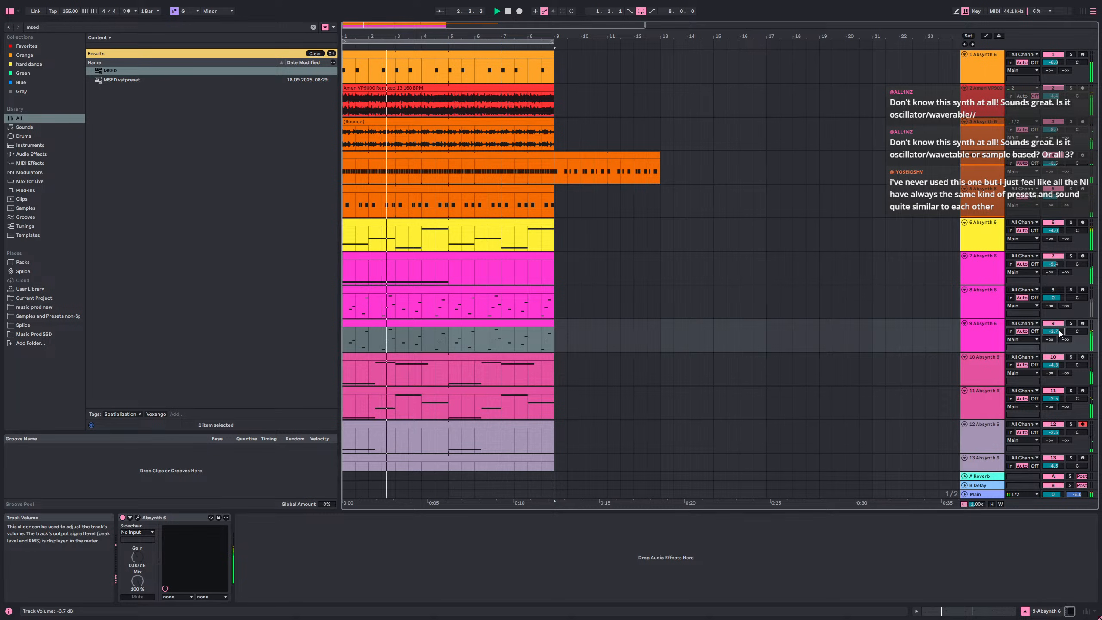
- Reactivate track 8, restart playback, and deactivate its copy on track 9 to hear track 8 alone in the mix
left_click(1051, 291)
key("space")
key("space")
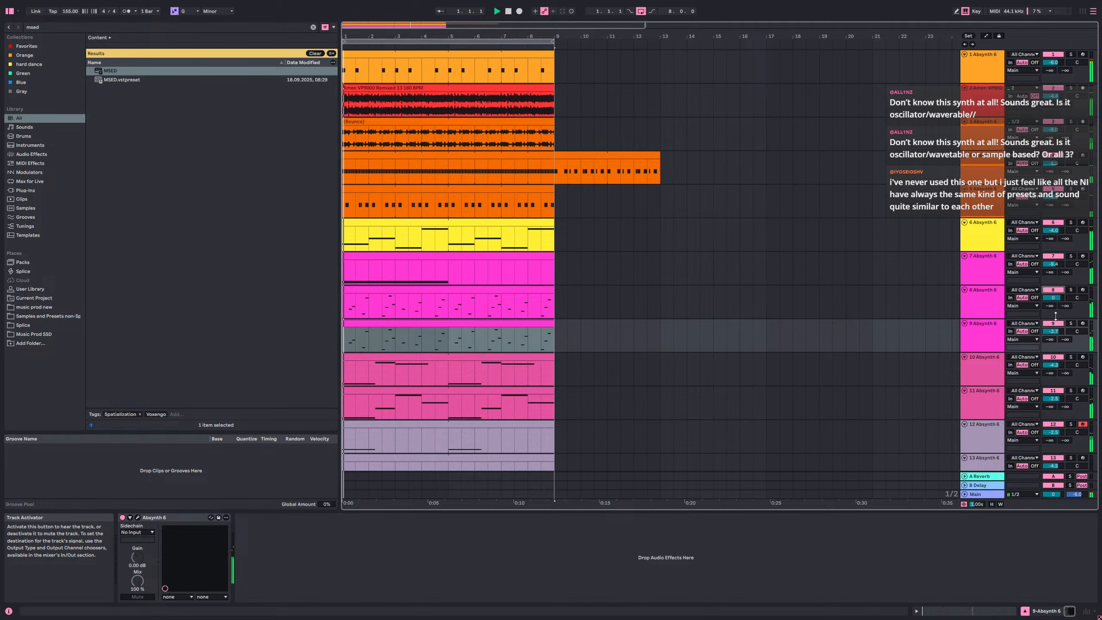
left_click(1056, 324)
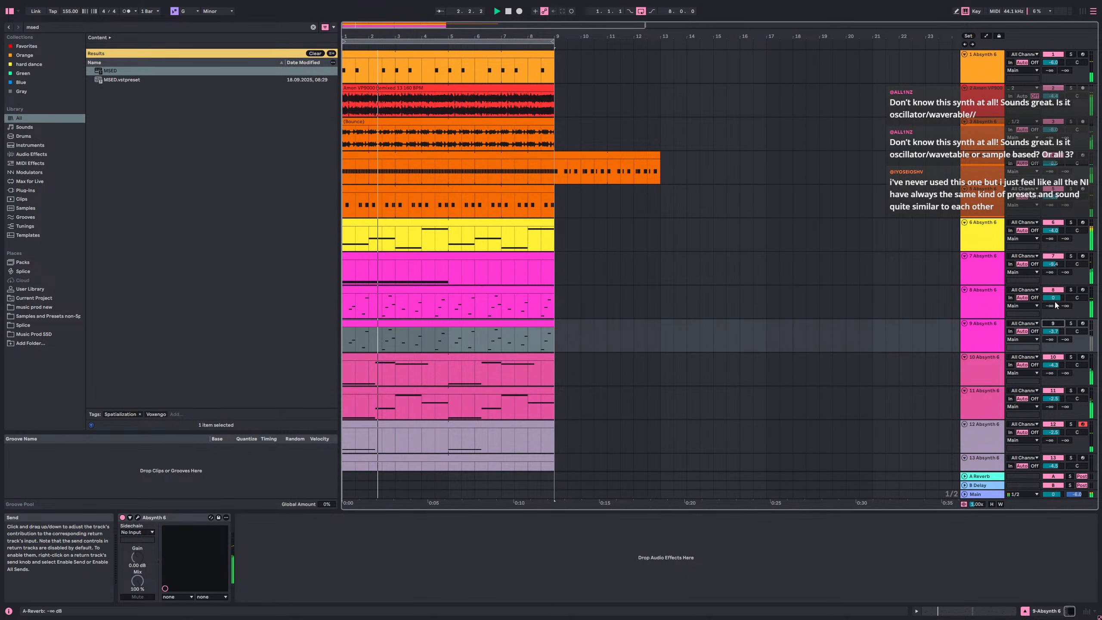
- Raise track 8's volume to 1.8 dB and close its Absynth window
left_click(995, 306)
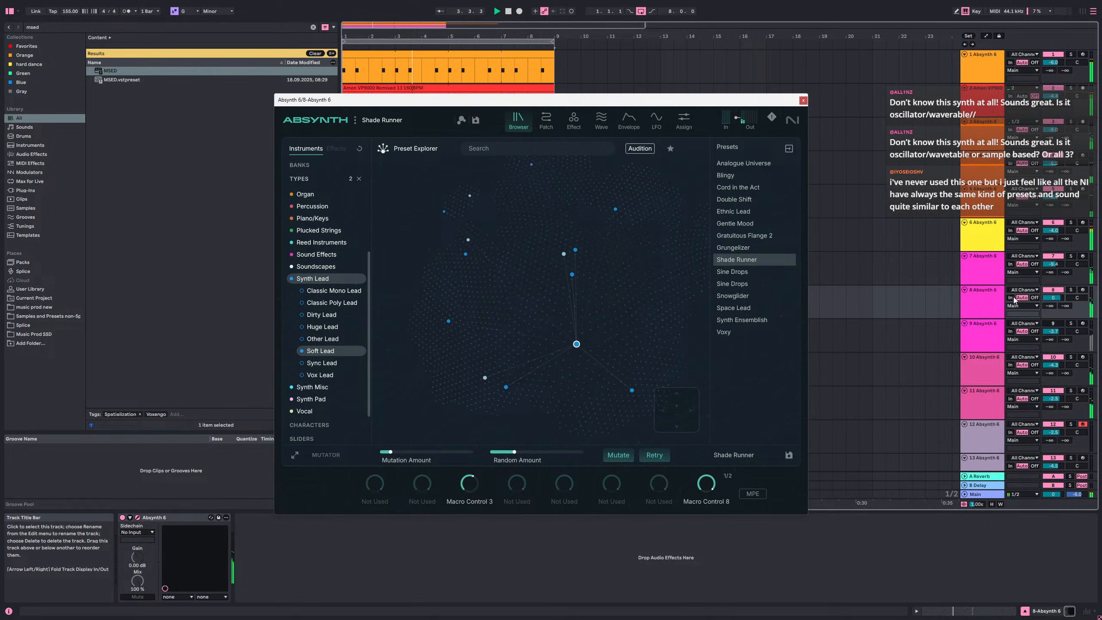
left_click_drag(1052, 298, 1052, 284)
left_click(803, 100)
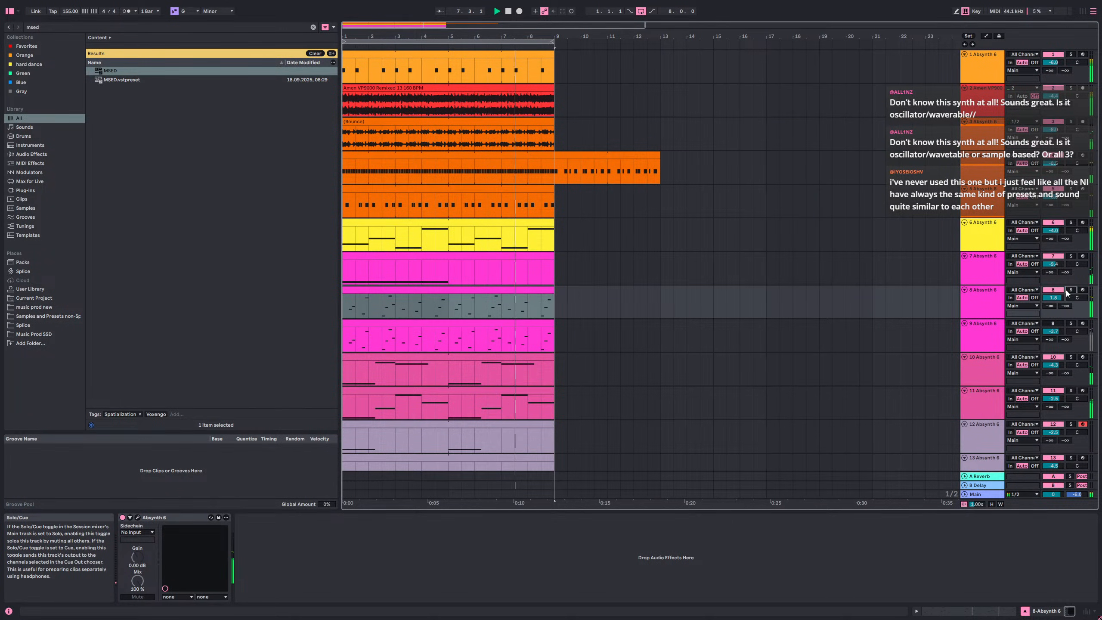
- Reactivate track 9, audition tracks 8 and 9 soloed together against track 9 alone, and return to the full mix
key("space")
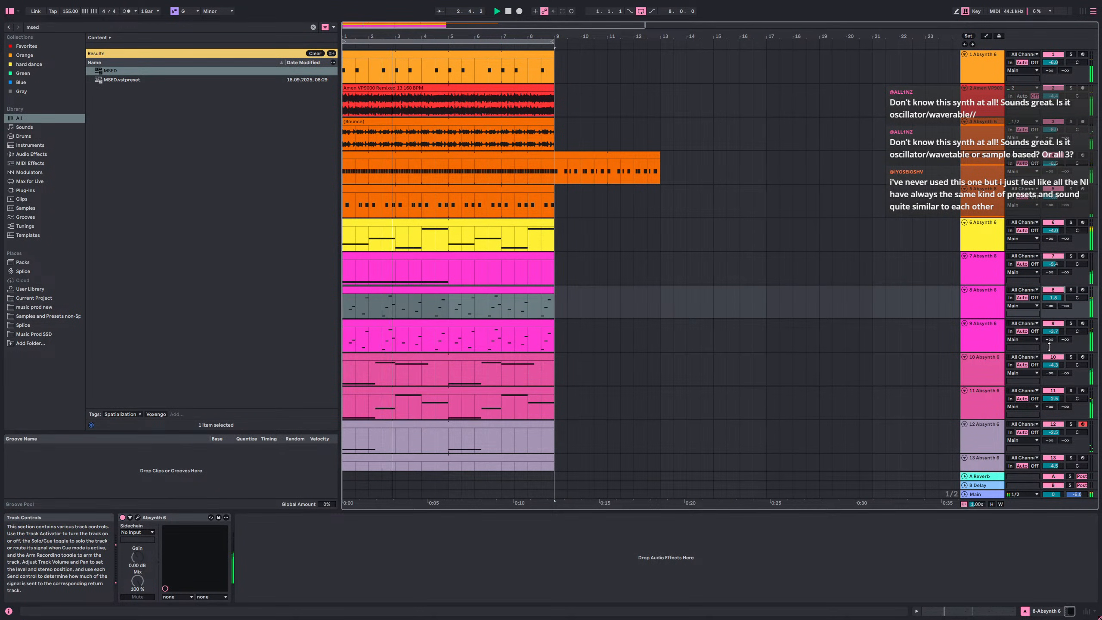
left_click(1071, 290)
left_click(1070, 324, "ctrl")
key("space")
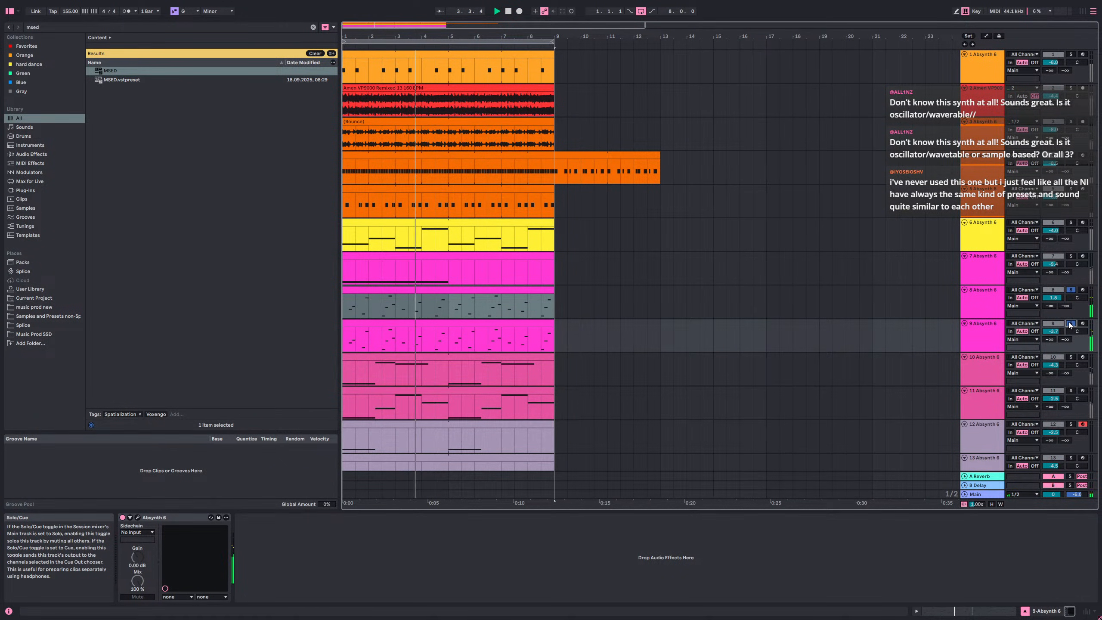
left_click(1071, 291)
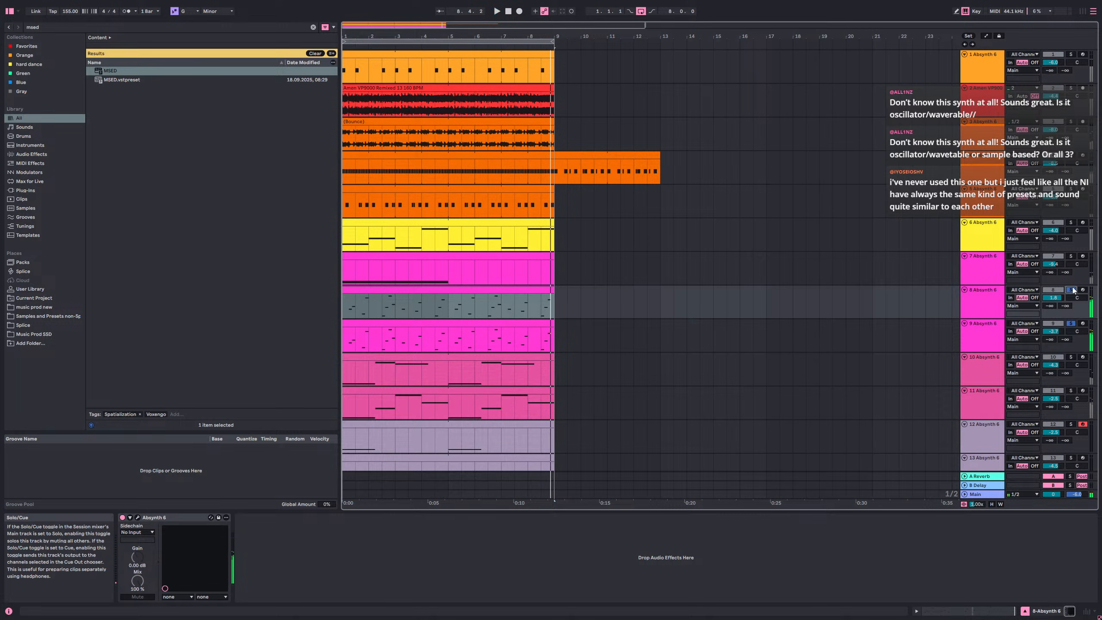
left_click(1073, 291)
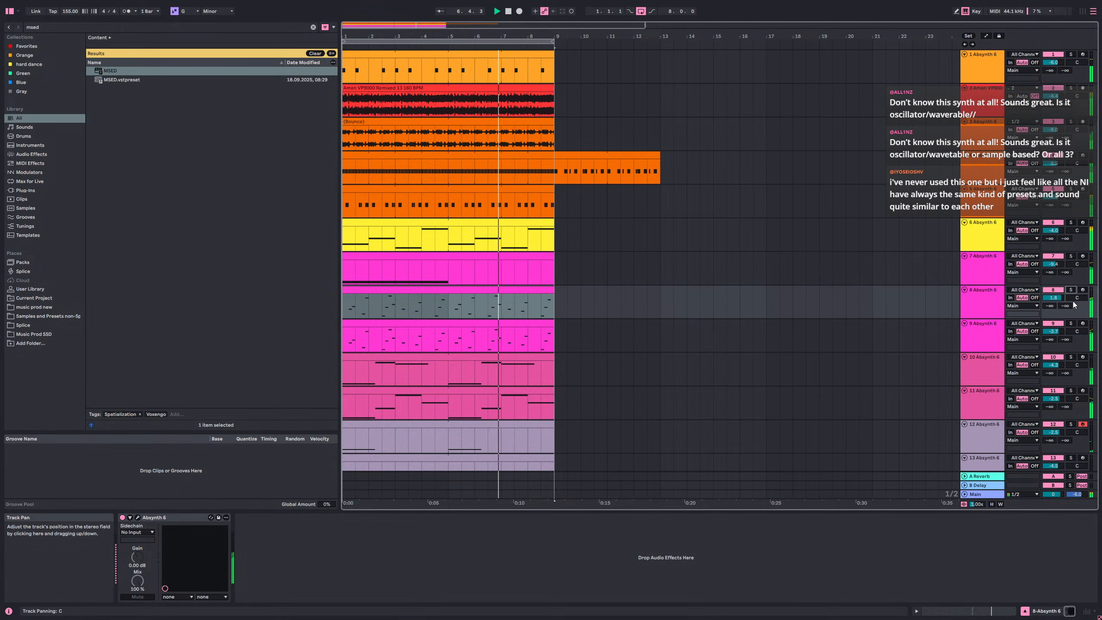
- Fit all tracks to the arrangement's height, solo track 11, and restart its playback from the beginning
left_click(992, 504)
left_click(508, 315)
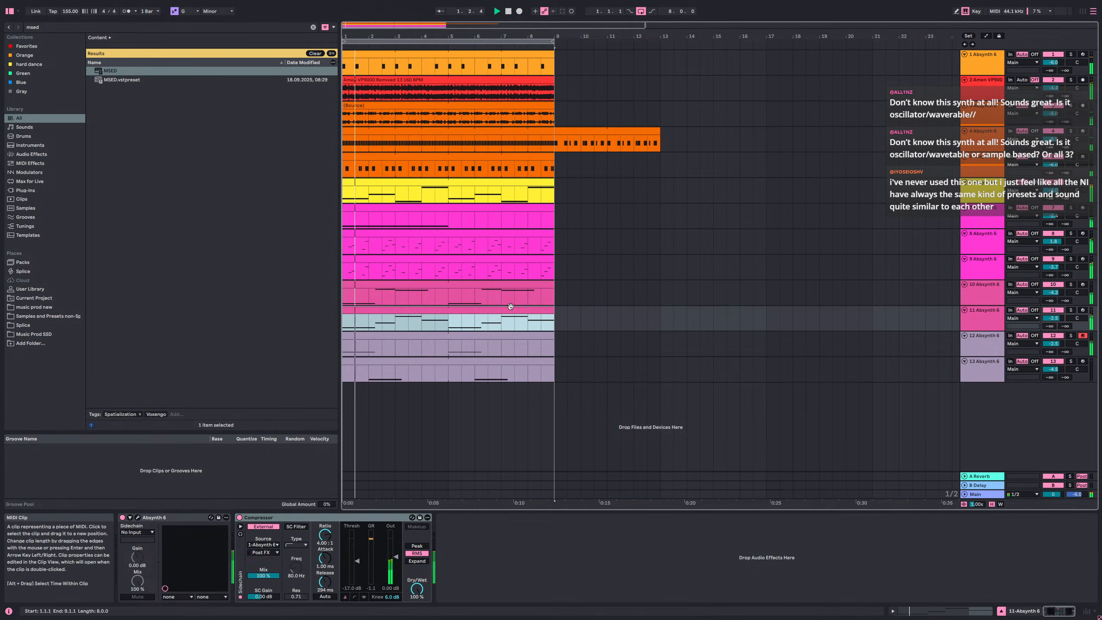
left_click(1071, 310)
key("space")
key("space")
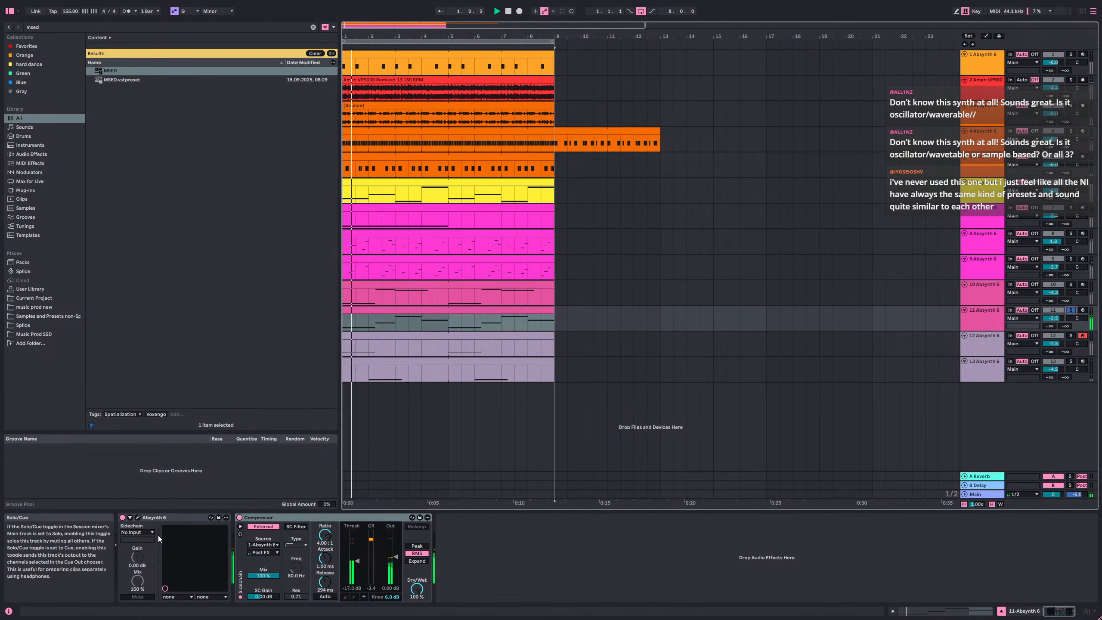
- Open track 11's Absynth 6 and examine the Analog +5 preset's oscillators, effects, waveforms, and envelopes to see how the sound is built
left_click(140, 518)
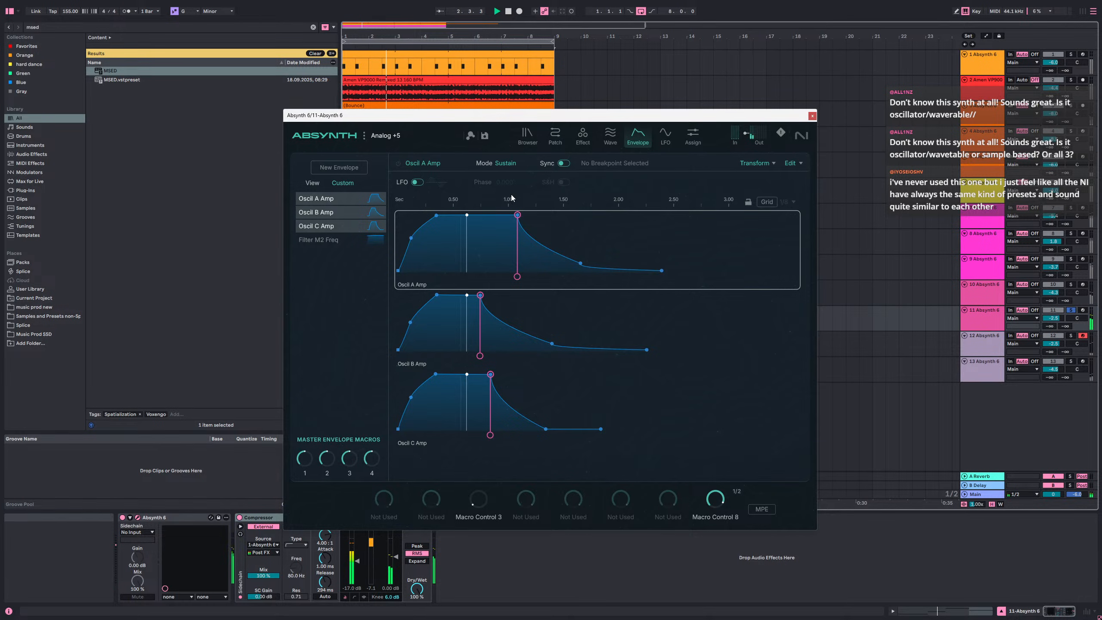
left_click(610, 135)
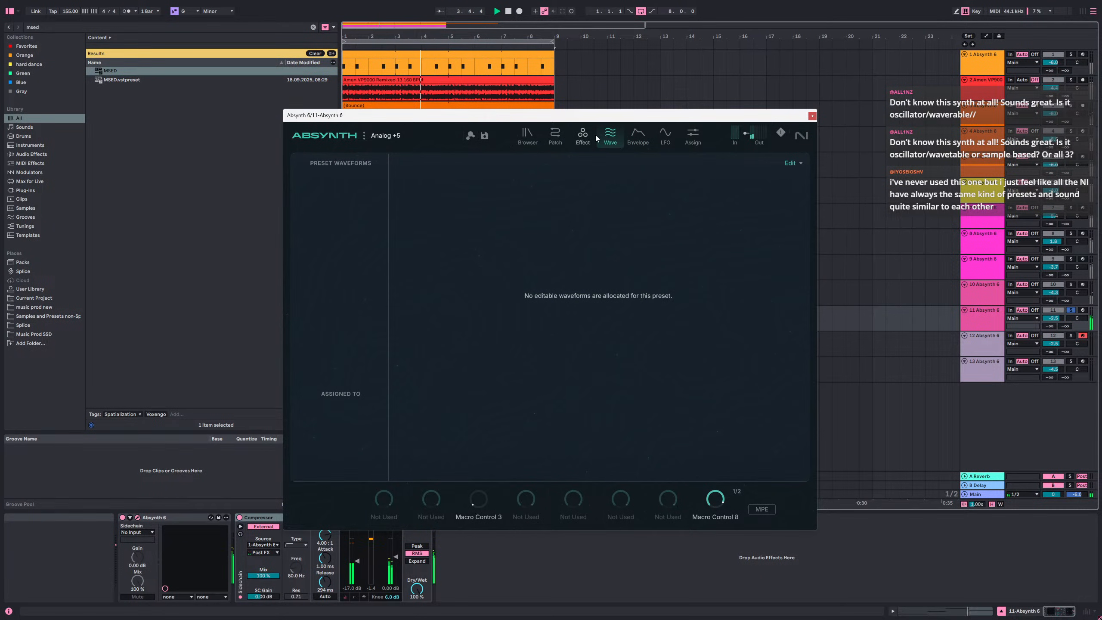
left_click(583, 136)
left_click(558, 136)
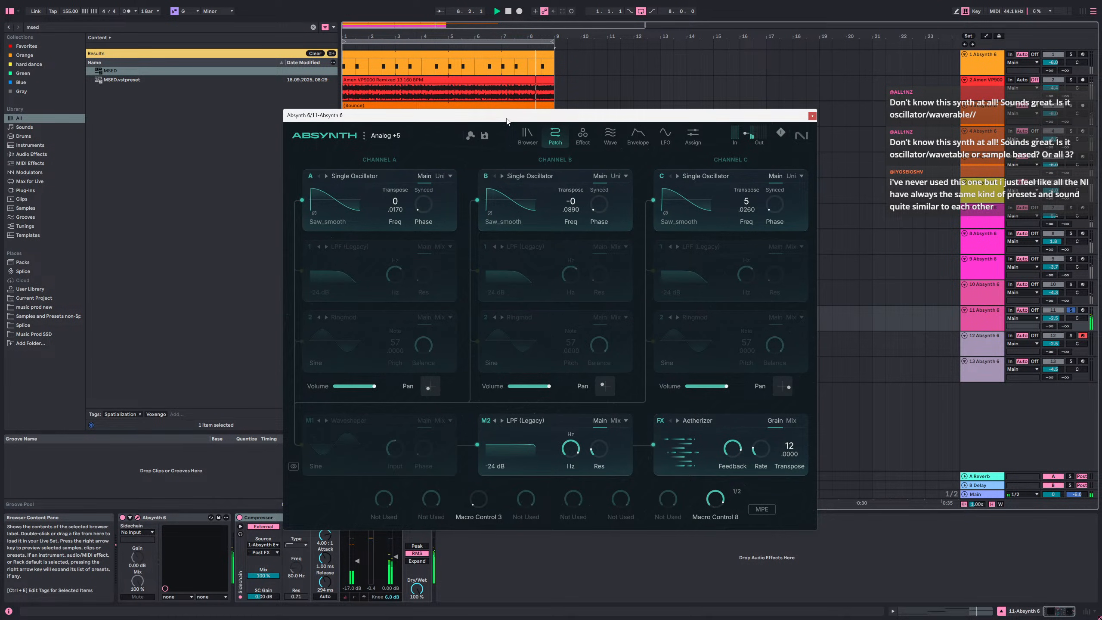
left_click(527, 136)
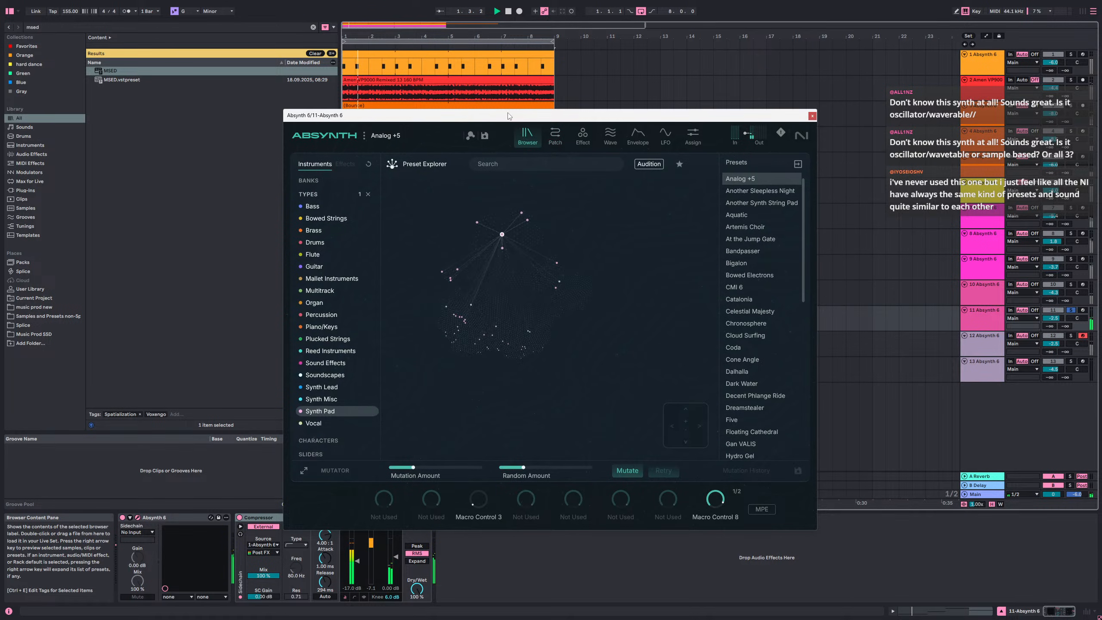
left_click(556, 147)
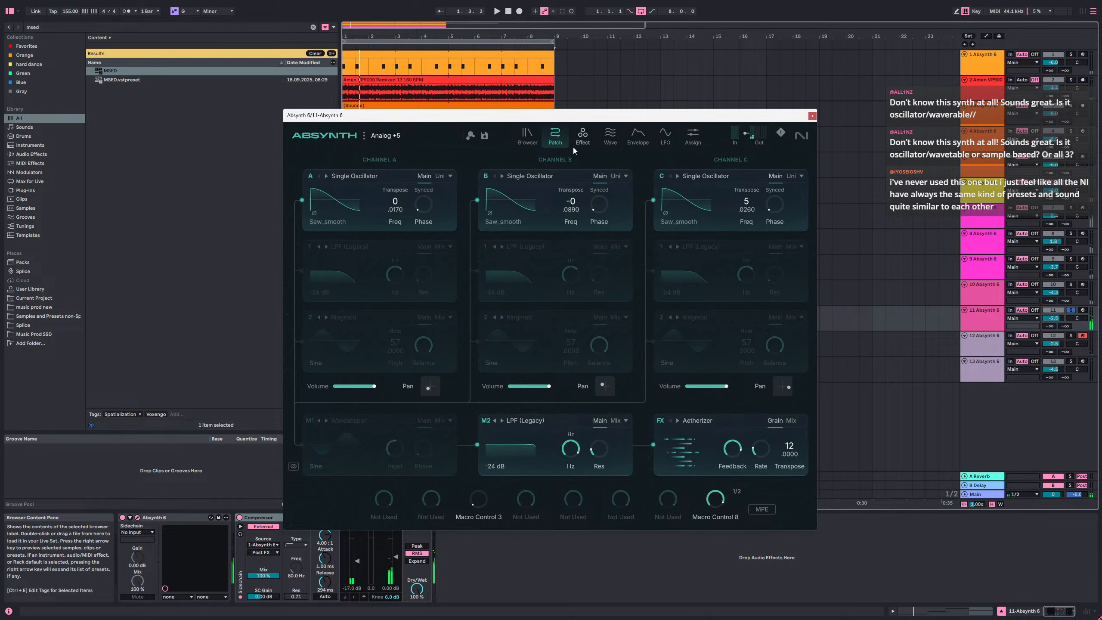
left_click(573, 146)
left_click(562, 141)
left_click(590, 143)
left_click(600, 140)
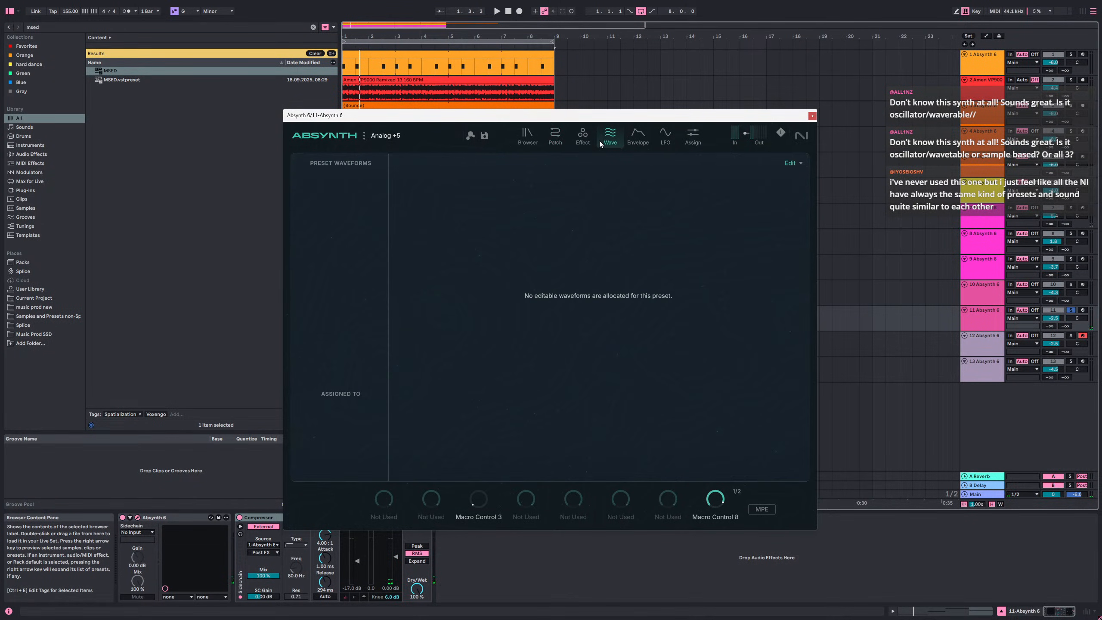
left_click(626, 139)
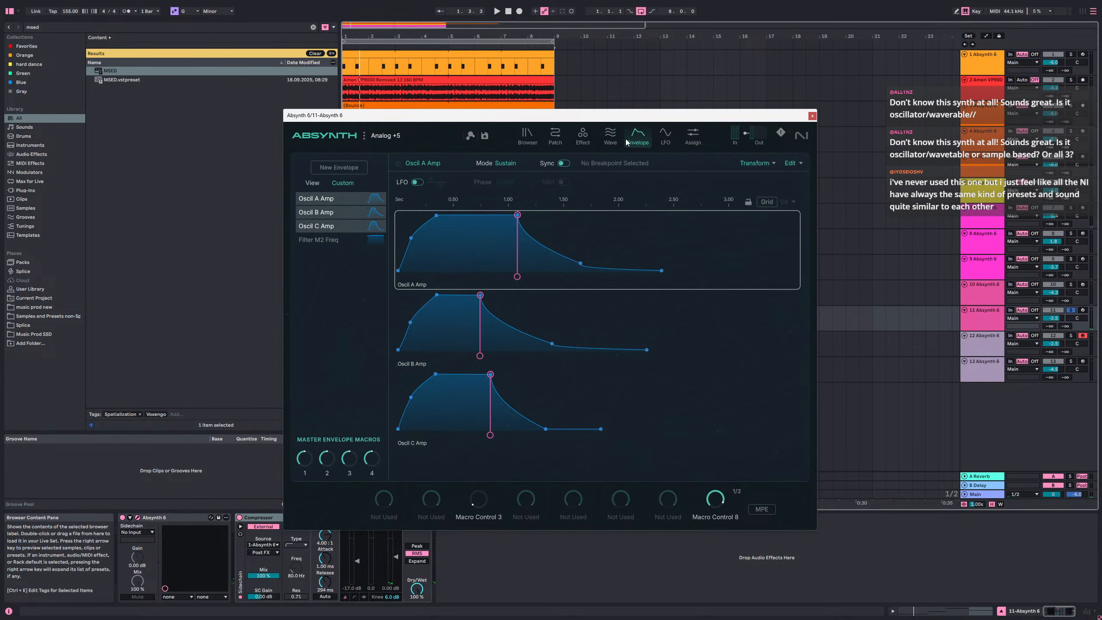
left_click(657, 142)
left_click(648, 139)
left_click(605, 138)
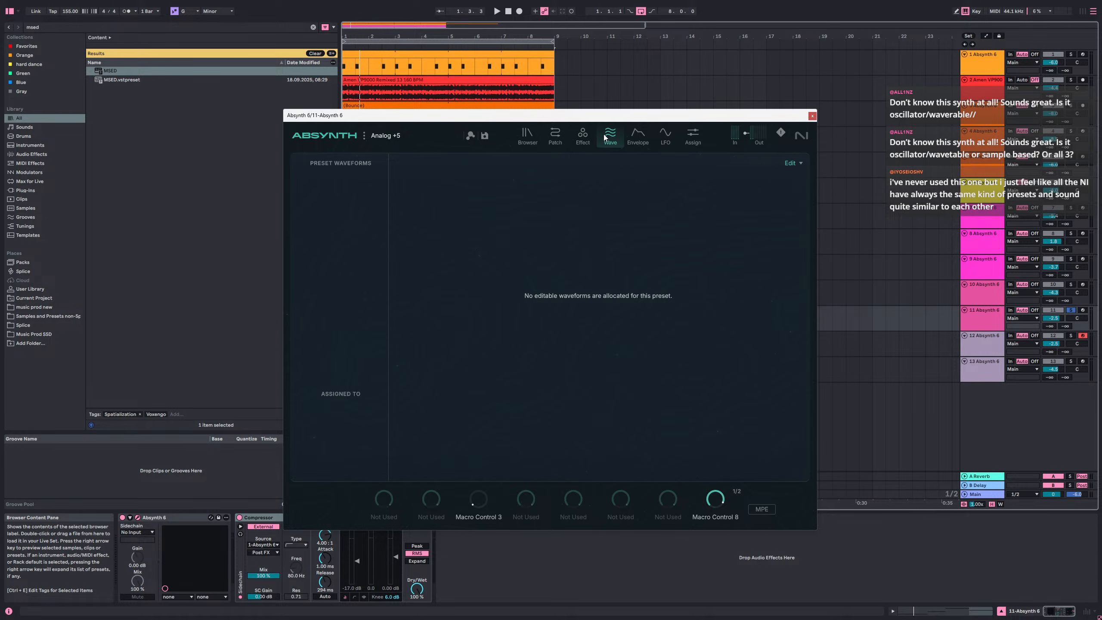
- Clear track 11's solo, close its Absynth window, and select the clip on track 7
left_click(1070, 313)
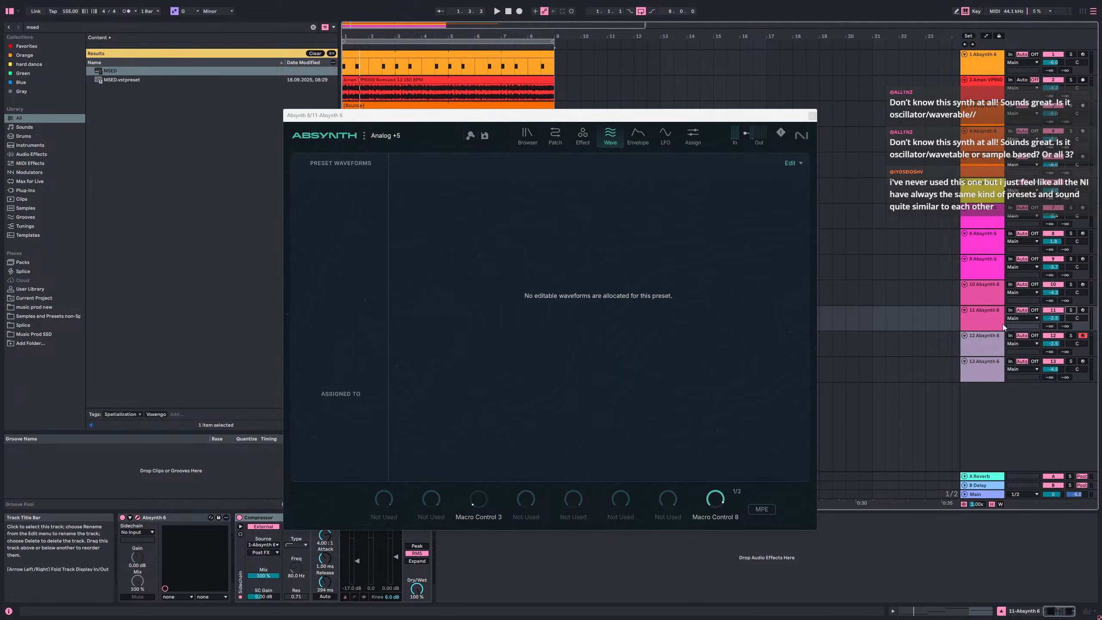
left_click(811, 117)
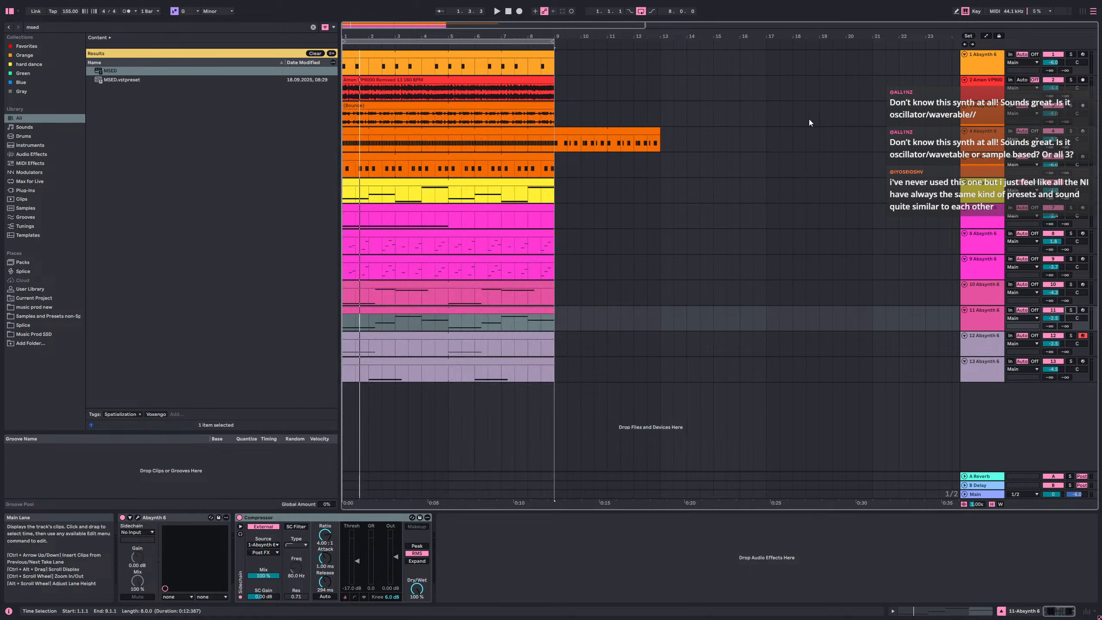
left_click(507, 208)
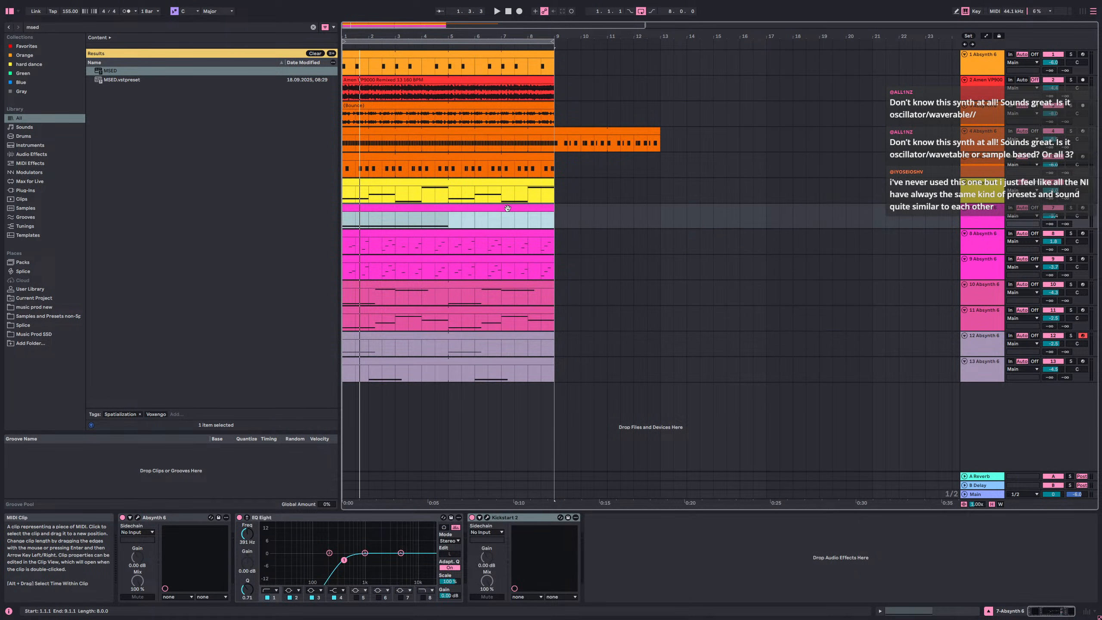